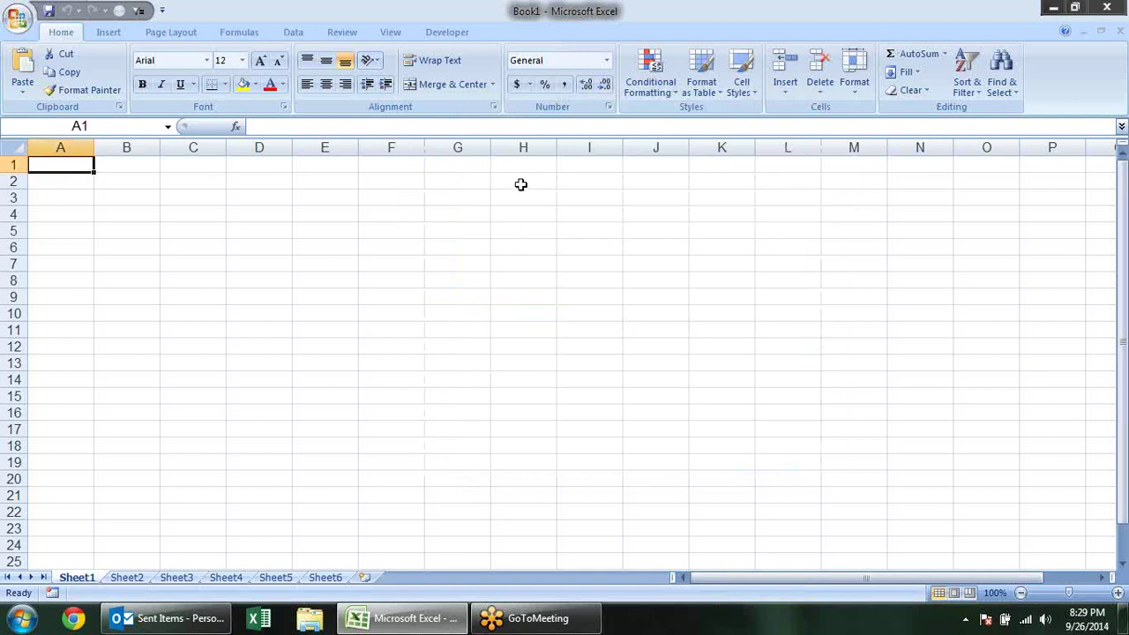
Step: Format cells B1:B10 as Text
click(131, 173)
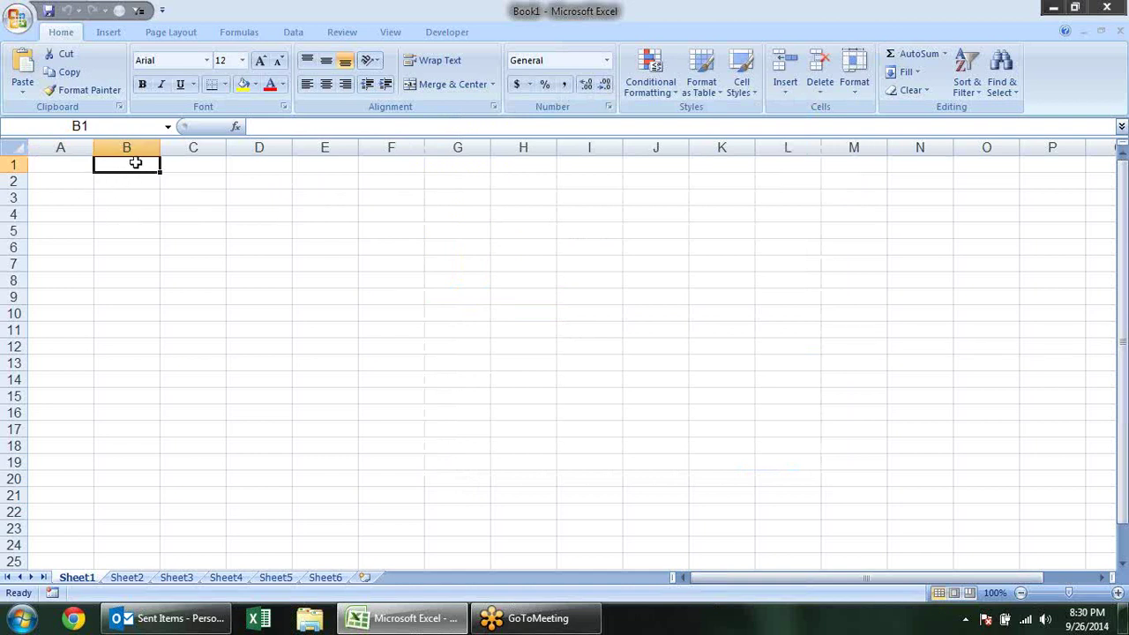
drag(135, 163, 129, 314)
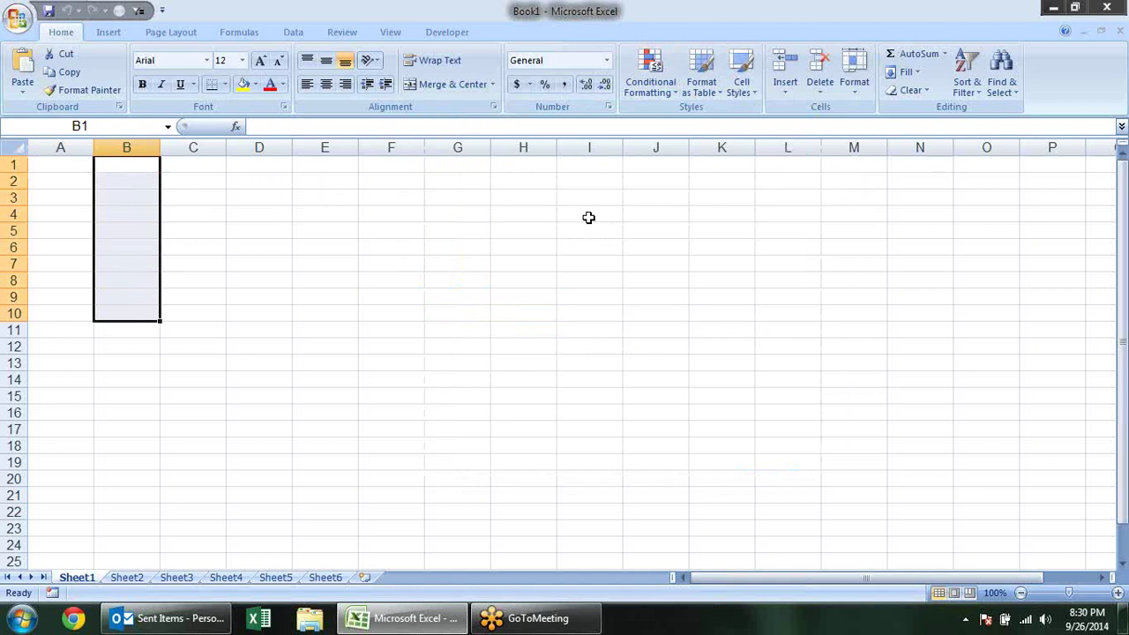
click(606, 60)
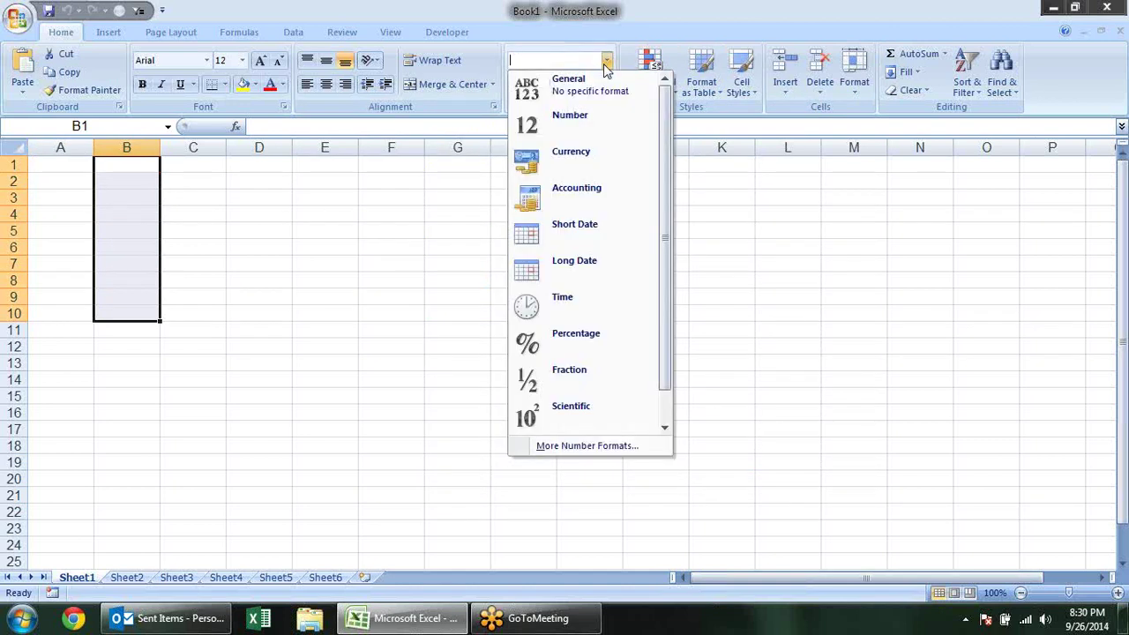
drag(657, 205, 658, 247)
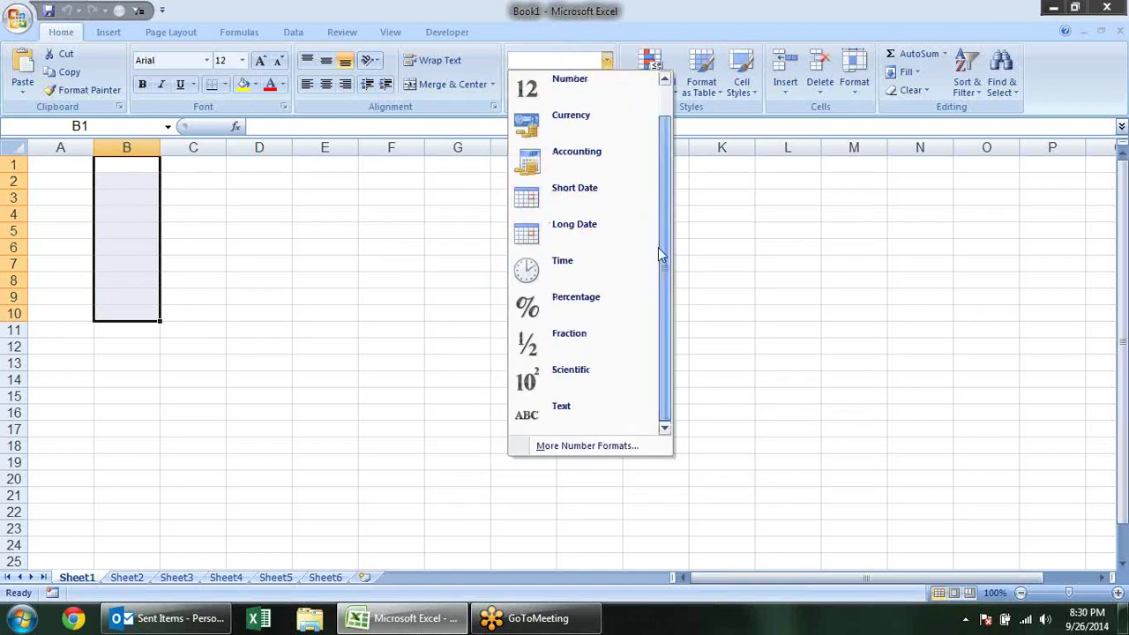
click(591, 408)
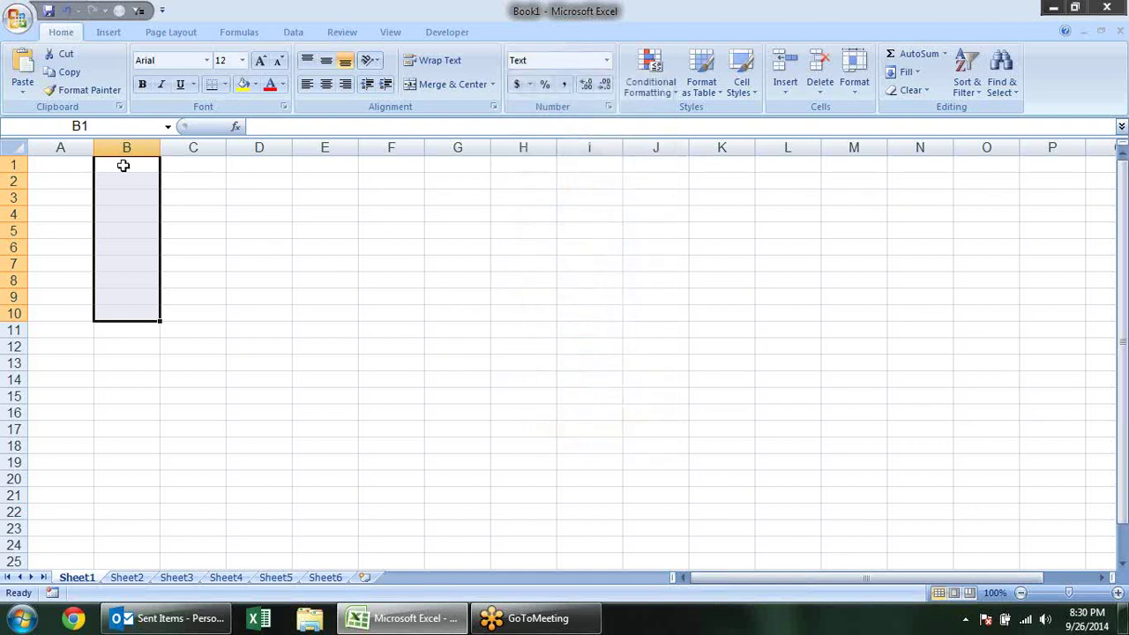
Step: Enter 000243, 000254, 001235, 526521 and 025869 down B1:B5
text(000243)
key(Return)
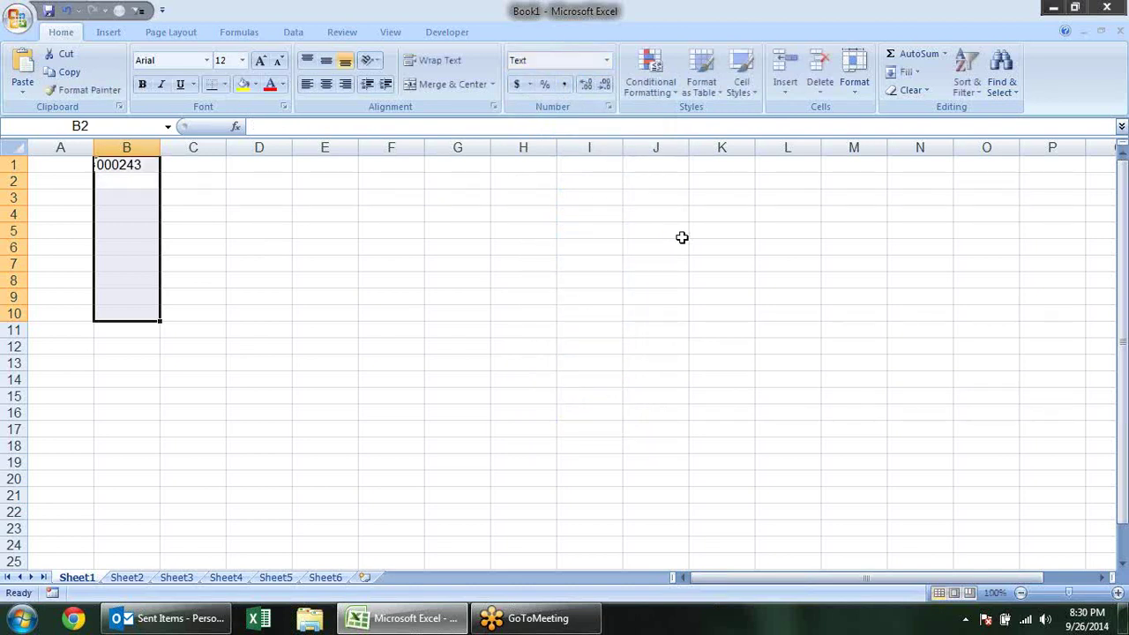
text(000254)
key(Return)
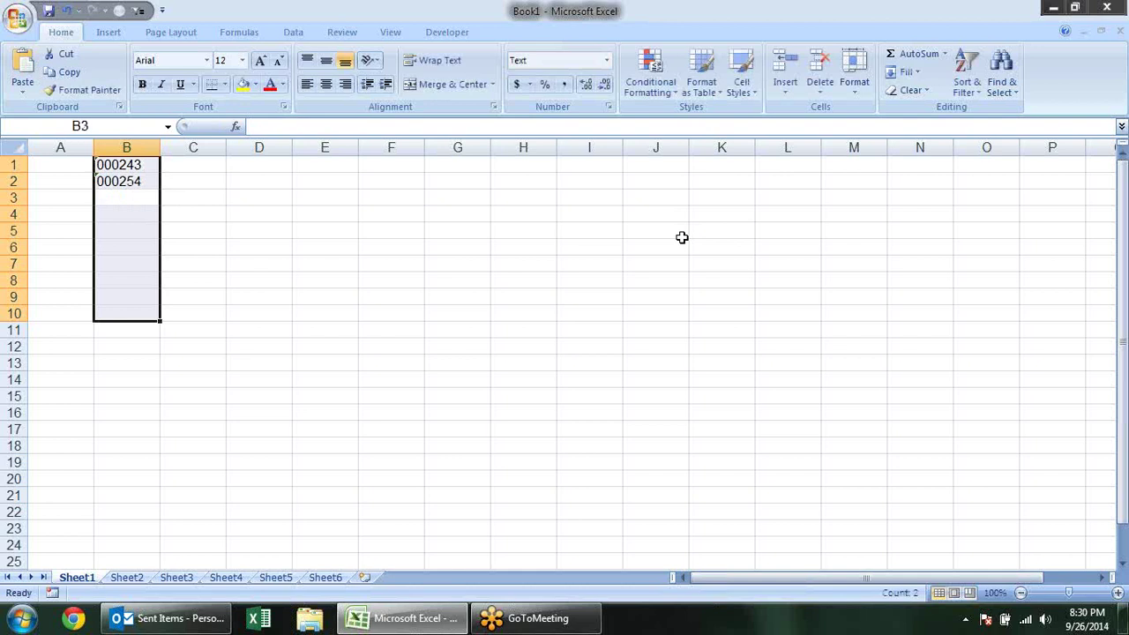
text(001235)
key(Return)
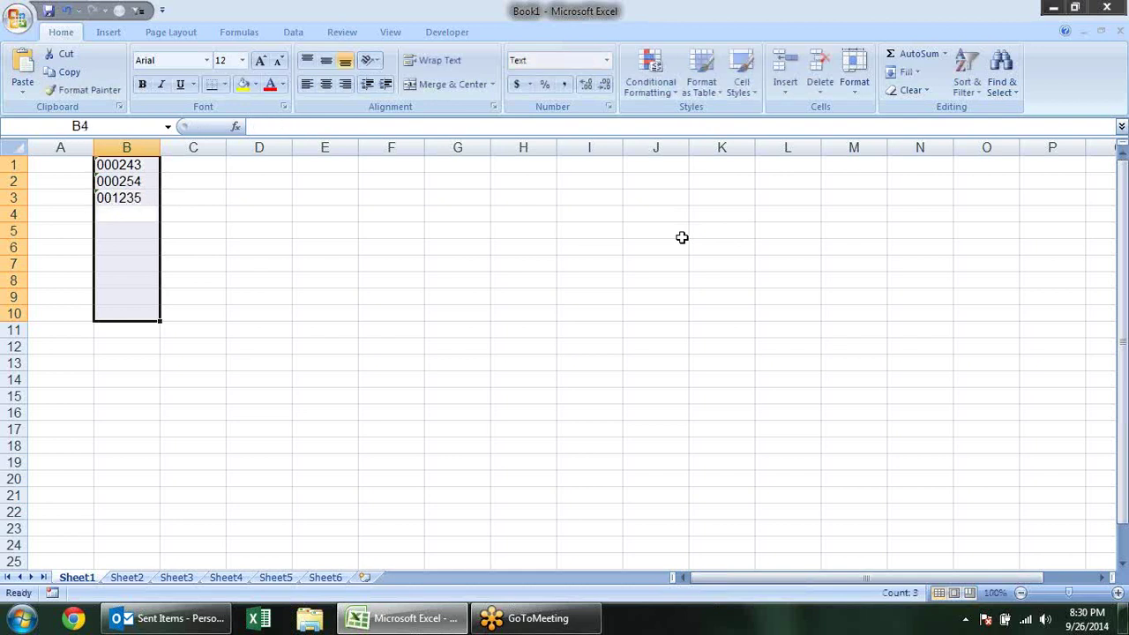
text(526521)
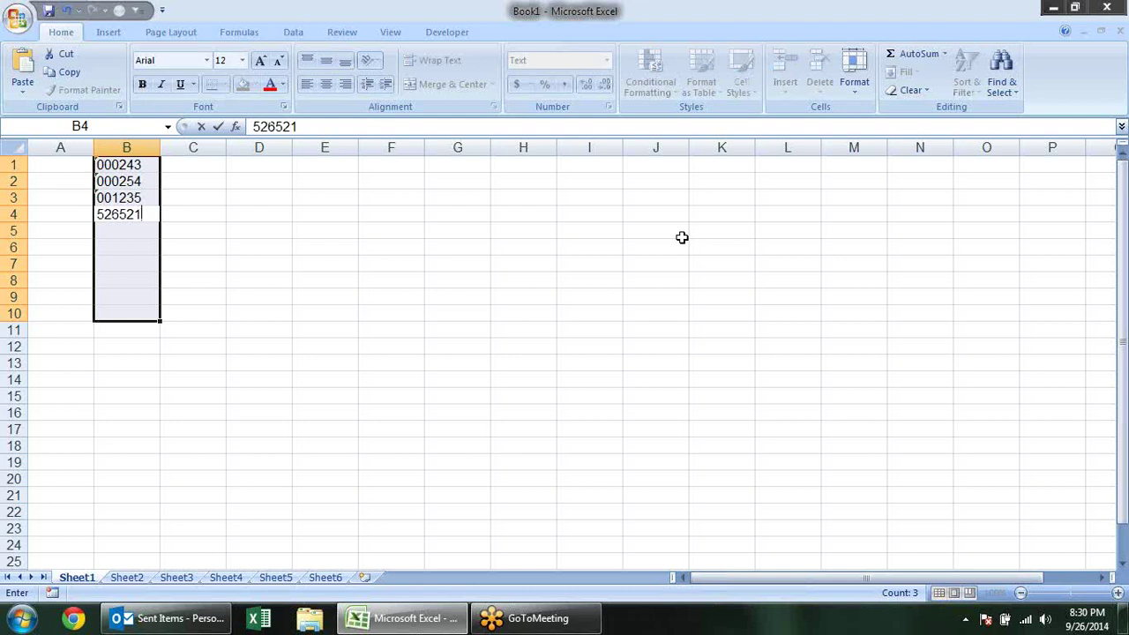
key(Return)
text(025869)
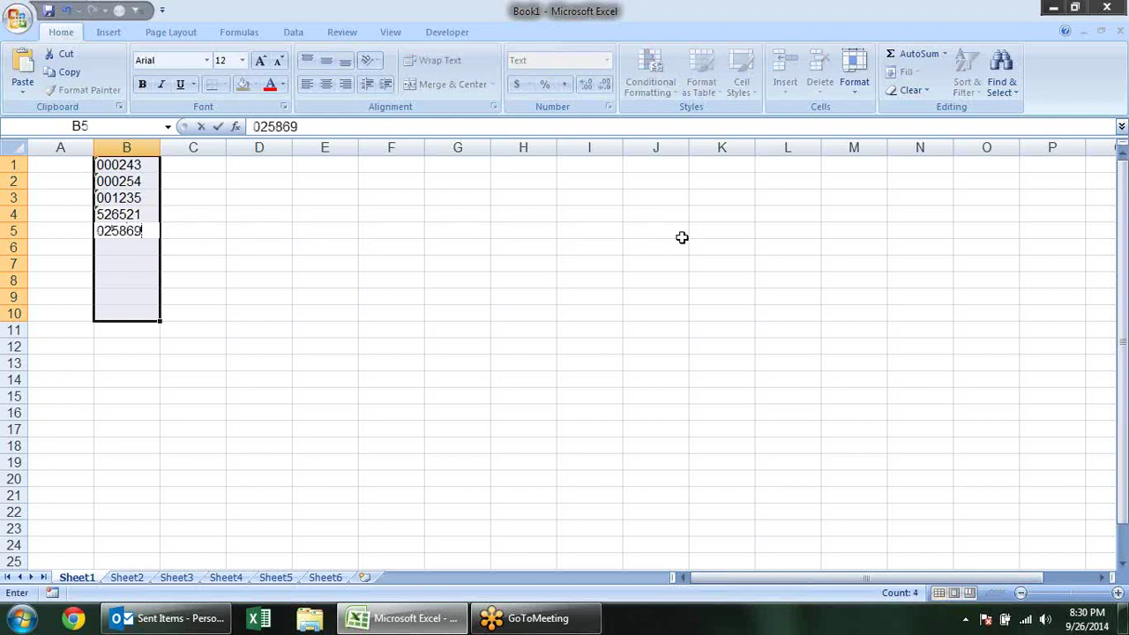
key(Return)
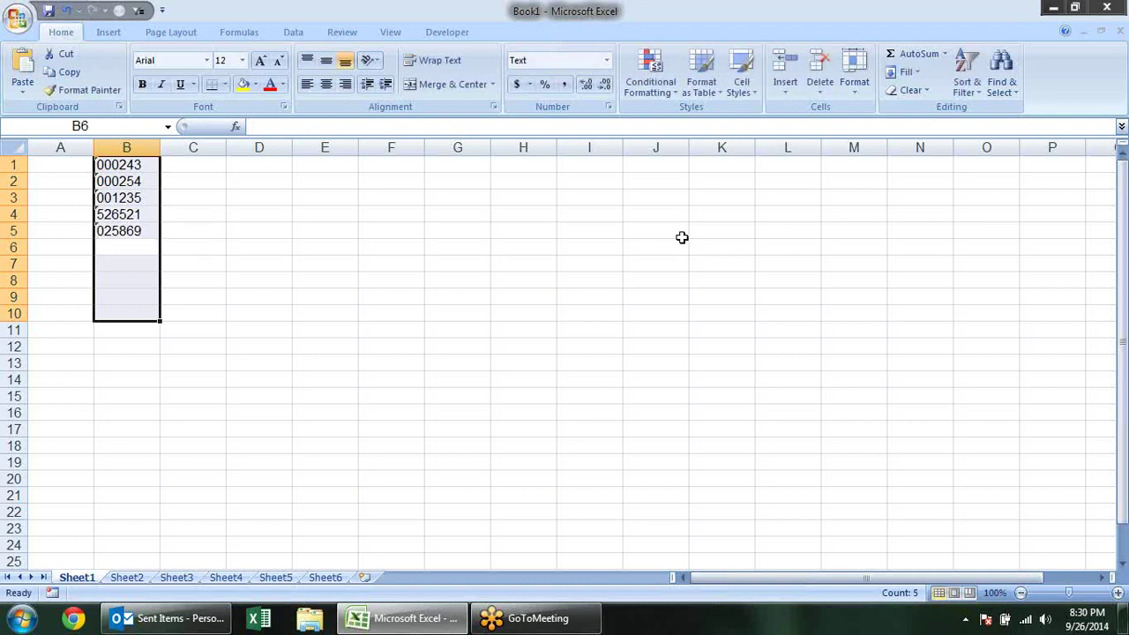
click(214, 291)
Step: Convert the text entries in B1:B5 to numbers with the error smart tag
mouse_move(144, 167)
mouse_down()
mouse_move(141, 209)
mouse_move(162, 238)
mouse_up()
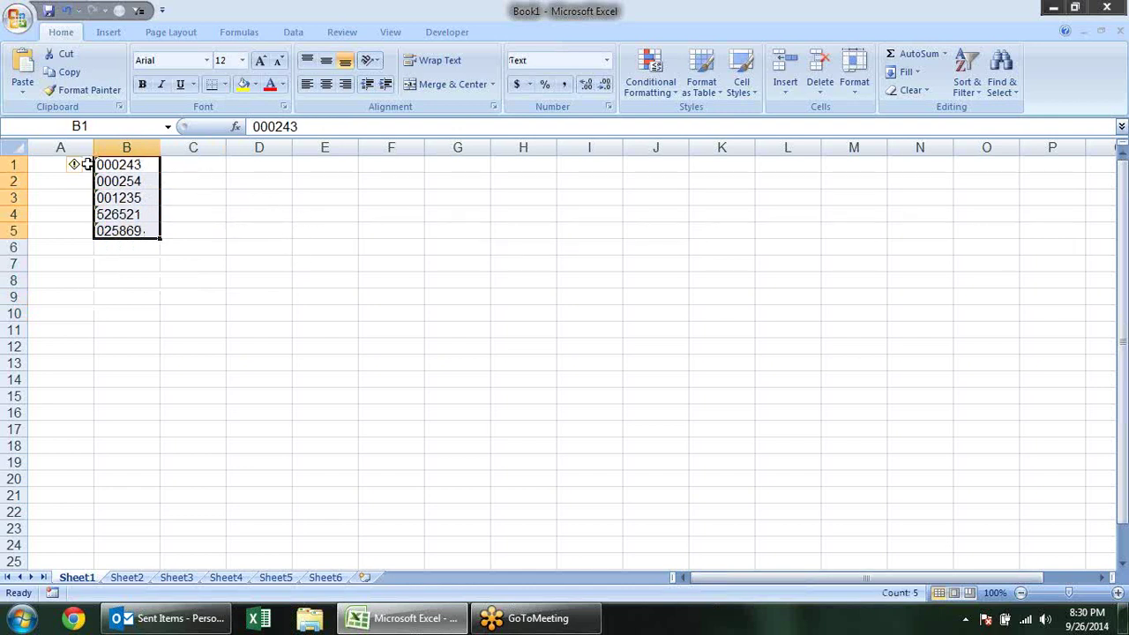
mouse_move(74, 165)
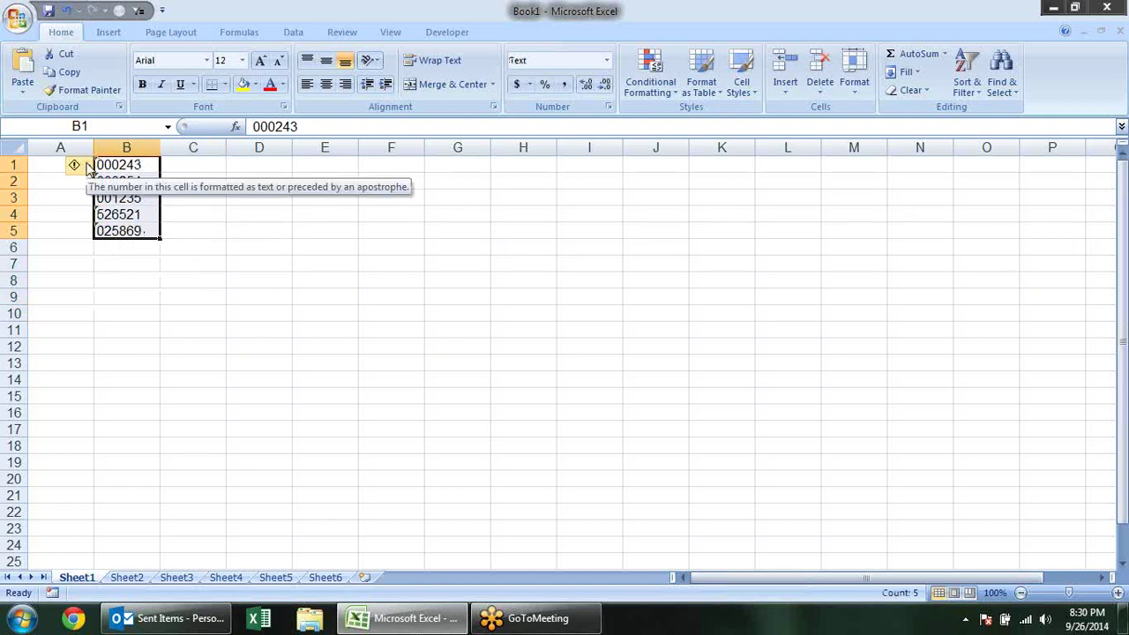
click(89, 168)
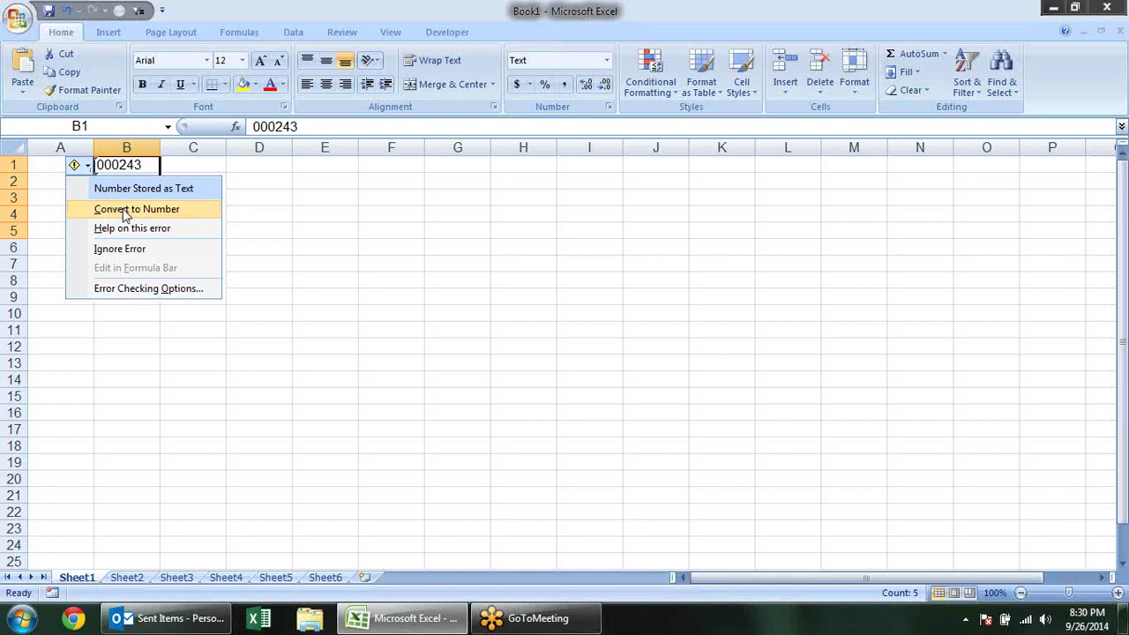
click(124, 213)
Step: Check the converted values in B1, B3, B4 and B5
click(221, 195)
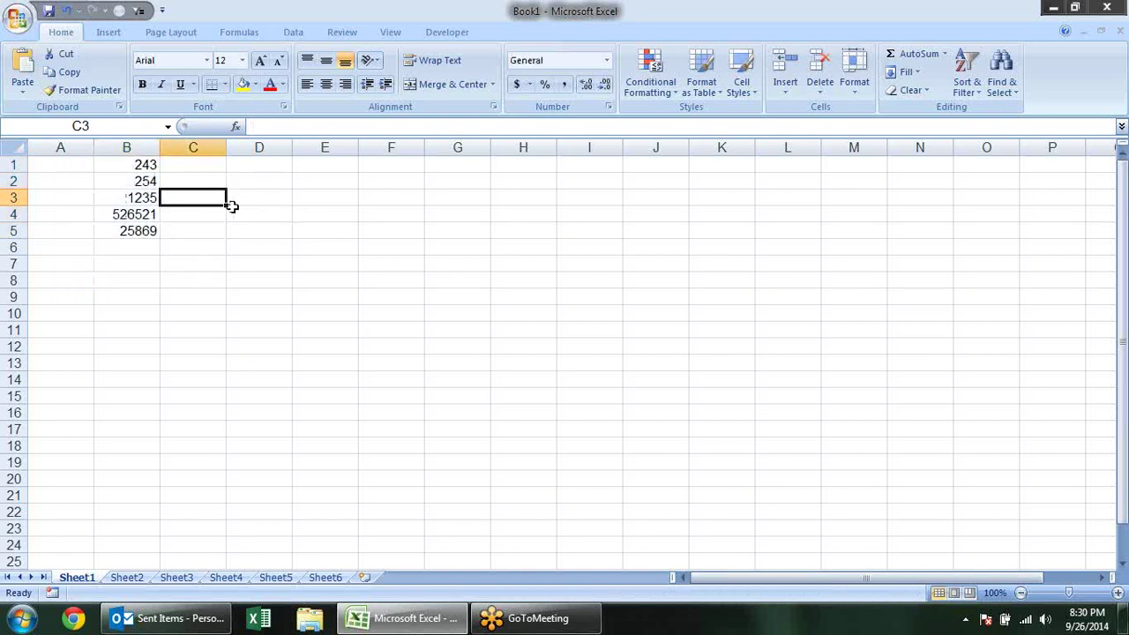
click(151, 166)
click(152, 196)
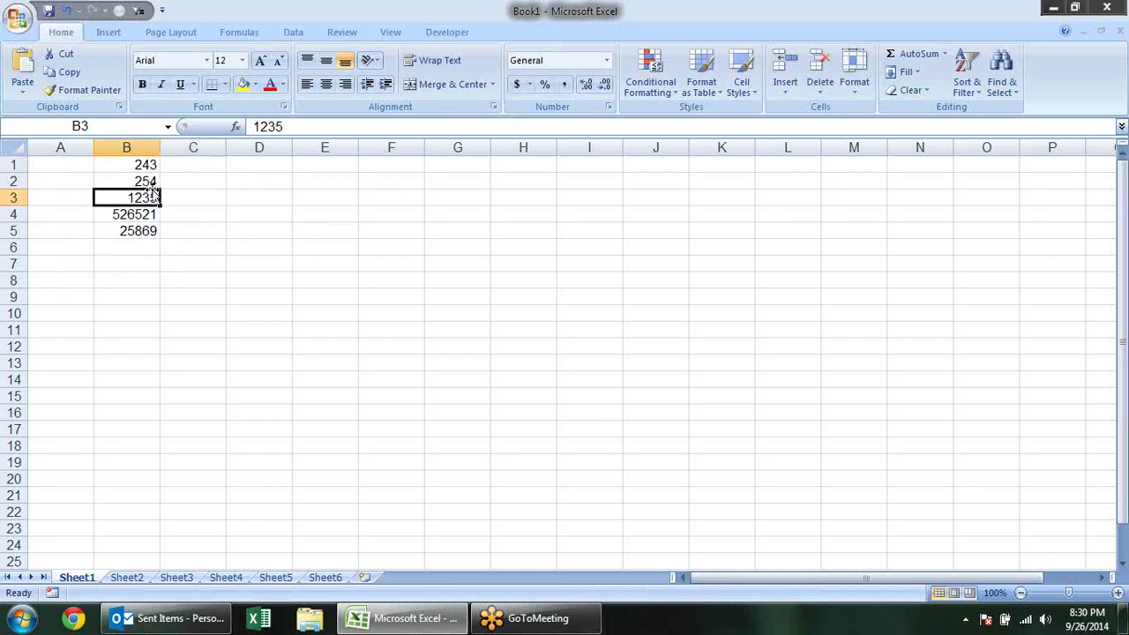
click(152, 214)
click(150, 231)
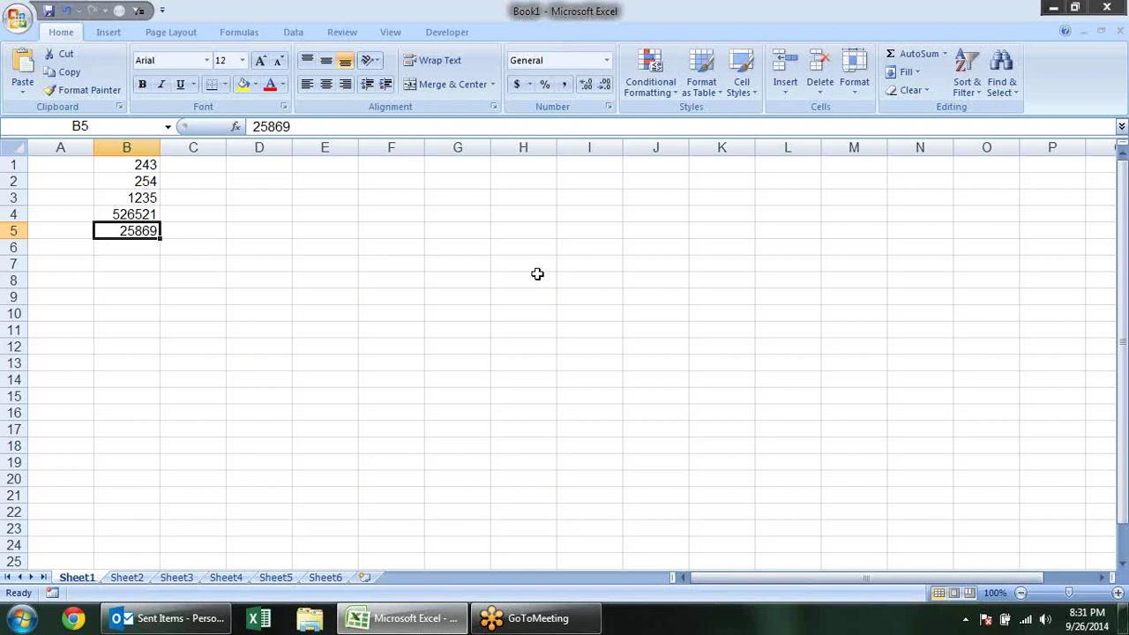
click(17, 20)
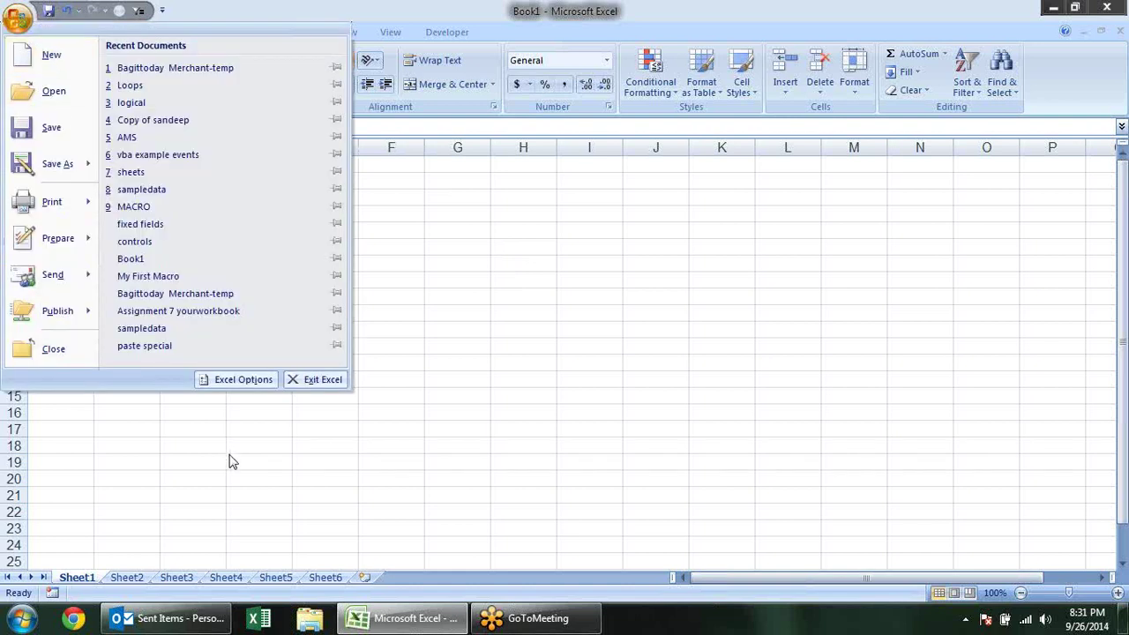
click(236, 379)
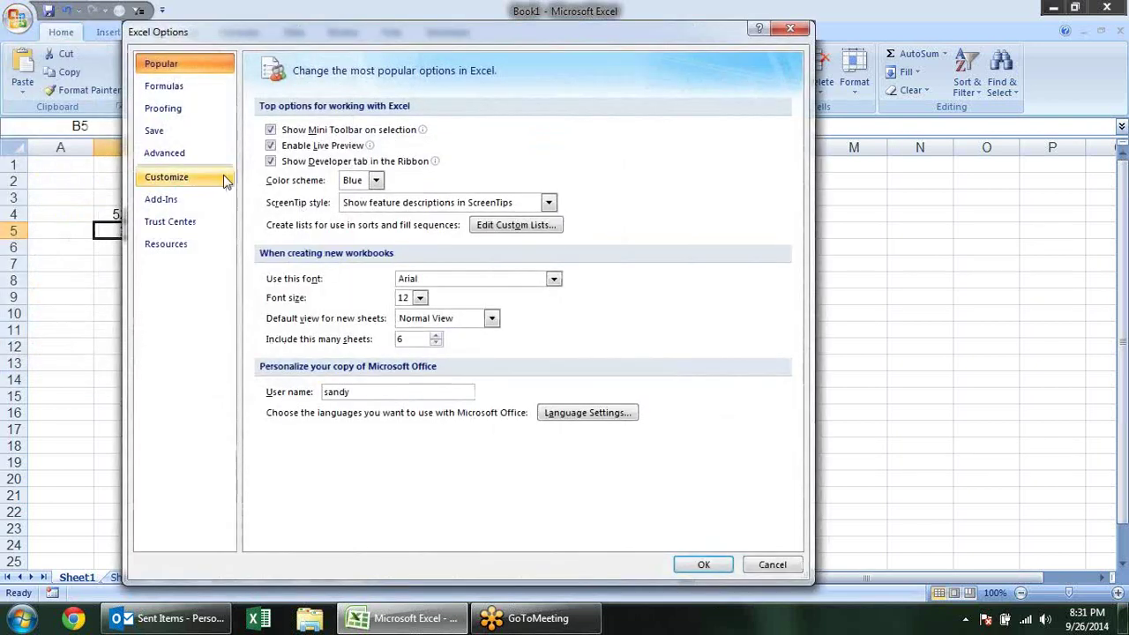
drag(297, 46, 397, 51)
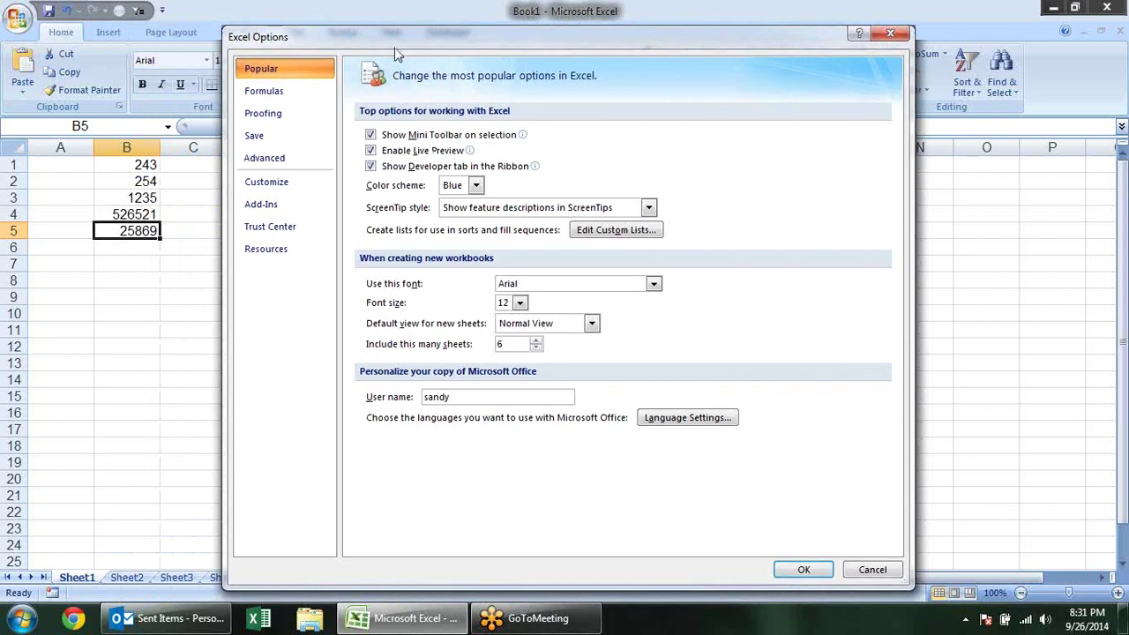
click(890, 32)
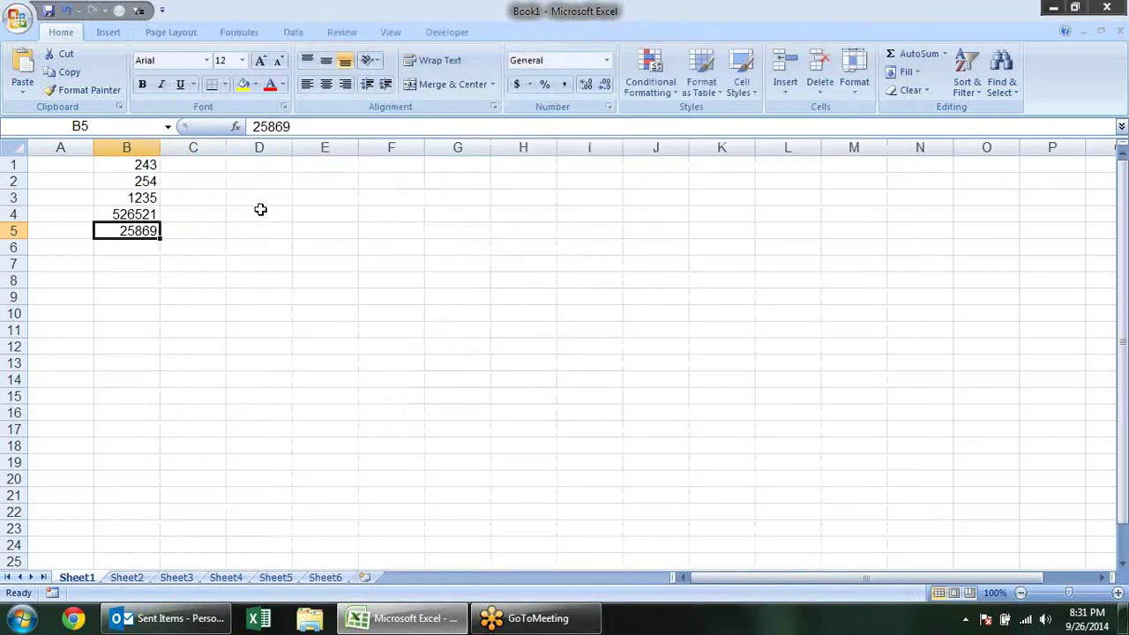
click(184, 196)
drag(136, 164, 115, 234)
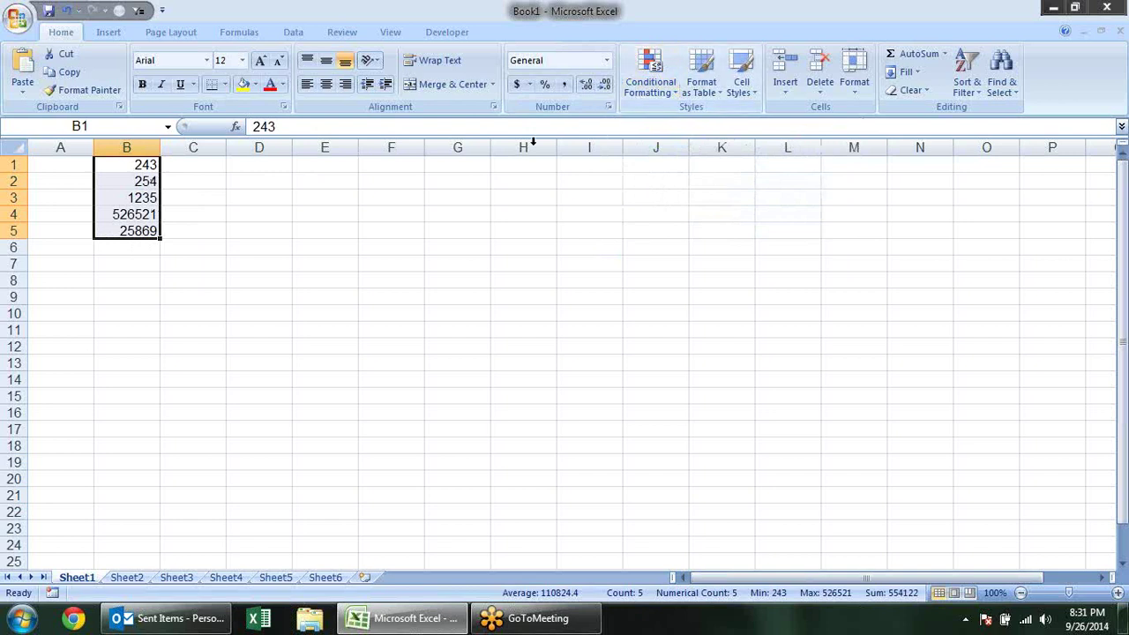
Step: Apply the custom number format 000000 to B1:B5
click(608, 107)
drag(587, 111, 406, 109)
click(323, 288)
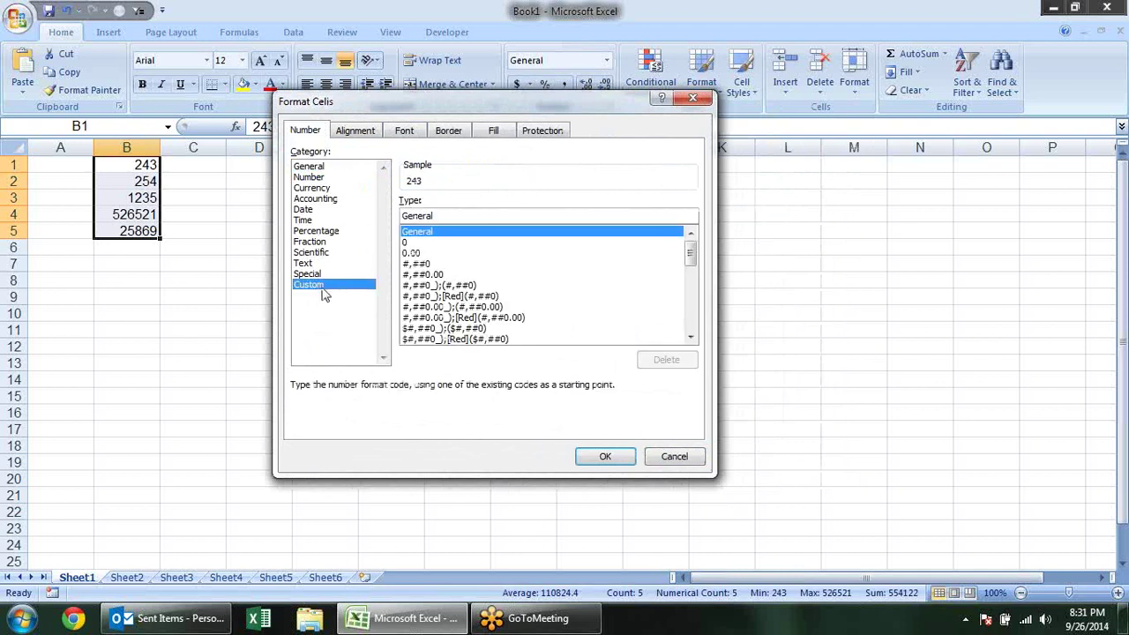
drag(435, 215, 351, 201)
text(0)
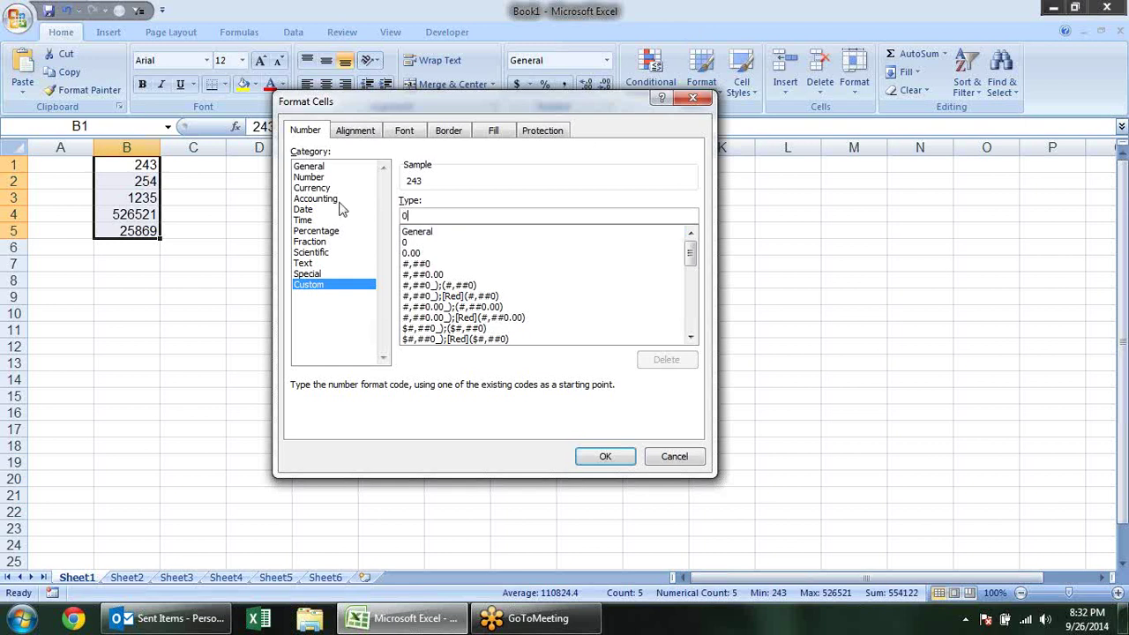
text(00000)
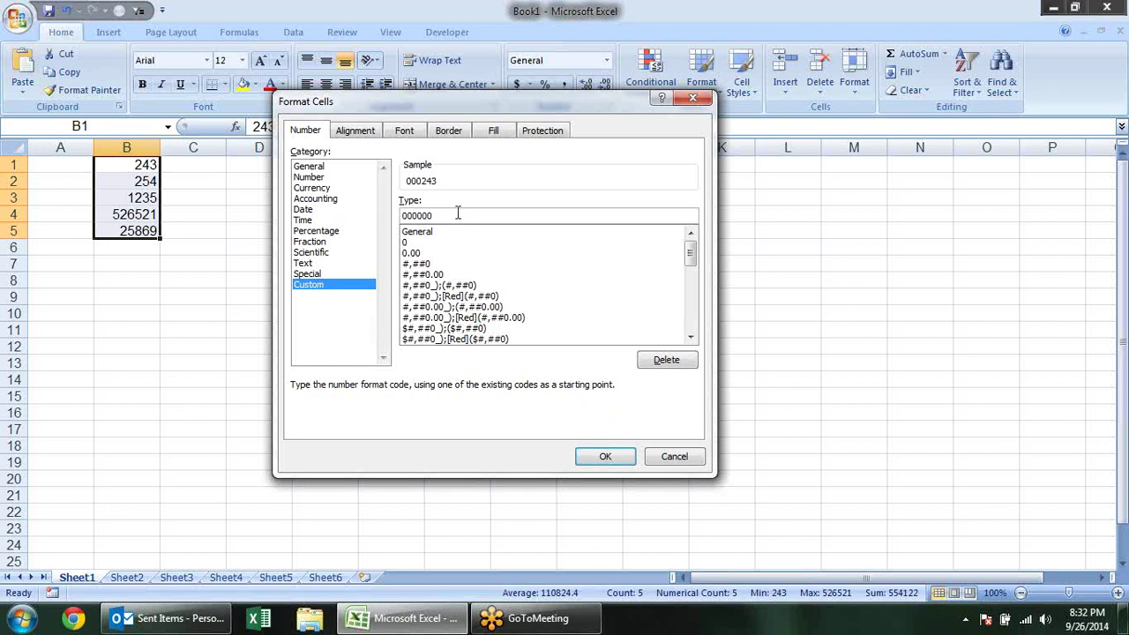
click(605, 456)
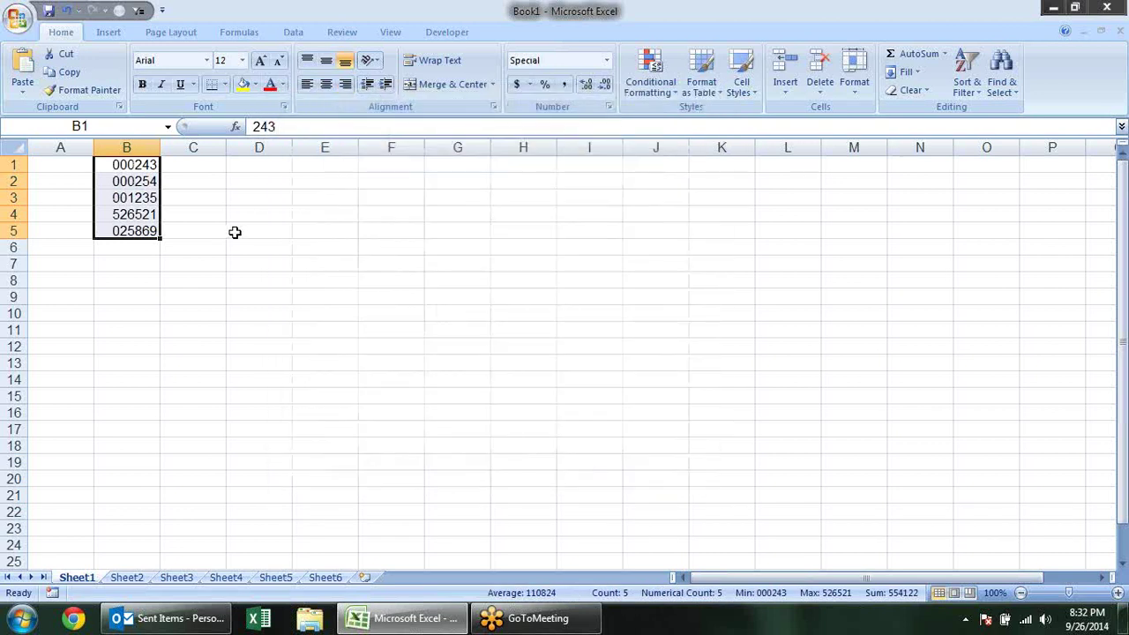
Step: Check the underlying values of B1 through B5 against the padded display
click(234, 232)
click(126, 165)
click(126, 181)
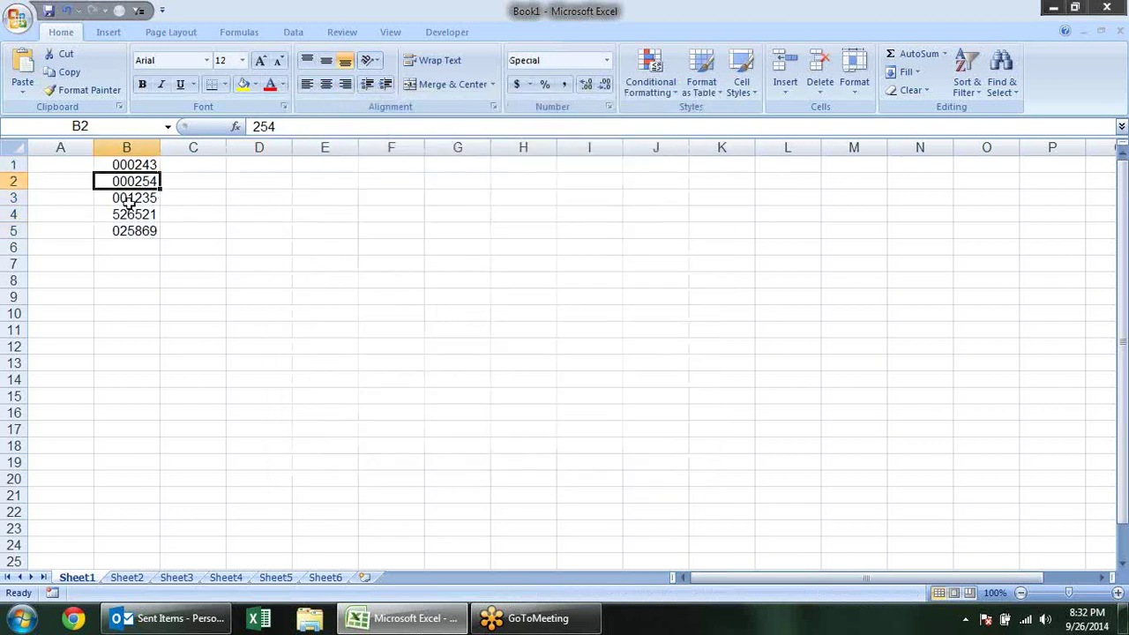
click(128, 197)
click(128, 215)
click(130, 229)
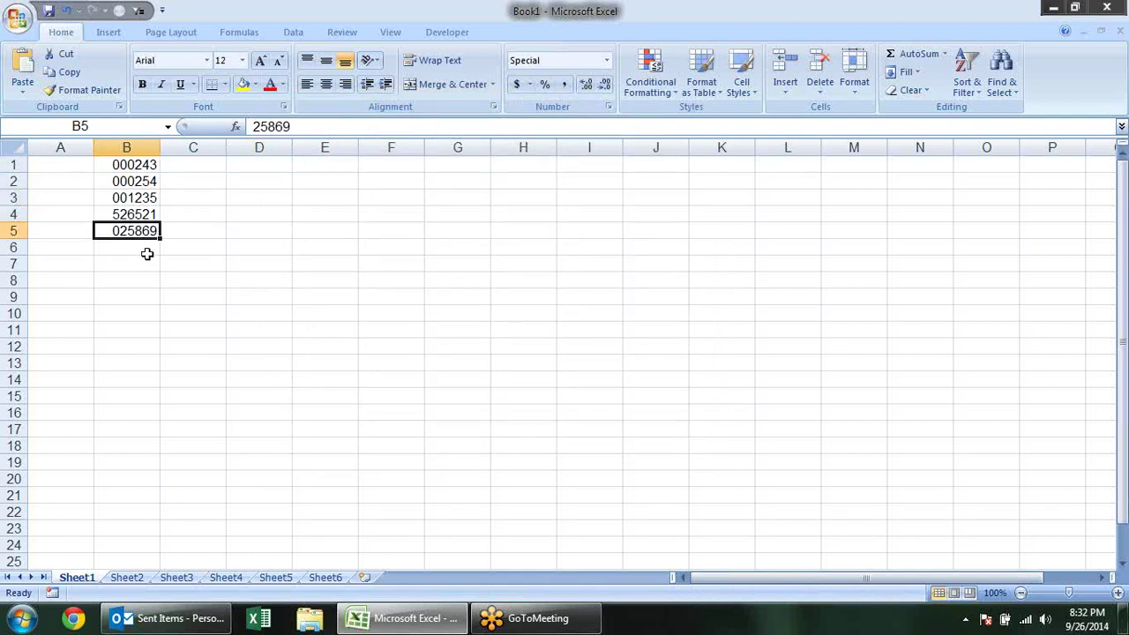
click(147, 253)
click(147, 231)
click(147, 216)
click(146, 199)
click(157, 166)
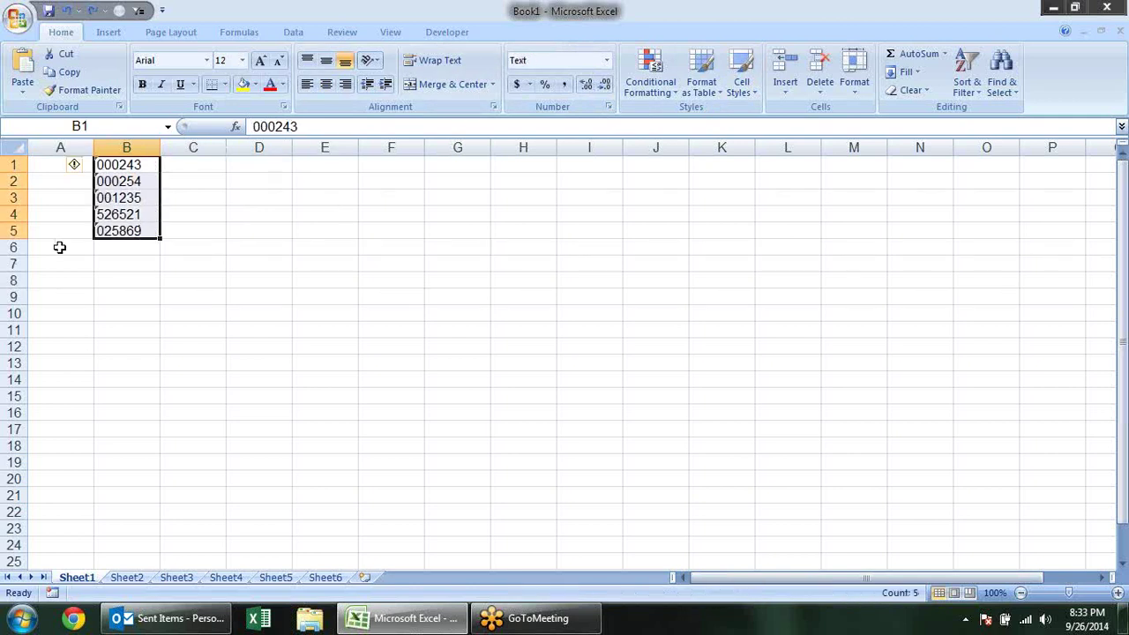
Step: Set B6 to General and enter =SUM(B1:B5), which returns 0
click(148, 246)
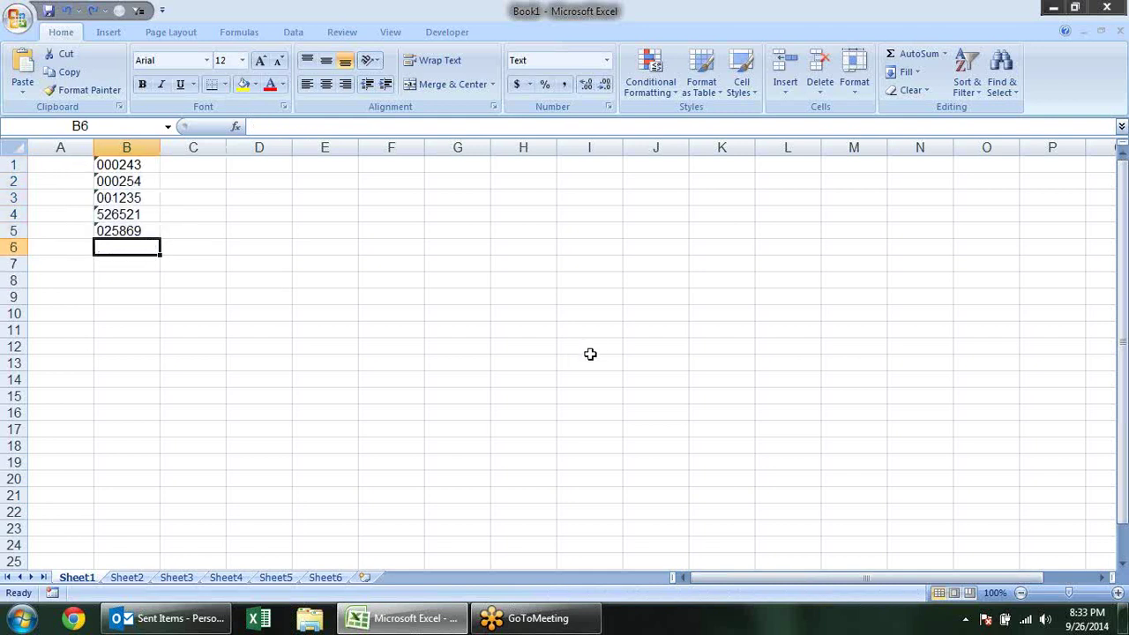
click(606, 60)
click(593, 82)
key(alt+equal)
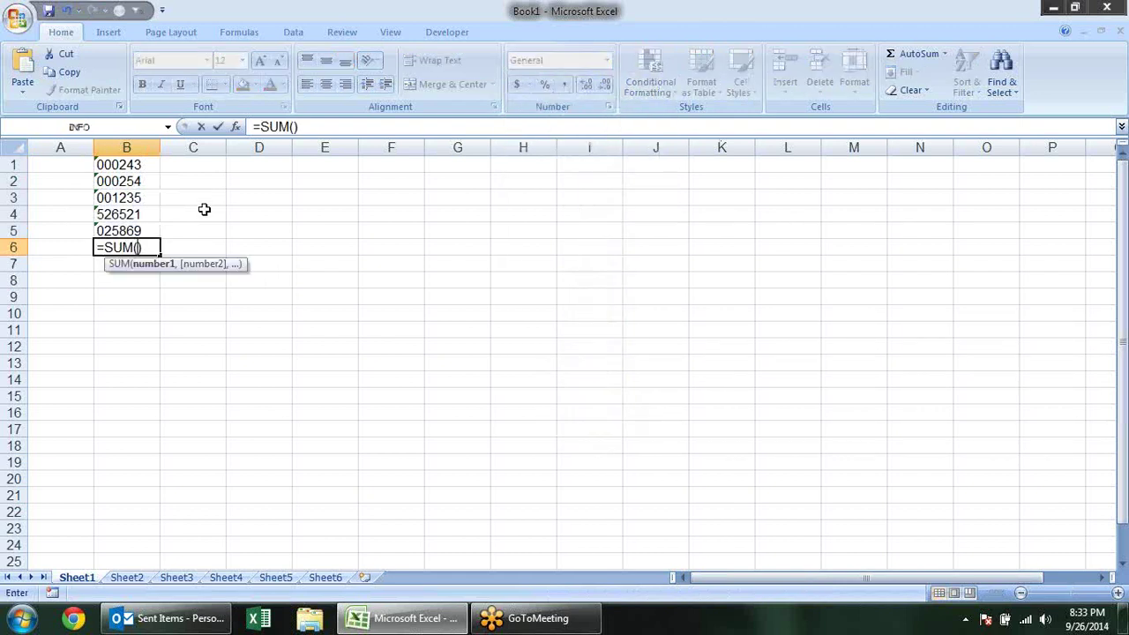
drag(151, 227, 153, 164)
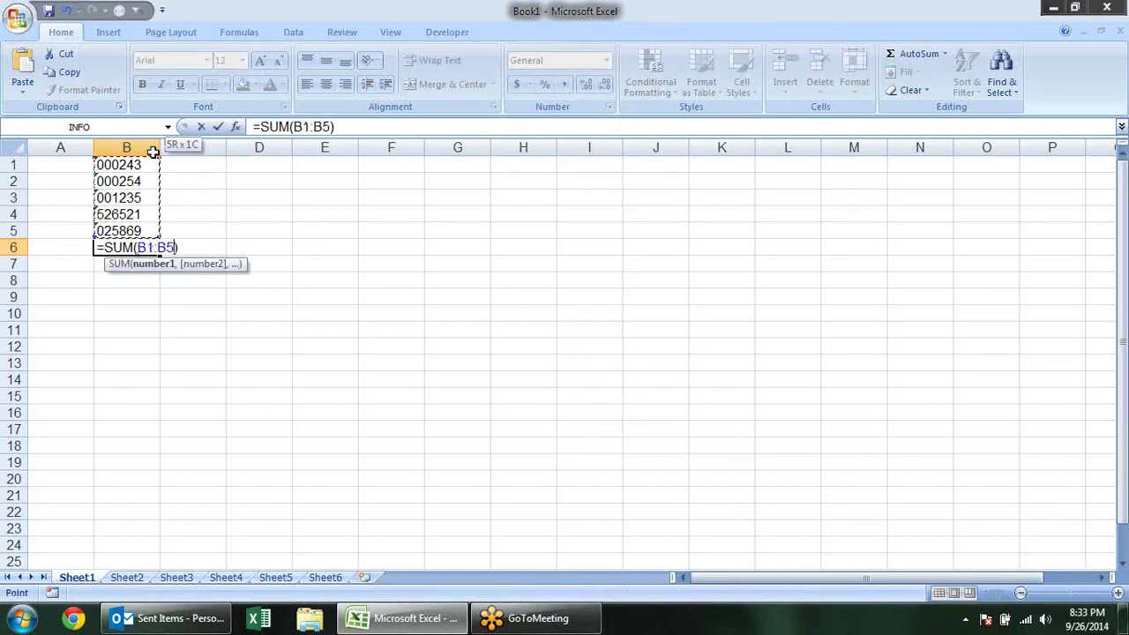
key(Return)
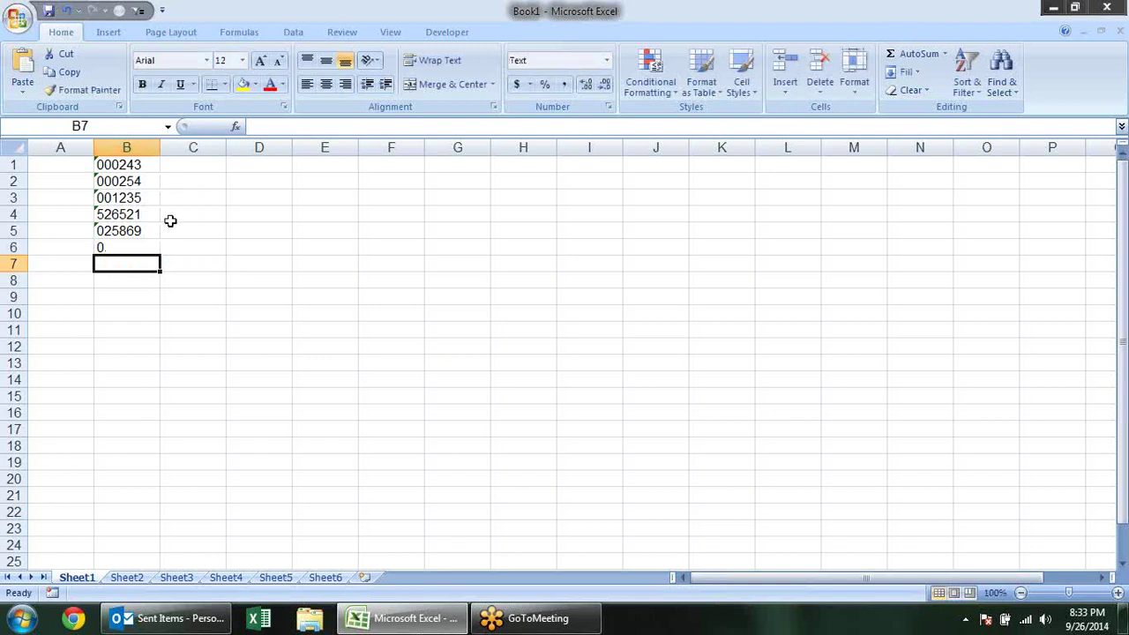
Step: Copy the IDs from B1:B5 into C1:C5
click(130, 248)
drag(129, 163, 131, 231)
key(ctrl+c)
click(208, 165)
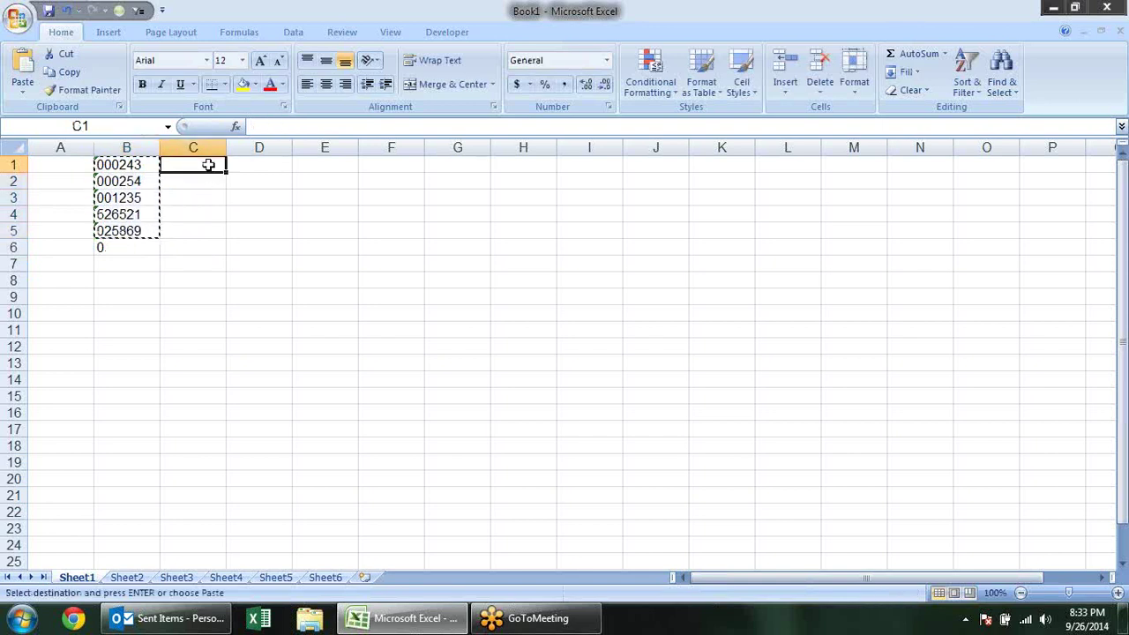
key(Return)
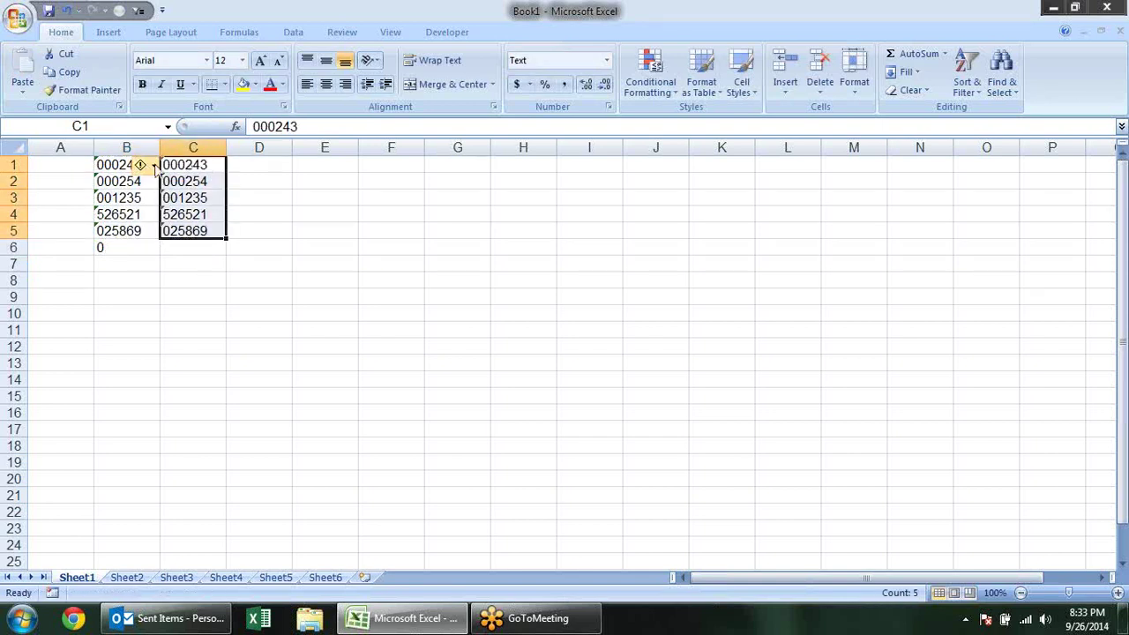
Step: Convert C1:C5 to numbers and give them the custom format 000000
click(153, 166)
click(176, 211)
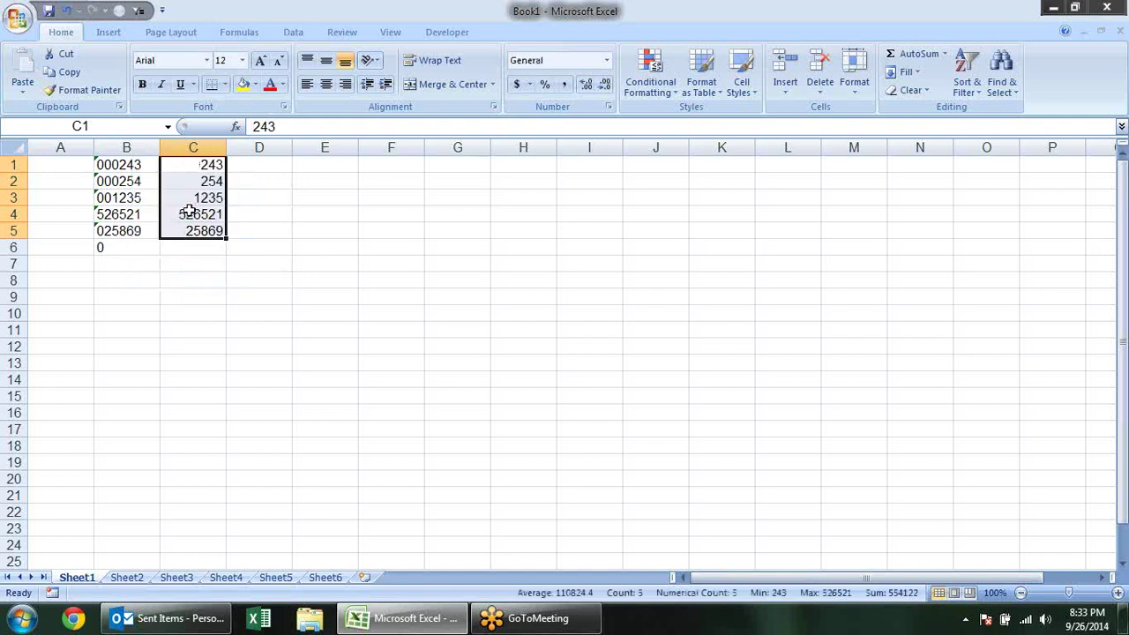
click(610, 106)
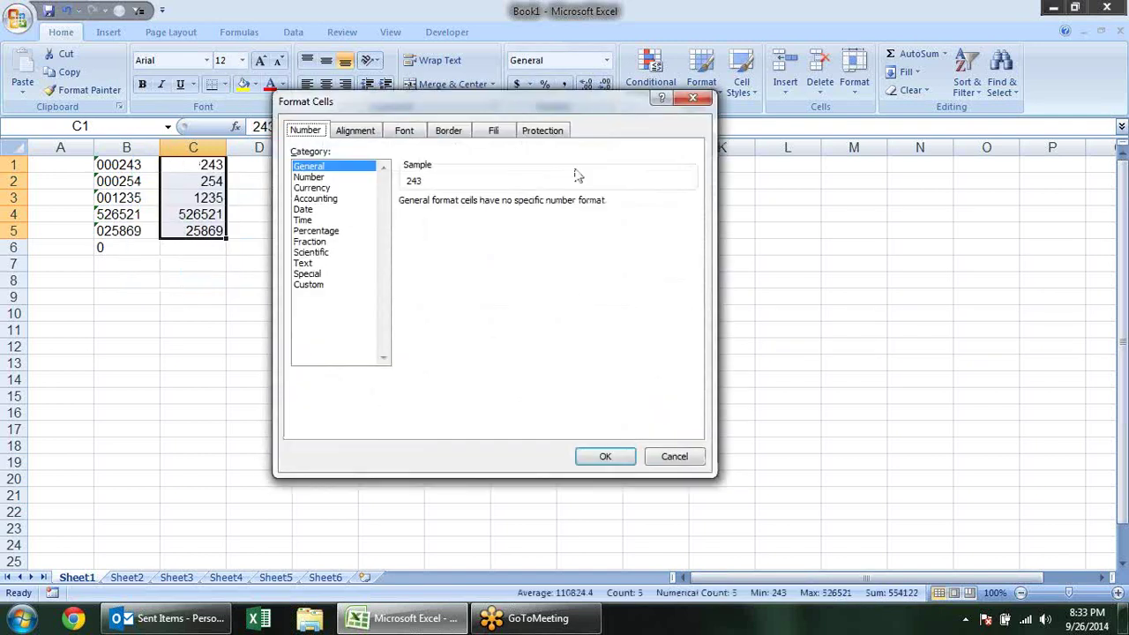
click(310, 284)
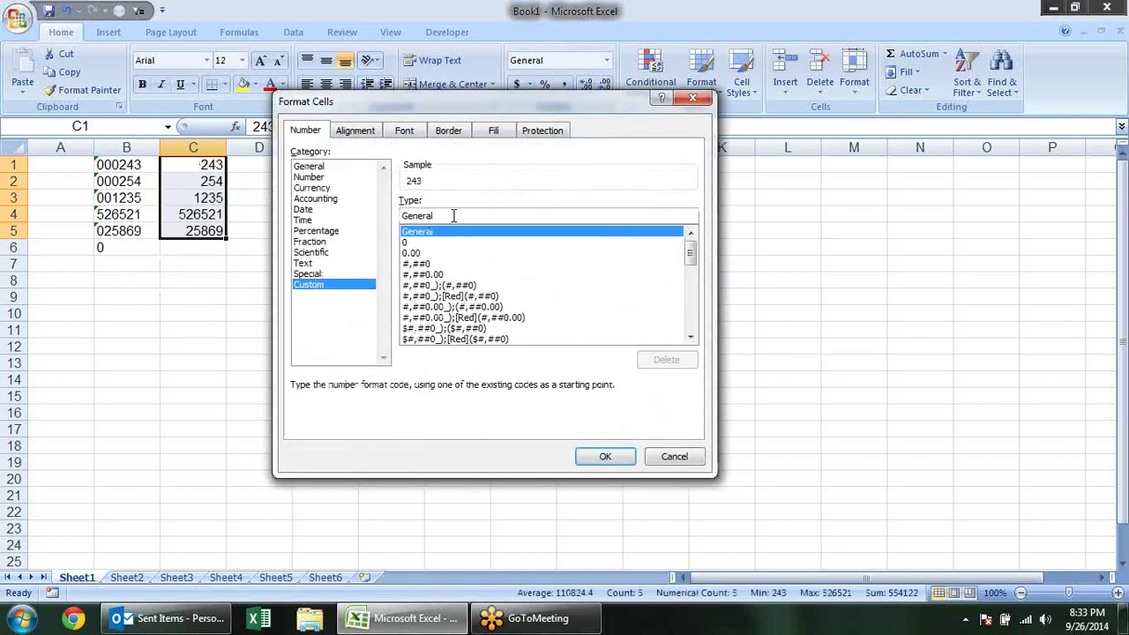
drag(453, 216, 372, 224)
text(000)
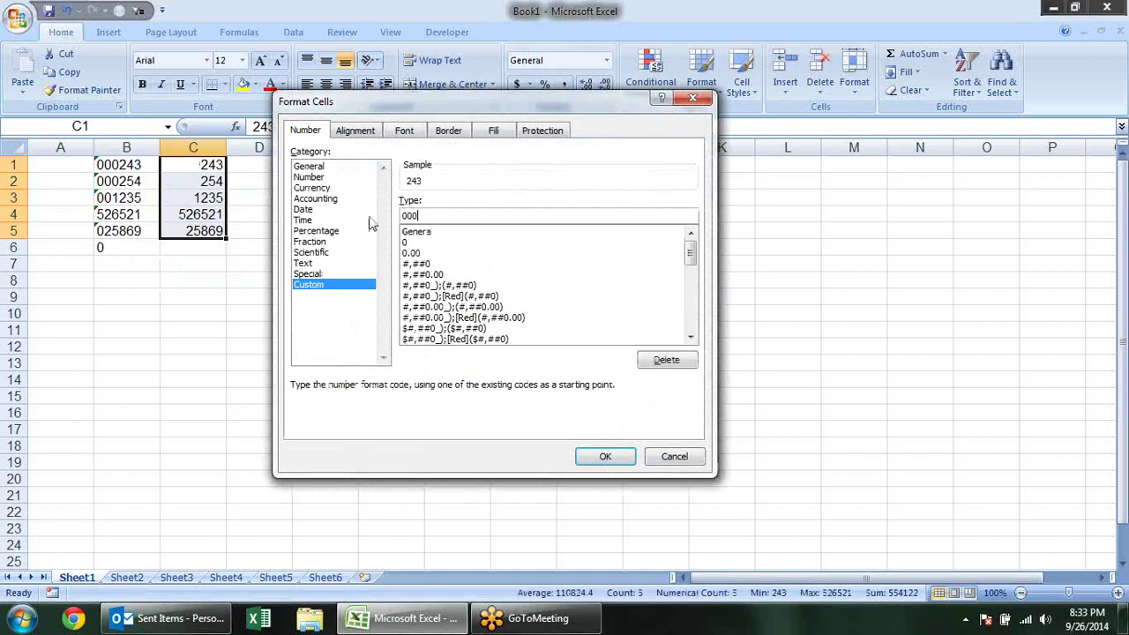
text(000)
click(607, 456)
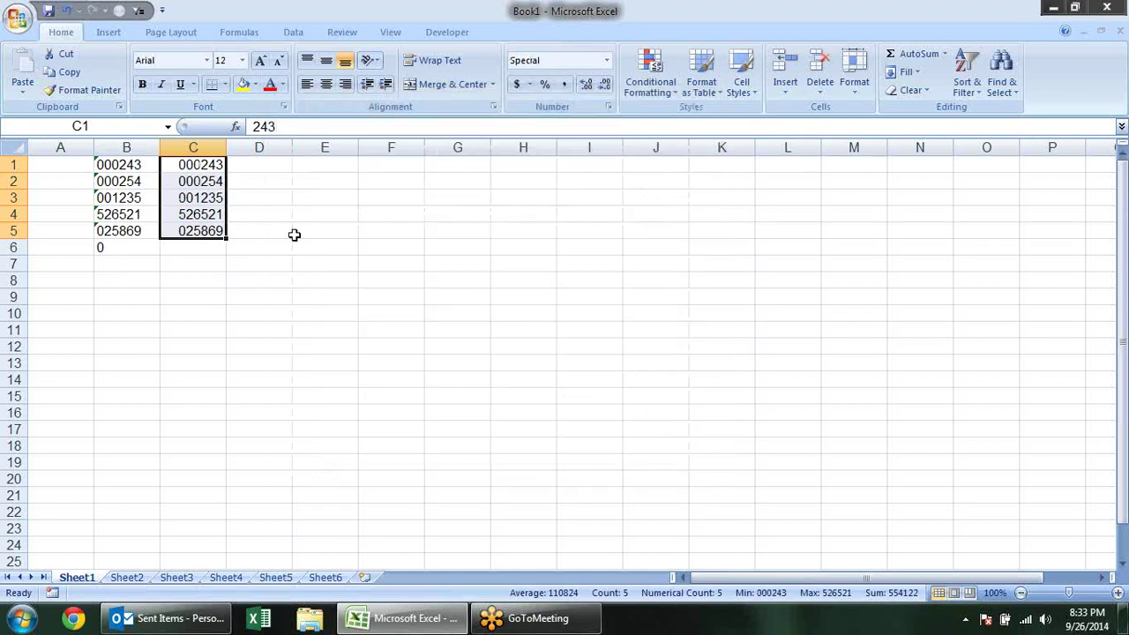
Step: Put a bold =SUM(C1:C5) total of 554122 in C6
click(179, 247)
key(alt+equal)
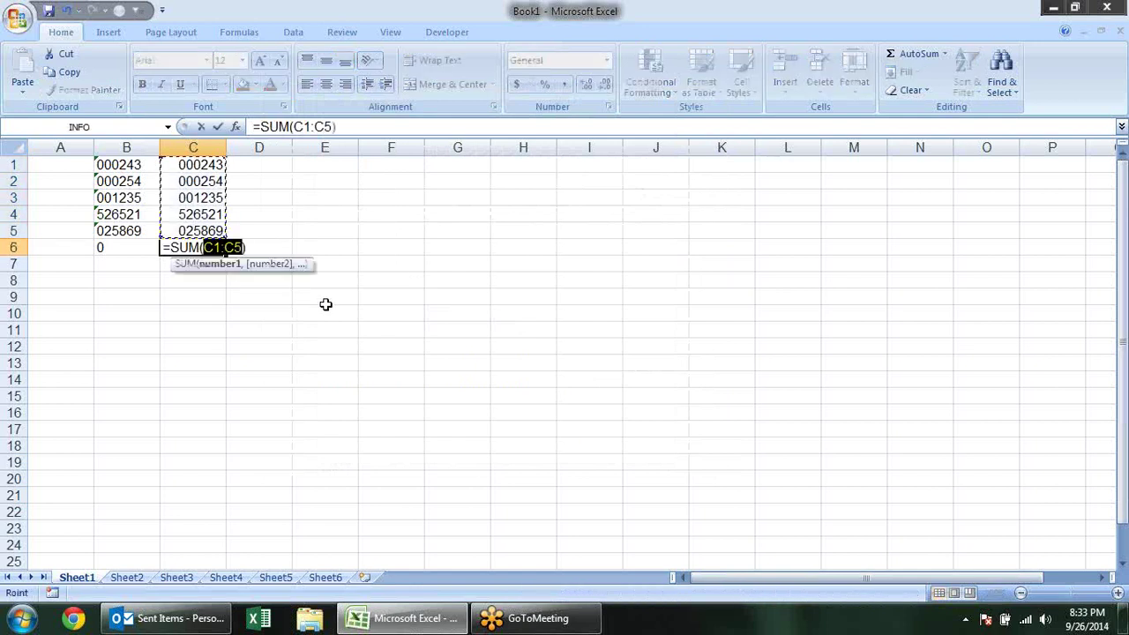
key(Return)
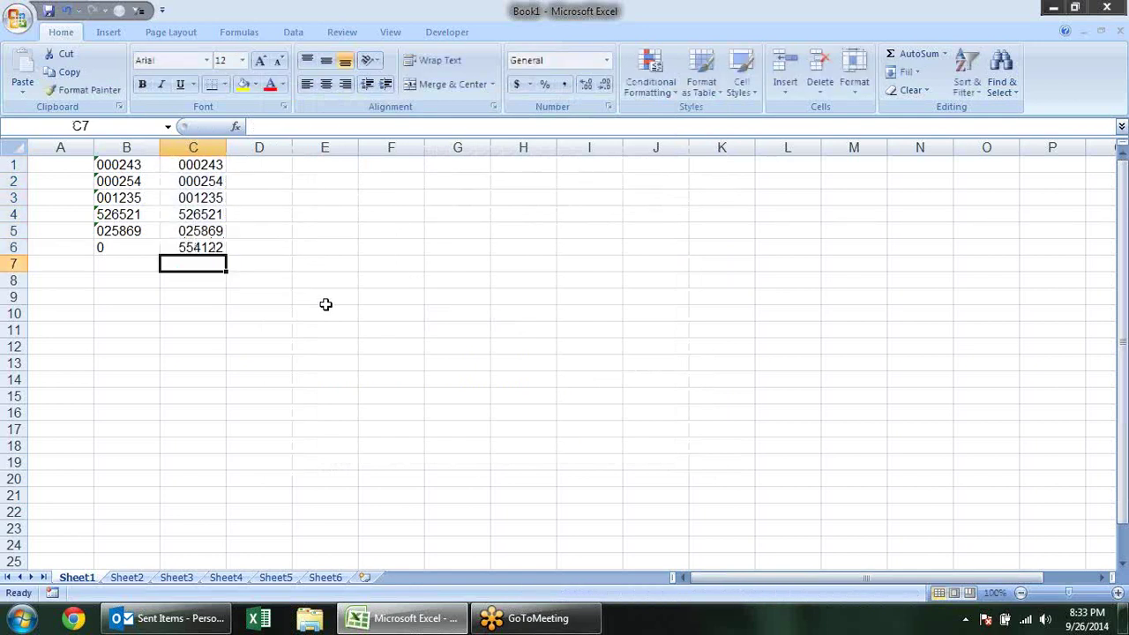
key(Up)
key(ctrl+b)
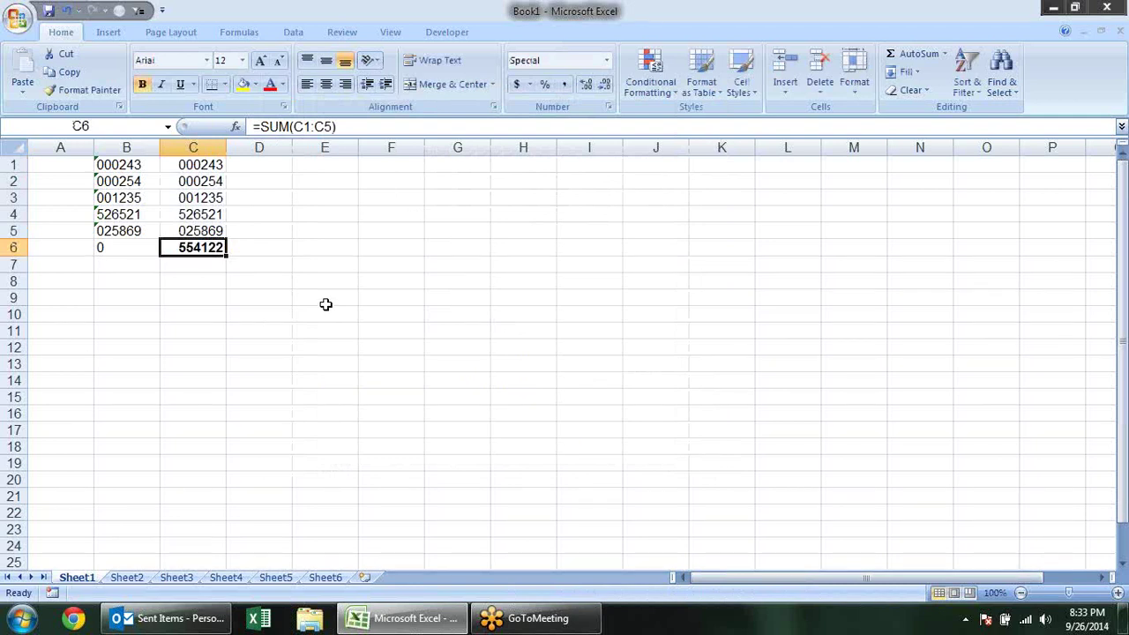
Step: Inspect the text-stored IDs in B1:B5
click(132, 182)
click(130, 165)
click(120, 181)
click(119, 214)
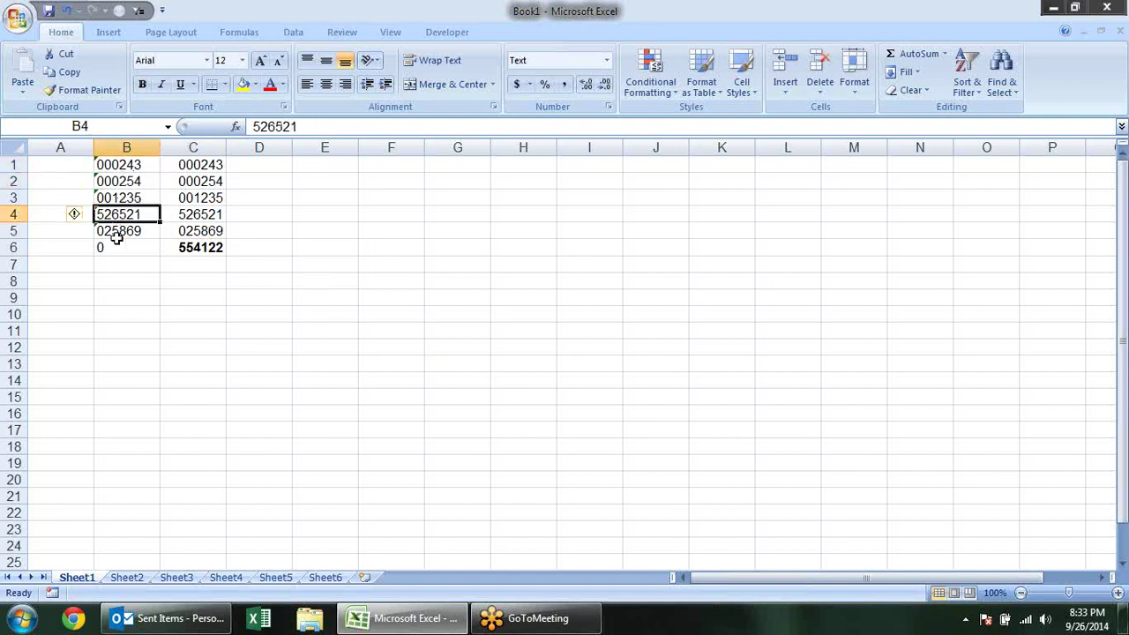
click(120, 231)
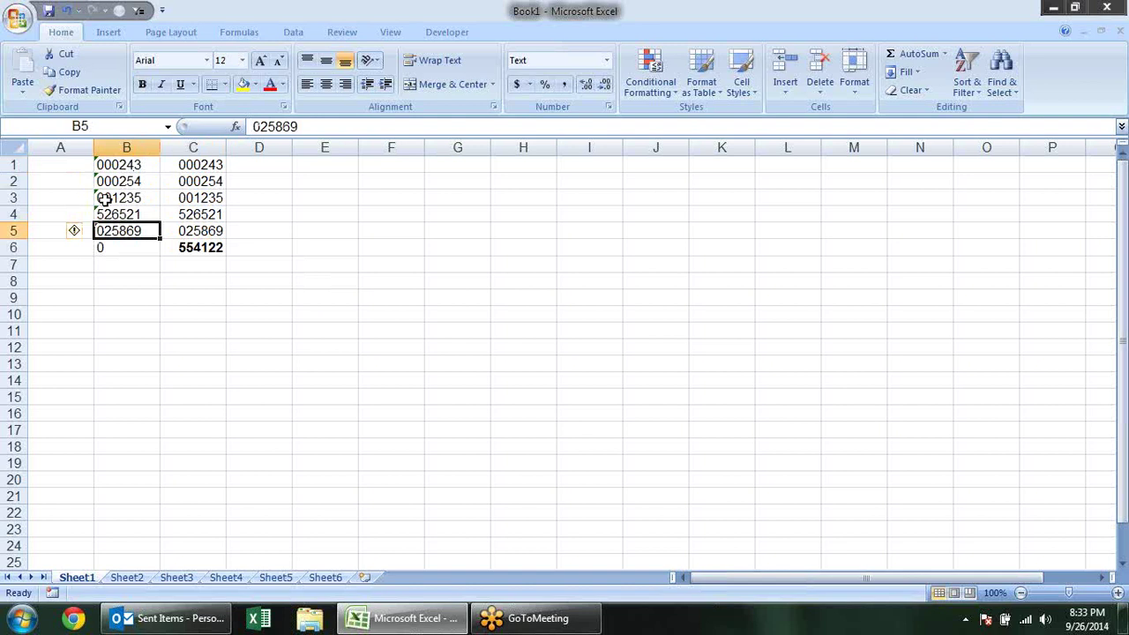
Step: Compare the stored values in C1:C5 and the C6 total formula
click(196, 215)
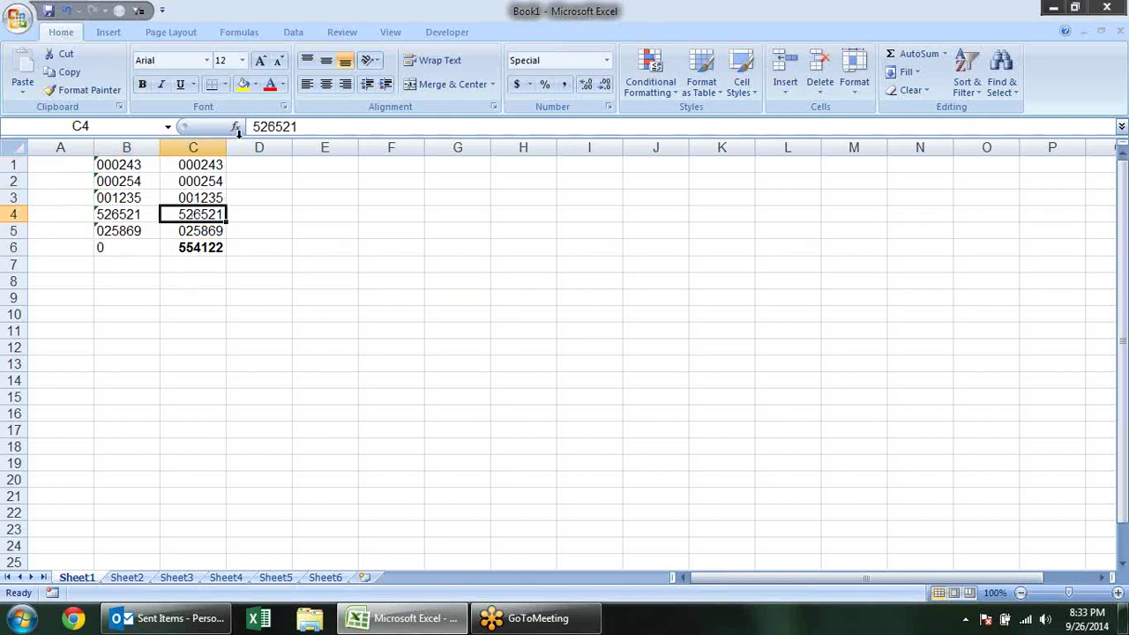
click(219, 179)
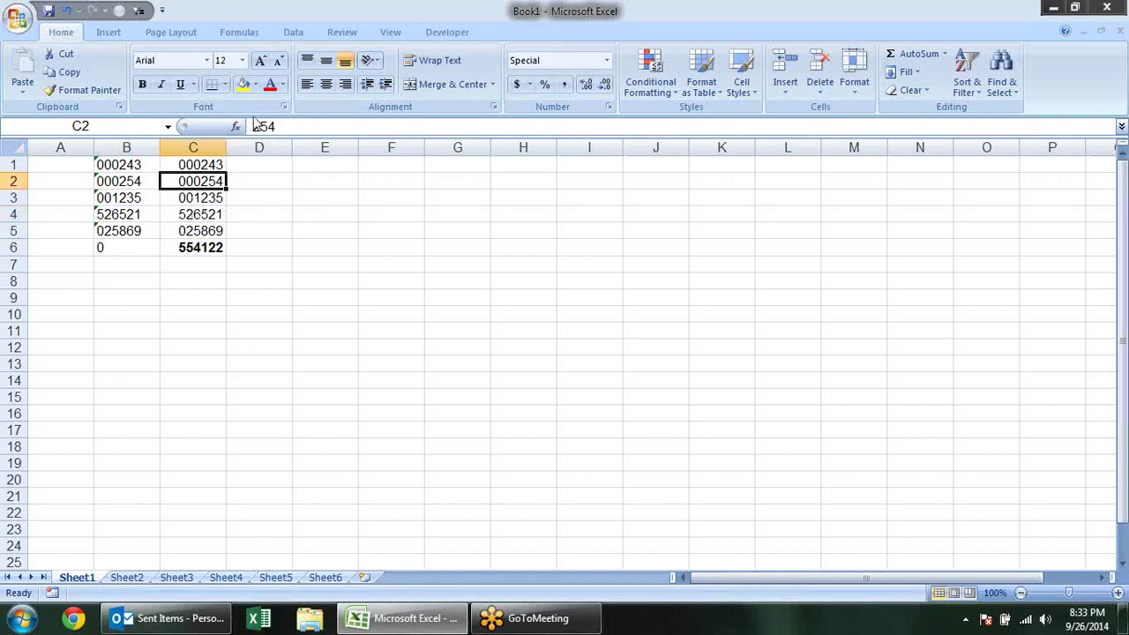
click(211, 250)
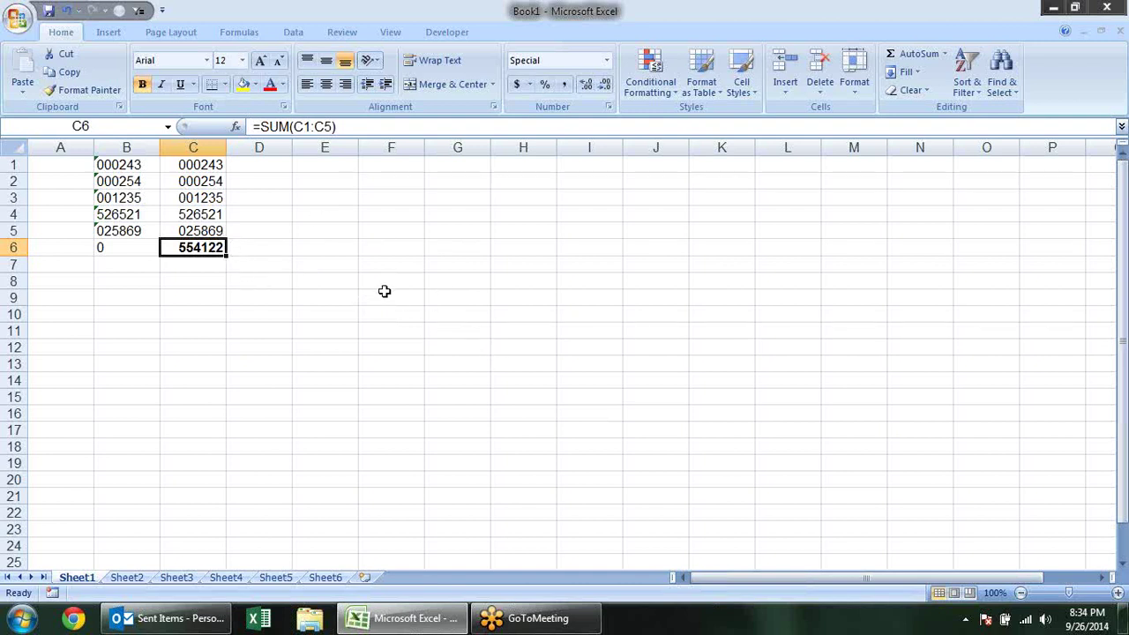
click(212, 228)
click(212, 201)
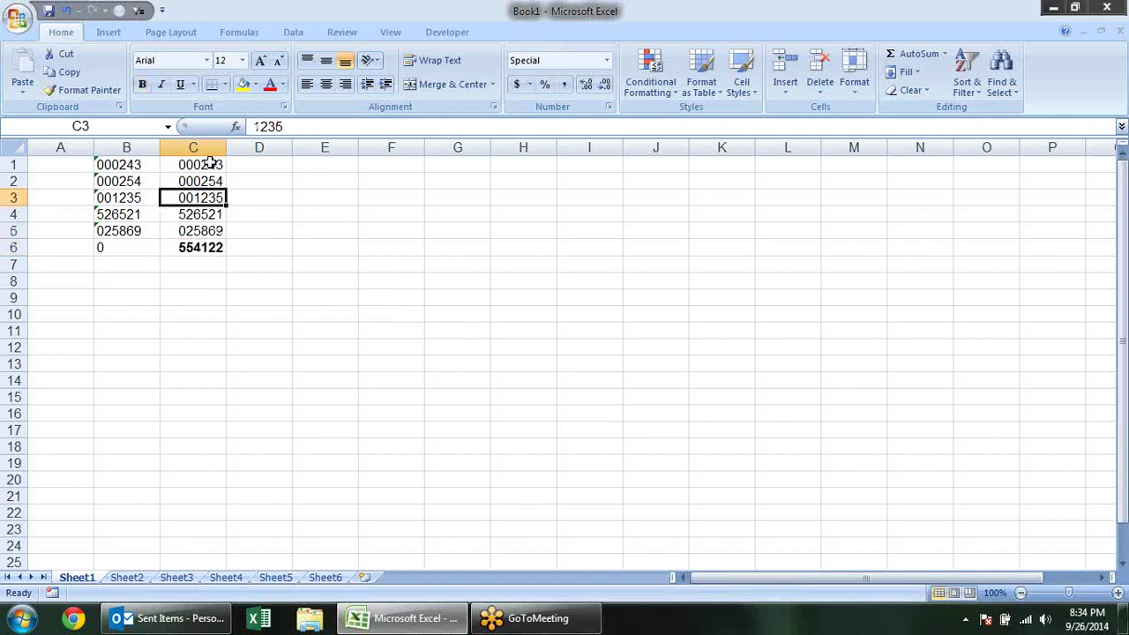
click(210, 163)
click(208, 181)
click(209, 214)
click(215, 230)
click(214, 248)
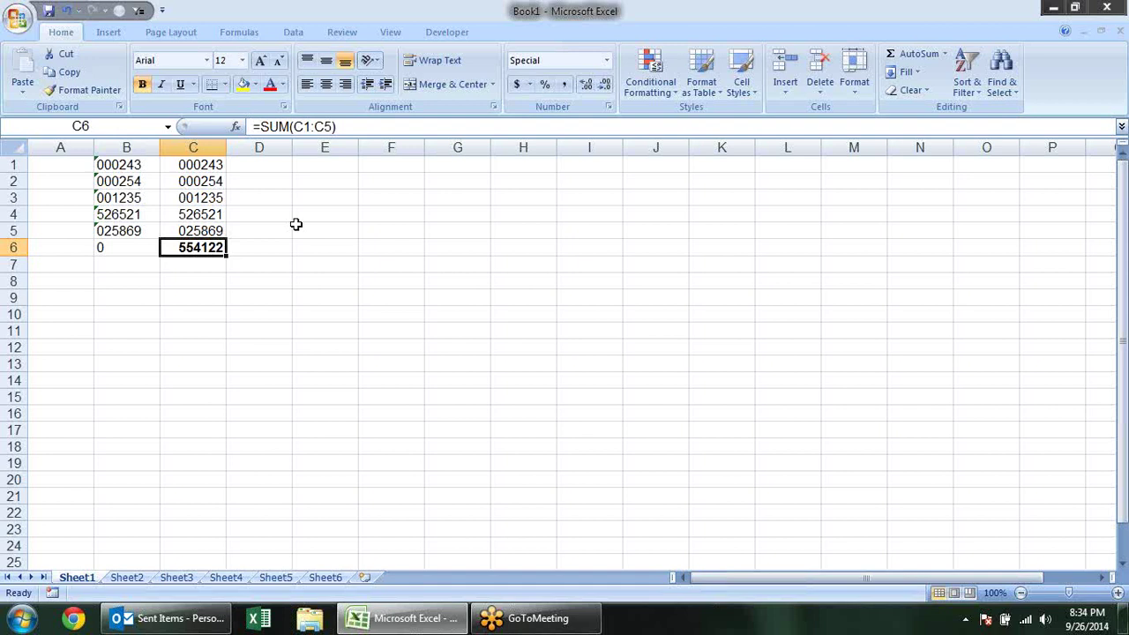
click(426, 213)
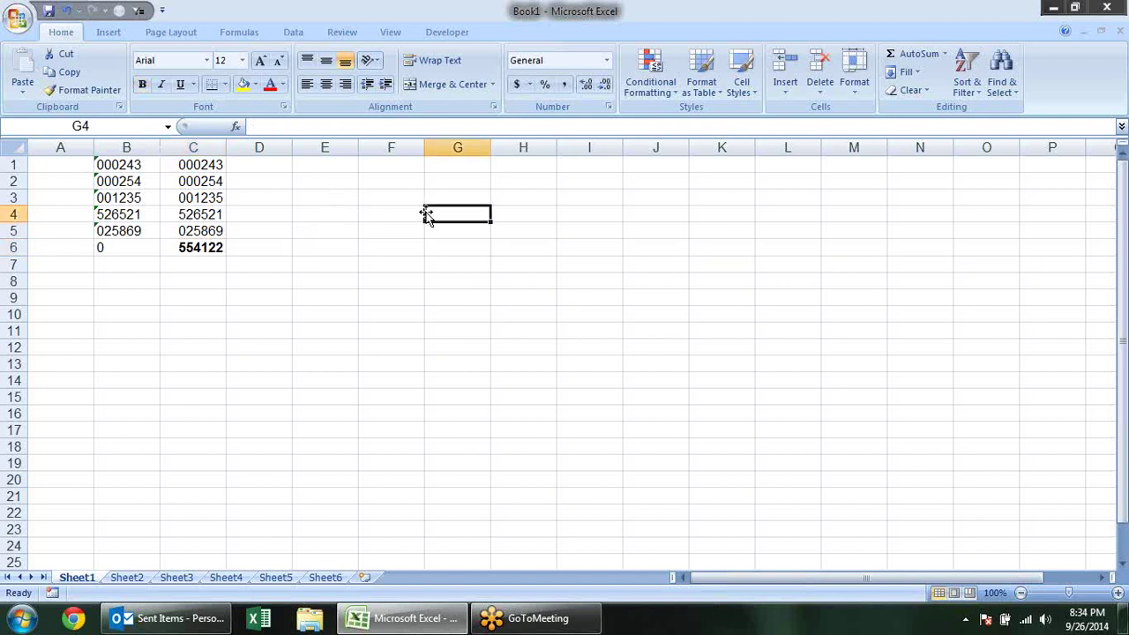
Step: Search Excel Help for 'custom format'
key(F1)
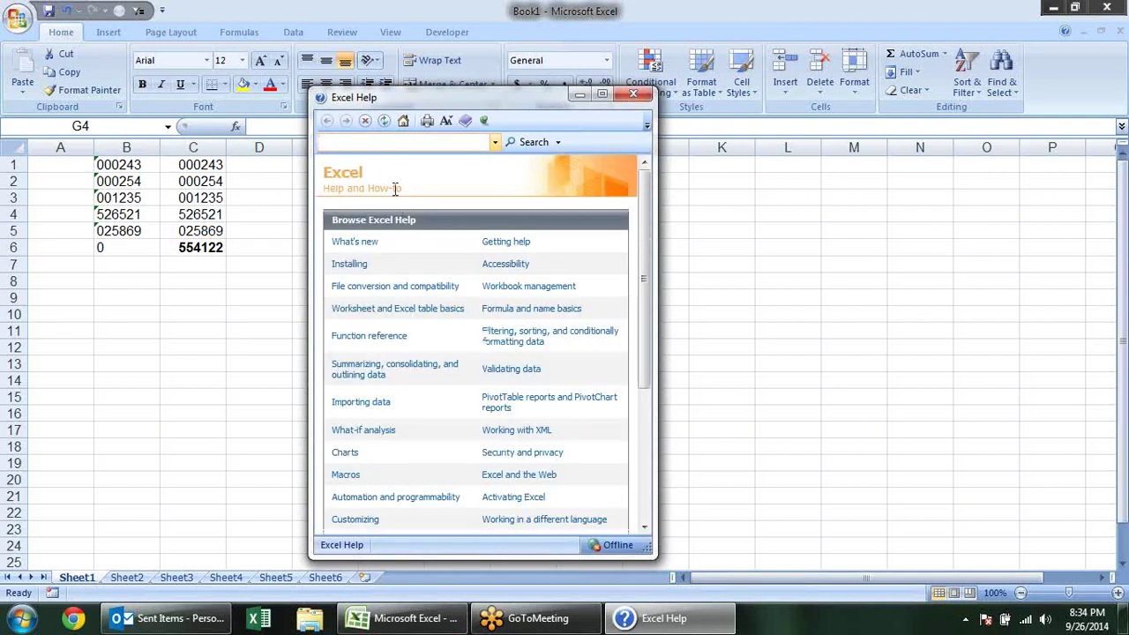
click(407, 140)
text(custom format)
key(Return)
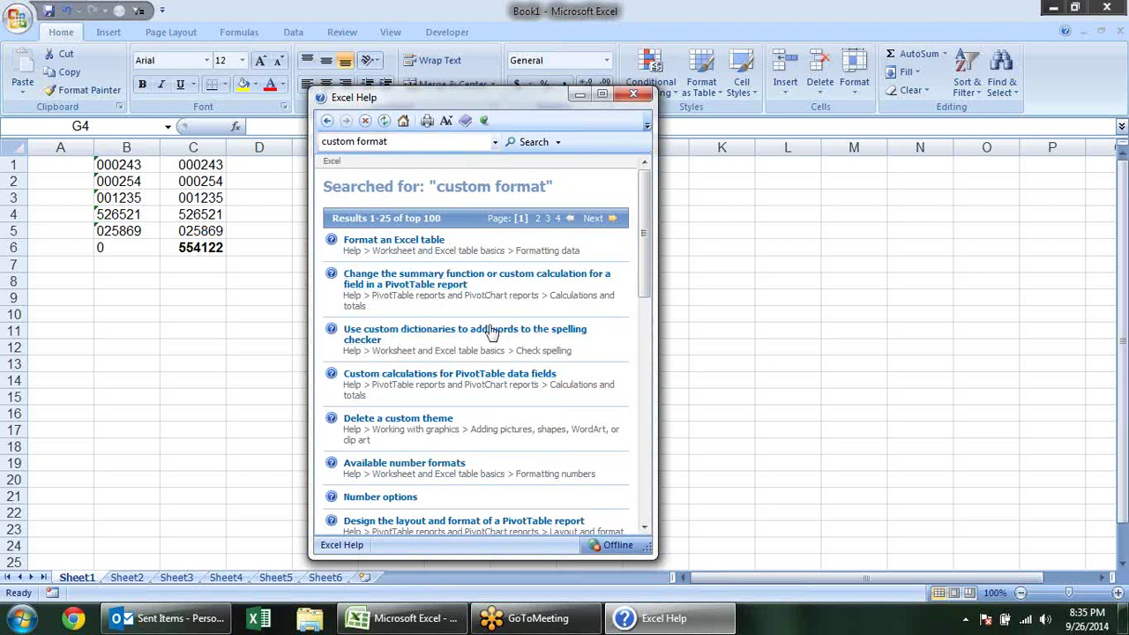
mouse_move(647, 262)
mouse_down()
mouse_move(645, 331)
mouse_move(645, 256)
mouse_up()
Step: Search Office Online content and open the custom number format article, maximized
click(558, 143)
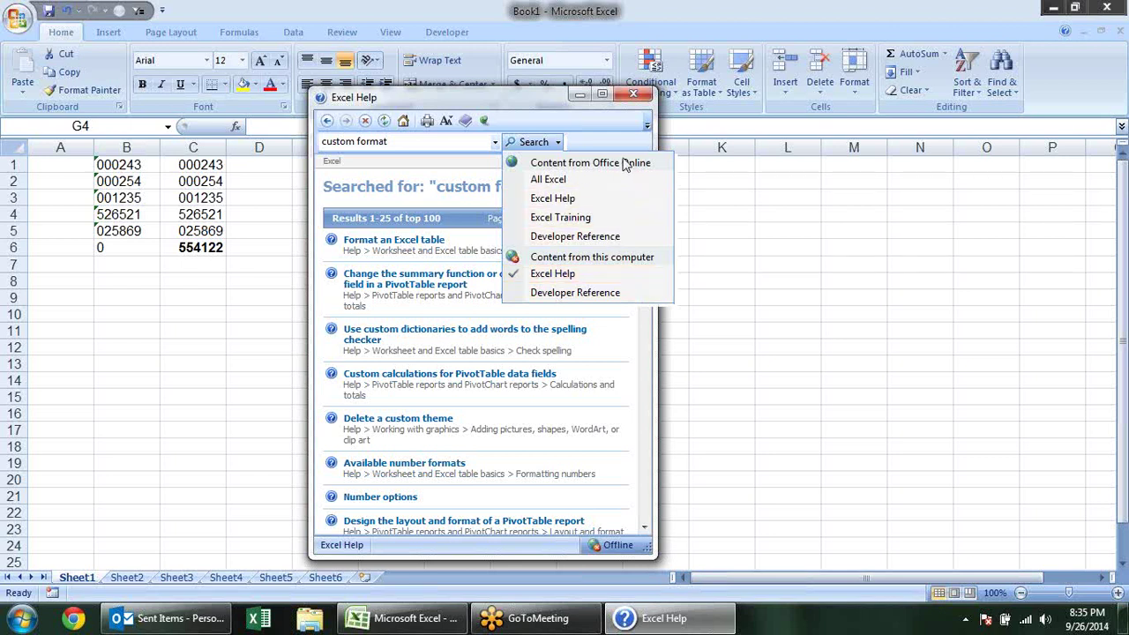
click(585, 199)
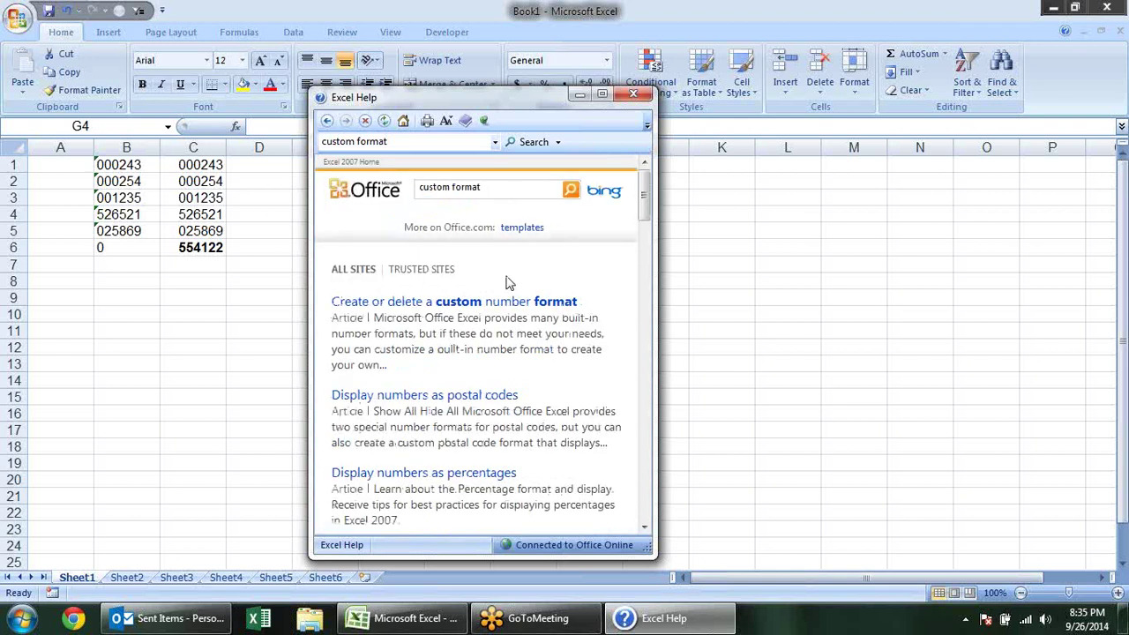
click(465, 305)
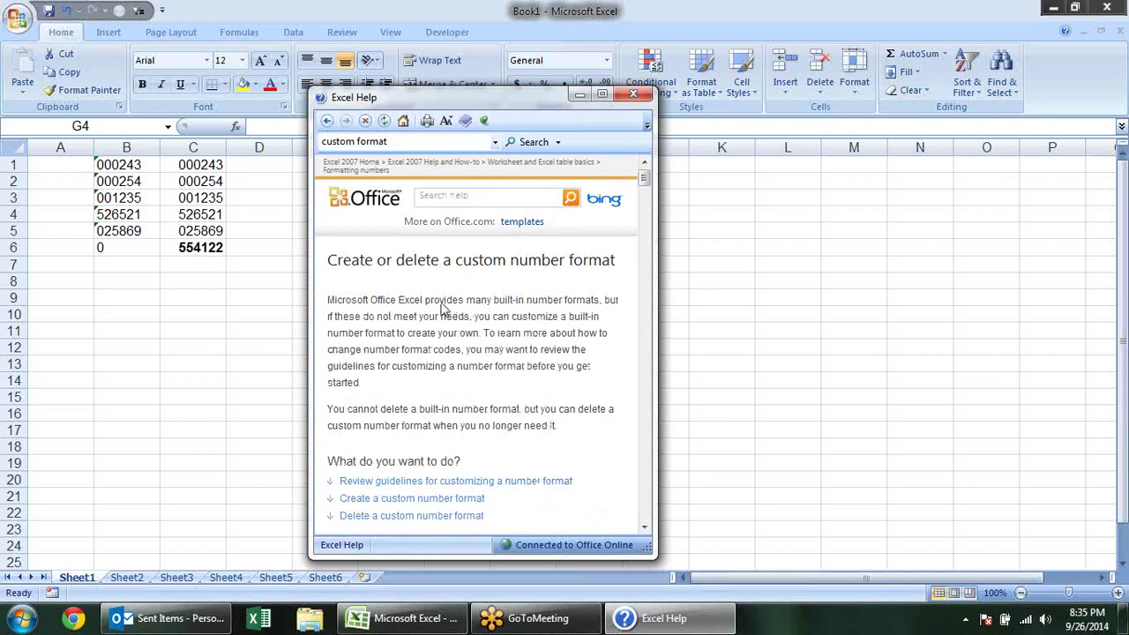
click(602, 93)
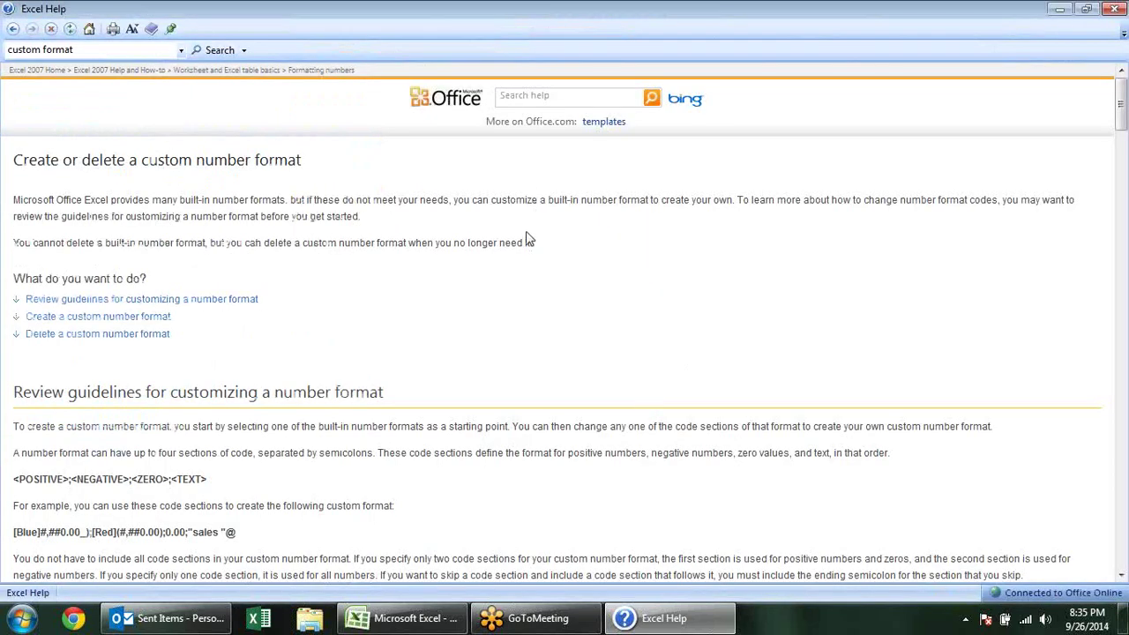
Step: Scroll down and highlight the explanation of the 0 digit placeholder
scroll(527, 240, down, 1)
scroll(527, 240, down, 4)
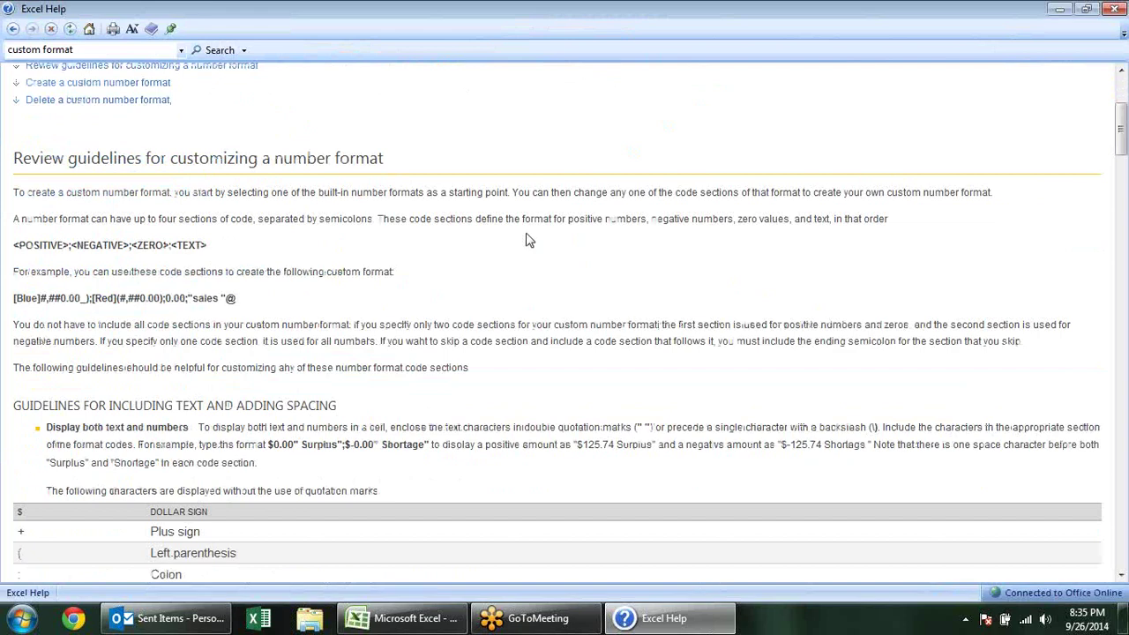
scroll(526, 240, down, 2)
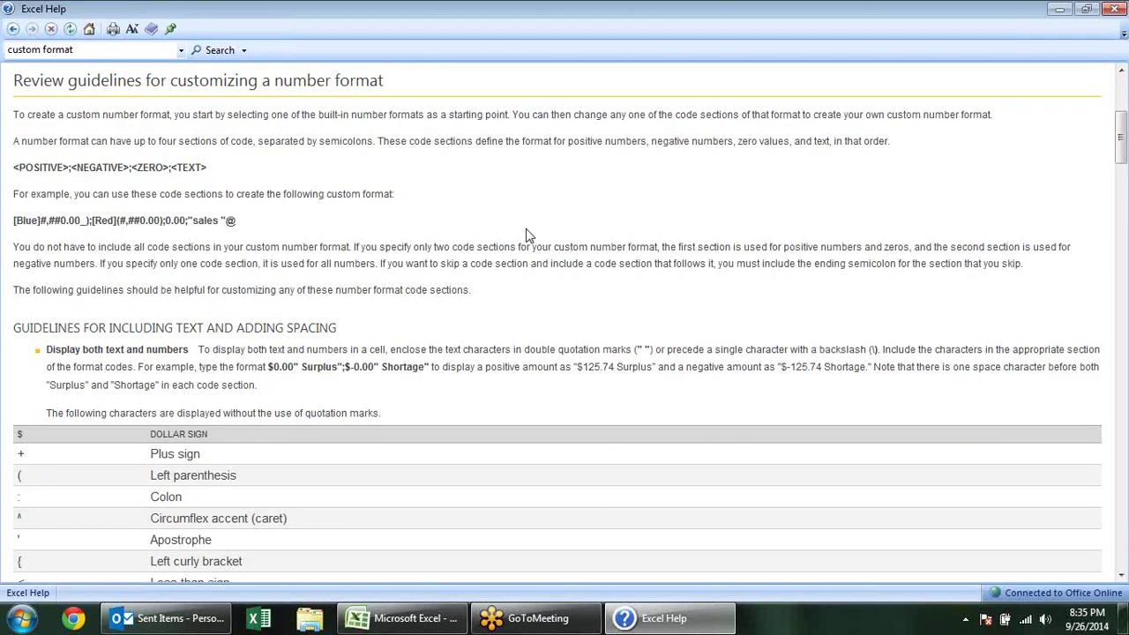
scroll(510, 217, down, 5)
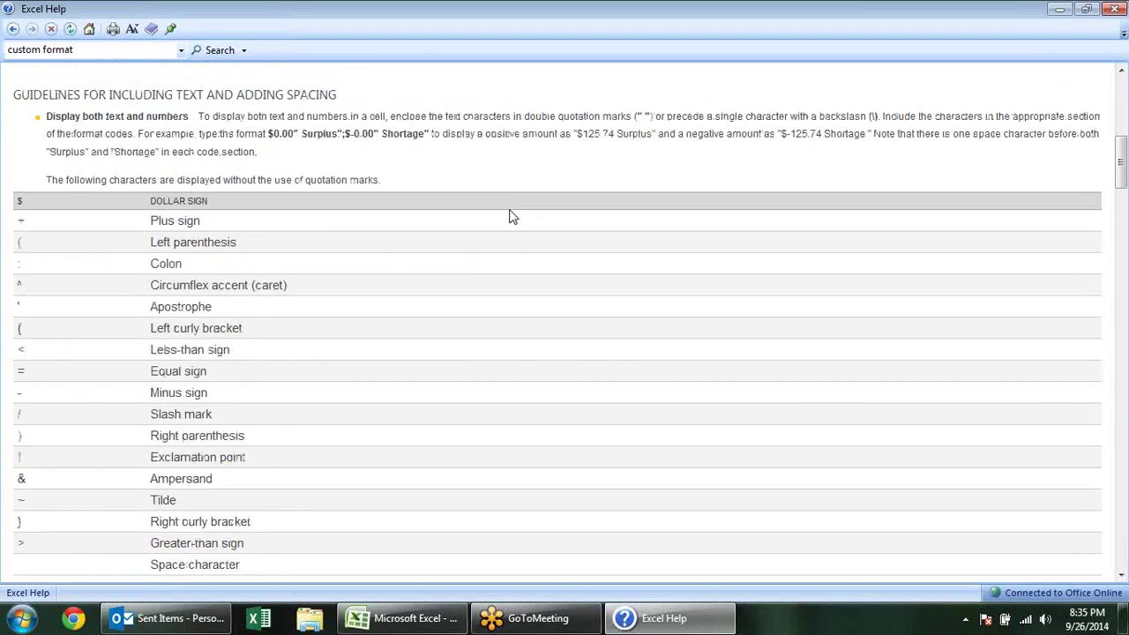
scroll(510, 217, down, 5)
scroll(510, 217, down, 1)
scroll(510, 217, down, 3)
scroll(509, 213, down, 1)
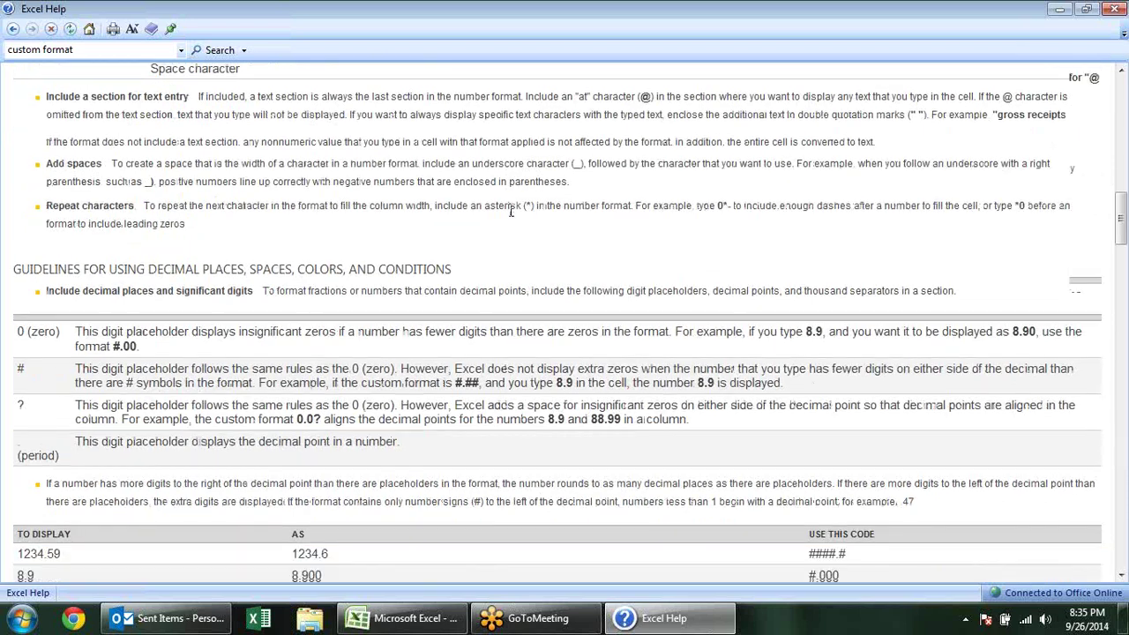
scroll(510, 212, down, 3)
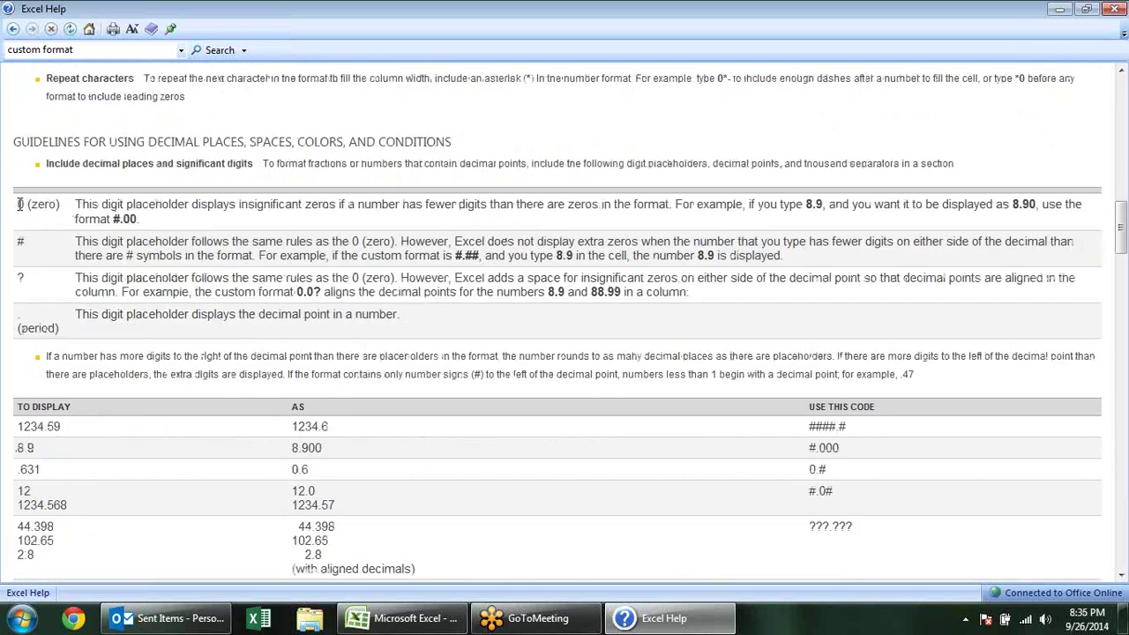
mouse_move(78, 204)
mouse_down()
mouse_move(294, 203)
mouse_move(308, 194)
mouse_up()
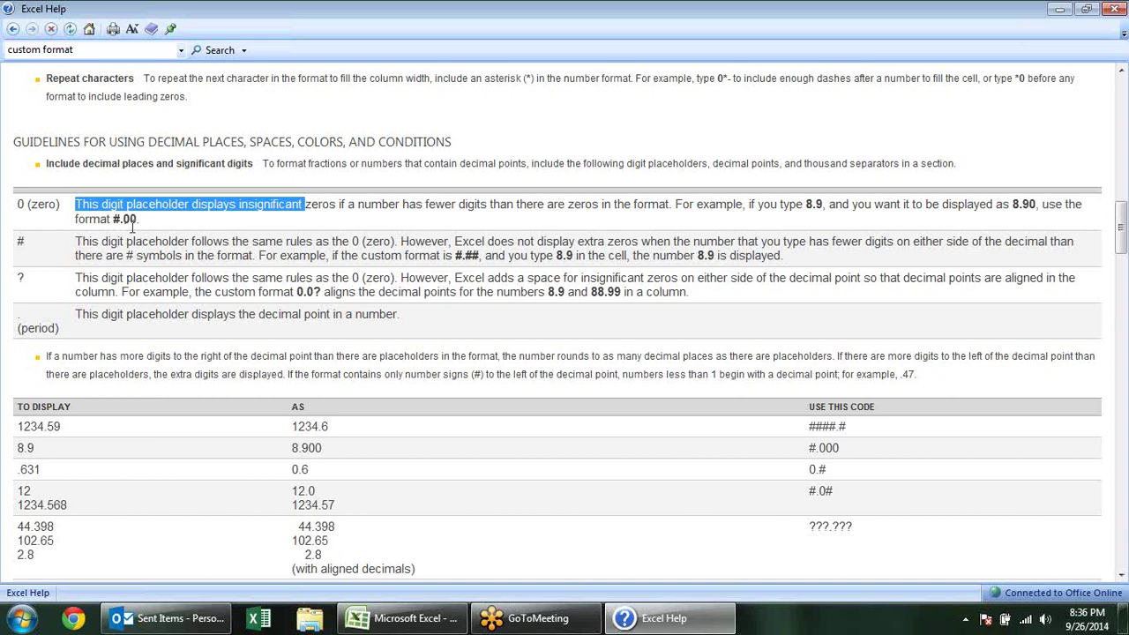
Step: Highlight the #.00 and 8.90 example, then return to the Excel workbook
mouse_move(137, 219)
mouse_down()
mouse_move(124, 219)
mouse_move(138, 221)
mouse_up()
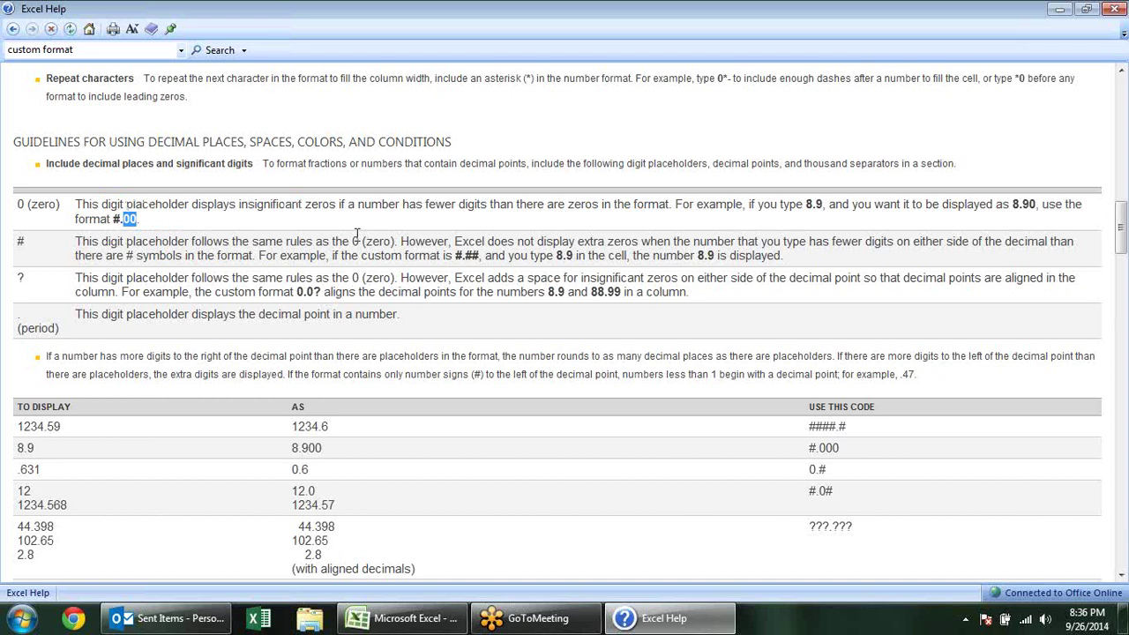
drag(1023, 206, 1038, 205)
key(alt+Tab)
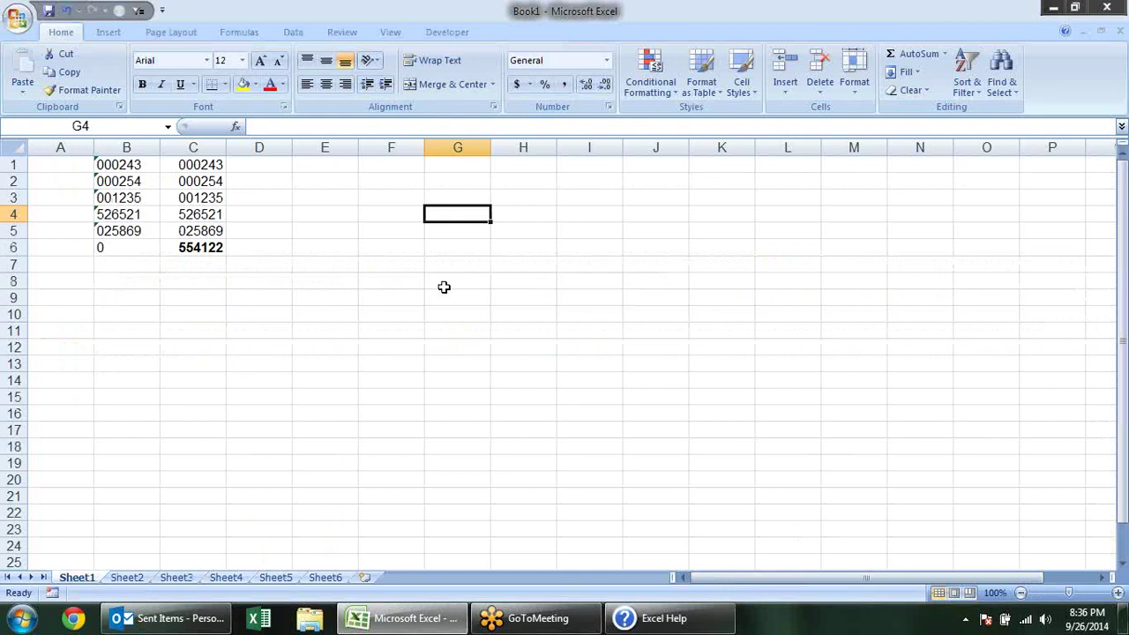
Step: Check the stored value behind 001235 and look over column E
click(242, 214)
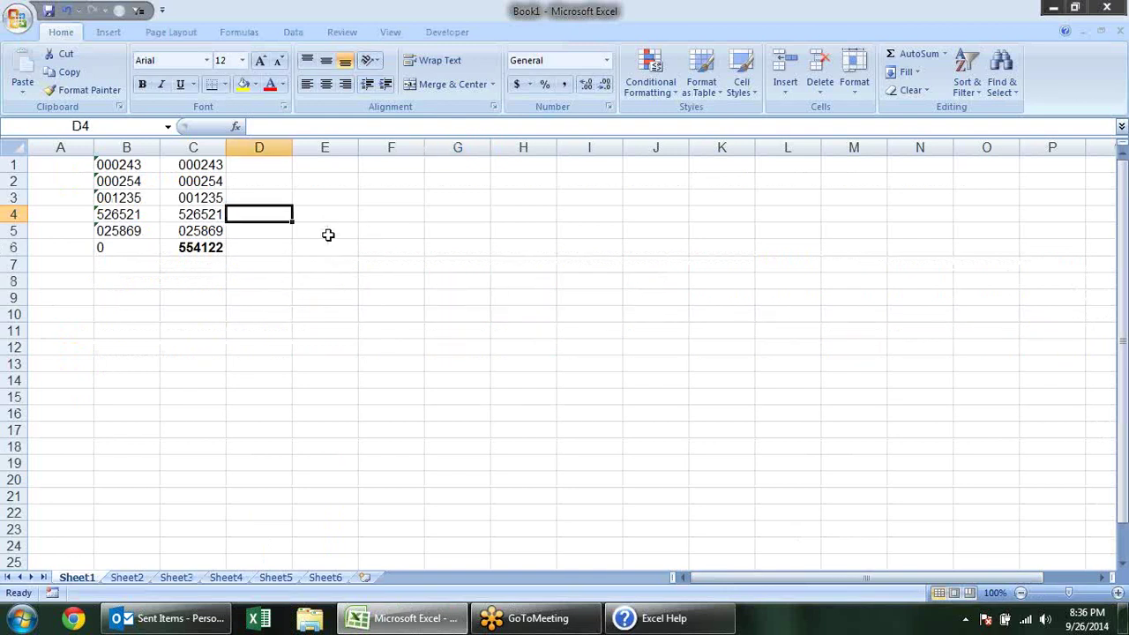
click(205, 196)
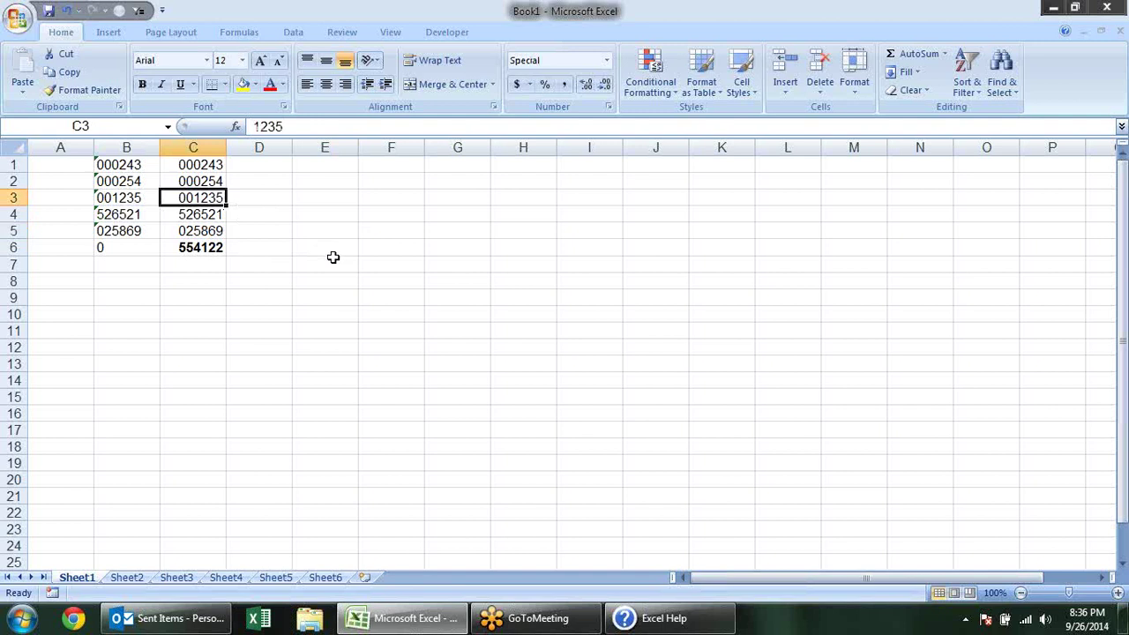
drag(322, 167, 338, 253)
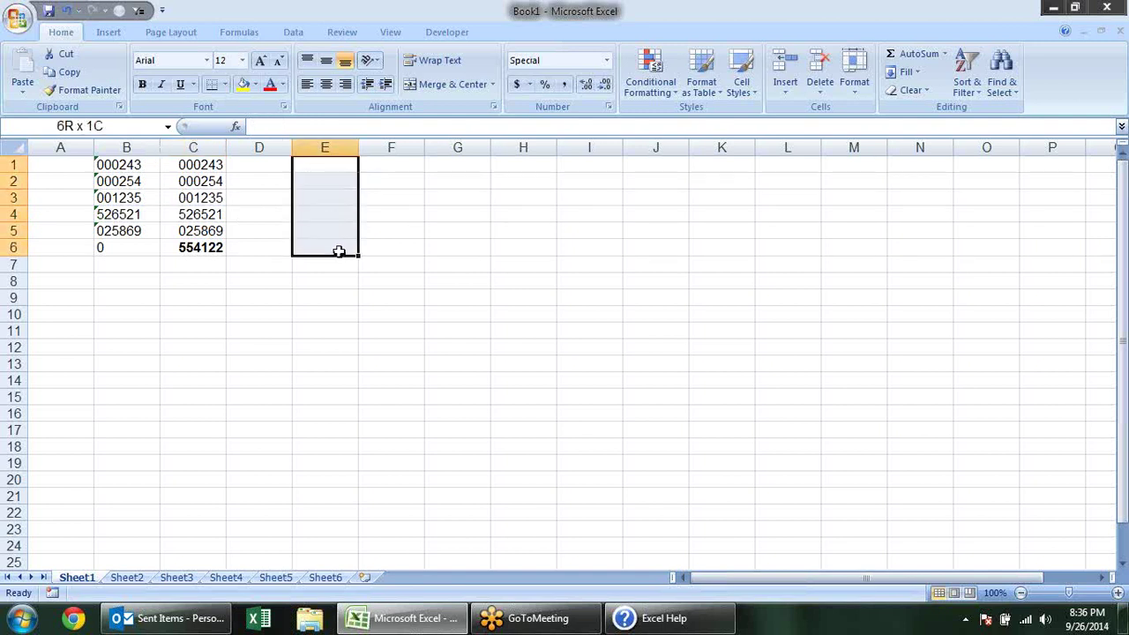
click(524, 335)
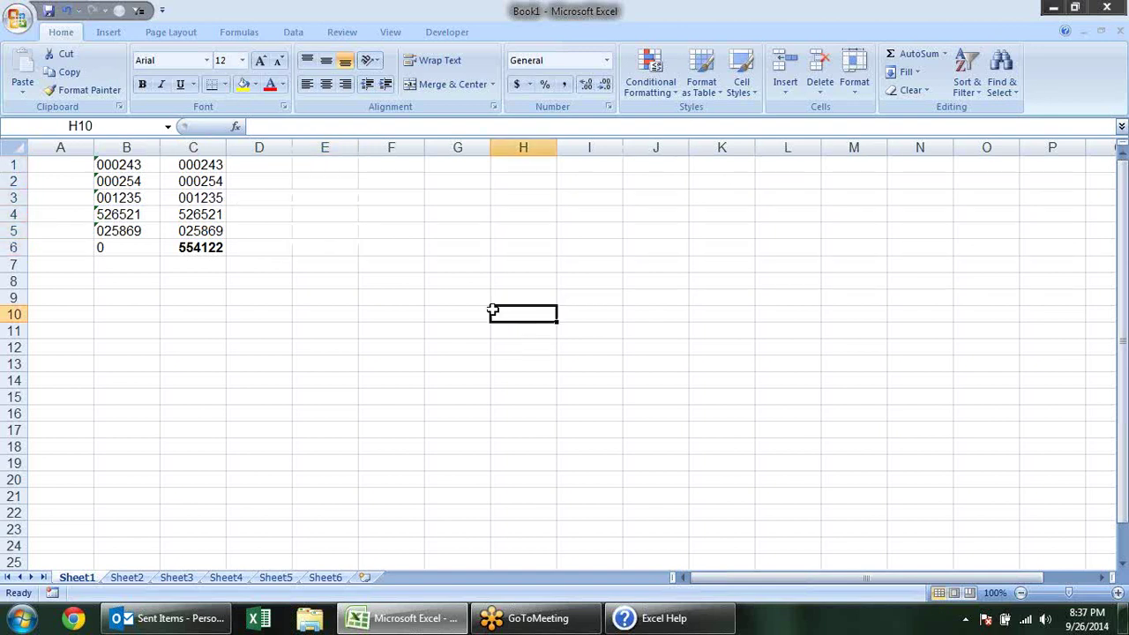
Step: Enter 12.1, 0.1, 8.296 and 9.3 in E1:E4, then show formulas
click(327, 168)
text(12.1)
key(Return)
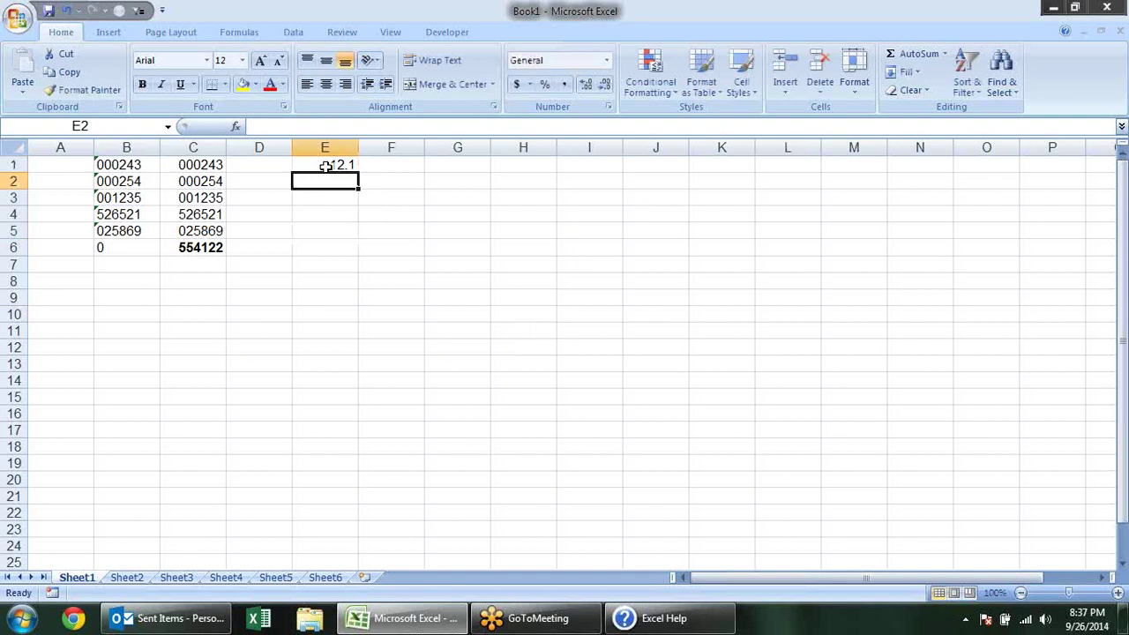
text(0.1)
key(Return)
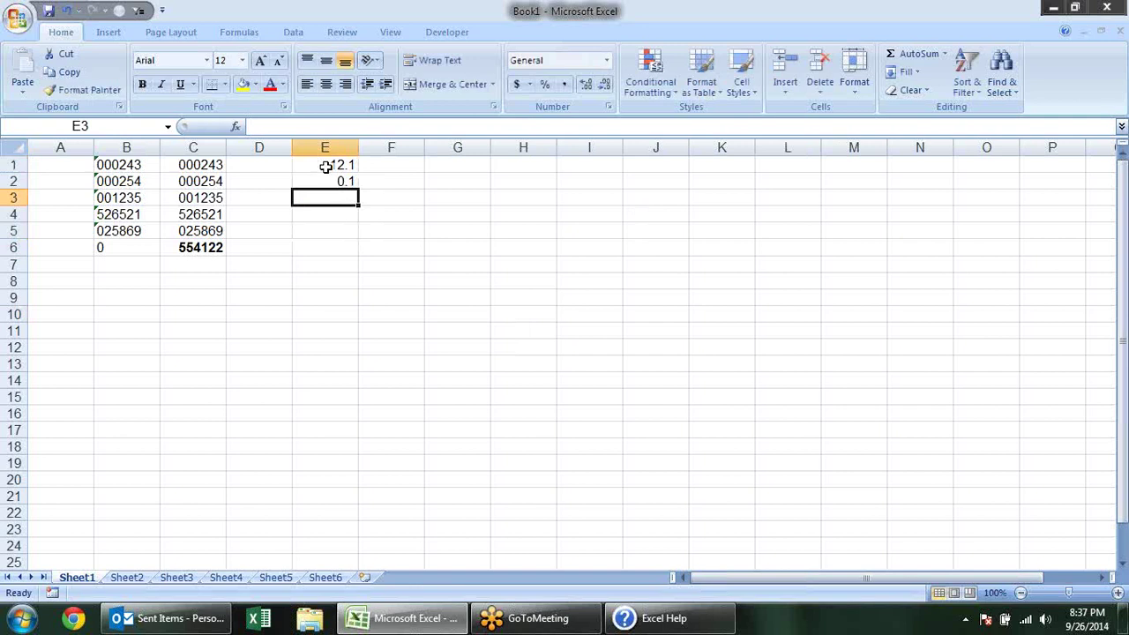
text(8.296)
key(Return)
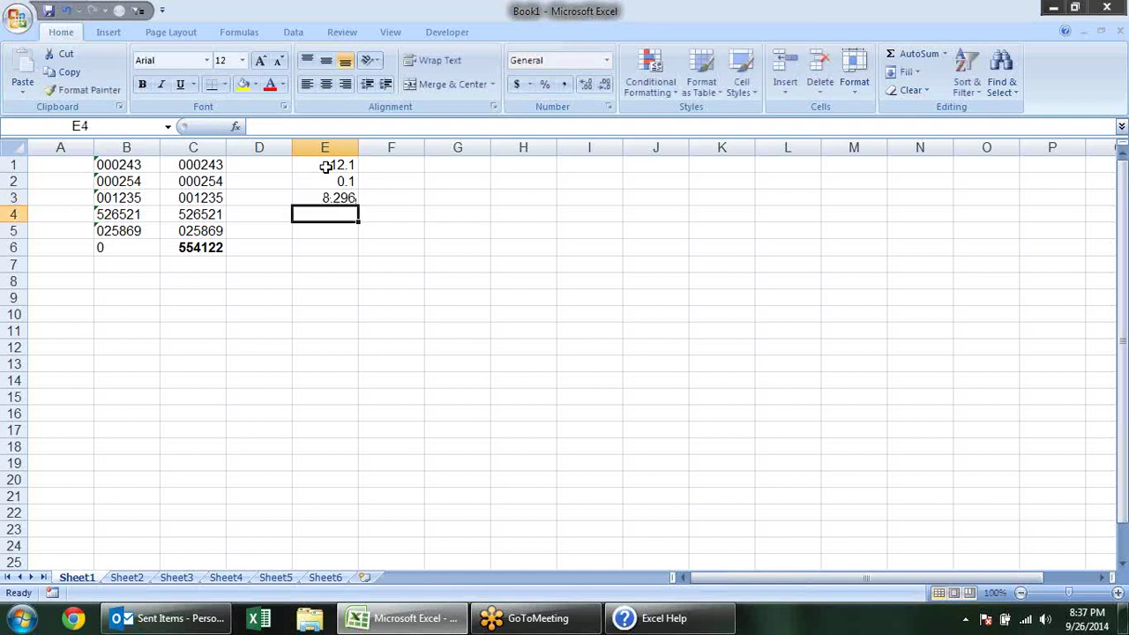
text(9)
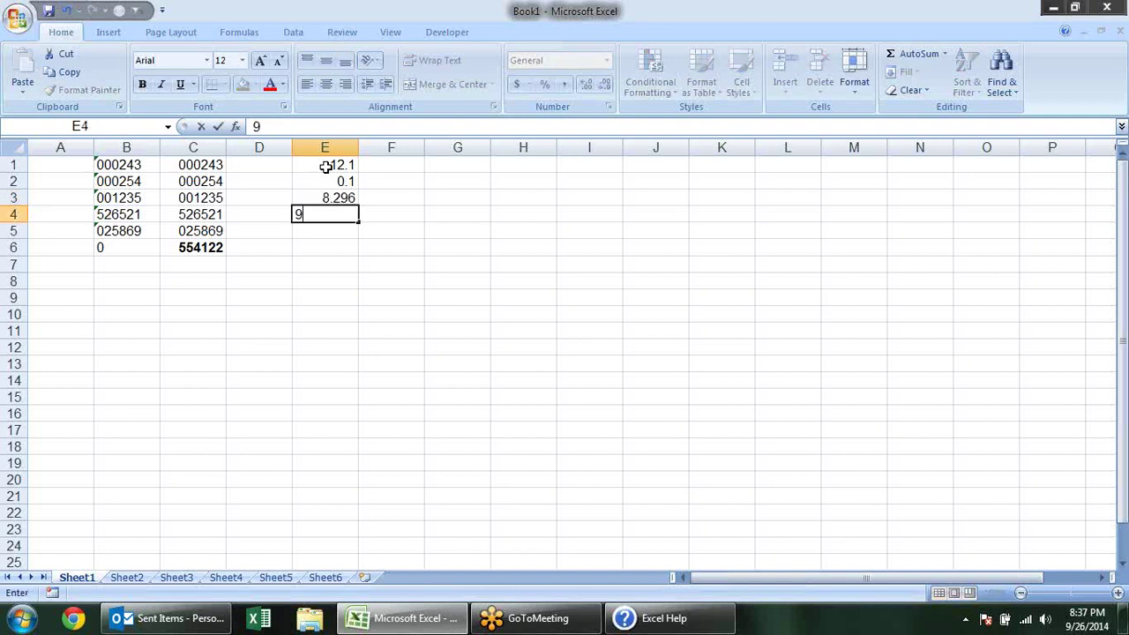
text(.3)
key(Return)
drag(328, 168, 328, 218)
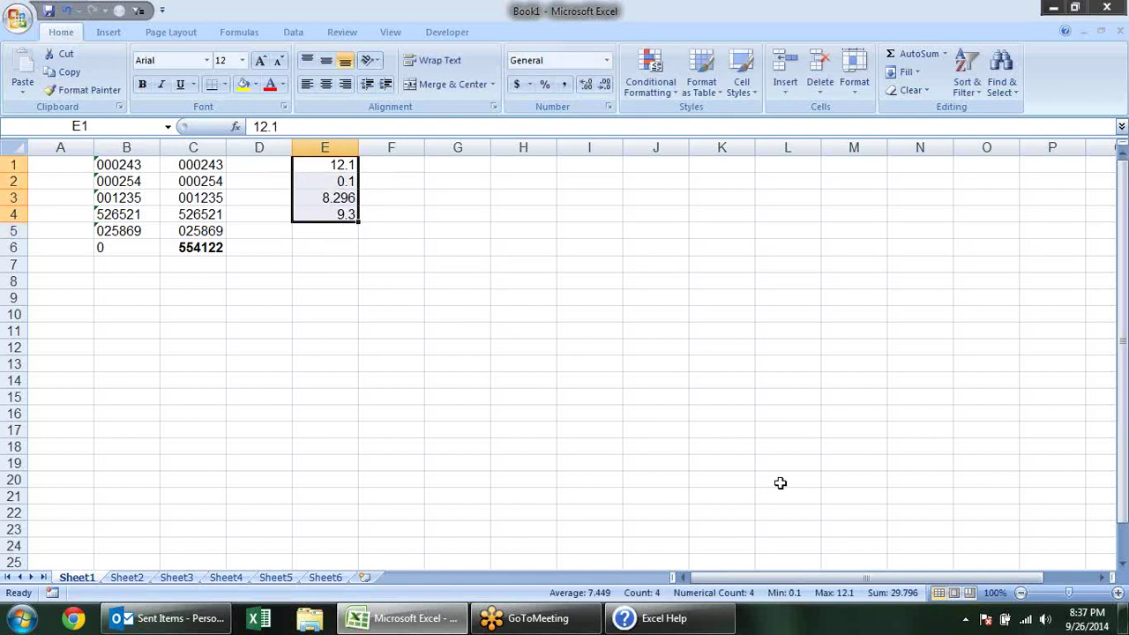
key(ctrl+grave)
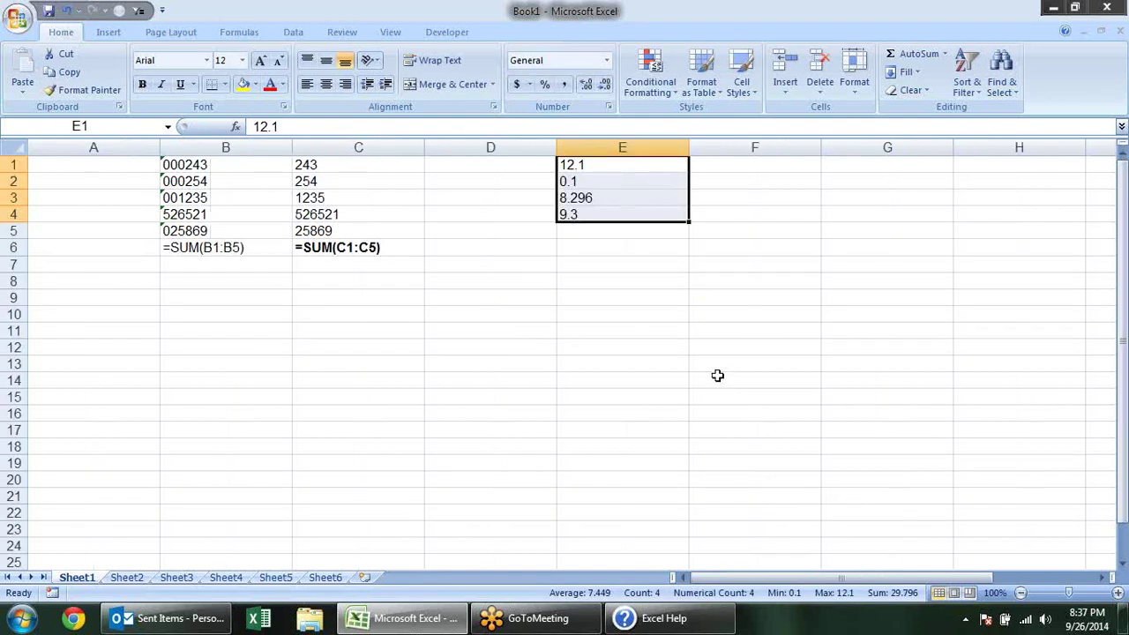
Step: Apply the custom format 0.00 to E1:E4, showing 12.10, 0.10, 8.30, 9.30
key(ctrl+grave)
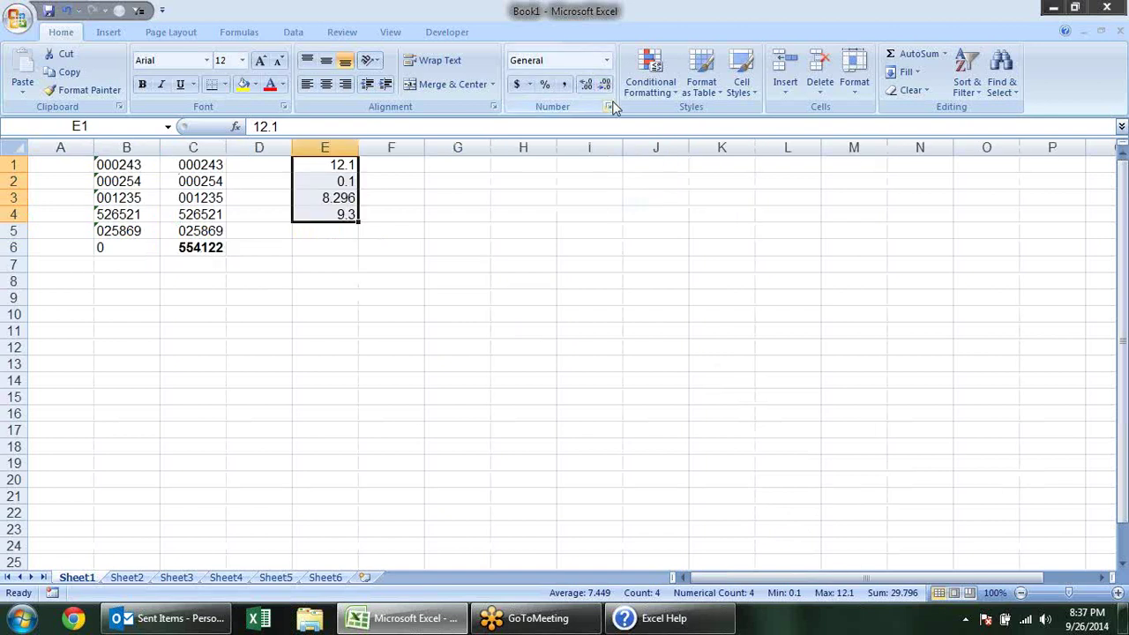
click(608, 106)
click(364, 285)
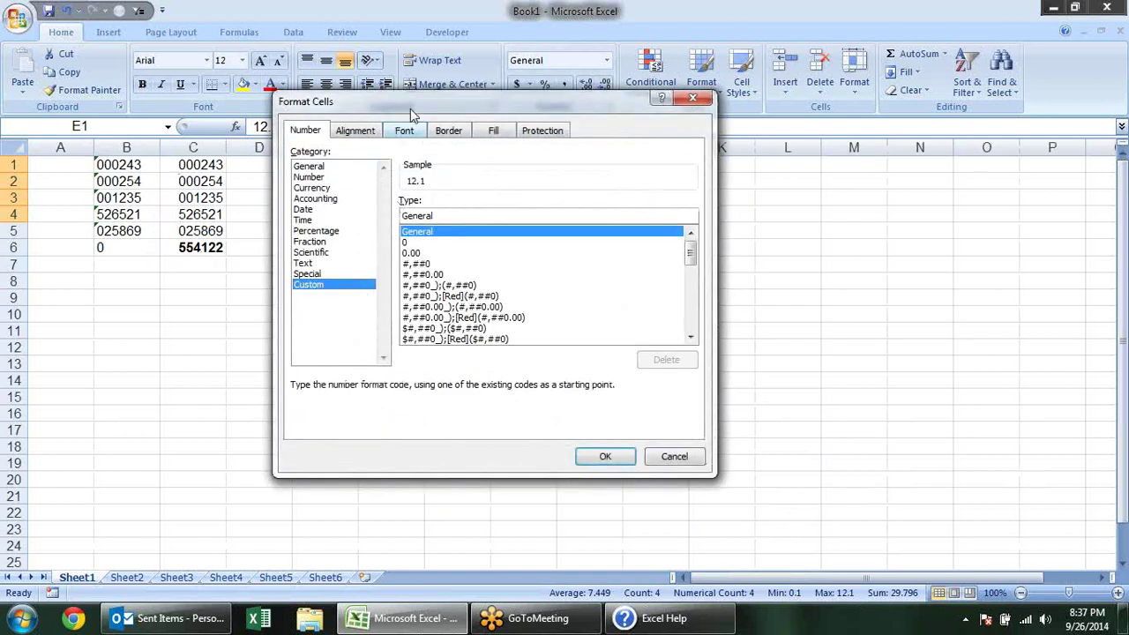
drag(414, 105, 678, 137)
double_click(717, 245)
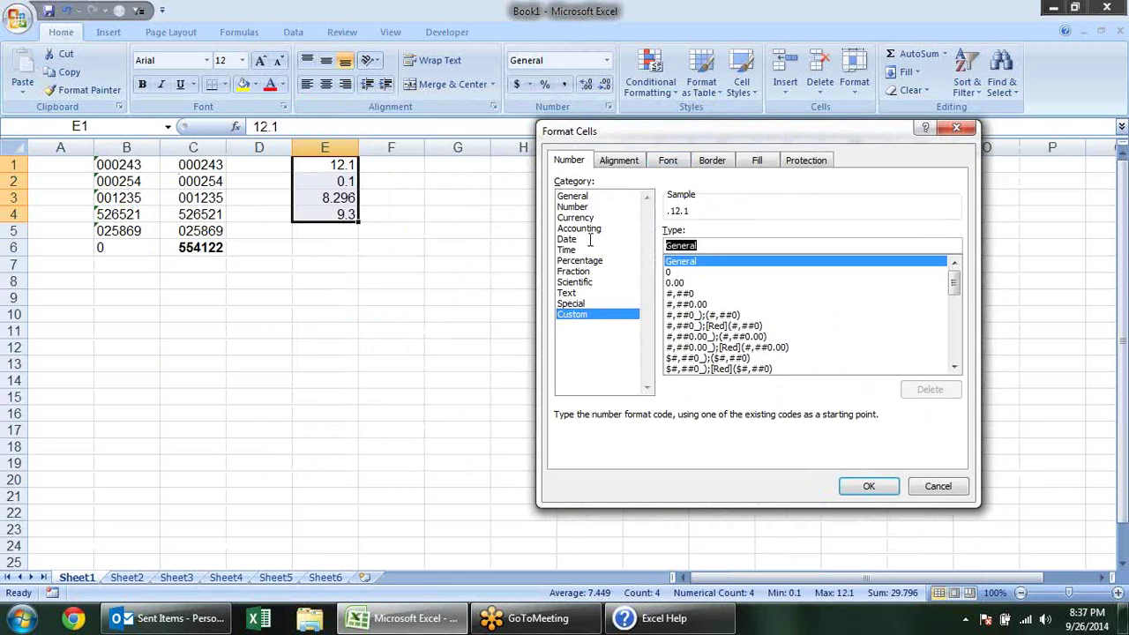
text(0.)
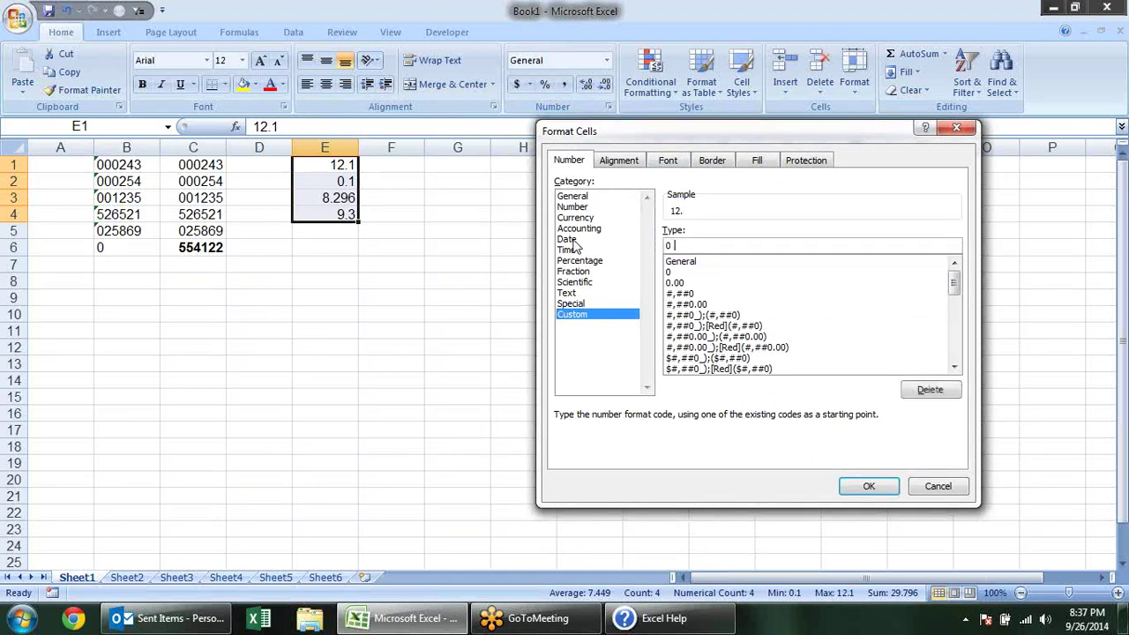
text(00)
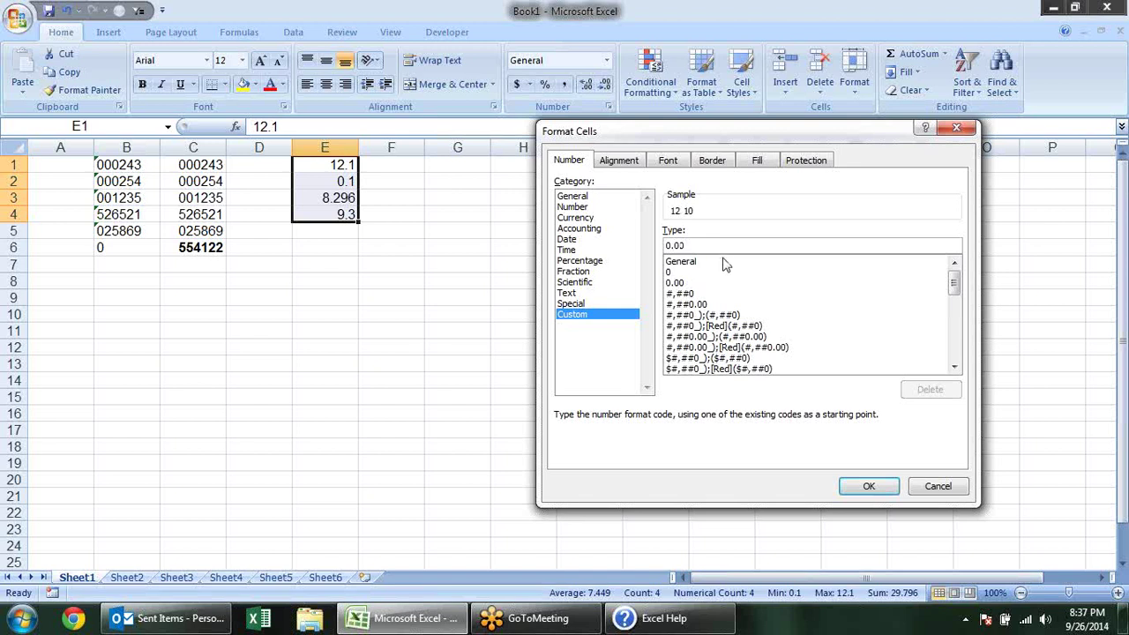
text(.)
click(877, 488)
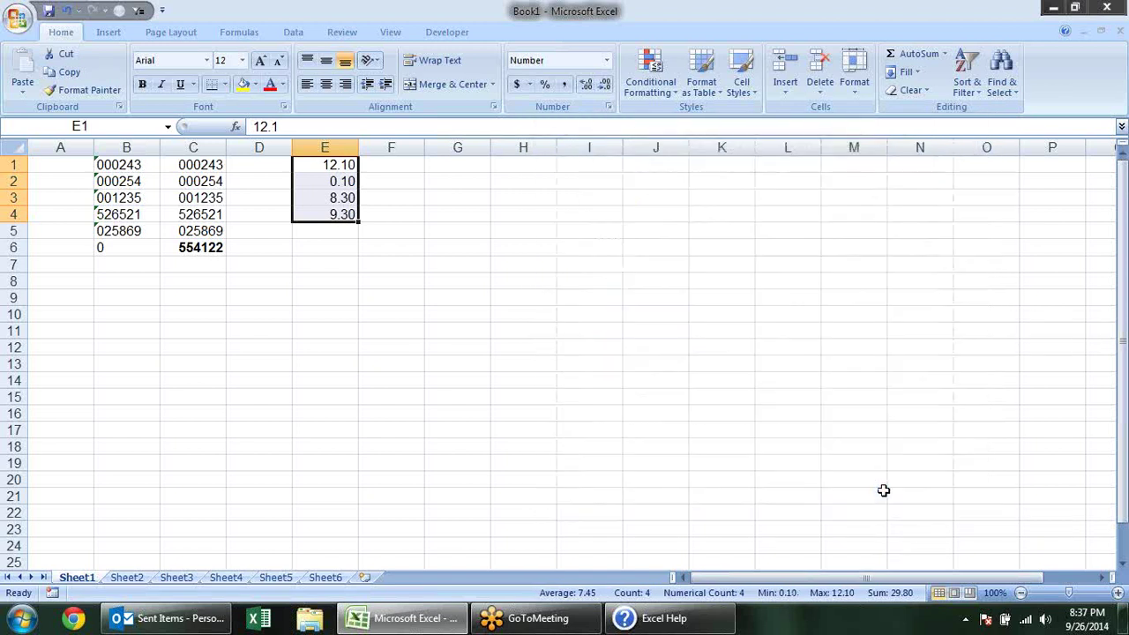
click(496, 280)
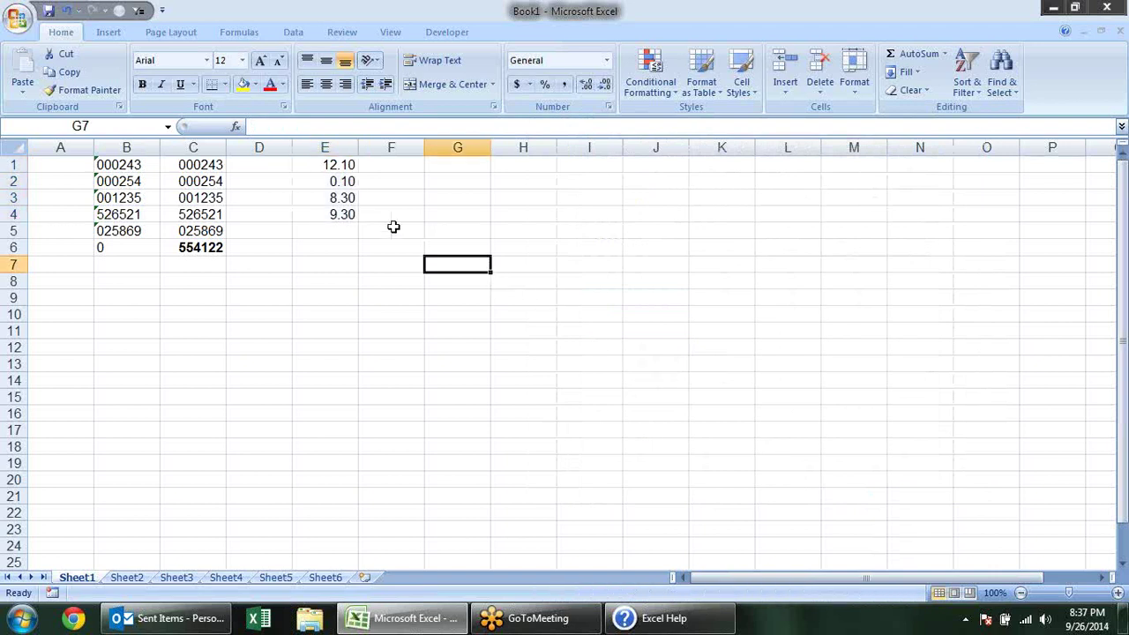
click(346, 199)
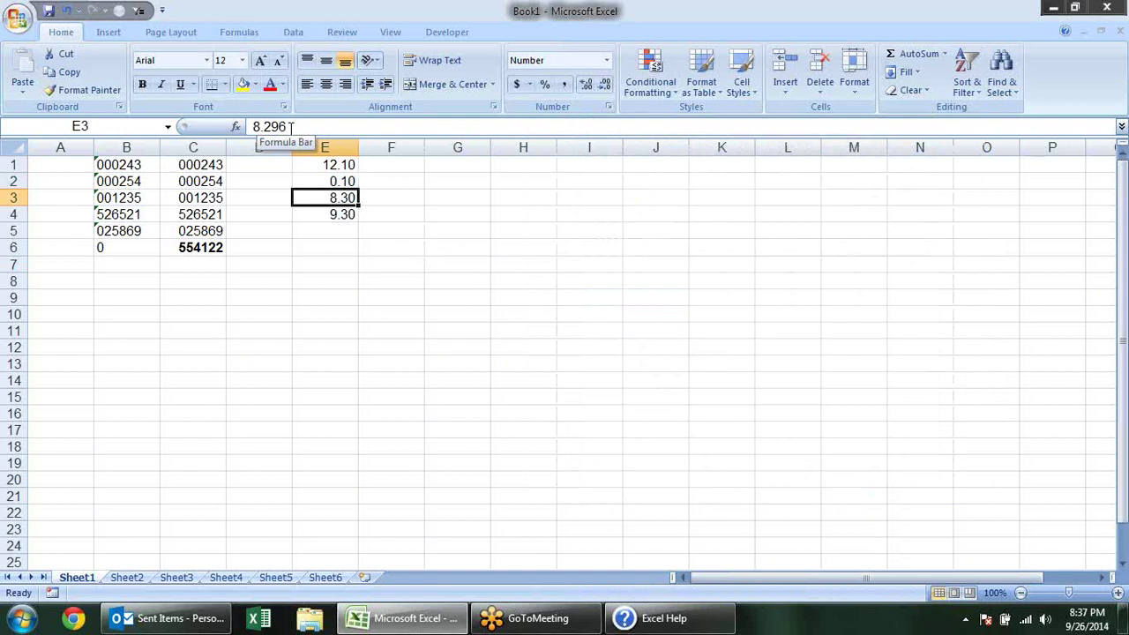
click(266, 127)
drag(265, 127, 286, 127)
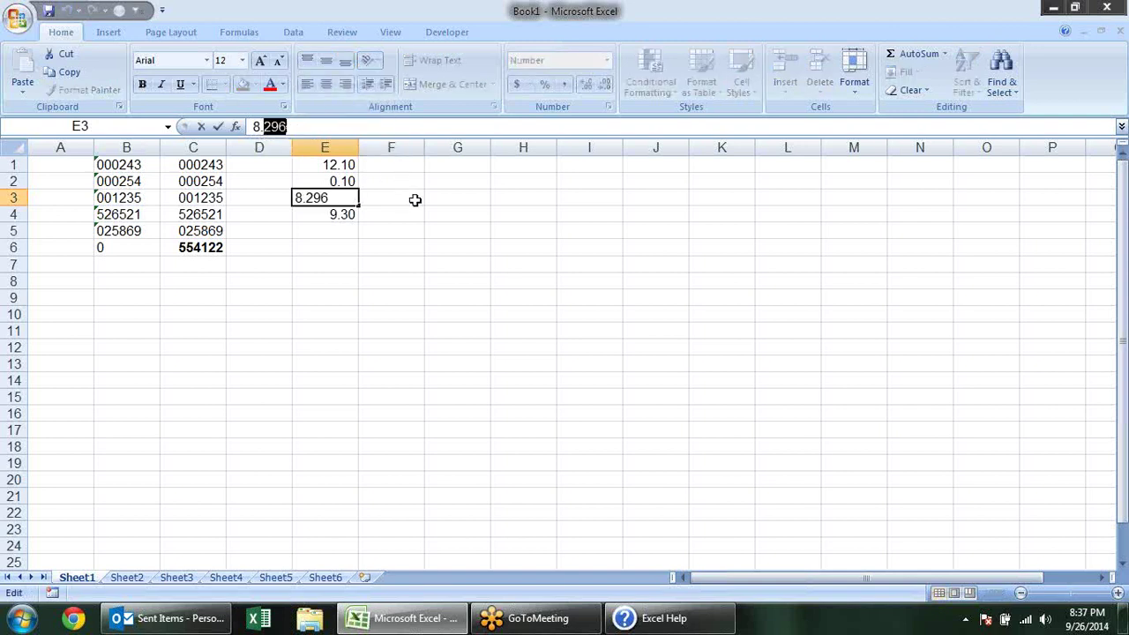
key(Escape)
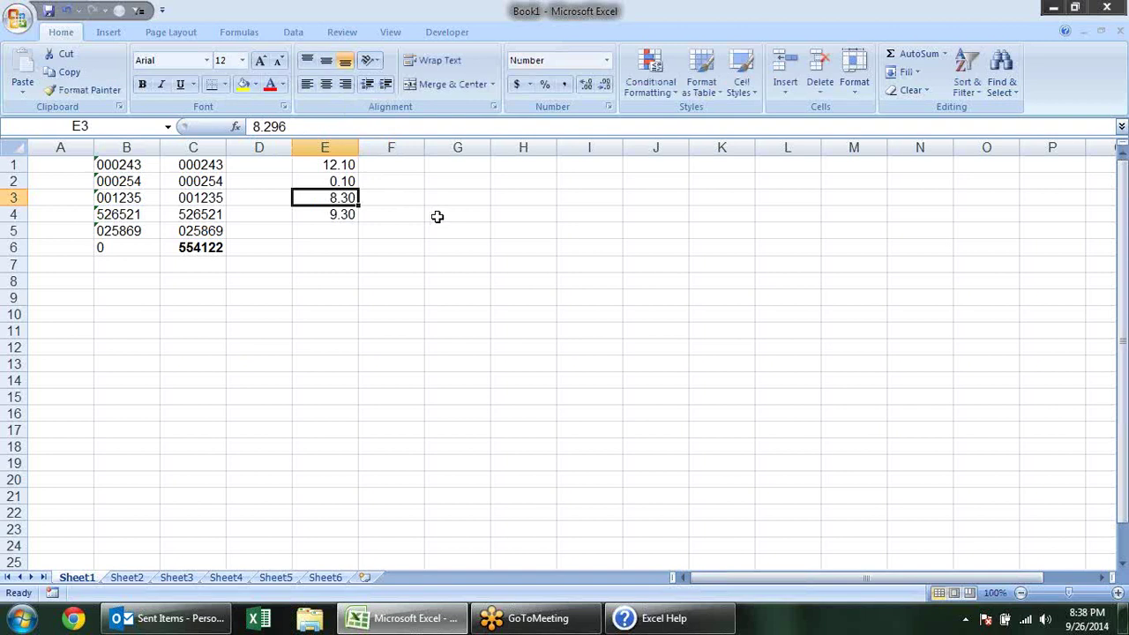
key(ctrl+1)
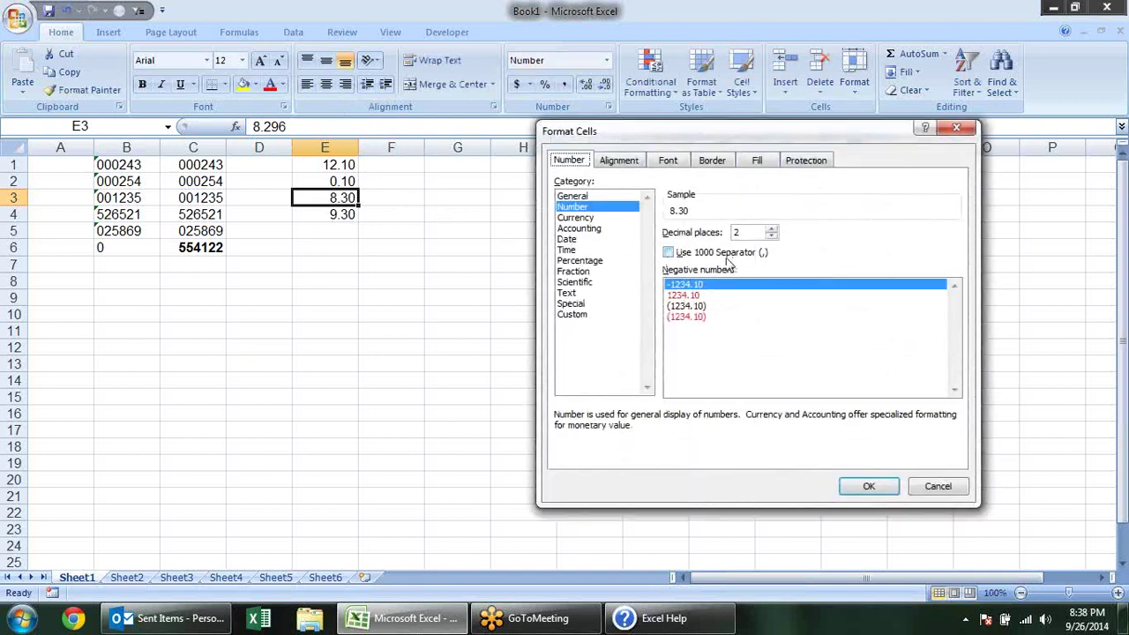
click(603, 315)
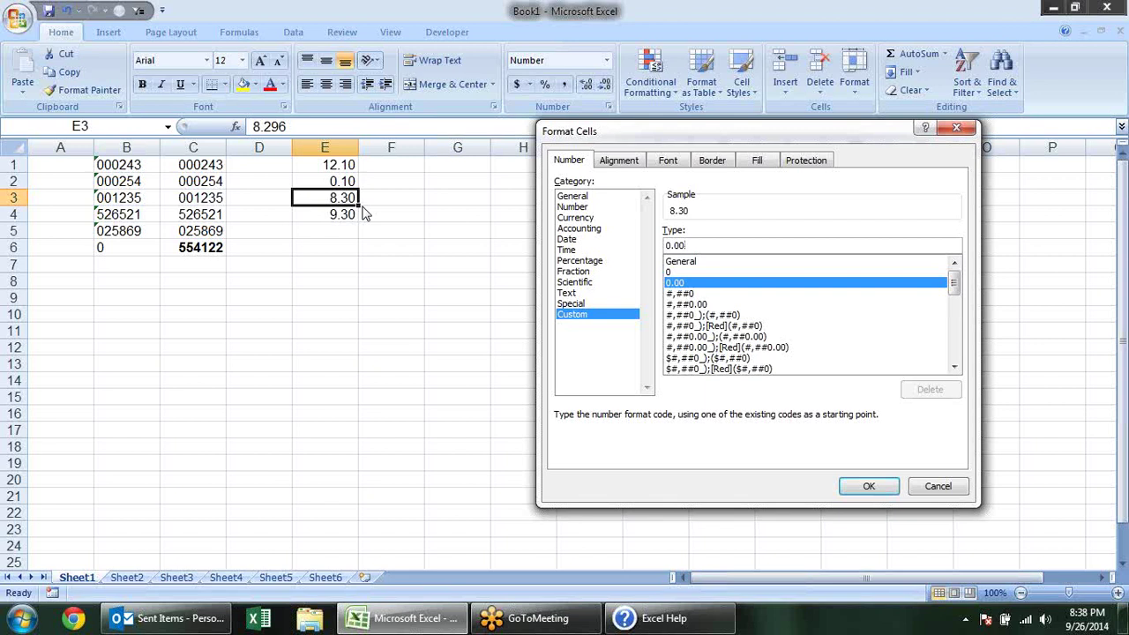
key(Return)
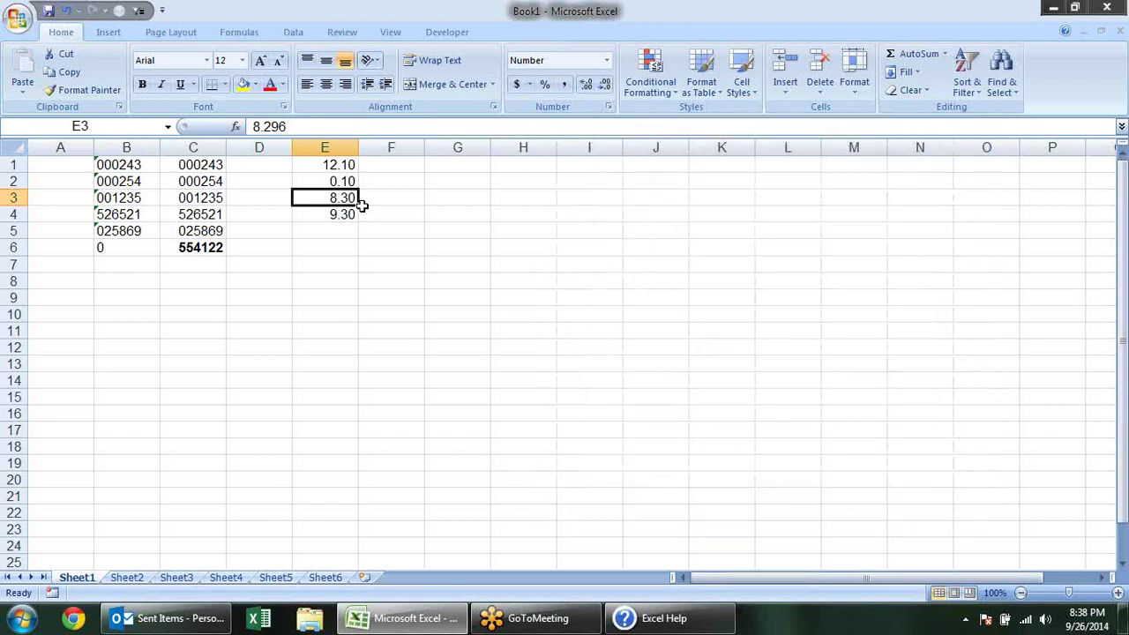
click(379, 228)
click(379, 180)
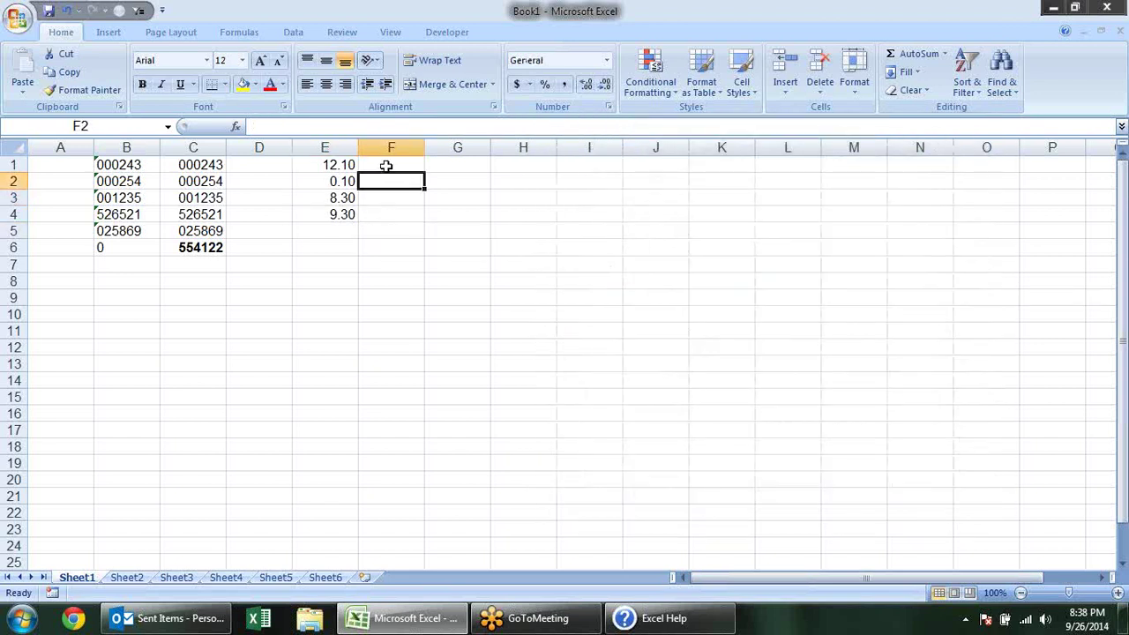
drag(309, 181, 310, 166)
click(317, 165)
click(314, 184)
click(317, 214)
click(316, 198)
click(317, 183)
click(325, 165)
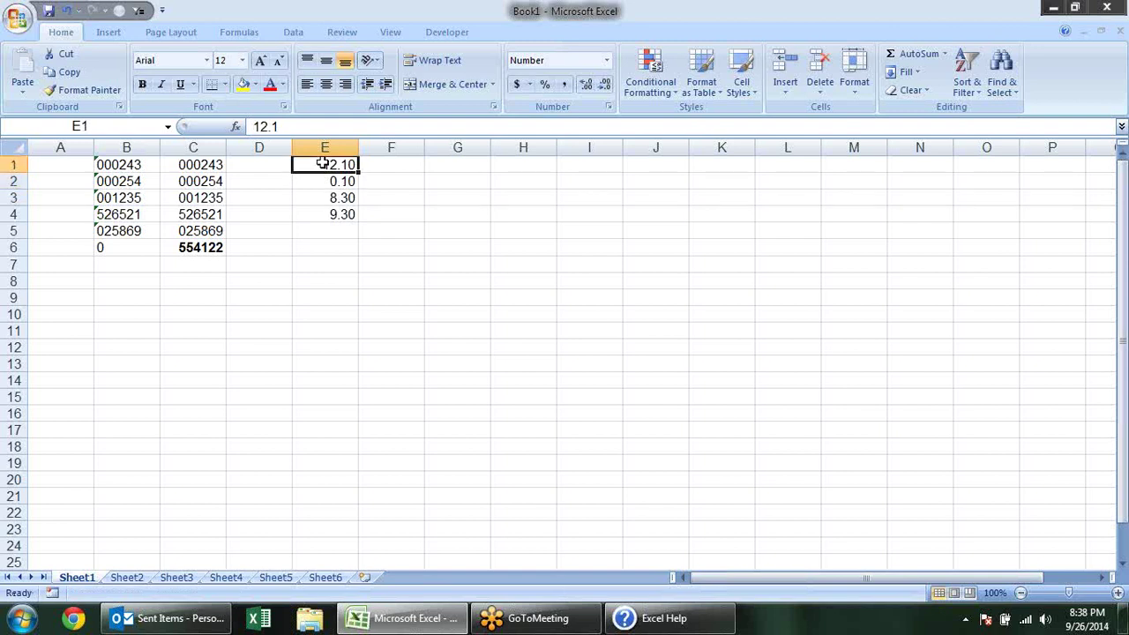
click(326, 181)
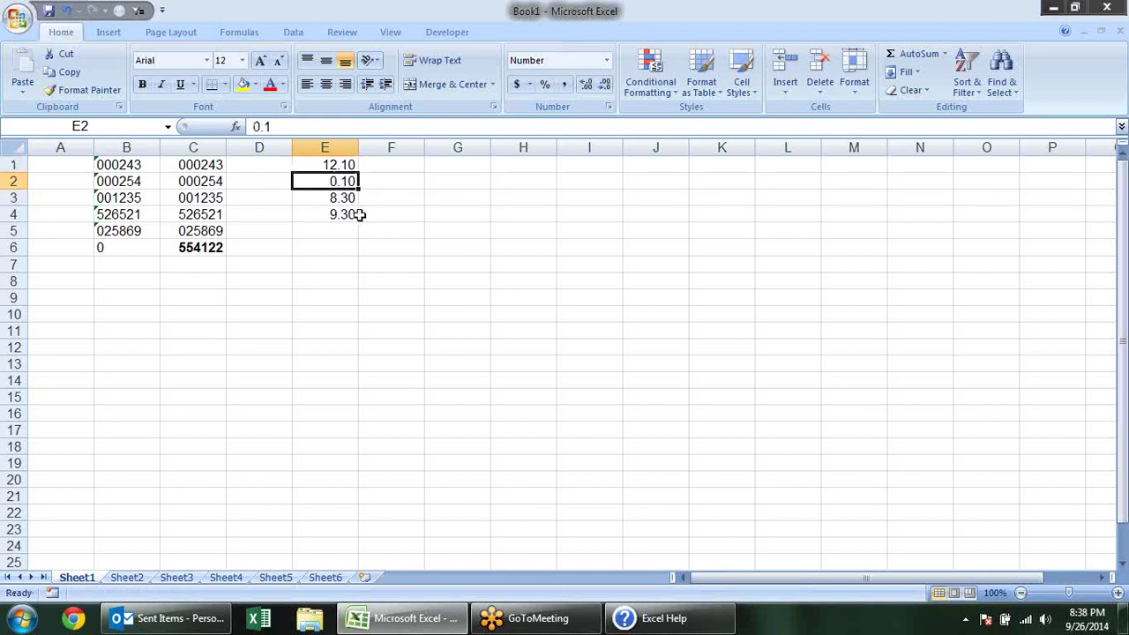
click(338, 214)
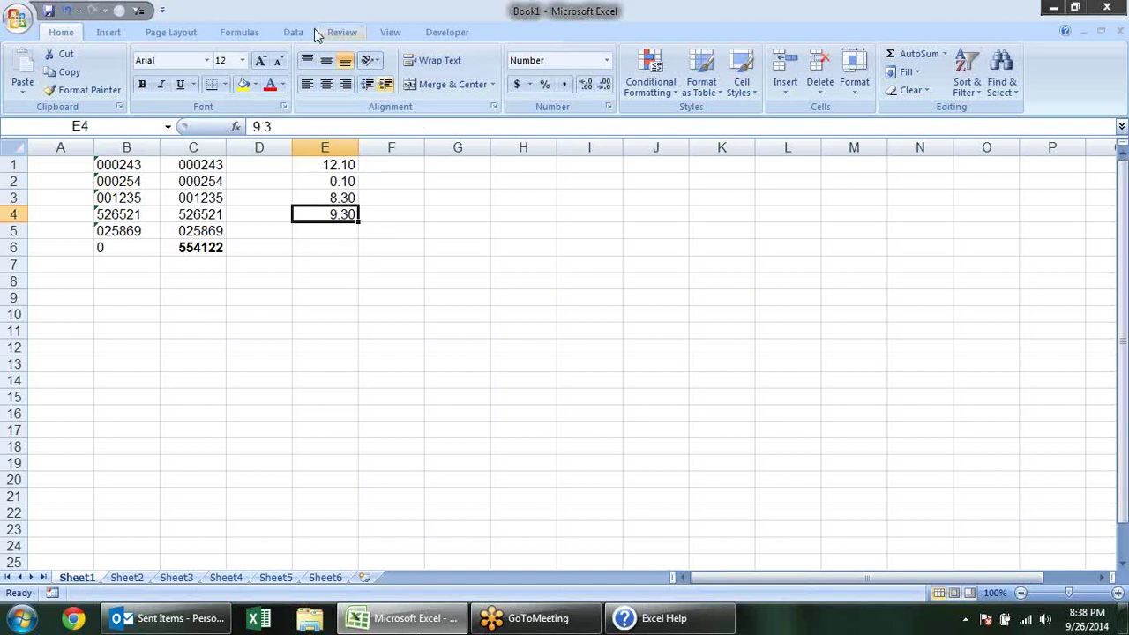
click(1123, 252)
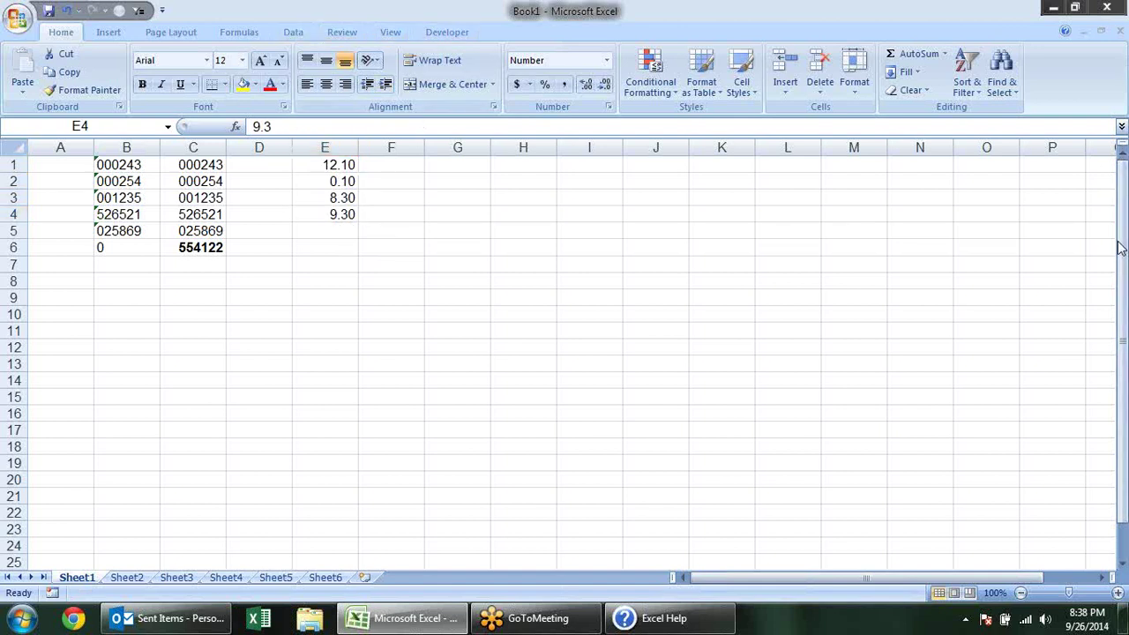
Step: In Sent Items, open the Advance Excel Training message and select its meeting ID
click(164, 628)
click(300, 203)
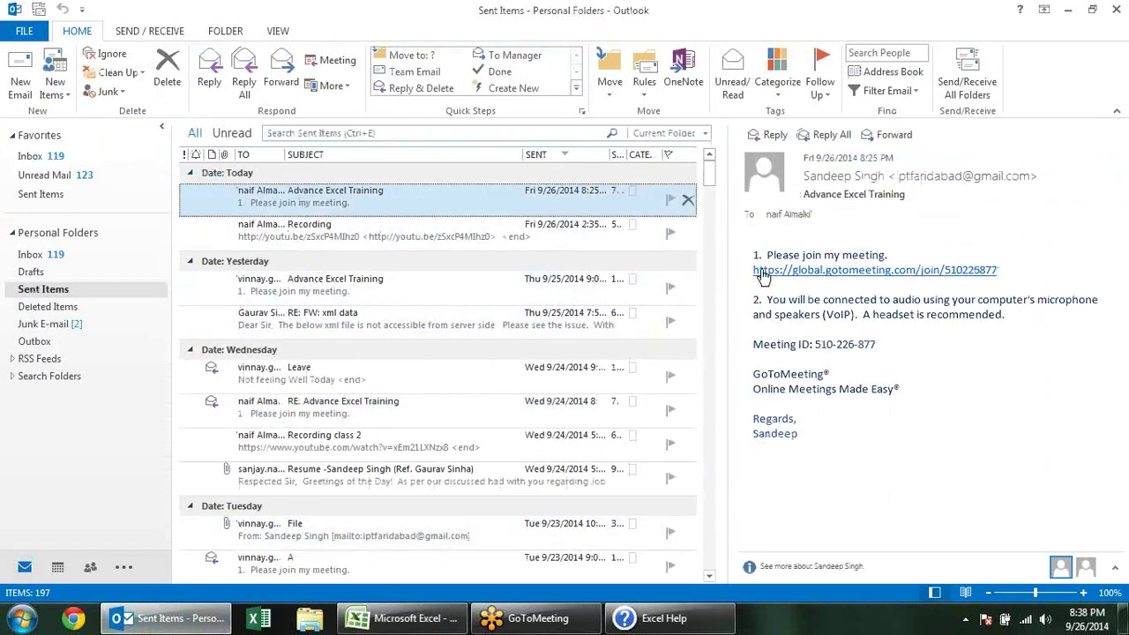
drag(815, 345, 888, 346)
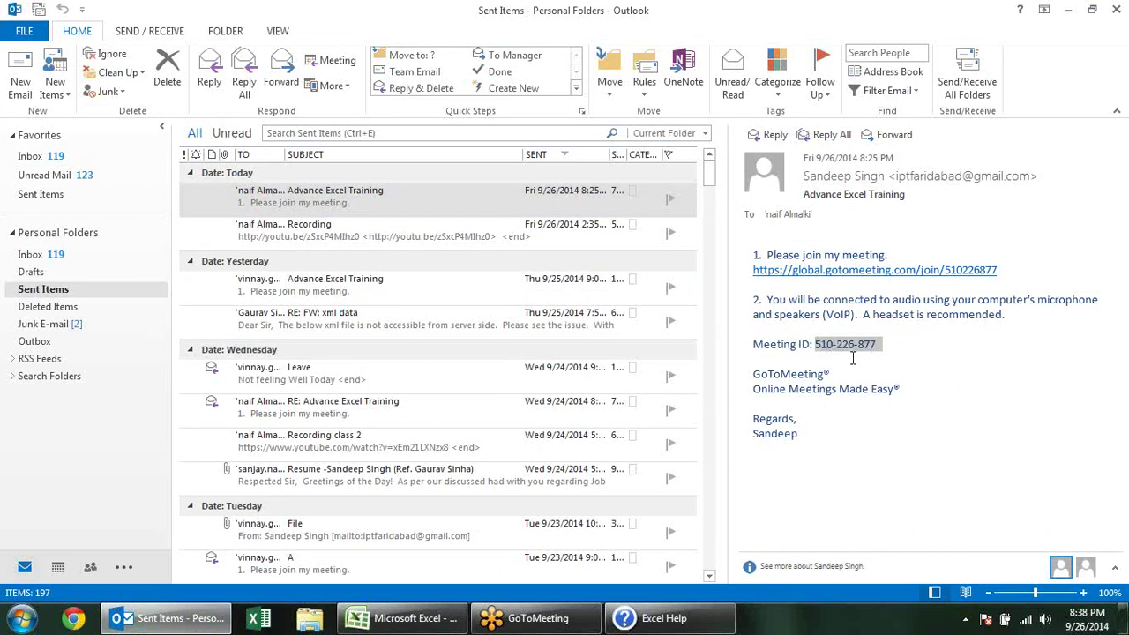
click(840, 349)
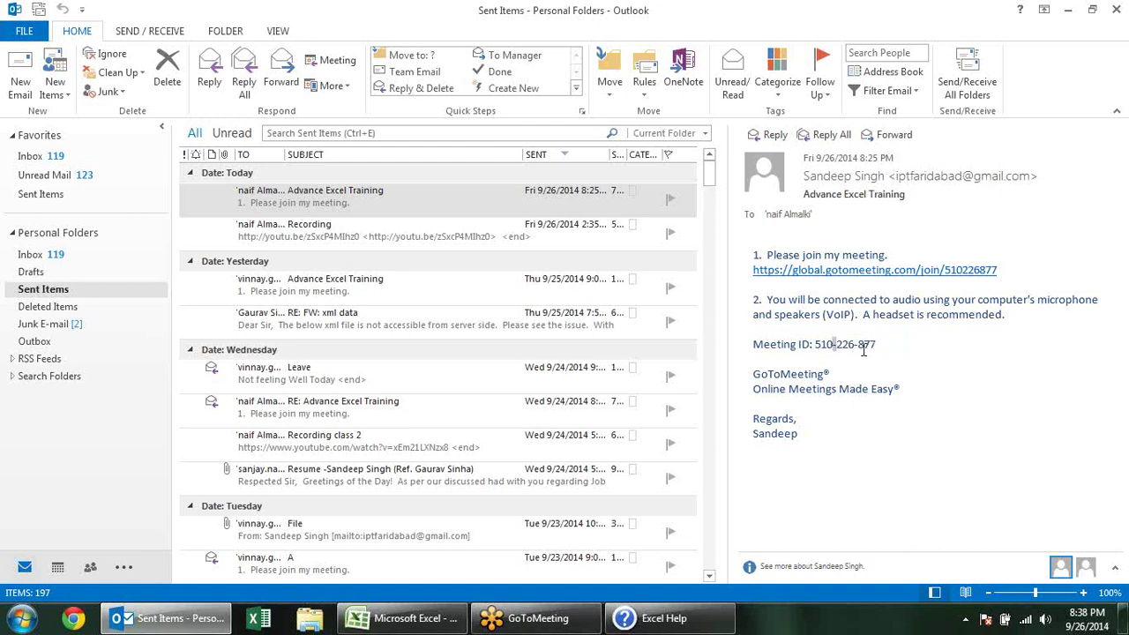
click(863, 345)
key(alt+Tab)
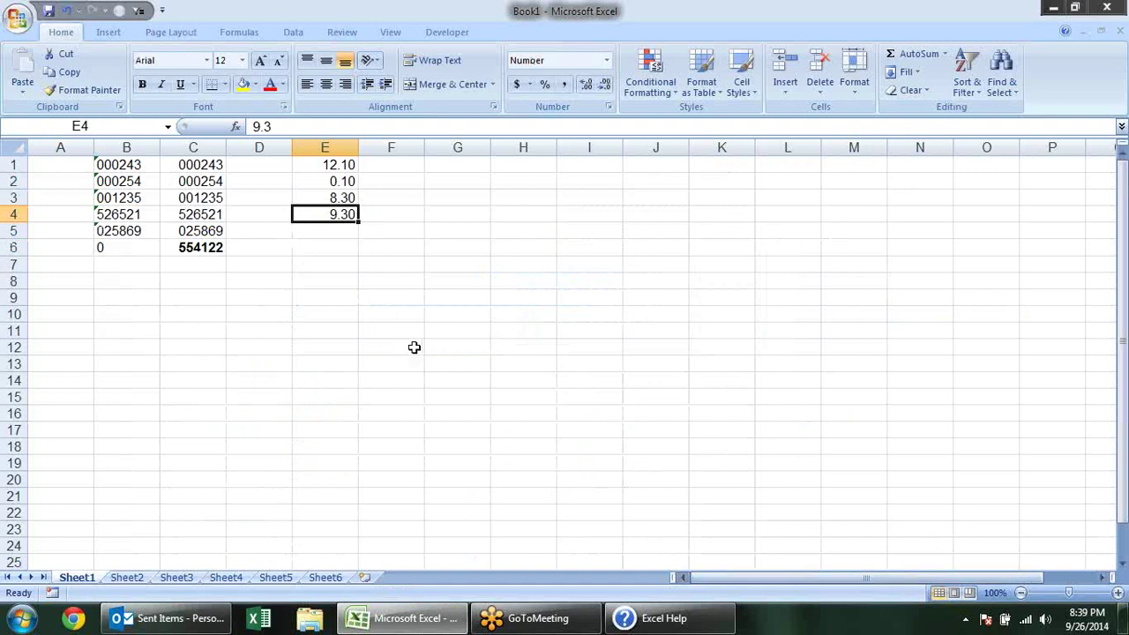
Step: Select F1:F6 and enter the custom number format code ###-###-### for it
drag(416, 164, 418, 249)
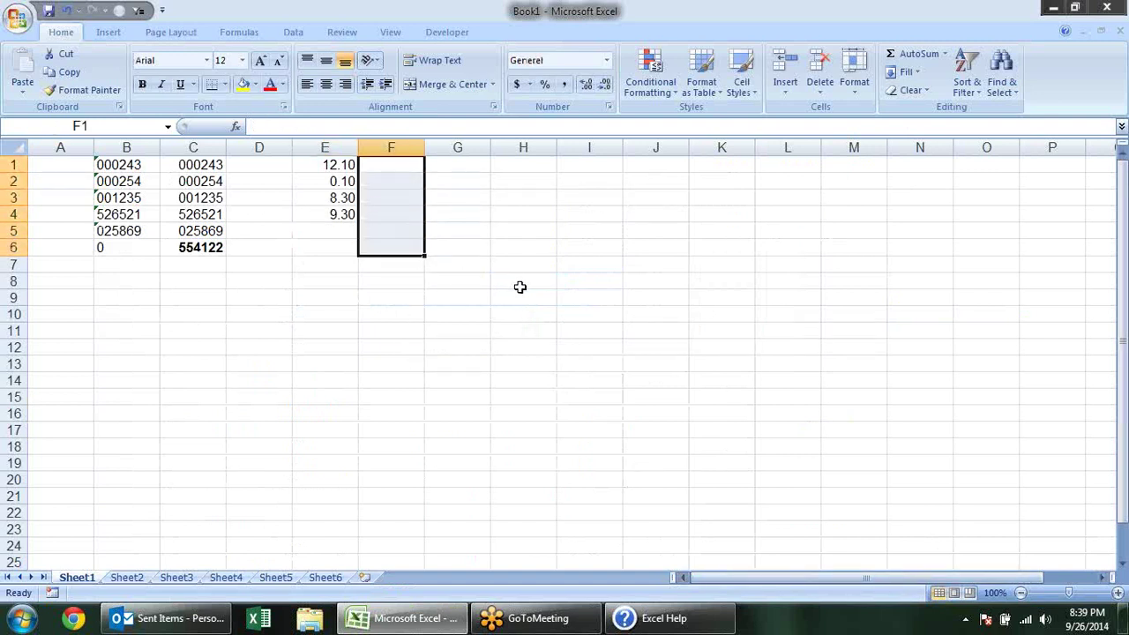
key(ctrl+1)
click(573, 314)
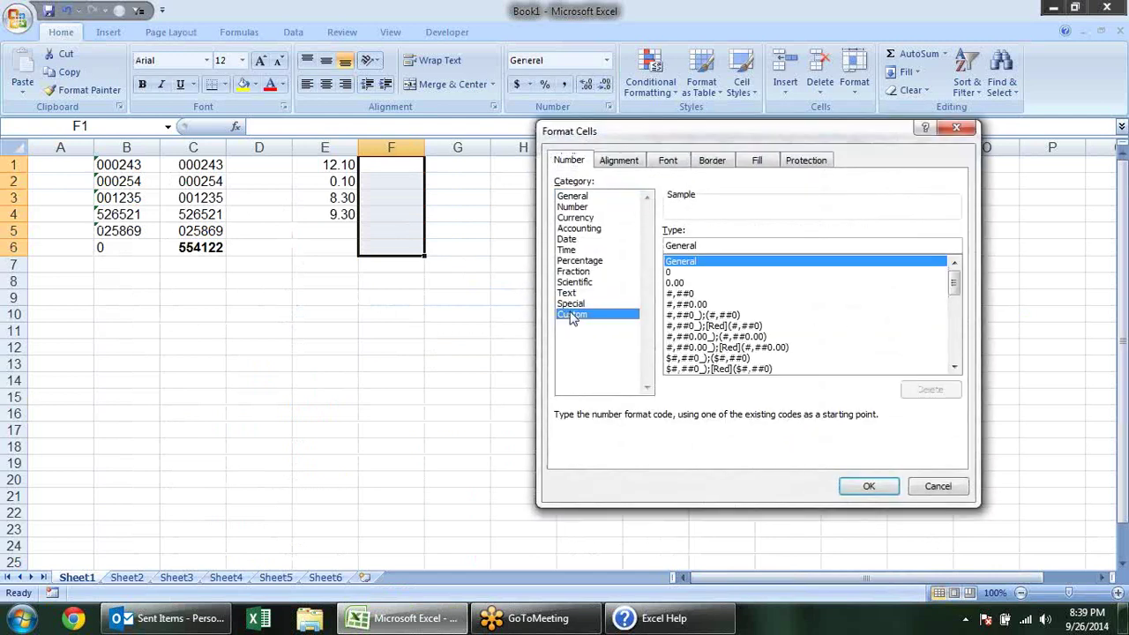
drag(697, 246, 624, 246)
text(#)
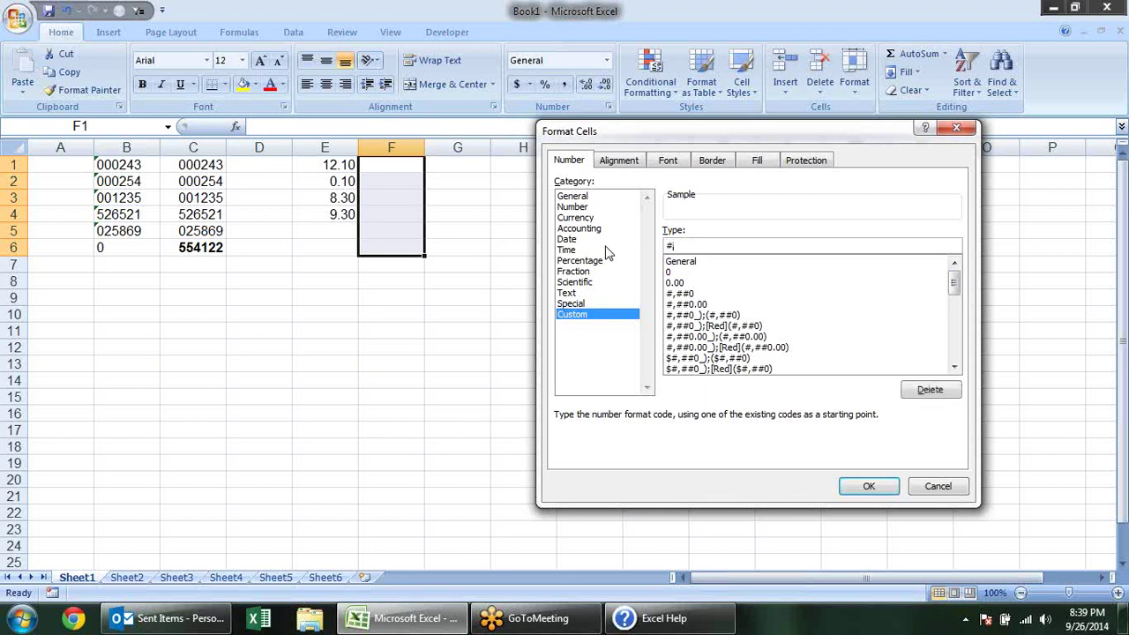
text(#)
text(#-###-###)
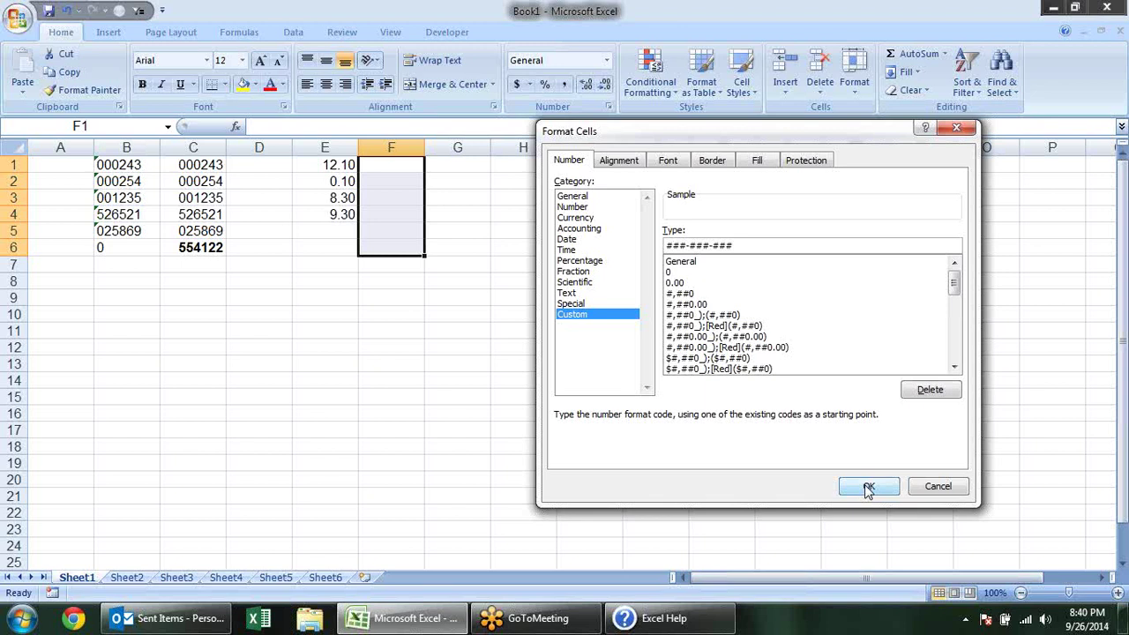
click(869, 488)
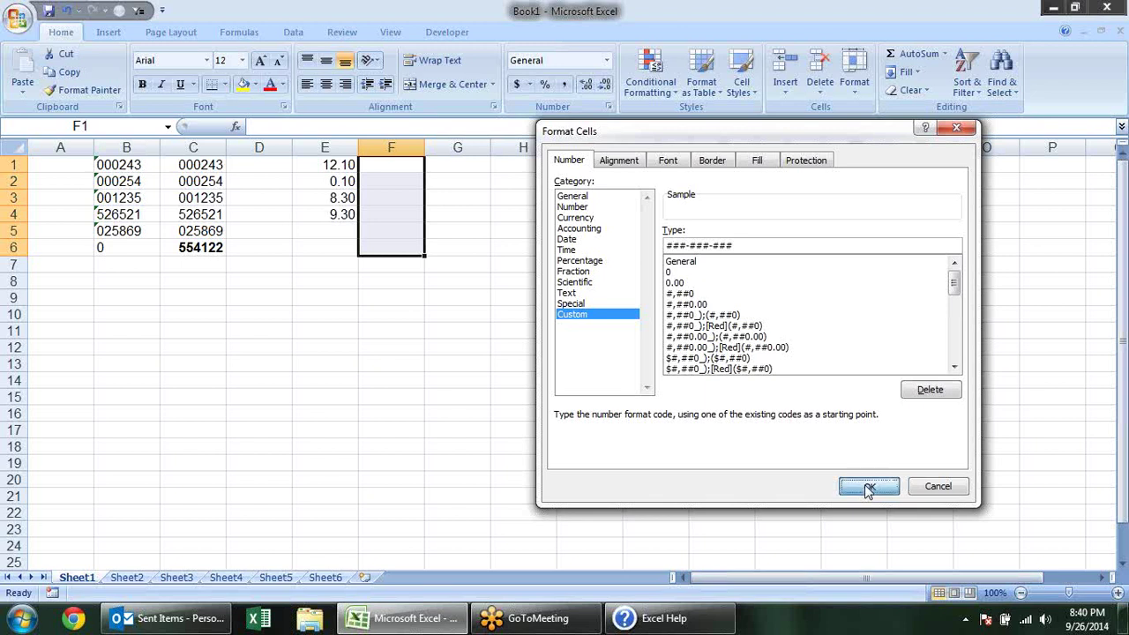
click(410, 164)
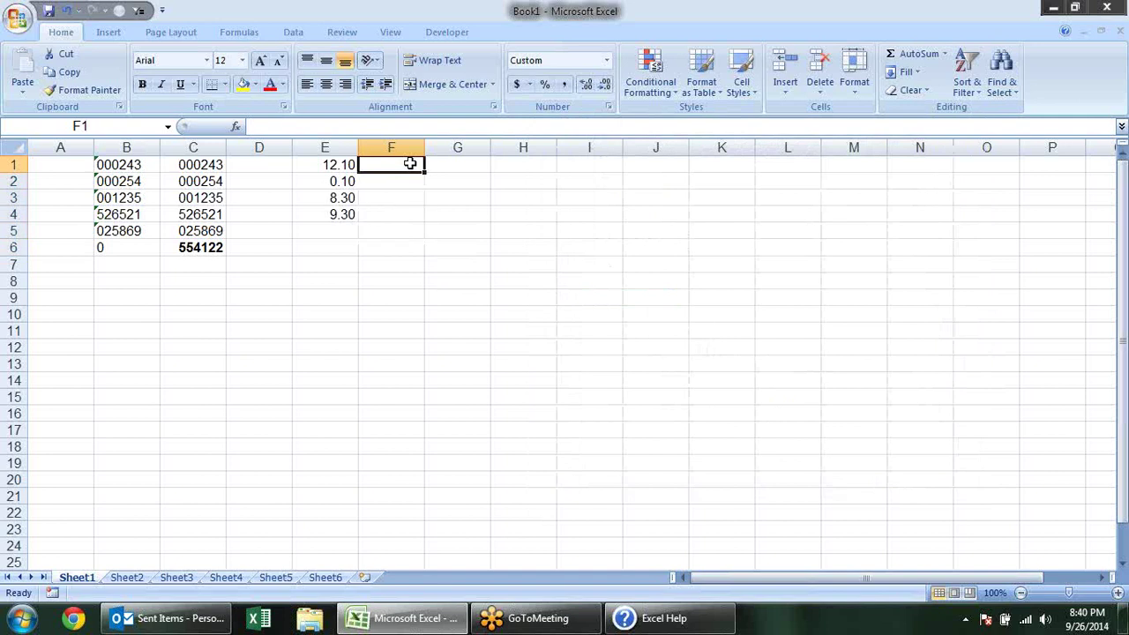
text(123456789)
key(Return)
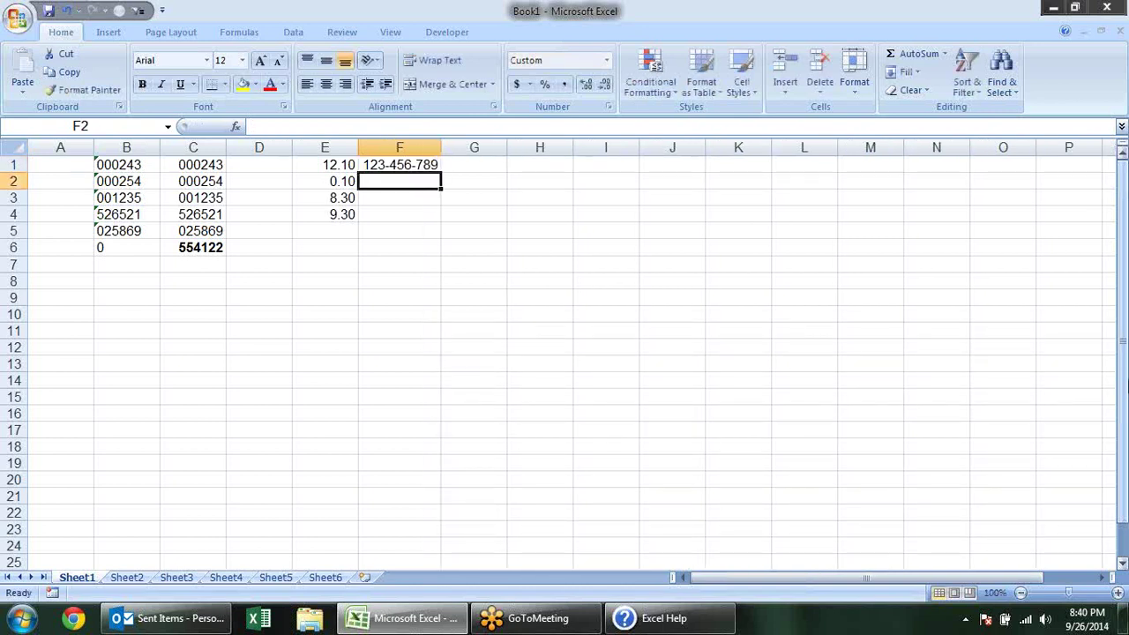
text(123456)
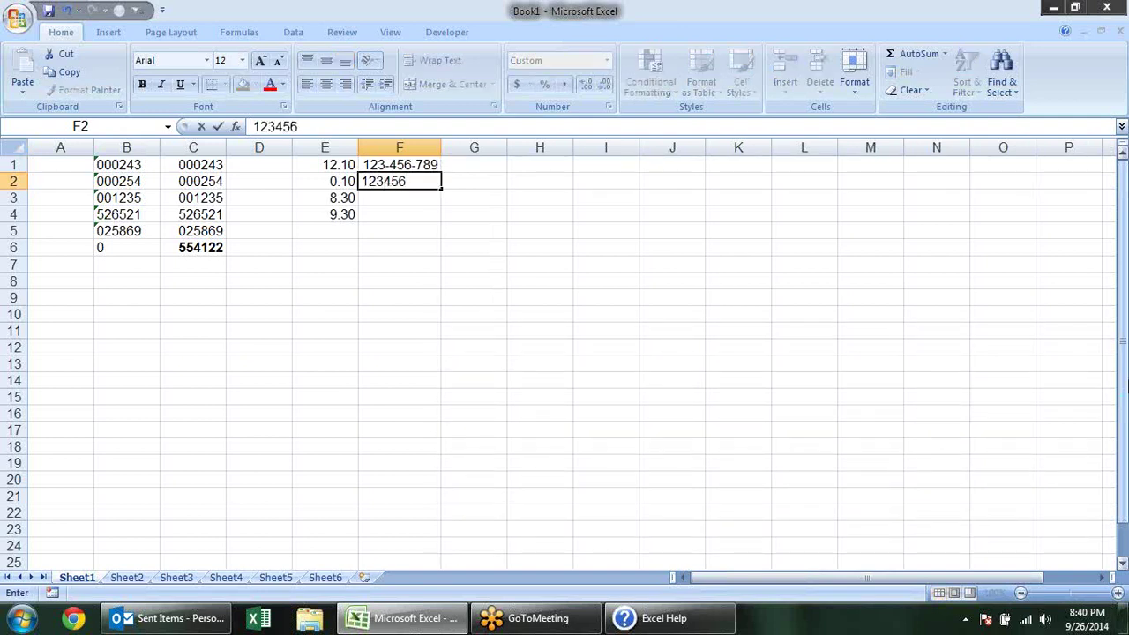
text(789)
text(0)
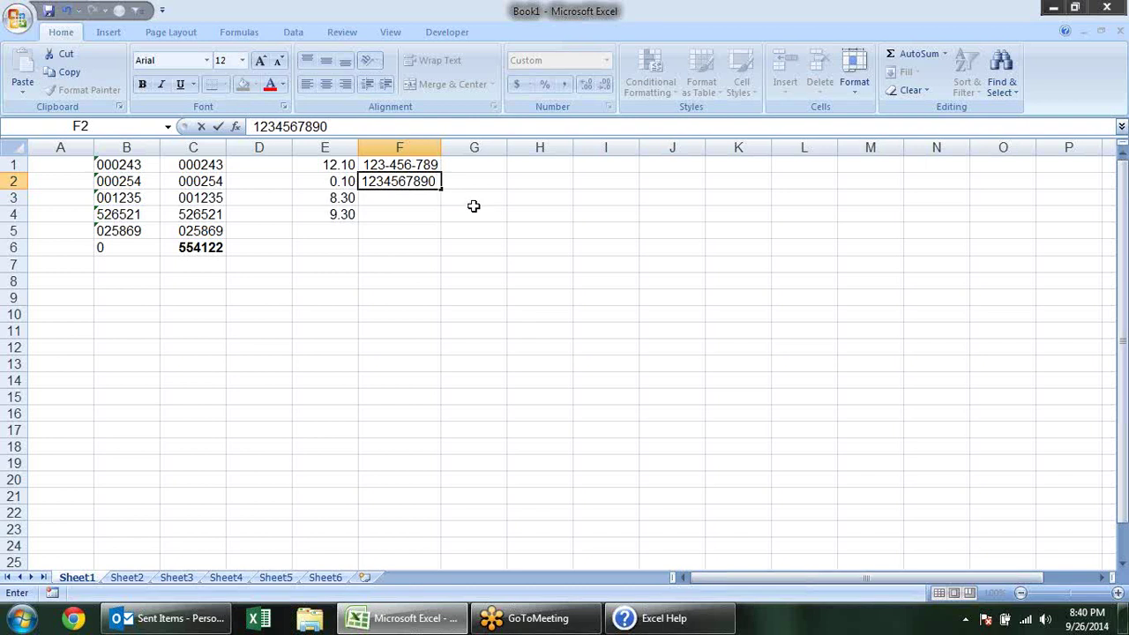
key(Return)
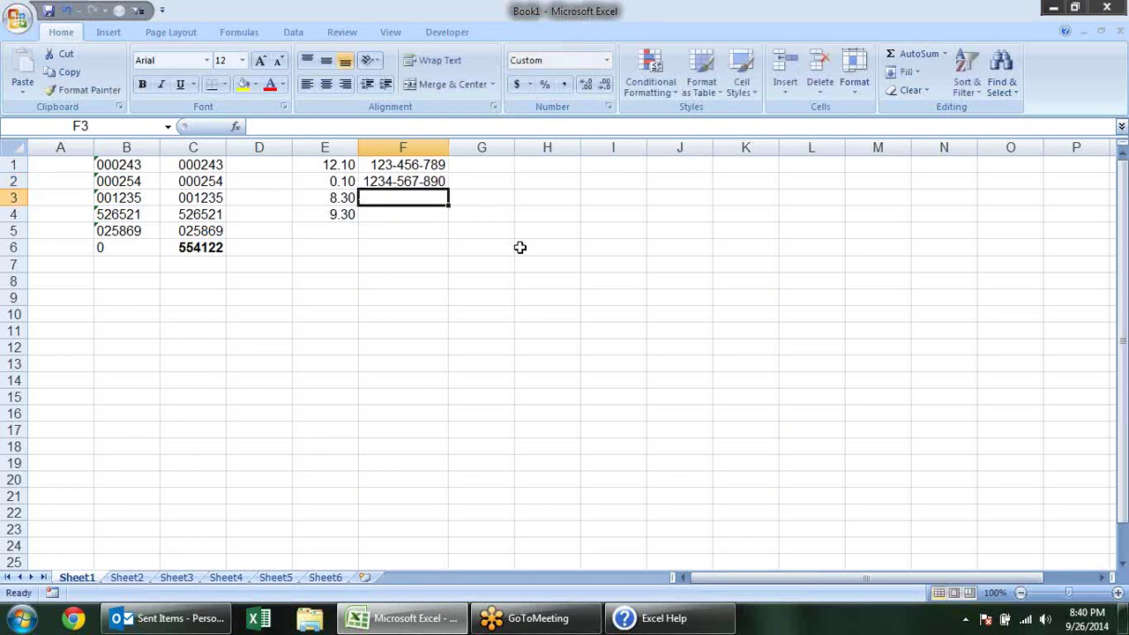
click(439, 181)
Step: Widen column G and enter the format code ###-###-### as a text label in G1
drag(515, 147, 654, 147)
click(551, 164)
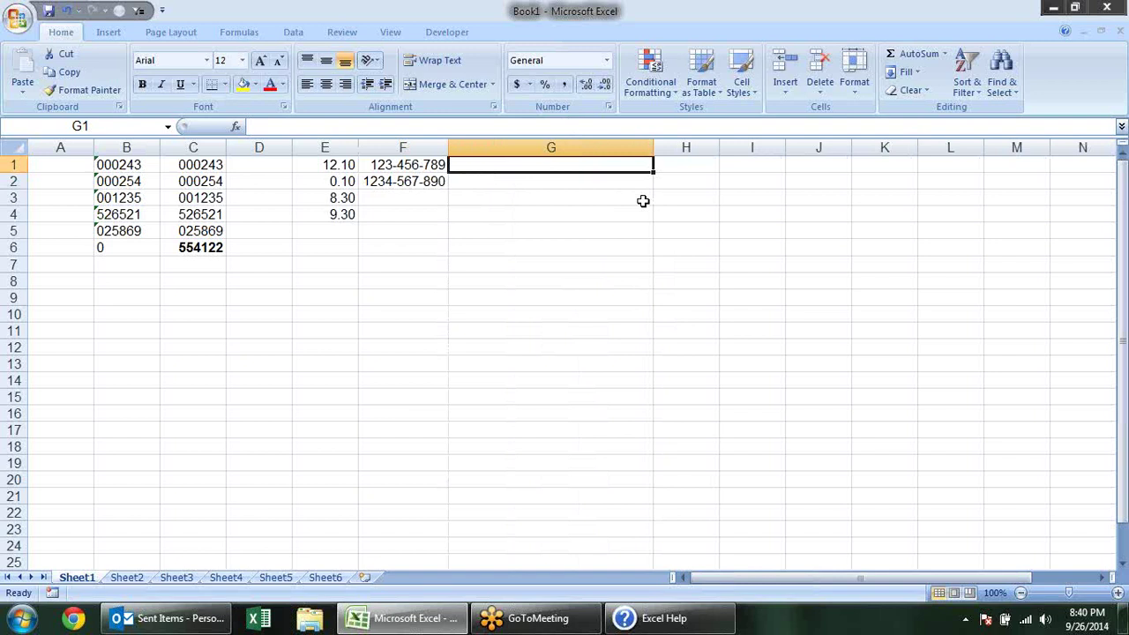
text(###)
text( ###-)
text(### ###)
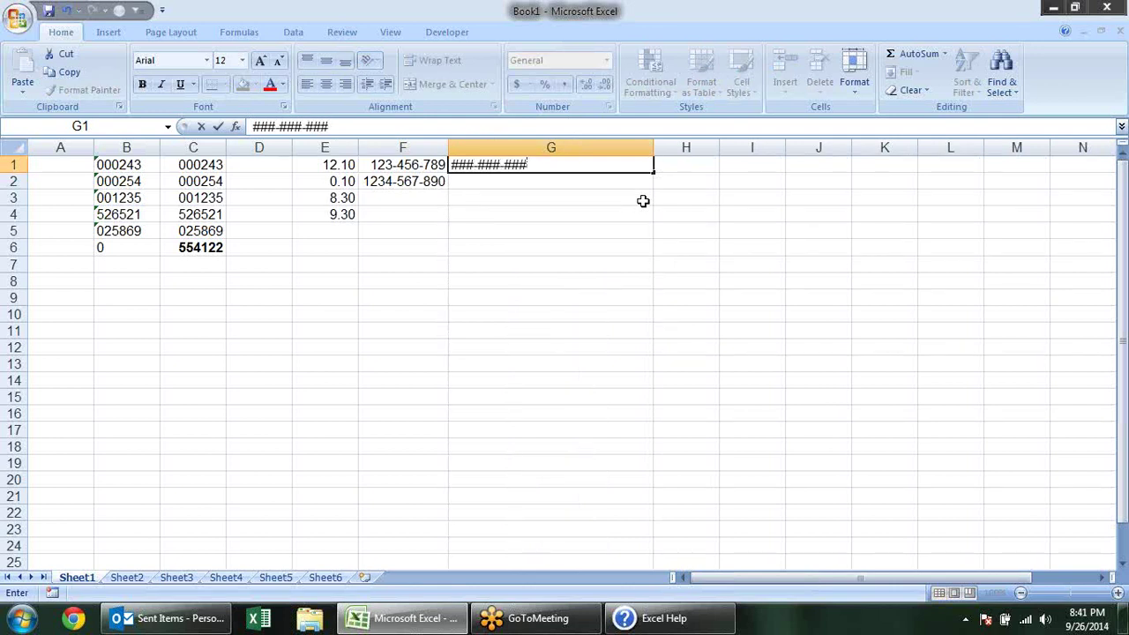
key(Return)
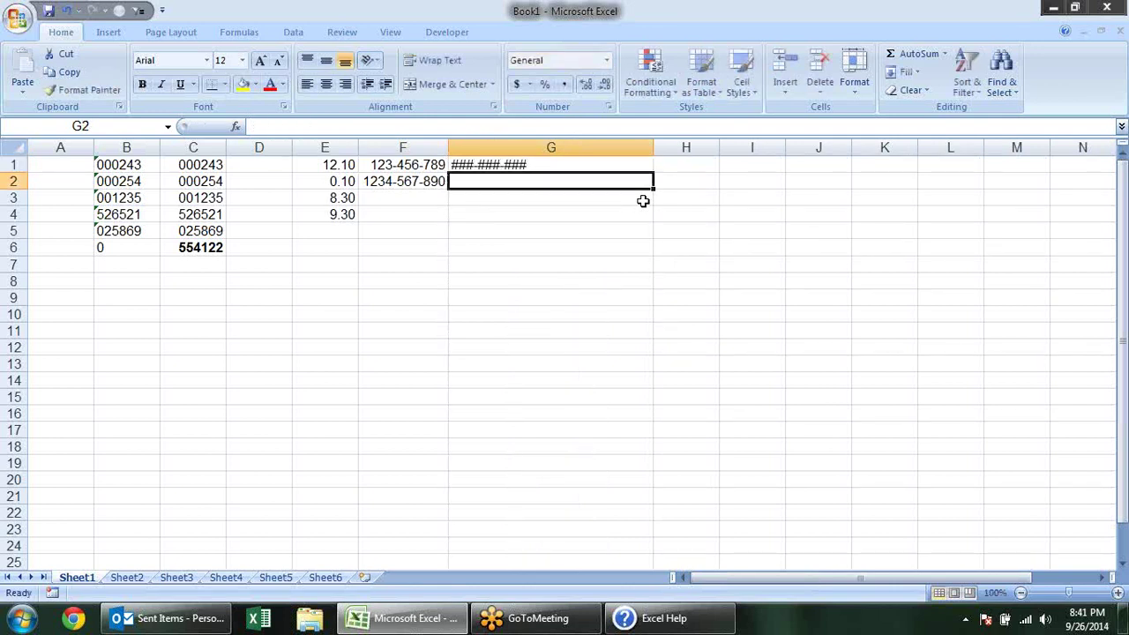
Step: Compare F1's raw digit groups against the ### groups of the code in G1
click(394, 165)
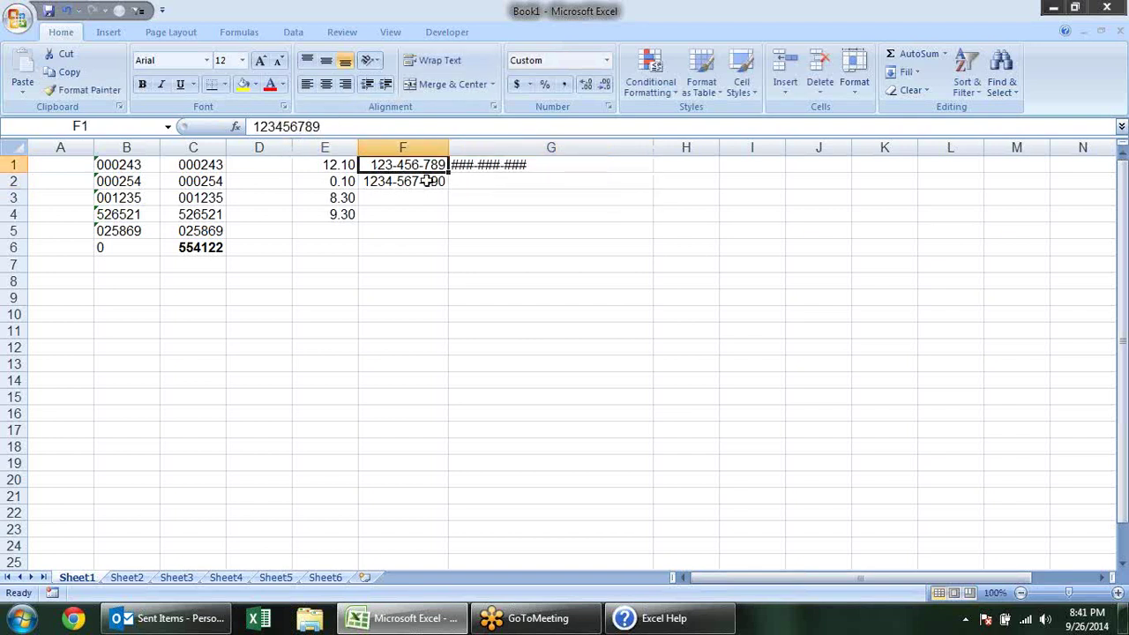
key(F2)
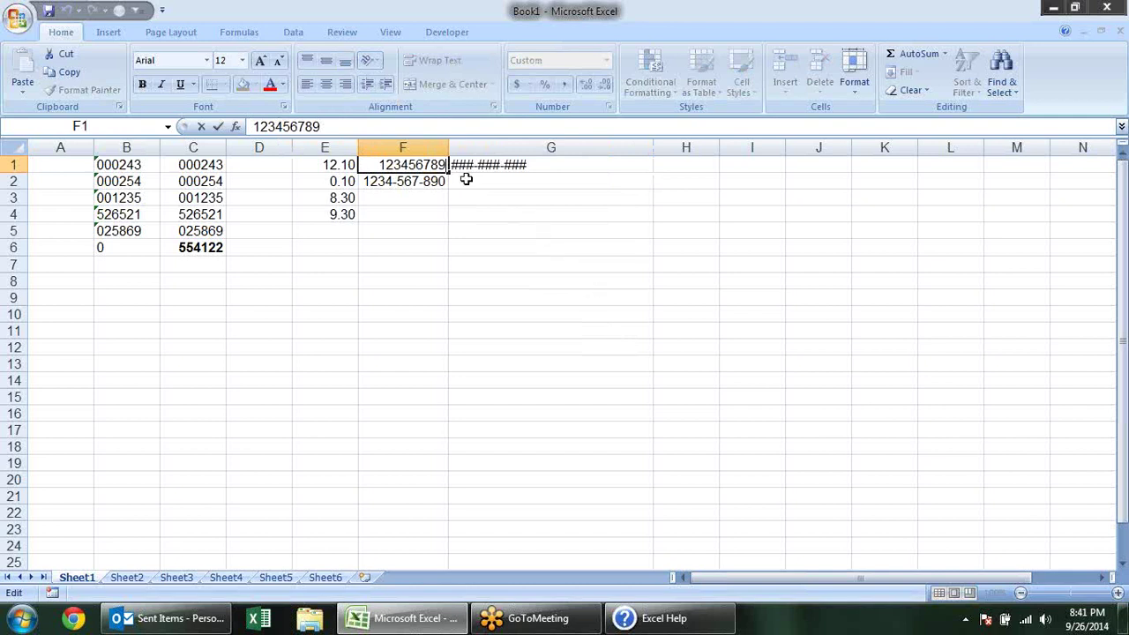
drag(403, 168, 382, 168)
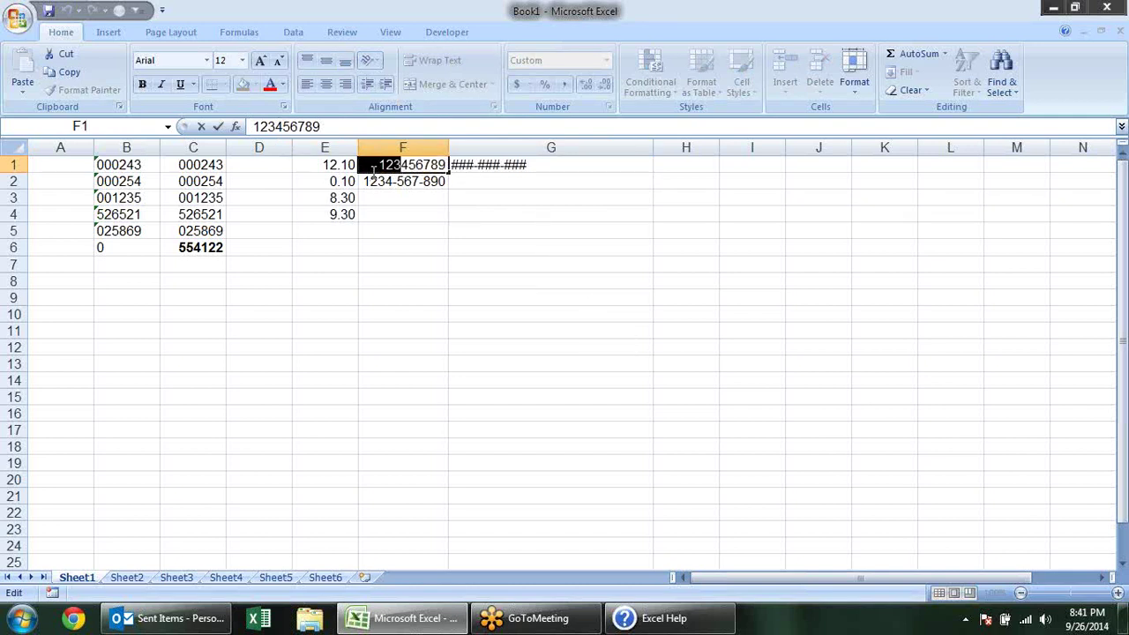
click(473, 165)
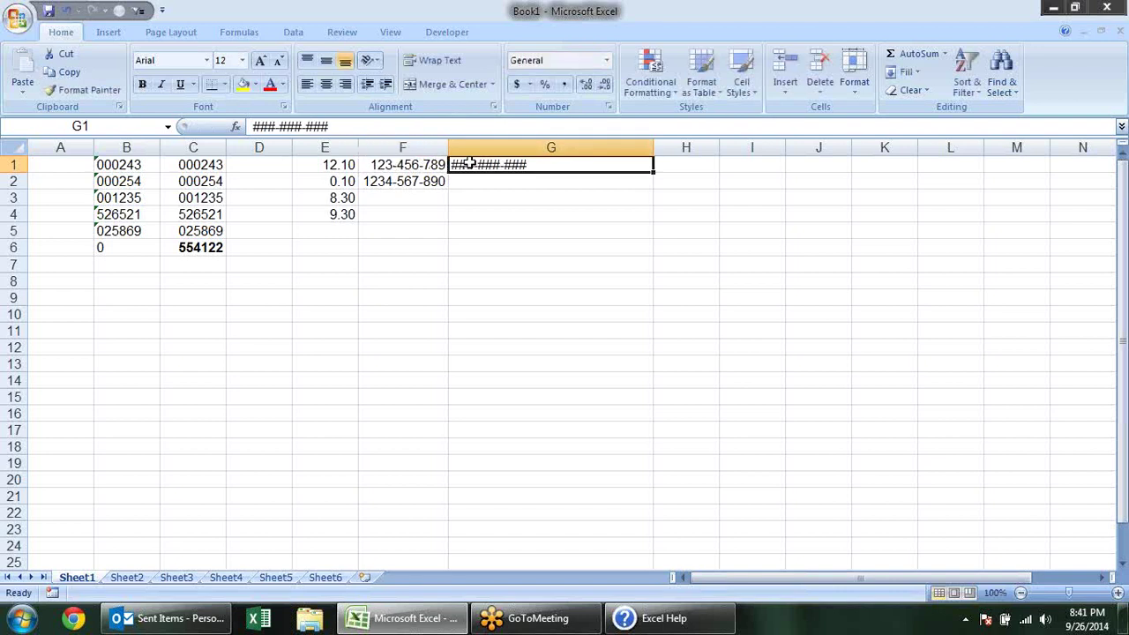
double_click(471, 165)
drag(474, 165, 451, 165)
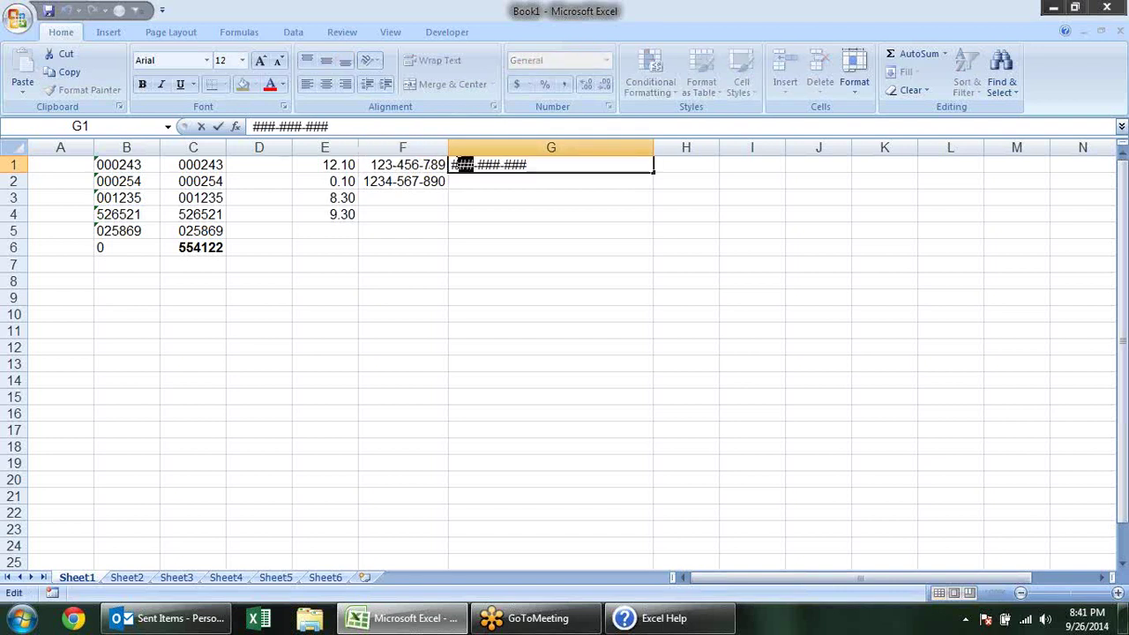
click(544, 165)
click(444, 165)
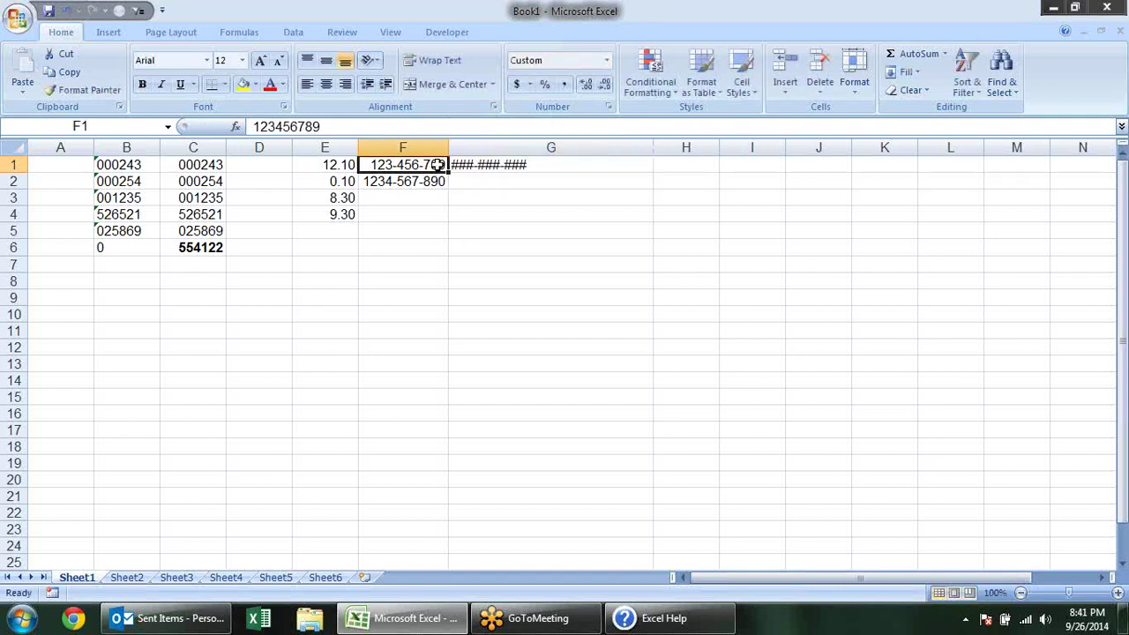
click(528, 162)
double_click(527, 163)
drag(528, 165, 505, 164)
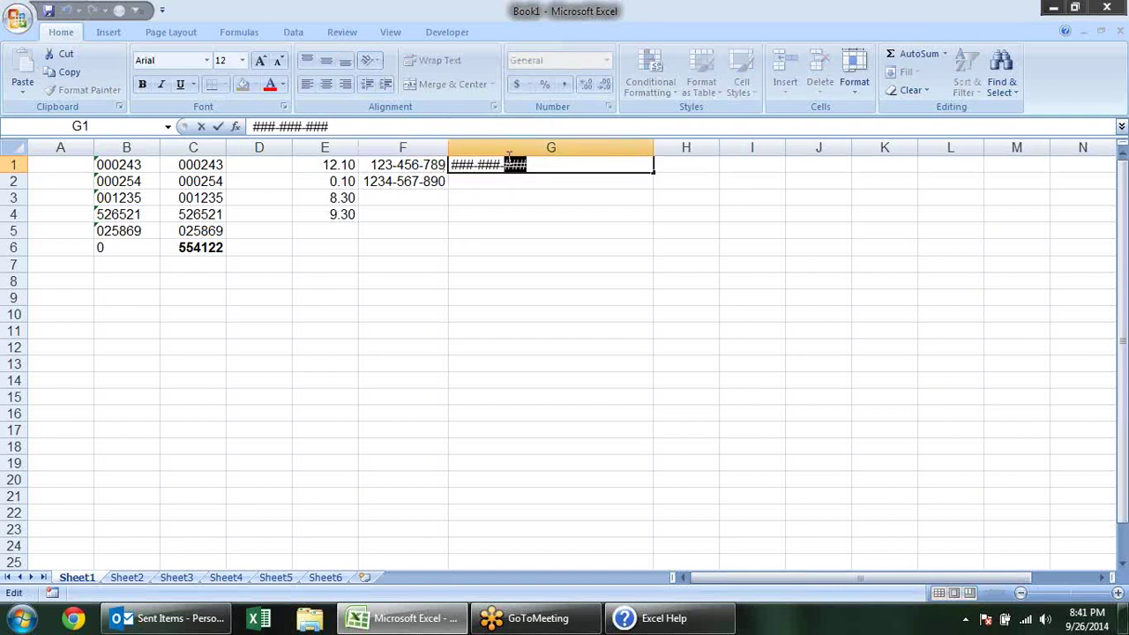
click(509, 164)
click(417, 181)
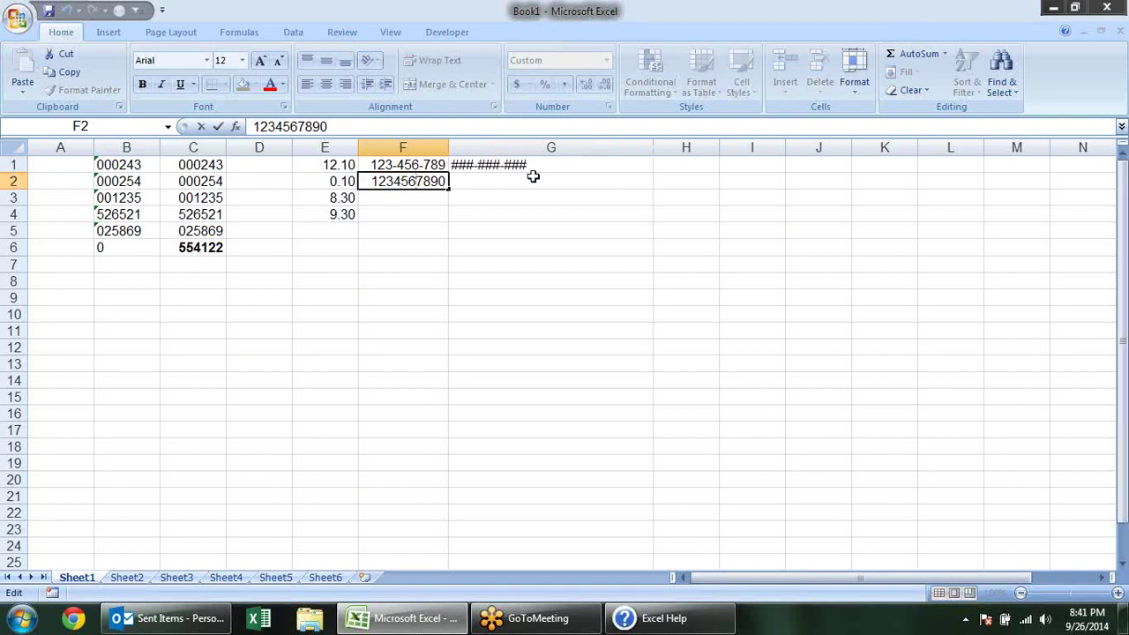
key(Return)
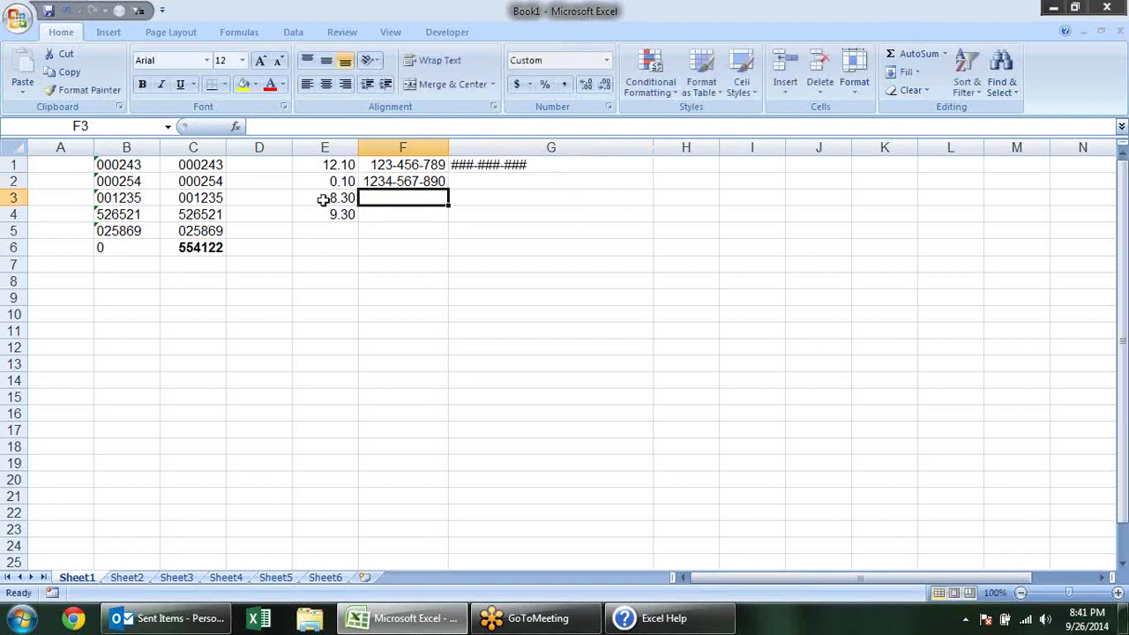
double_click(383, 181)
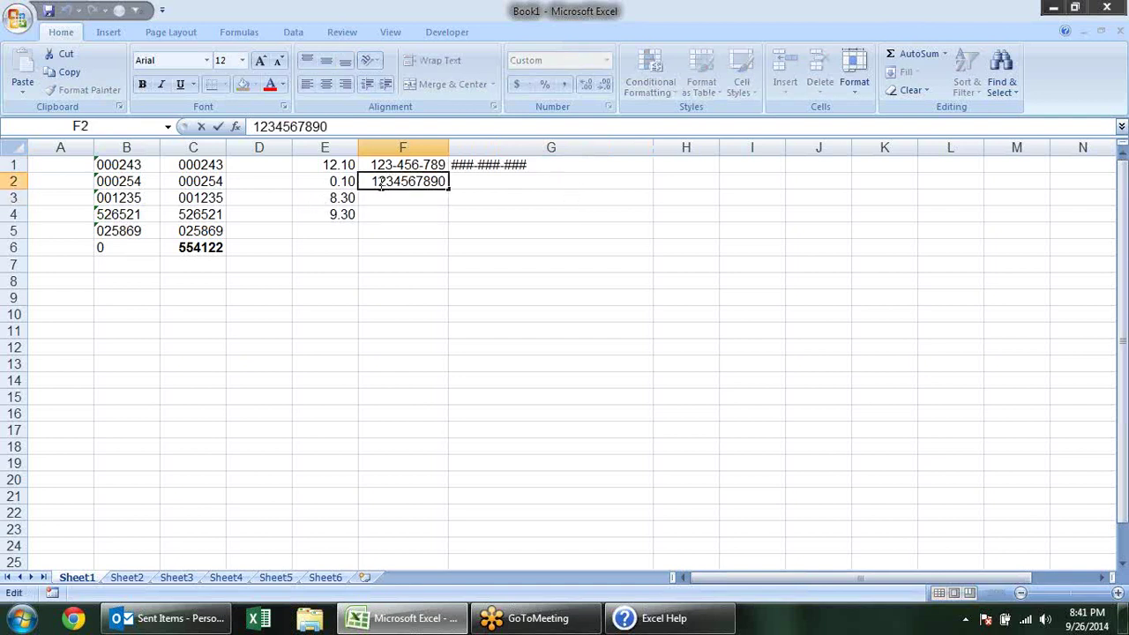
key(Return)
click(413, 182)
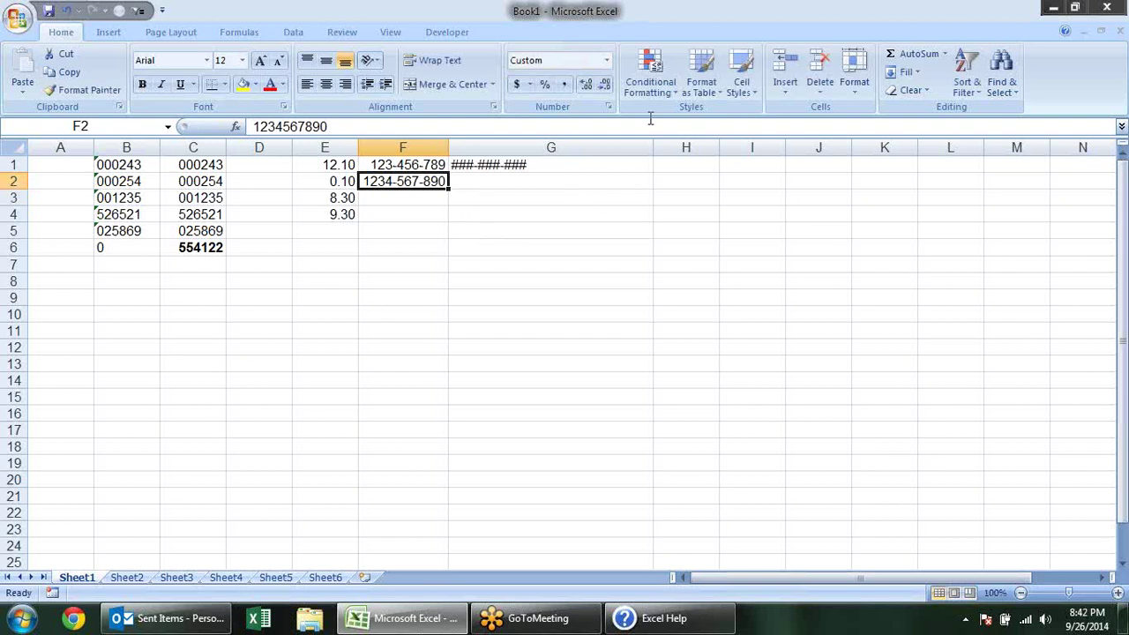
mouse_move(652, 141)
mouse_down()
mouse_move(536, 148)
mouse_move(704, 153)
mouse_up()
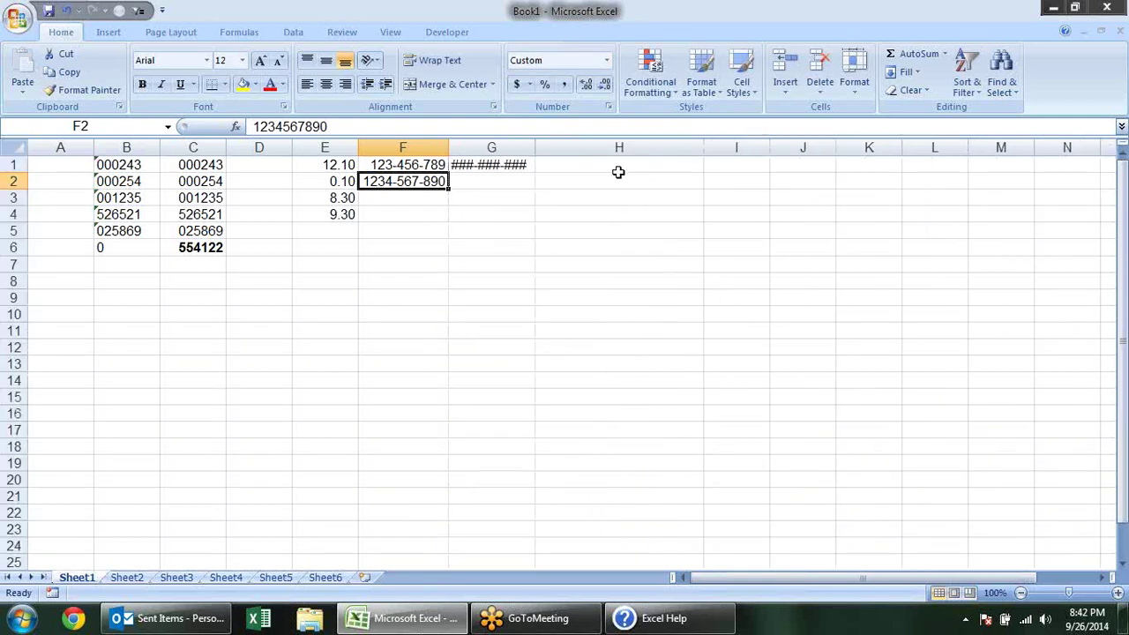
click(611, 172)
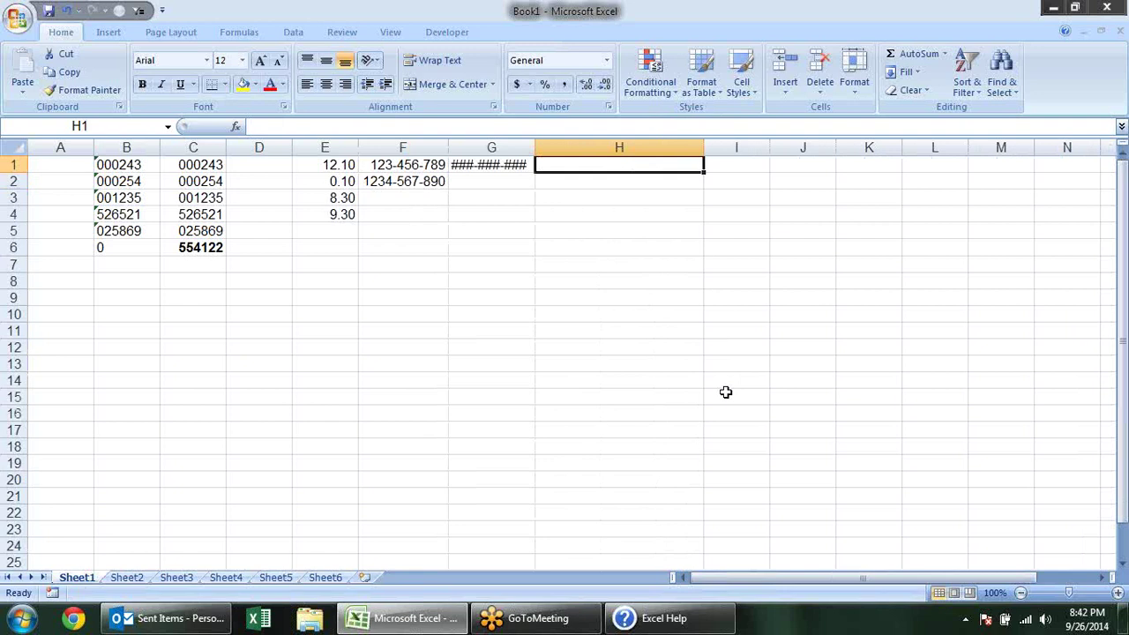
Step: Discard a stray entry in H1 and give H1:H6 the custom number format 001-#
text(+97)
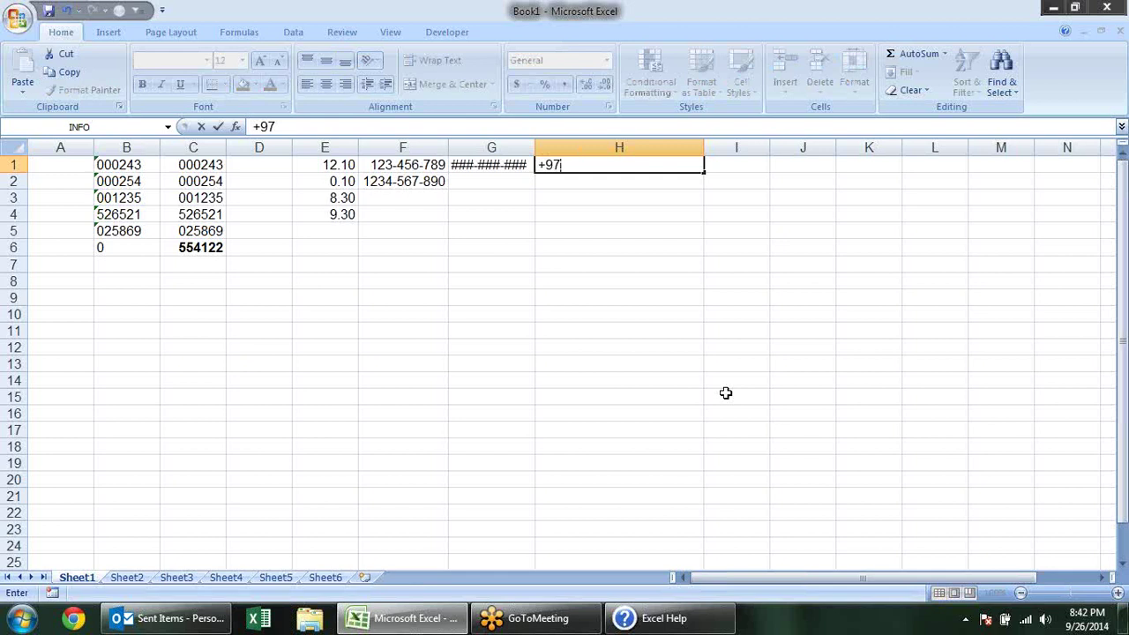
key(Escape)
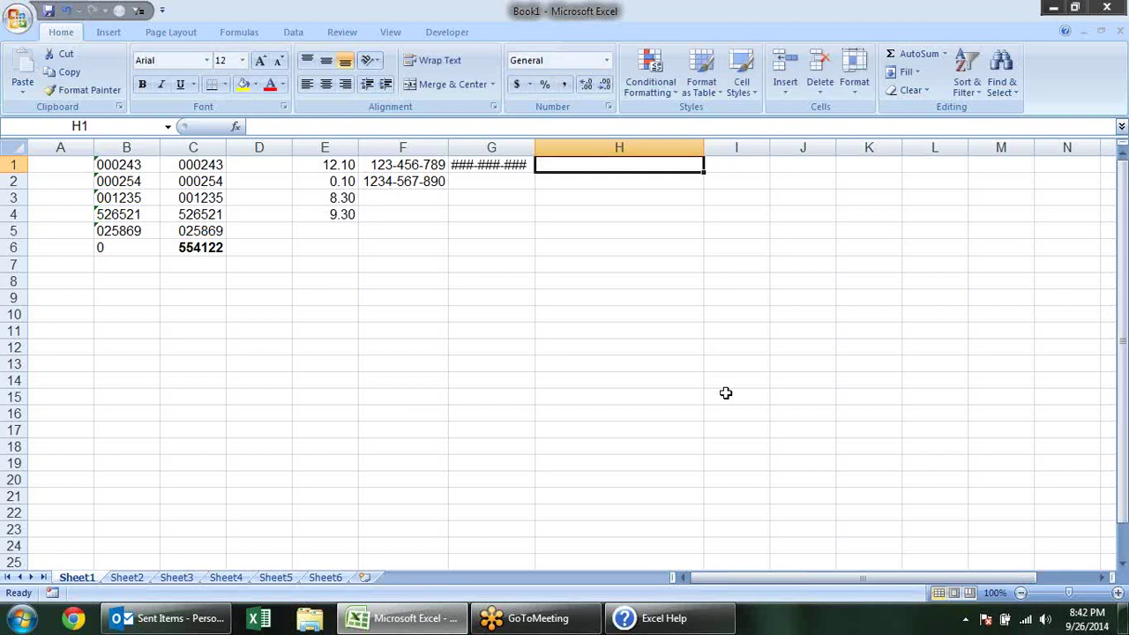
key(shift+Down)
key(shift+Down)
key(shift+Down)
key(shift+Down)
key(shift+Down)
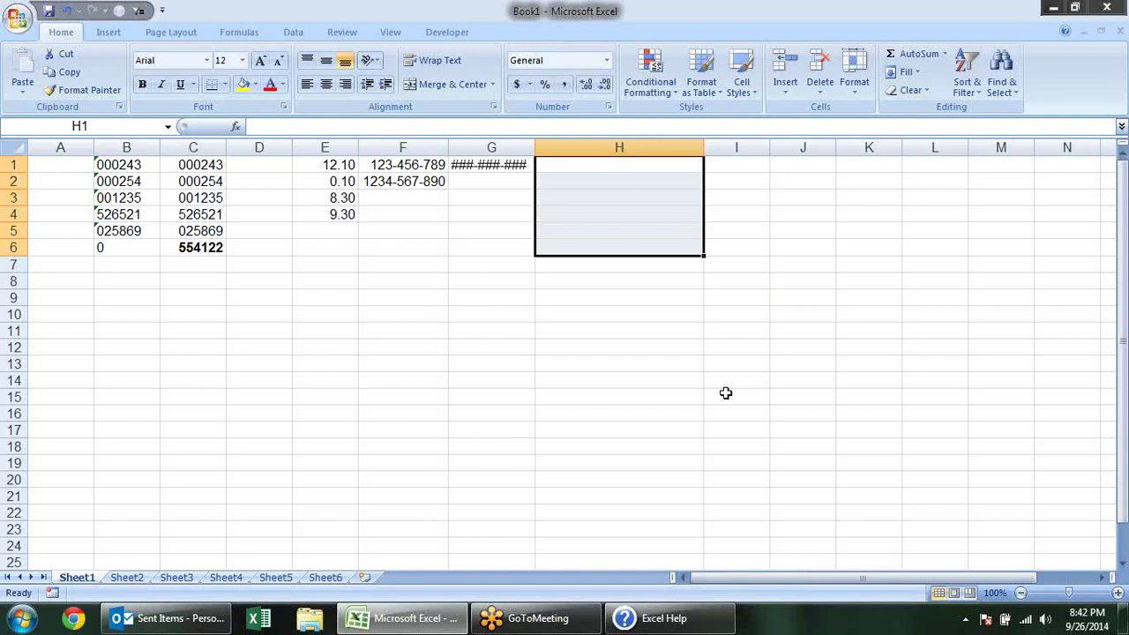
key(ctrl+1)
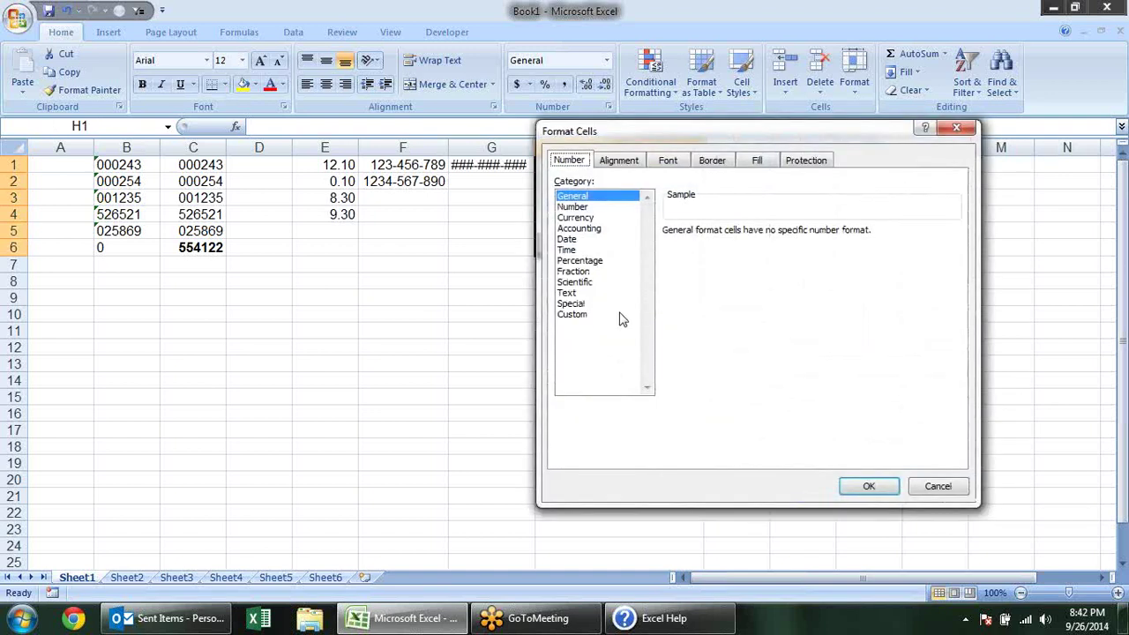
click(596, 315)
double_click(704, 245)
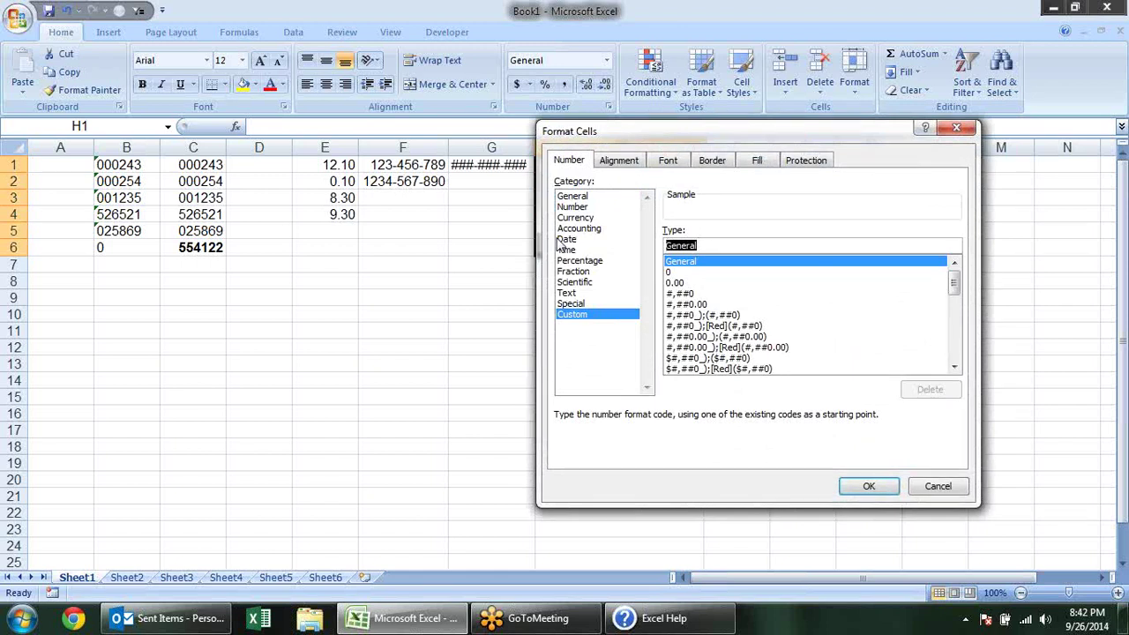
text(0)
text(0)
text(0)
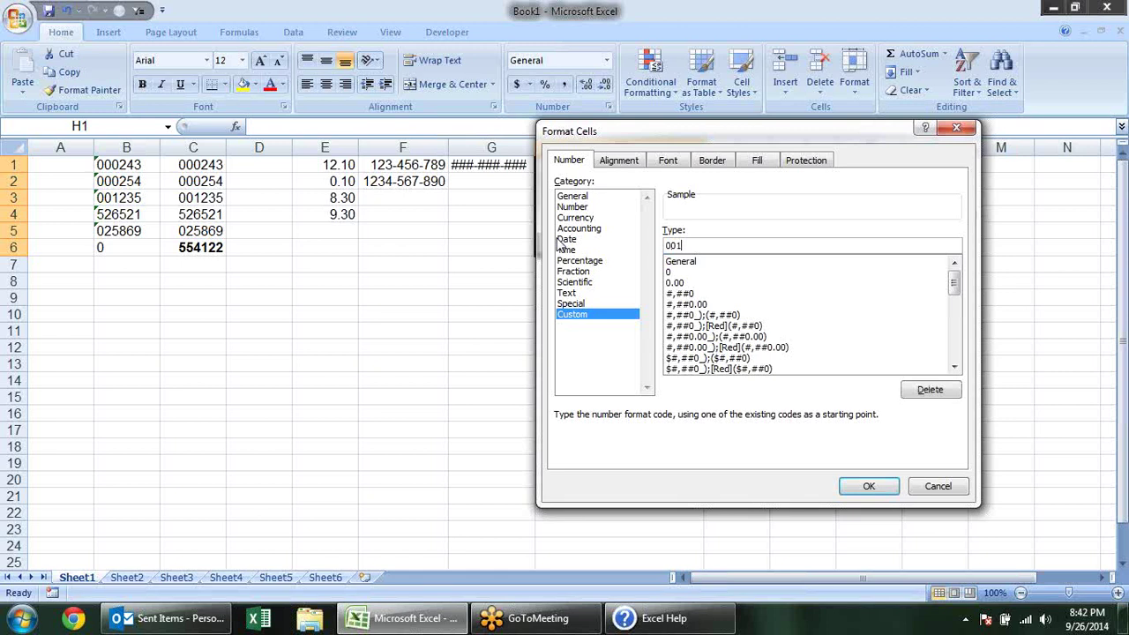
text(-)
text(#)
key(Return)
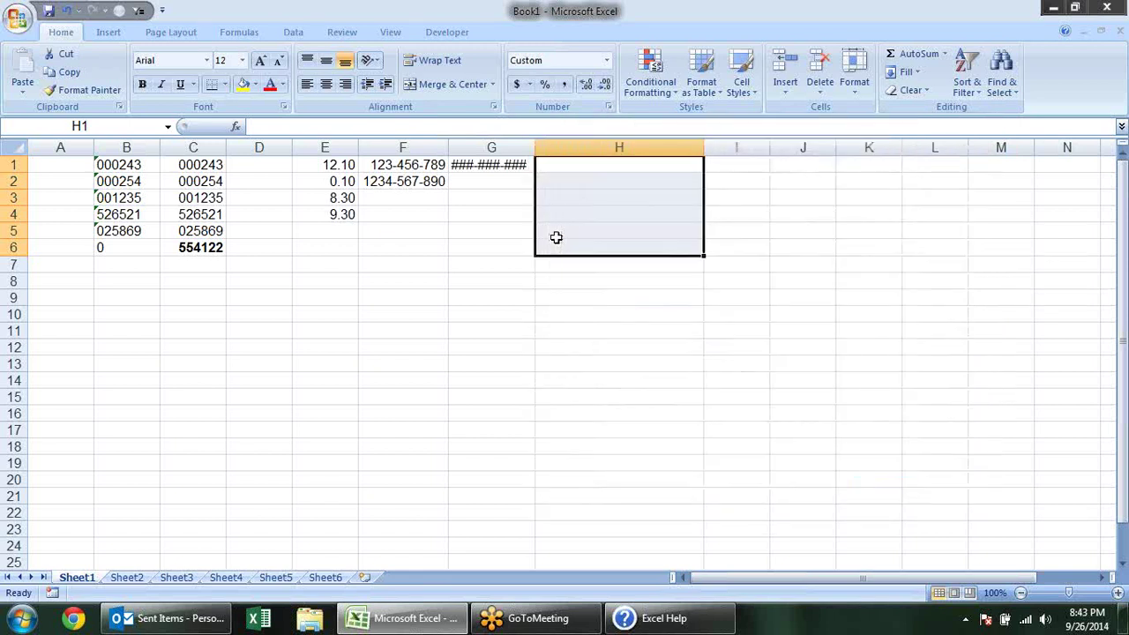
Step: Enter 256356 in H1, which displays as 256351-6
key(shift+Up)
key(shift+Up)
key(shift+Up)
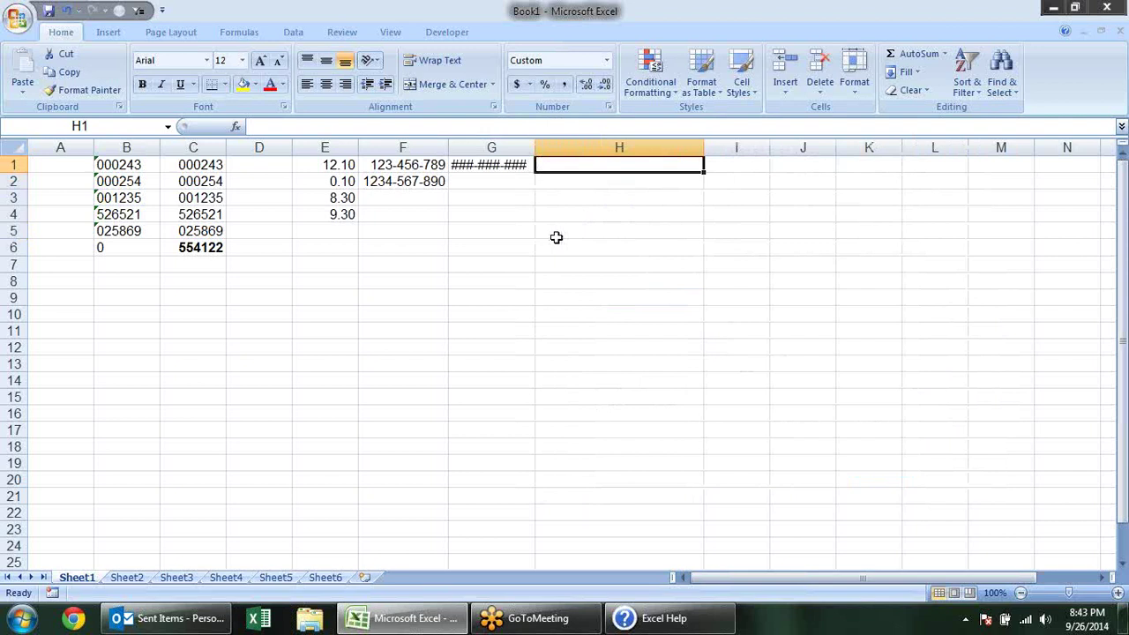
text(256356)
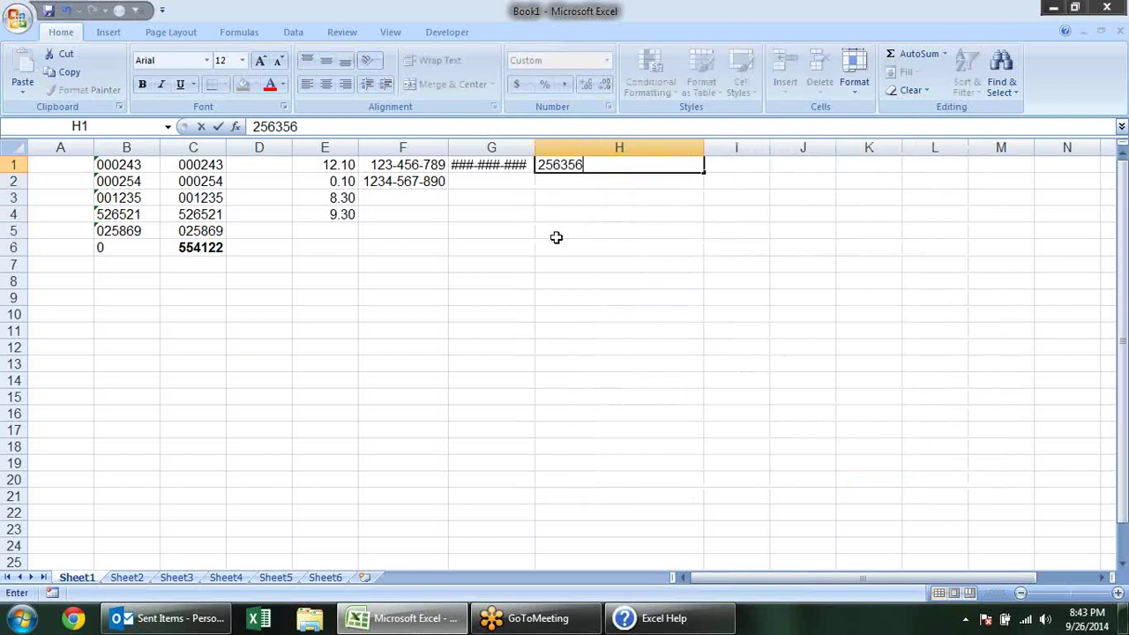
key(Return)
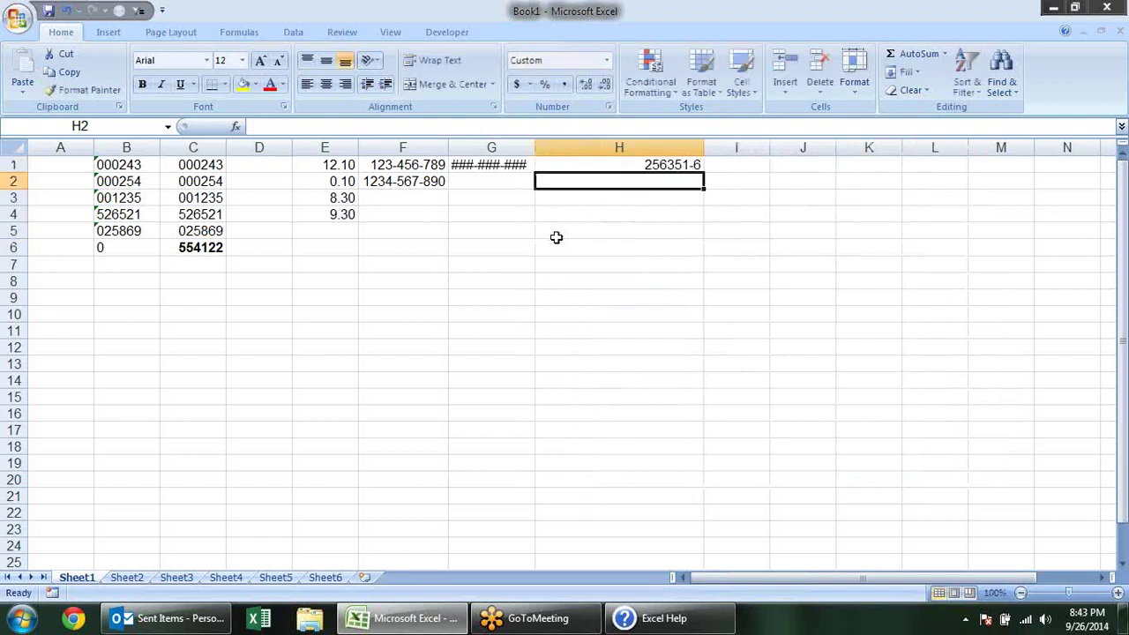
Step: Check the formulas view, then quote the prefix so H1's format is "001"-#, showing 001-256356
key(Up)
key(ctrl+grave)
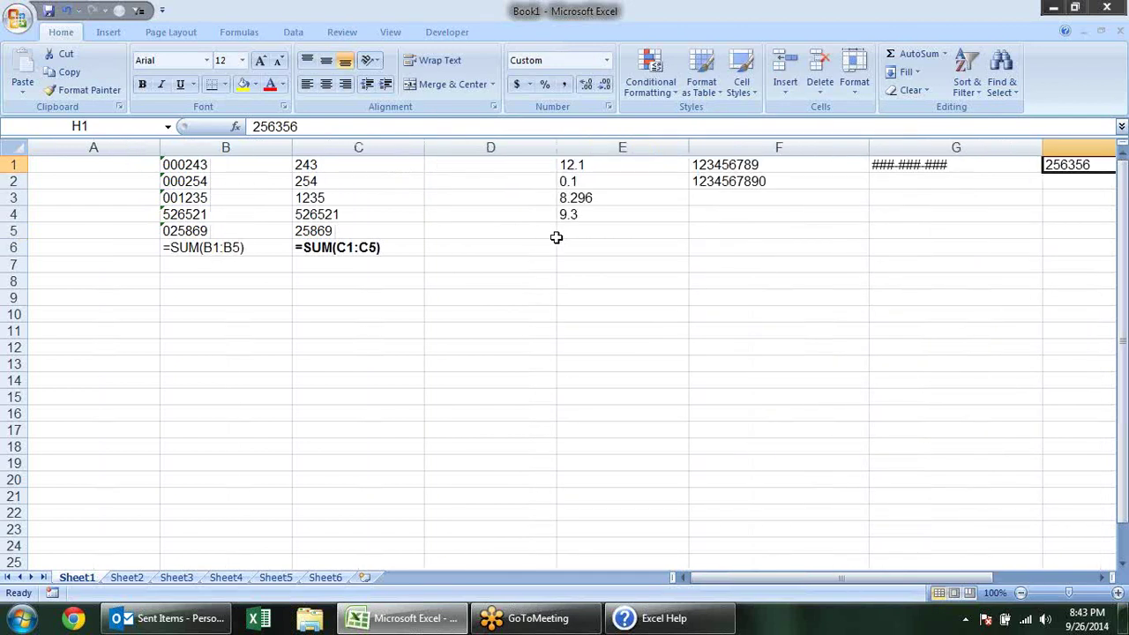
key(ctrl+grave)
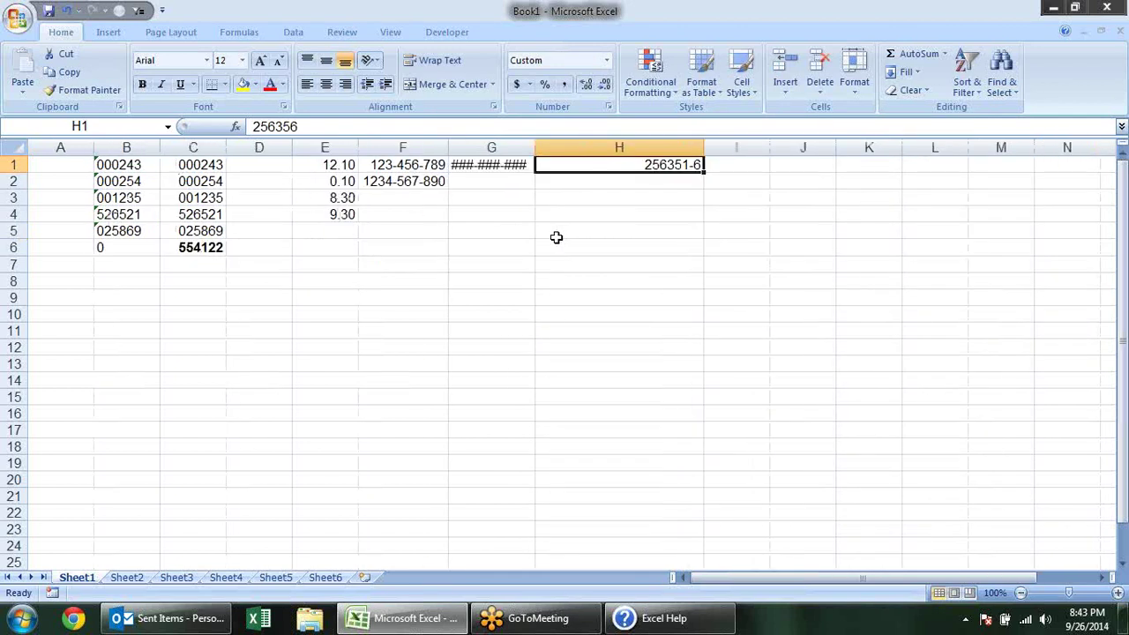
key(ctrl+1)
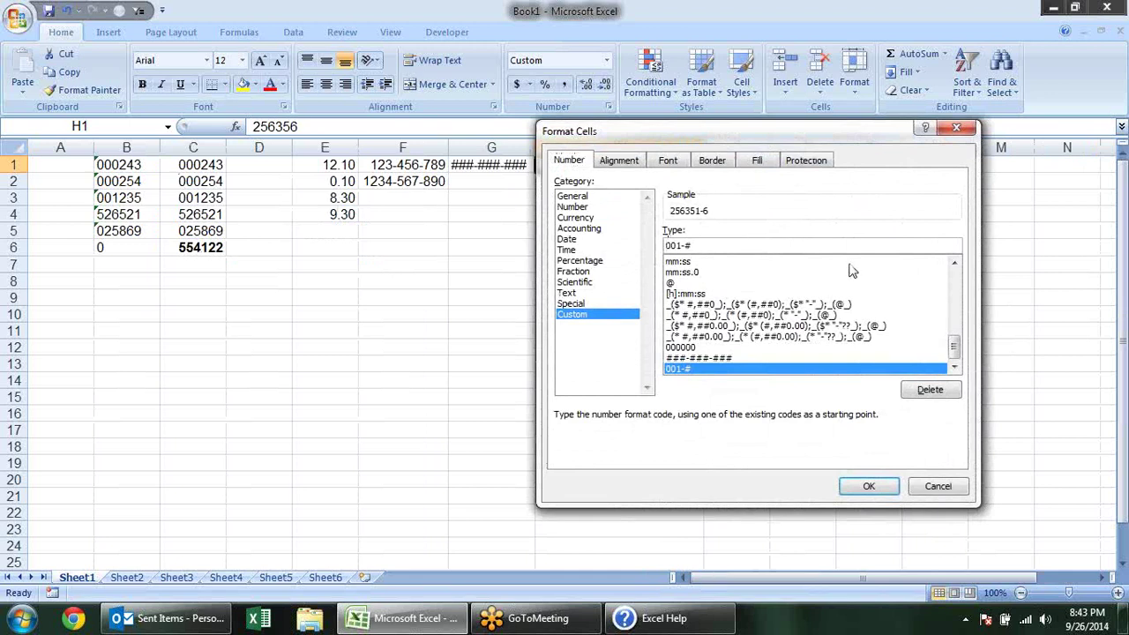
text("001)
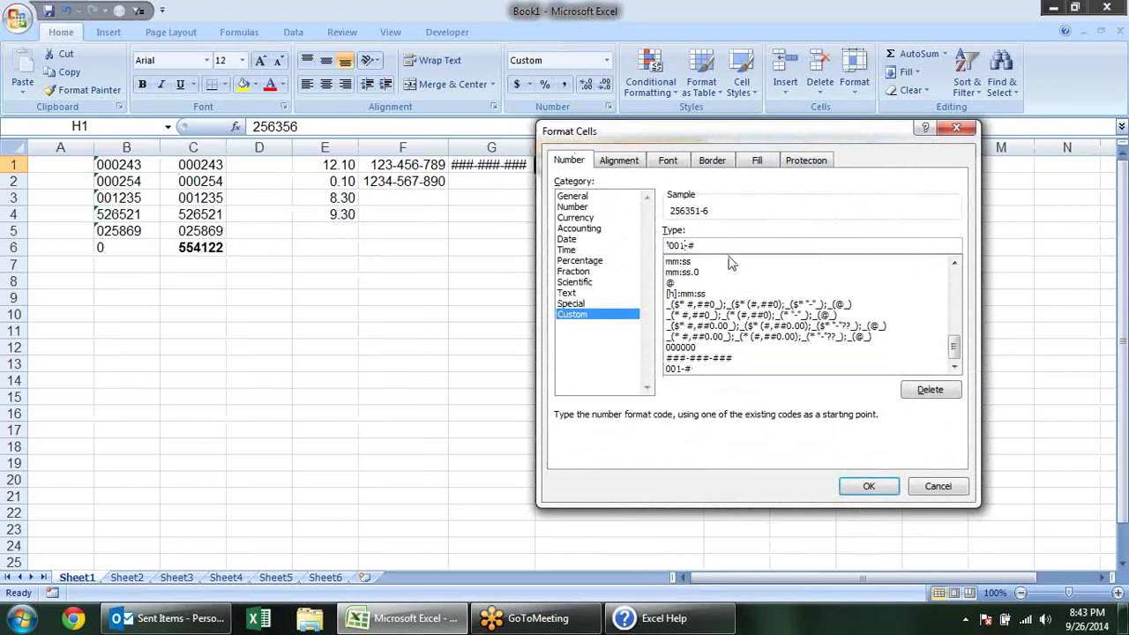
text(")
click(866, 486)
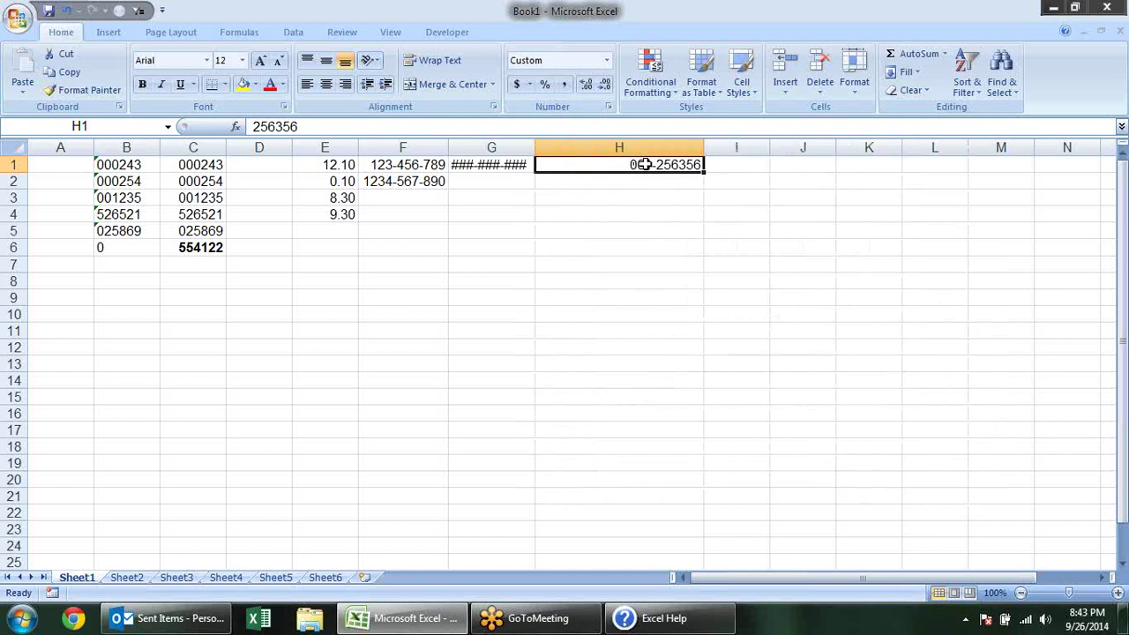
double_click(694, 167)
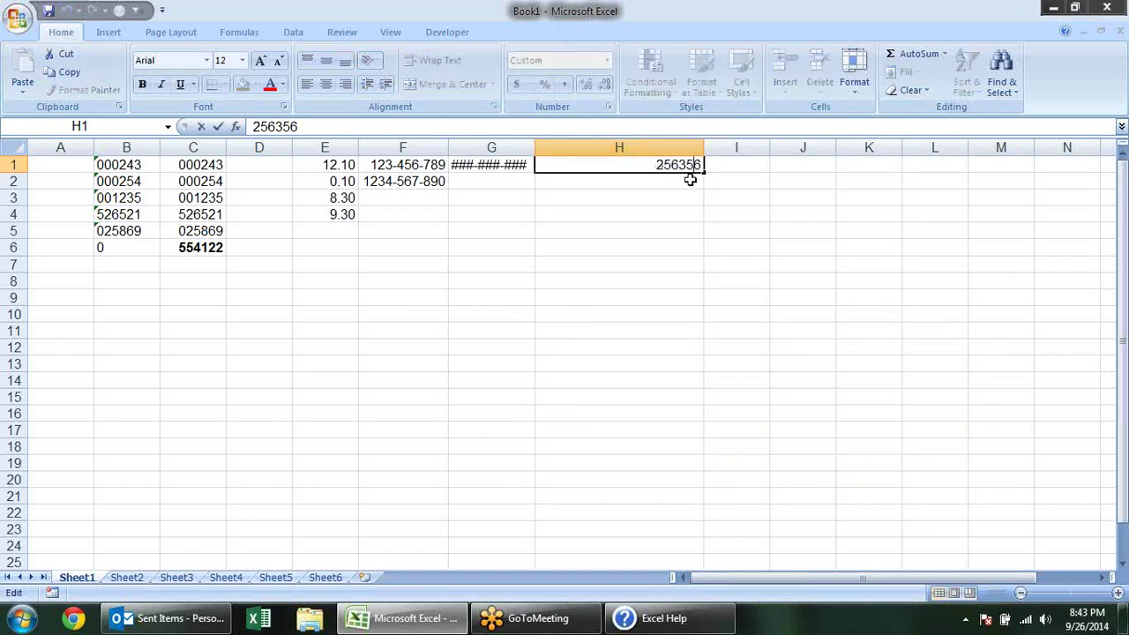
key(Escape)
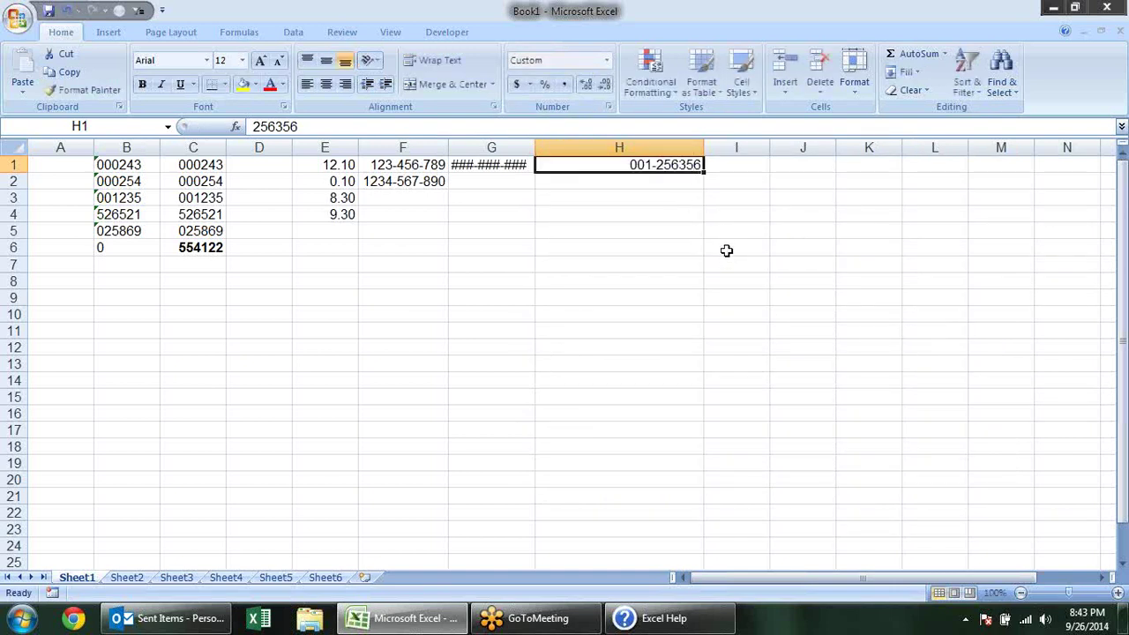
key(ctrl+1)
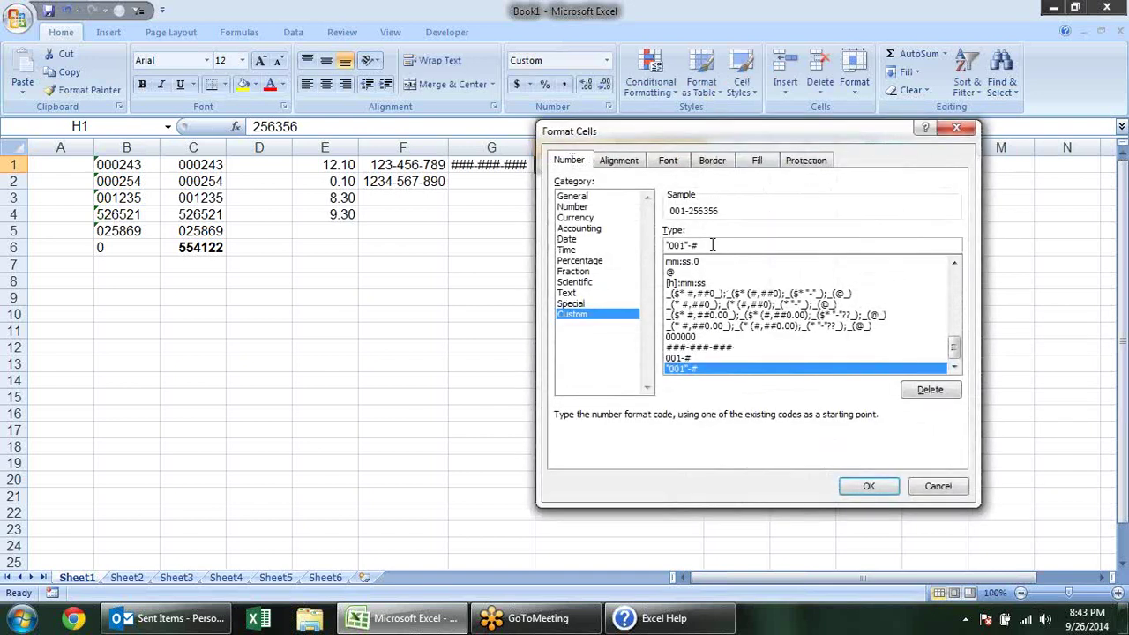
key(BackSpace)
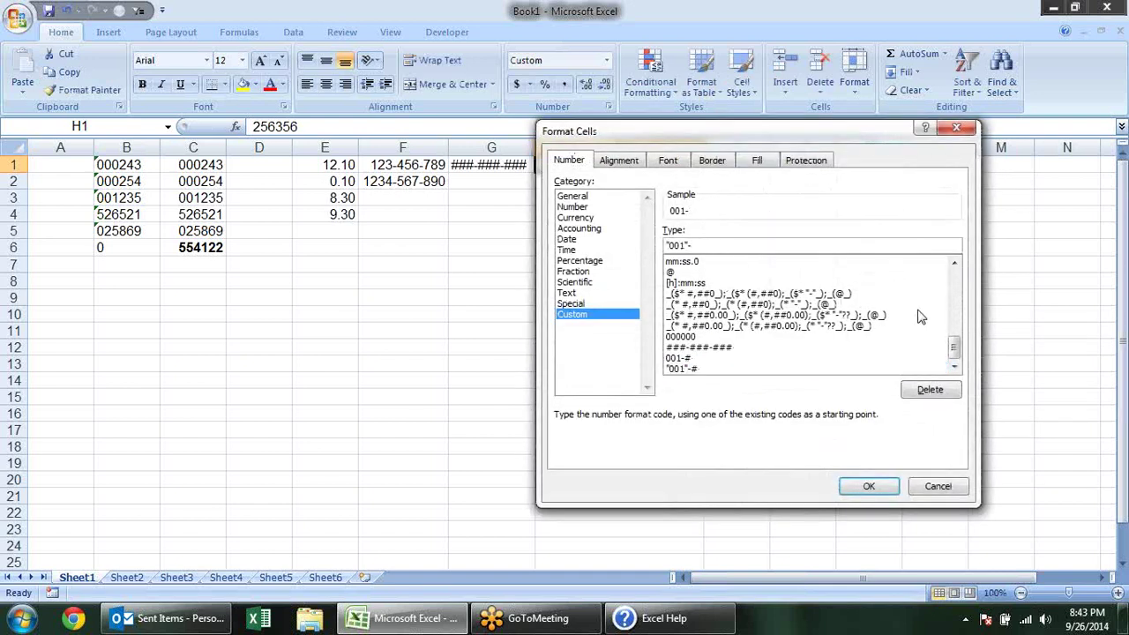
click(871, 487)
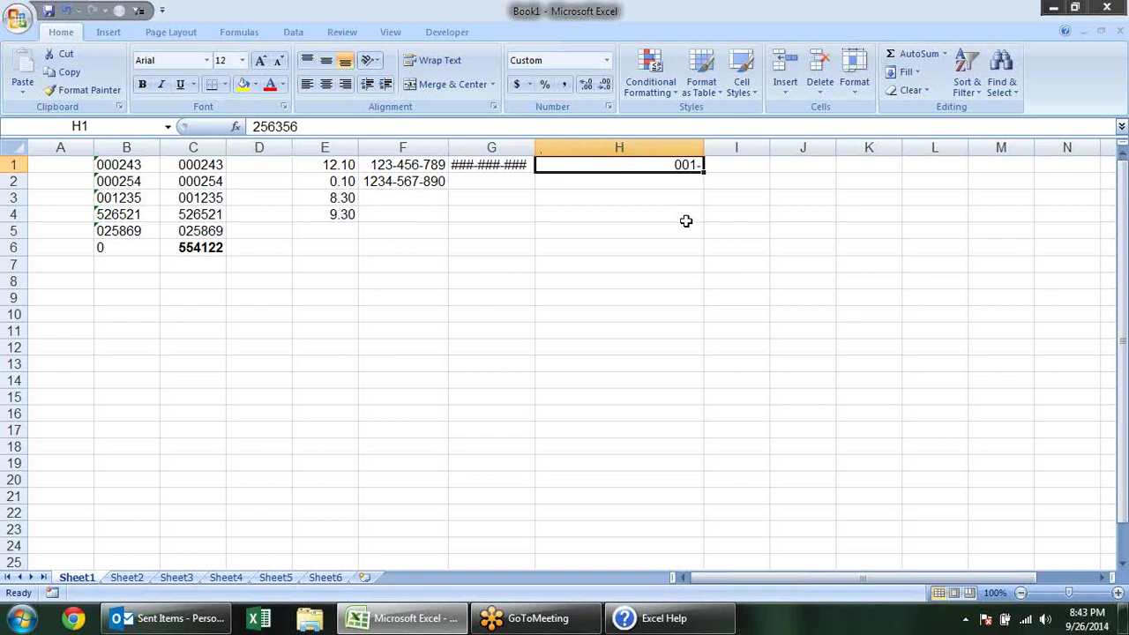
key(ctrl+1)
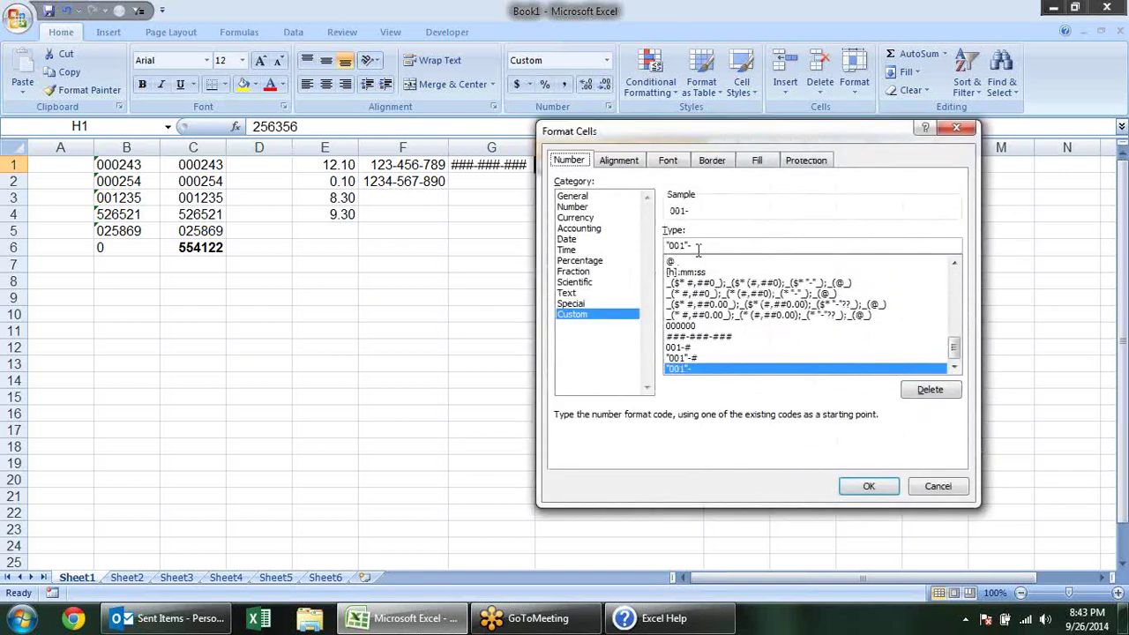
drag(691, 247, 646, 246)
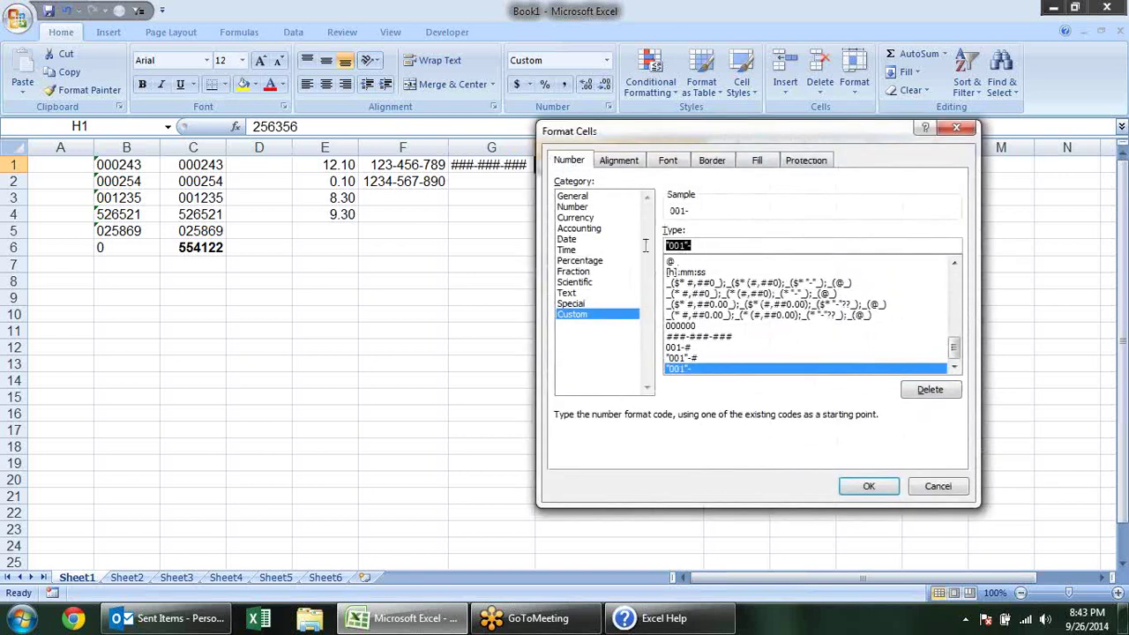
click(697, 246)
text(#)
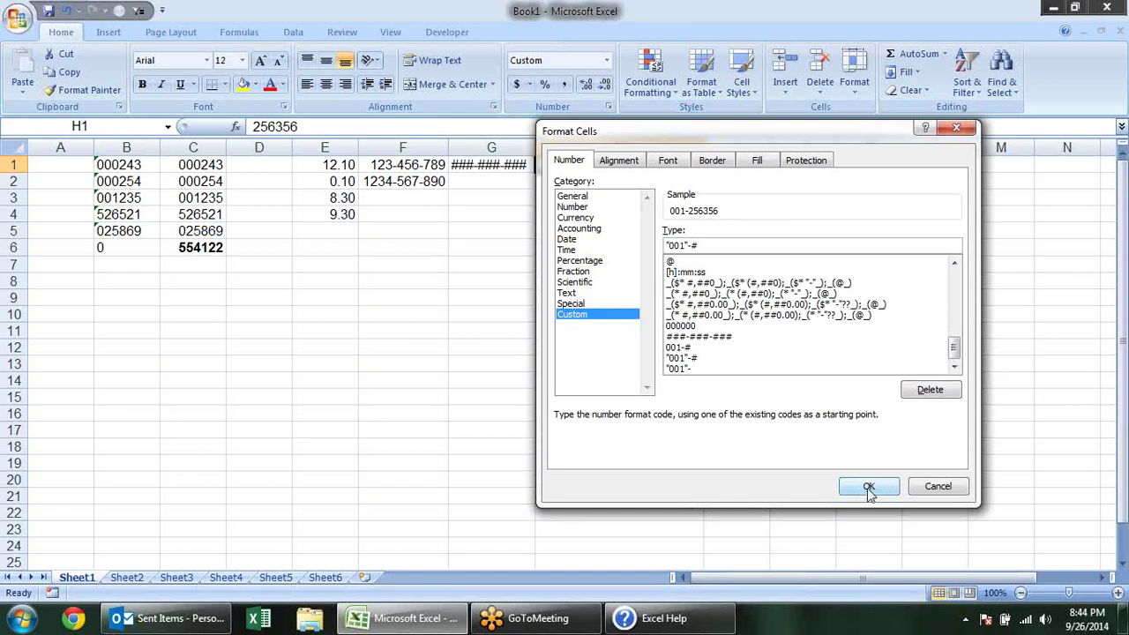
click(868, 488)
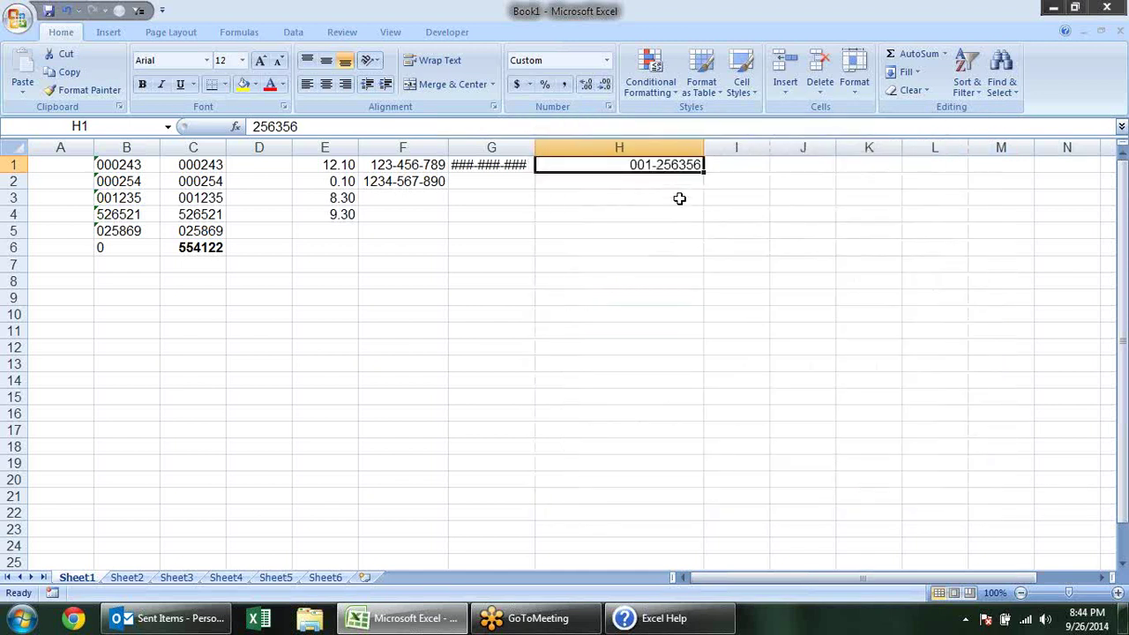
Step: Enter the value 245 in H2
click(670, 182)
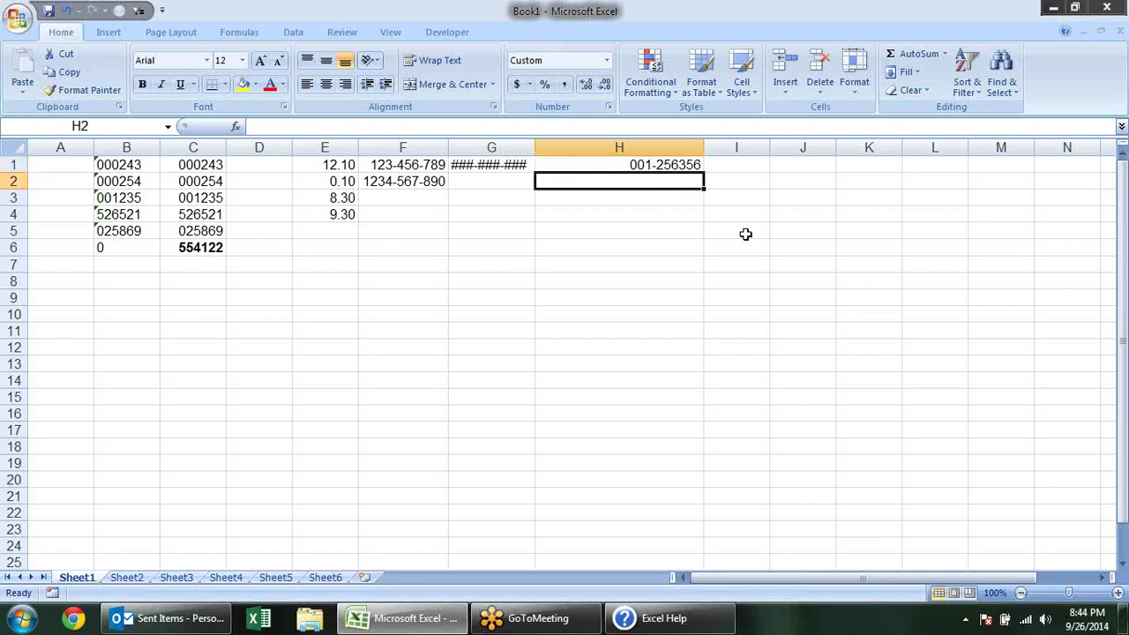
text(245)
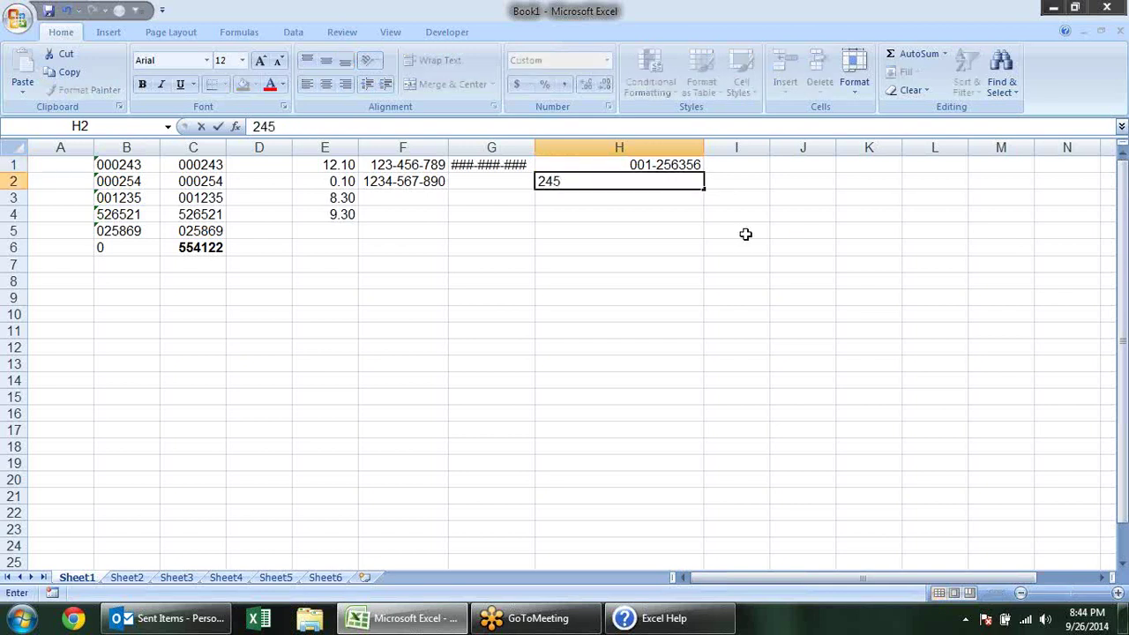
key(Return)
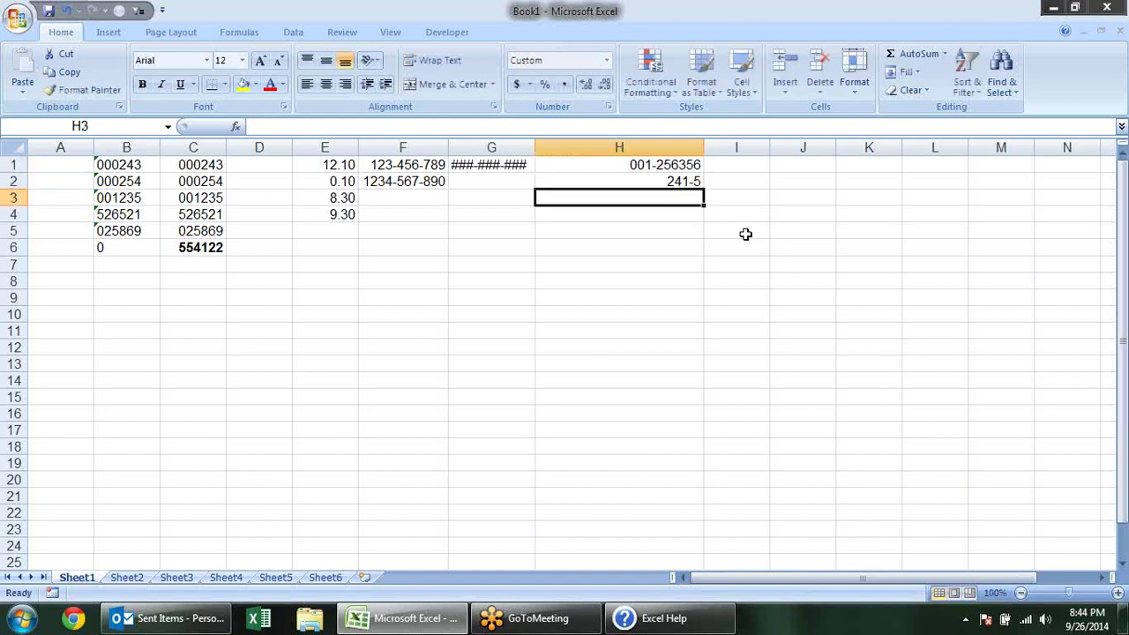
Step: Give H2 the "001"-# format so it shows 001-245, then bring up Excel Help
key(Up)
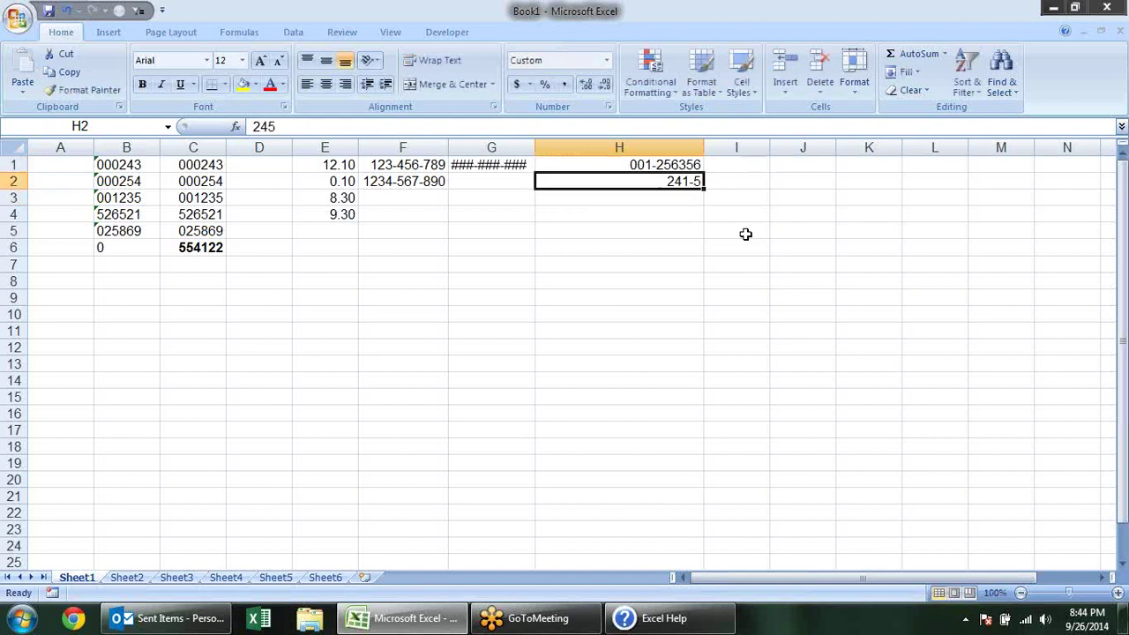
key(ctrl+1)
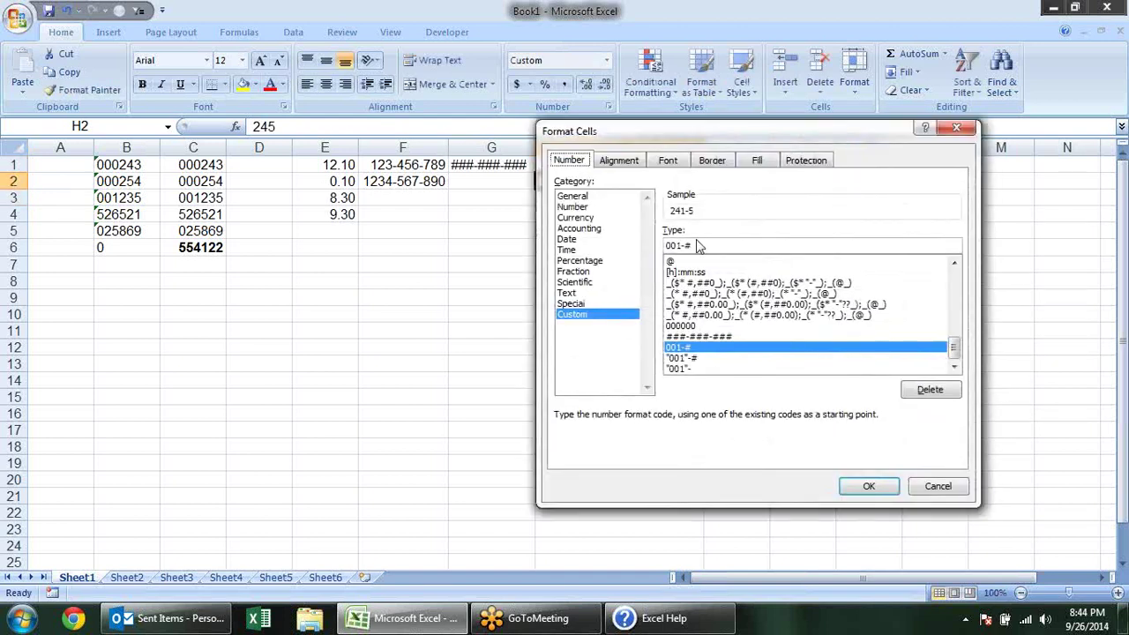
click(668, 246)
text("001")
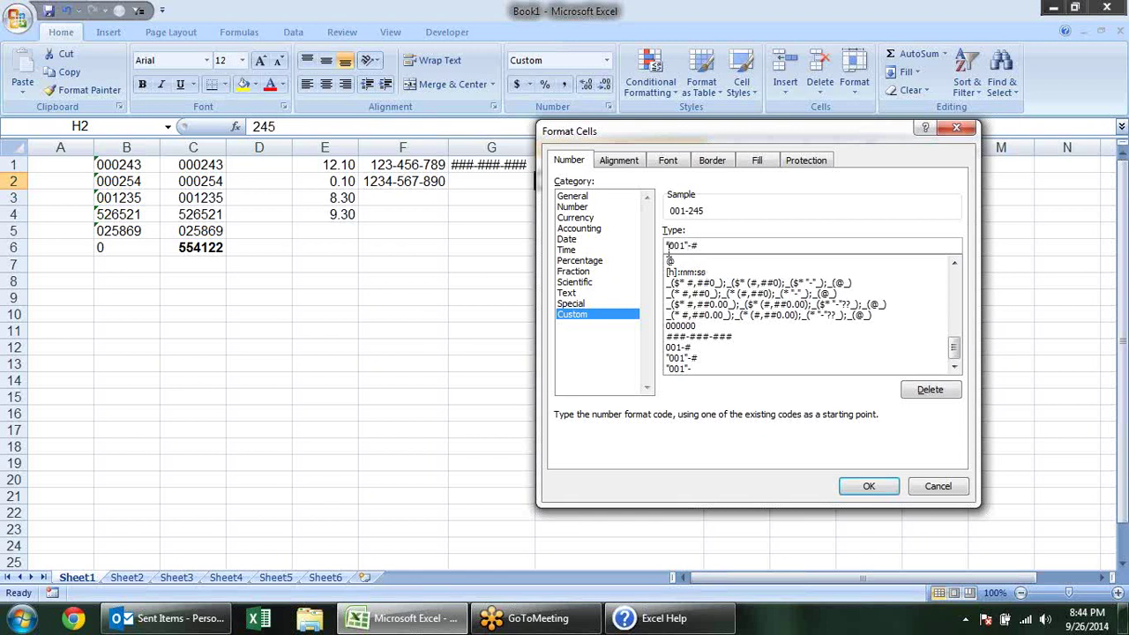
click(869, 486)
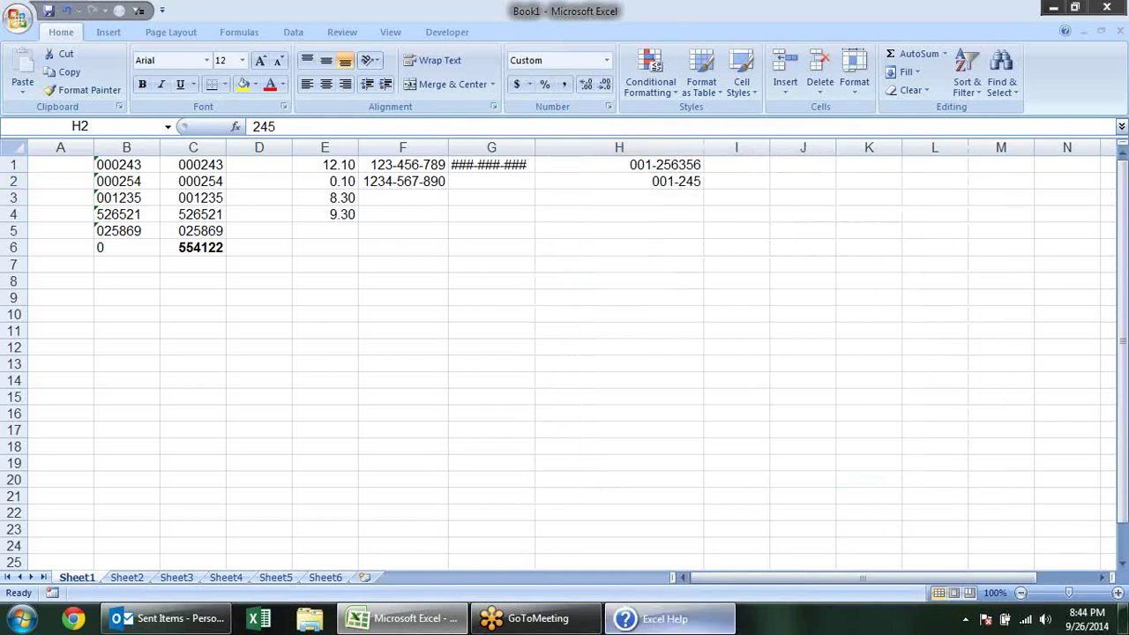
click(671, 617)
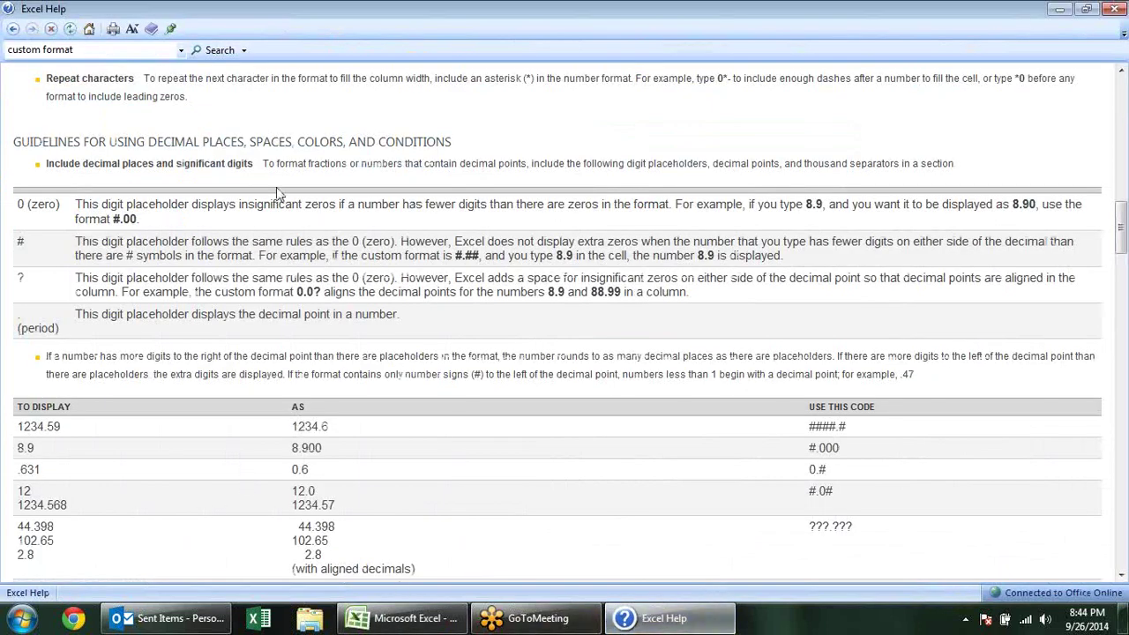
Step: Highlight the Help table of characters displayed without quotation marks, then return to the Excel workbook
scroll(282, 197, up, 1)
scroll(297, 239, up, 4)
scroll(320, 283, up, 3)
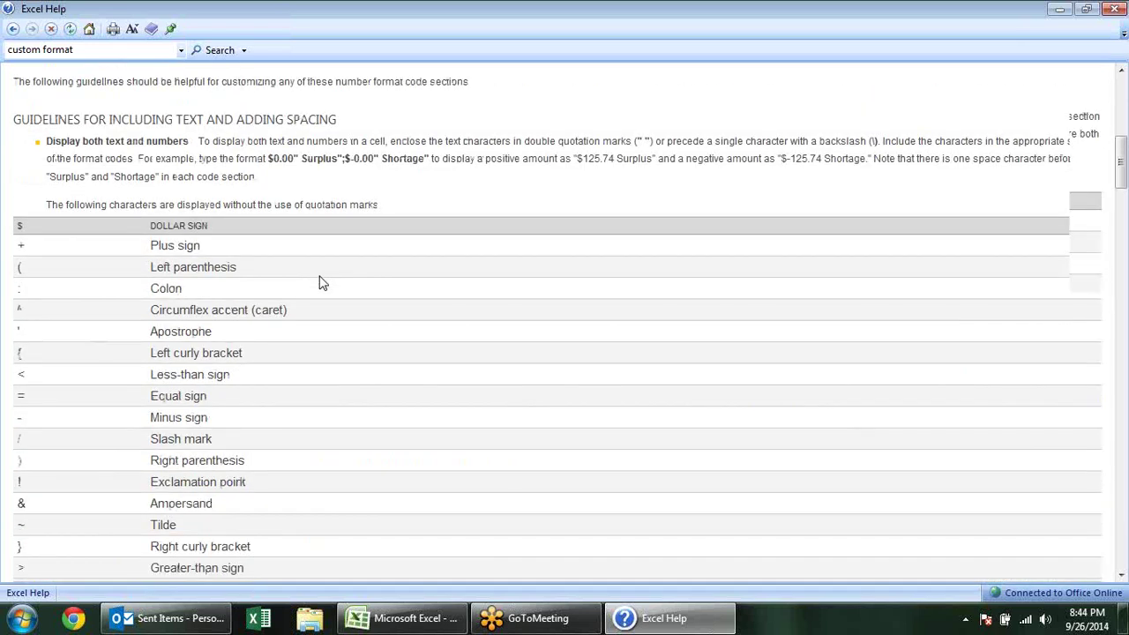
scroll(176, 220, down, 1)
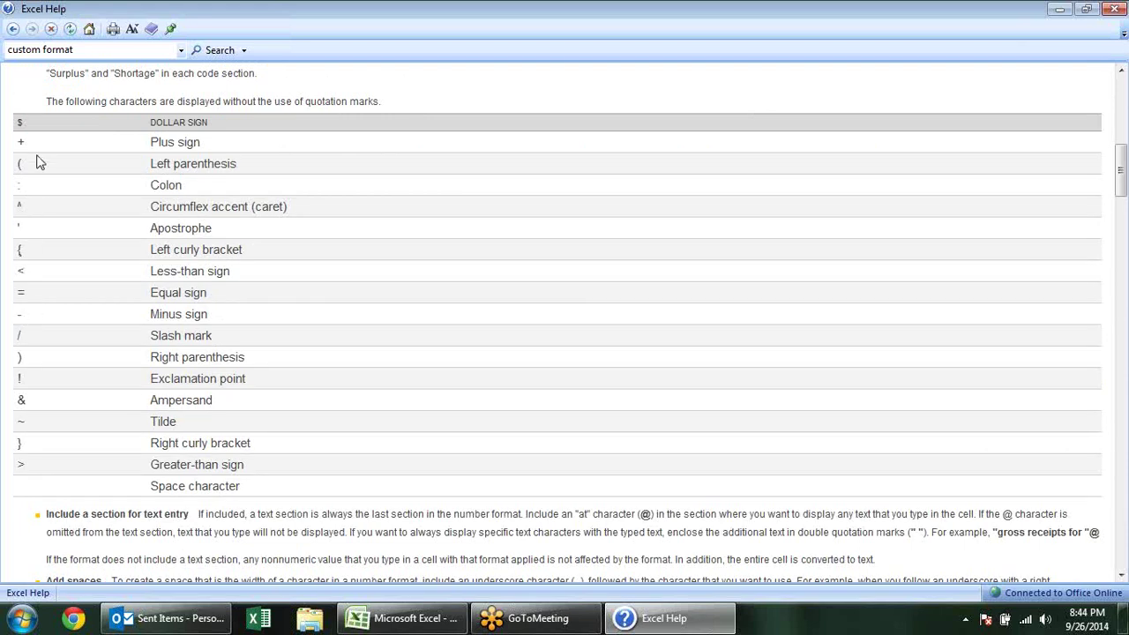
drag(36, 153, 65, 494)
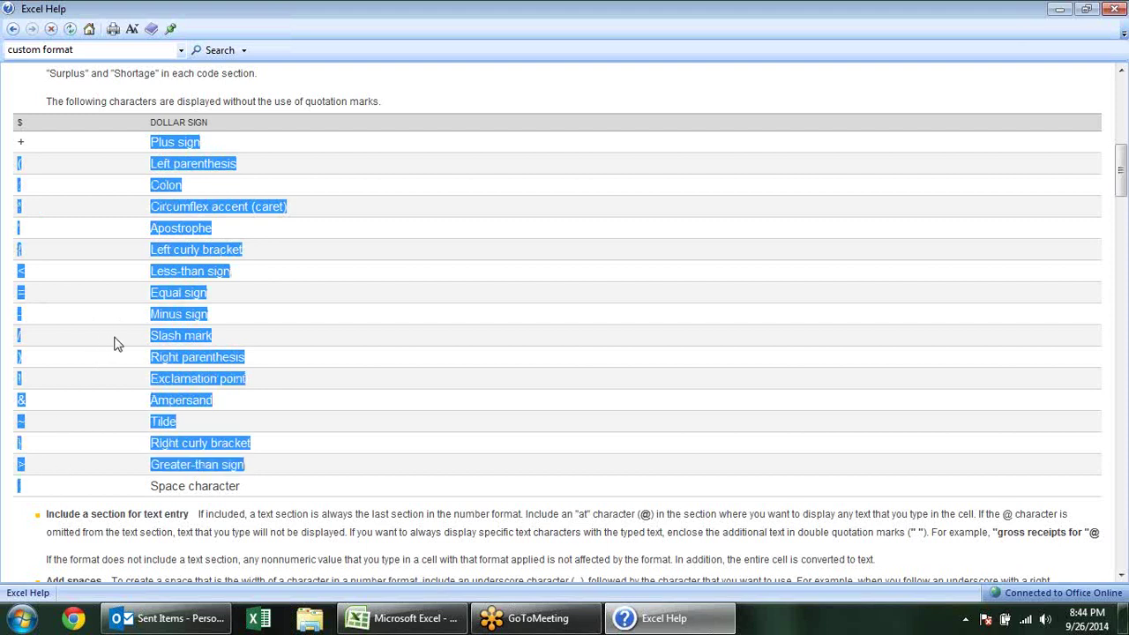
scroll(119, 344, down, 2)
scroll(137, 353, up, 2)
click(144, 316)
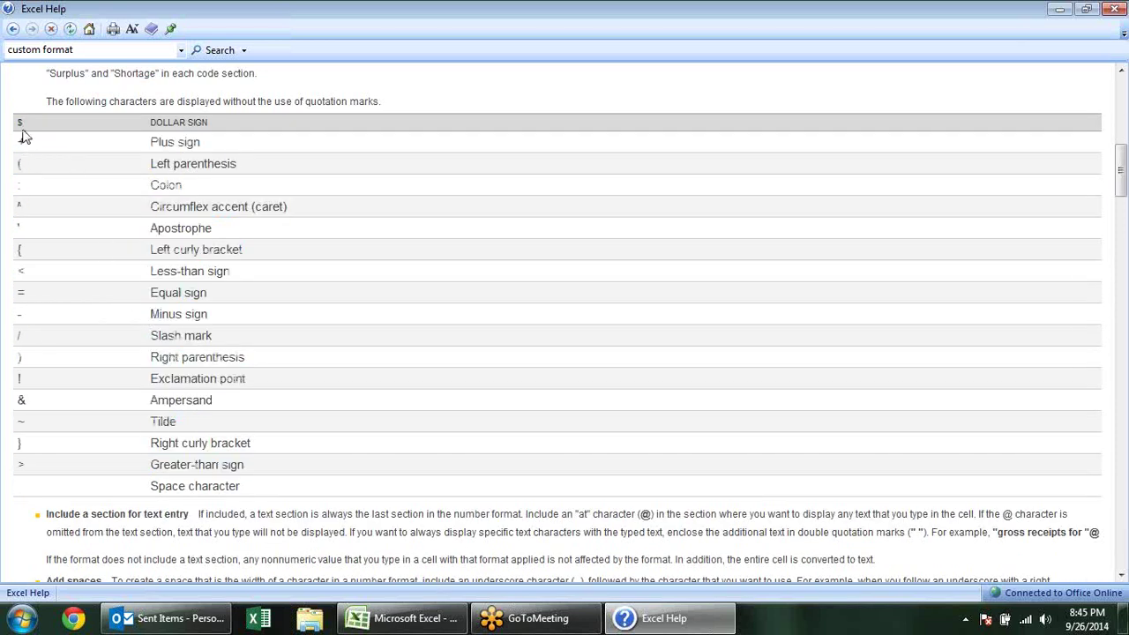
drag(22, 141, 120, 476)
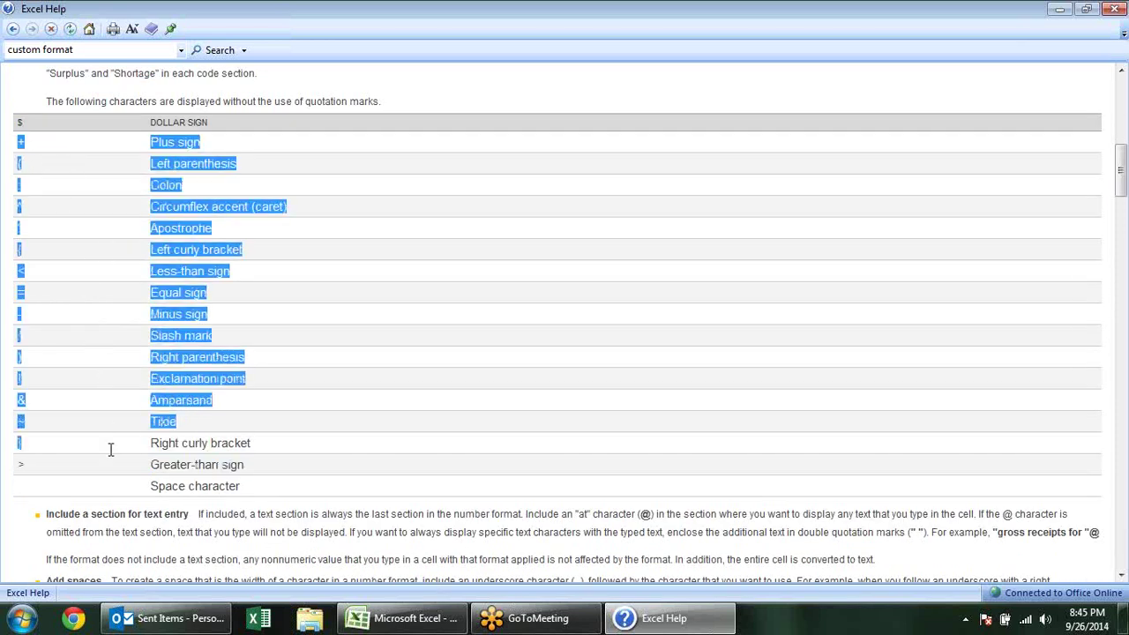
click(225, 265)
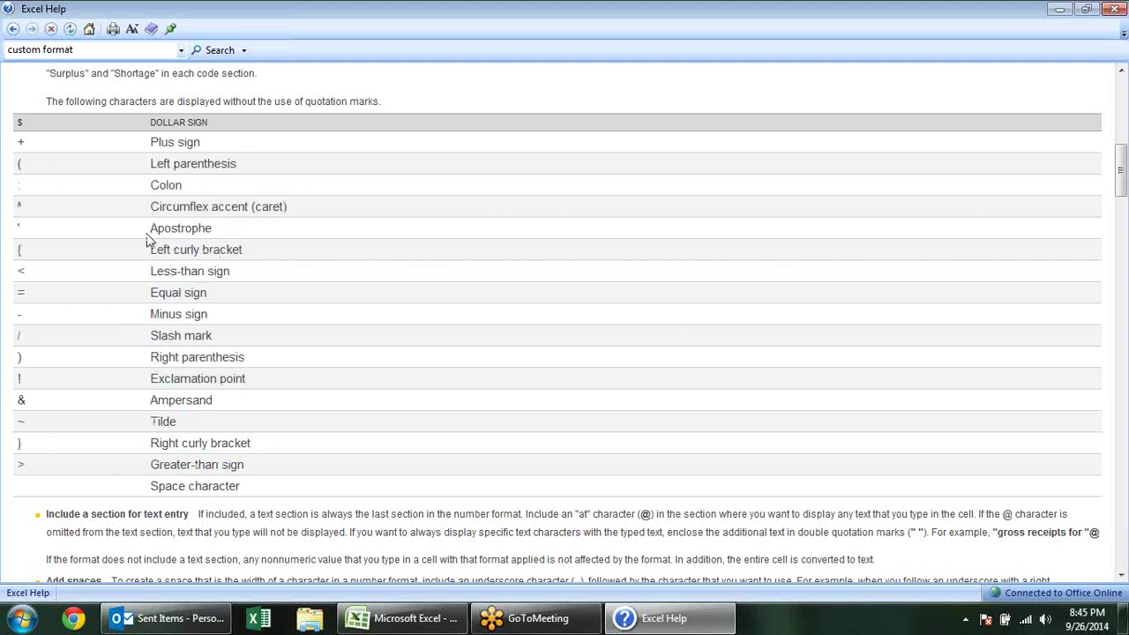
scroll(147, 240, up, 1)
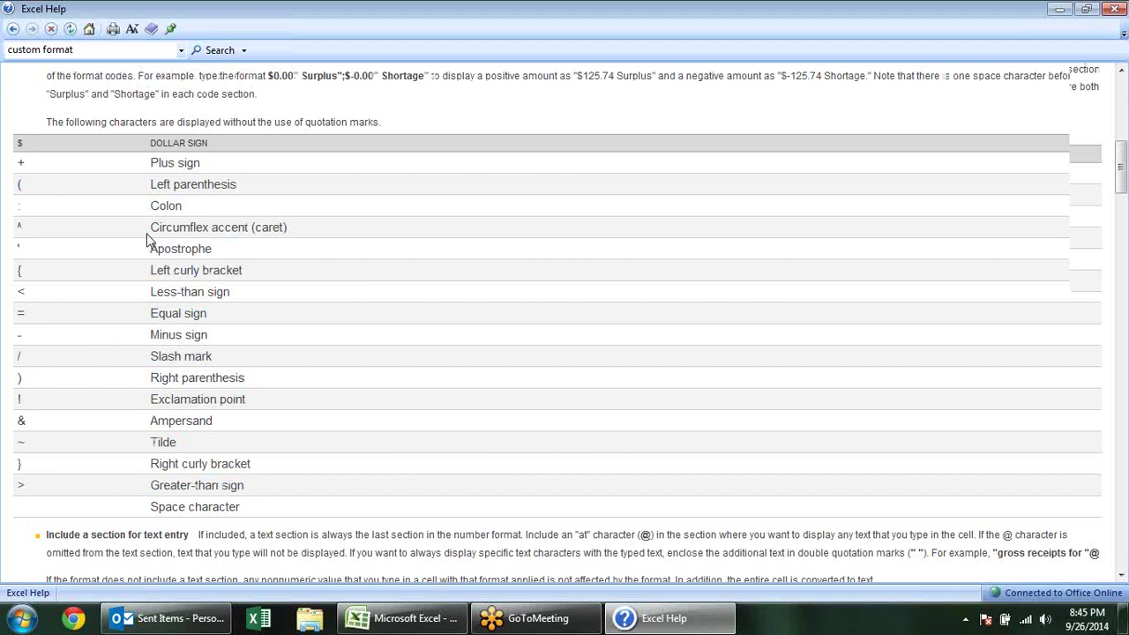
scroll(147, 240, up, 4)
scroll(147, 240, down, 4)
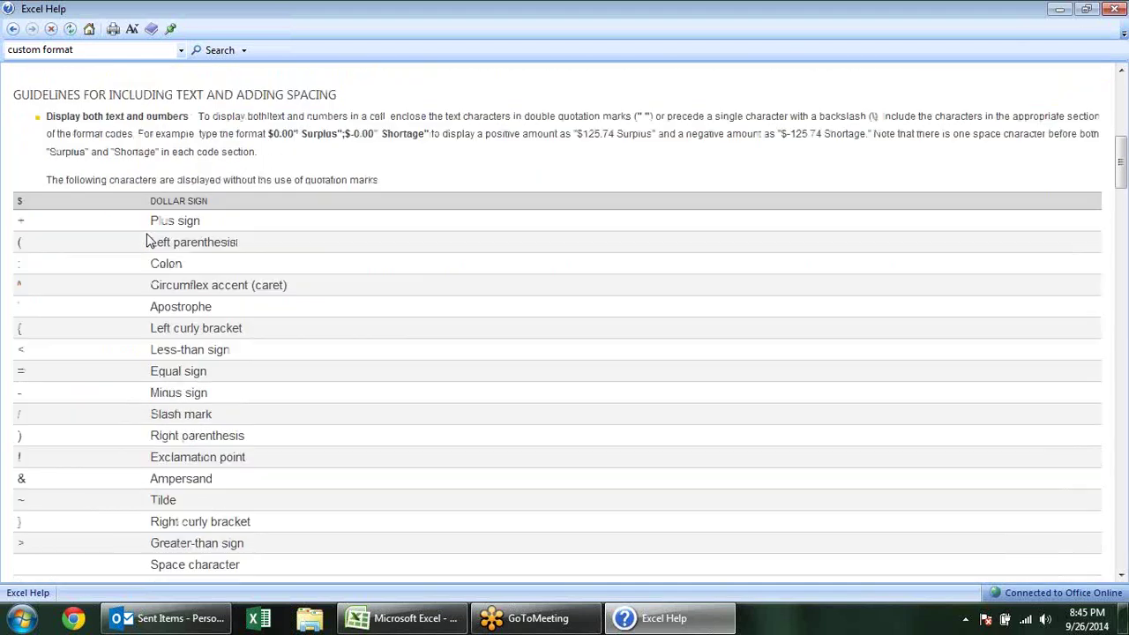
scroll(148, 240, down, 2)
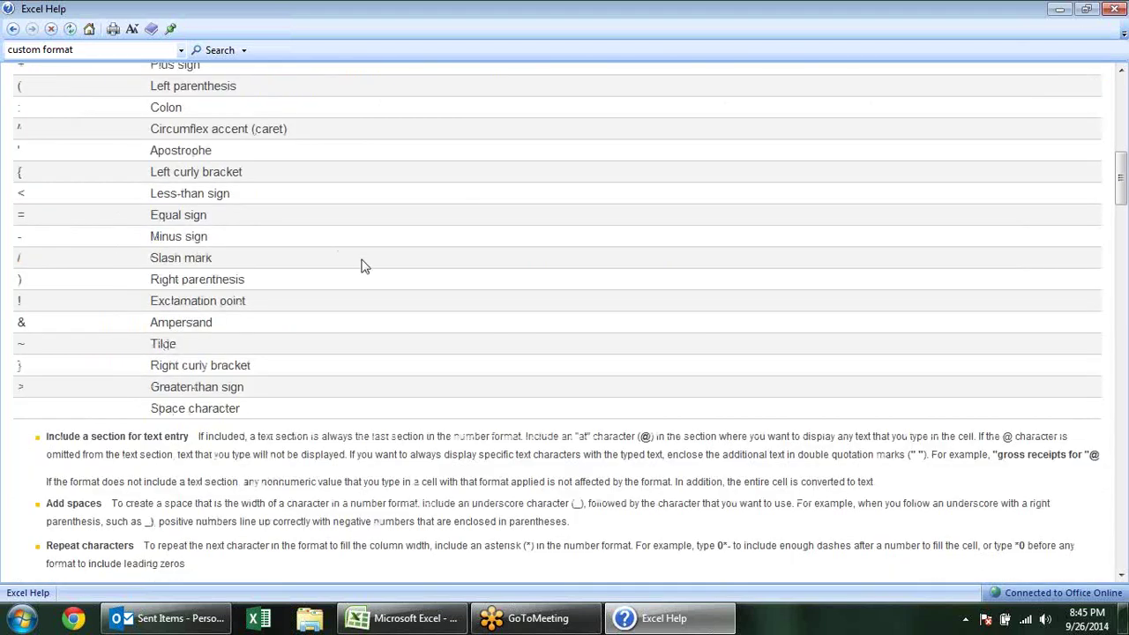
key(alt+Tab)
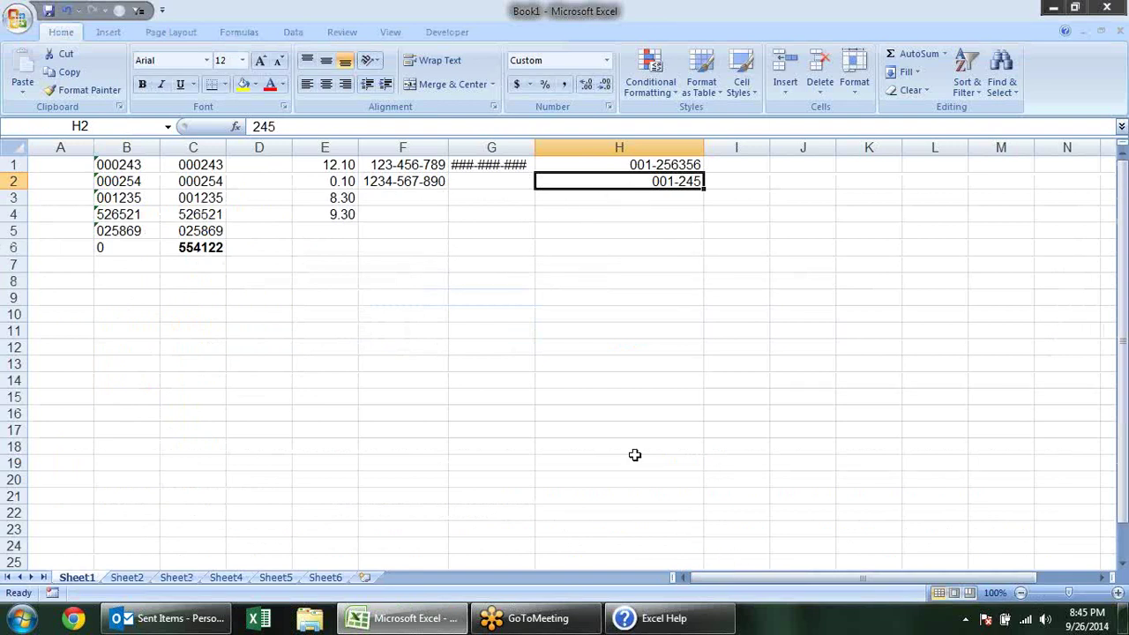
click(605, 202)
double_click(611, 181)
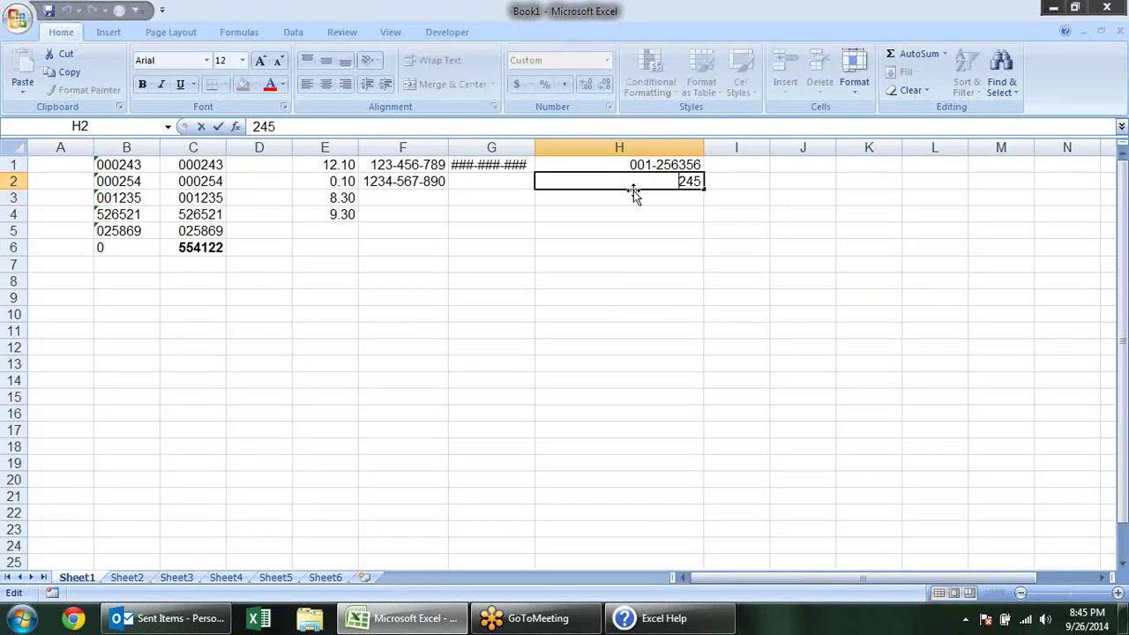
key(Escape)
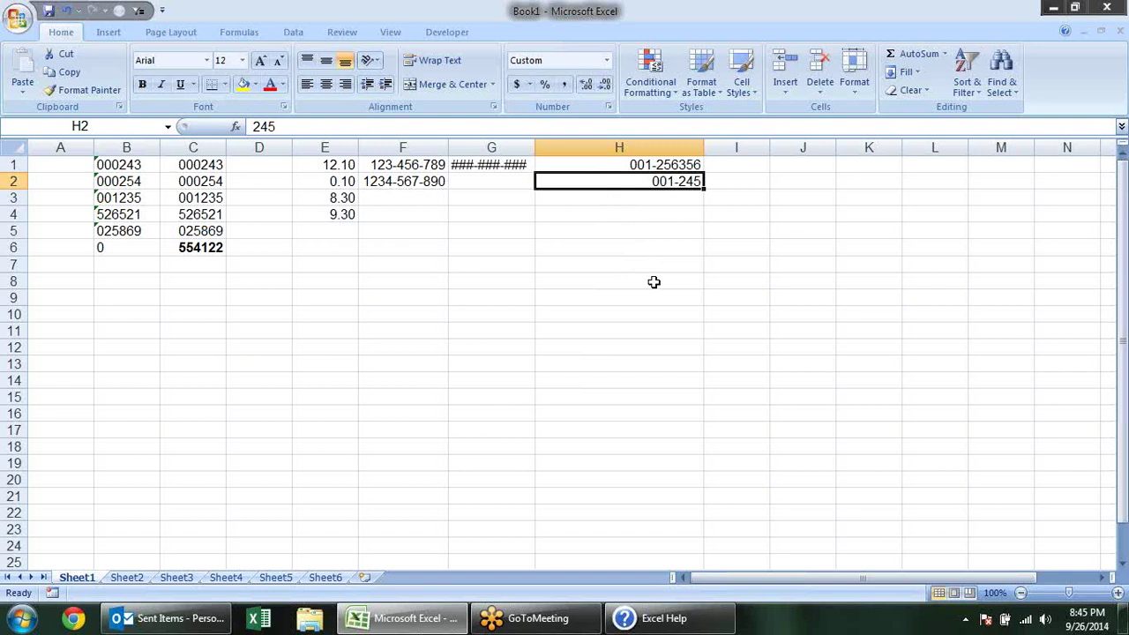
key(ctrl+1)
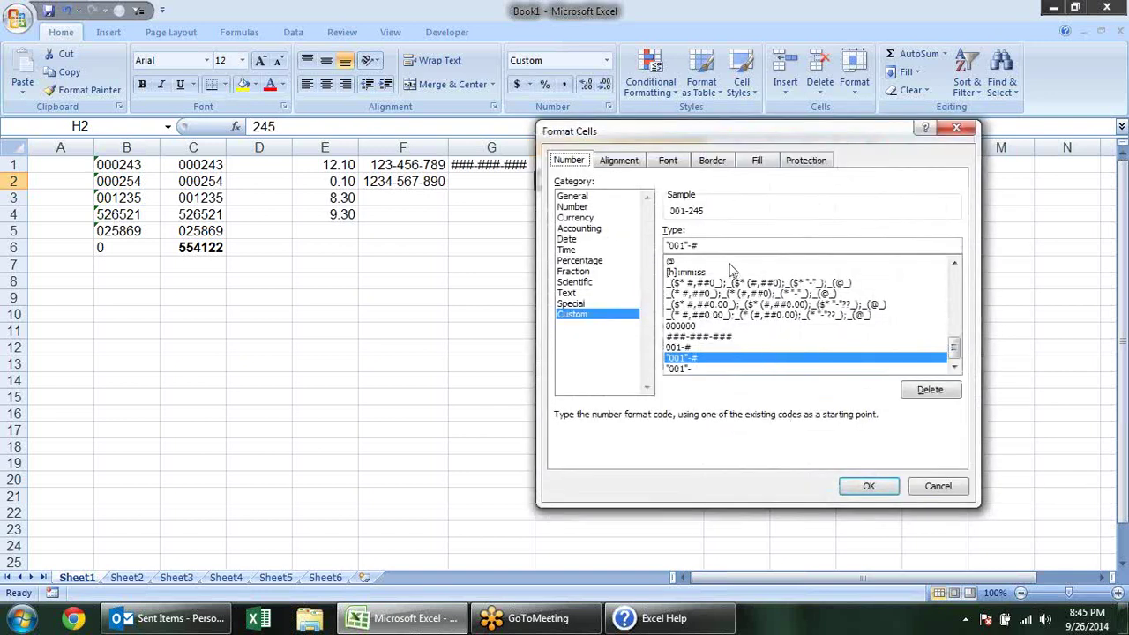
key(Return)
click(736, 167)
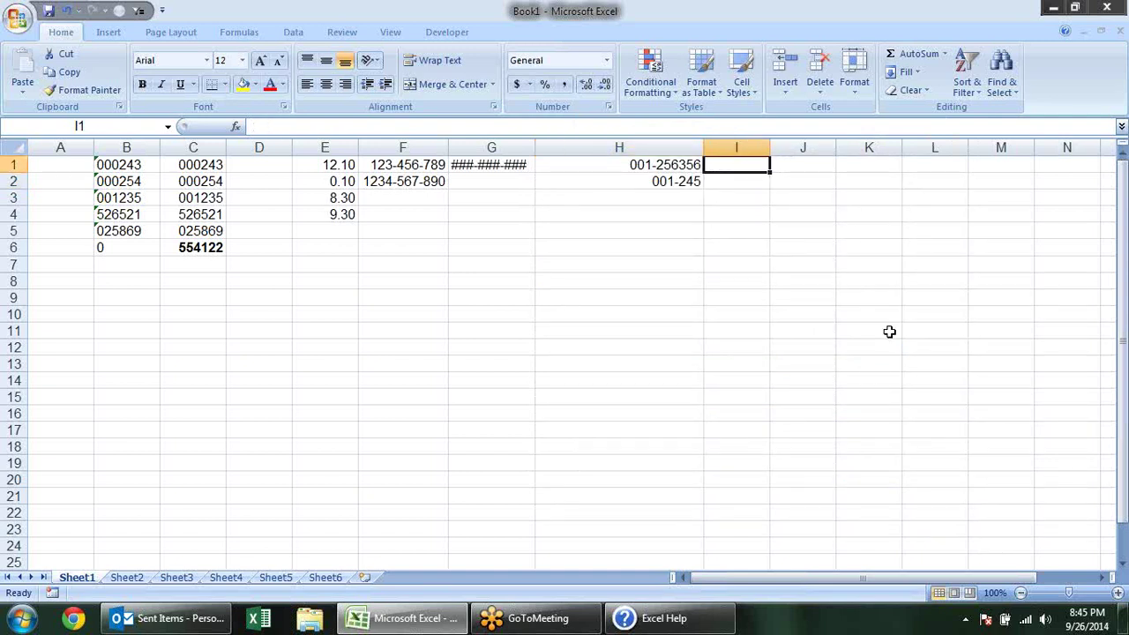
text("001"-)
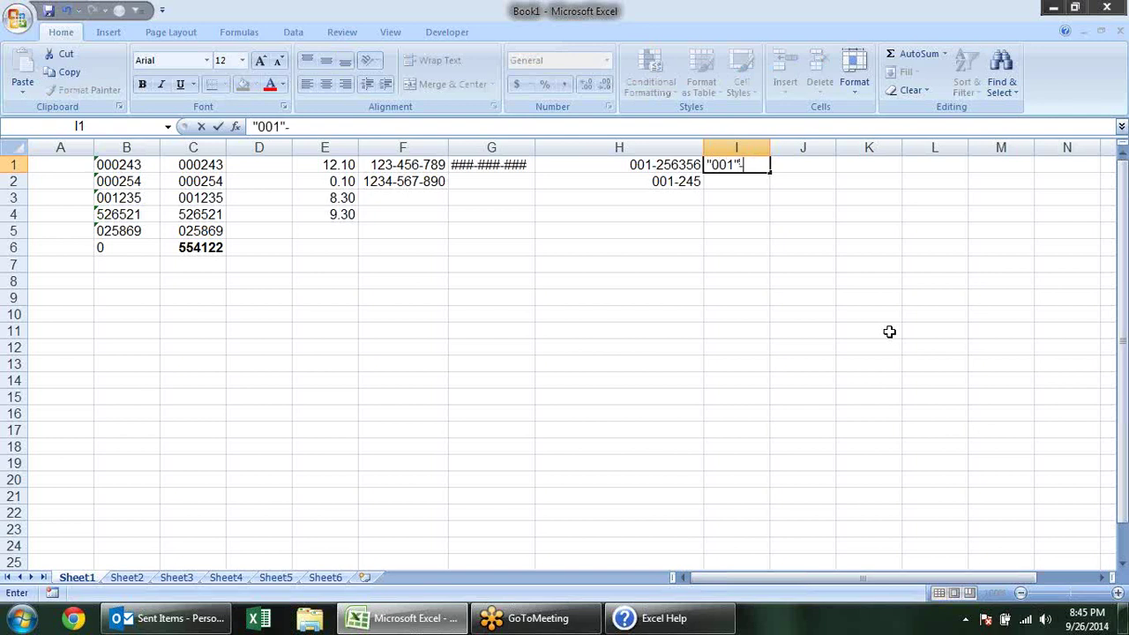
text(#)
text(-#-)
text(#.)
text(#)
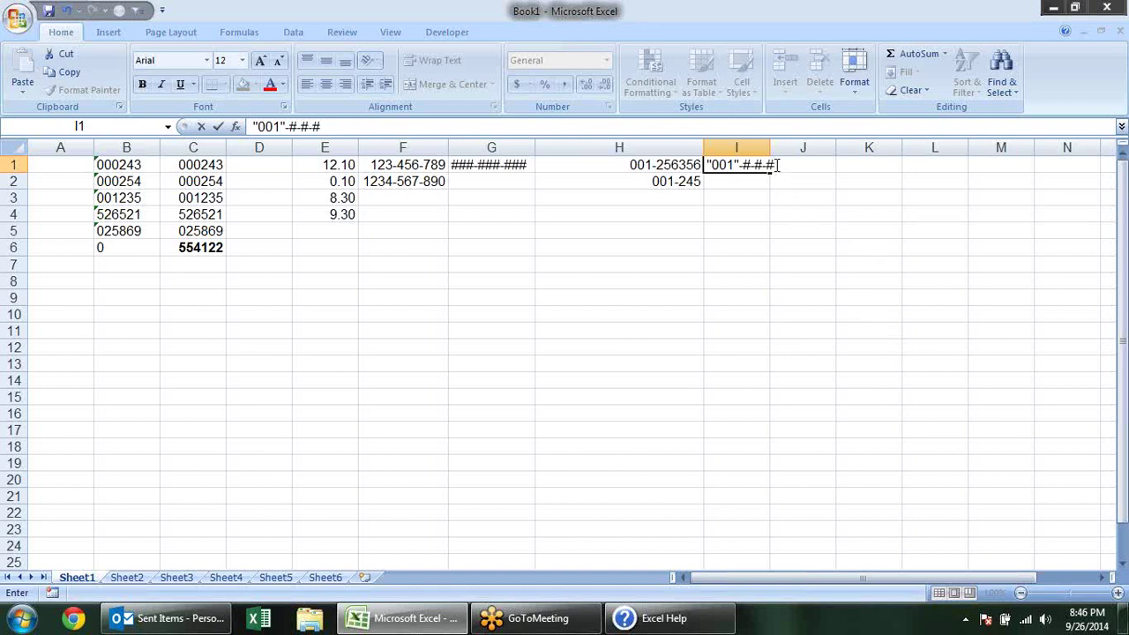
drag(778, 165, 635, 159)
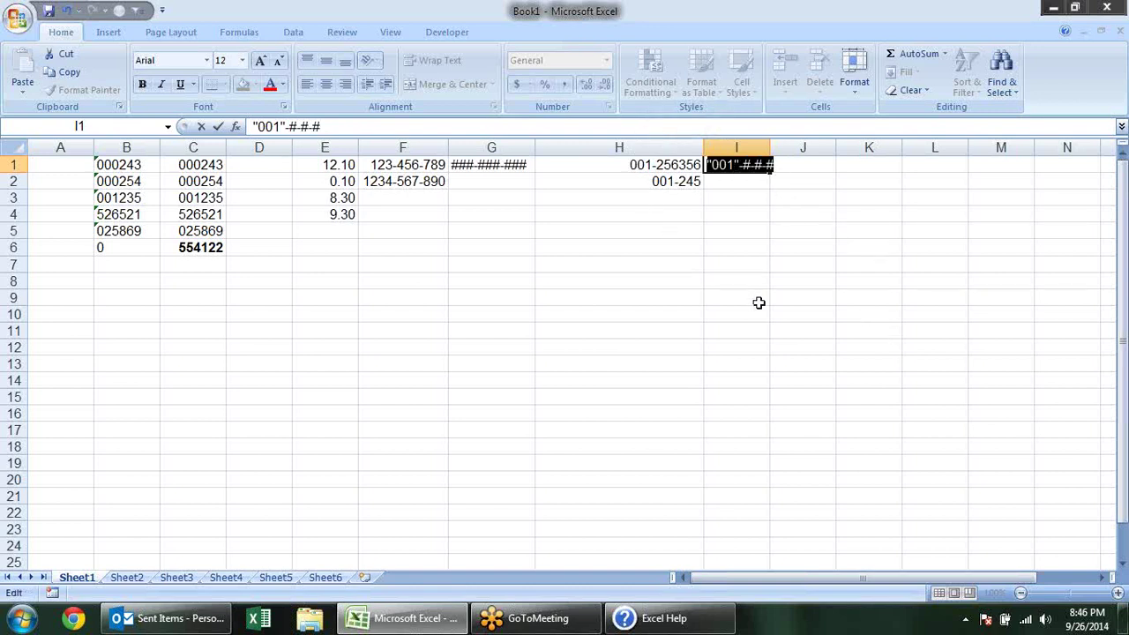
key(Escape)
click(684, 182)
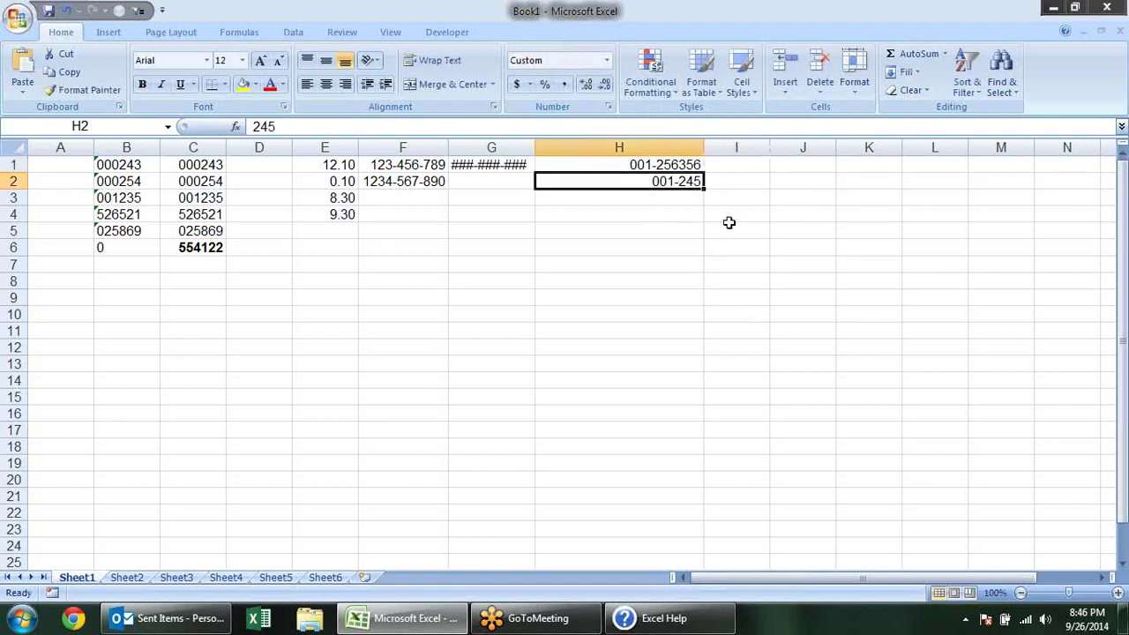
Step: Set H2's format to "001"-#-#-# so 245 shows as 001-2-4-5, and start typing that code in I2
click(608, 107)
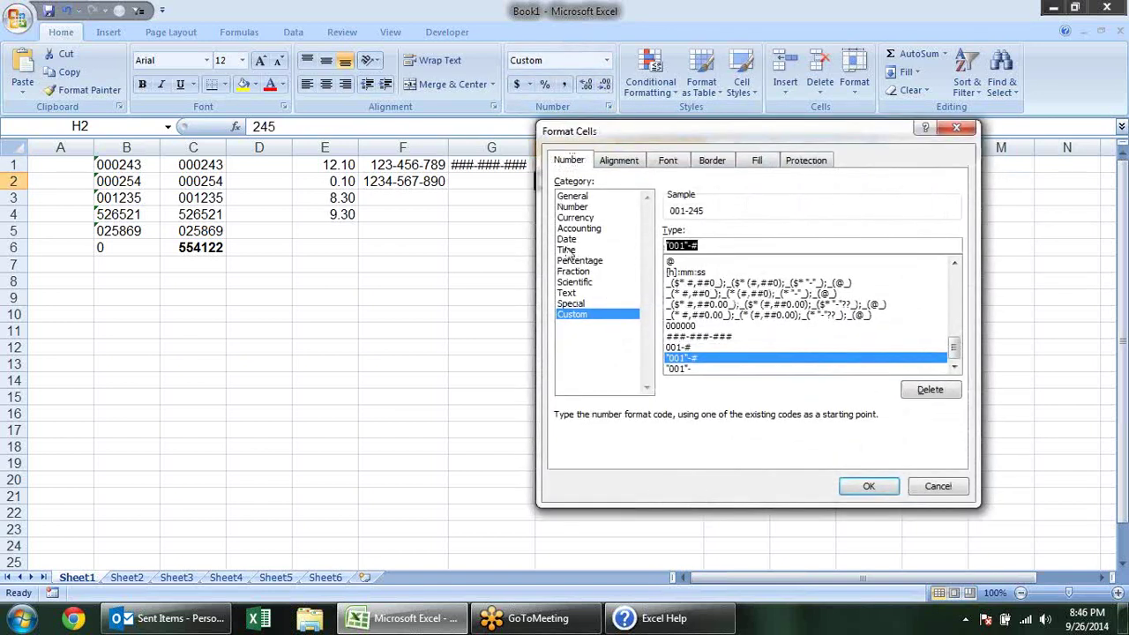
text("001"-#-#-#)
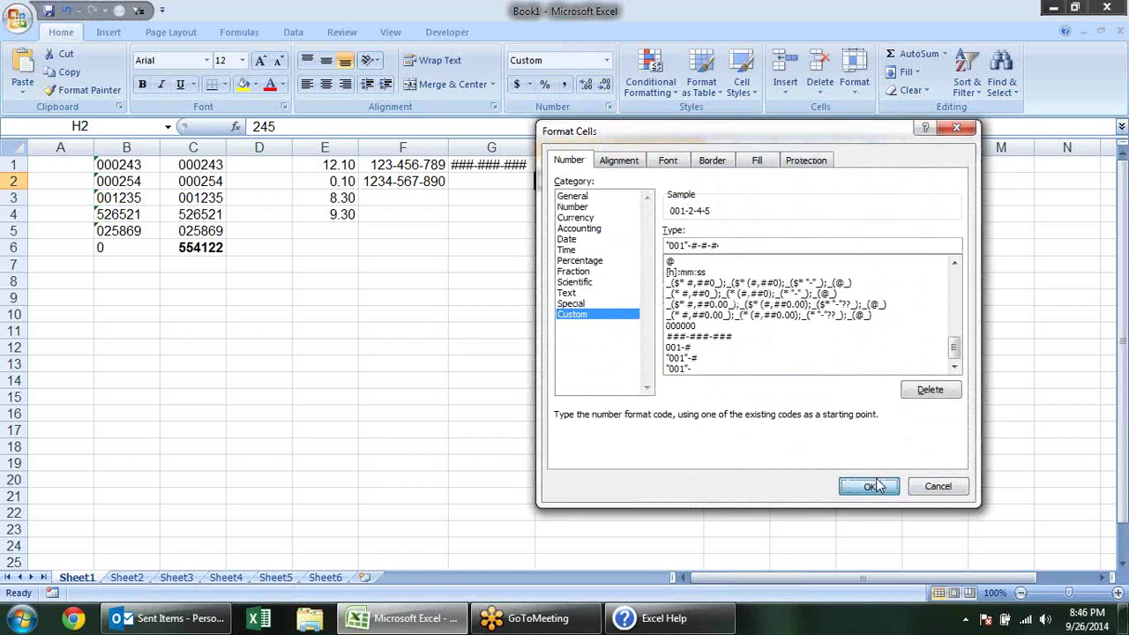
click(870, 486)
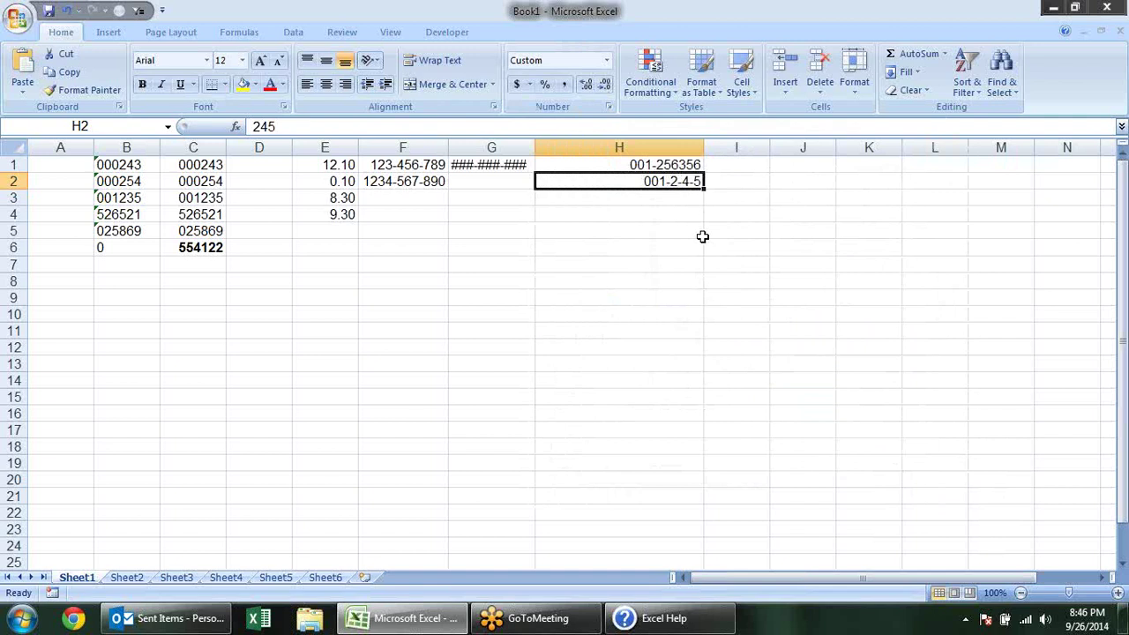
click(722, 181)
text("001"-#-#-#)
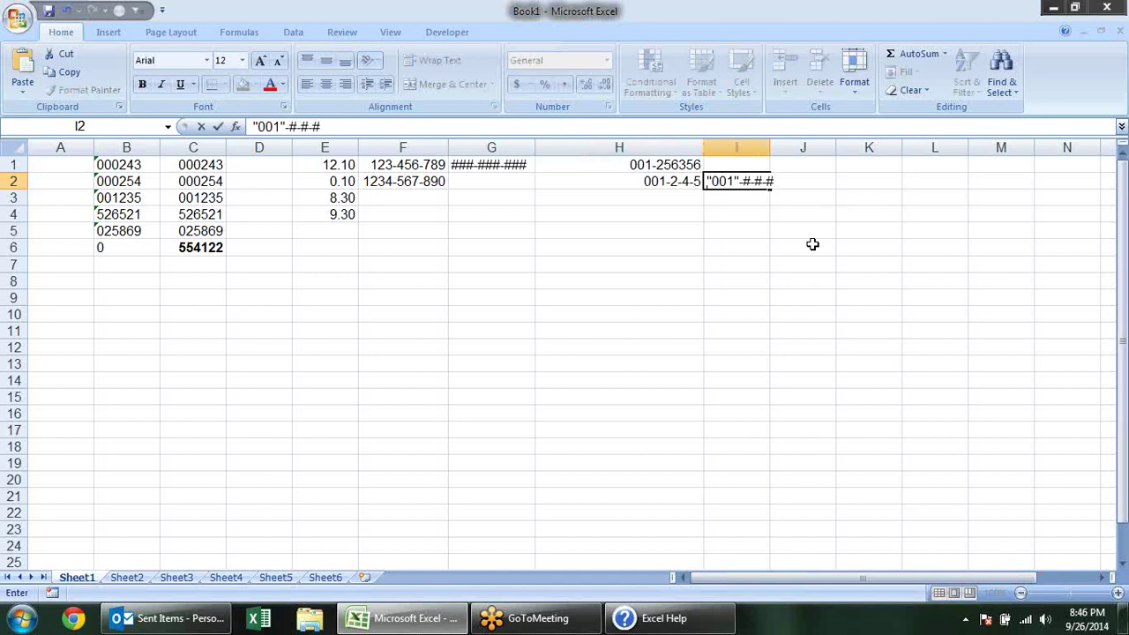
Step: Commit "001"-#-#-# as a text label in I2 and select H3
key(Return)
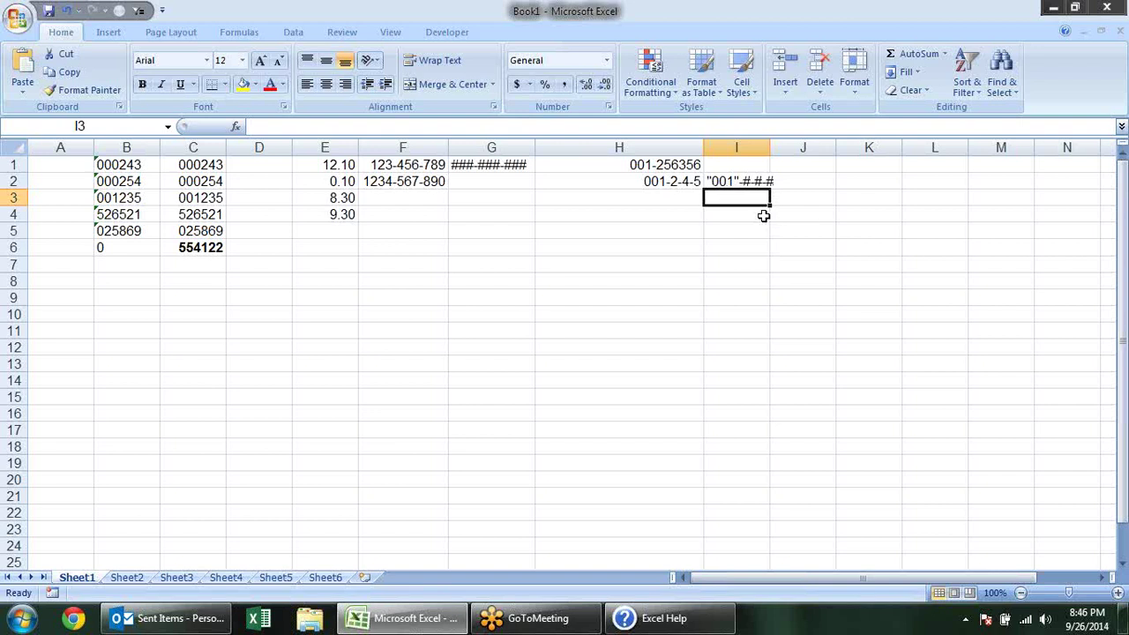
click(650, 228)
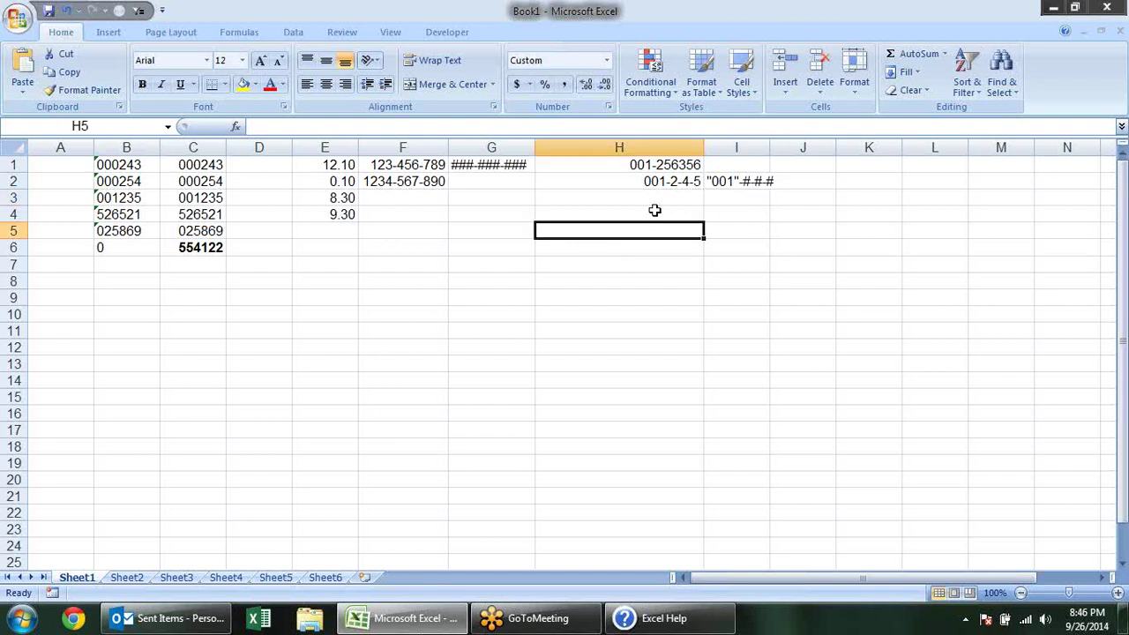
click(651, 193)
Step: In Excel Help, scroll to the decimal places and significant digits examples table
key(alt+Tab)
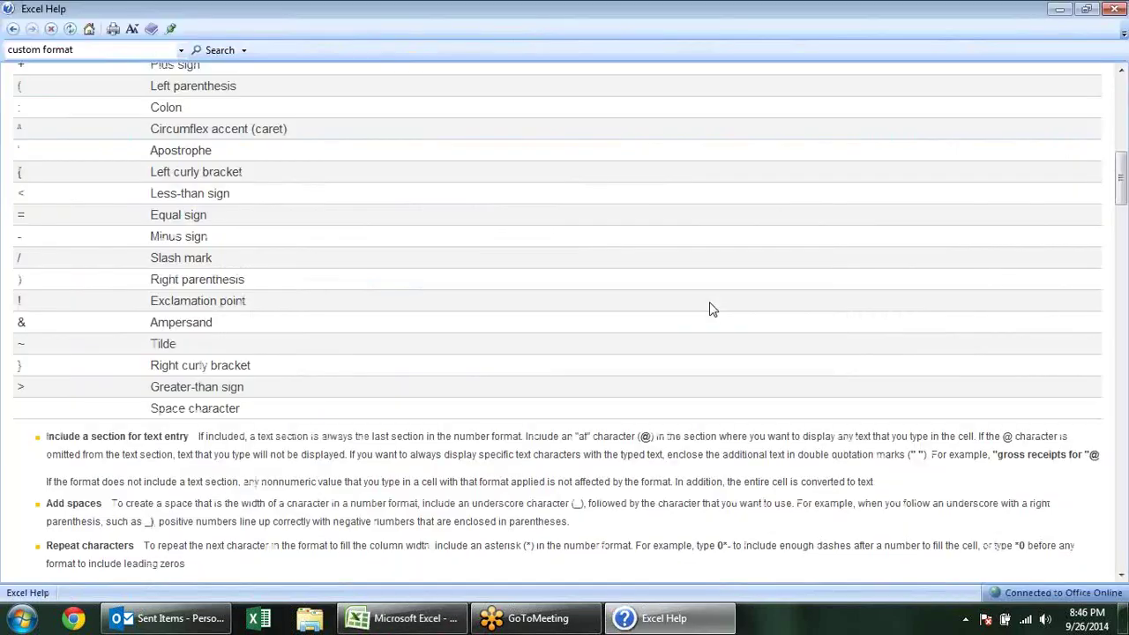
scroll(423, 315, up, 2)
scroll(424, 314, up, 10)
scroll(431, 322, down, 5)
scroll(437, 340, down, 5)
scroll(441, 344, down, 5)
scroll(339, 196, up, 1)
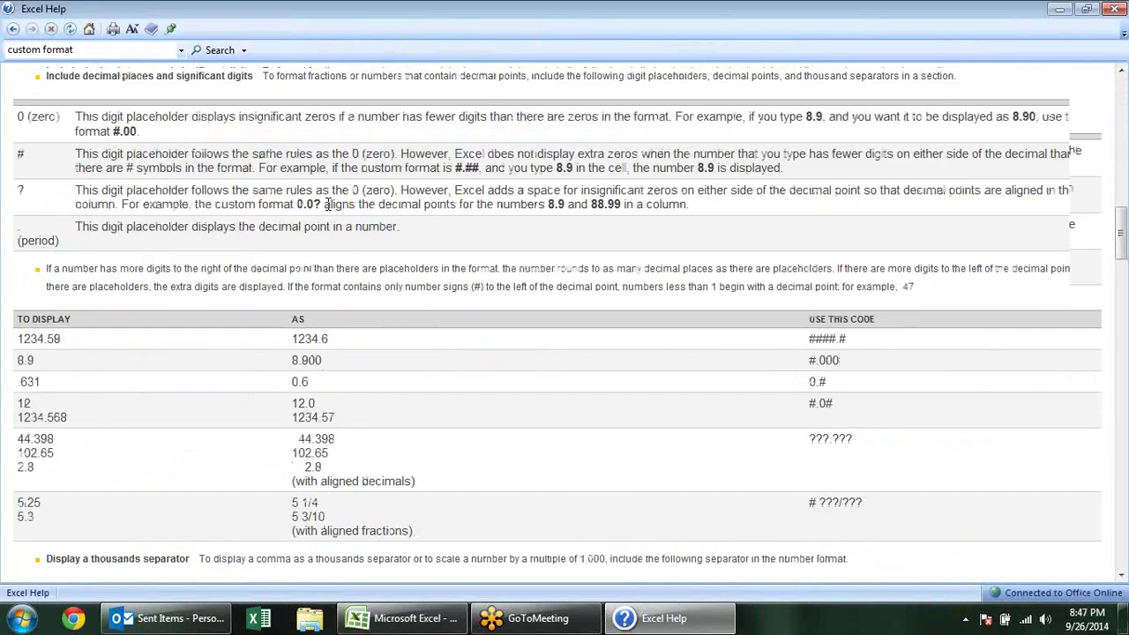
scroll(221, 252, up, 2)
scroll(419, 253, down, 5)
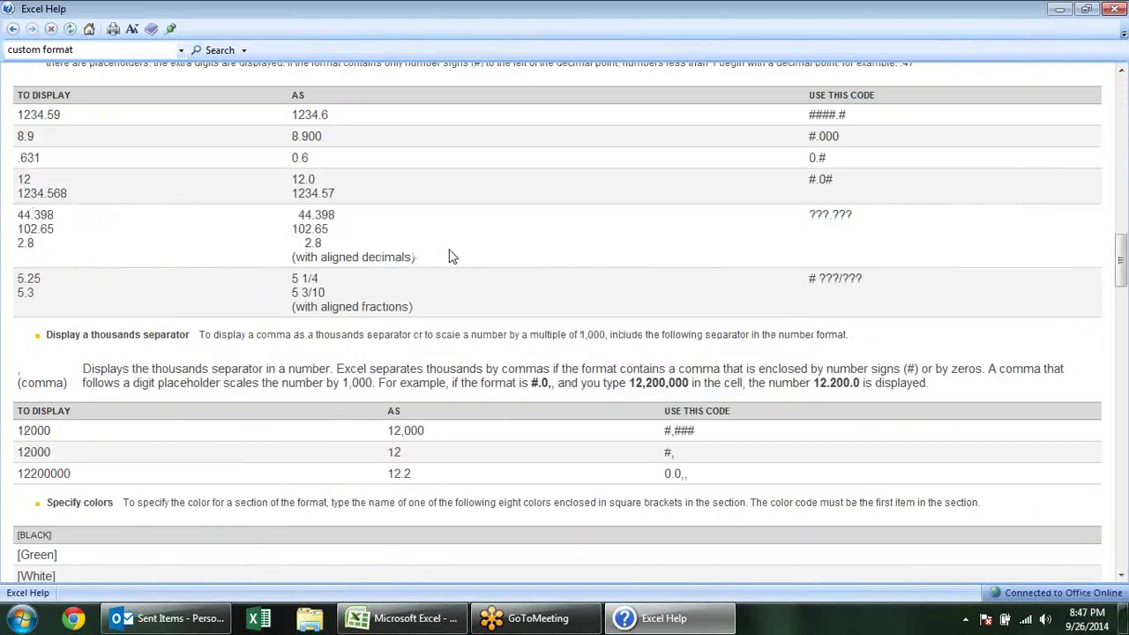
scroll(449, 253, up, 2)
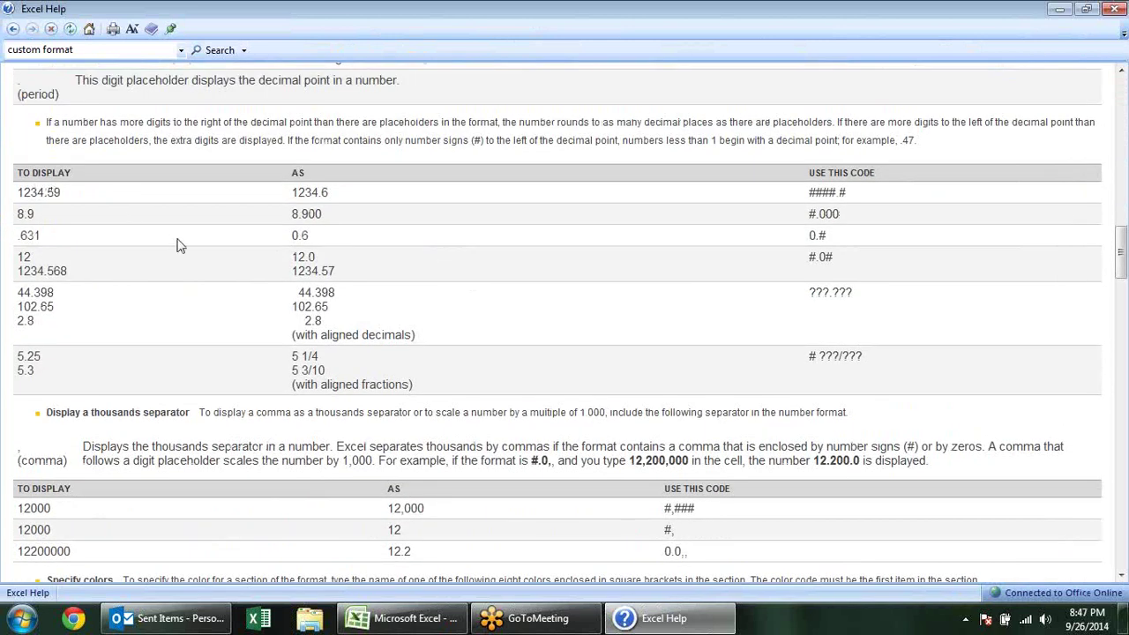
mouse_move(113, 196)
mouse_down()
mouse_move(395, 342)
mouse_move(431, 385)
mouse_up()
click(423, 277)
Step: Point out how ####.# displays 1234.59 as 1234.6
double_click(21, 192)
drag(289, 192, 339, 201)
click(445, 196)
drag(814, 201, 836, 206)
click(843, 194)
drag(846, 194, 838, 194)
click(722, 217)
Step: Point out how #.000 displays 8.9 as 8.900 with added zeros
drag(16, 218, 35, 217)
click(35, 218)
drag(302, 217, 327, 217)
click(813, 208)
drag(820, 214, 842, 214)
click(844, 222)
drag(820, 217, 843, 224)
click(608, 222)
drag(292, 235, 299, 236)
click(813, 238)
drag(816, 238, 826, 257)
click(827, 254)
double_click(821, 237)
click(792, 254)
drag(819, 214, 840, 214)
drag(326, 218, 302, 214)
click(354, 272)
double_click(298, 253)
click(30, 255)
double_click(31, 255)
double_click(304, 257)
click(324, 256)
drag(825, 258, 819, 260)
click(820, 262)
drag(827, 257, 806, 256)
mouse_move(825, 265)
mouse_down()
mouse_move(339, 267)
mouse_move(353, 273)
mouse_up()
drag(820, 263, 838, 262)
Step: In Excel Help, study the #.0# and 1234.568 examples in the format code table
click(311, 257)
double_click(825, 258)
drag(47, 272, 75, 274)
click(306, 276)
drag(821, 256, 832, 255)
drag(818, 265, 839, 254)
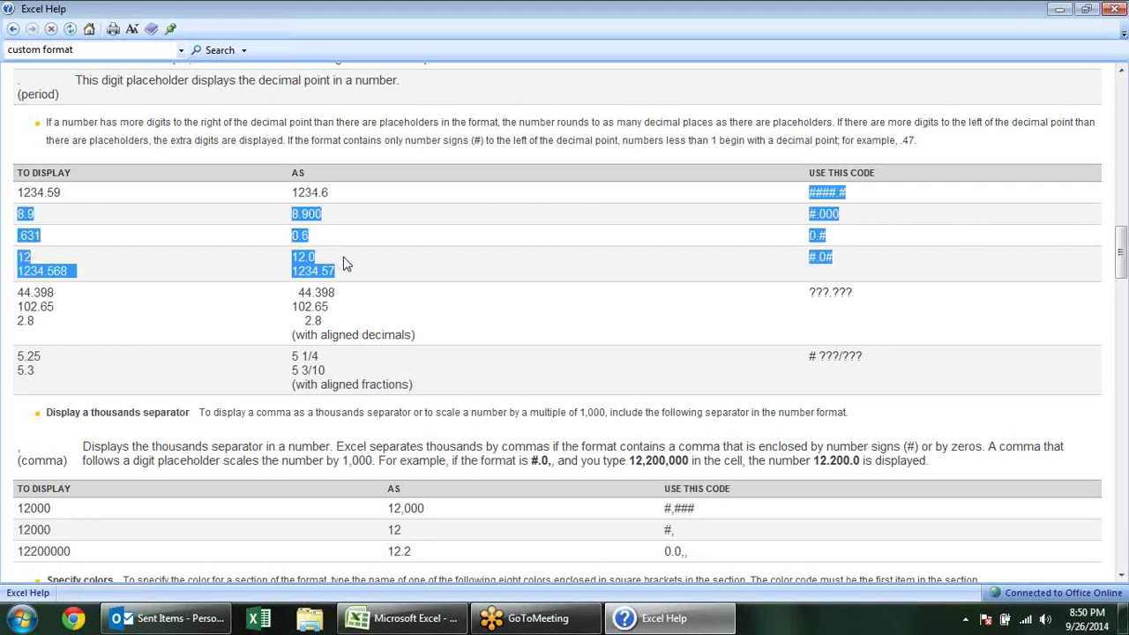
click(827, 254)
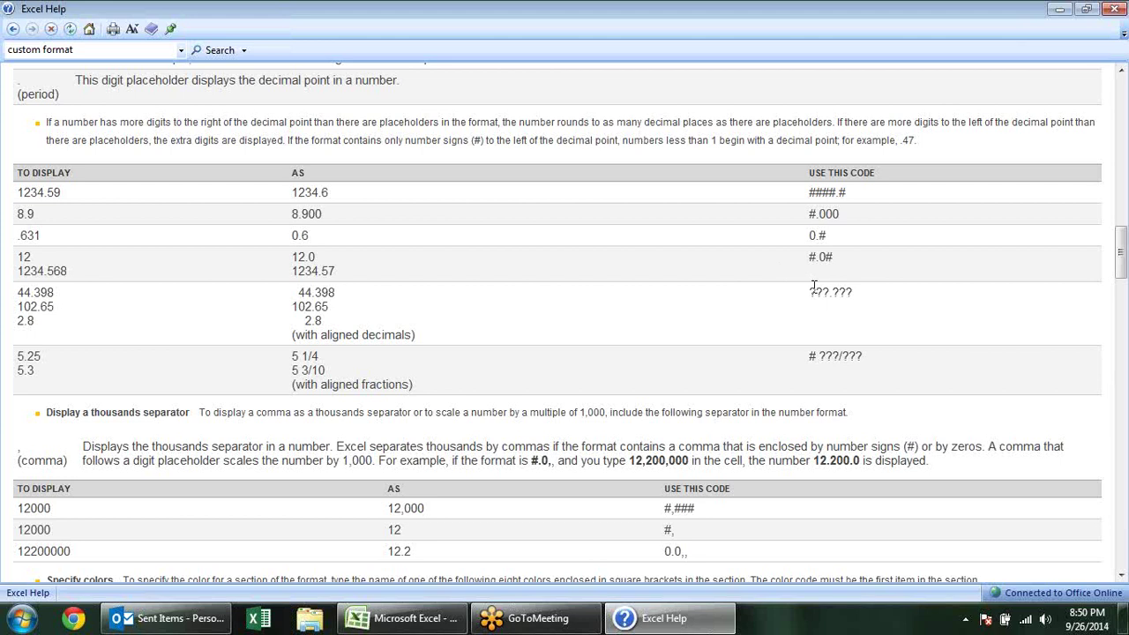
Step: Copy the ???.??? example values 44.398 and 102.65 from Help and return to the workbook
drag(813, 287, 825, 288)
drag(833, 292, 846, 294)
click(390, 323)
mouse_move(16, 292)
mouse_down()
mouse_move(54, 308)
mouse_move(16, 321)
mouse_up()
click(66, 303)
drag(24, 292, 55, 309)
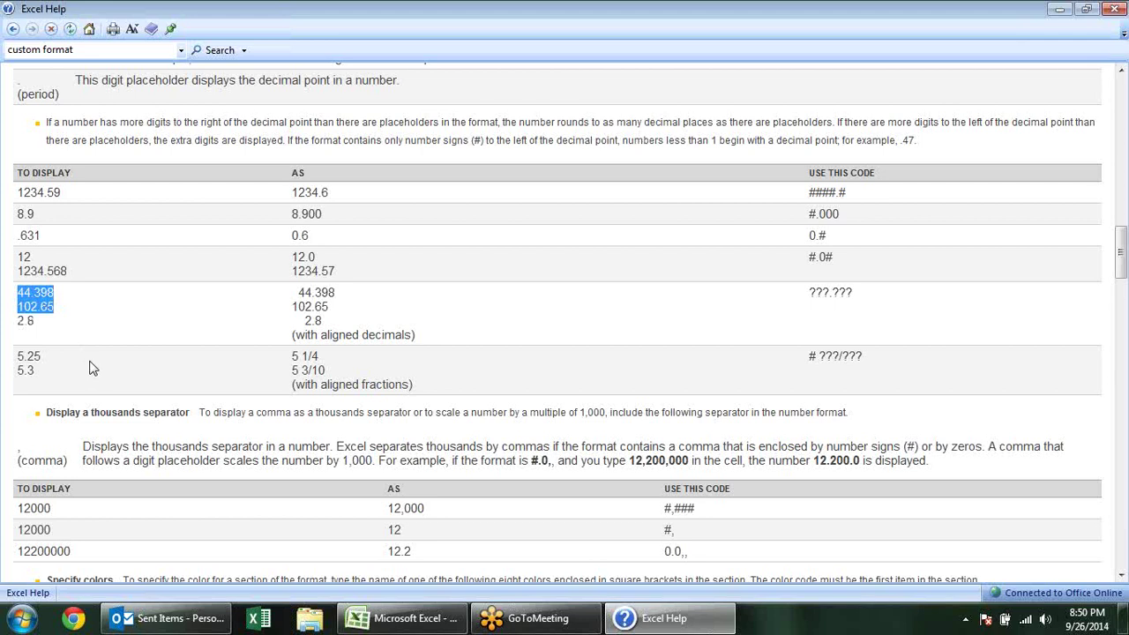
key(alt+Tab)
click(404, 265)
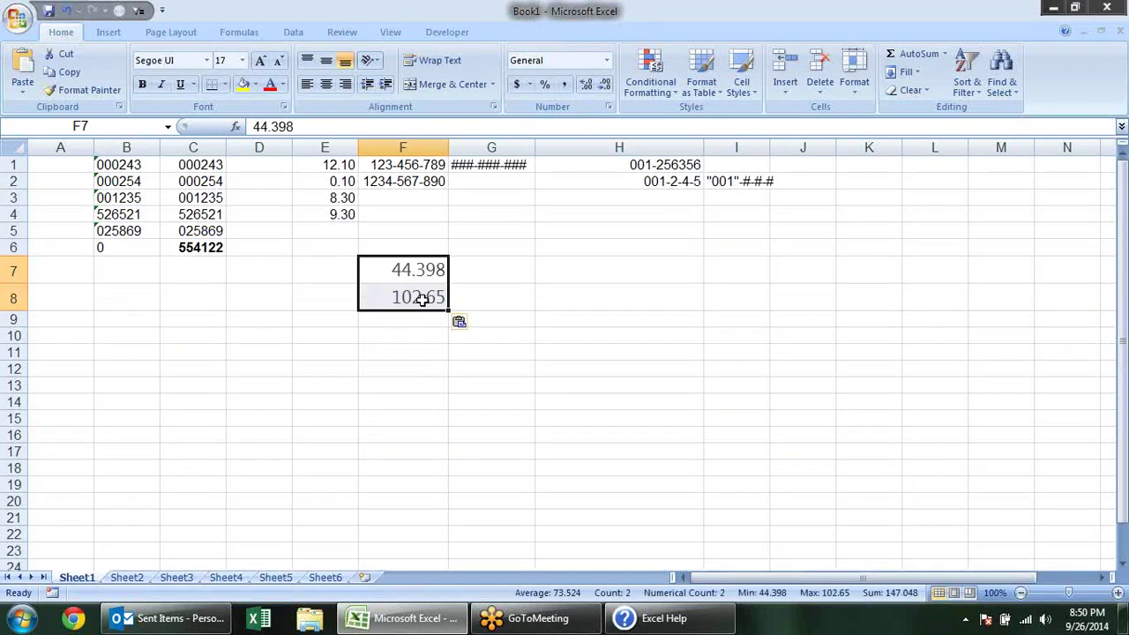
Step: Enter 2.8 in F9 and give it F8's larger font with Format Painter
click(423, 323)
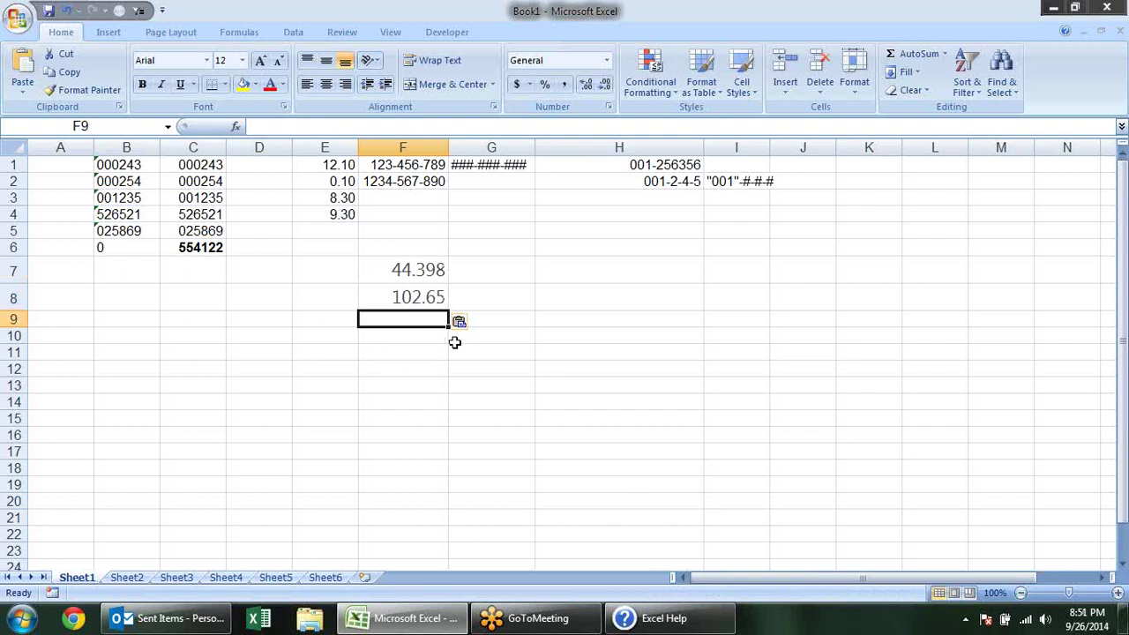
key(alt+Tab)
key(alt+Tab)
text(2)
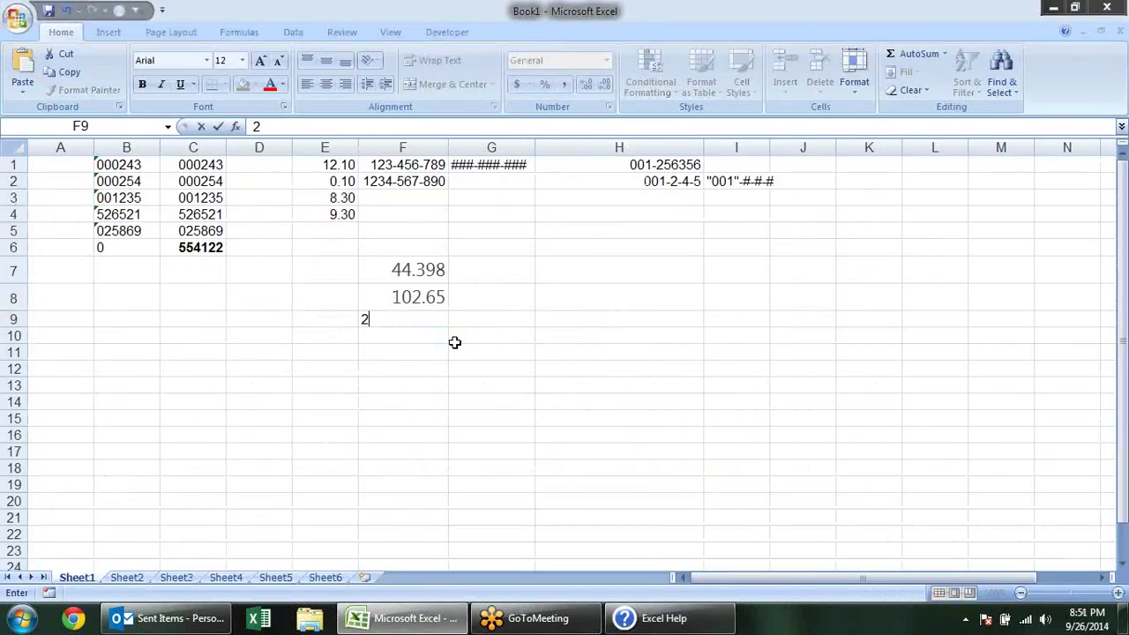
text(.8)
key(Return)
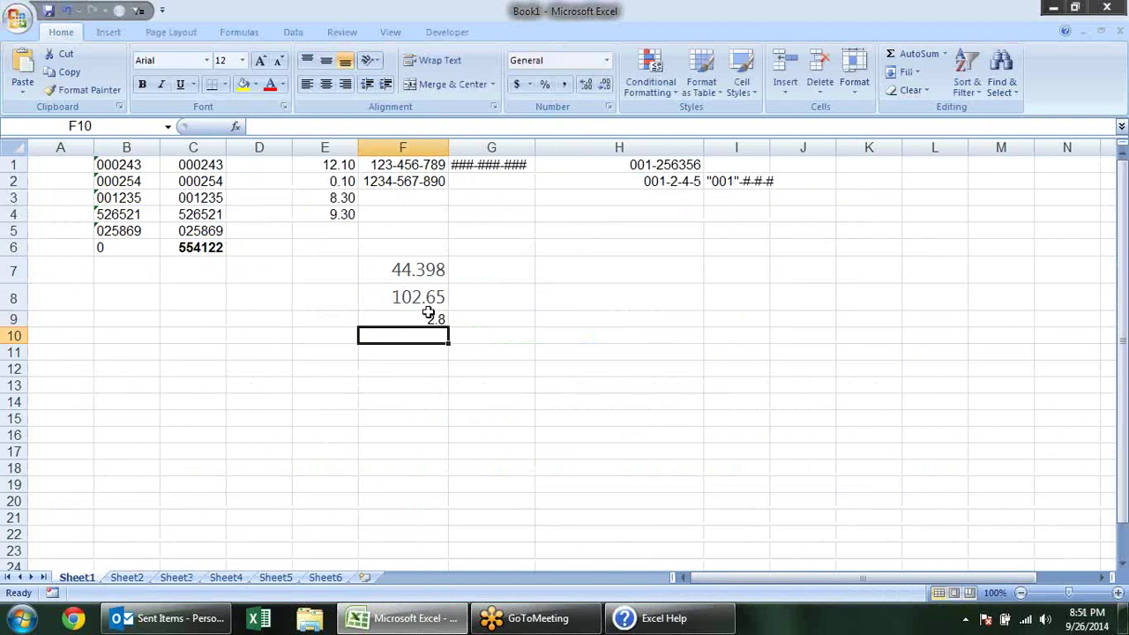
click(413, 298)
click(89, 90)
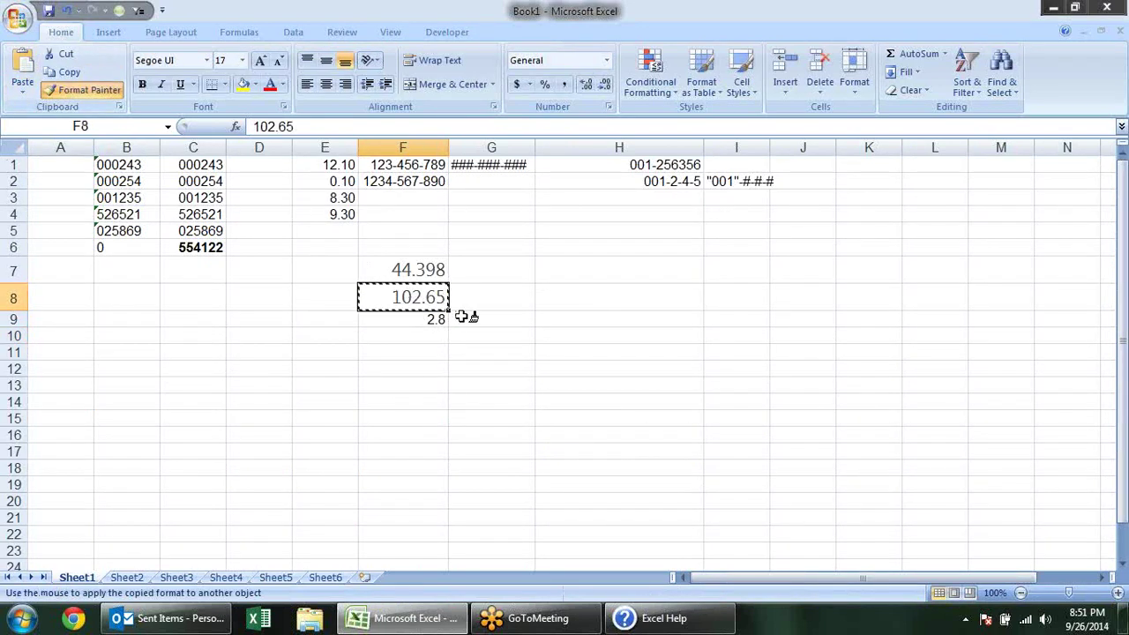
click(416, 322)
Step: Carry the F7:F9 formatting over to G7:G9 with Format Painter
click(510, 324)
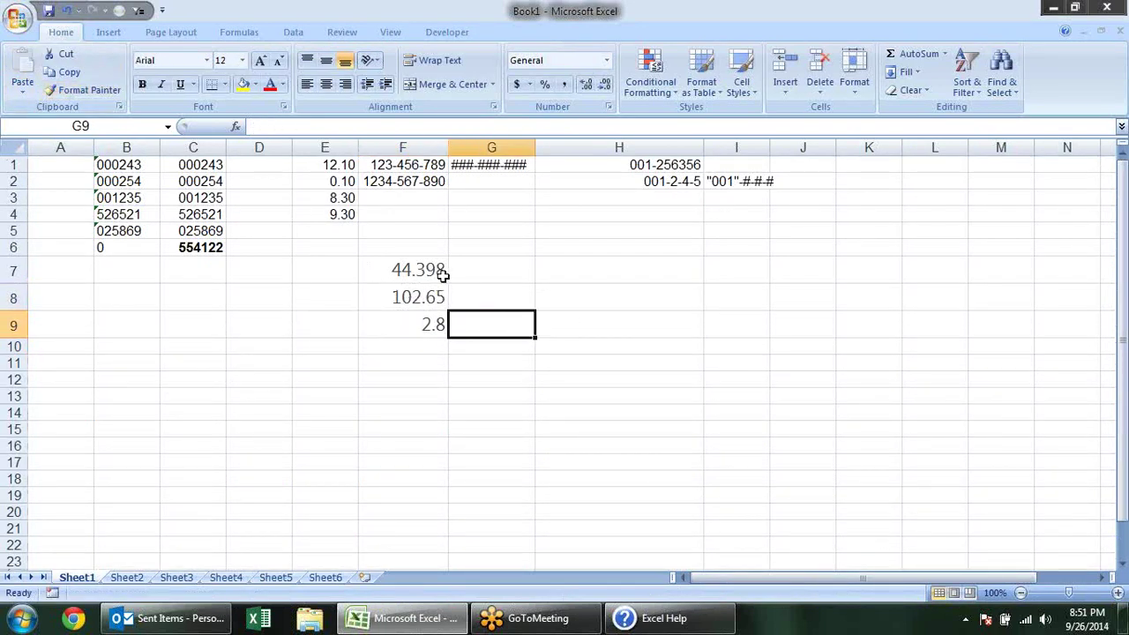
drag(434, 269, 433, 324)
click(88, 90)
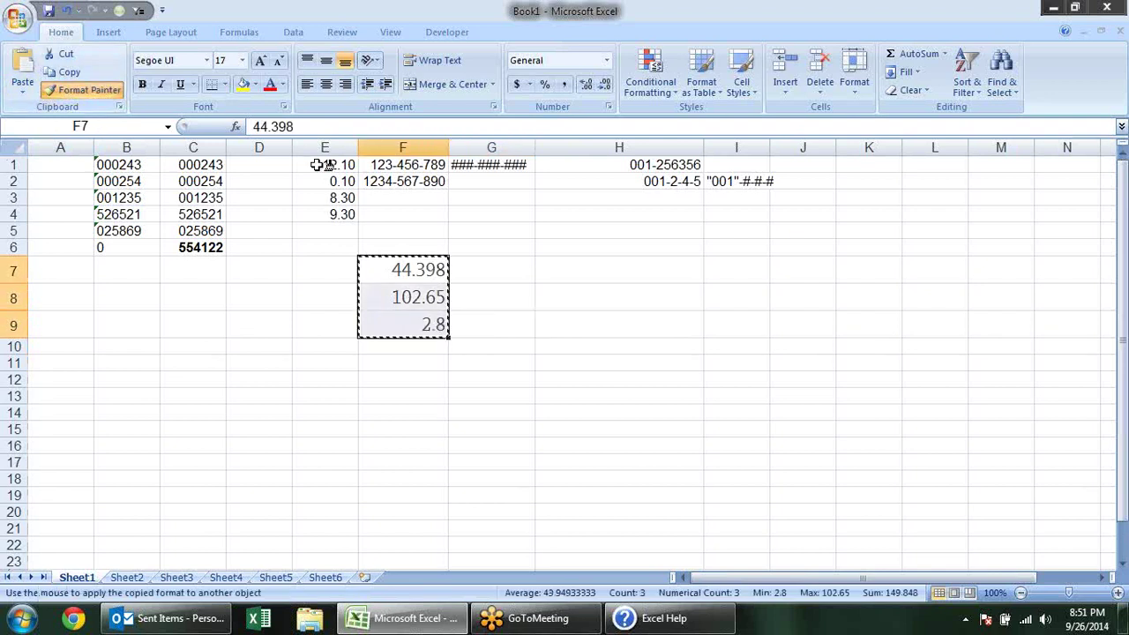
drag(520, 281, 524, 337)
click(589, 357)
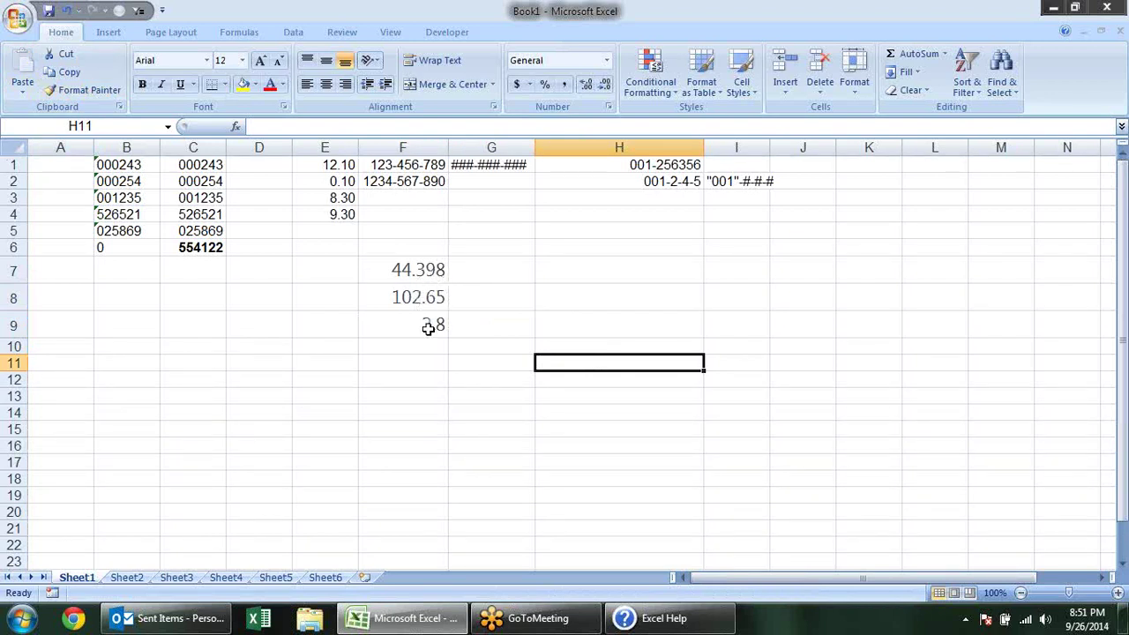
Step: Widen column G slightly beside the F7:F9 values
click(504, 270)
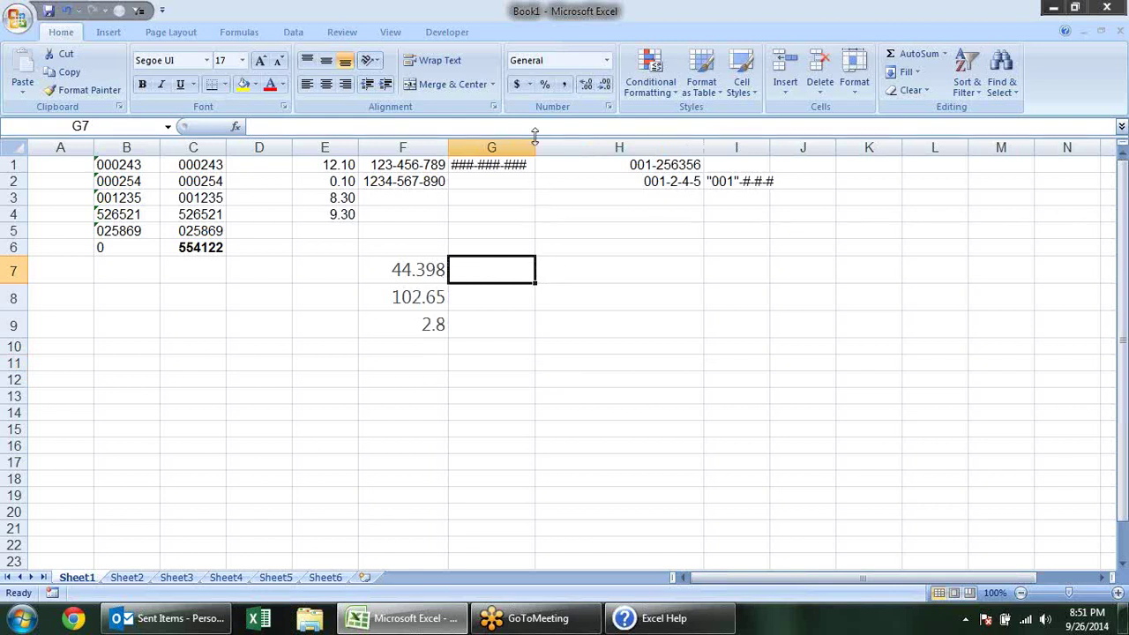
drag(536, 148, 553, 150)
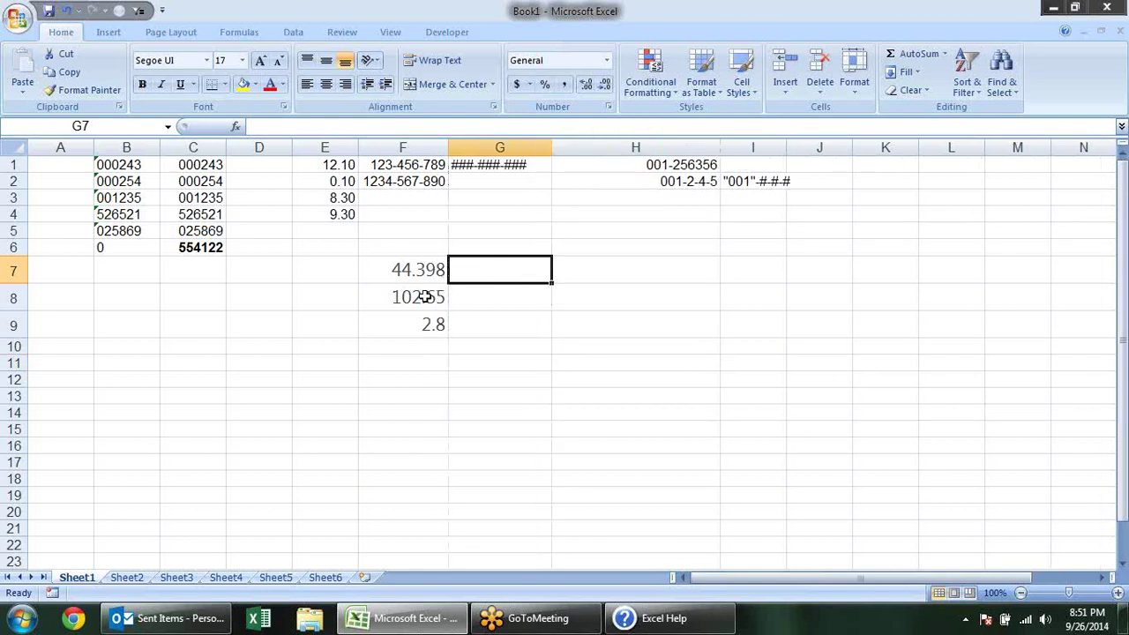
click(411, 275)
click(424, 297)
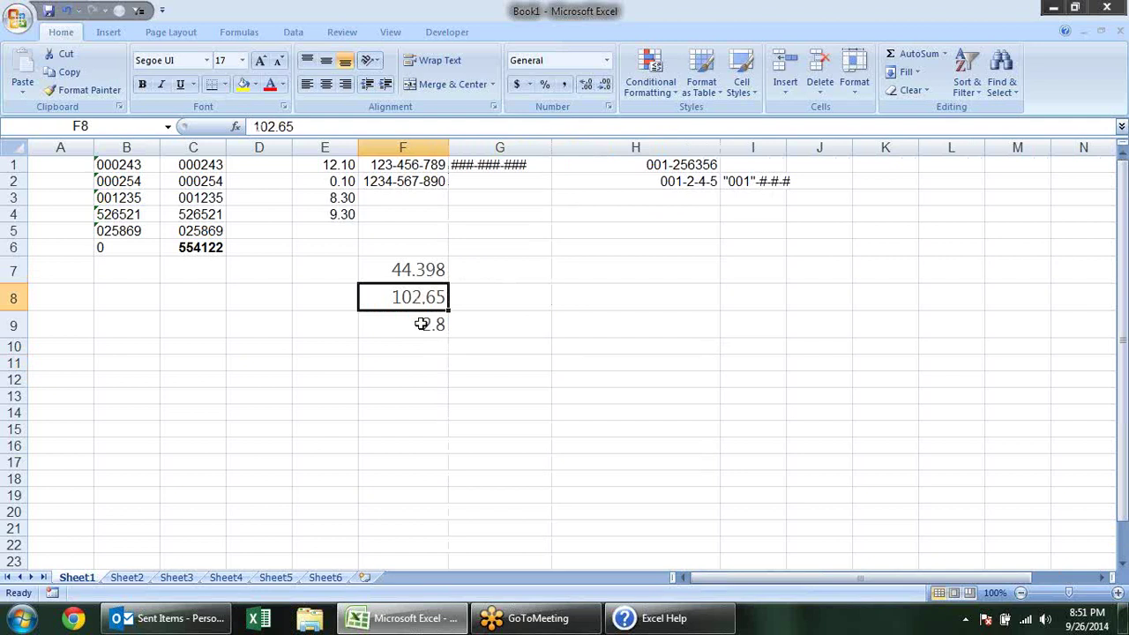
click(427, 323)
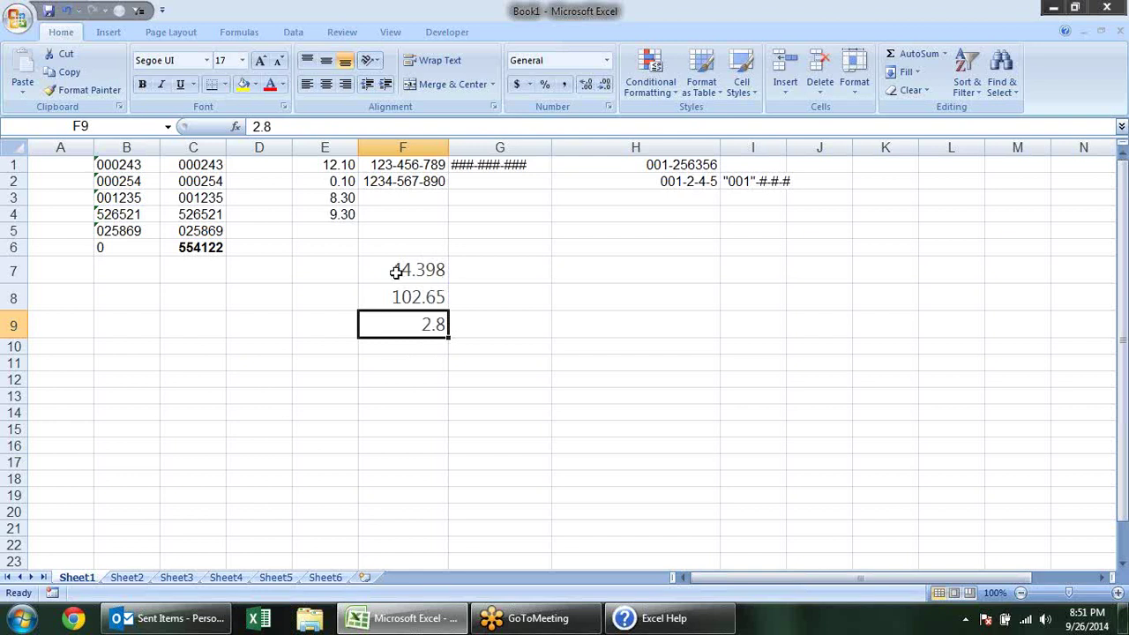
Step: Type the label ???.??? in H7 and center it in the cell
click(580, 274)
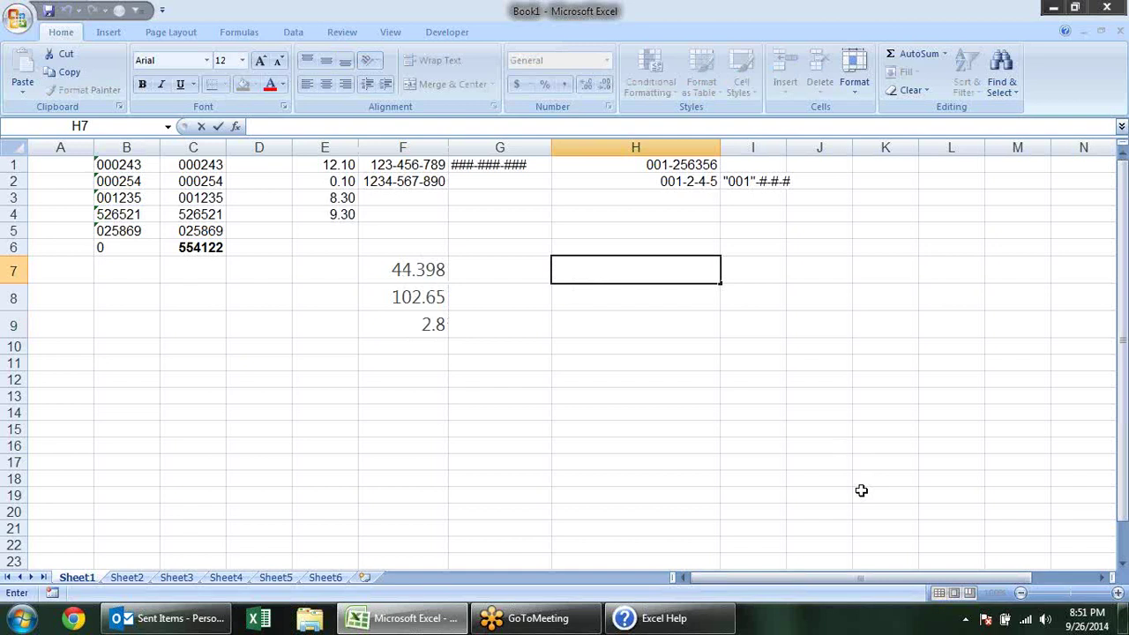
text(???.)
text(???)
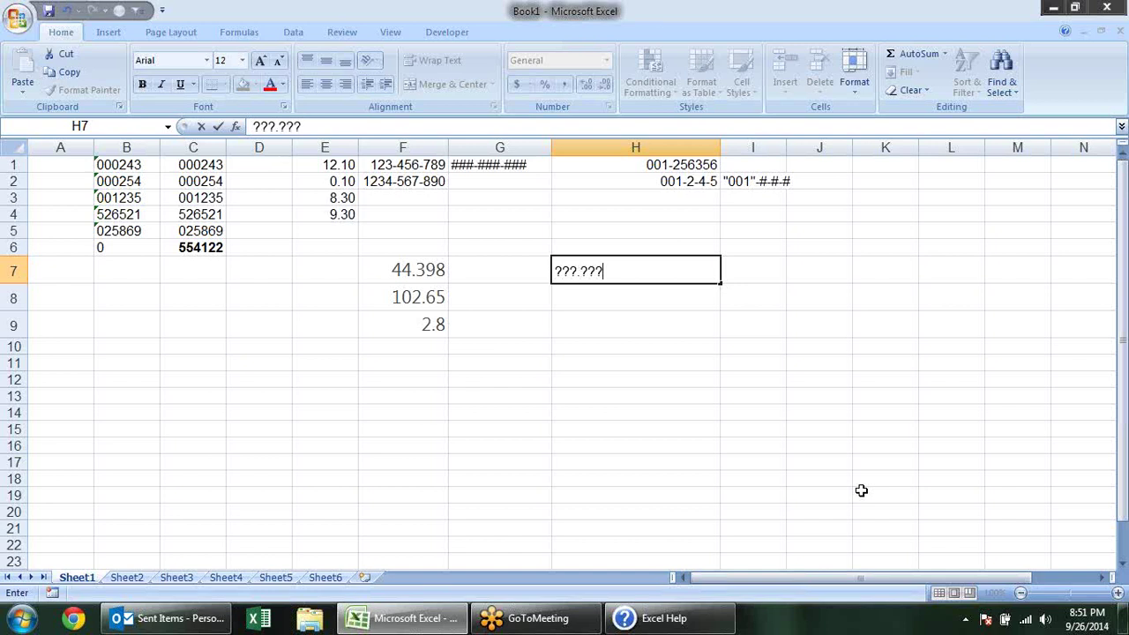
key(Return)
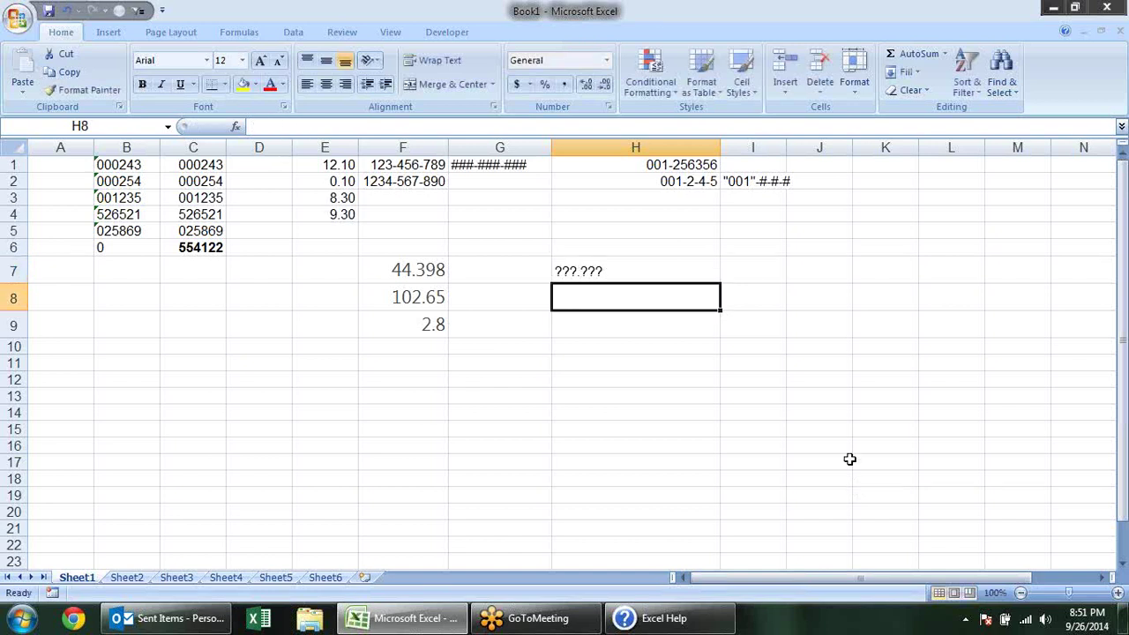
key(Up)
key(Up)
click(599, 267)
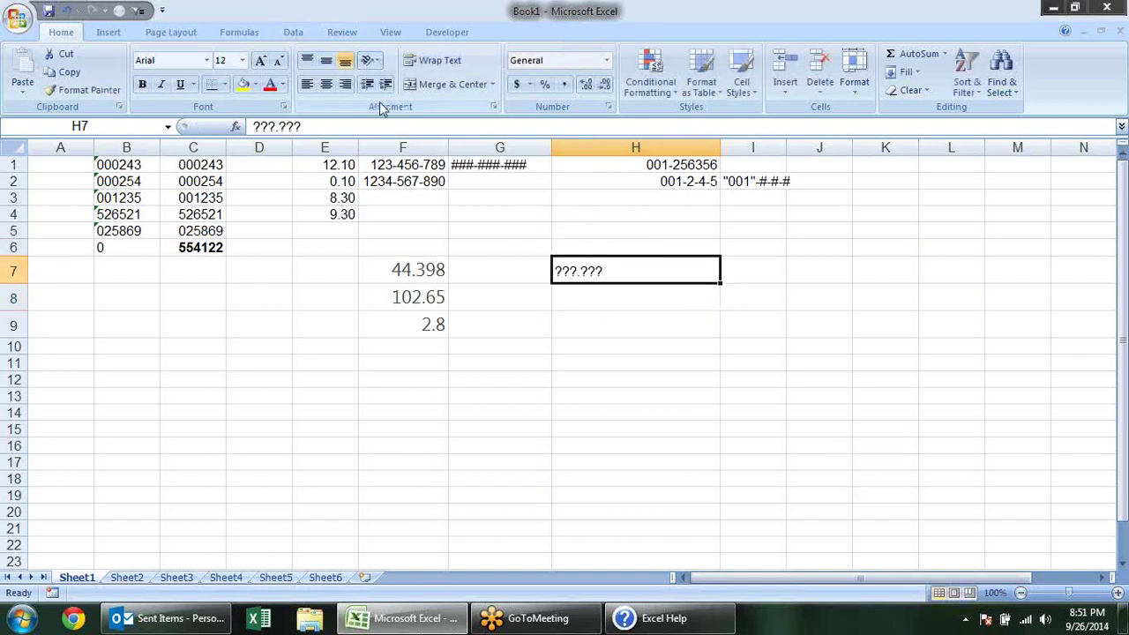
click(326, 84)
Step: Inspect the whole-number and decimal digits of 44.398 in F7 without changing it
double_click(371, 270)
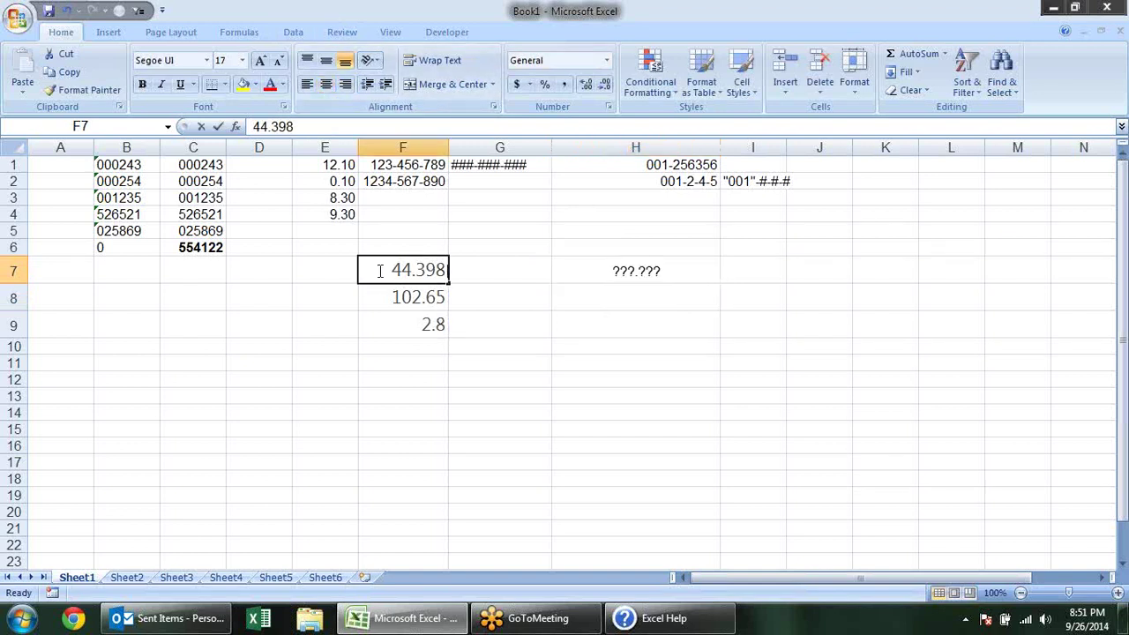
drag(368, 269, 414, 269)
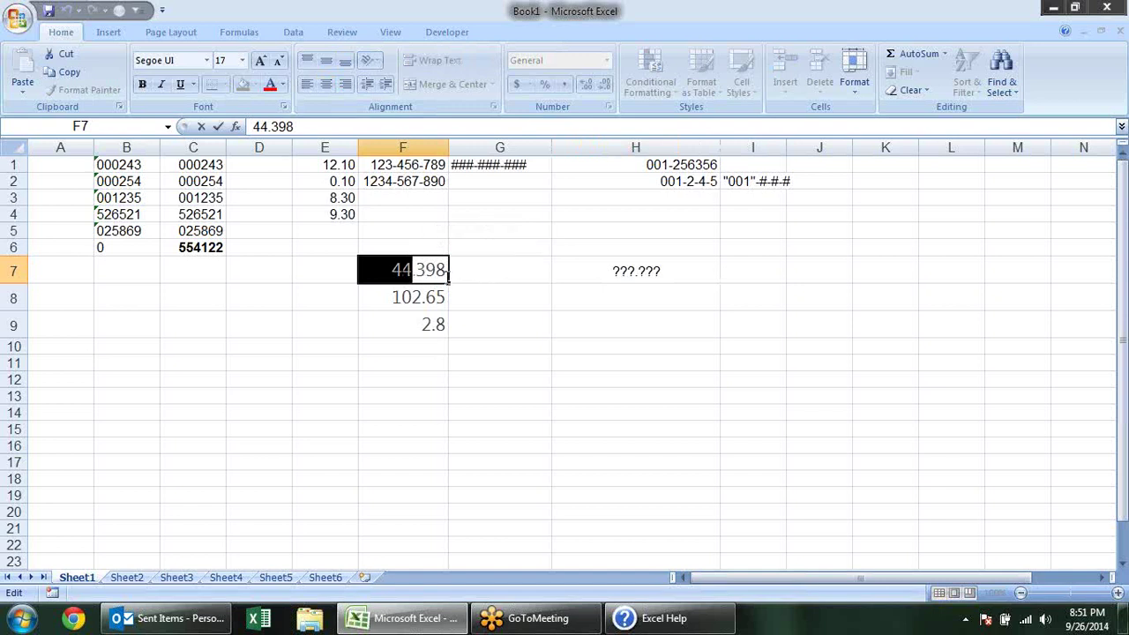
drag(416, 269, 444, 270)
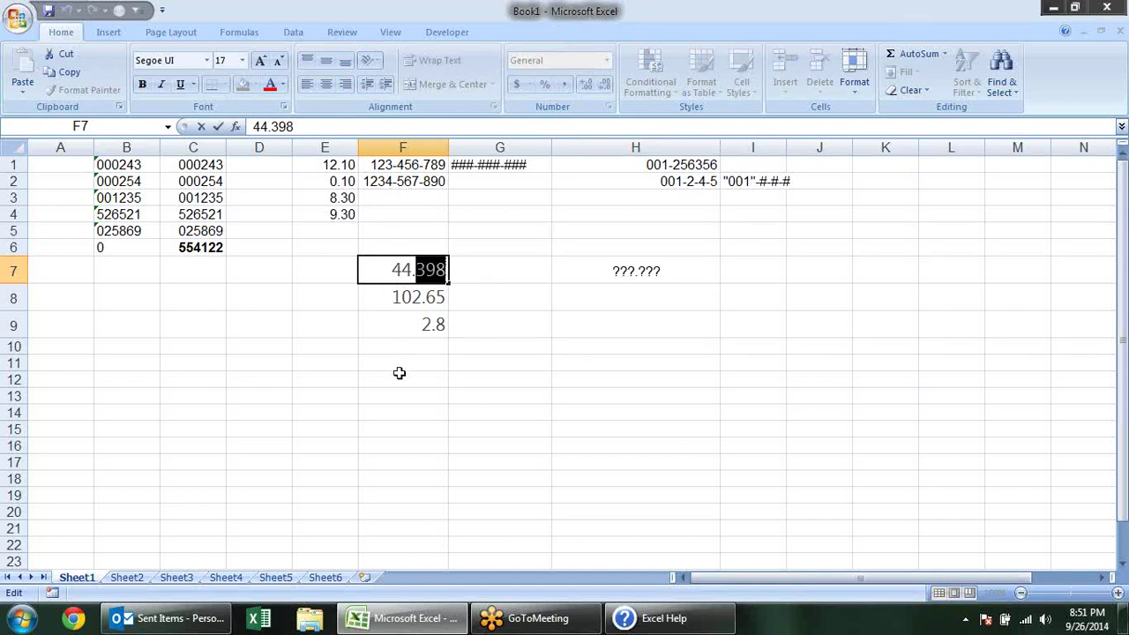
drag(381, 271, 449, 270)
key(Return)
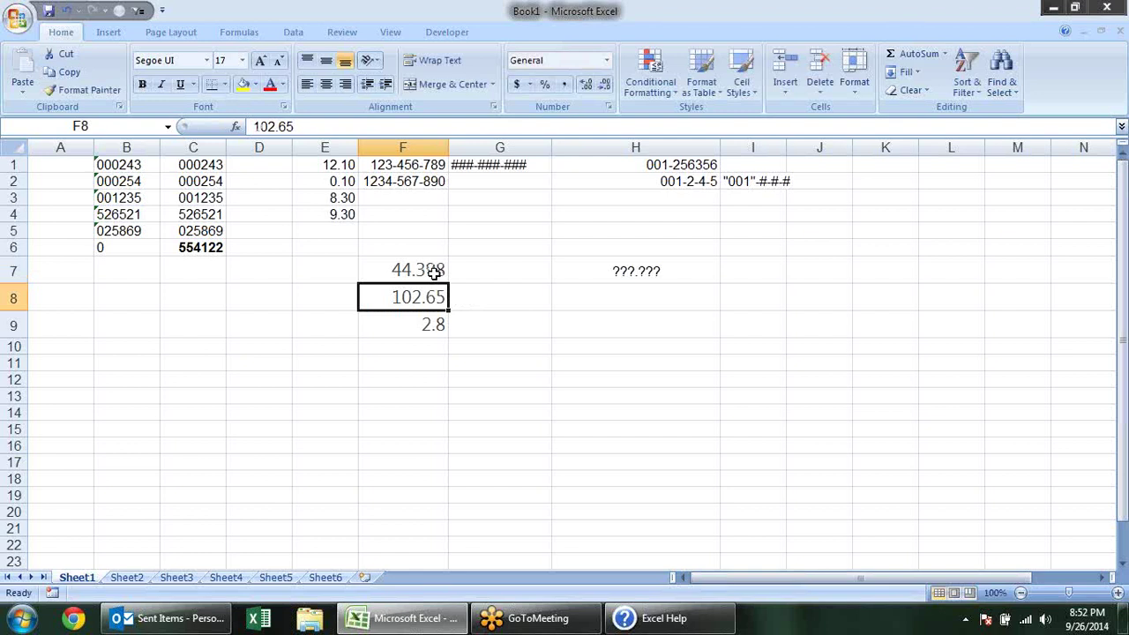
Step: Copy 44.398, 102.65 and 2.8 from F7:F9 and pick G7 as the destination
drag(434, 272, 432, 325)
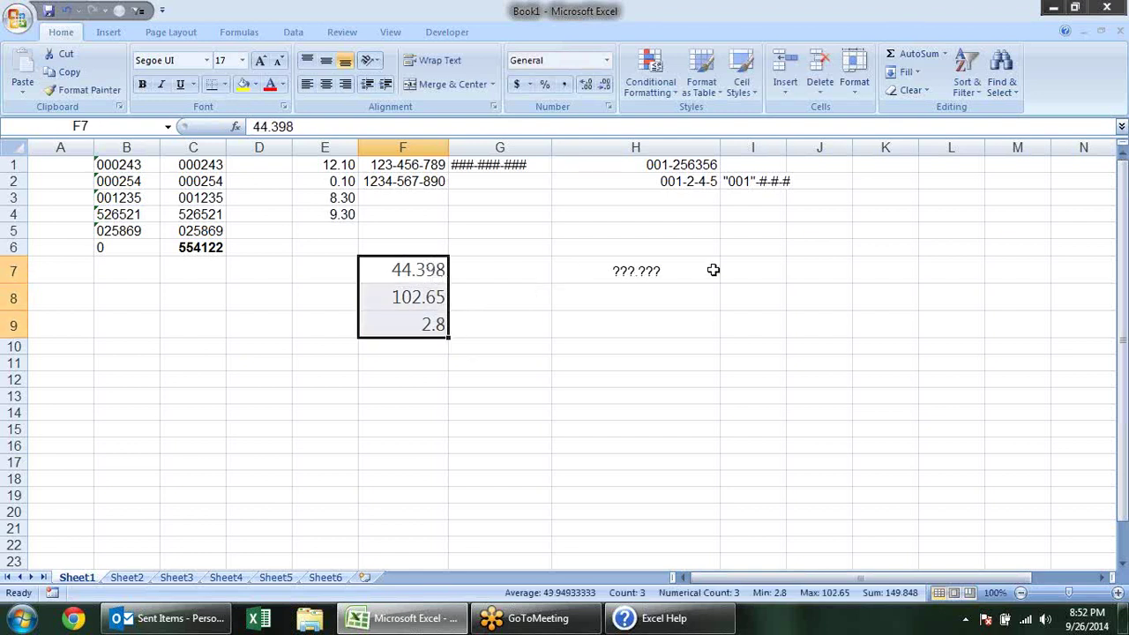
click(658, 271)
double_click(658, 271)
drag(660, 271, 611, 271)
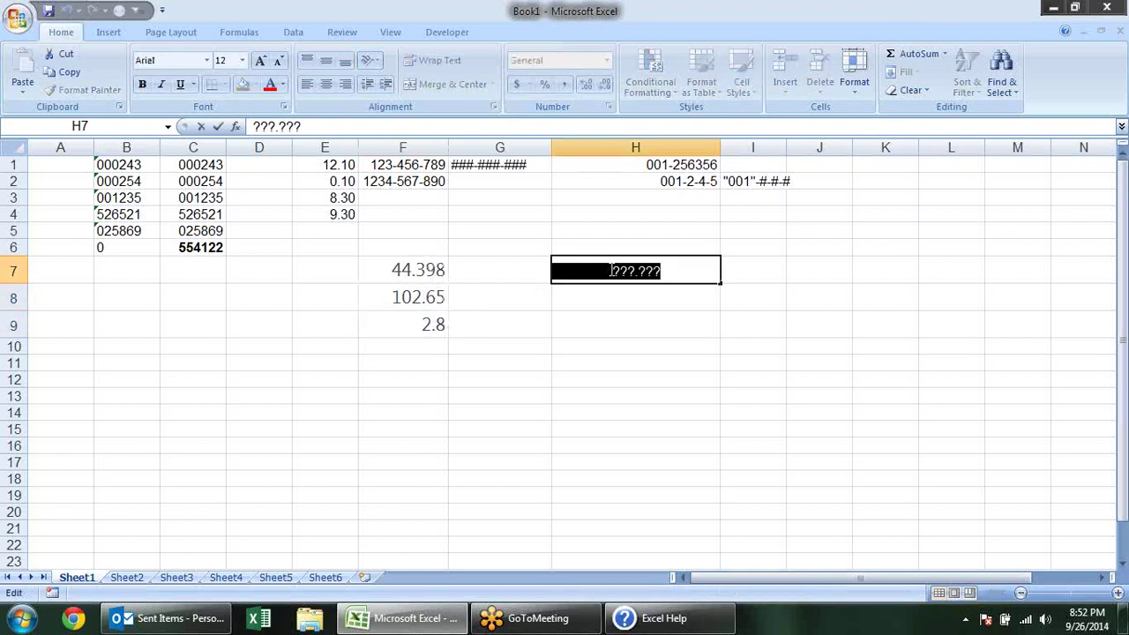
key(Escape)
drag(411, 277, 459, 315)
key(ctrl+c)
click(494, 278)
Step: Paste the three numbers into G7:G9
key(Return)
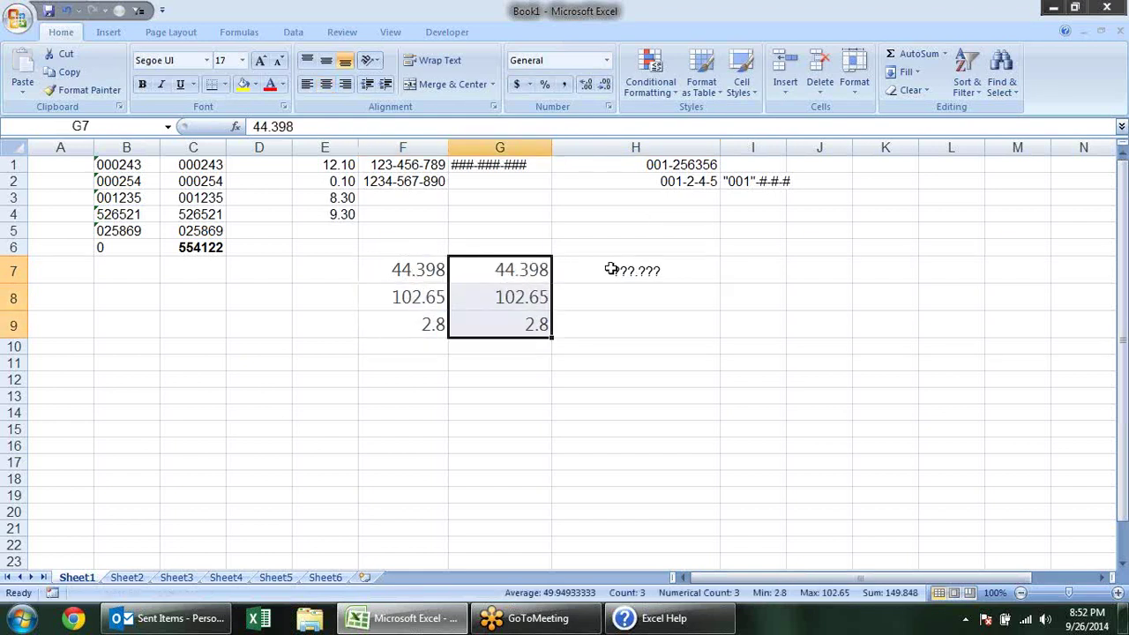
click(611, 269)
double_click(664, 271)
mouse_move(664, 271)
mouse_down()
mouse_move(582, 267)
mouse_move(534, 323)
mouse_up()
Step: Give G7:G9 the custom format ???.??? and check the aligned 102.65 in G8
key(ctrl+1)
click(589, 315)
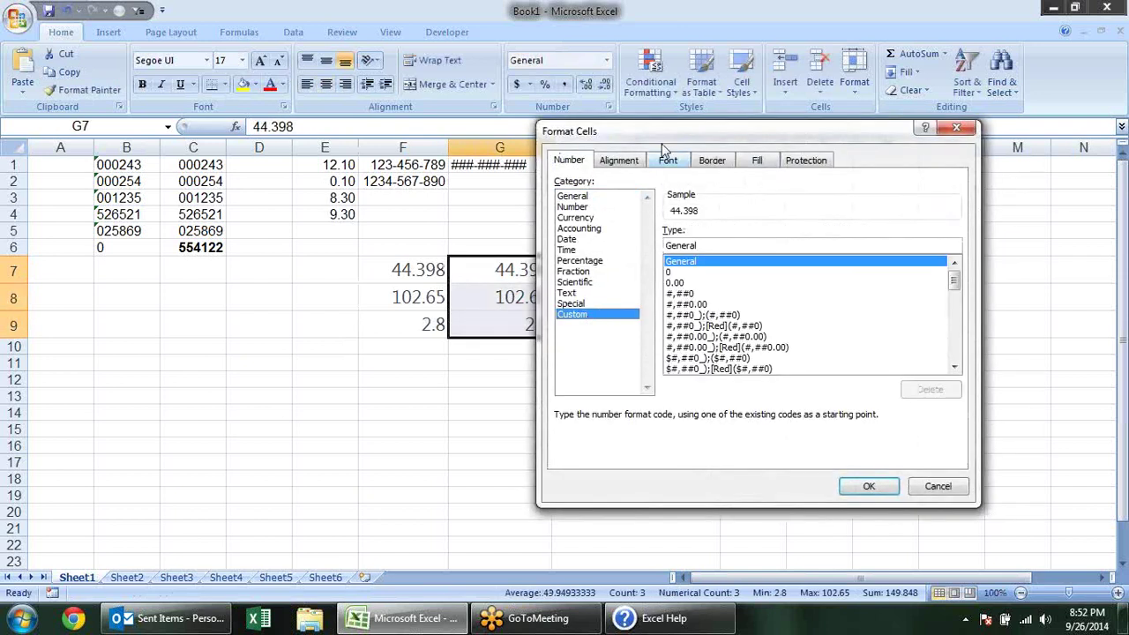
drag(663, 134, 805, 152)
drag(852, 261, 699, 261)
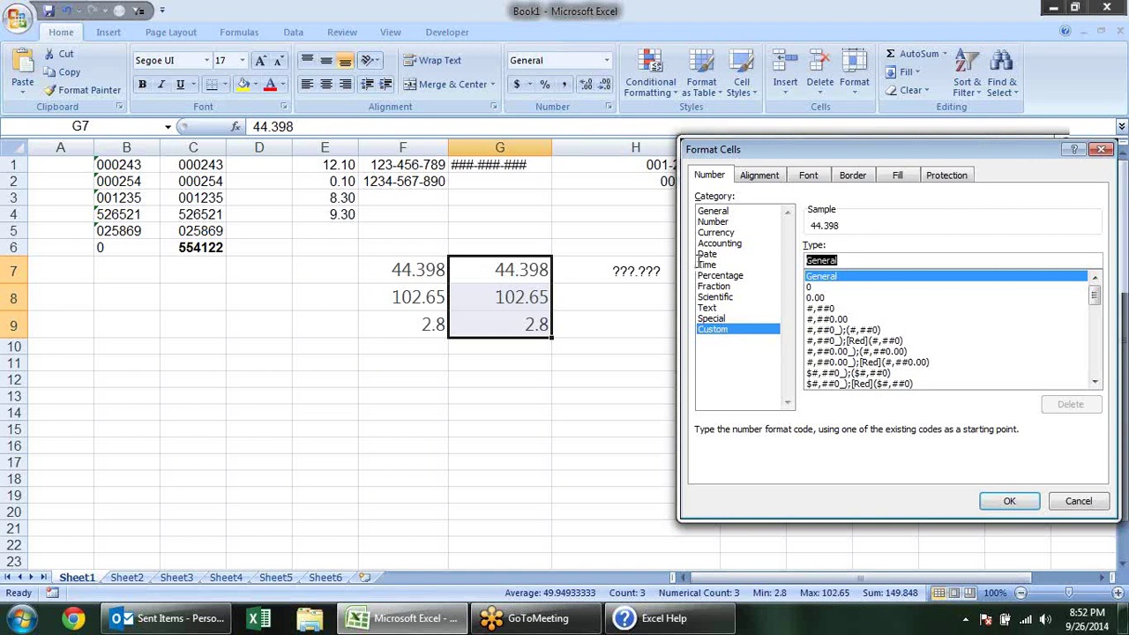
text(???.)
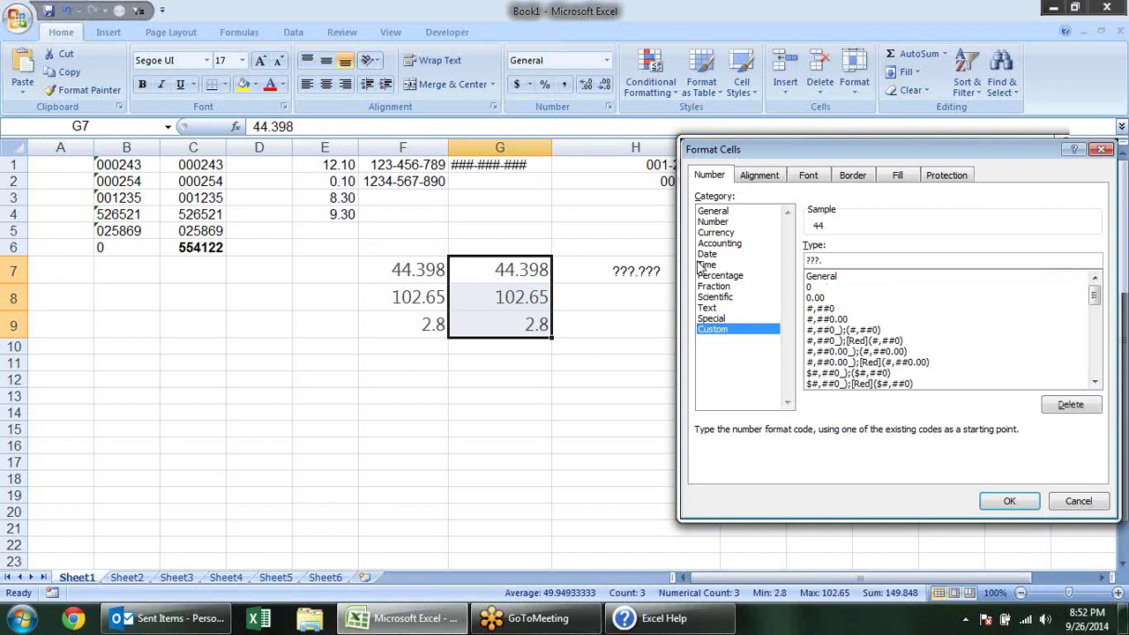
text(???)
click(987, 505)
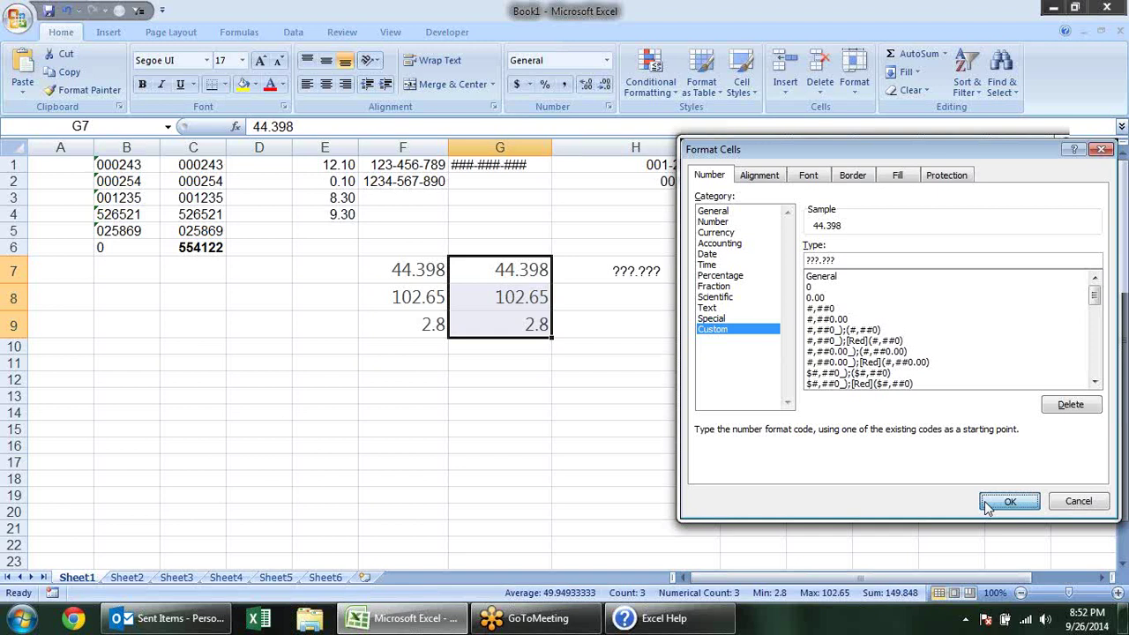
click(671, 307)
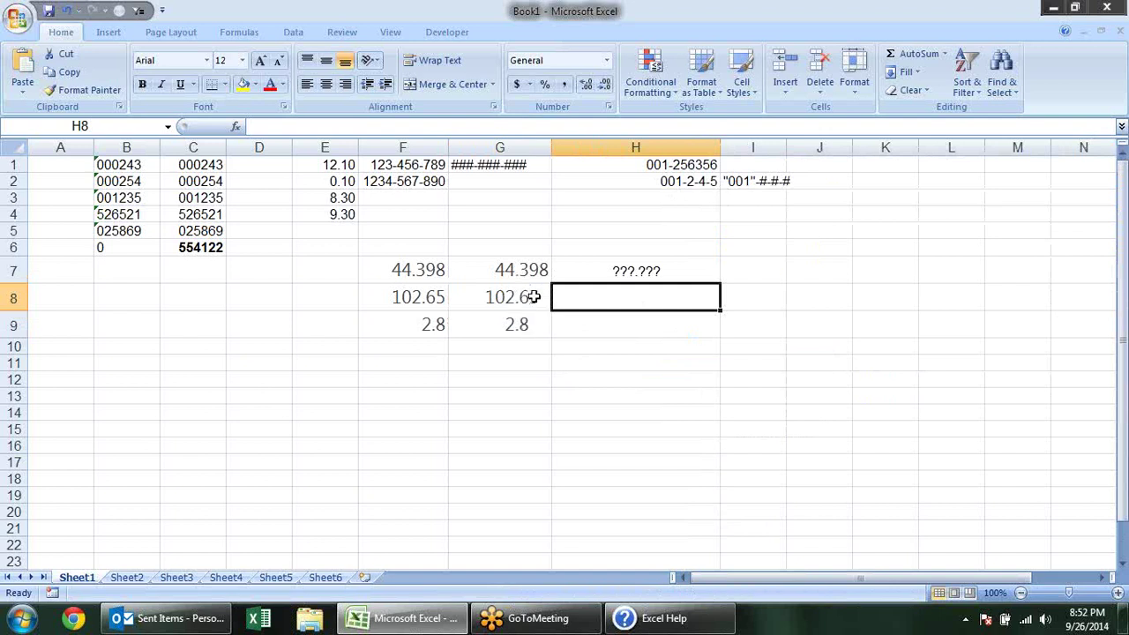
double_click(534, 297)
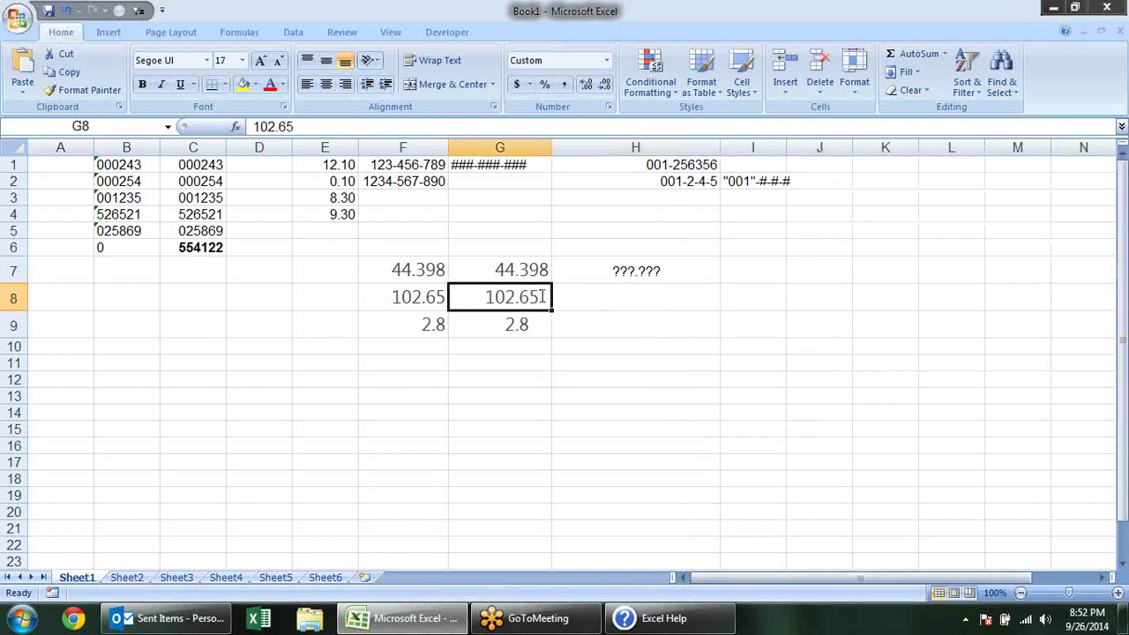
click(588, 317)
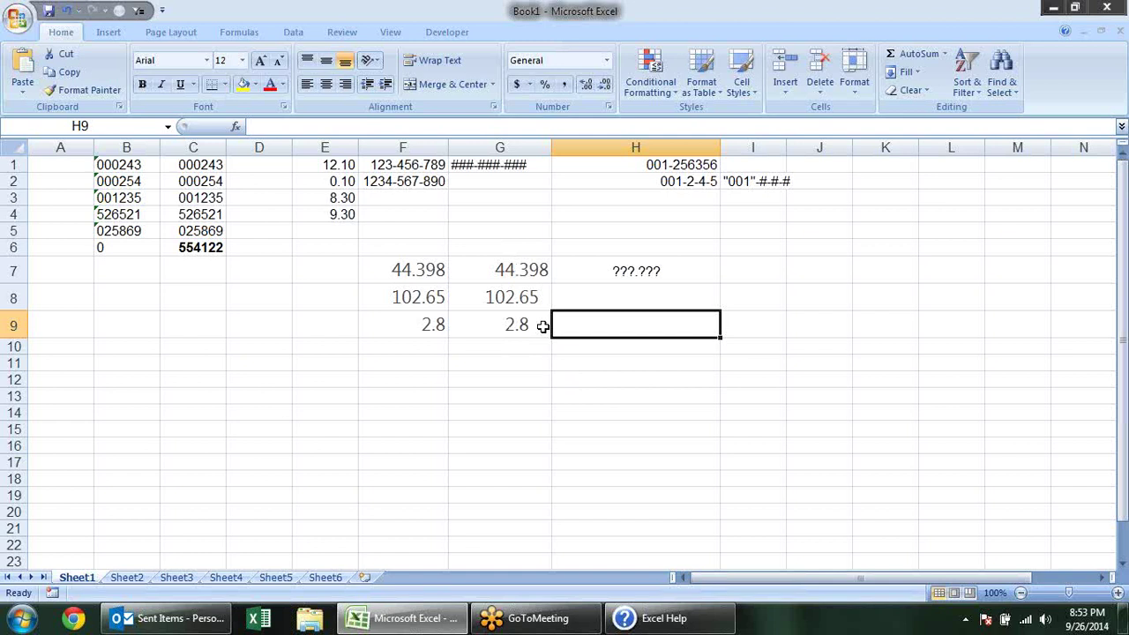
Step: Review the help article's aligned-decimal ???.??? and fraction # ???/??? examples, then scroll toward thousands separators
key(alt+Tab)
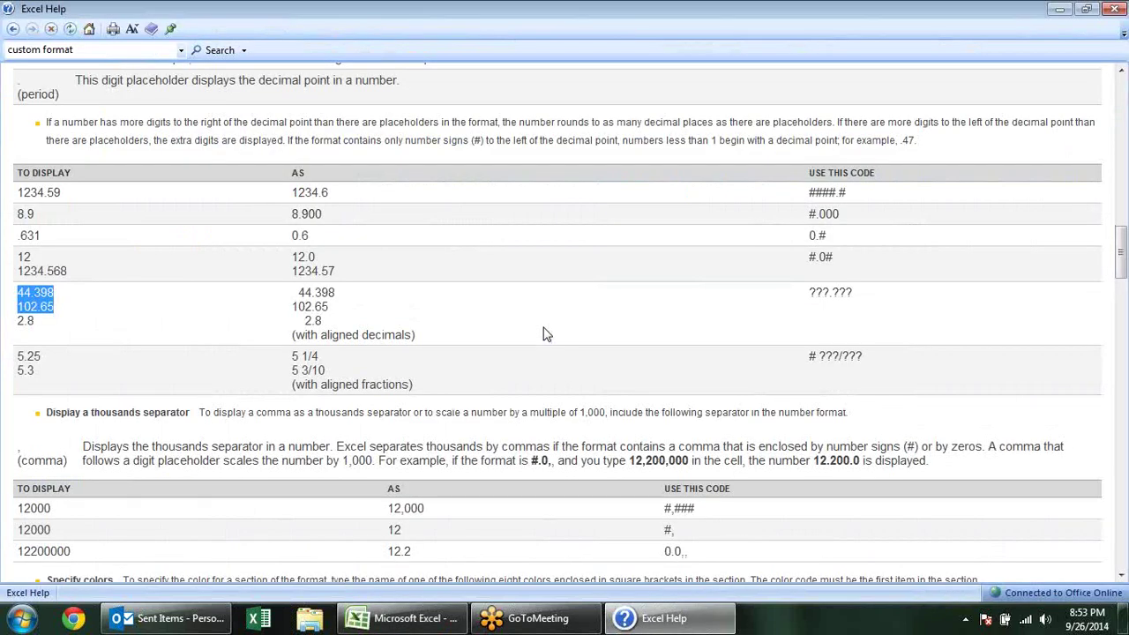
click(539, 340)
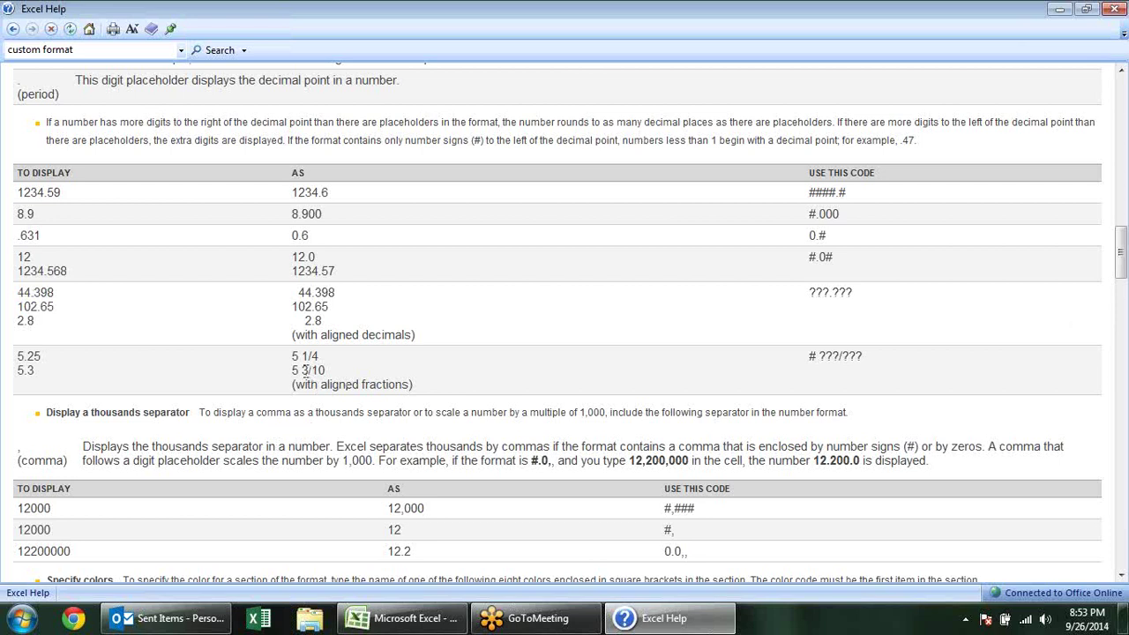
drag(294, 385, 410, 388)
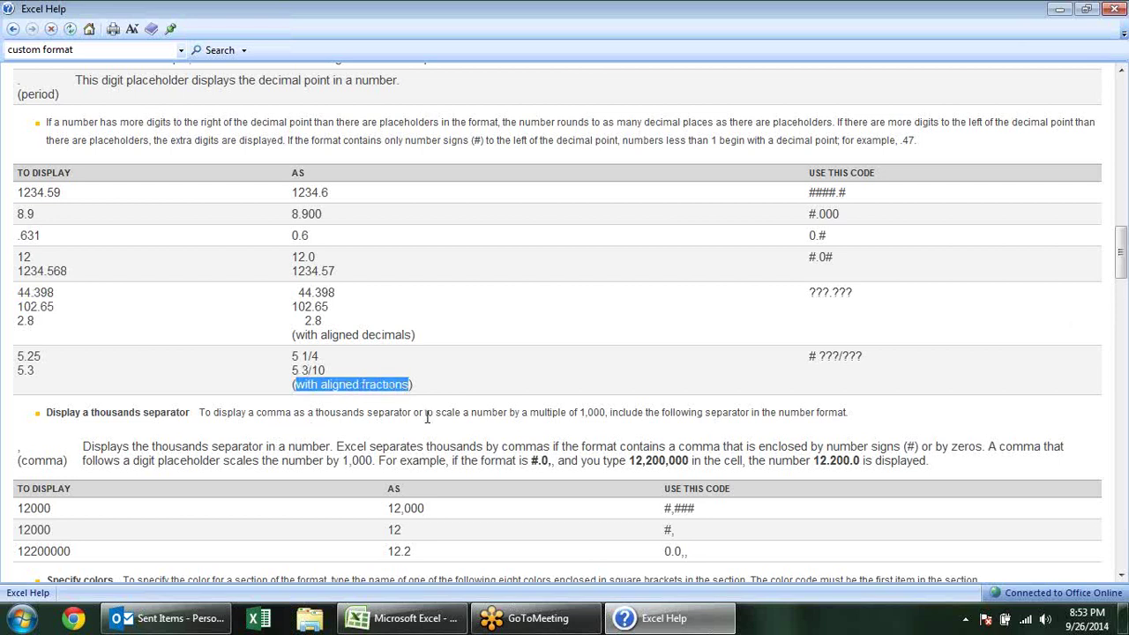
drag(317, 292, 308, 370)
click(309, 370)
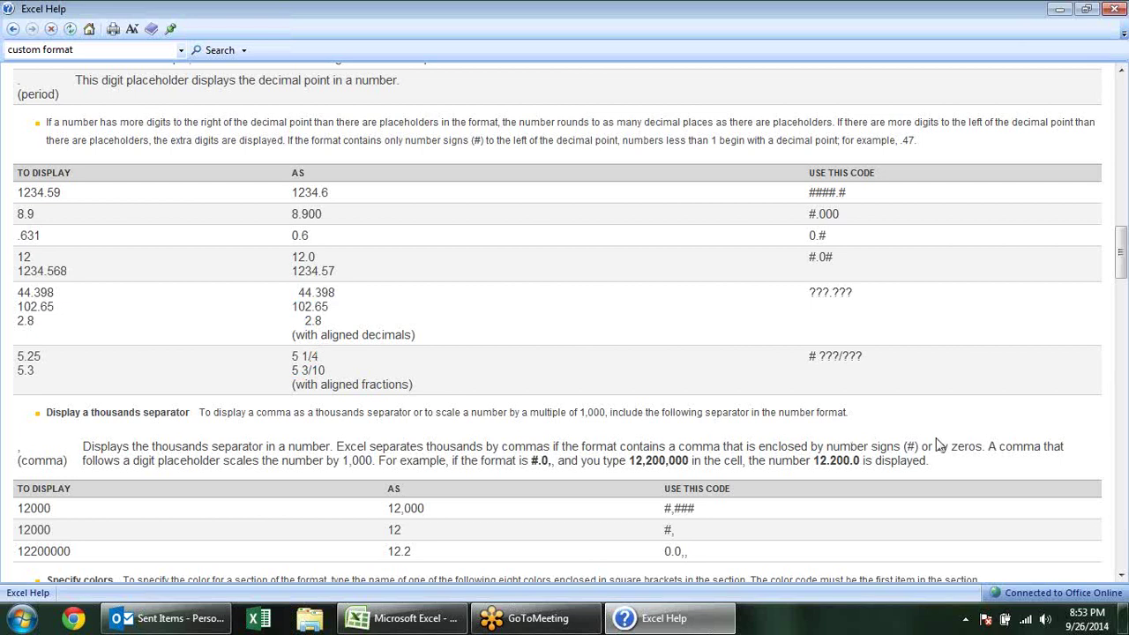
drag(809, 355, 870, 359)
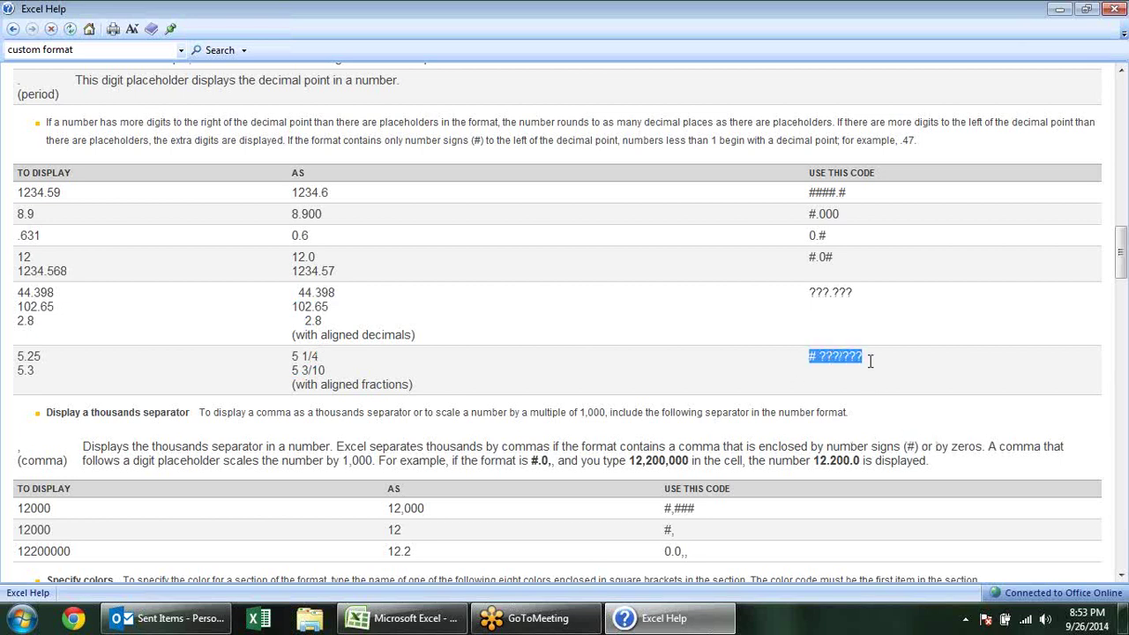
click(779, 385)
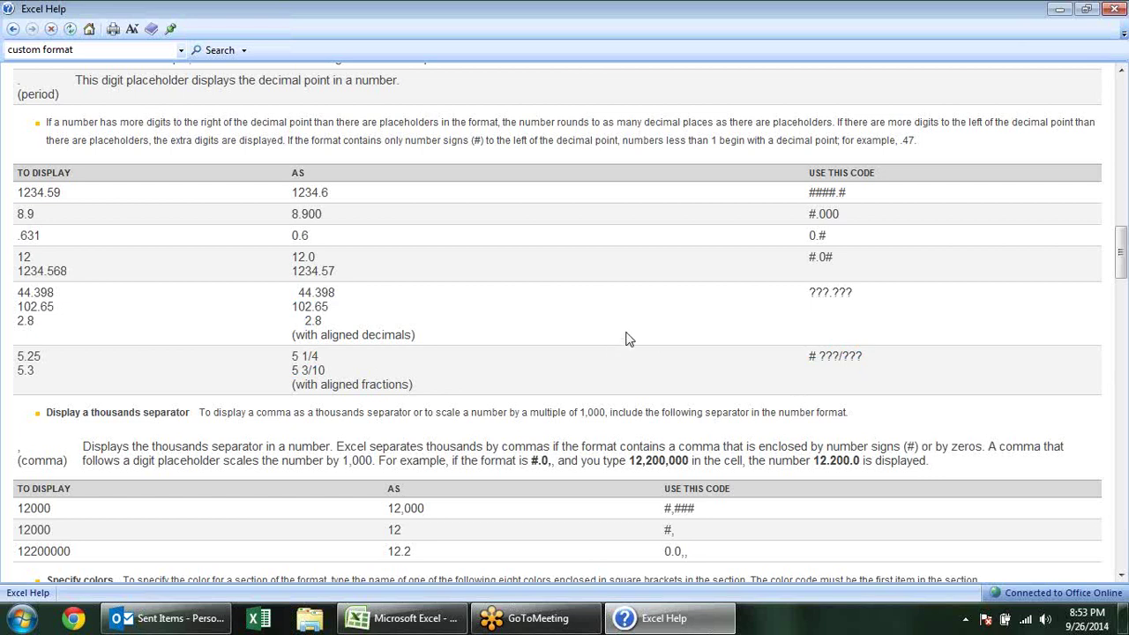
scroll(628, 340, down, 2)
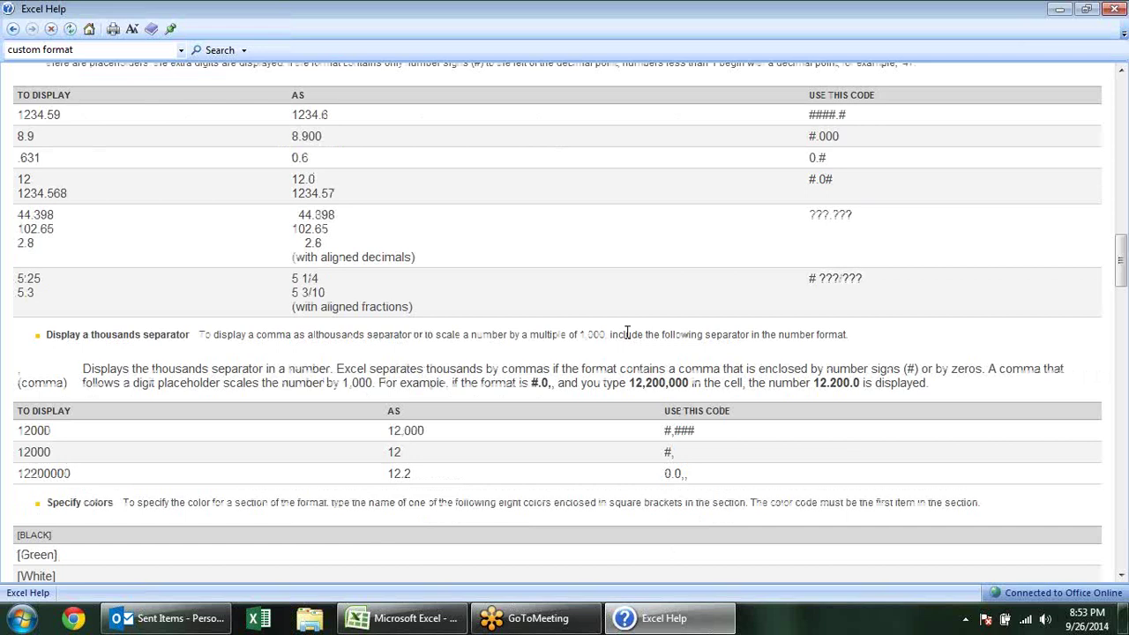
scroll(626, 332, down, 6)
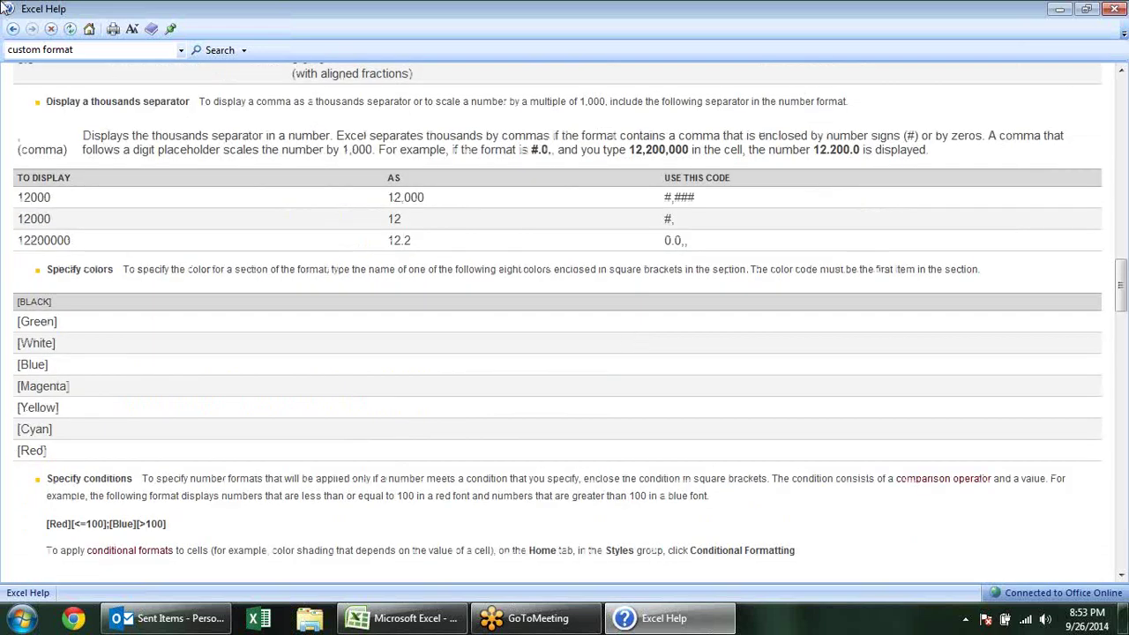
drag(15, 203, 55, 200)
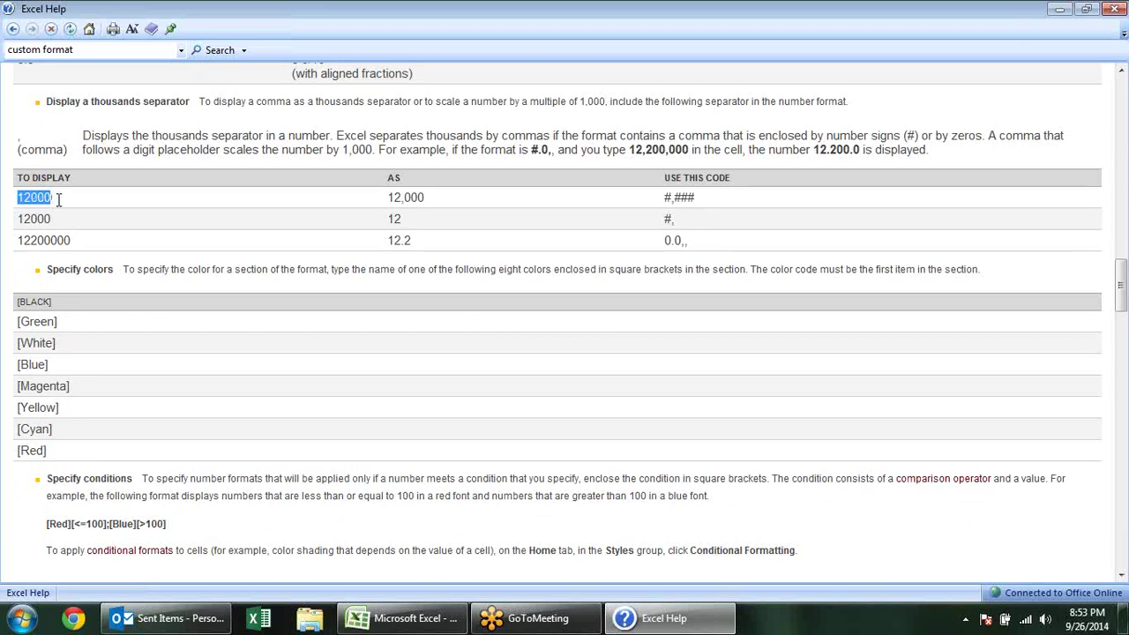
click(391, 203)
drag(398, 199, 404, 199)
click(449, 200)
drag(675, 198, 697, 197)
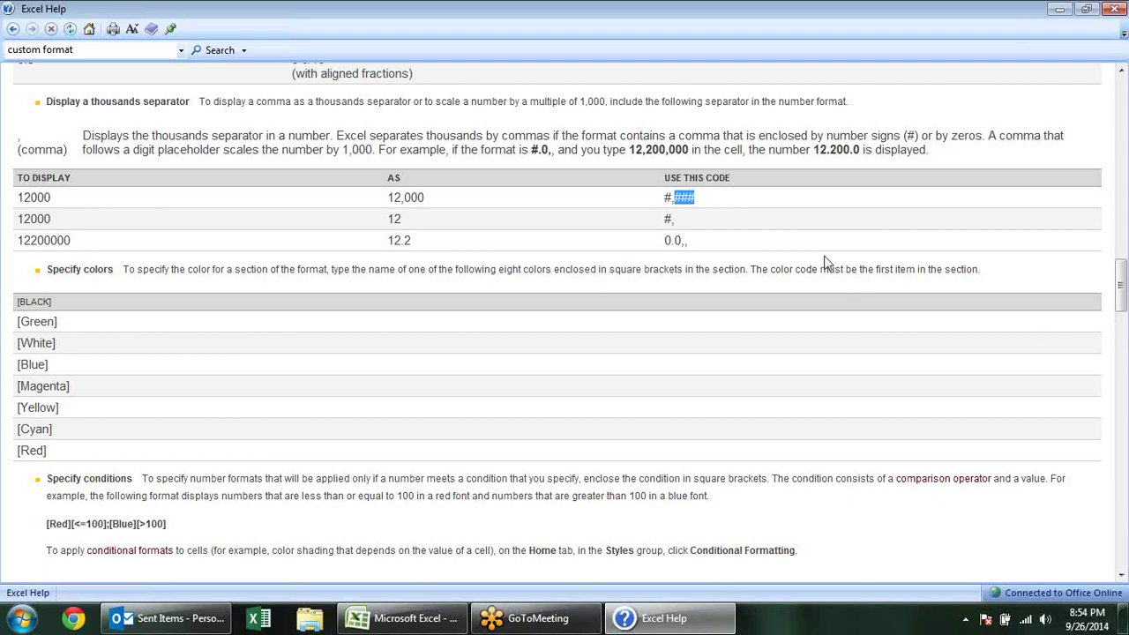
click(680, 207)
drag(19, 221, 58, 225)
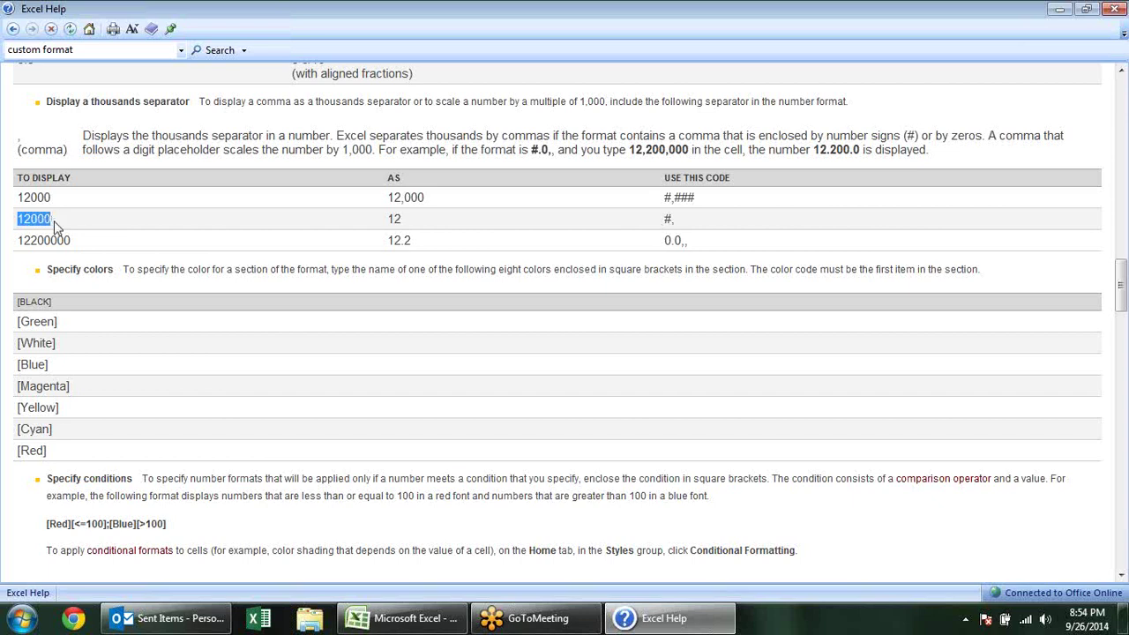
click(397, 223)
drag(385, 228, 404, 226)
click(748, 266)
drag(30, 218, 55, 218)
drag(386, 218, 420, 218)
mouse_move(665, 218)
mouse_down()
mouse_move(679, 220)
mouse_move(672, 244)
mouse_move(670, 220)
mouse_up()
drag(693, 247, 681, 243)
click(688, 257)
drag(677, 243, 694, 255)
mouse_move(44, 241)
mouse_down()
mouse_move(69, 241)
mouse_move(53, 239)
mouse_up()
drag(53, 239, 49, 250)
Step: Enter 12200000 in cell E11, checking the digits against the help article
click(124, 240)
key(alt+Tab)
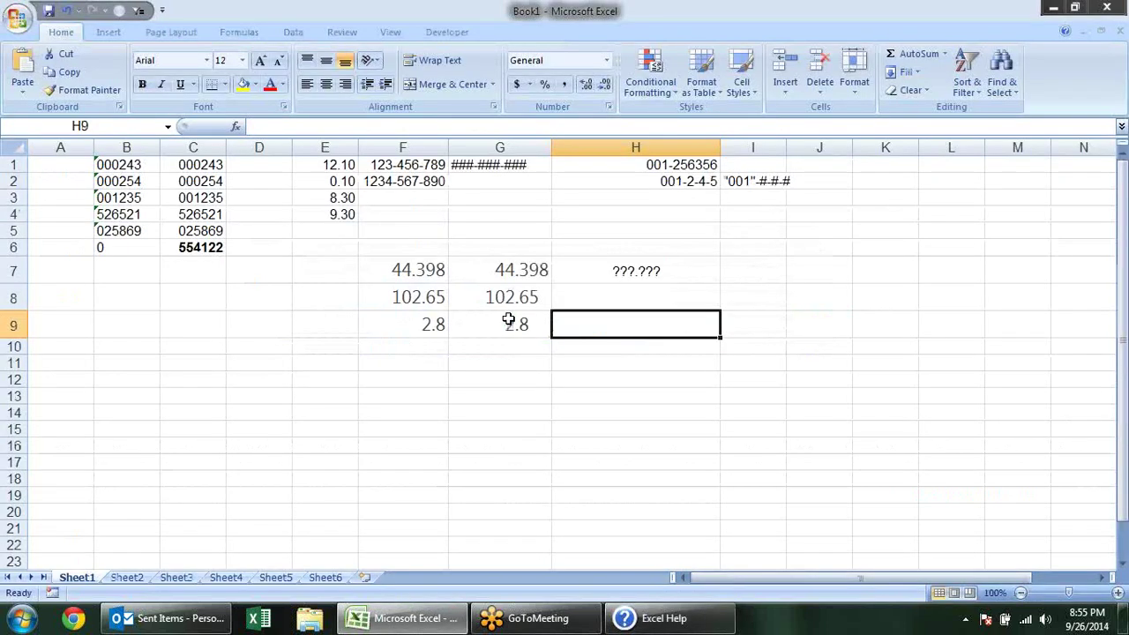
click(311, 364)
text(1)
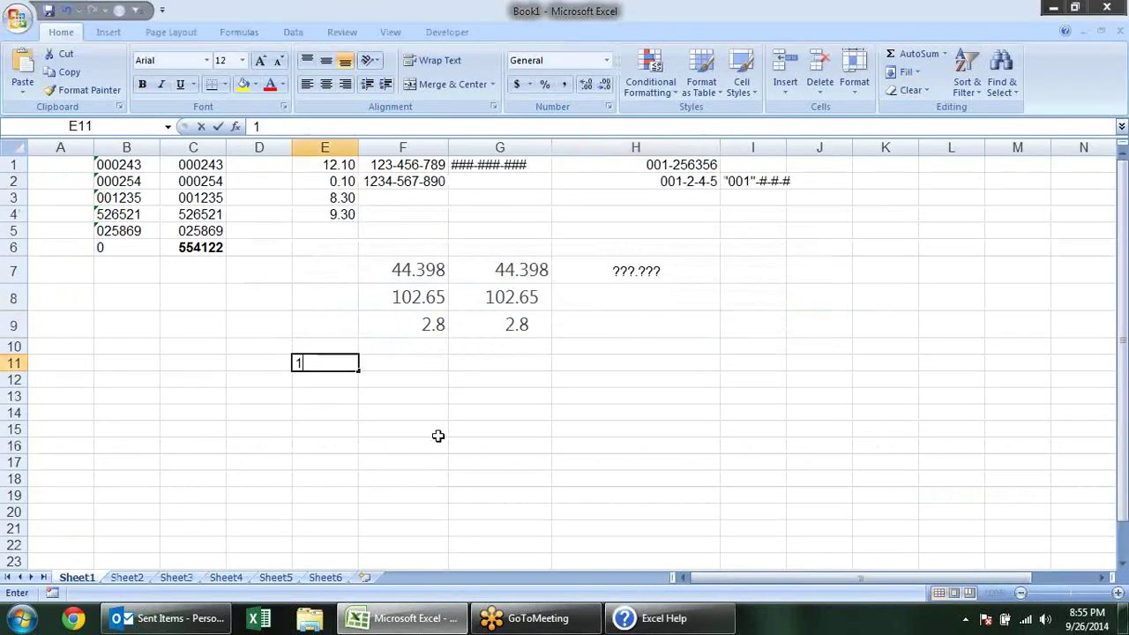
text(2)
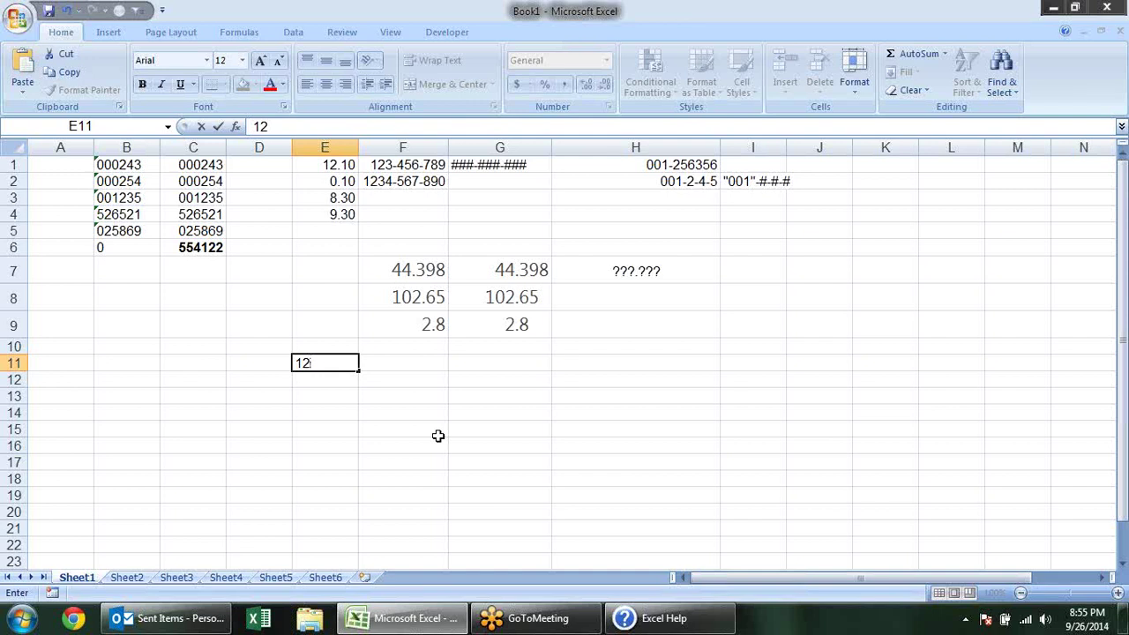
text(2)
key(alt+Tab)
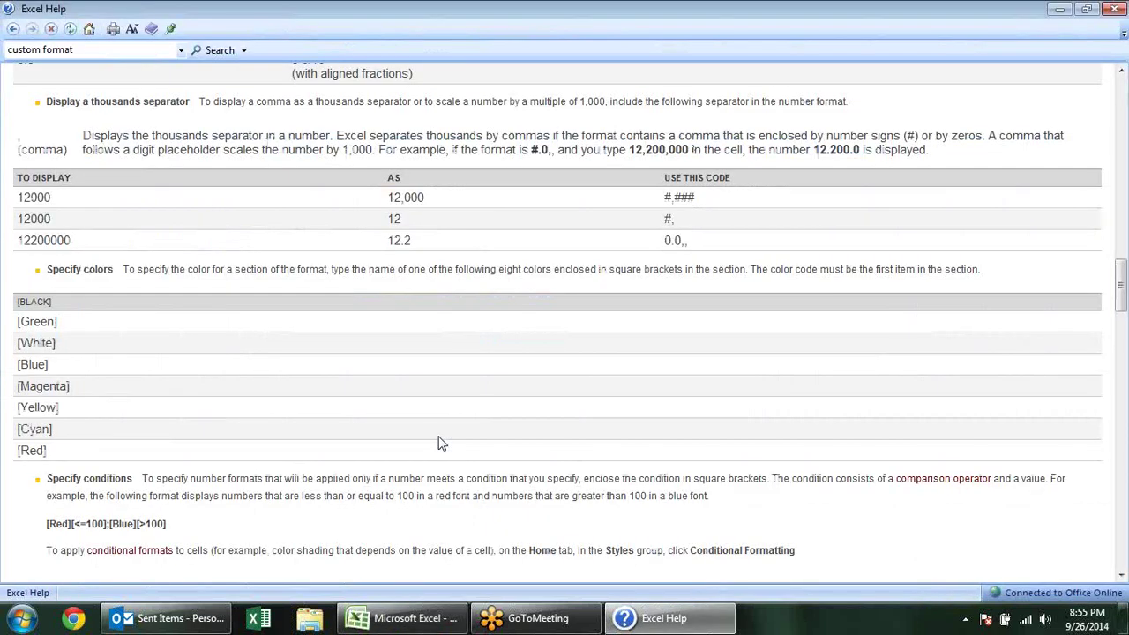
key(alt+Tab)
text(00000)
key(Return)
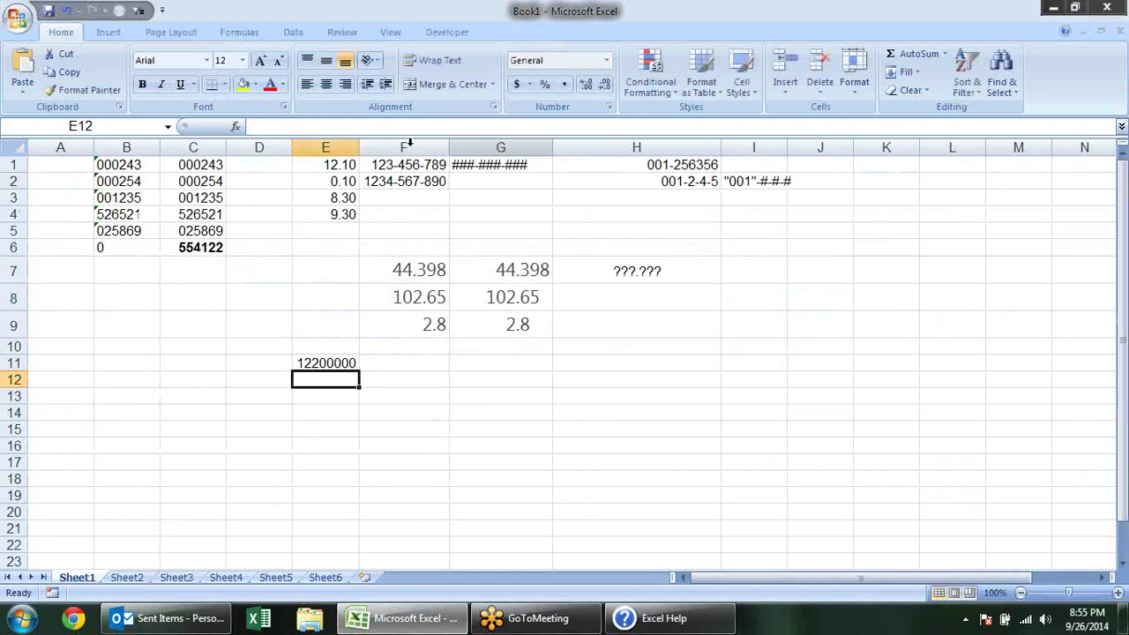
Step: Enlarge E11's font to size 20 with Grow Font
click(336, 362)
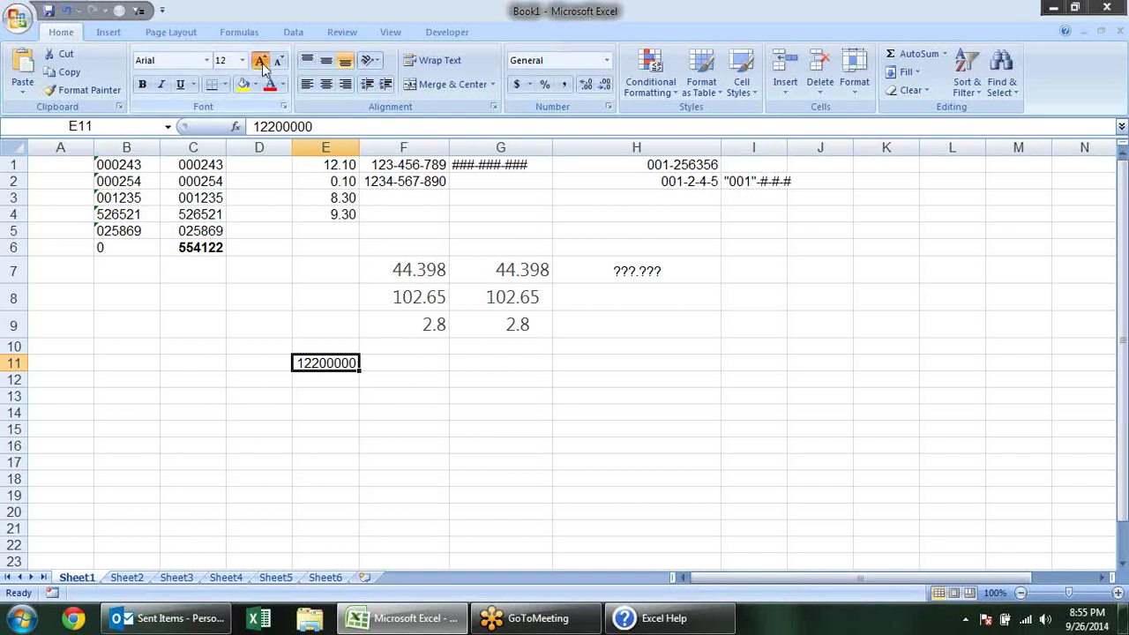
click(262, 62)
click(262, 62)
click(262, 62)
click(262, 62)
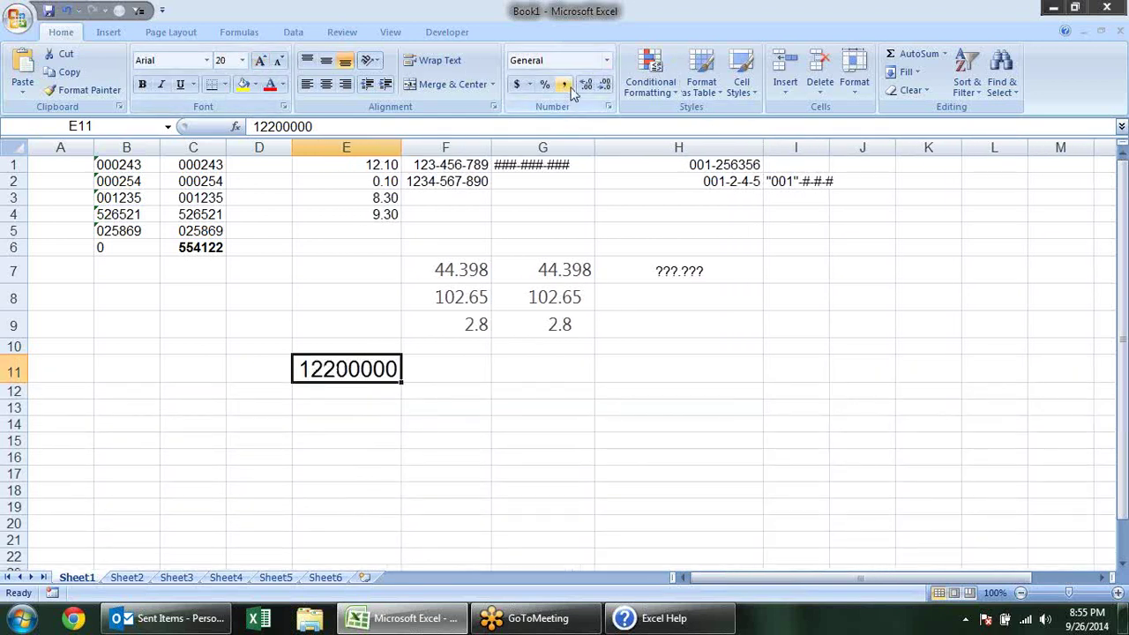
Step: Apply the Number format with 1000 separator to E11, displaying 12,200,000.00
click(609, 107)
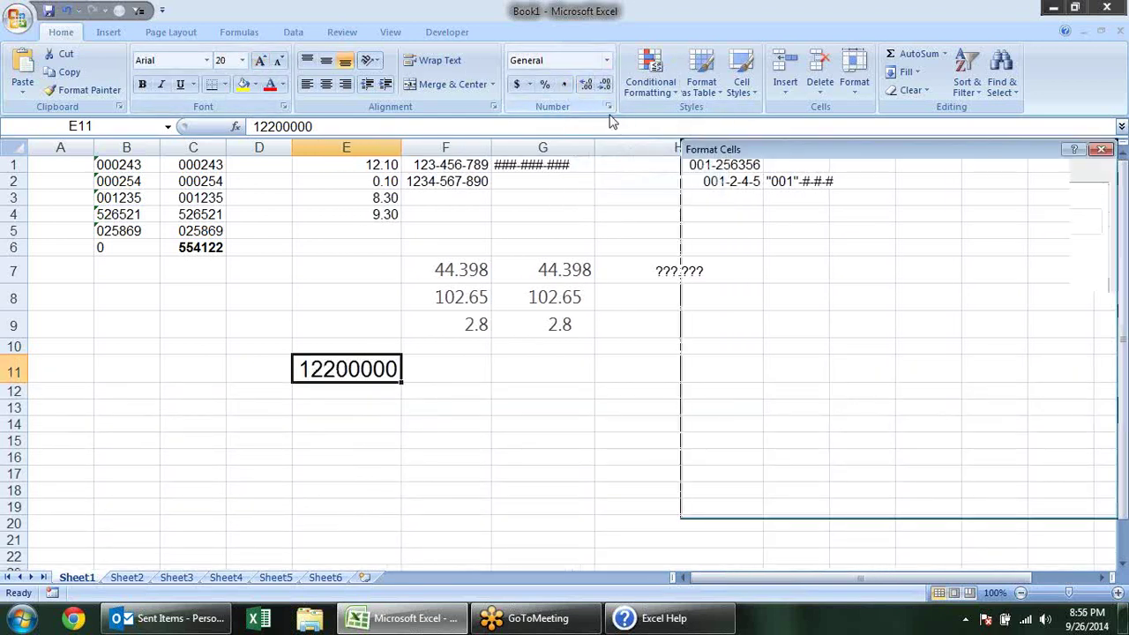
click(734, 222)
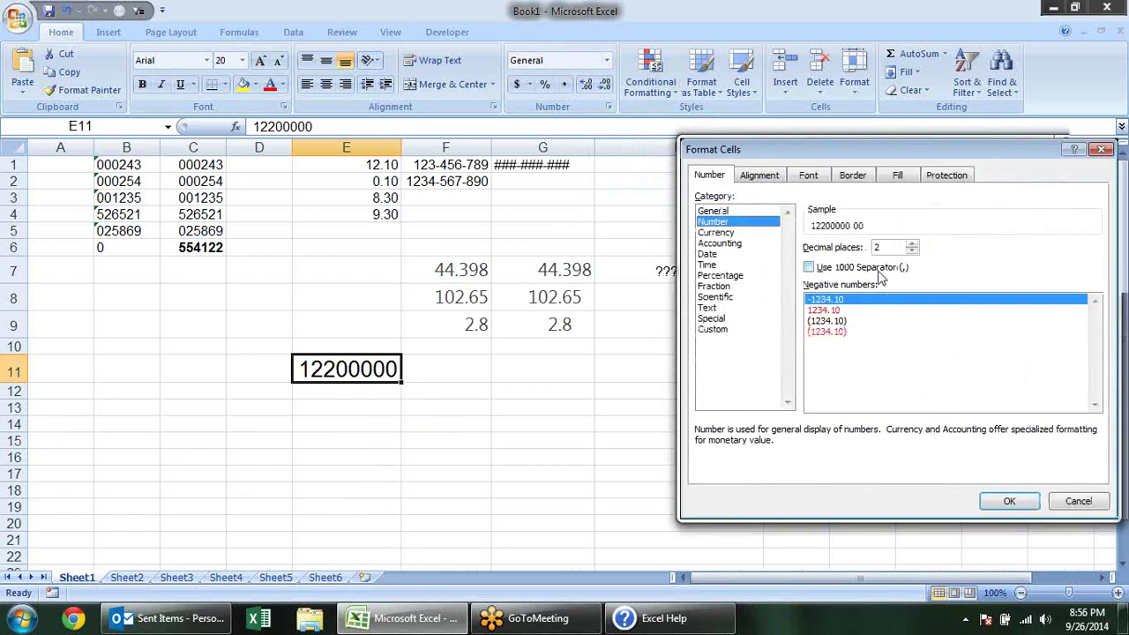
click(879, 270)
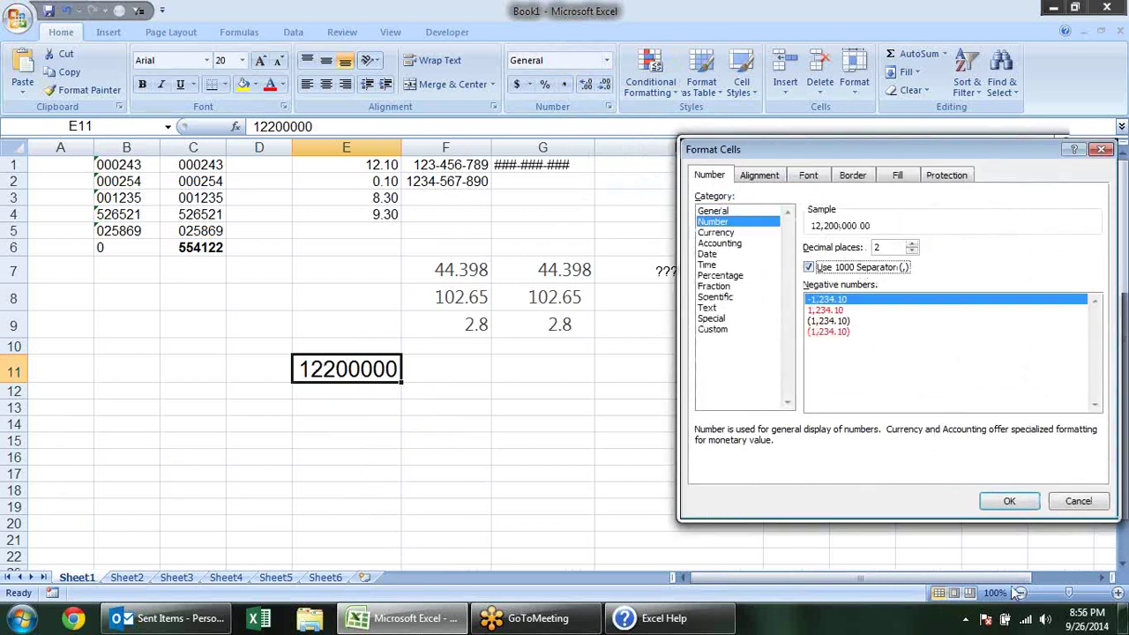
click(1009, 501)
click(373, 415)
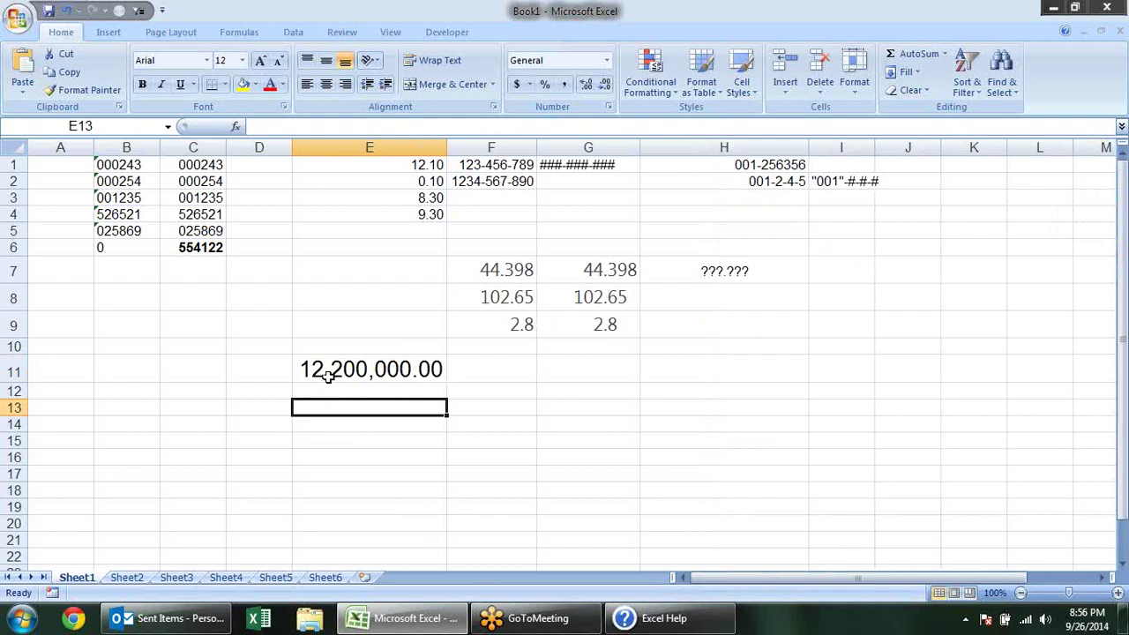
key(alt+Tab)
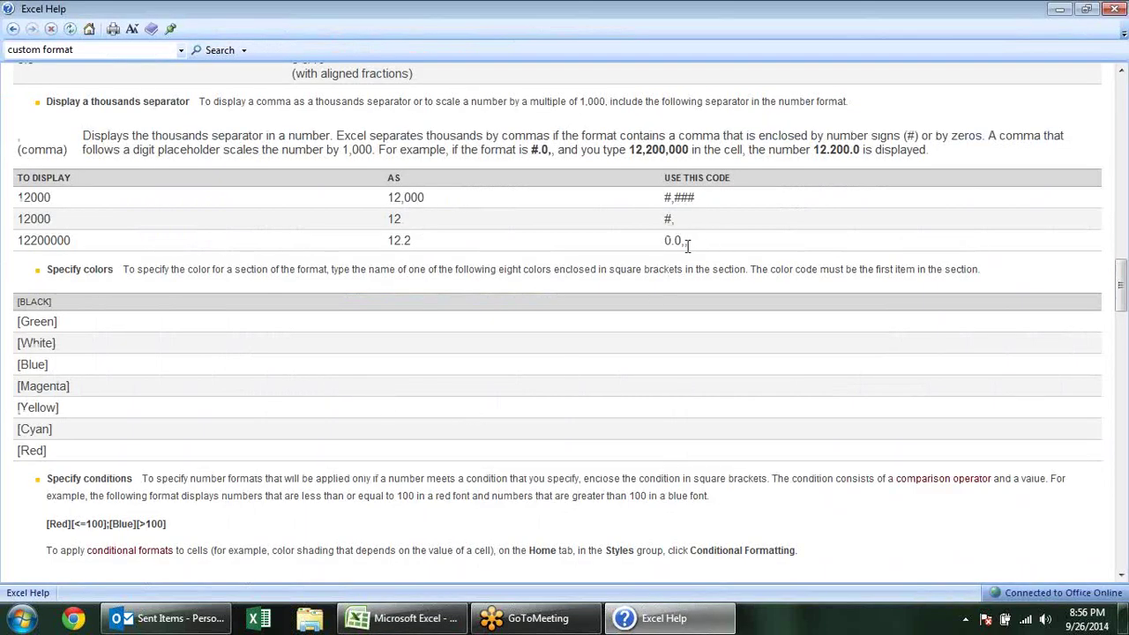
drag(678, 240, 695, 241)
drag(665, 241, 682, 241)
drag(412, 241, 388, 241)
key(alt+Tab)
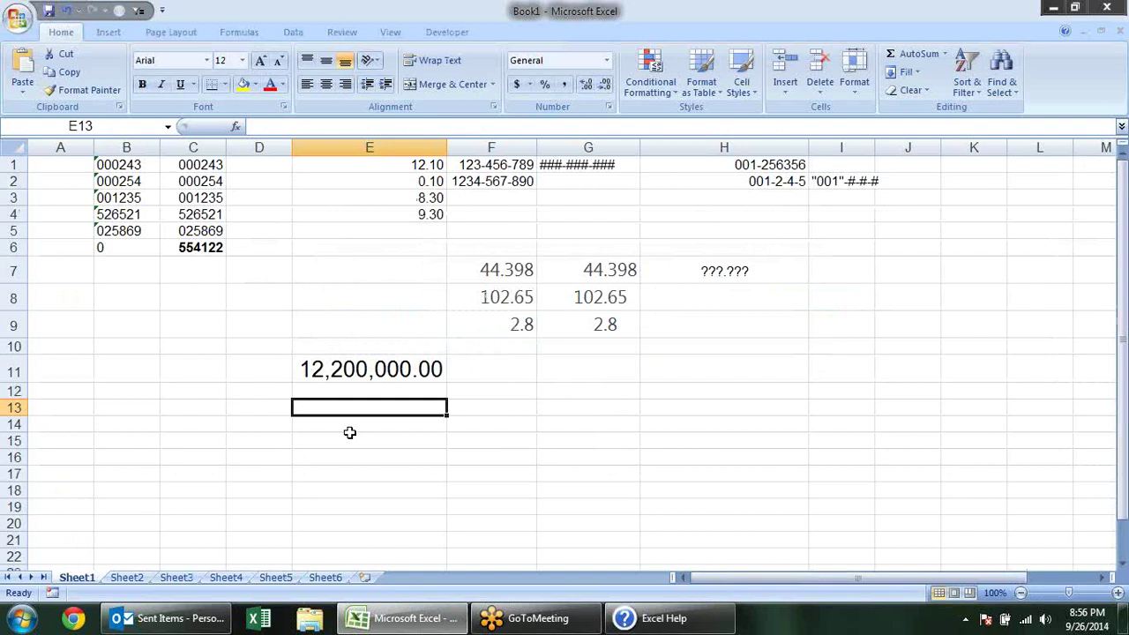
click(464, 370)
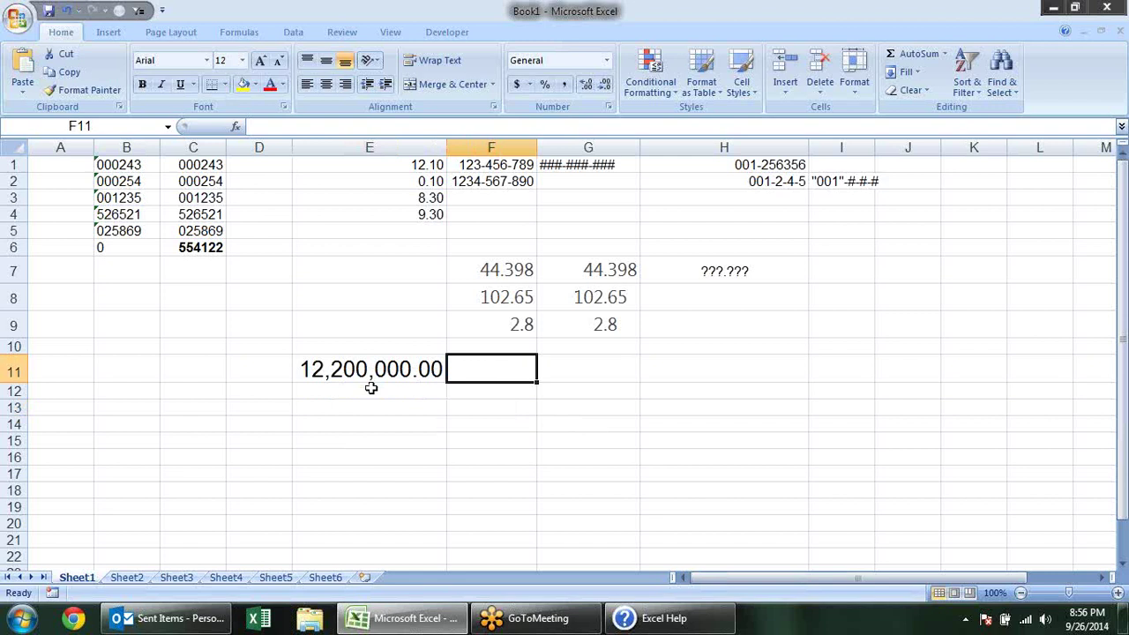
click(411, 362)
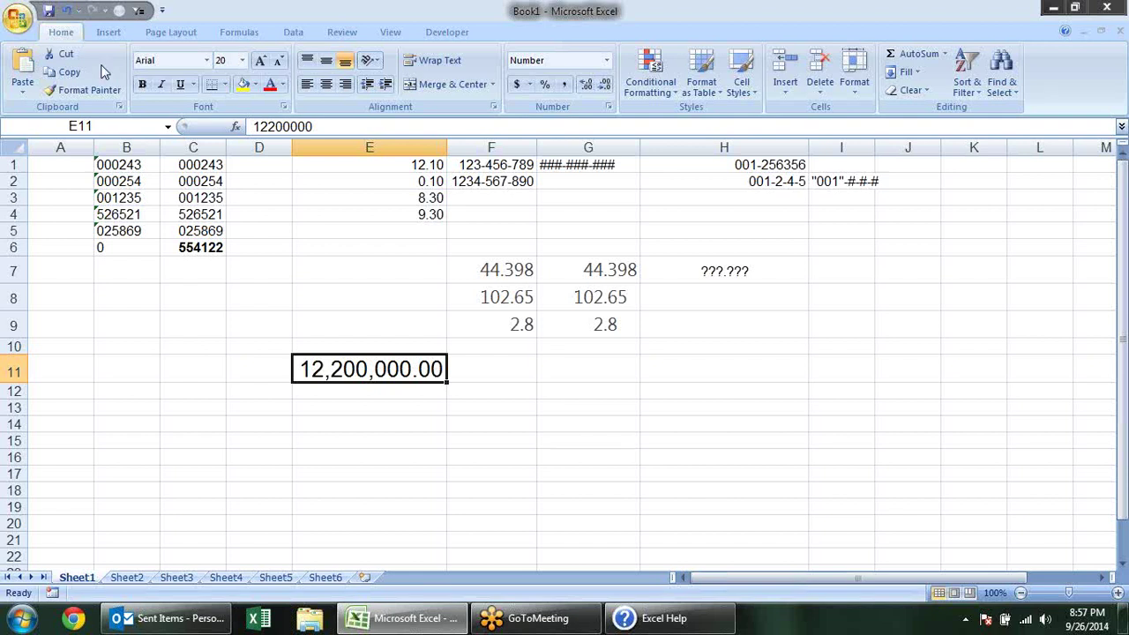
Step: Make row 13 taller, set E13 to font size 16, and enter 12000
click(353, 405)
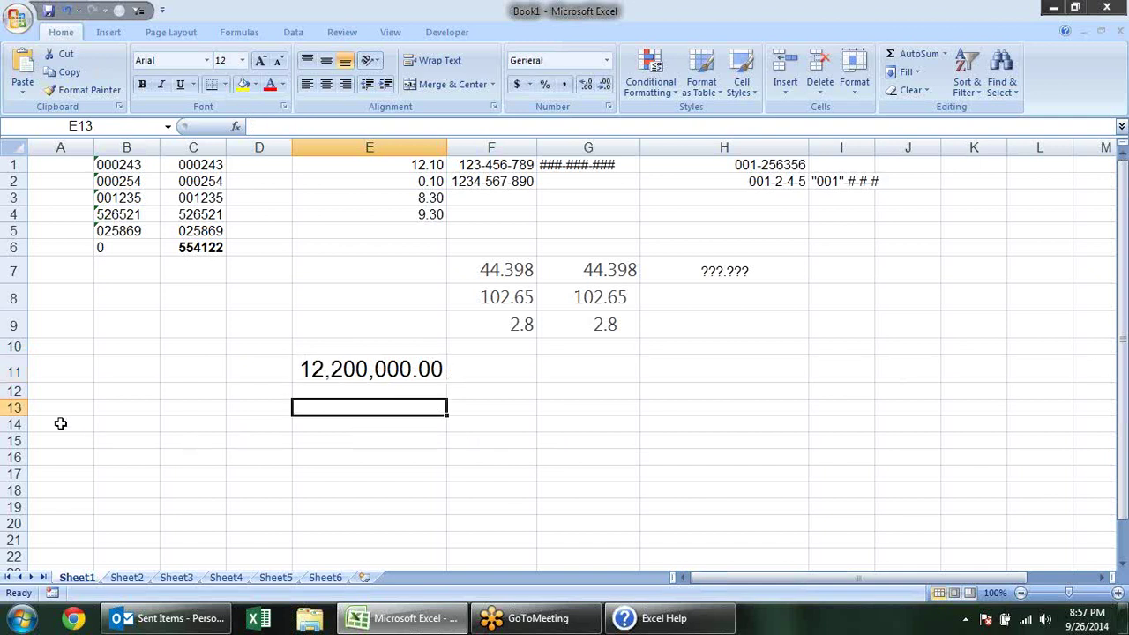
drag(17, 416, 18, 435)
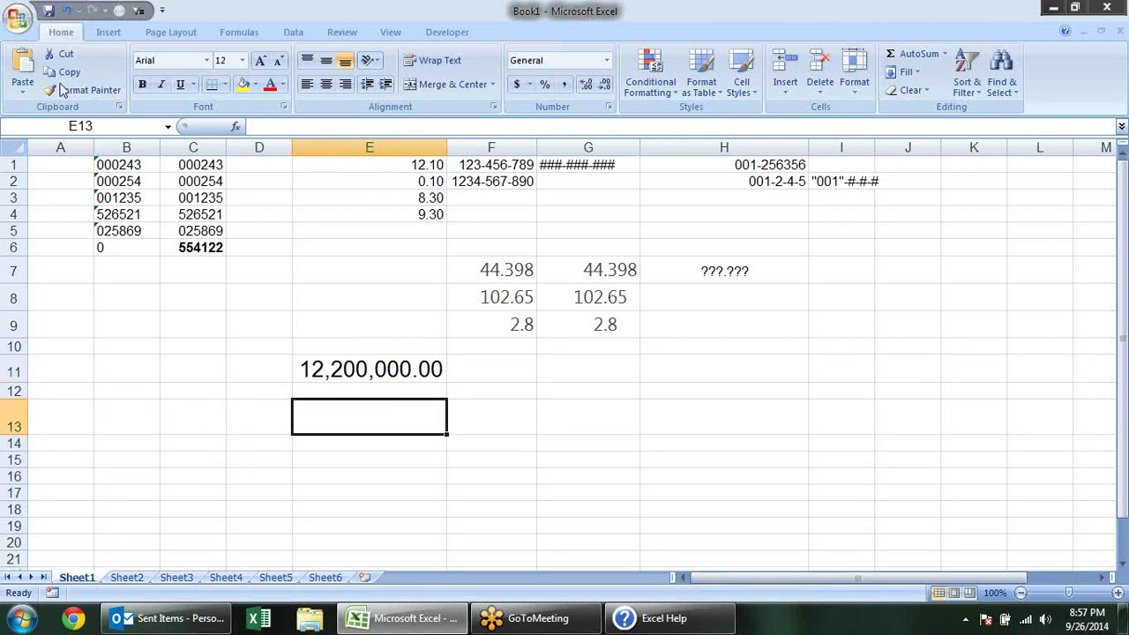
click(244, 62)
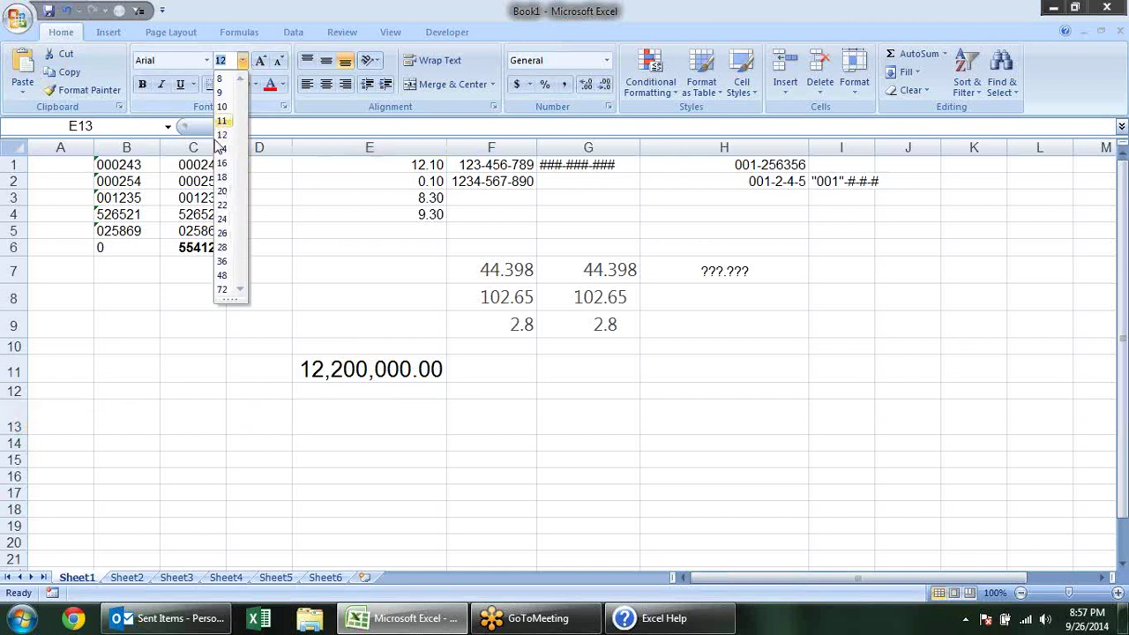
click(222, 167)
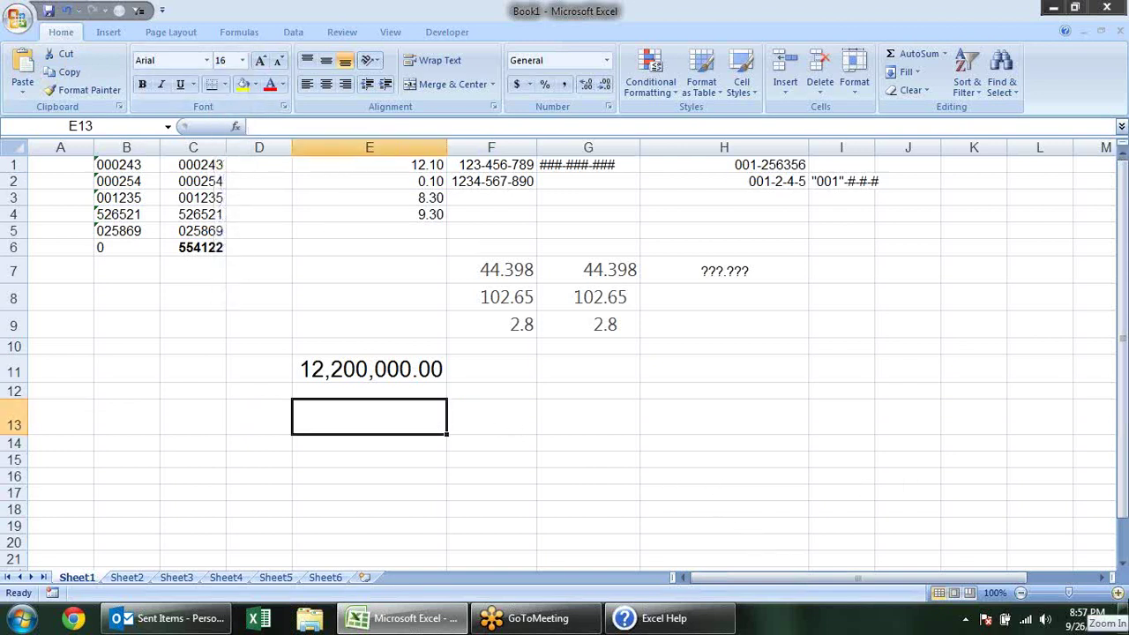
text(12000)
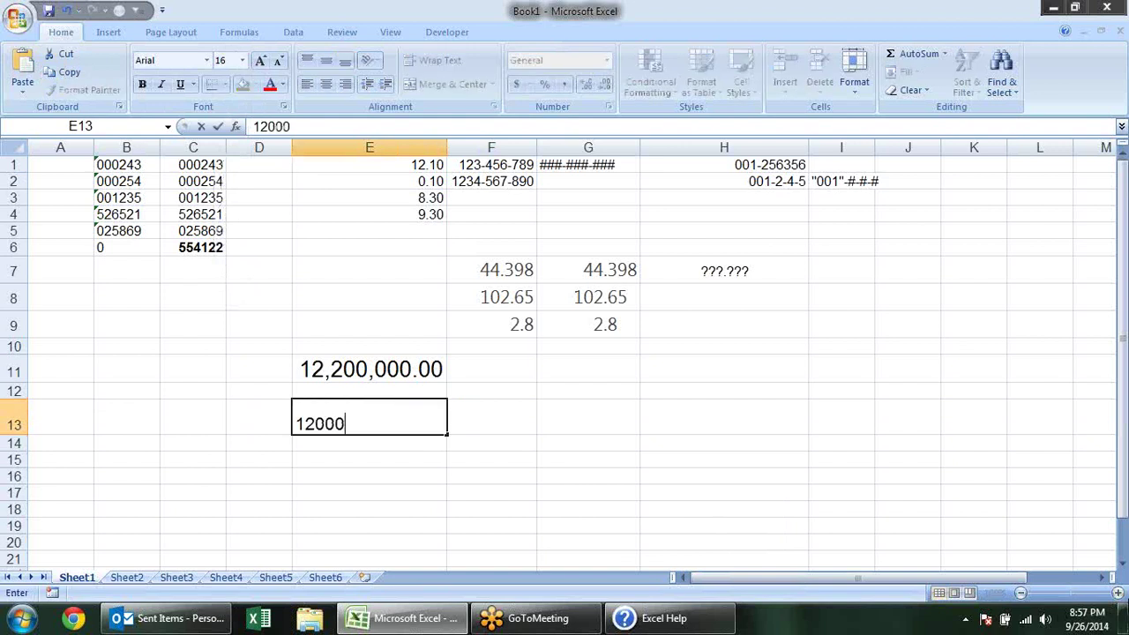
key(Return)
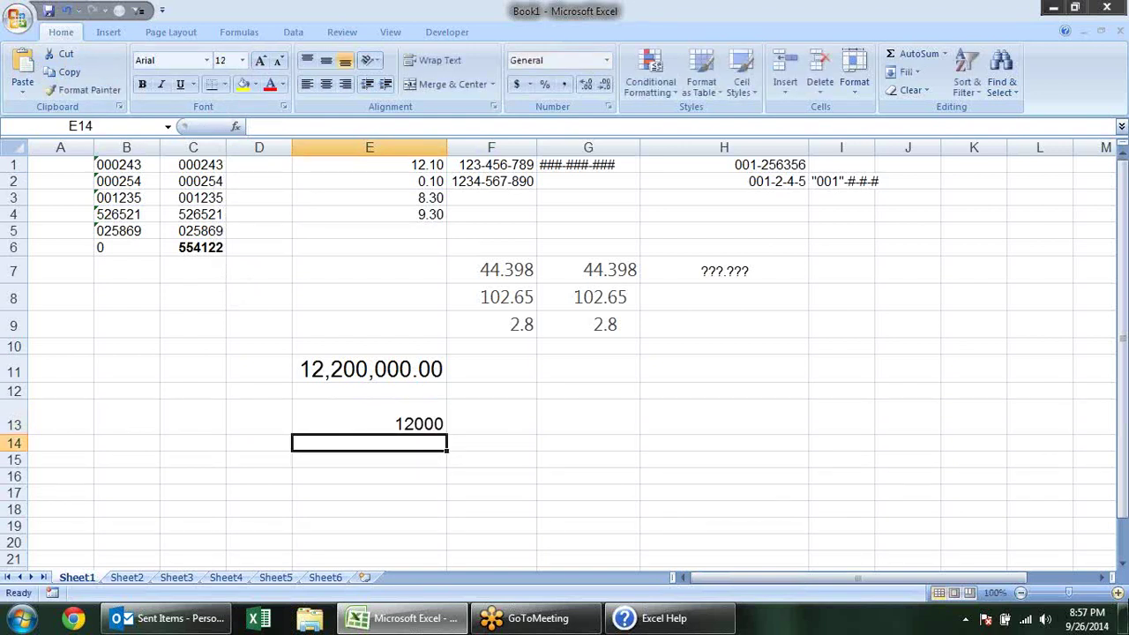
Step: Edit E13 to 112000, then to 1,12,000 stored as left-aligned text
click(368, 416)
key(F2)
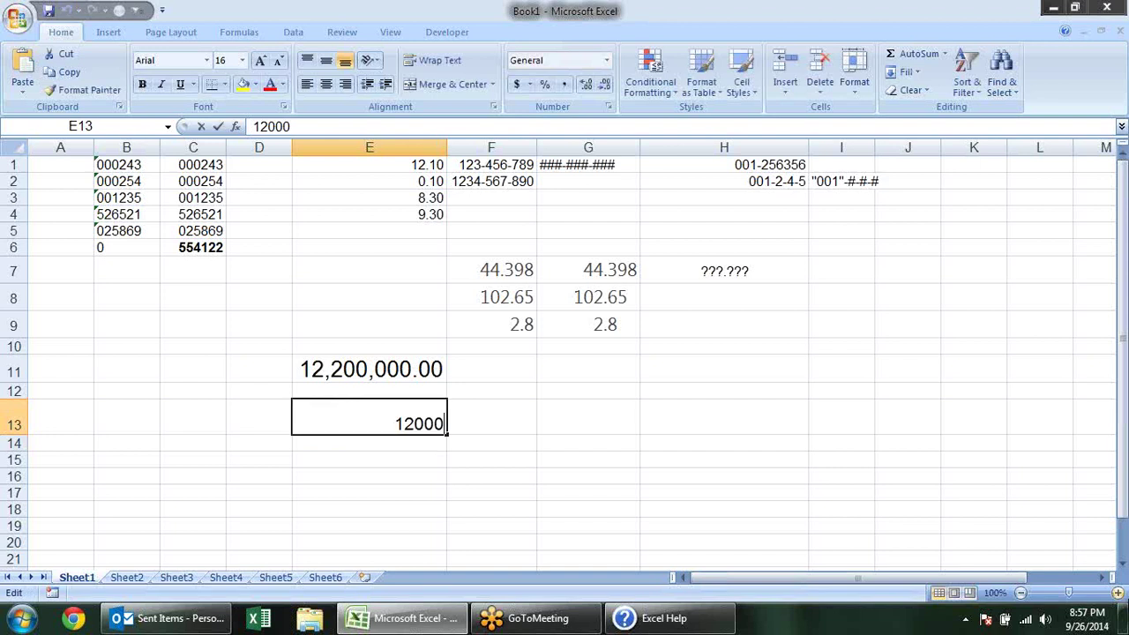
key(Home)
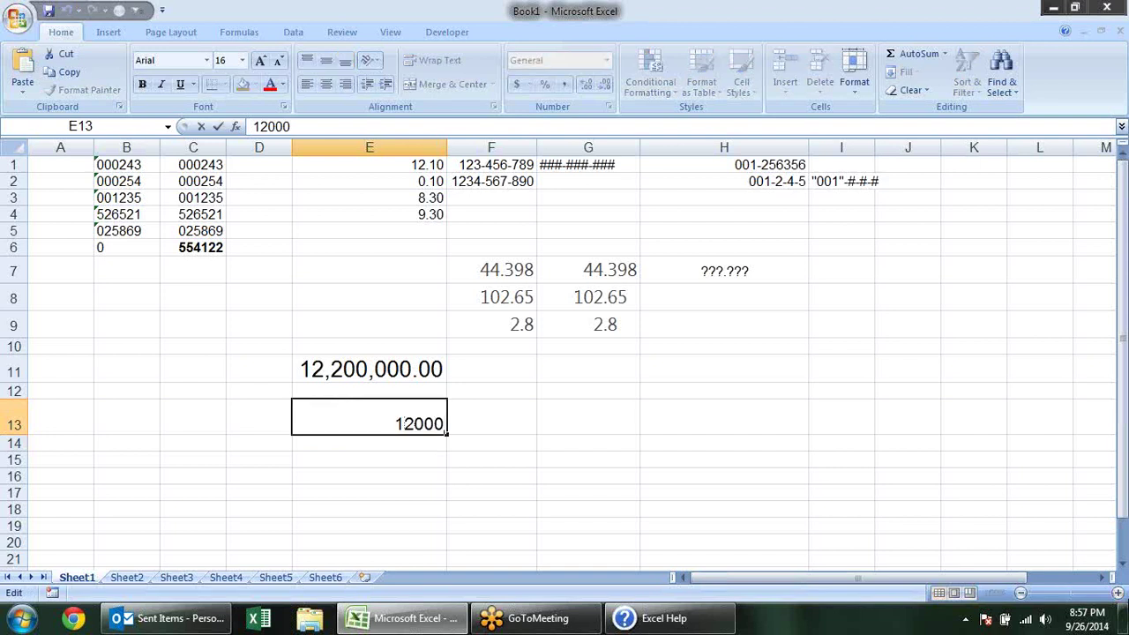
text(1)
key(Return)
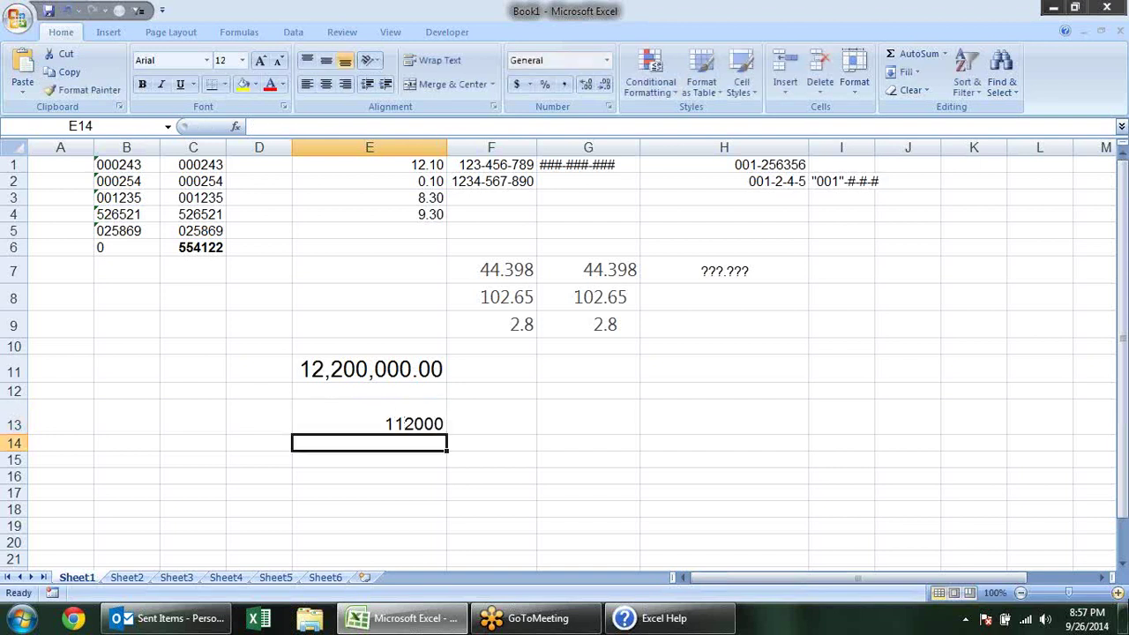
click(409, 415)
key(F2)
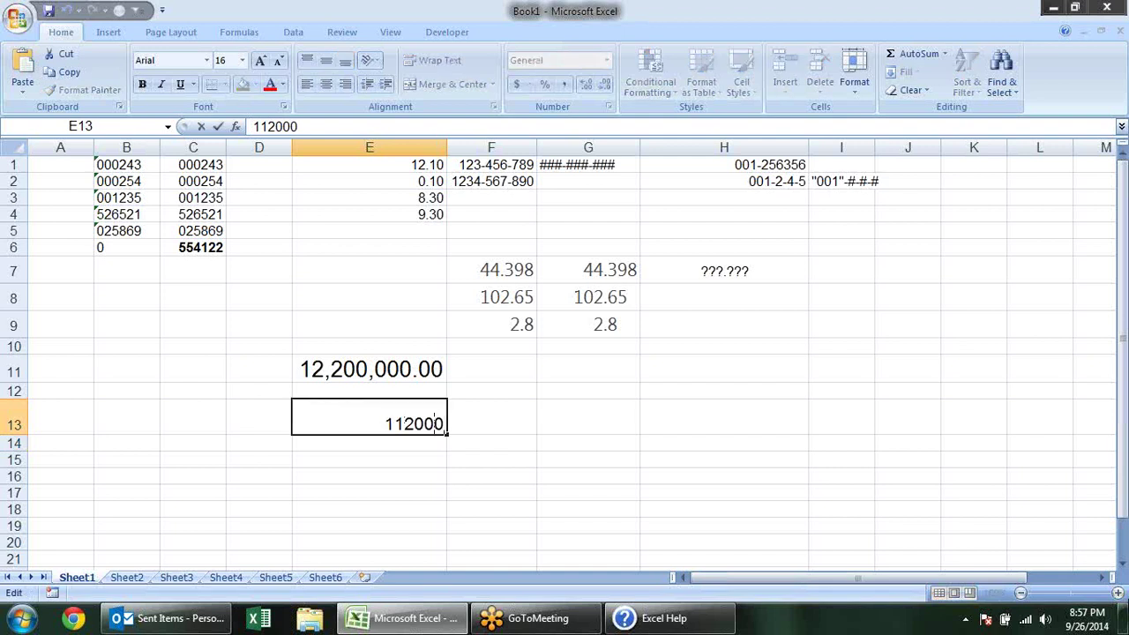
click(394, 424)
text(.)
text(,12,)
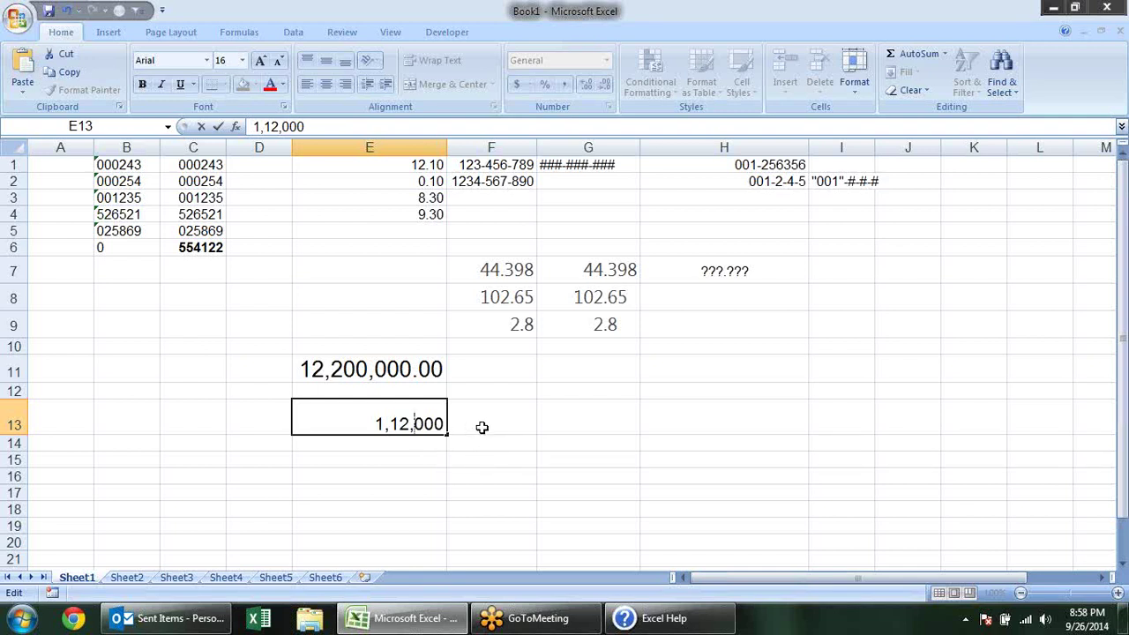
click(482, 427)
click(397, 426)
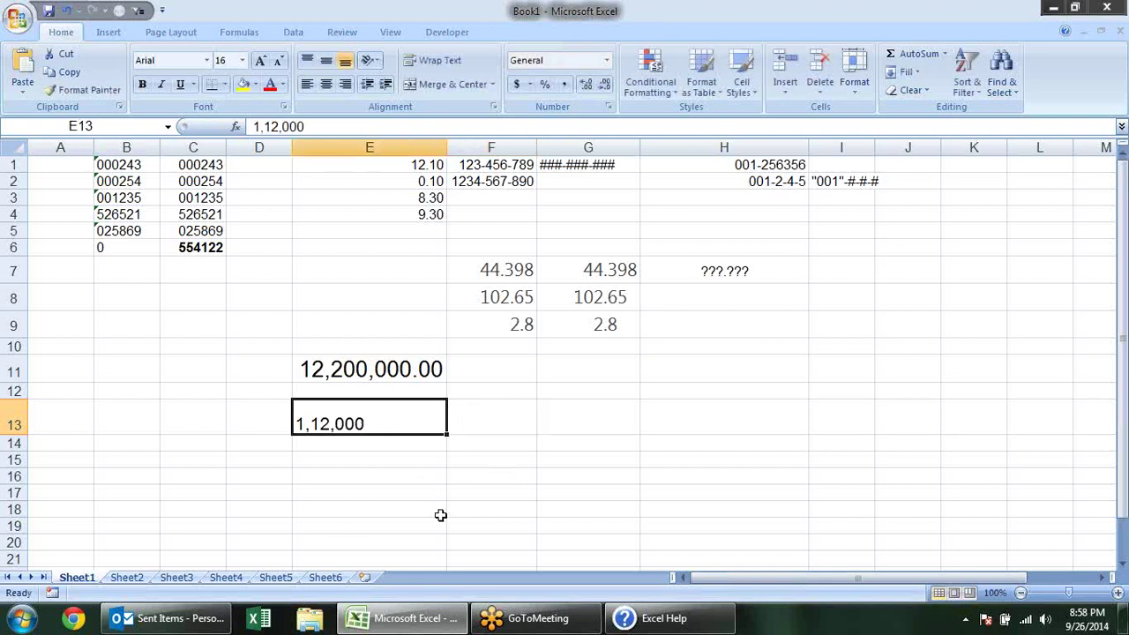
Step: Compare E11's number format with how E13's 1,12,000 is stored
click(372, 375)
click(411, 410)
click(396, 380)
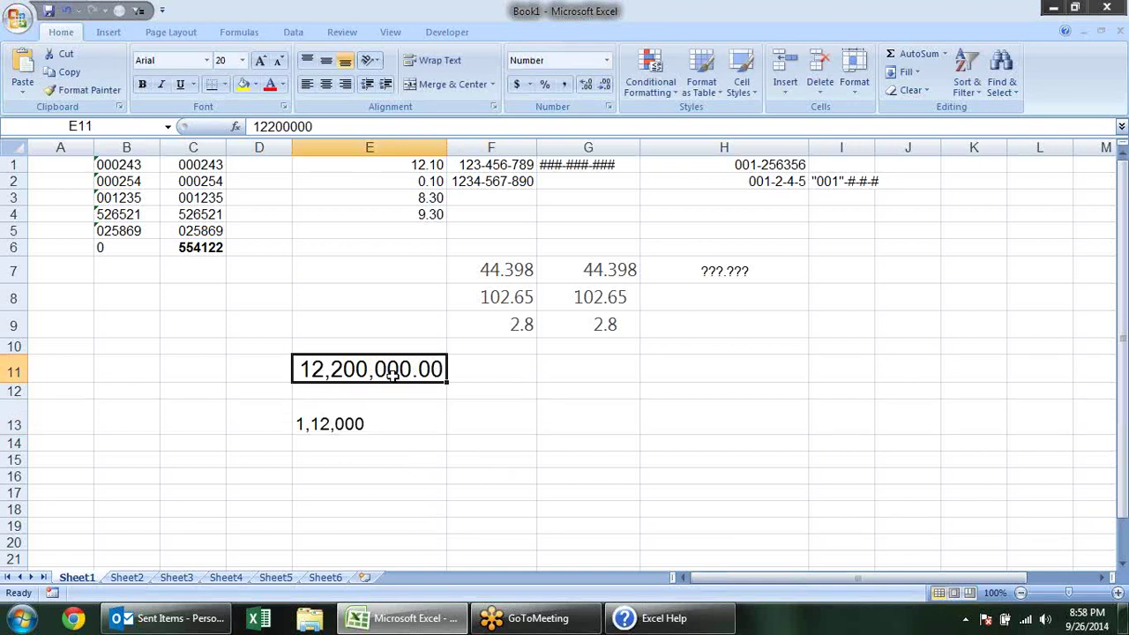
click(406, 423)
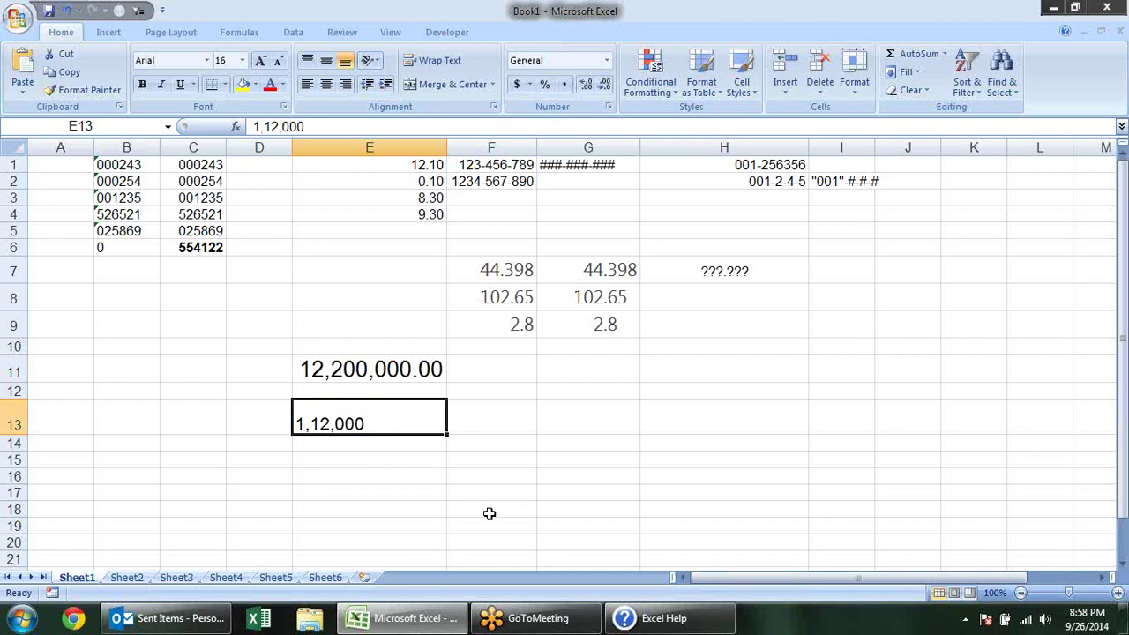
click(406, 450)
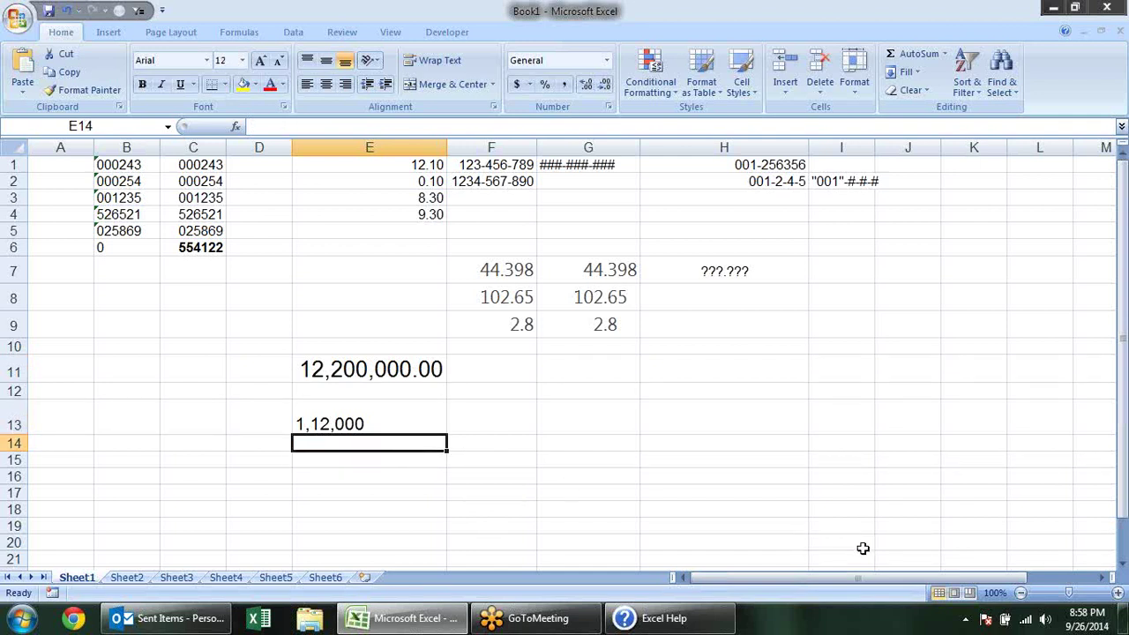
Step: Enter 112000 in E14 and enlarge its text to 20 point
text(112000)
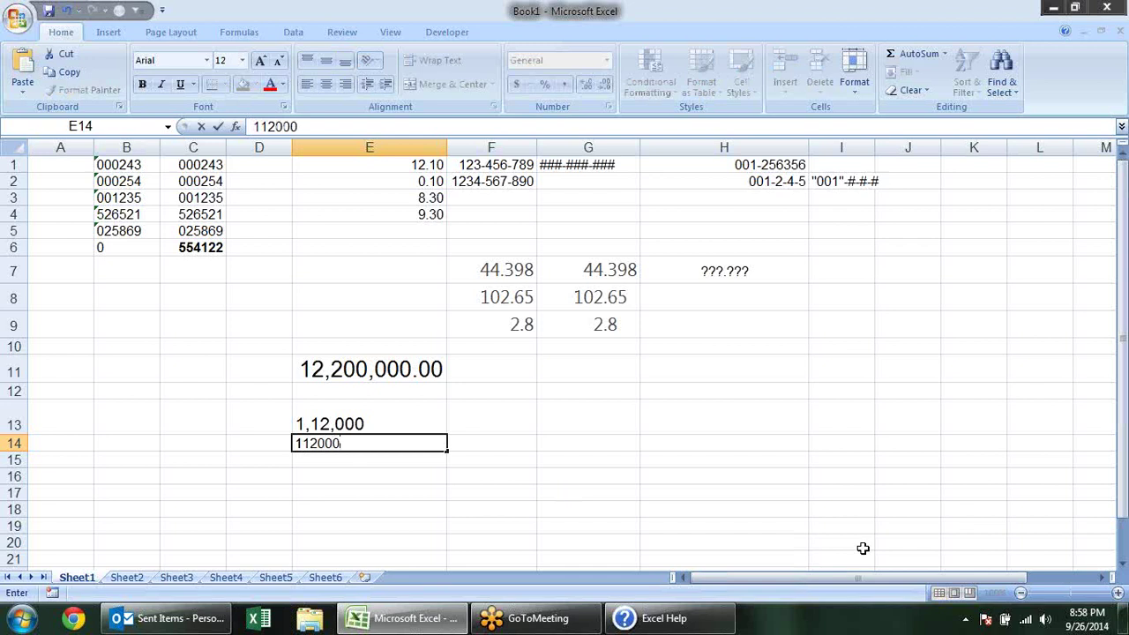
key(Return)
key(Up)
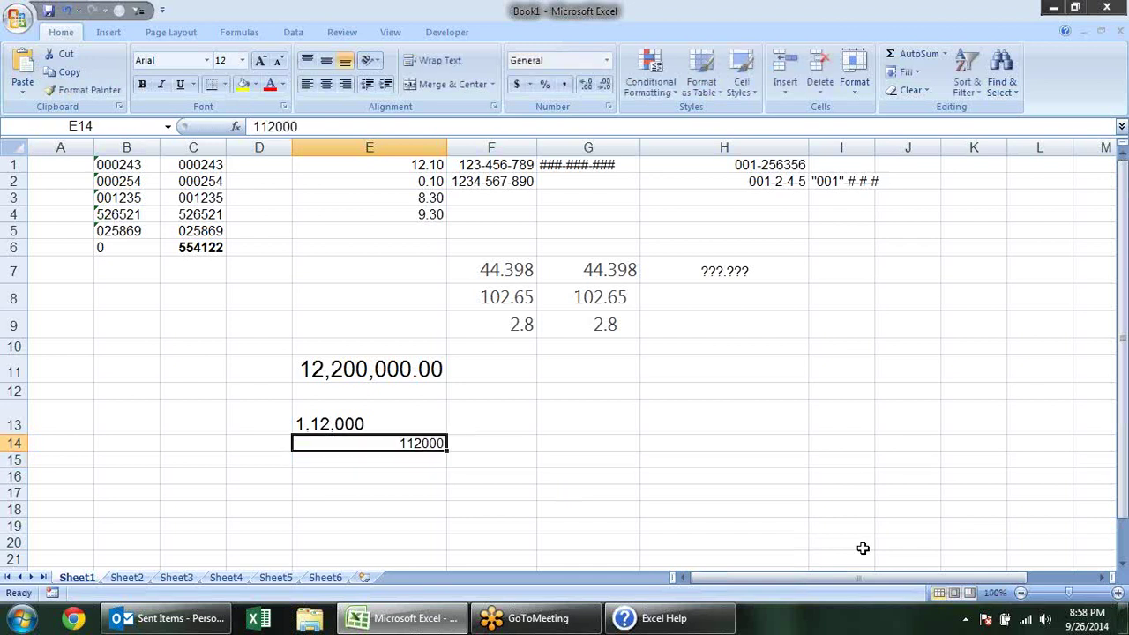
click(261, 62)
click(261, 61)
click(261, 62)
click(261, 62)
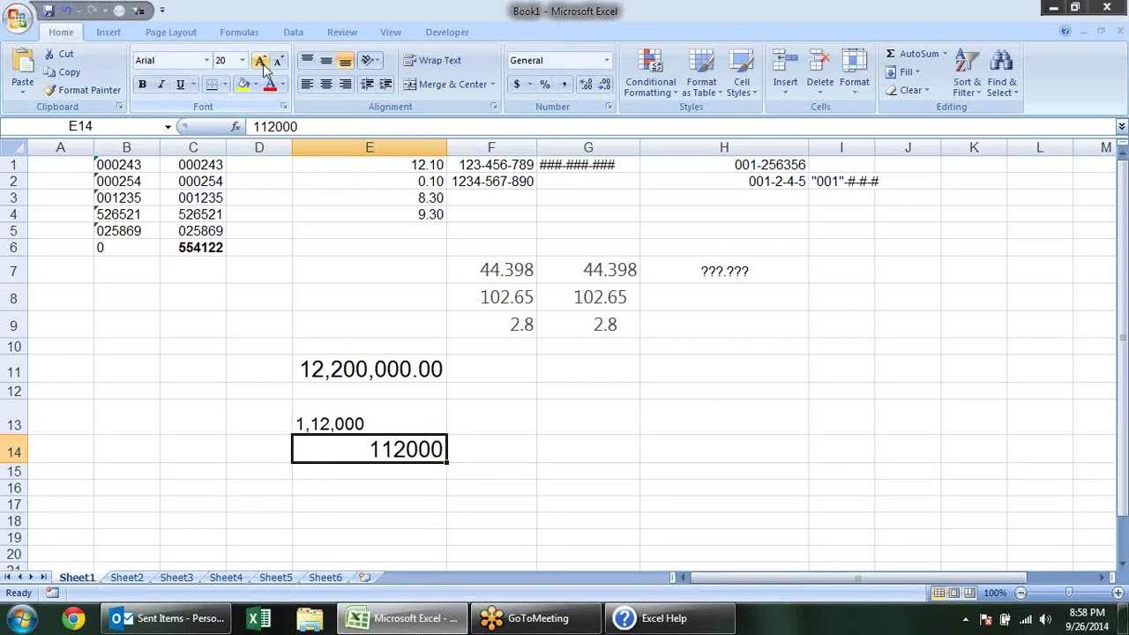
click(554, 489)
click(399, 450)
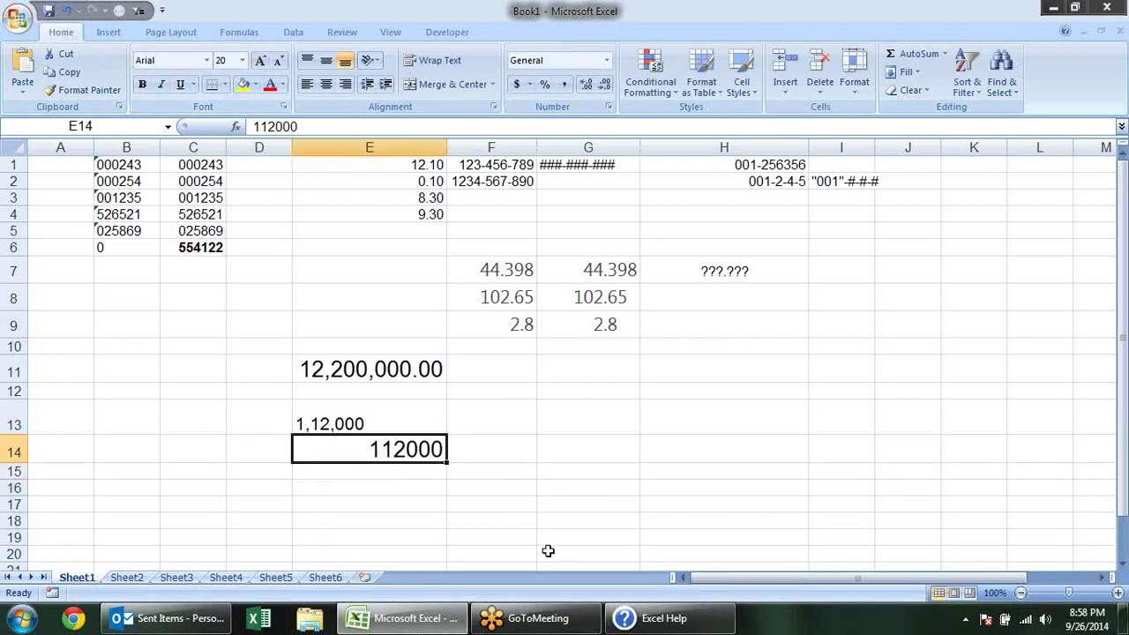
Step: Give E14 the custom number format ###,###.00 so it reads 112,000.00
key(ctrl+1)
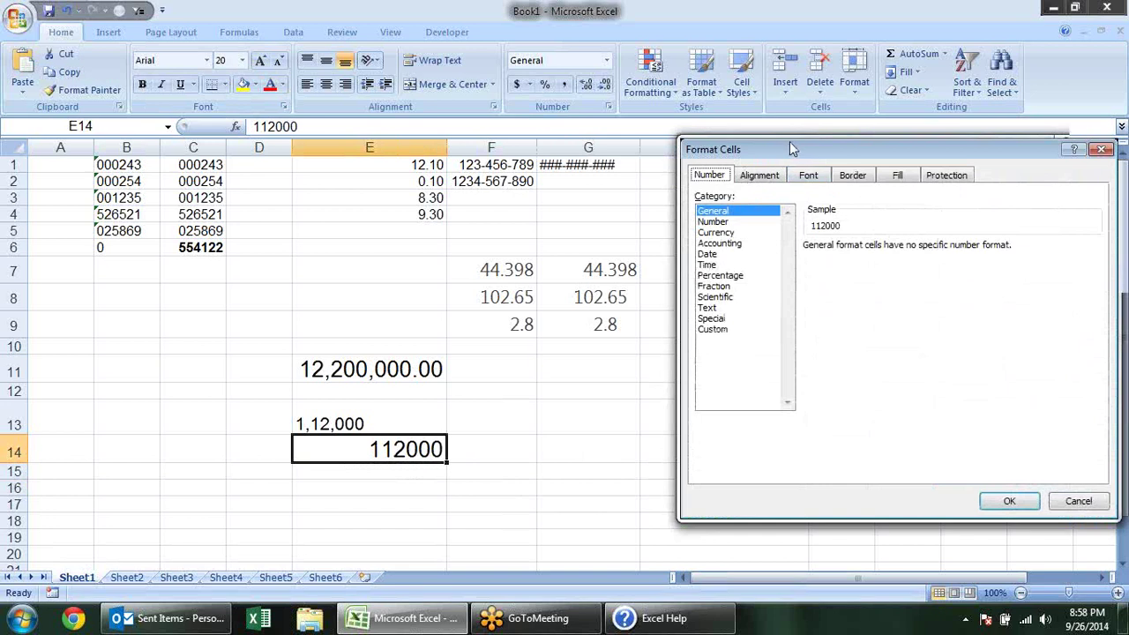
drag(798, 149, 752, 190)
click(676, 372)
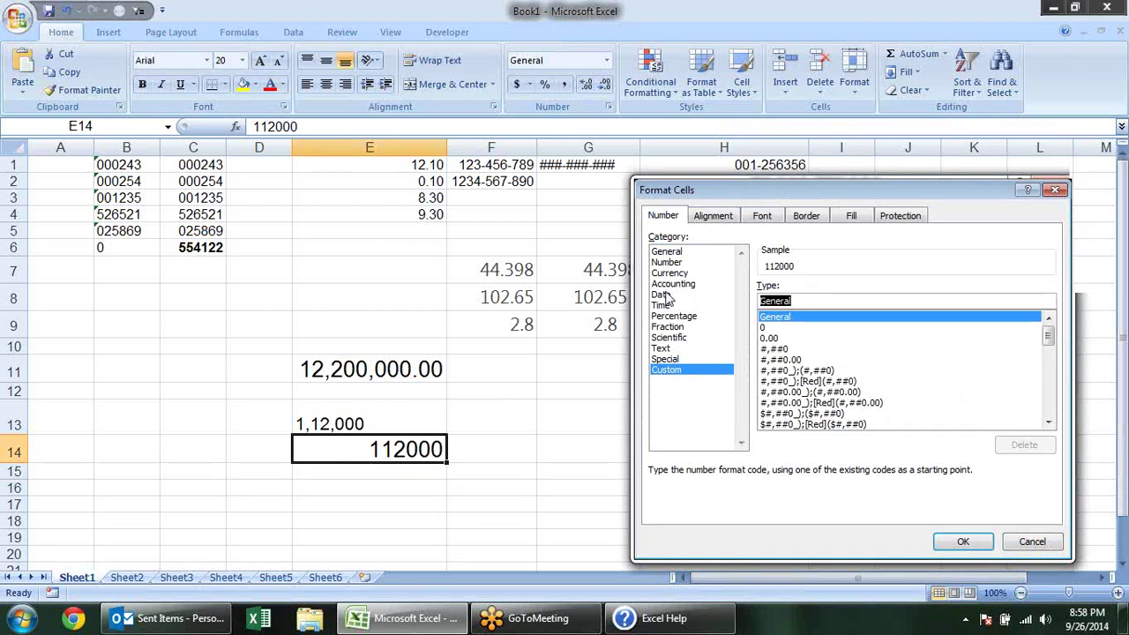
text(#)
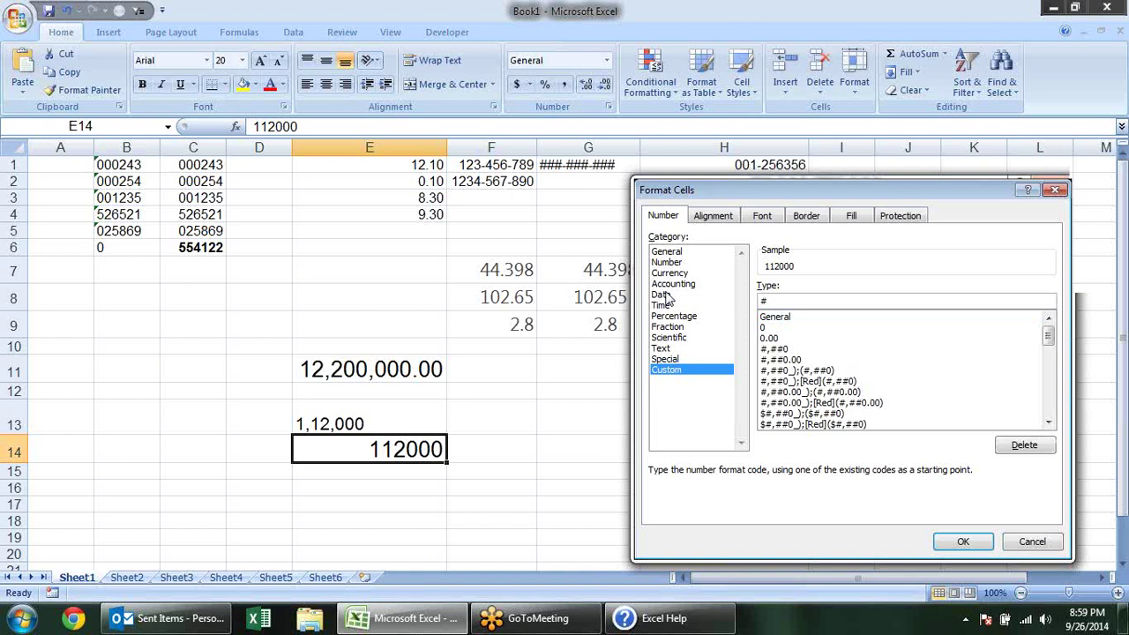
text(#)
key(BackSpace)
text(,)
text(##,)
text(###)
text(.00)
key(Return)
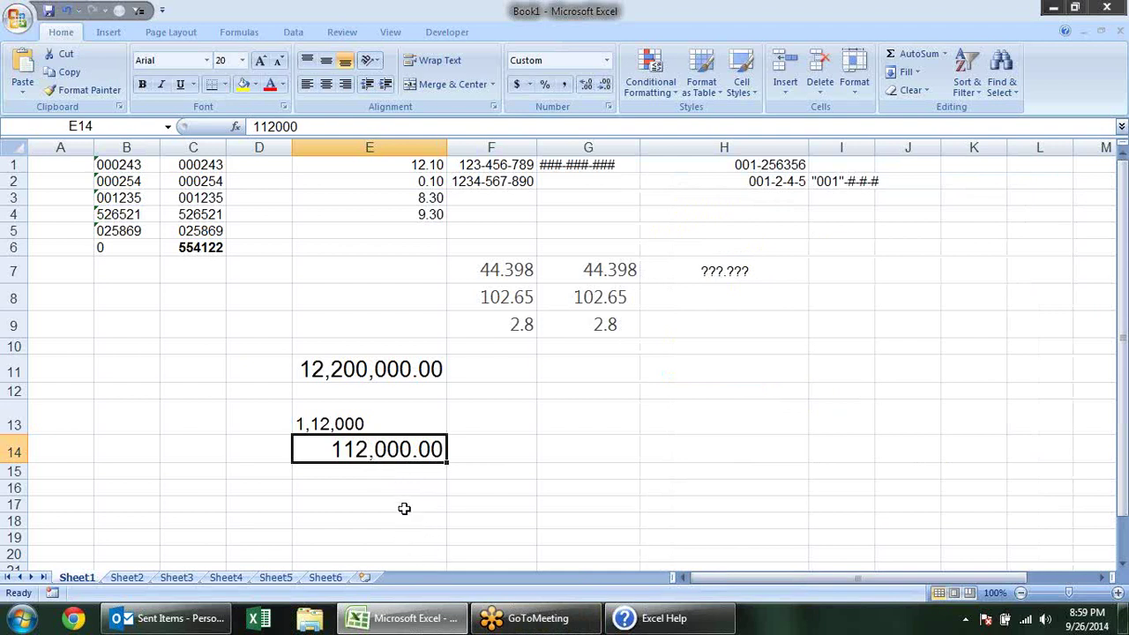
key(ctrl+1)
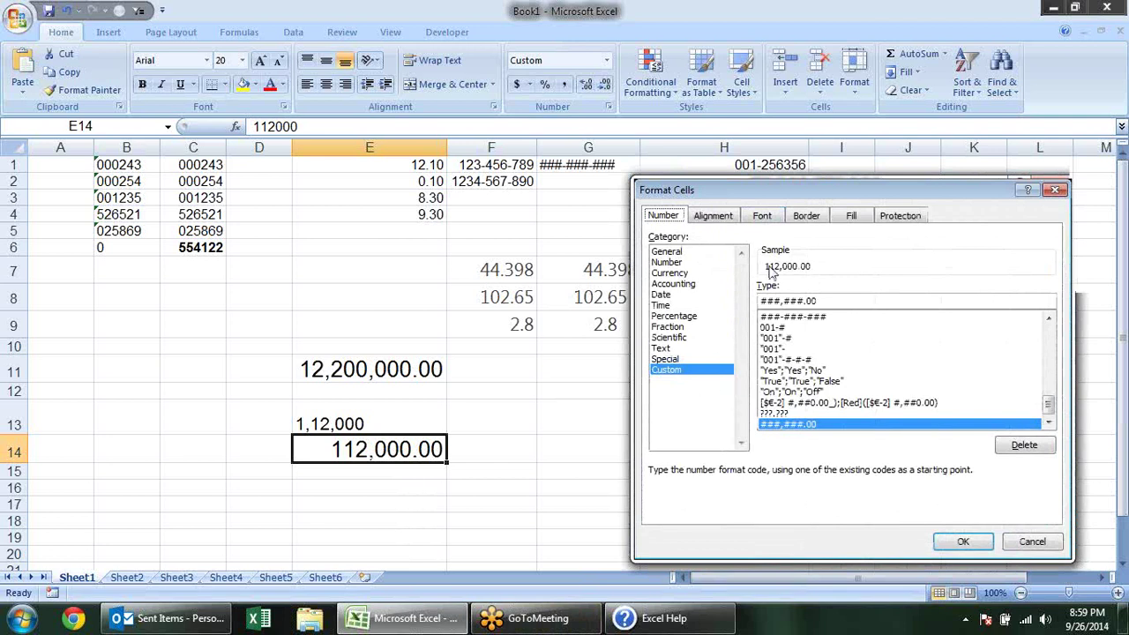
Step: Change E14's custom format to #\,##,###.00, displaying 1,12,000.00
drag(751, 188, 675, 179)
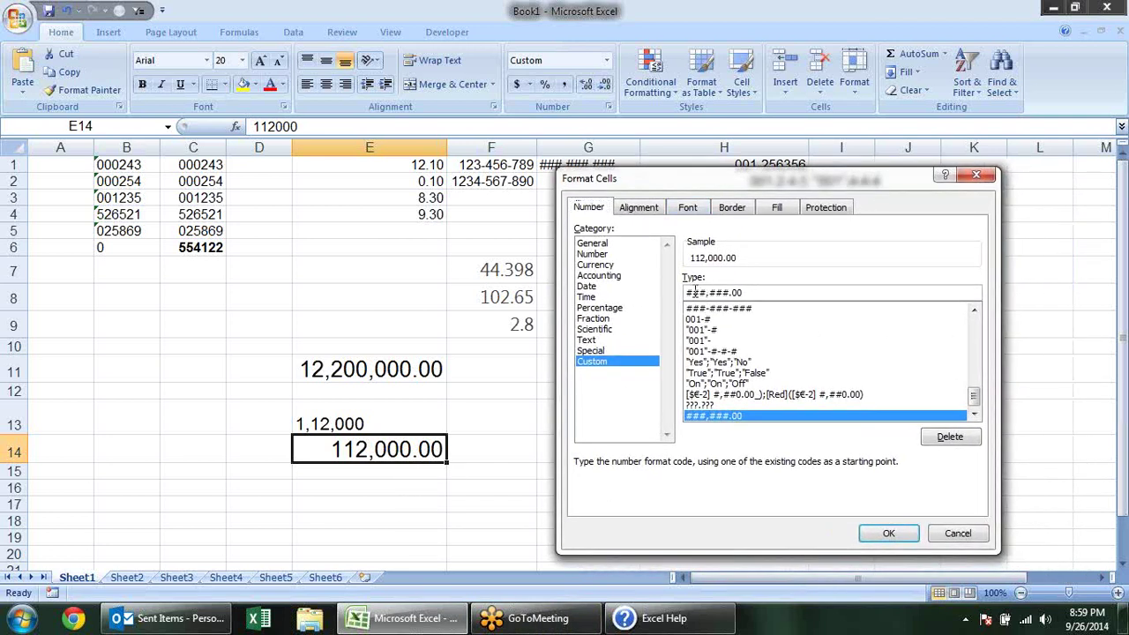
text(,)
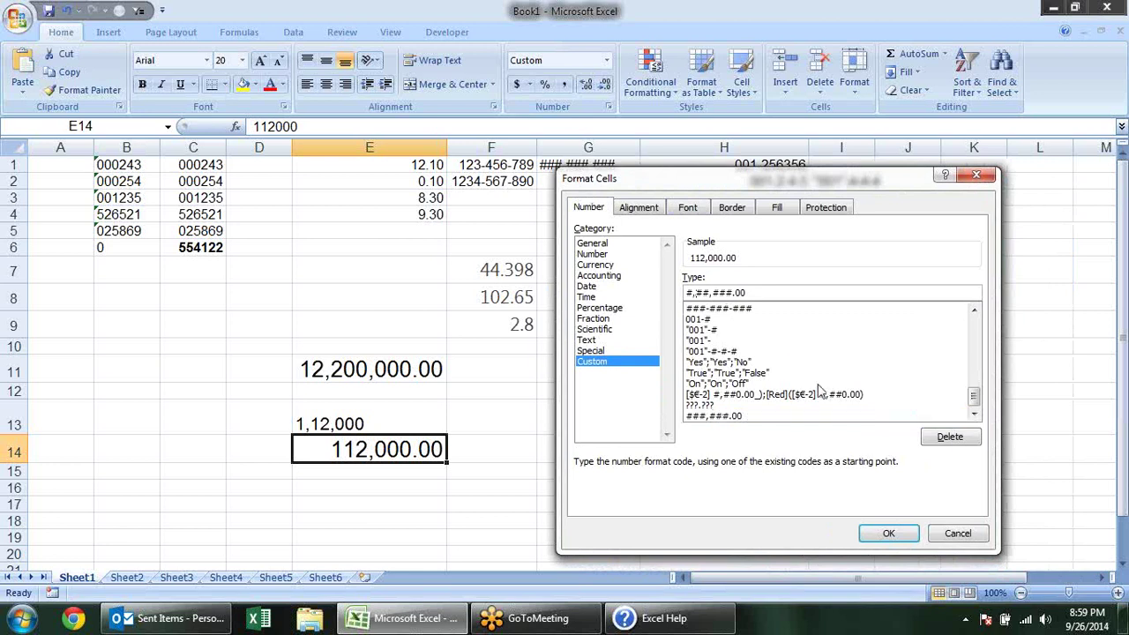
click(895, 532)
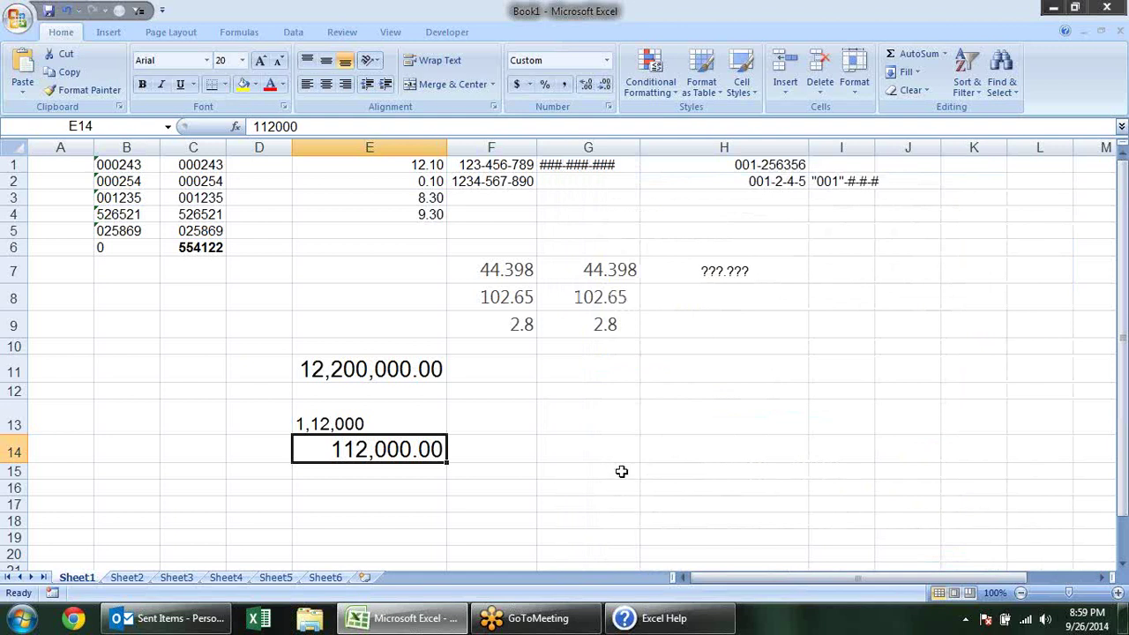
key(ctrl+1)
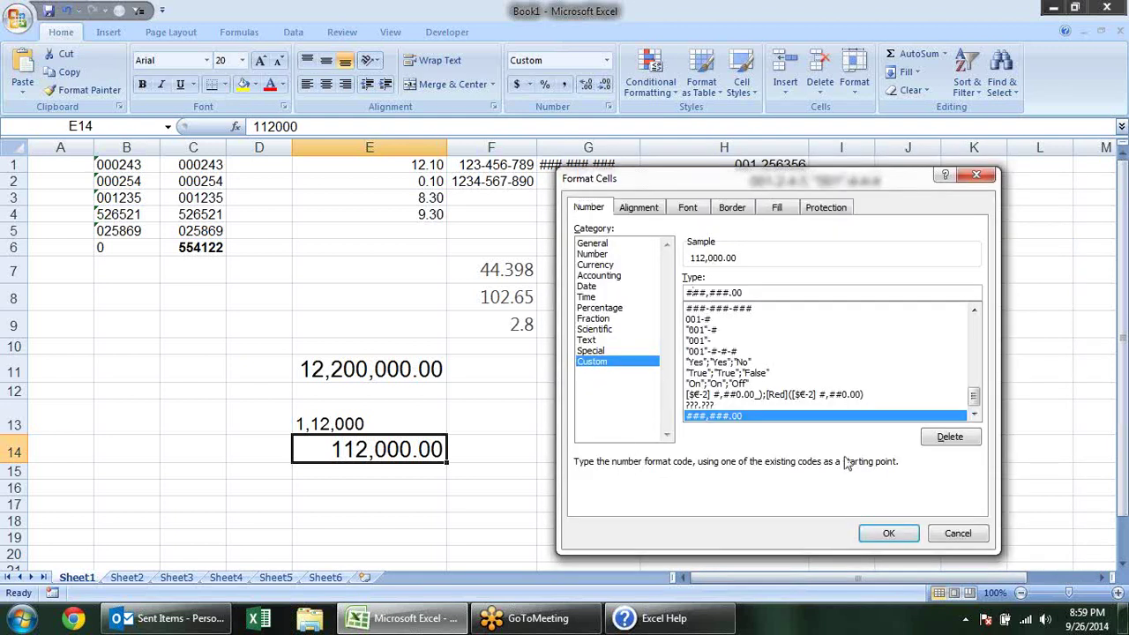
text(\)
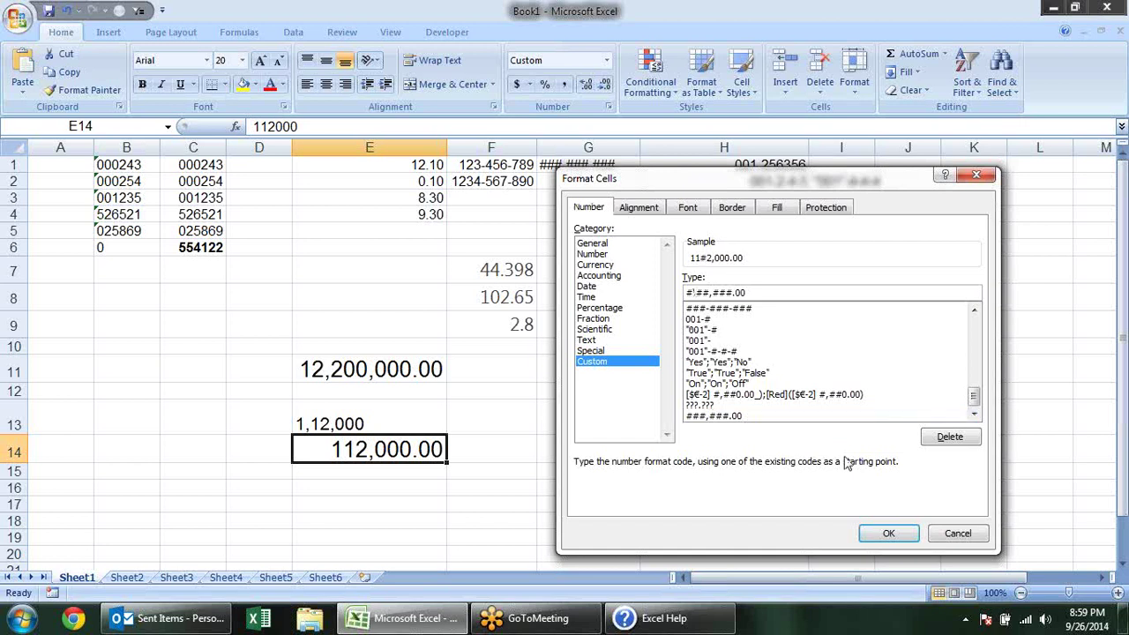
text(,)
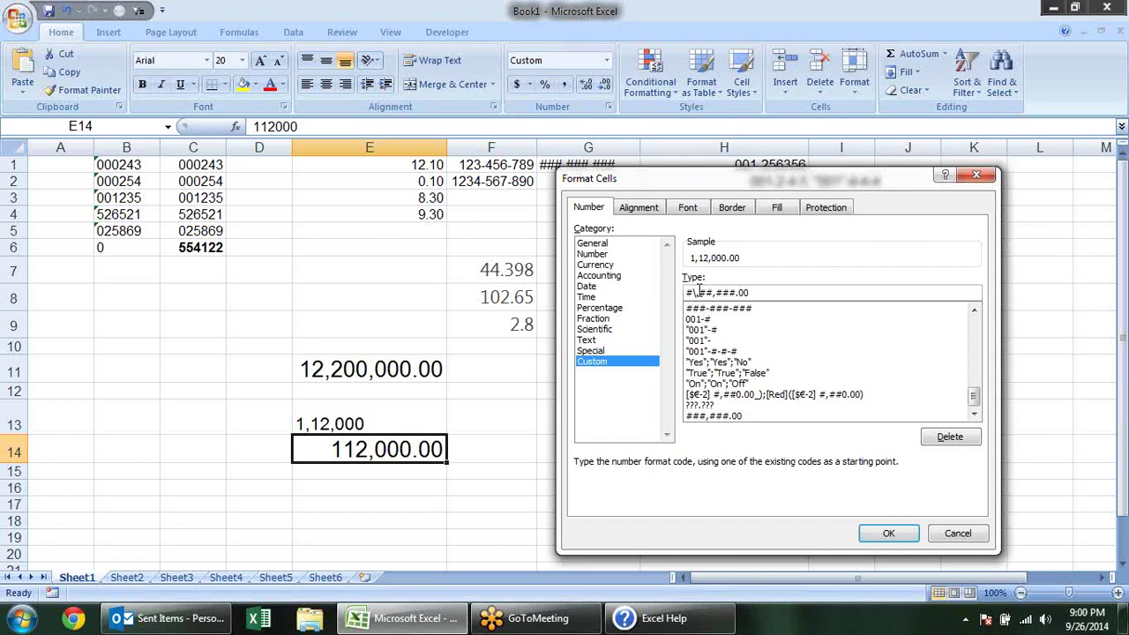
click(889, 534)
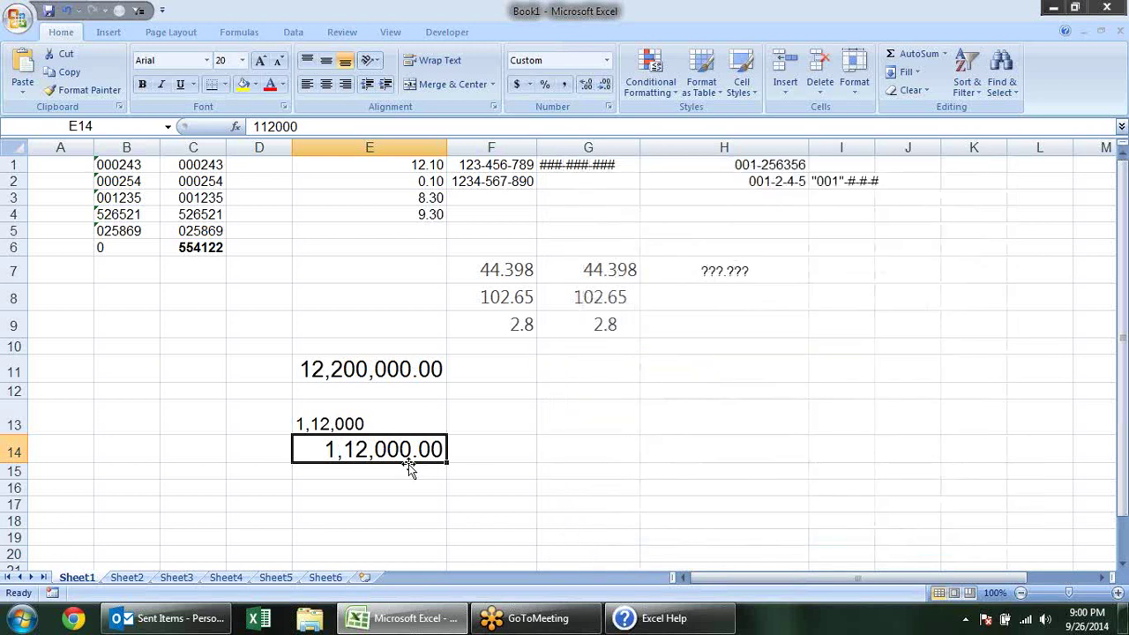
Step: Right-align the 1,12,000 text in E13 and compare it with E14
click(362, 429)
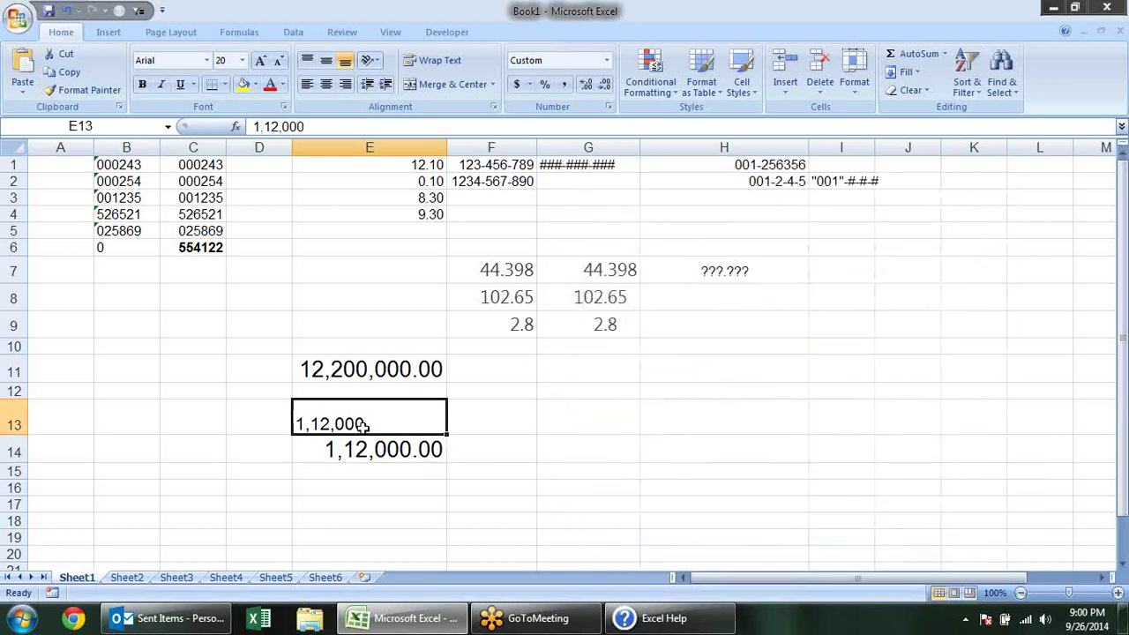
click(343, 87)
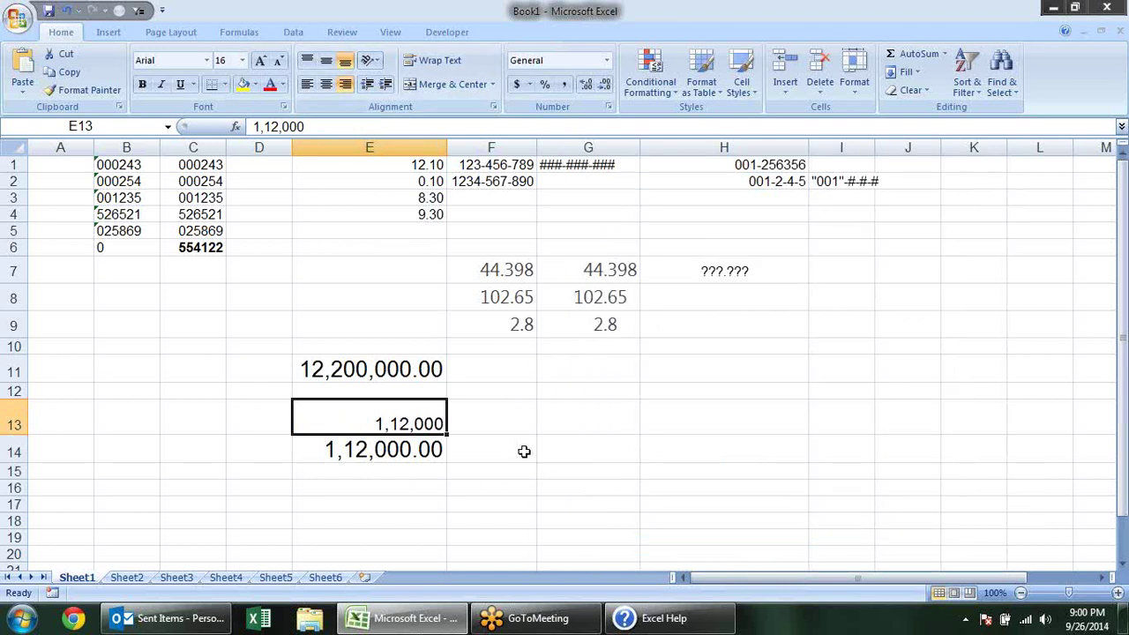
click(443, 453)
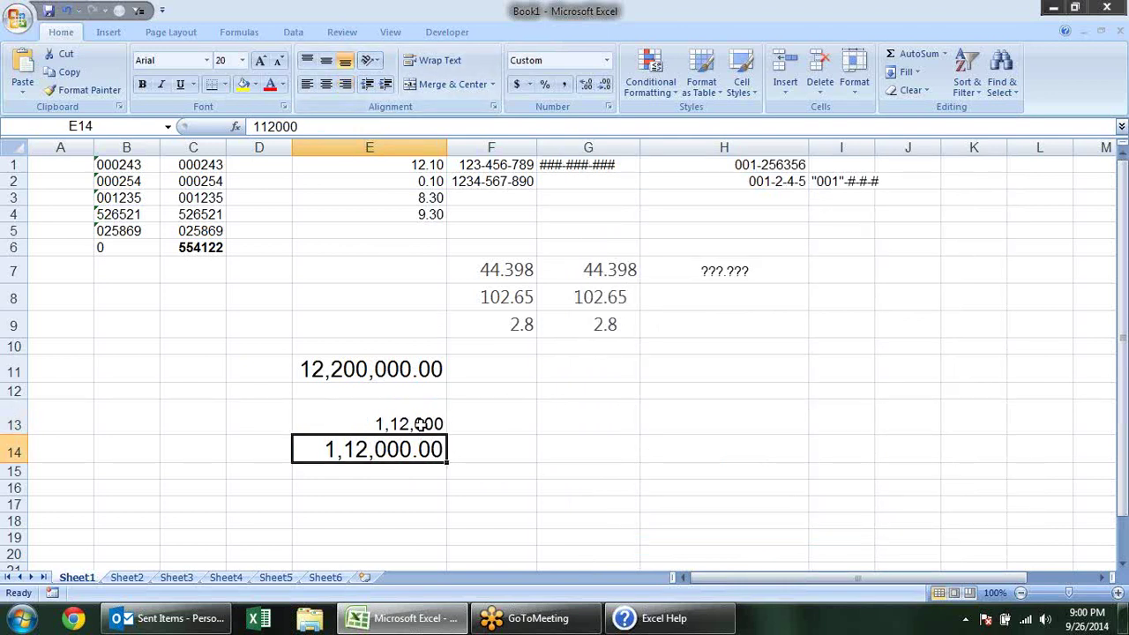
click(421, 424)
click(429, 450)
key(alt+Tab)
Step: Highlight the [BLACK] to [Red] colour codes in the Help article, then go back to Book1
click(415, 295)
scroll(249, 302, down, 2)
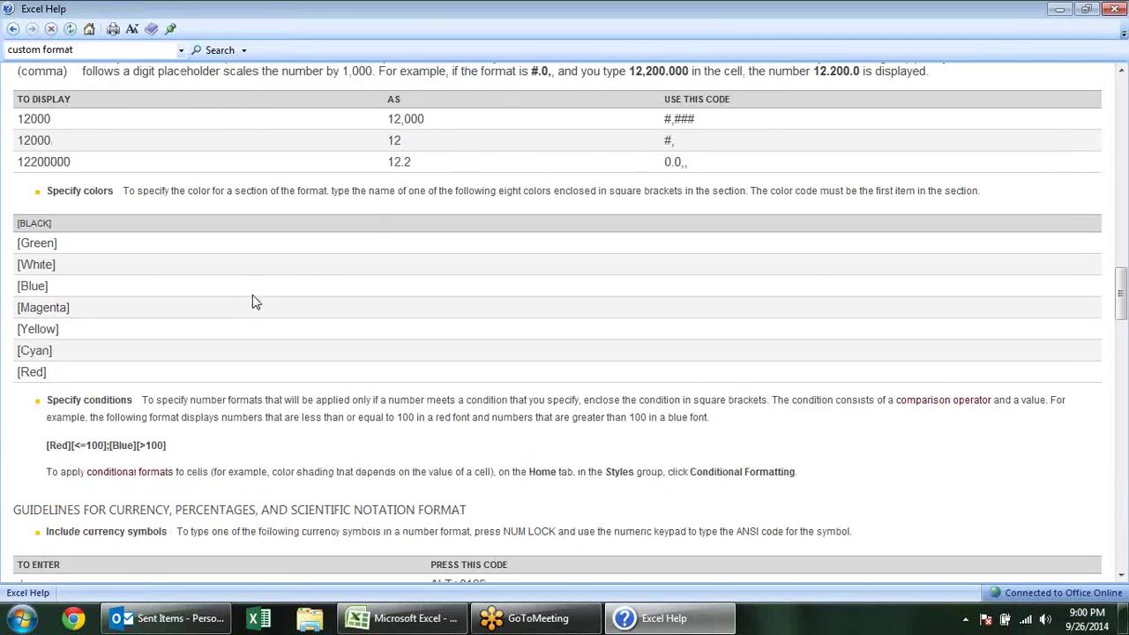
scroll(252, 303, down, 5)
scroll(265, 300, up, 5)
mouse_move(17, 236)
mouse_down()
mouse_move(61, 329)
mouse_move(63, 372)
mouse_move(300, 359)
mouse_up()
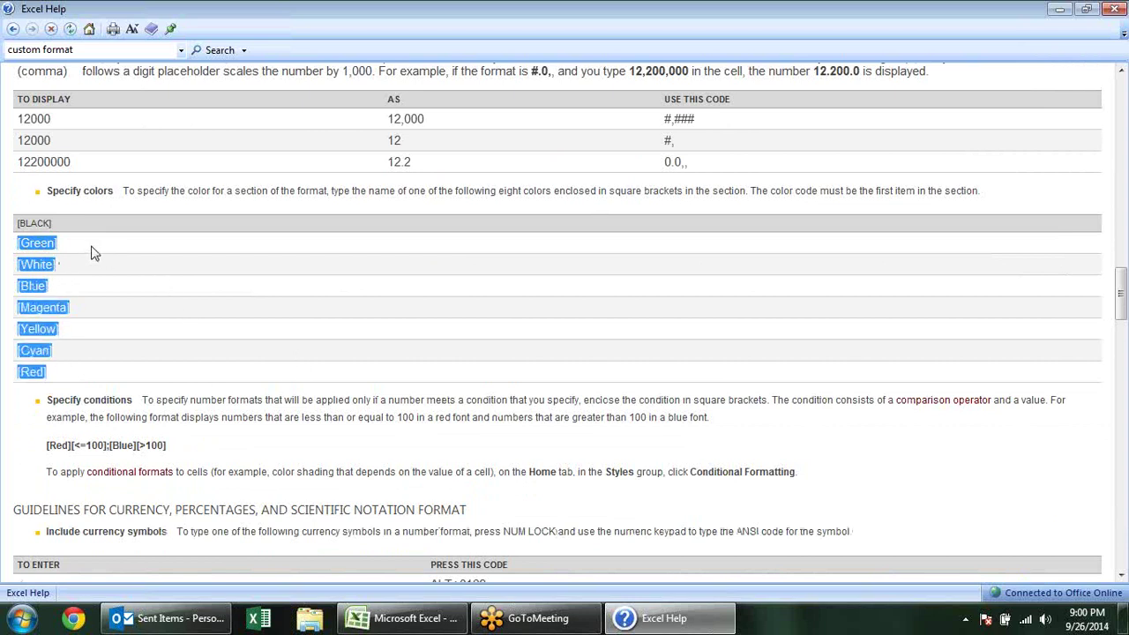
click(58, 240)
mouse_move(24, 219)
mouse_down()
mouse_move(59, 243)
mouse_move(74, 388)
mouse_up()
click(51, 304)
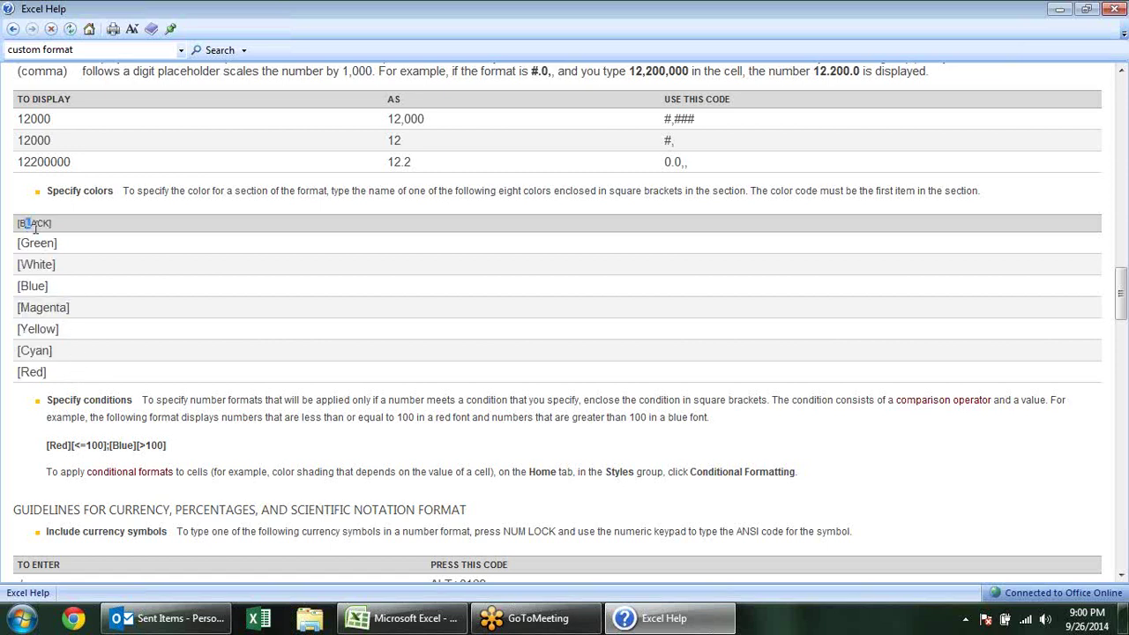
drag(34, 226, 91, 376)
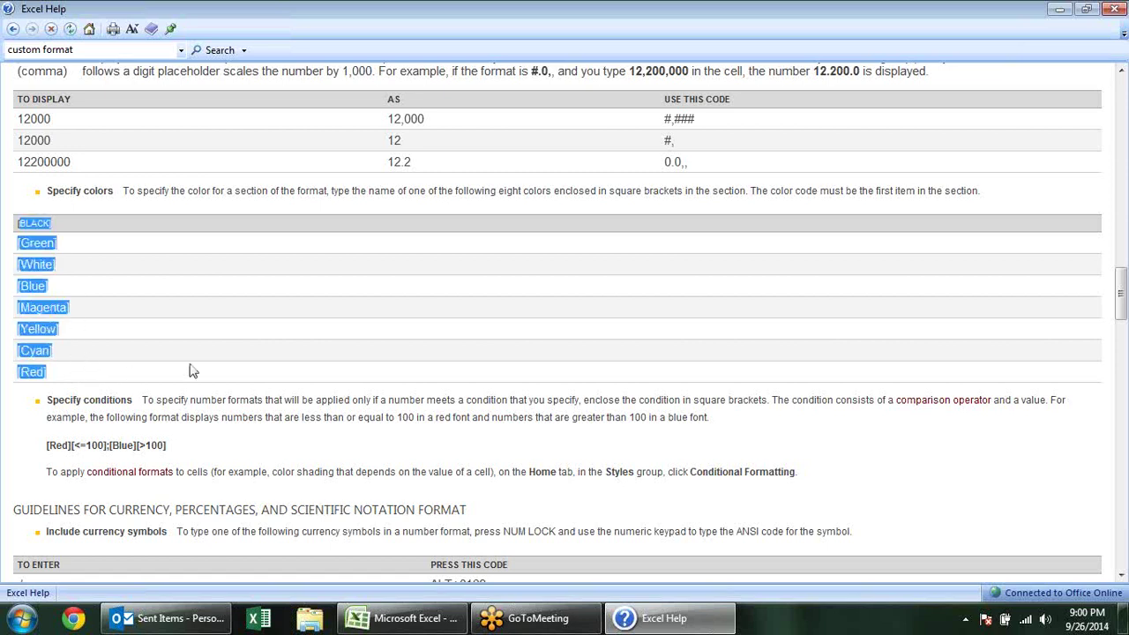
click(193, 371)
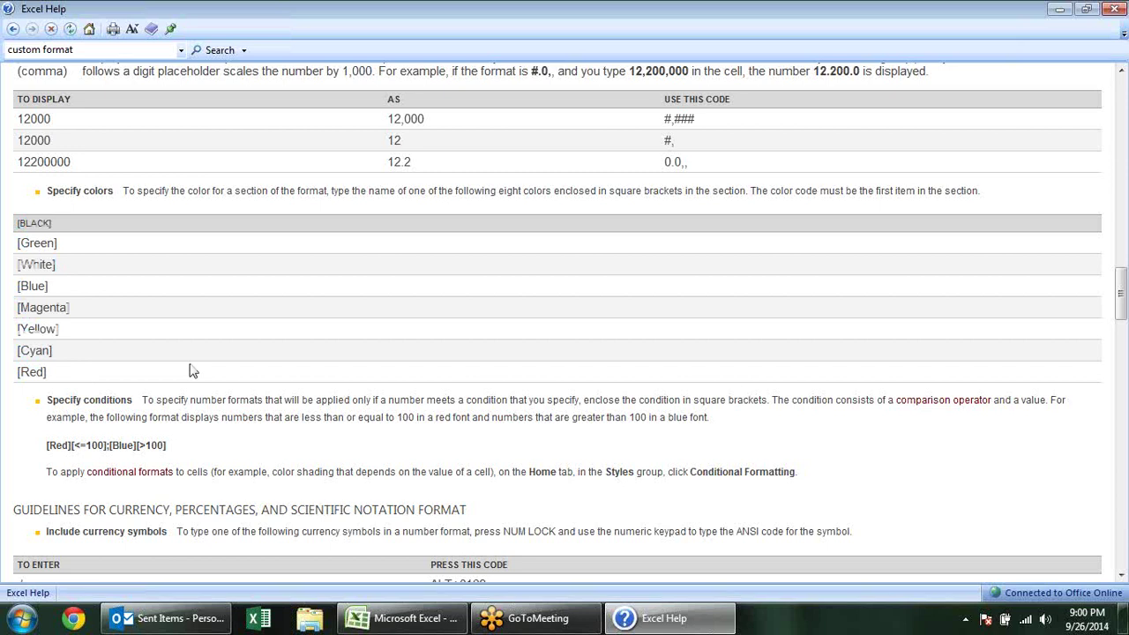
key(alt+Tab)
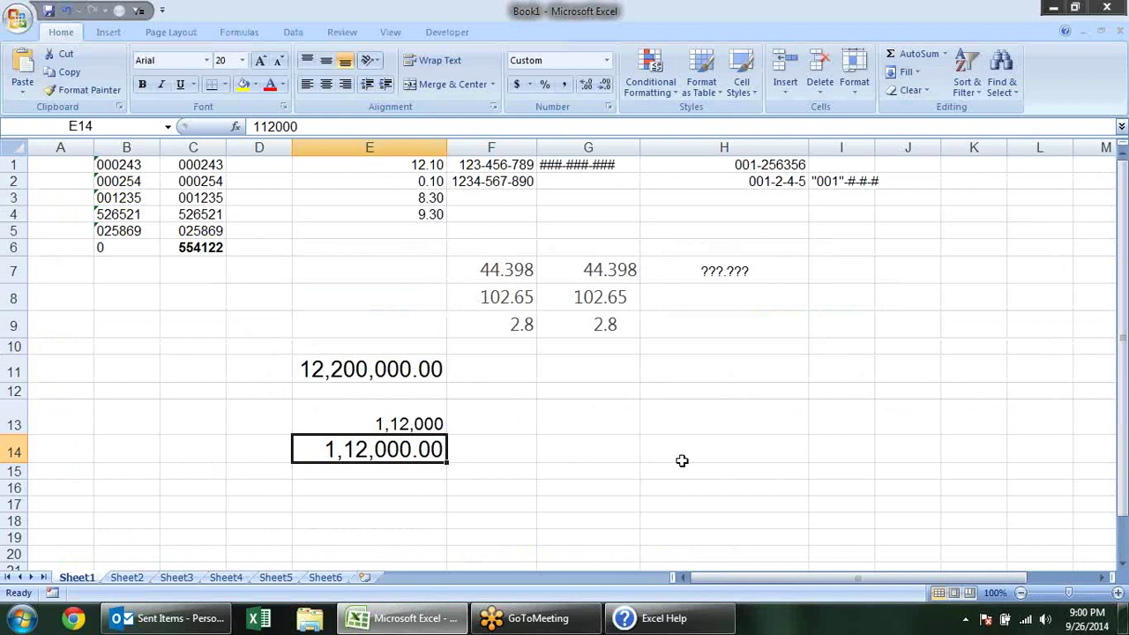
Step: Preview the Number category's red negative-number style for E14 without applying it
key(ctrl+1)
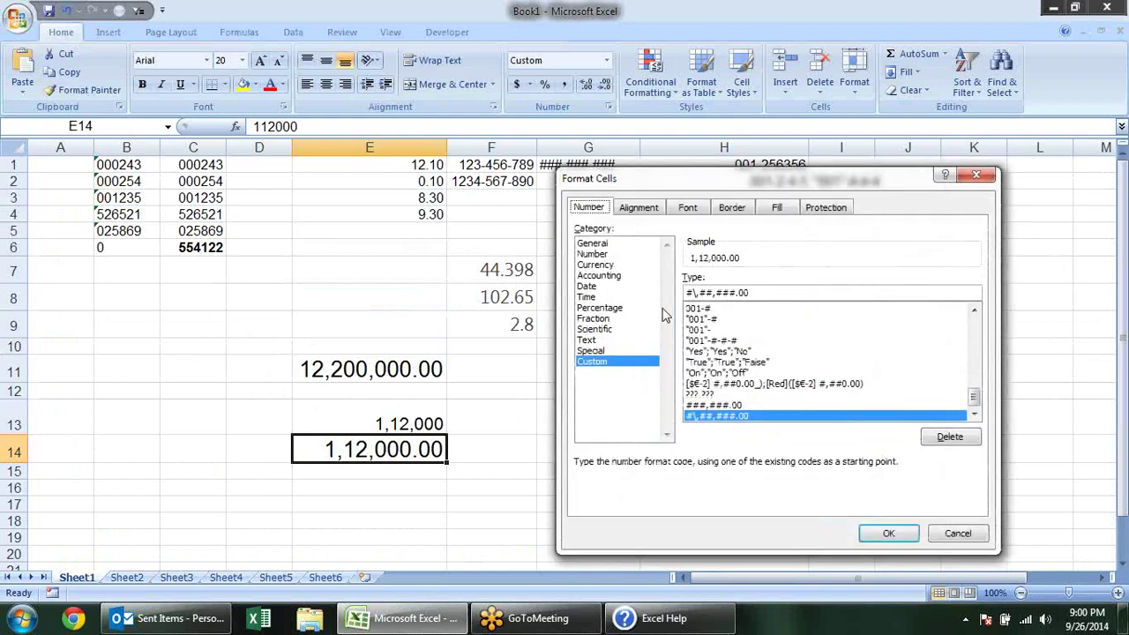
click(620, 247)
click(623, 255)
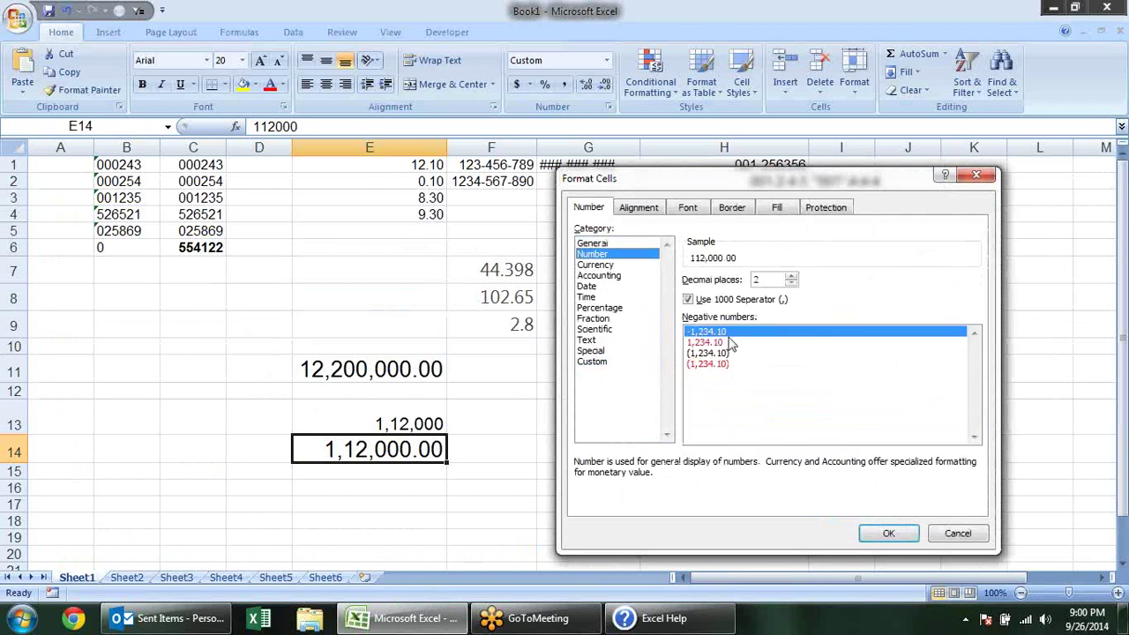
click(717, 343)
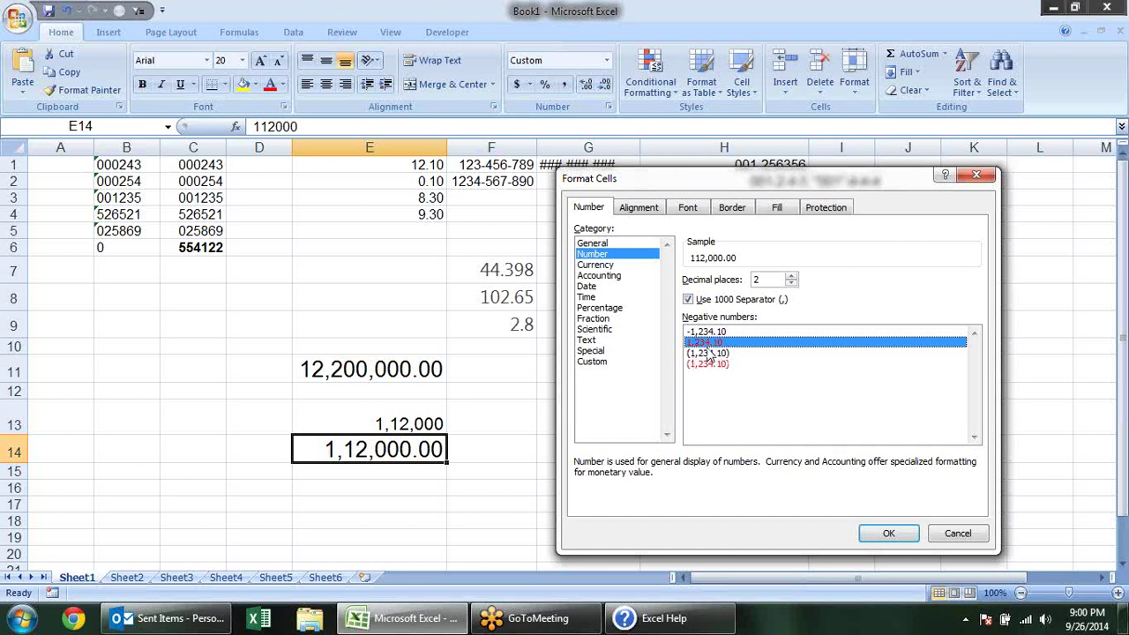
key(Escape)
Step: Enter -1253 in B9 and re-enter it under General format as a number
click(128, 320)
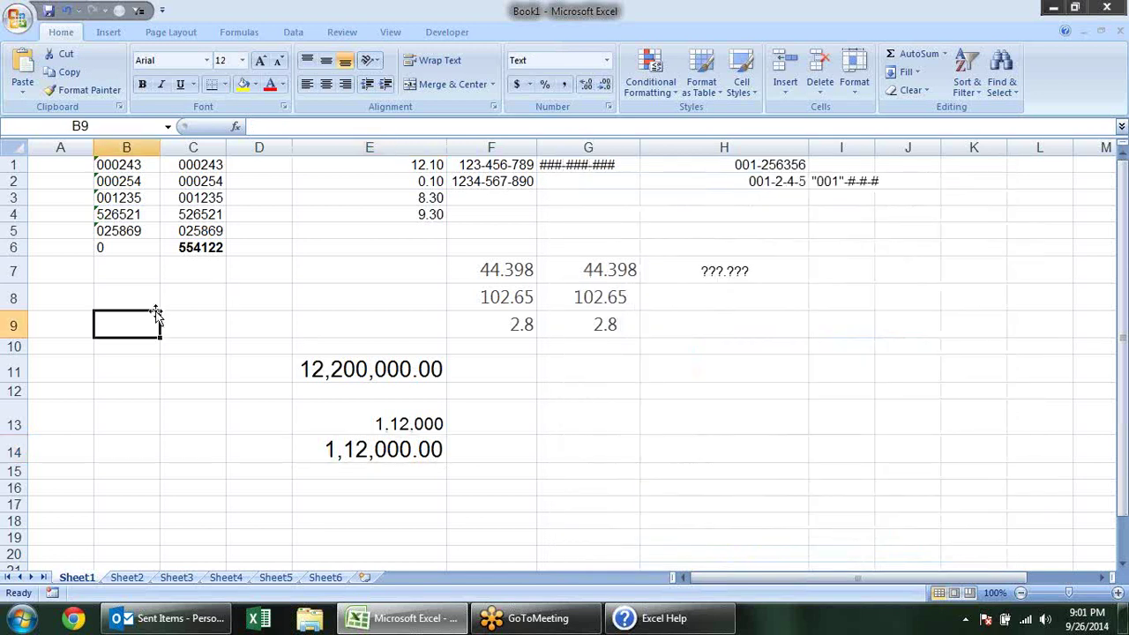
text(12.3)
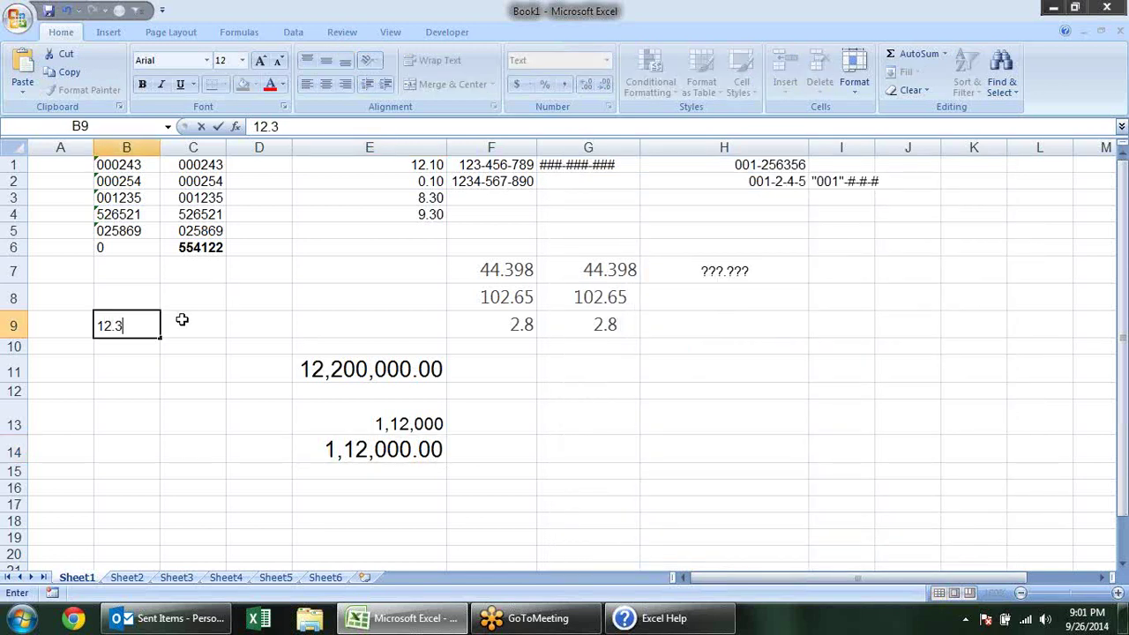
key(BackSpace)
key(BackSpace)
key(BackSpace)
text(112)
key(BackSpace)
key(BackSpace)
key(BackSpace)
key(BackSpace)
text(-1253)
key(Return)
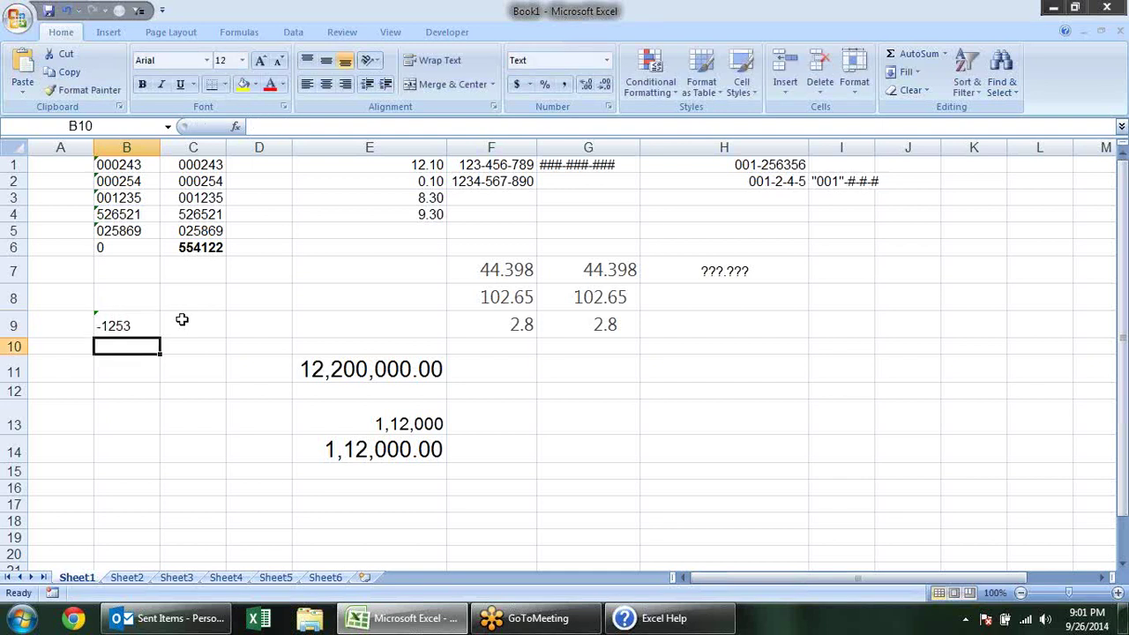
key(Up)
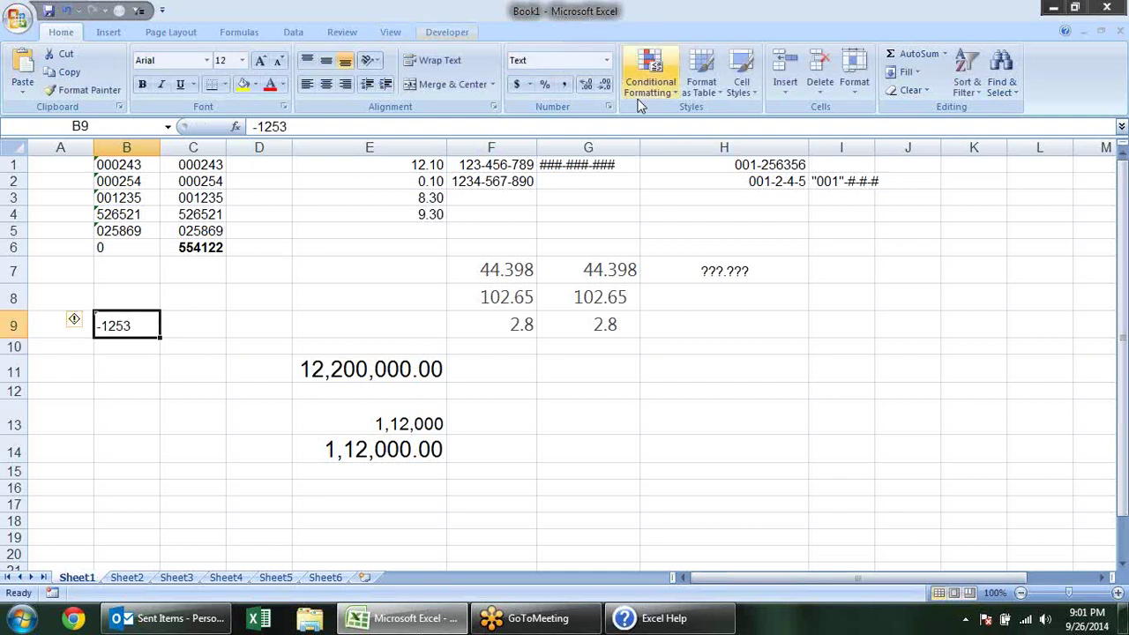
click(606, 60)
click(587, 97)
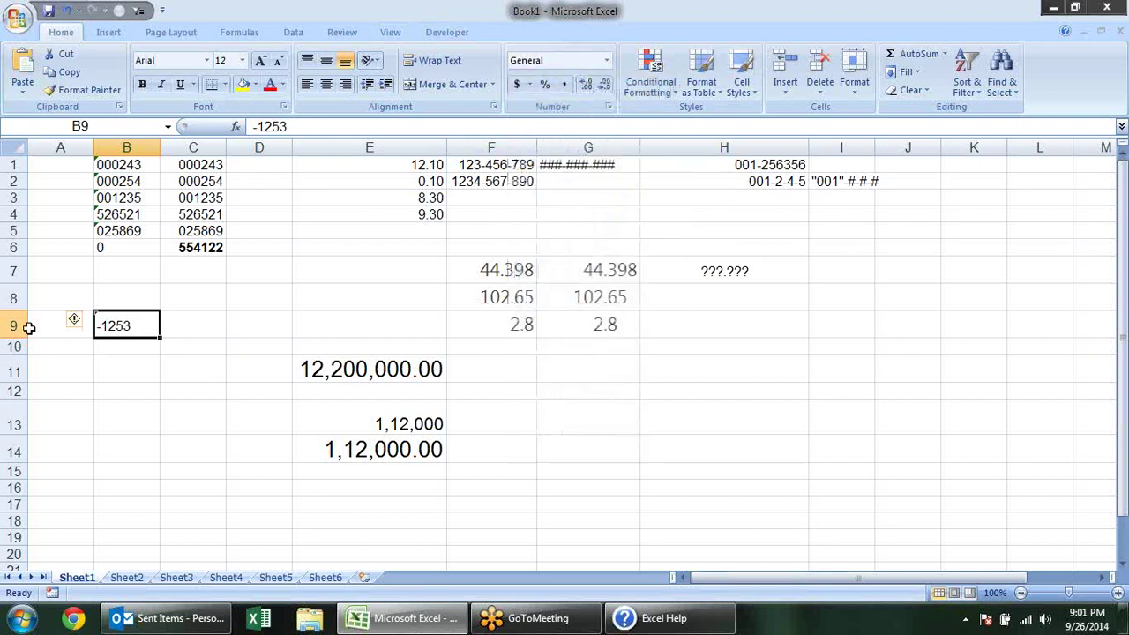
double_click(147, 322)
key(Return)
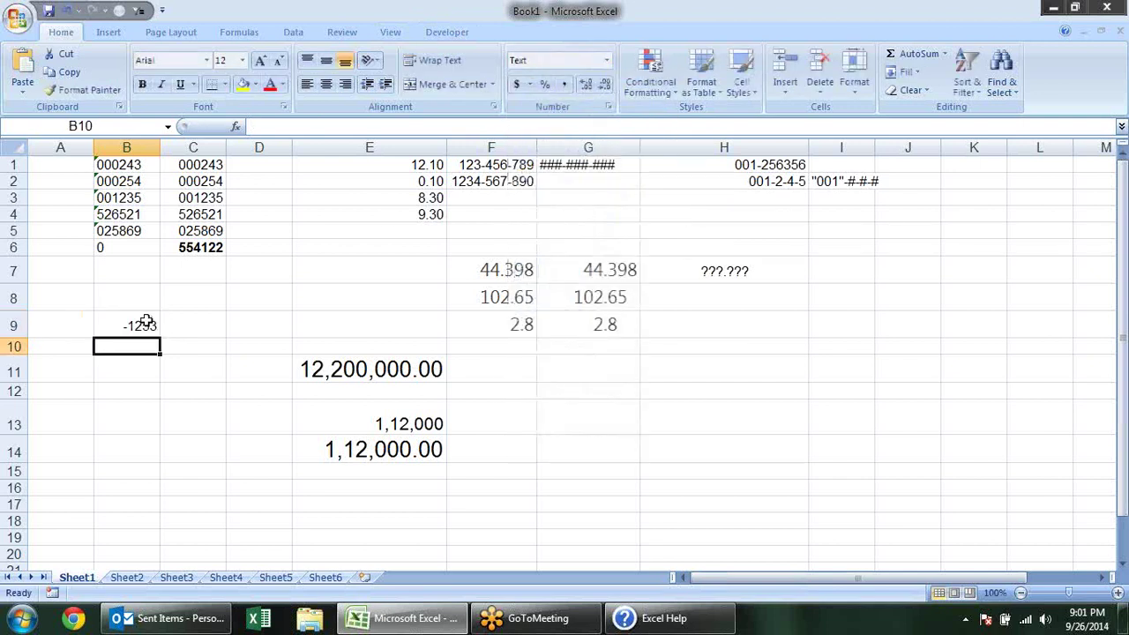
Step: Format B9 as Number with red negatives, showing 1253.00 in red
click(147, 325)
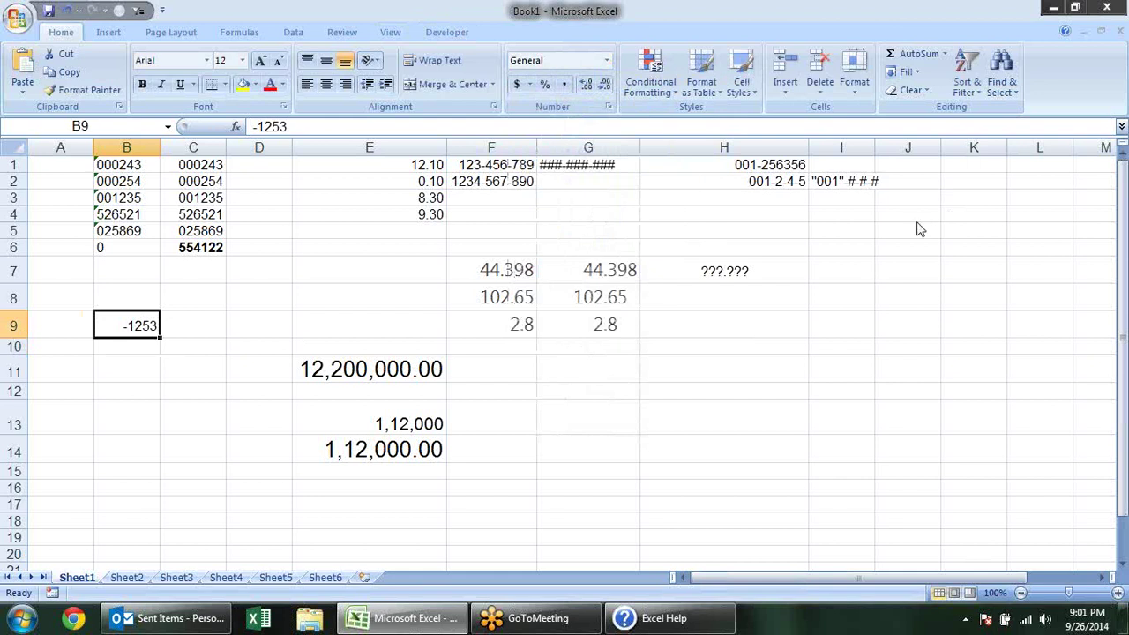
key(ctrl+1)
click(622, 254)
click(741, 342)
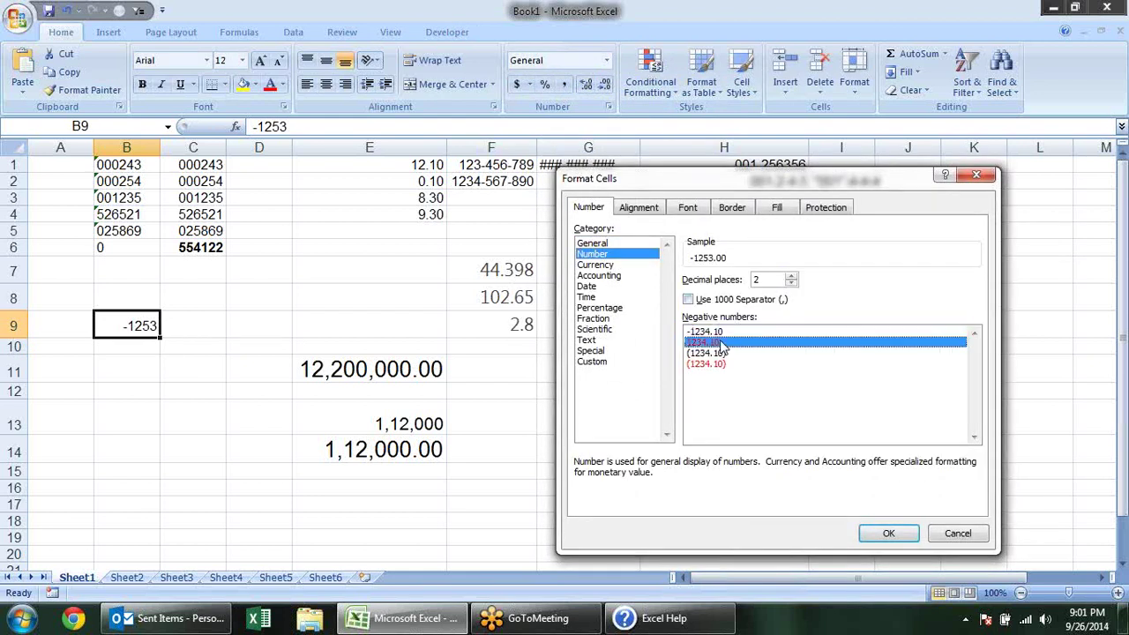
click(887, 533)
click(882, 535)
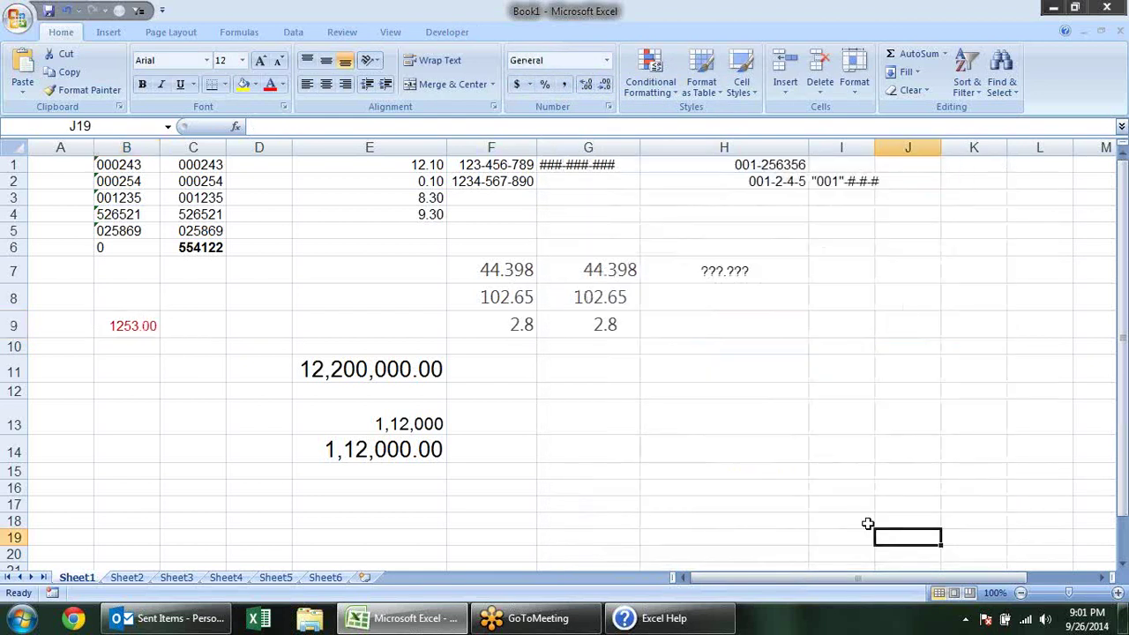
click(127, 324)
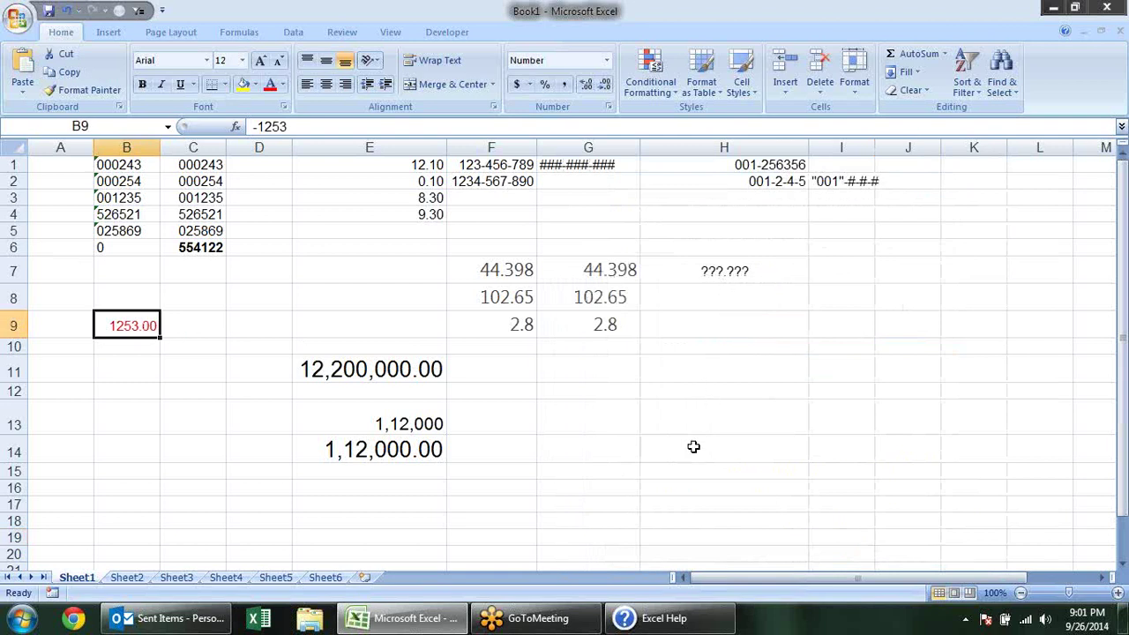
key(ctrl+1)
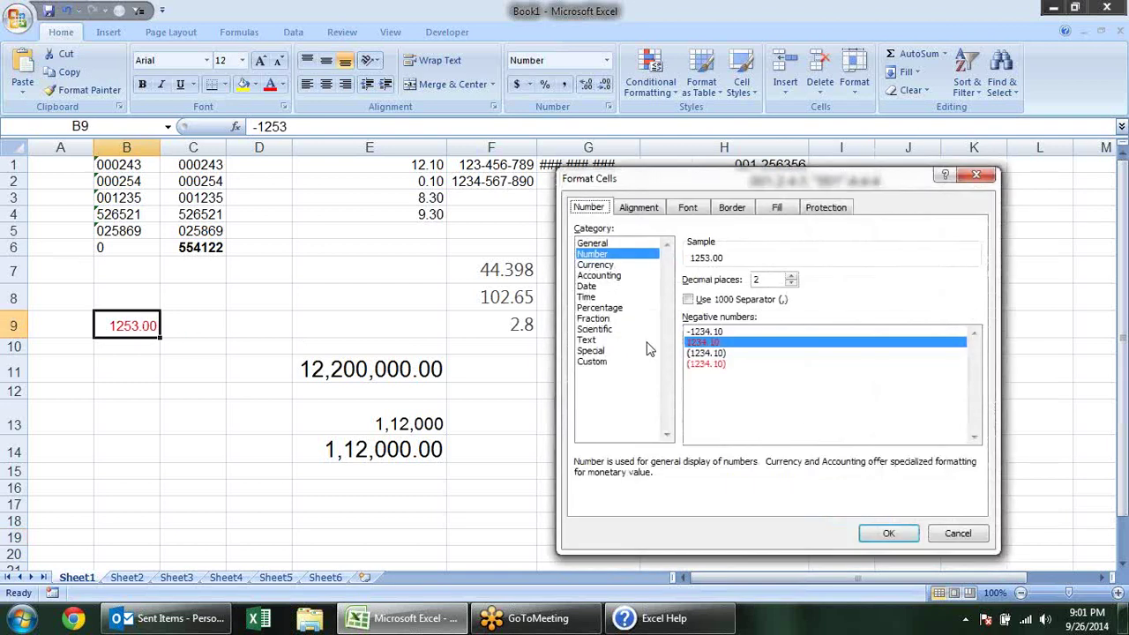
Step: Browse B9's custom code and English (United States) date formats, then cancel without changes
click(635, 361)
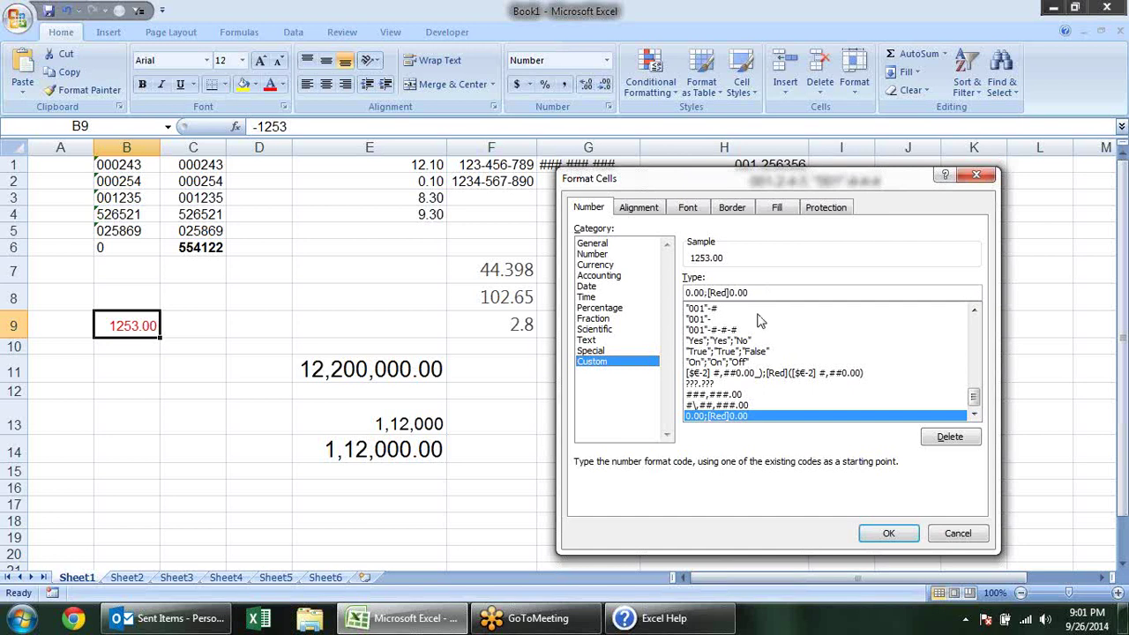
click(619, 286)
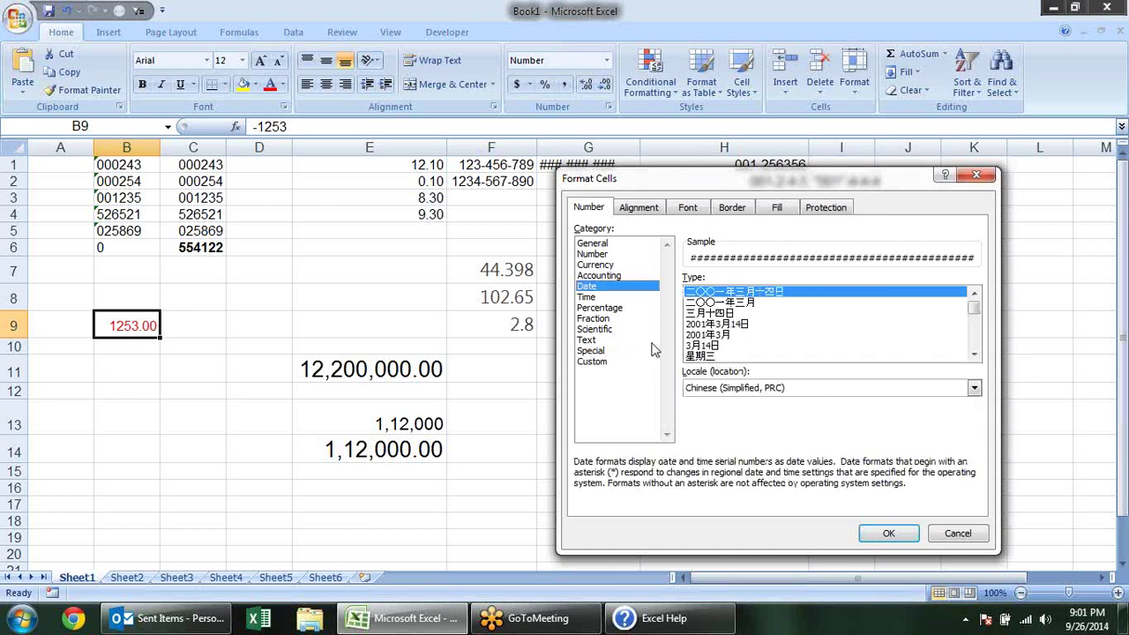
click(974, 388)
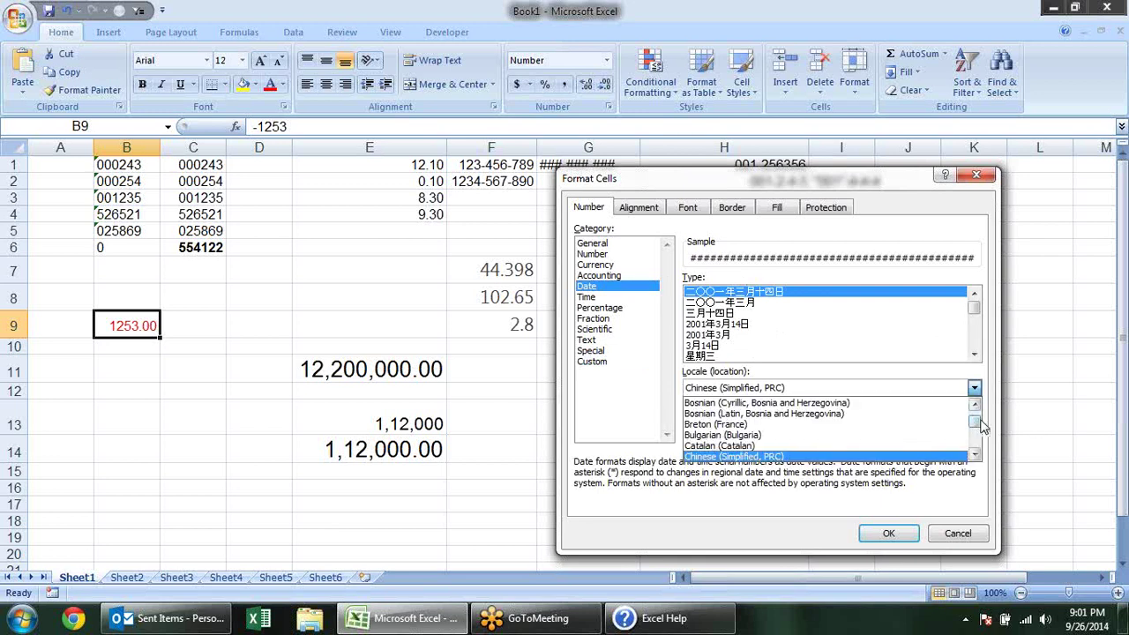
scroll(974, 423, up, 5)
click(925, 404)
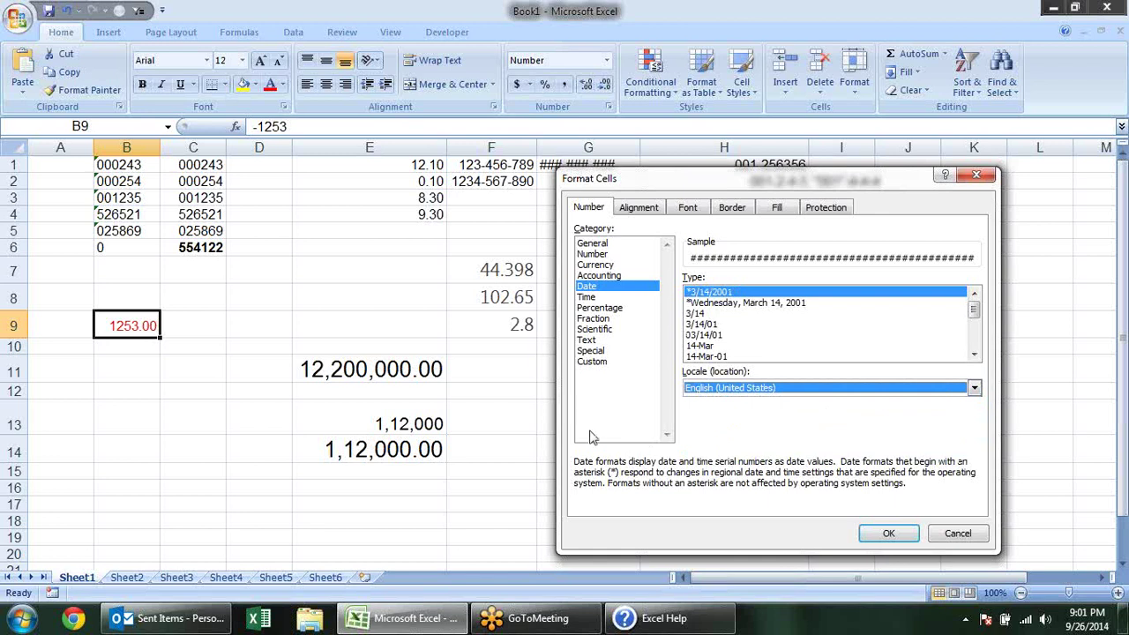
click(615, 362)
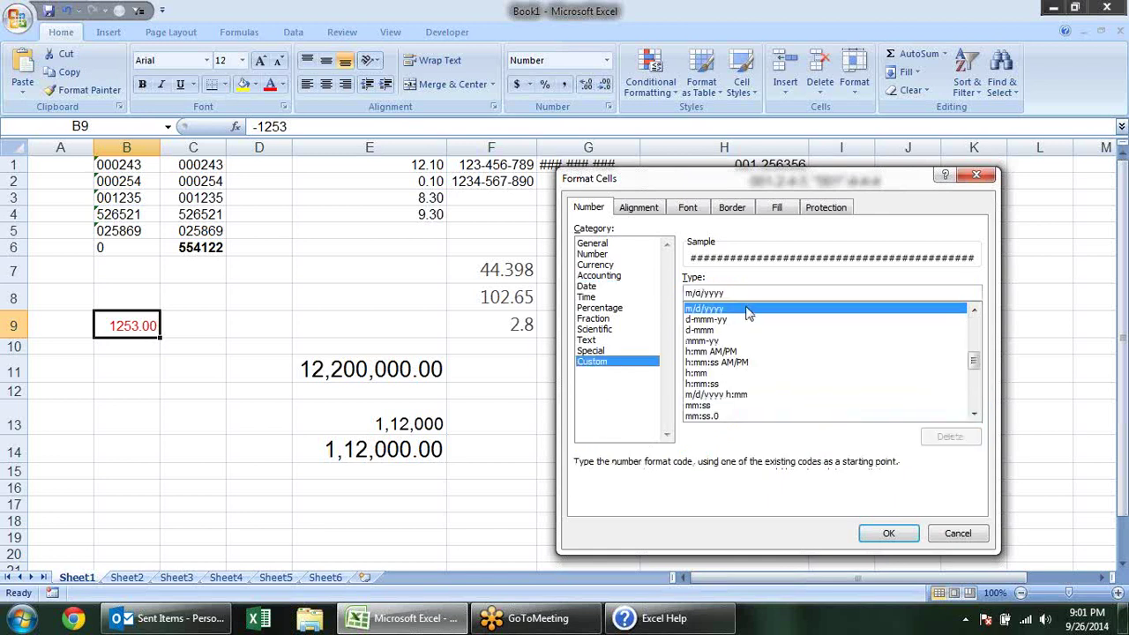
key(Escape)
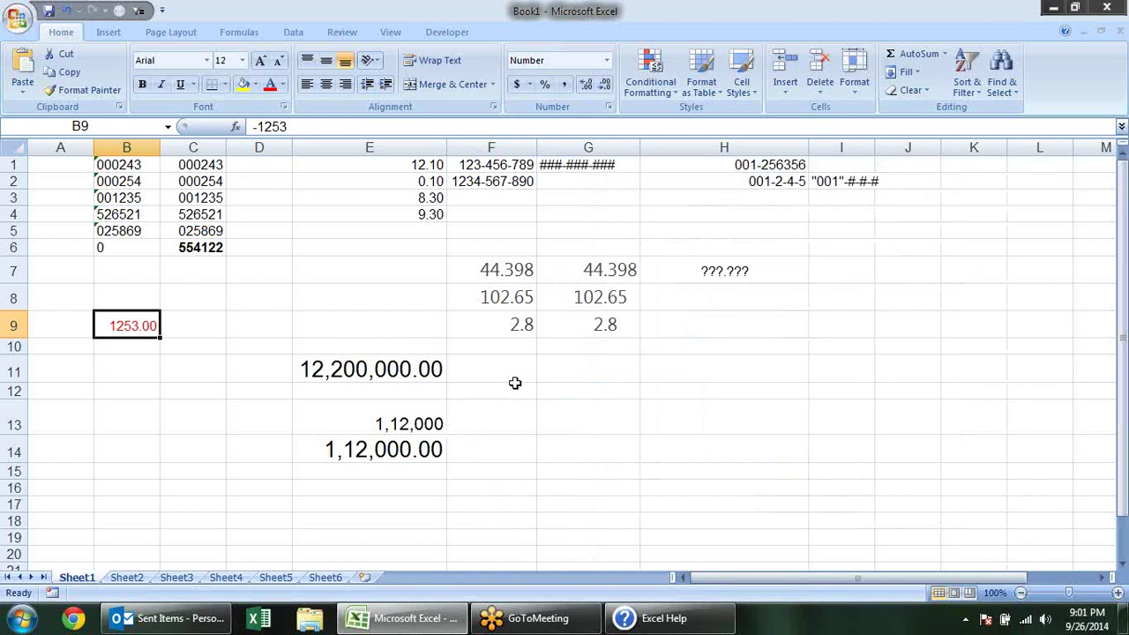
Step: Apply the ???.??? custom number format to the 2.8 in G9
click(612, 319)
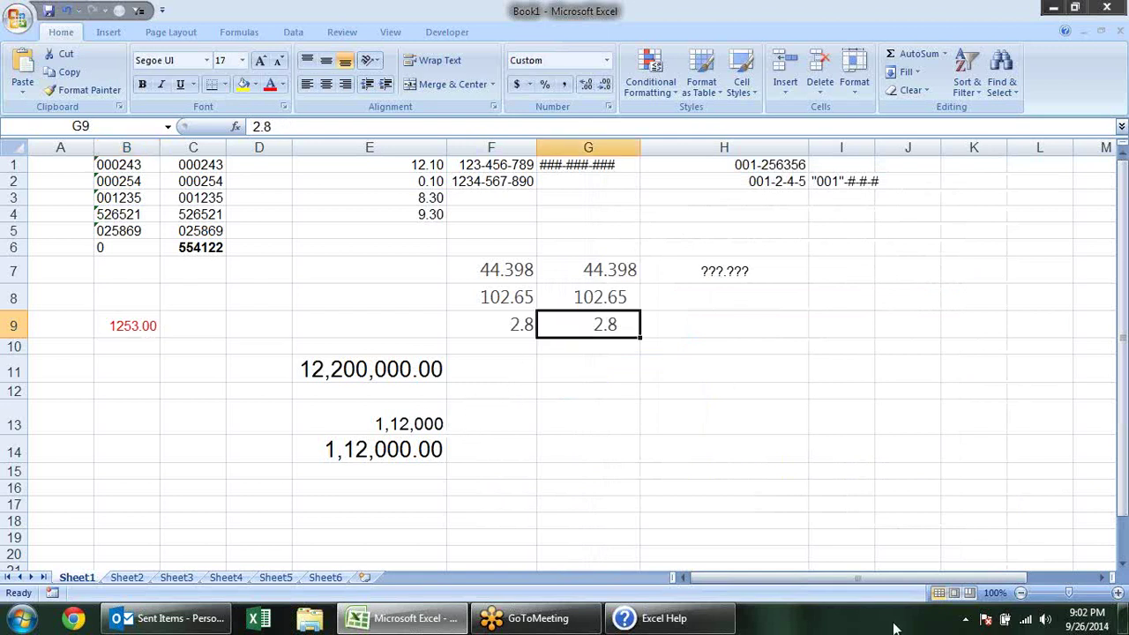
key(ctrl+1)
double_click(719, 292)
key(Return)
click(680, 402)
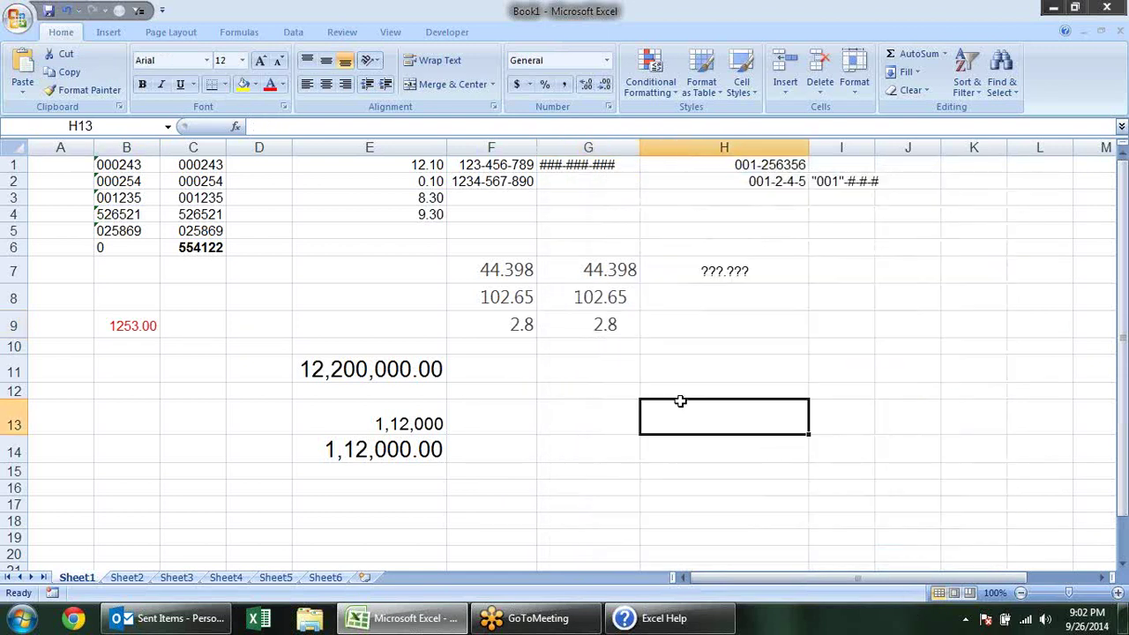
click(617, 328)
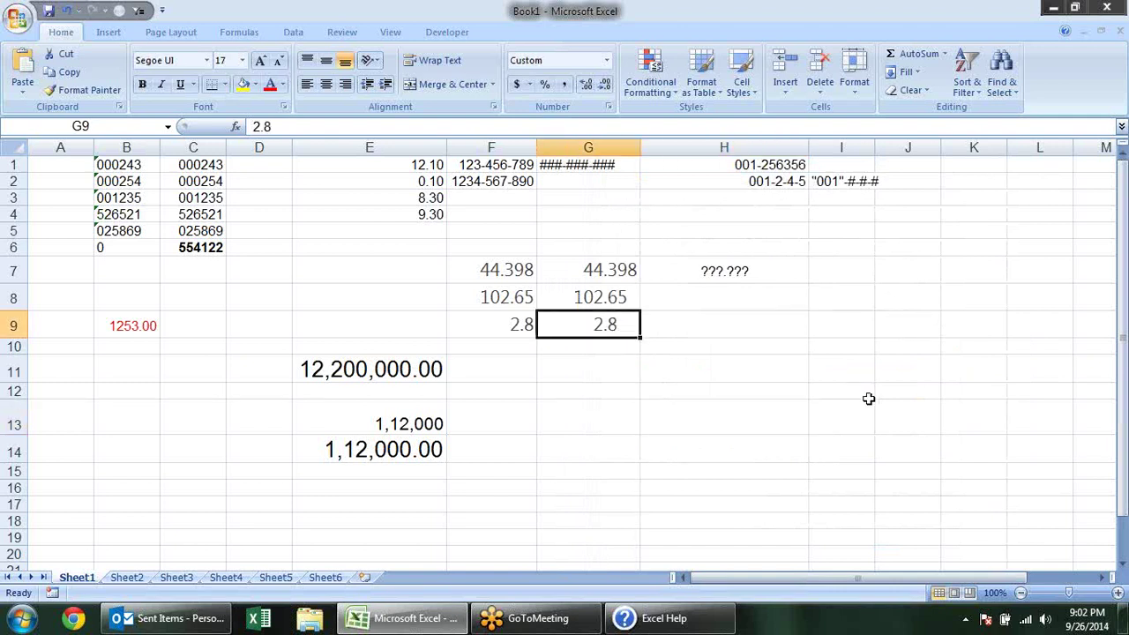
Step: Give G9 the custom format [yellow] so 2.8 displays in yellow
key(ctrl+1)
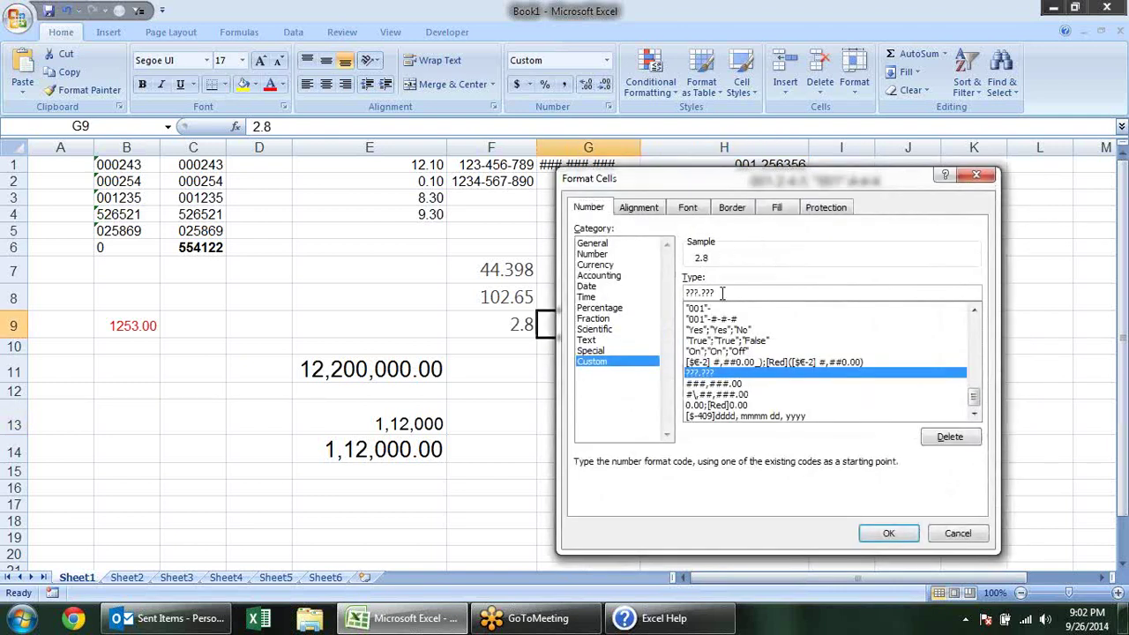
text(()
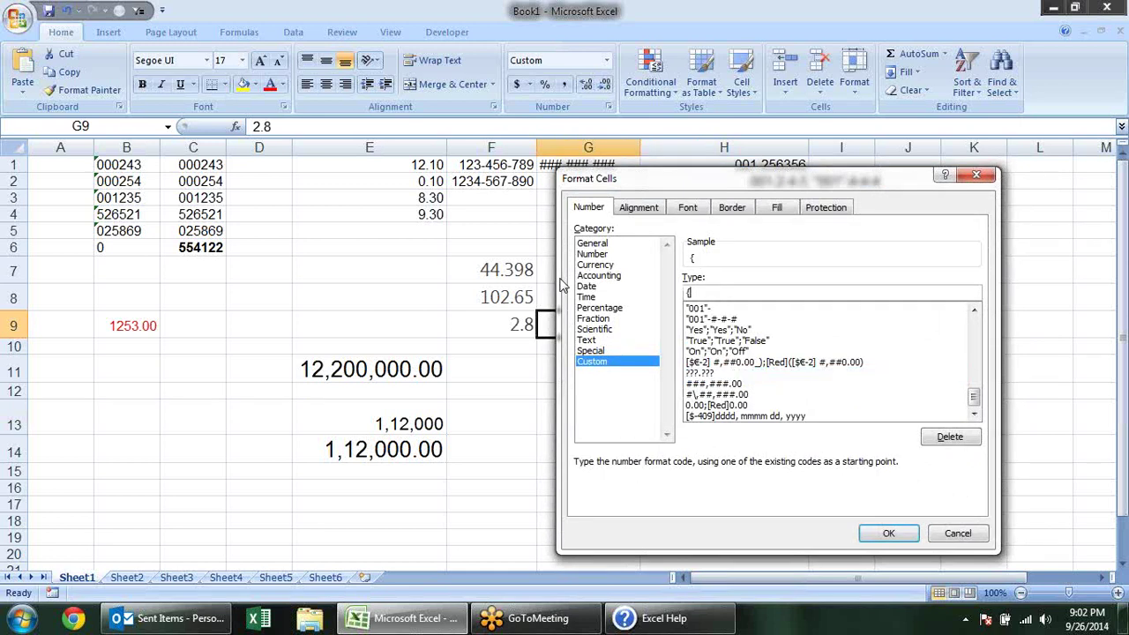
key(BackSpace)
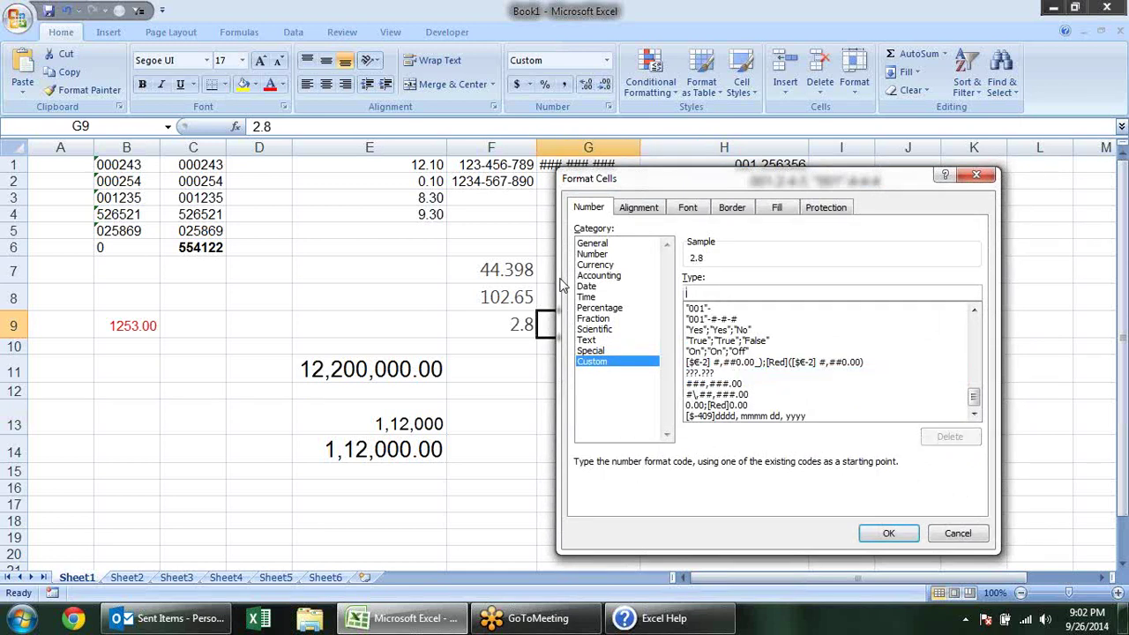
text([yellow)
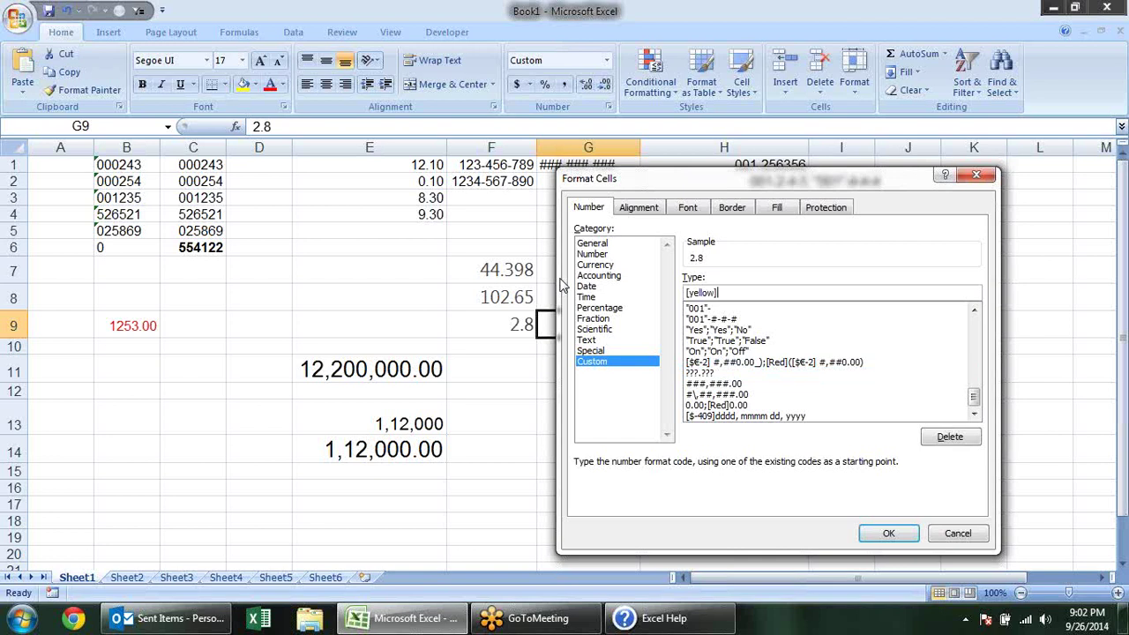
click(889, 536)
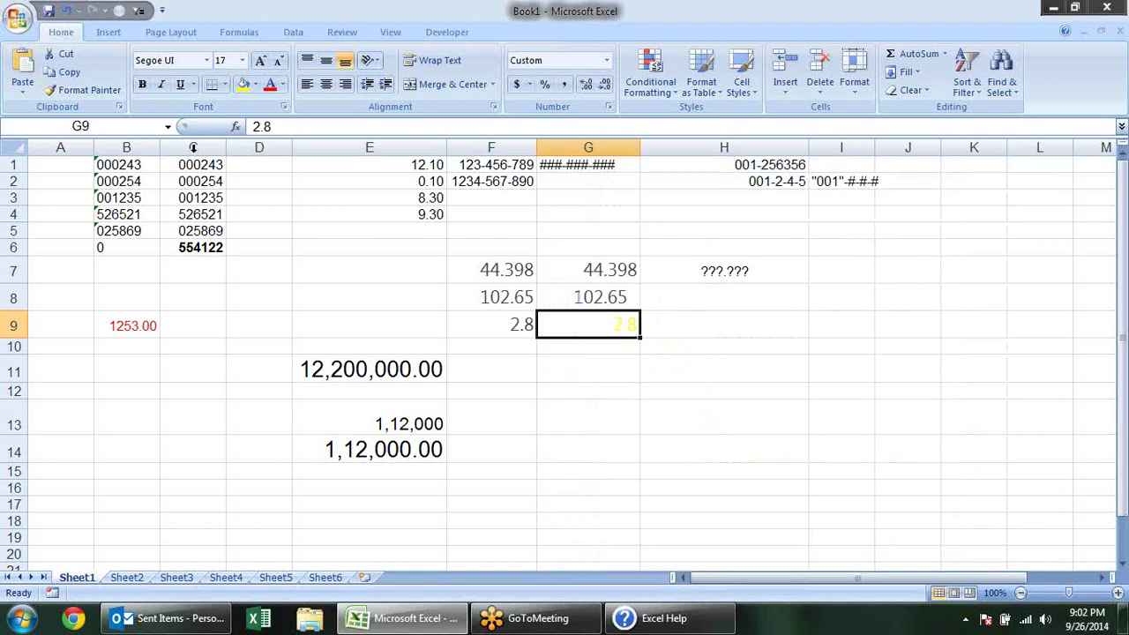
Step: Fill G9 with black and check its new appearance
click(254, 85)
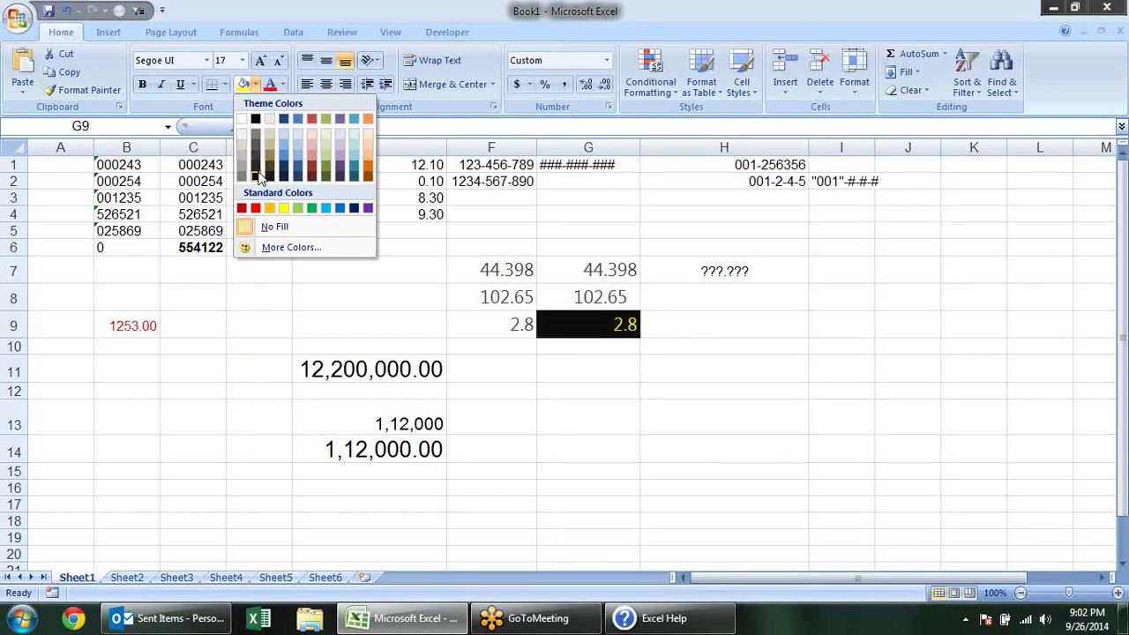
click(256, 175)
click(683, 379)
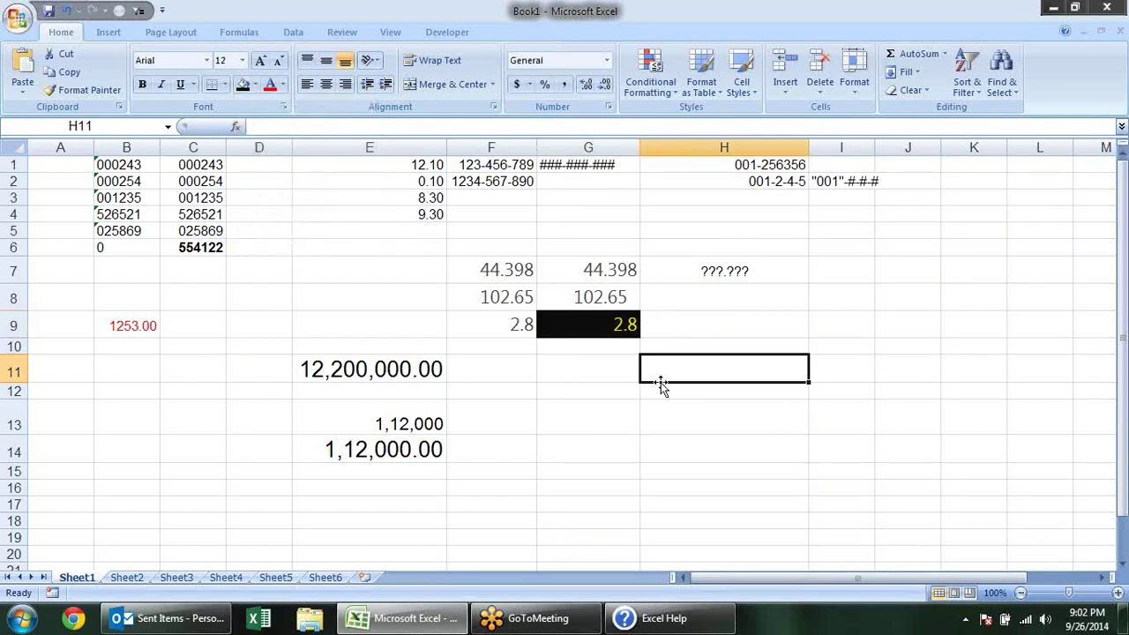
click(610, 326)
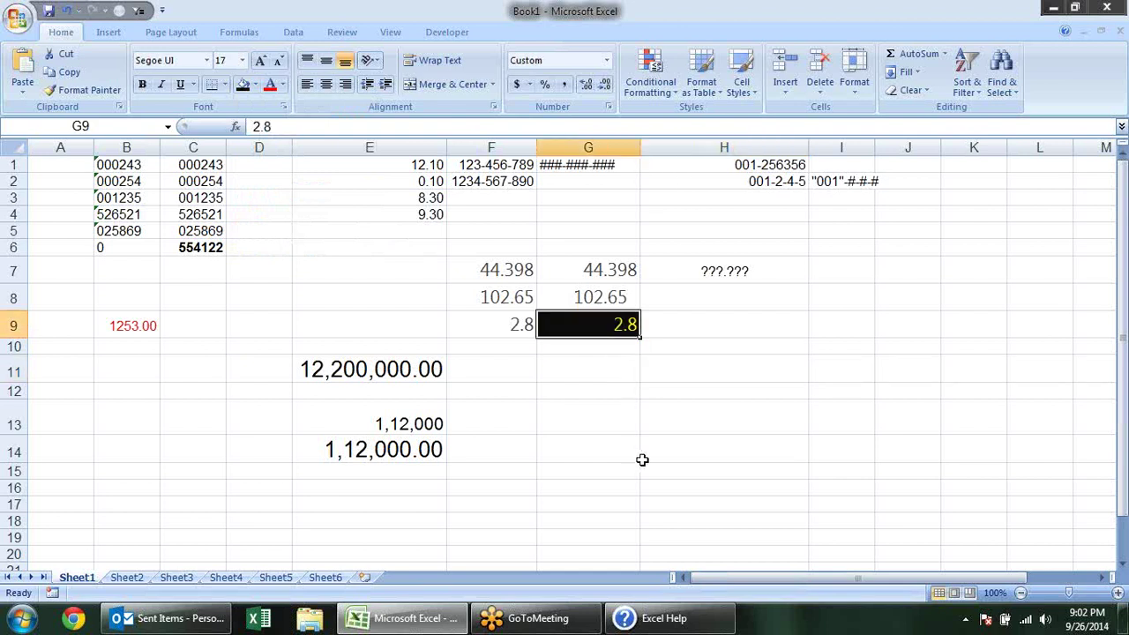
Step: Copy the [Red][<=100];[Blue][>100] condition example from the custom number format help page
key(alt+Tab)
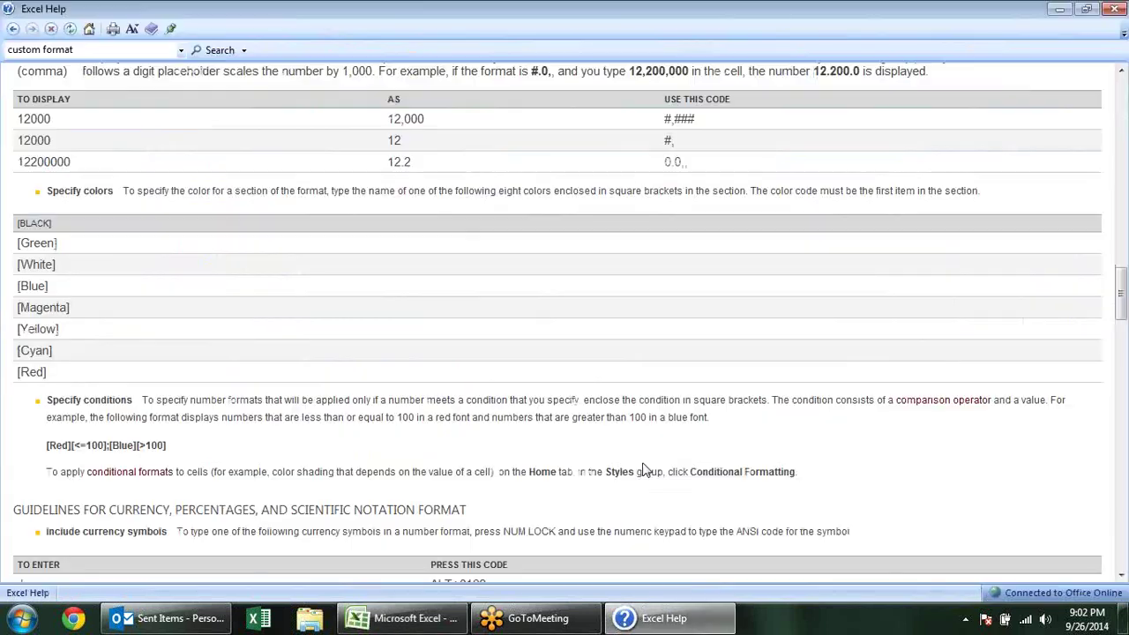
drag(9, 242, 46, 320)
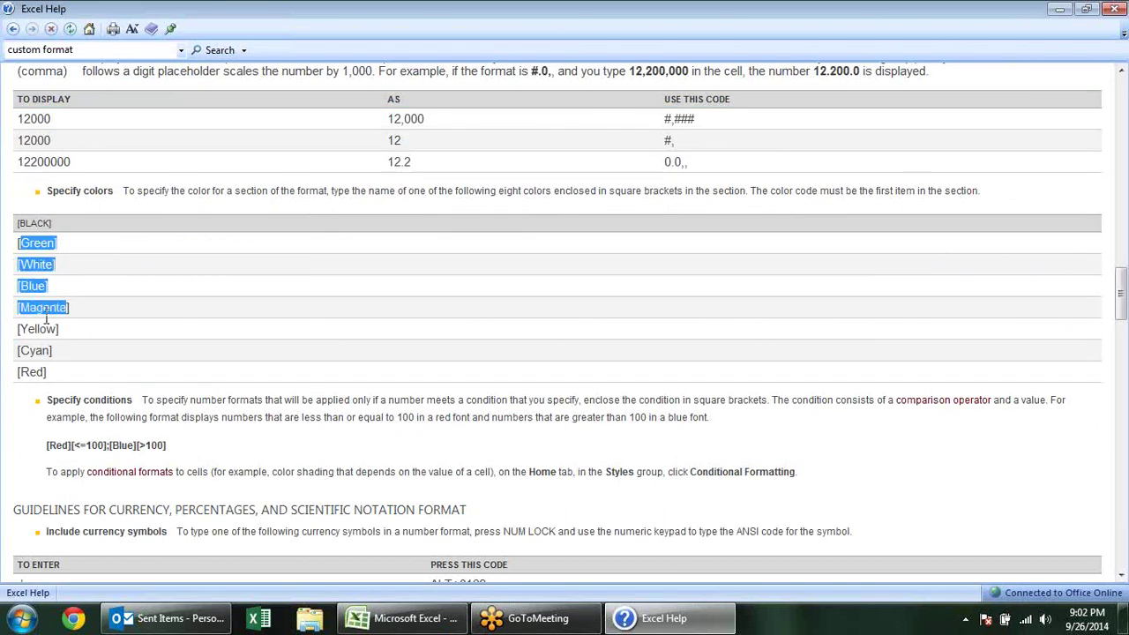
scroll(471, 276, down, 3)
click(386, 309)
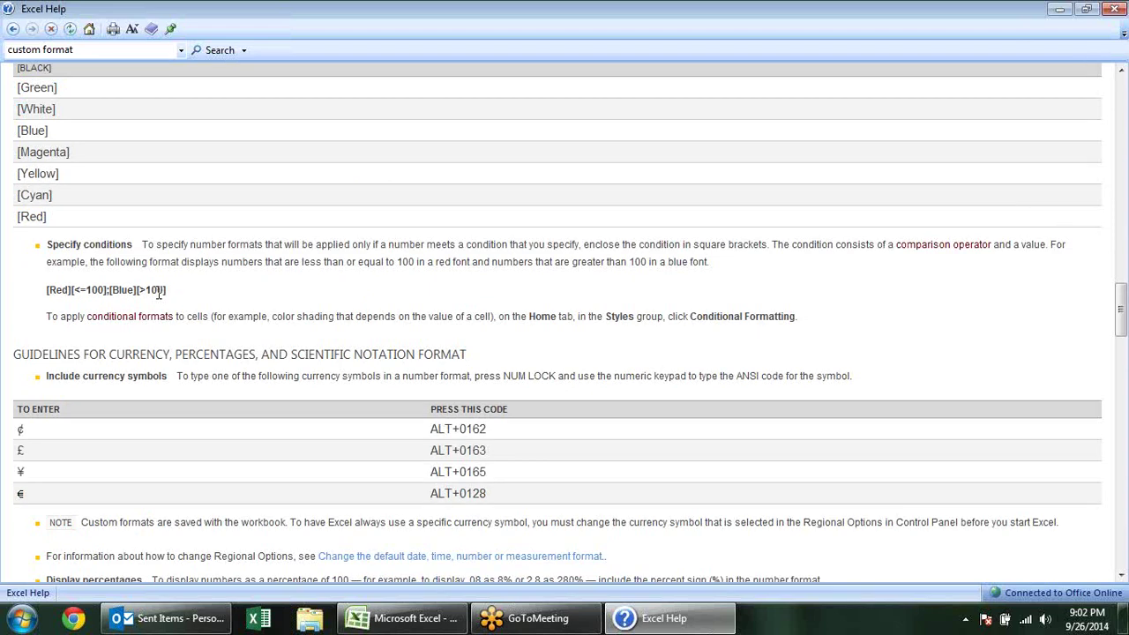
drag(165, 291, 55, 297)
Step: Paste [Red][<=100];[Blue][>100] into G13 as a plain text note, without the extra line
key(alt+Tab)
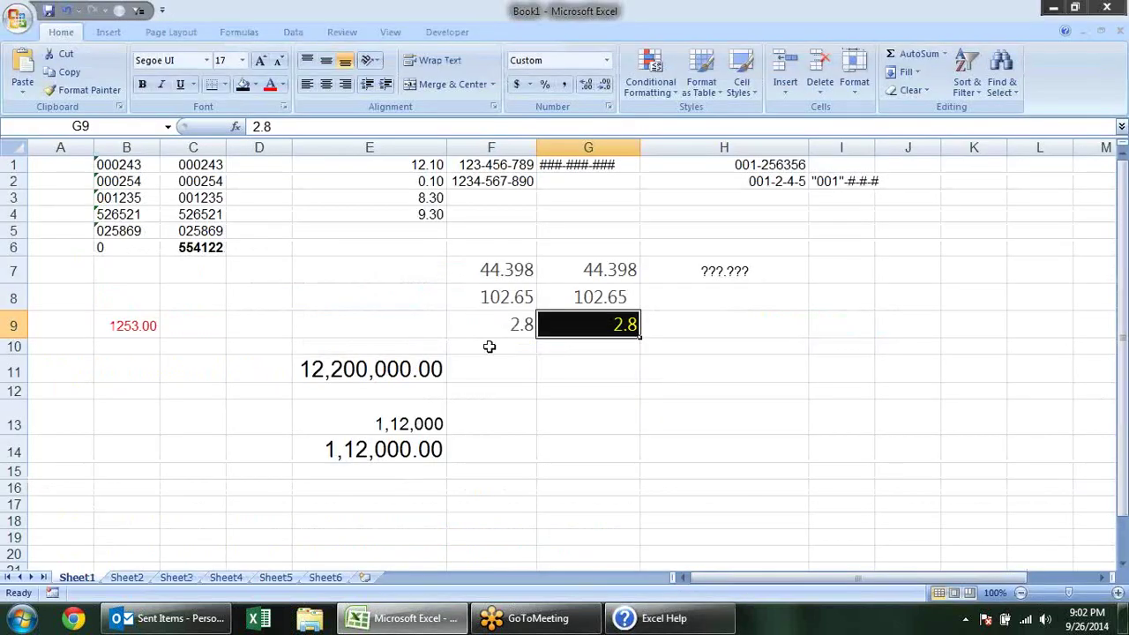
click(564, 407)
double_click(593, 413)
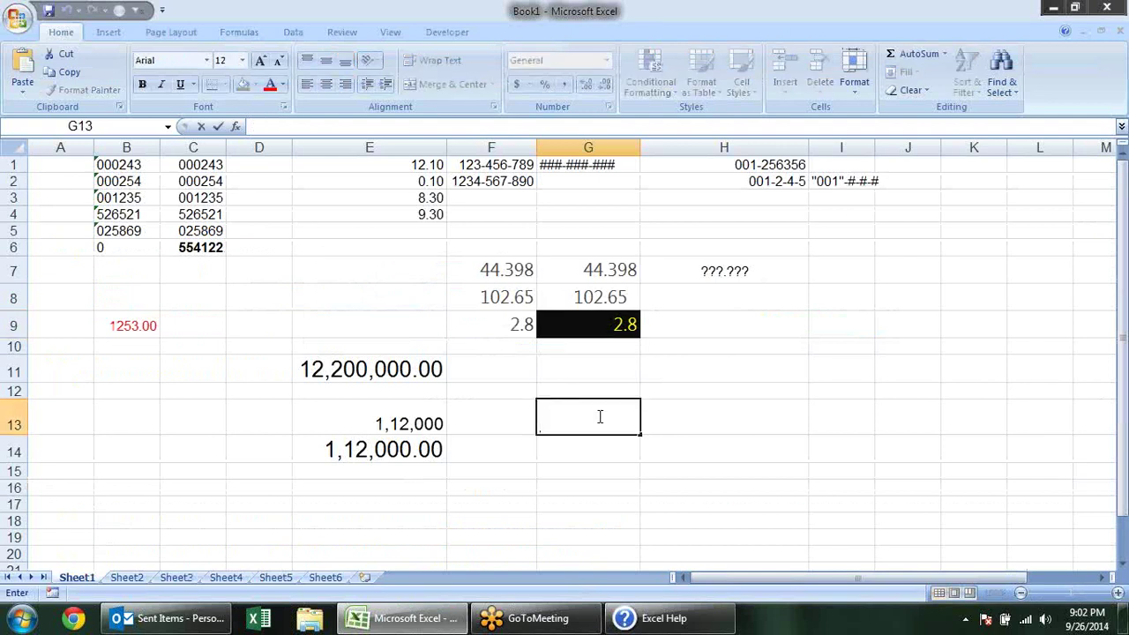
text([Red][<=100];[Blue][>100])
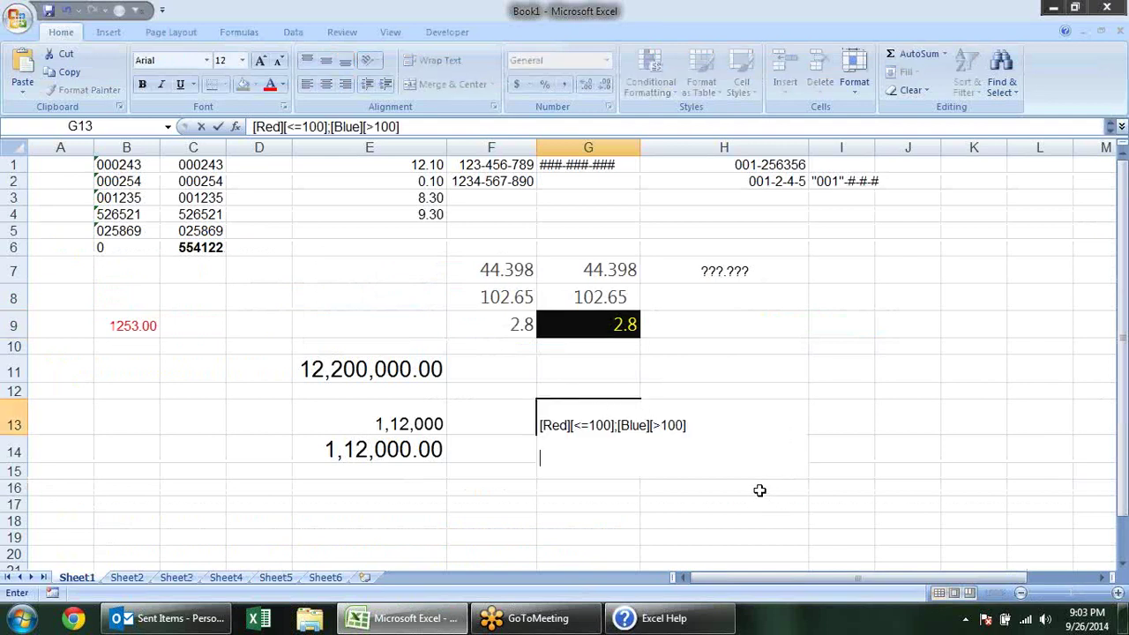
key(BackSpace)
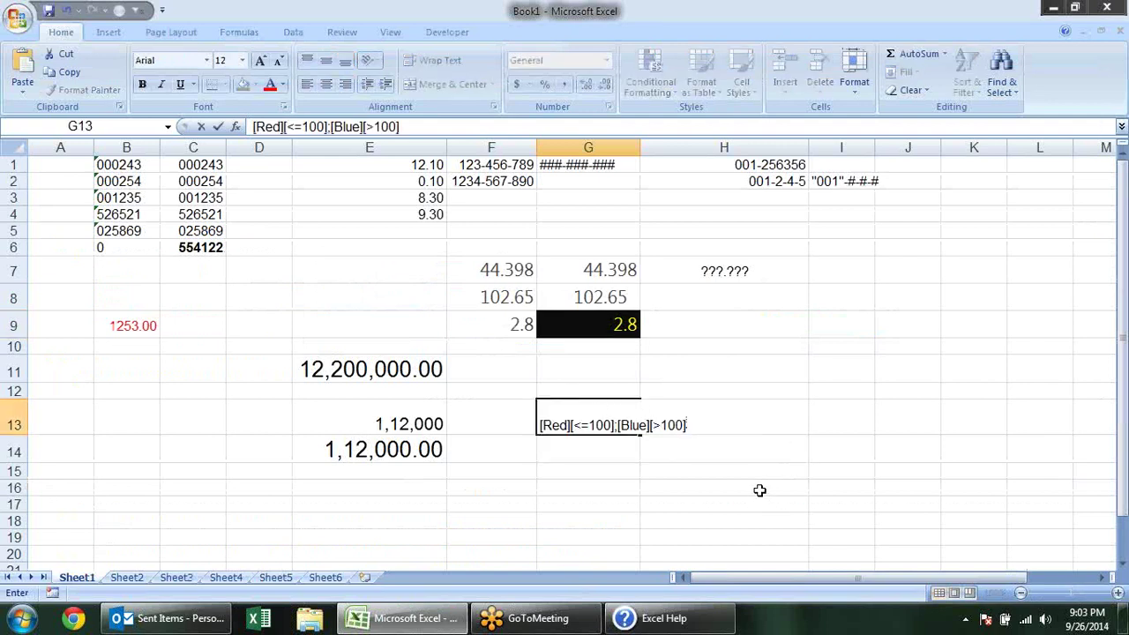
key(Return)
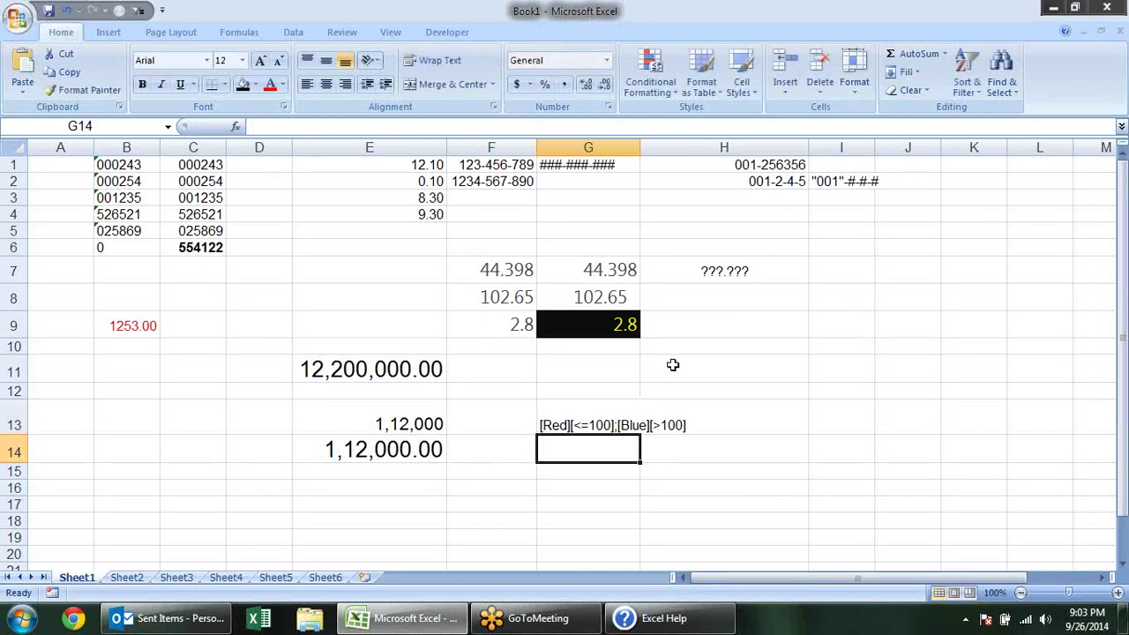
scroll(673, 365, down, 2)
click(642, 373)
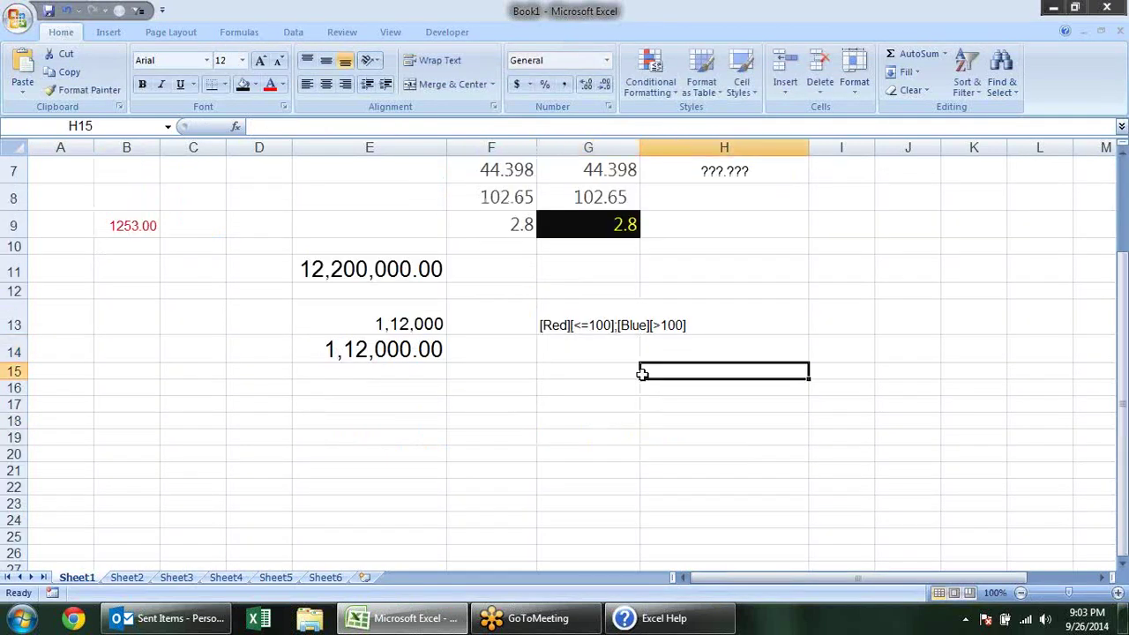
Step: Walk through the G13 note's parts: colour names, 100 thresholds and the section separator
double_click(607, 325)
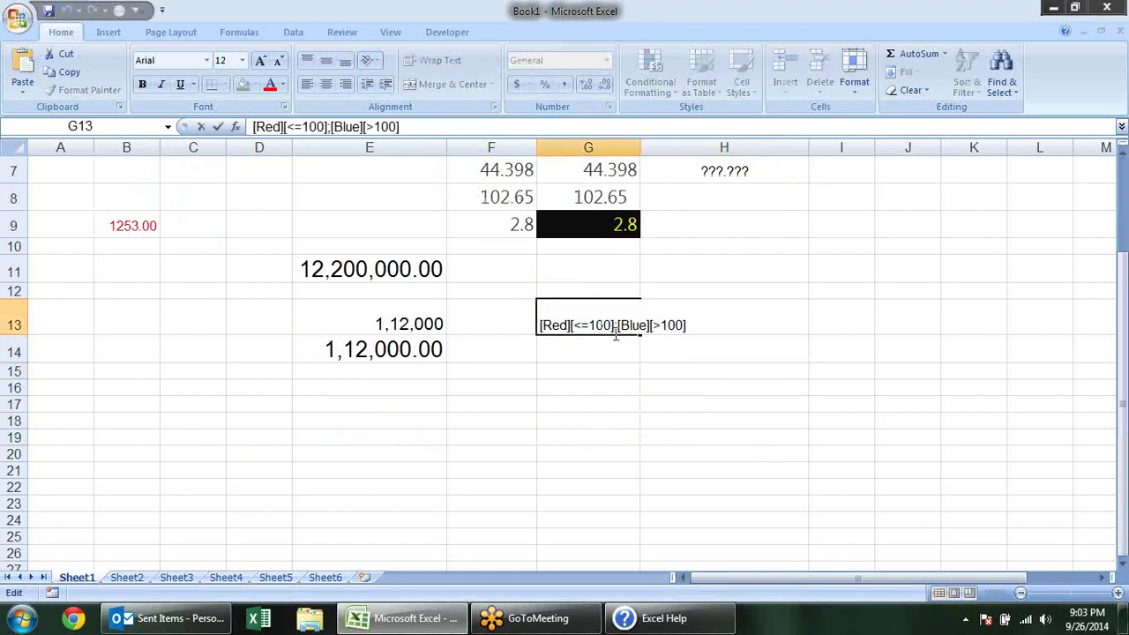
drag(615, 325, 593, 319)
click(602, 324)
drag(570, 324, 540, 325)
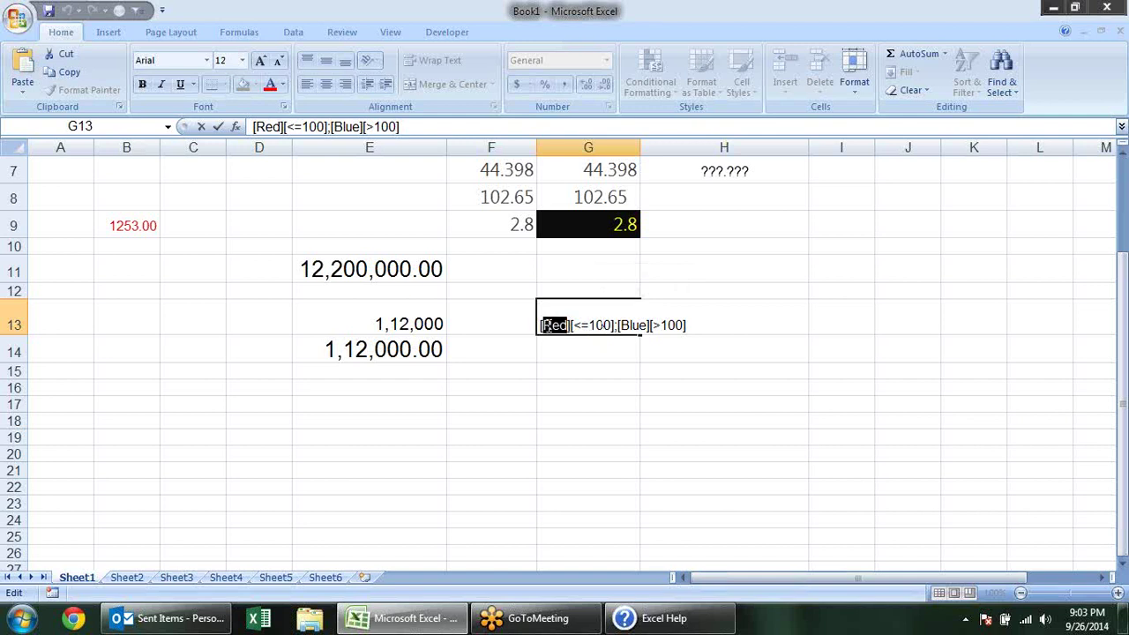
click(604, 325)
click(618, 326)
click(627, 326)
click(660, 325)
click(712, 347)
click(635, 321)
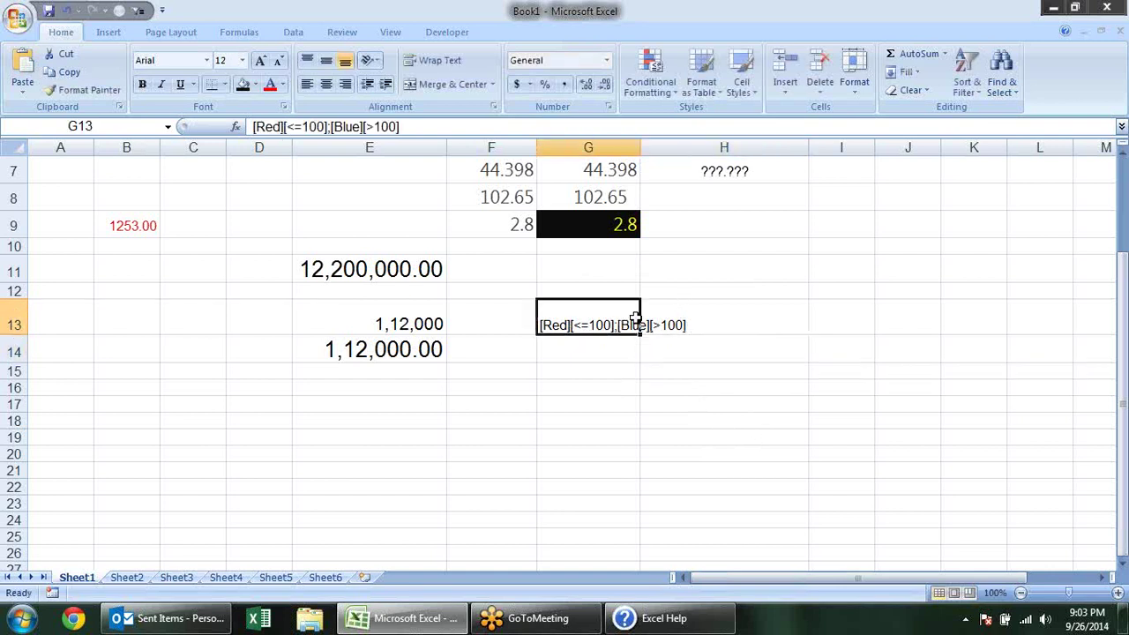
click(191, 311)
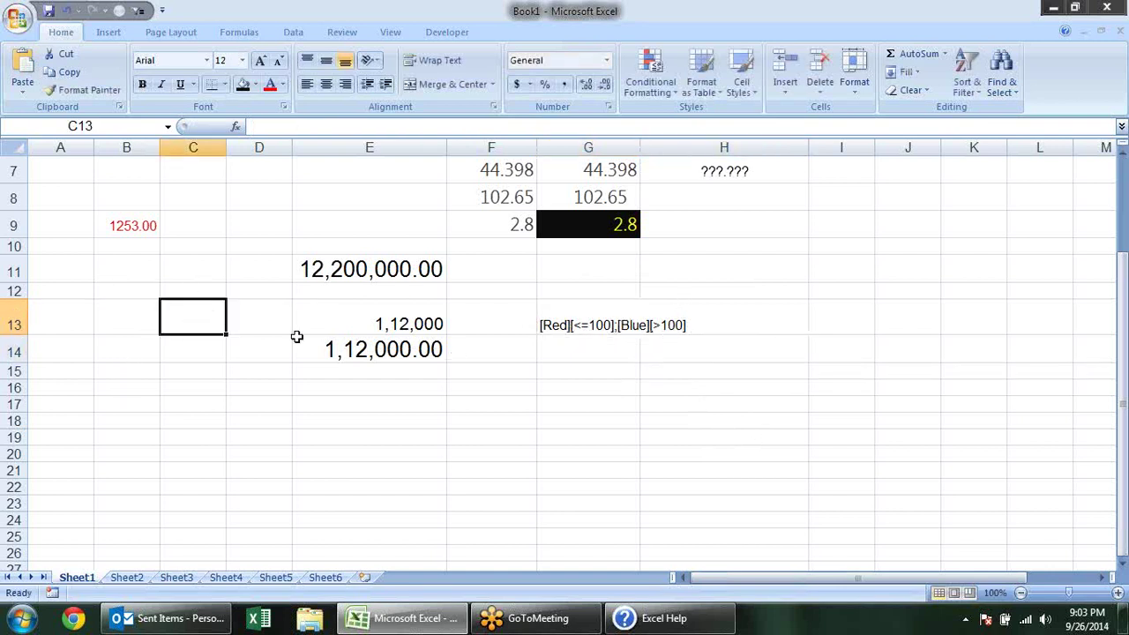
Step: Enter 90, 50, 112 and 150 in D13:D16
scroll(310, 312, up, 2)
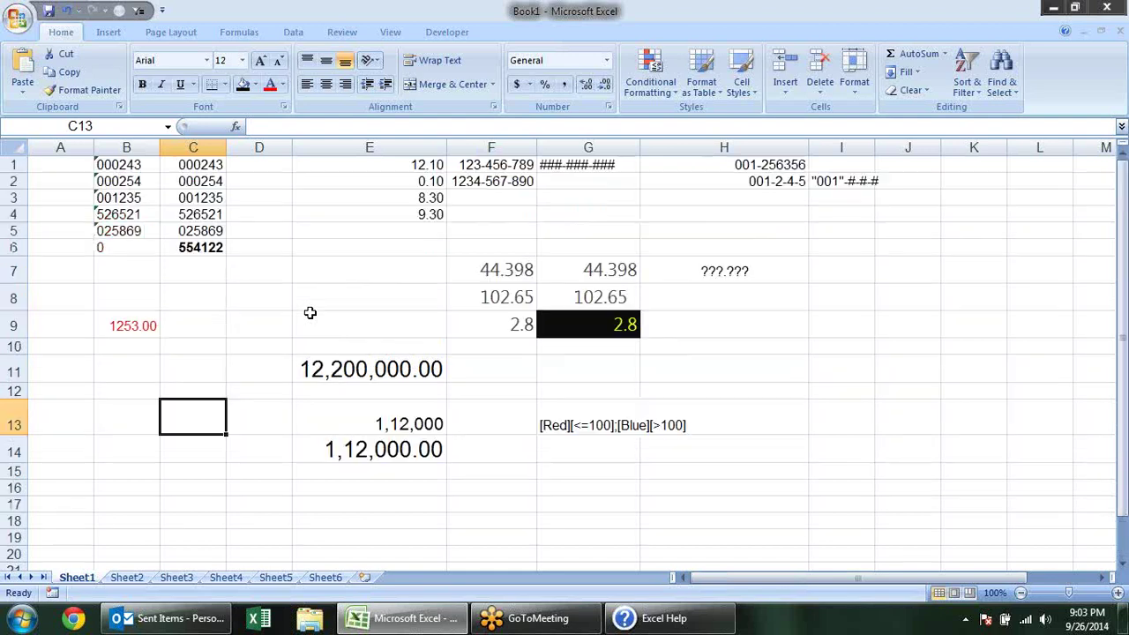
key(Right)
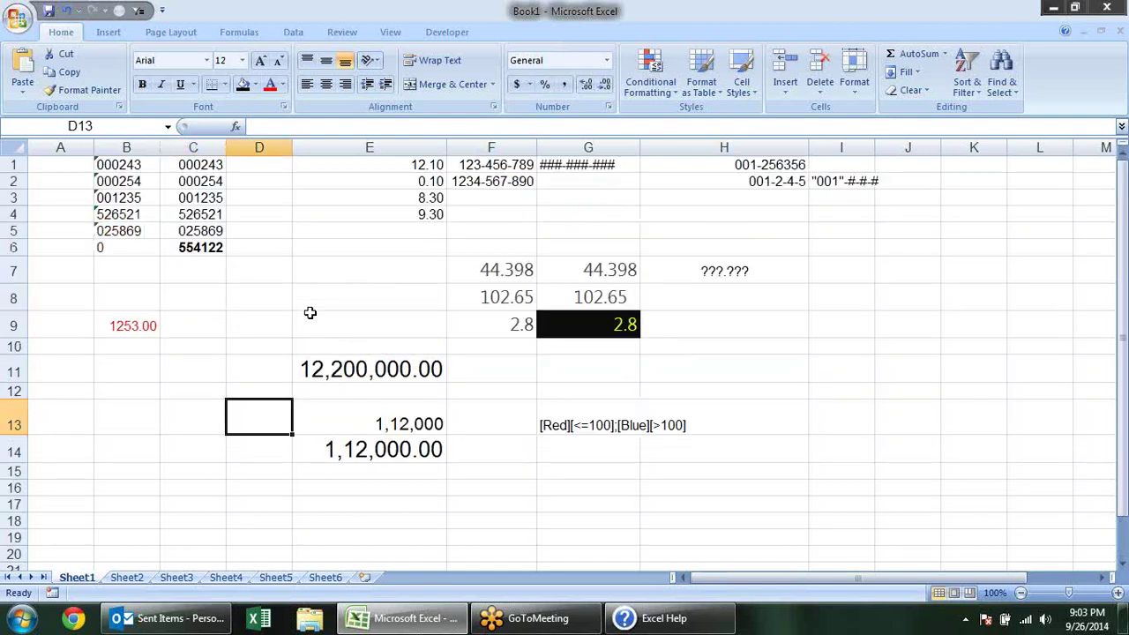
text(90)
key(Return)
text(50)
key(Return)
text(112)
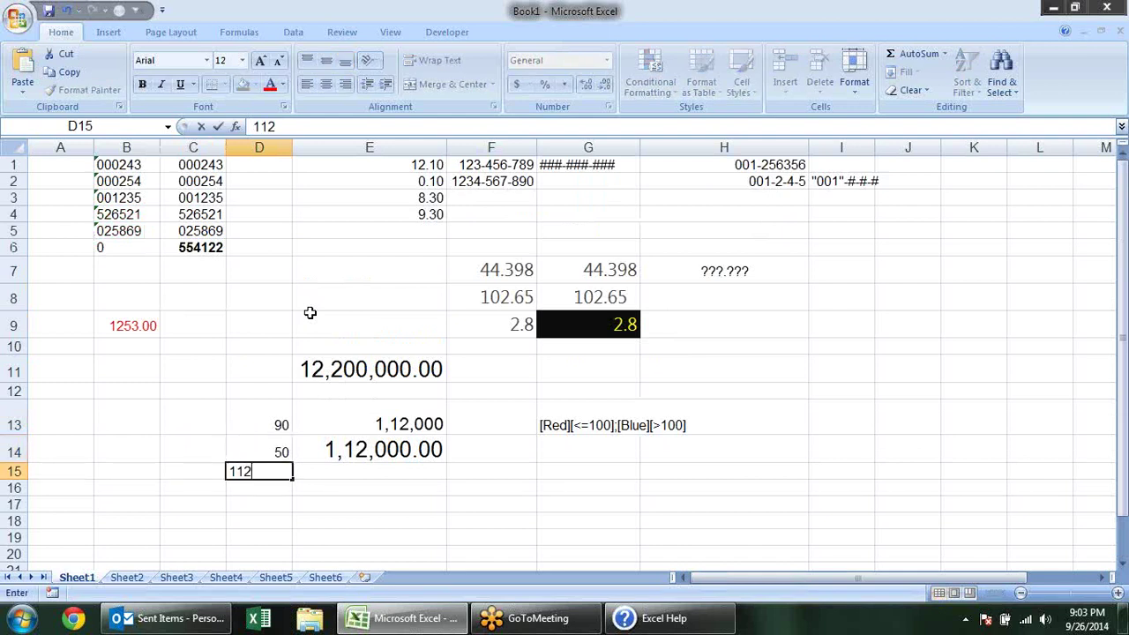
key(Return)
text(150)
key(Return)
scroll(310, 313, down, 2)
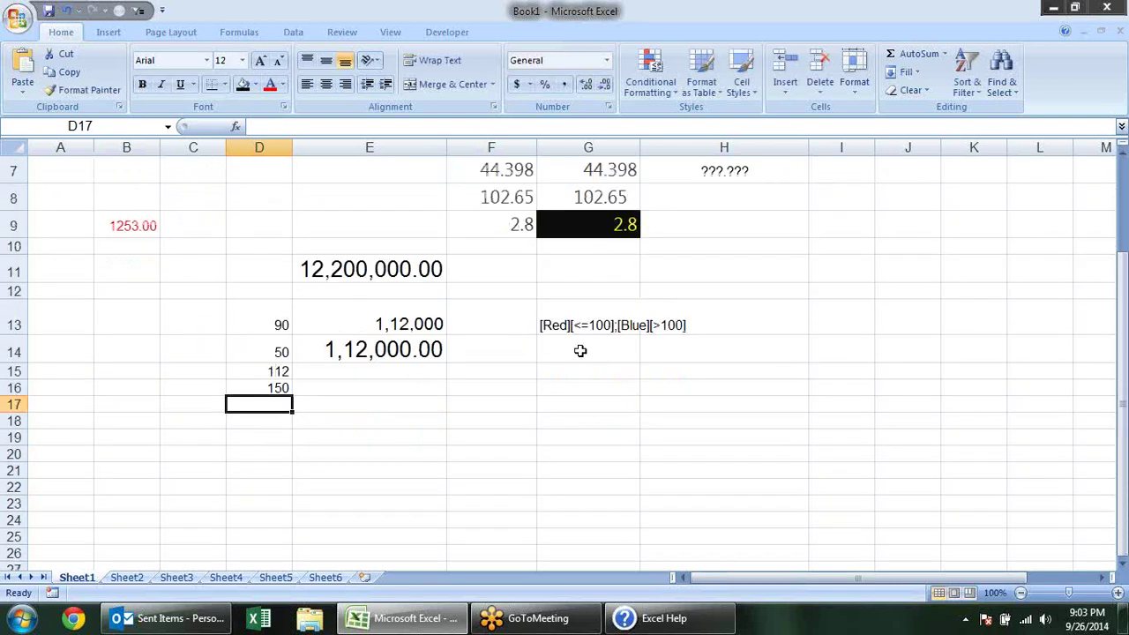
Step: Apply the custom format [Red][<=100];[Blue][>100] from G13 to D13:D16
double_click(594, 311)
drag(399, 127, 252, 127)
key(ctrl+c)
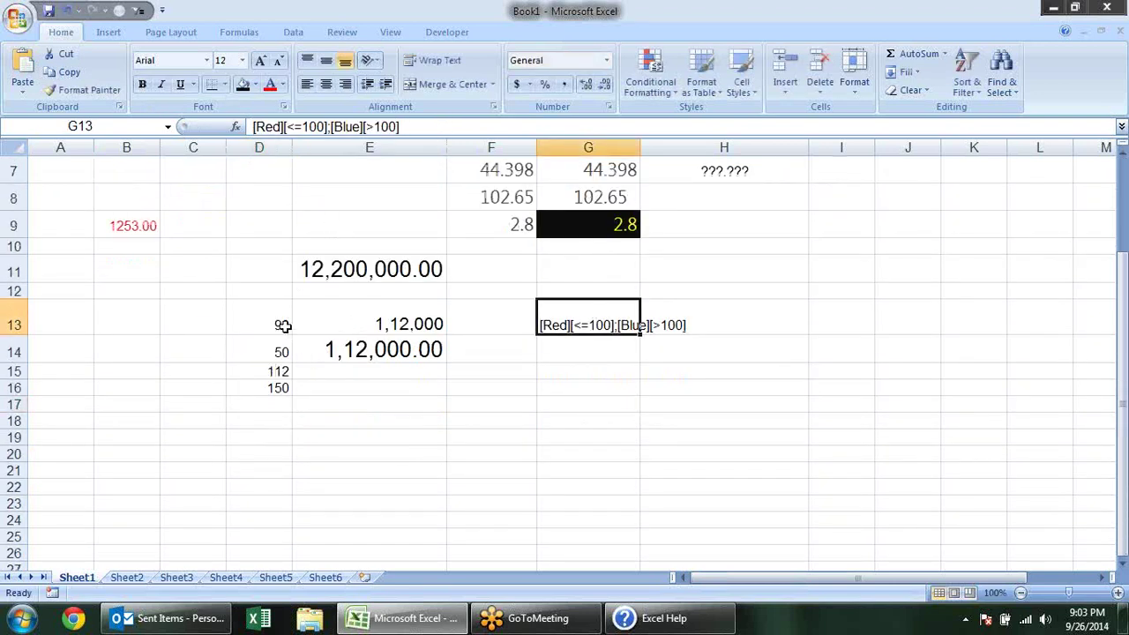
drag(281, 325, 295, 392)
key(ctrl+1)
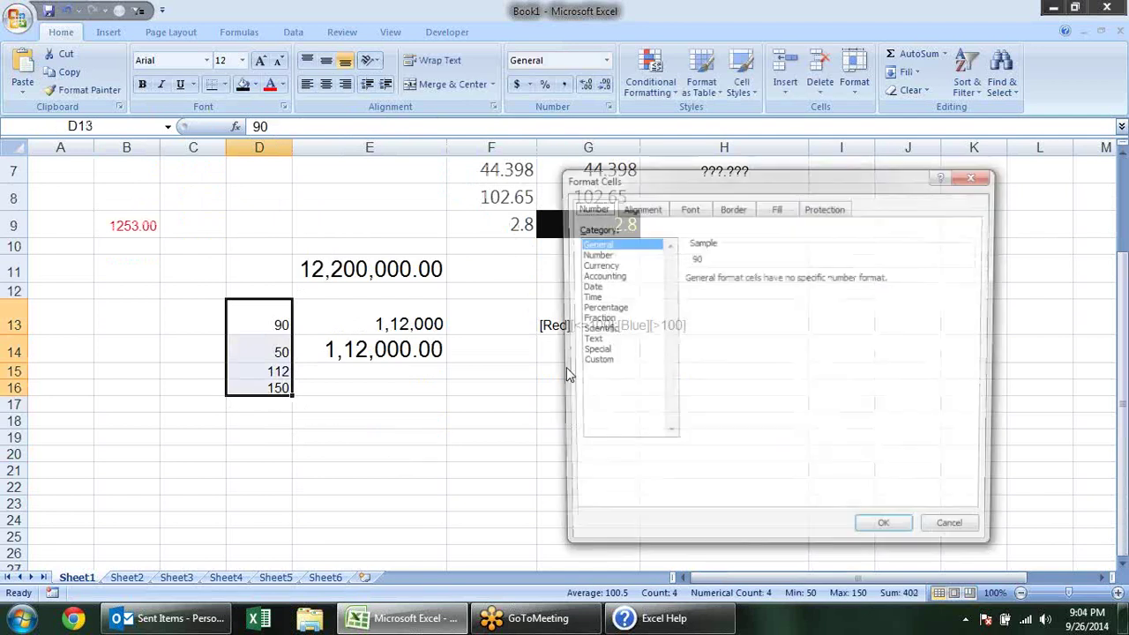
click(608, 361)
drag(732, 291, 536, 287)
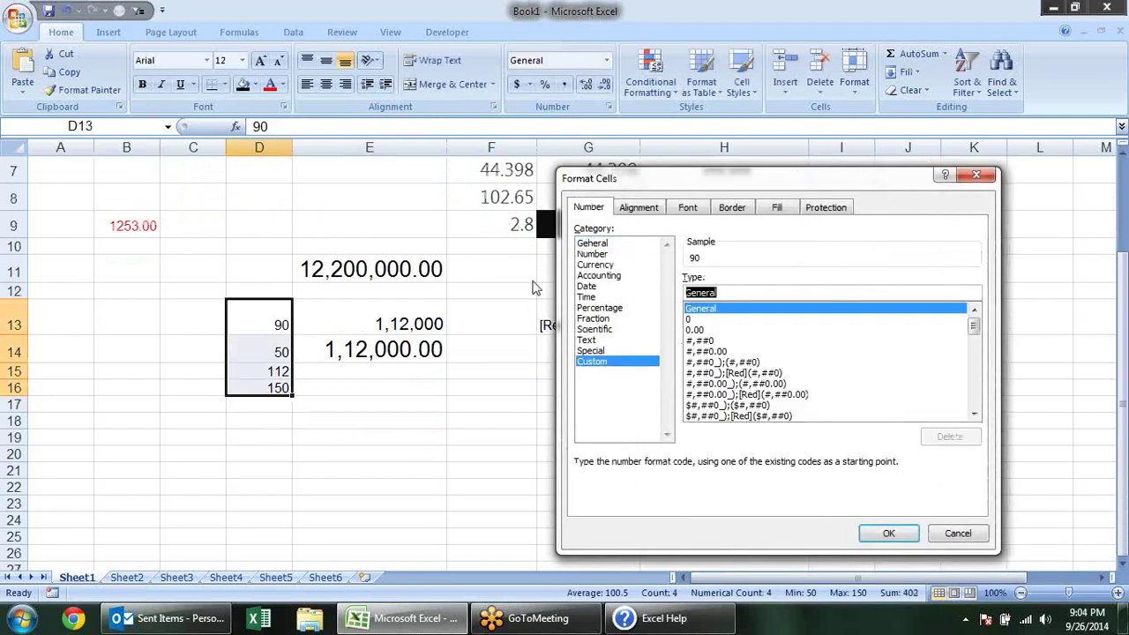
key(ctrl+v)
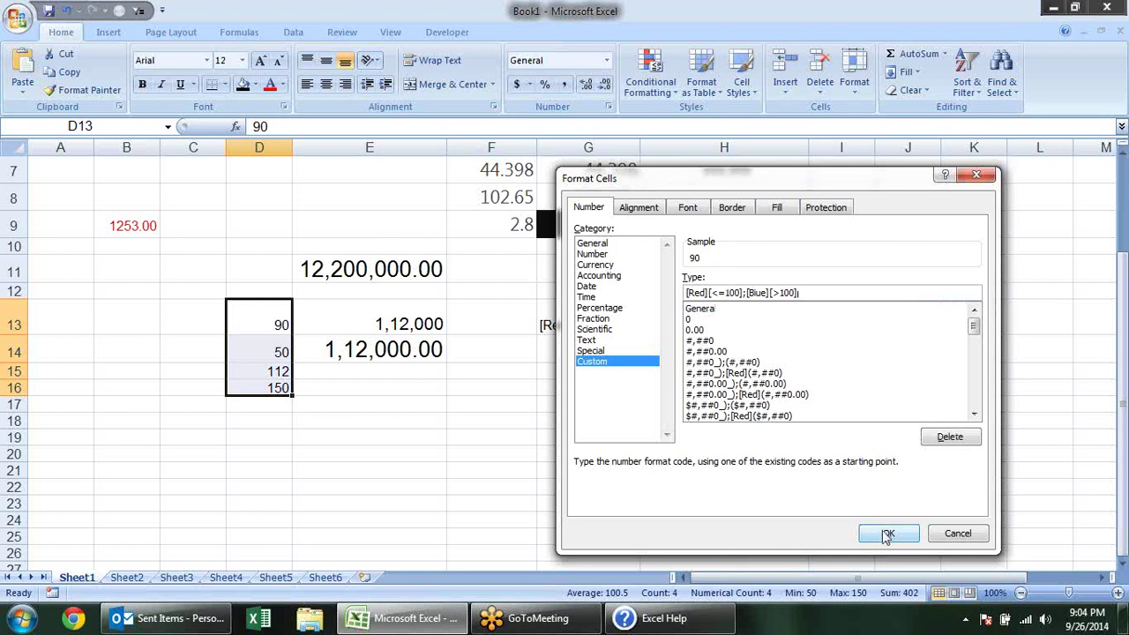
click(889, 533)
Step: Check the red and blue values in D13:D16 against the G13 format note
click(381, 438)
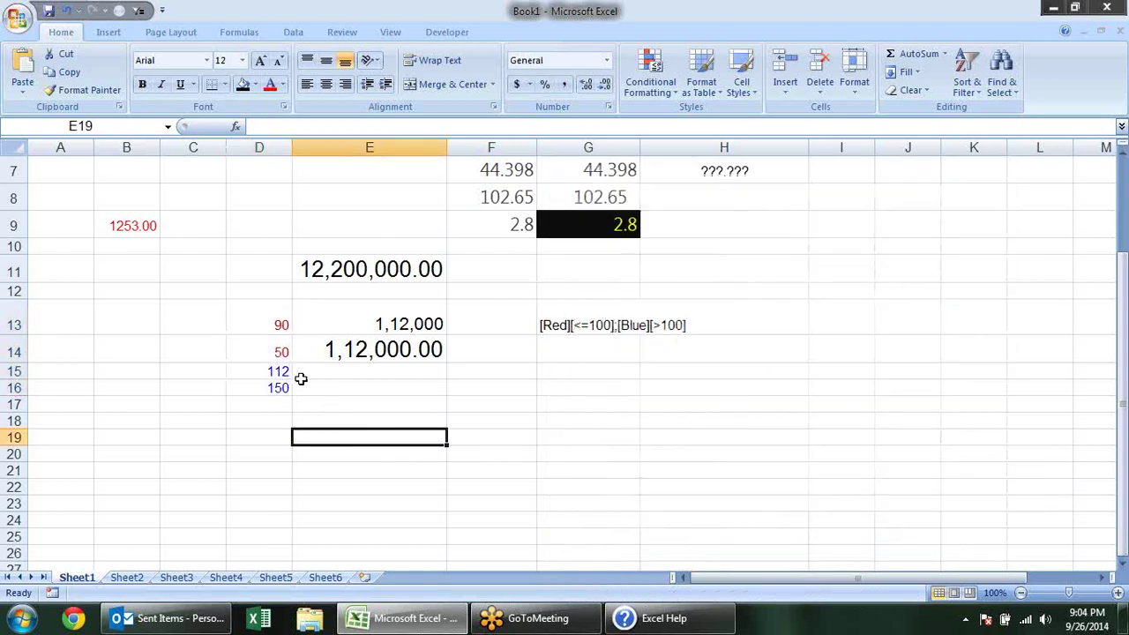
click(271, 327)
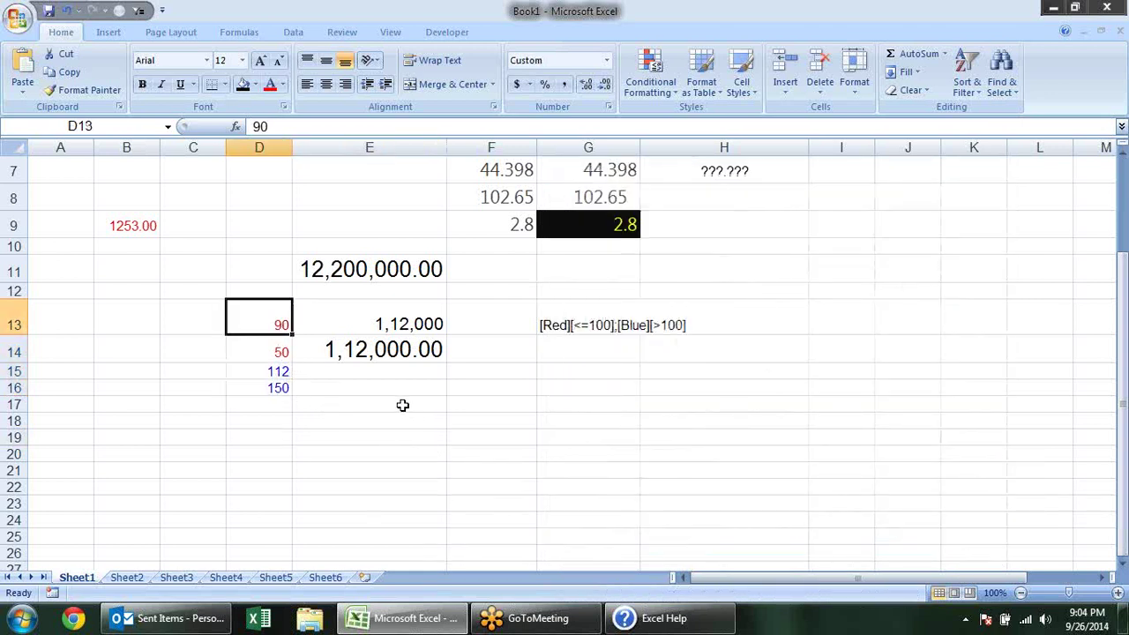
click(674, 325)
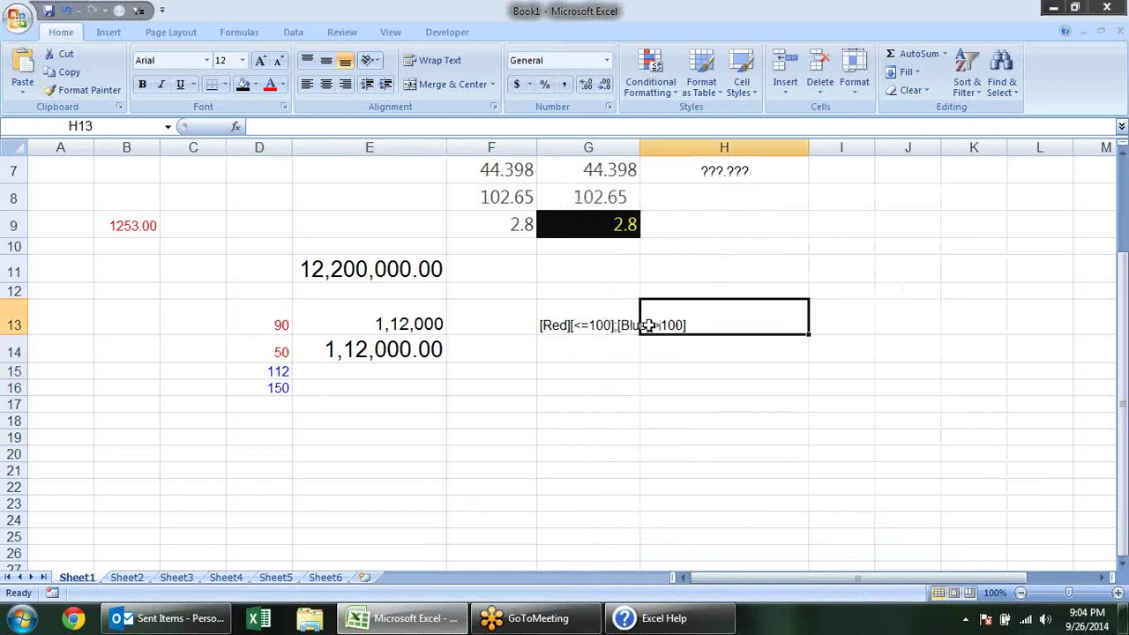
click(642, 371)
click(603, 323)
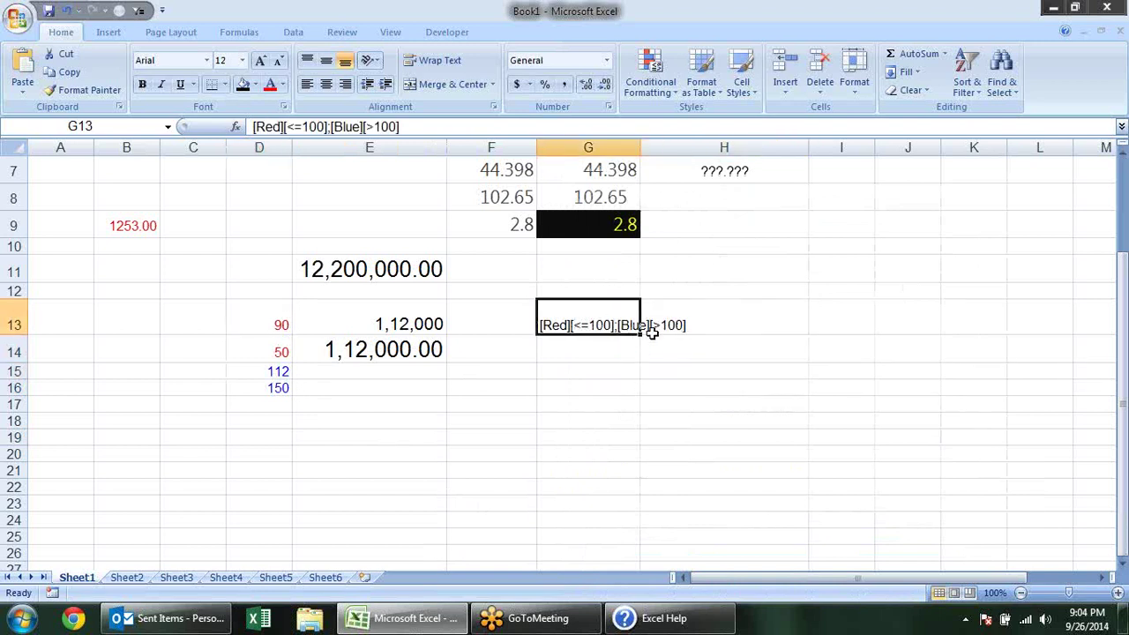
Step: Review the <=100 condition in G13's format note
click(626, 387)
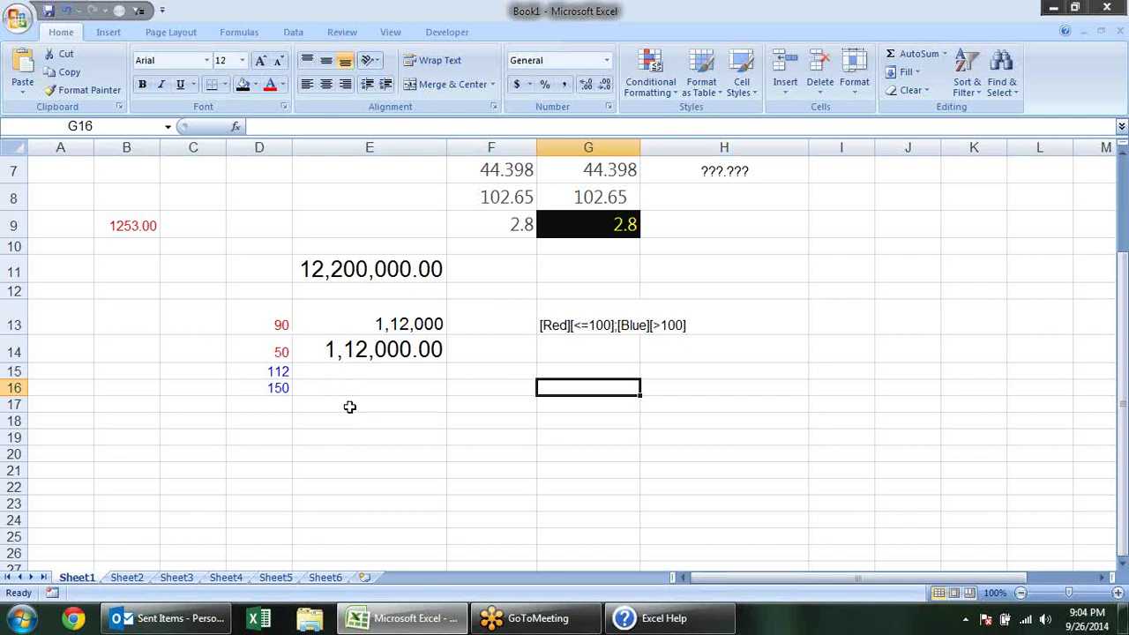
double_click(622, 303)
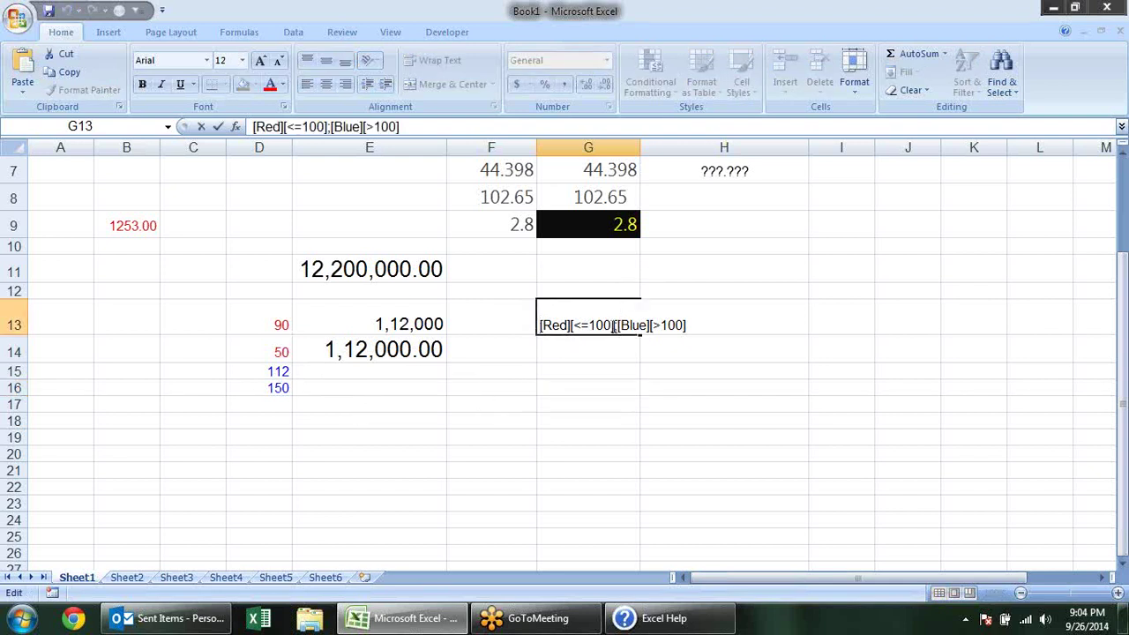
drag(614, 325, 569, 326)
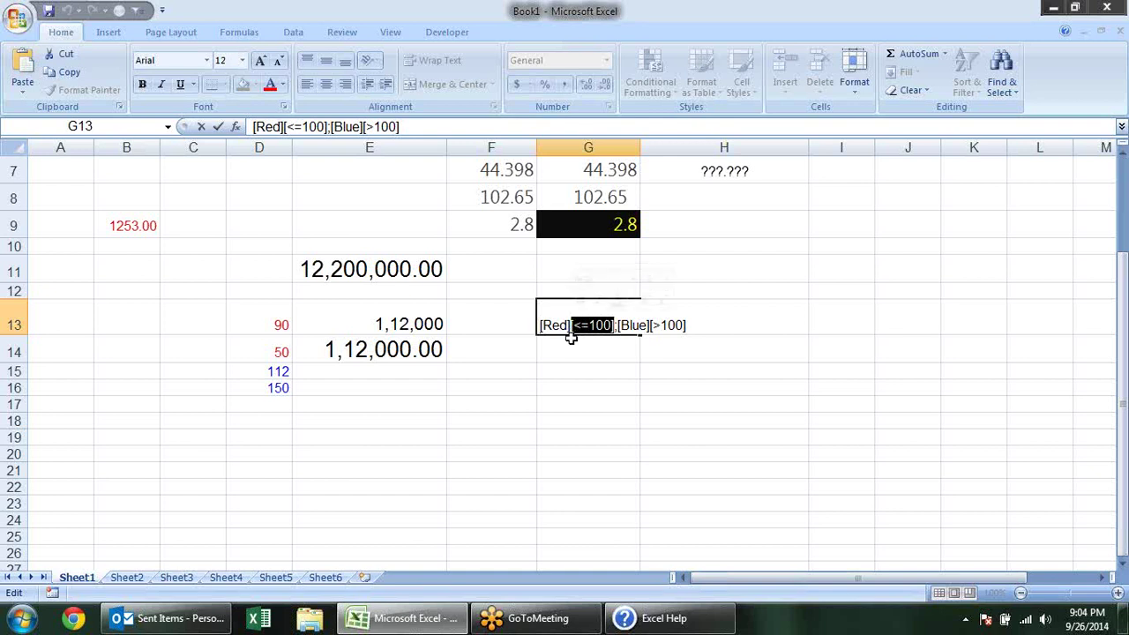
key(Escape)
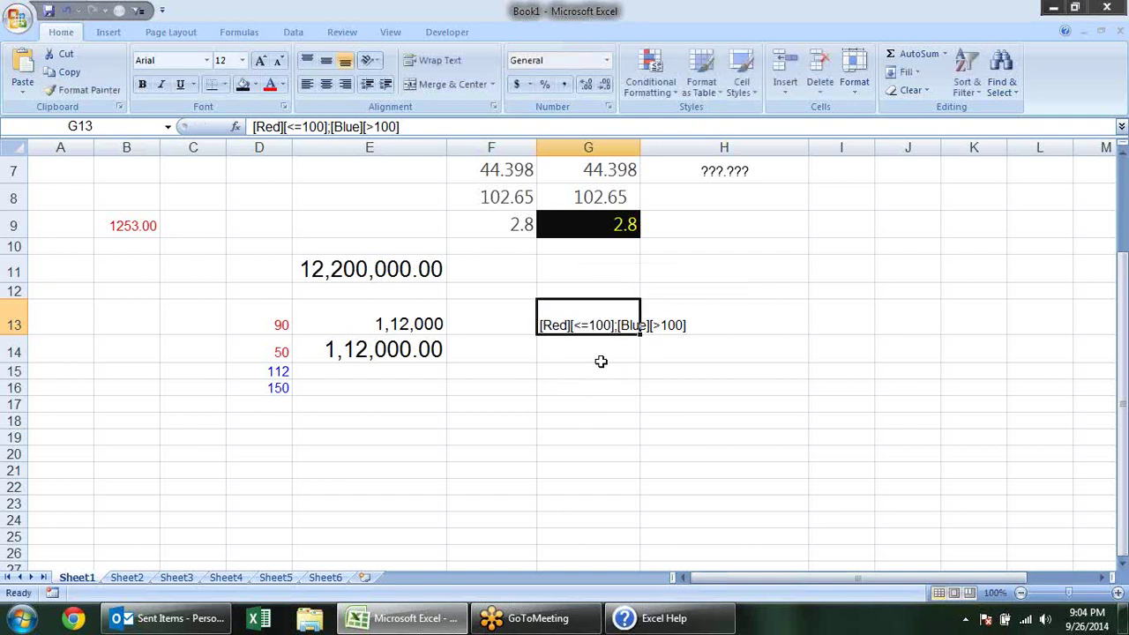
Step: Replace [Red] with 0.00 and [Blue] with 0.000 in G13, giving 0.00[<=100];0.000[>100]
double_click(572, 324)
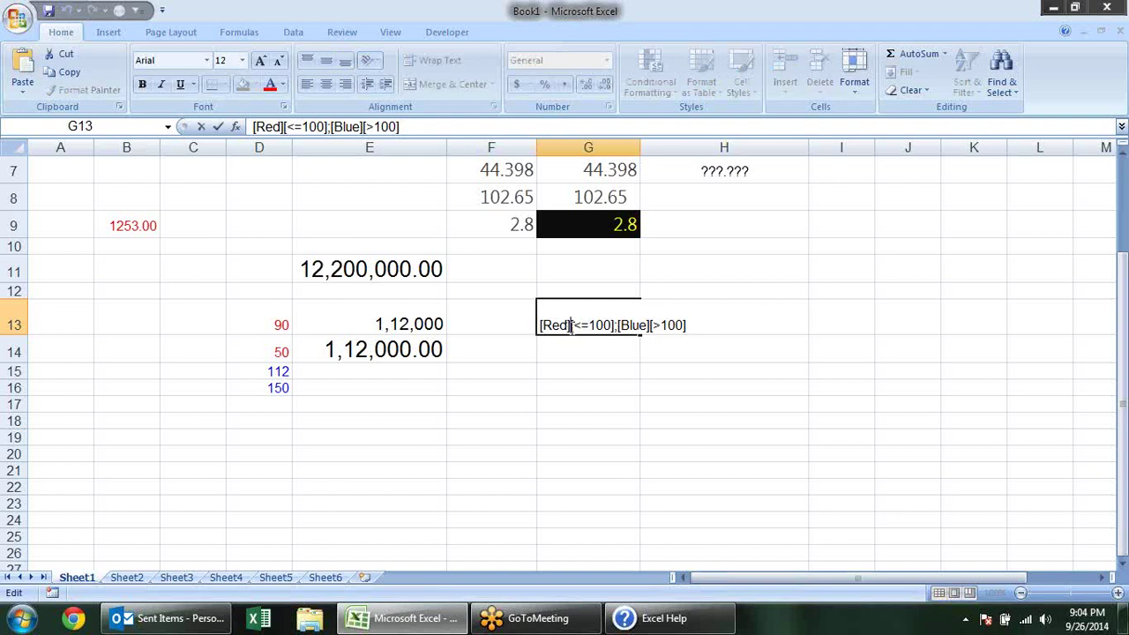
drag(572, 325, 499, 327)
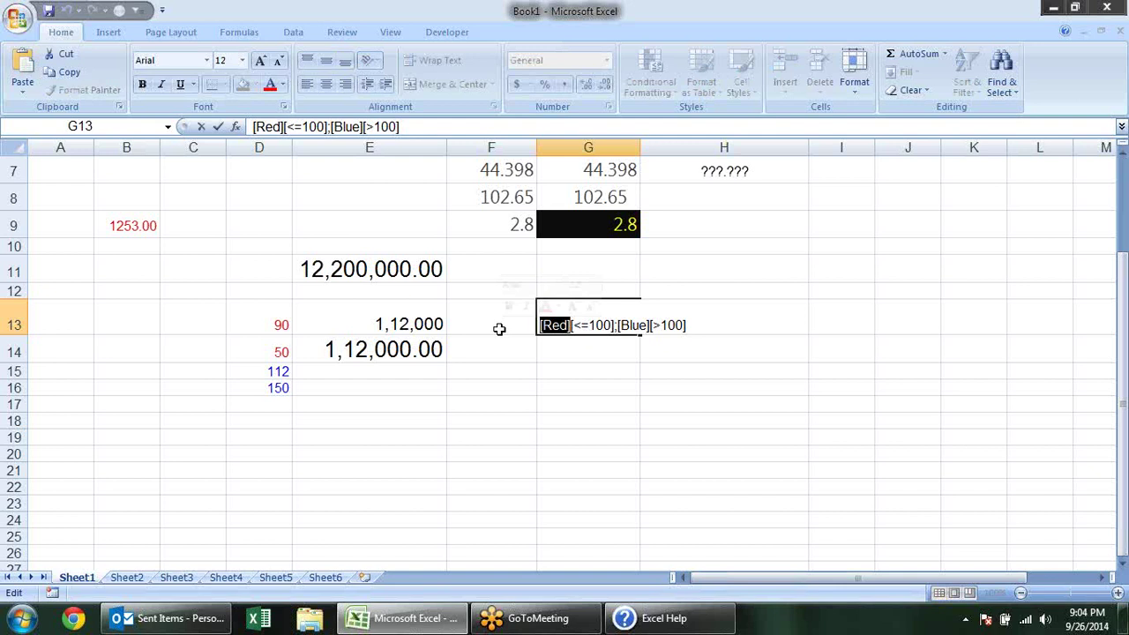
text(0.000)
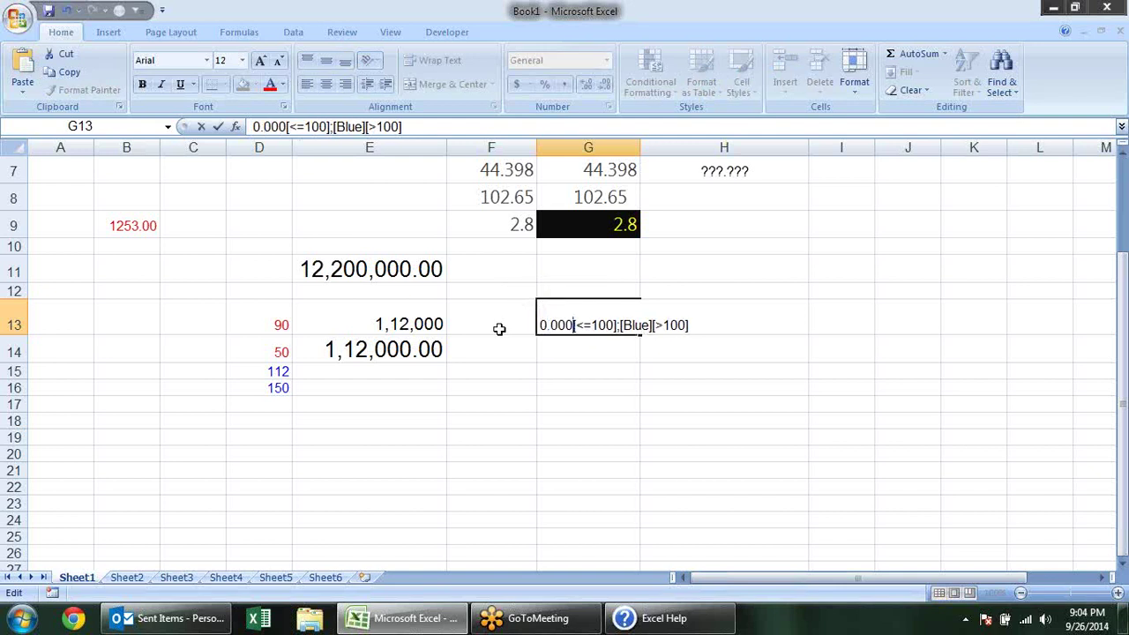
key(BackSpace)
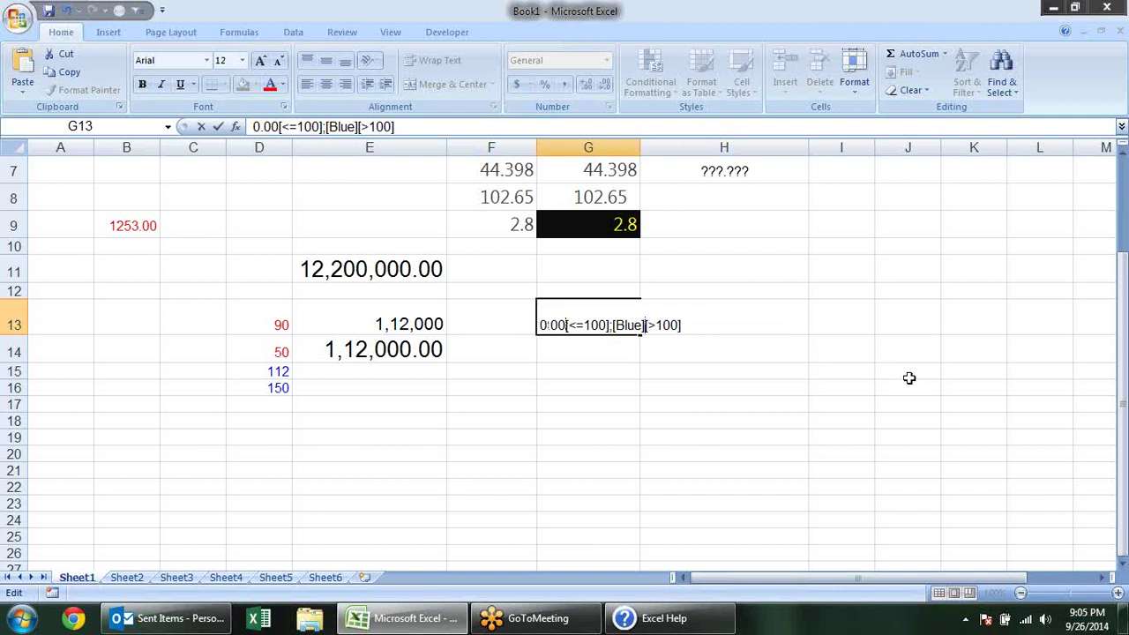
key(BackSpace)
key(BackSpace)
key(BackSpace)
key(BackSpace)
key(BackSpace)
key(BackSpace)
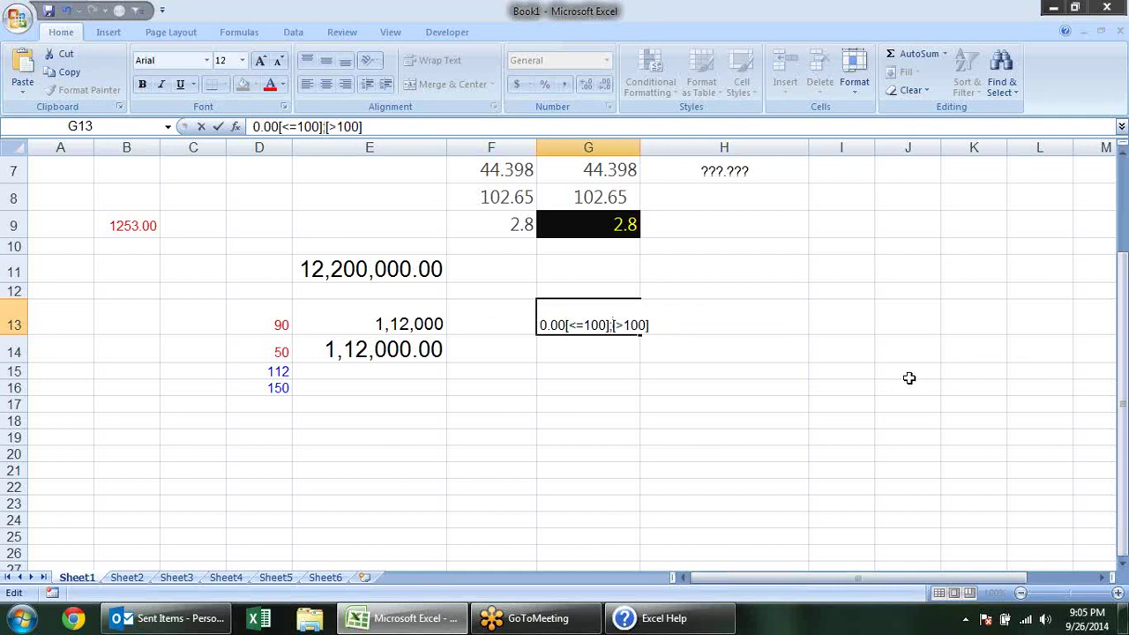
text(0.000)
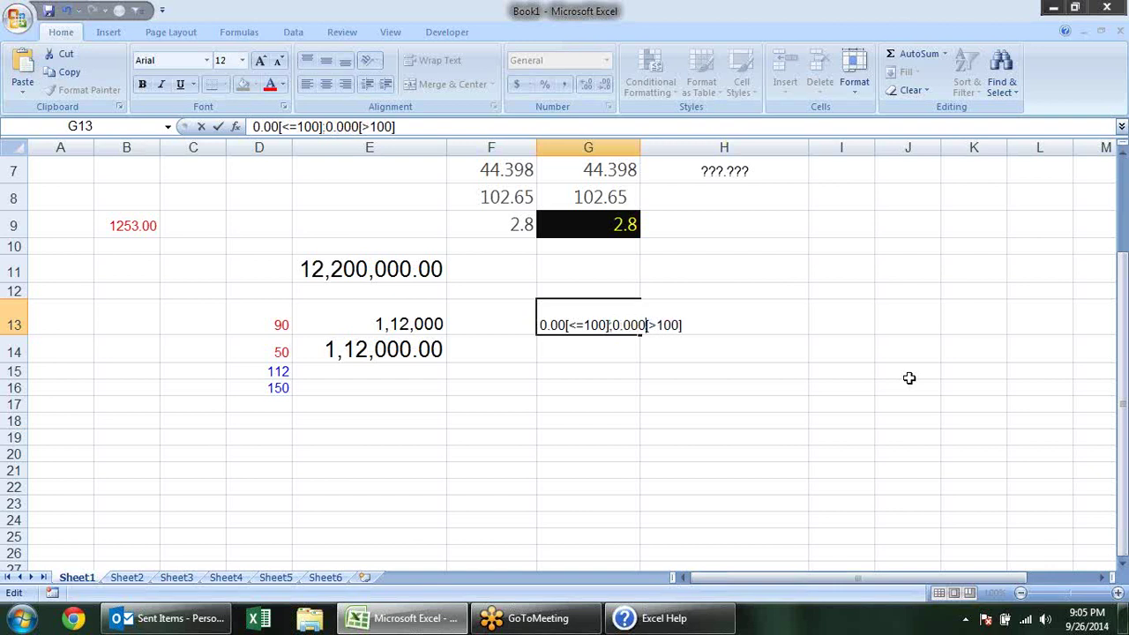
key(Return)
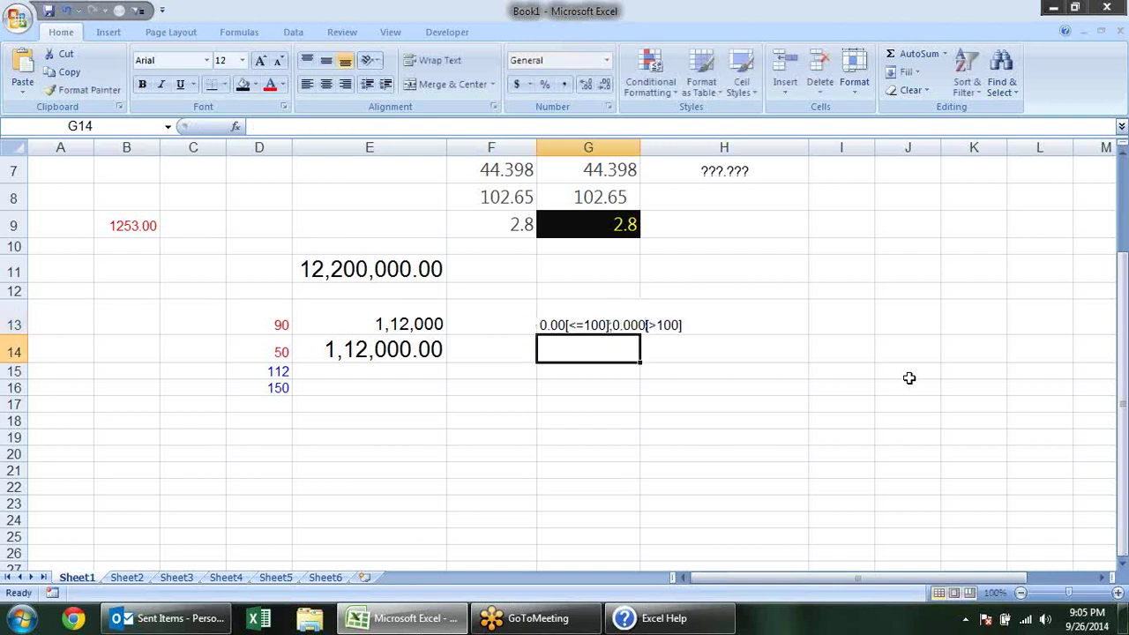
click(628, 318)
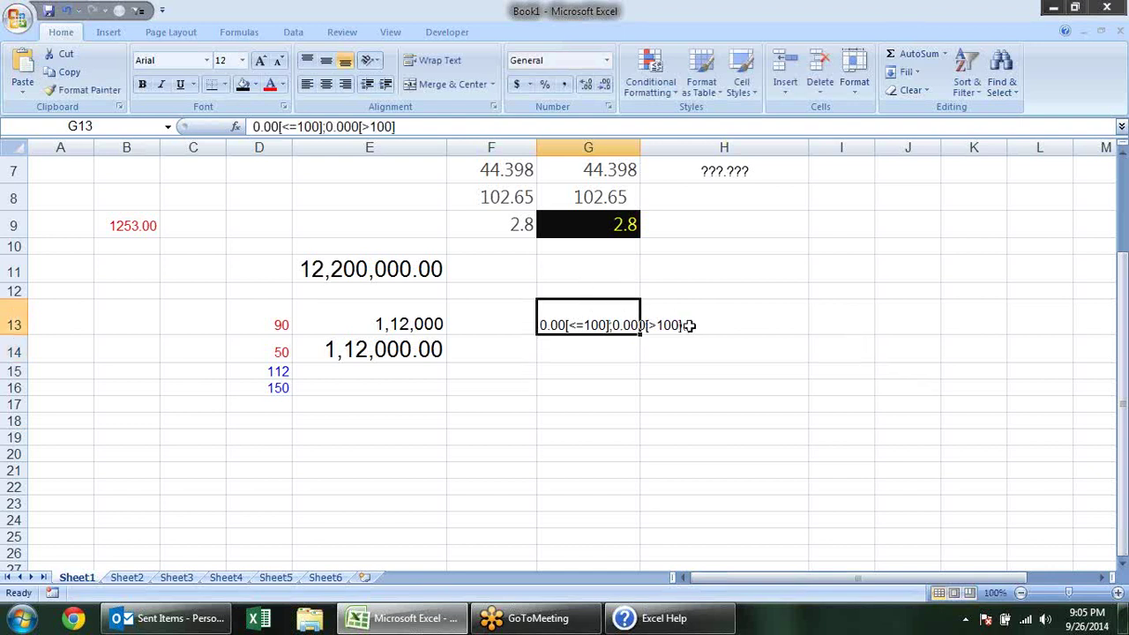
drag(408, 126, 130, 133)
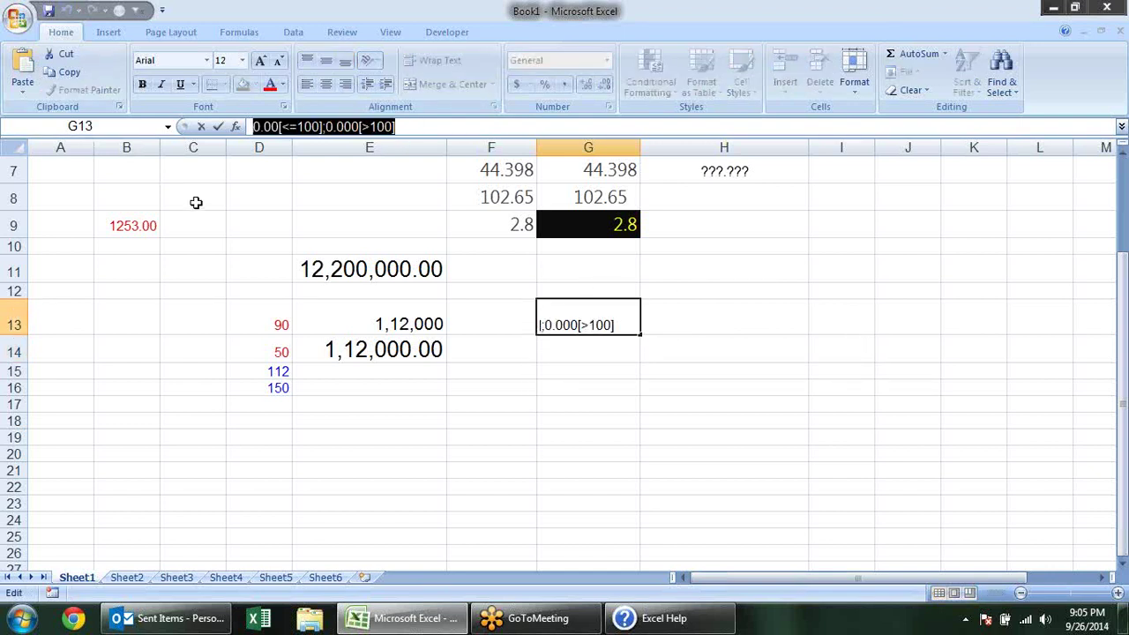
Step: Apply the custom format 0.00[<=100];0.000[>100] to D13:D16
key(Escape)
drag(268, 319, 267, 381)
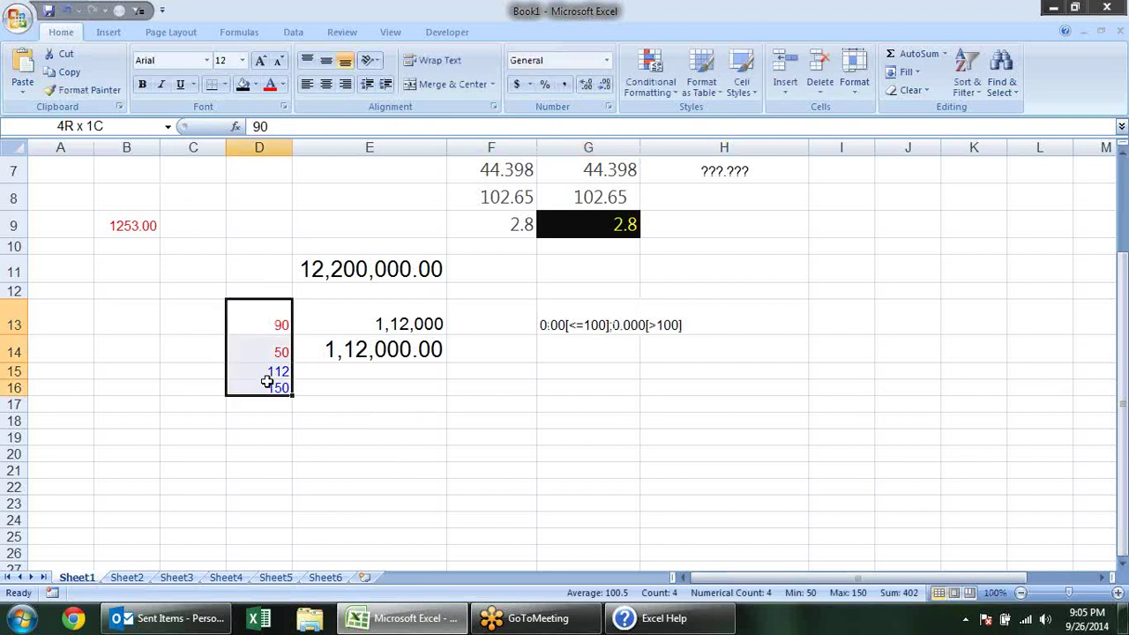
key(ctrl+1)
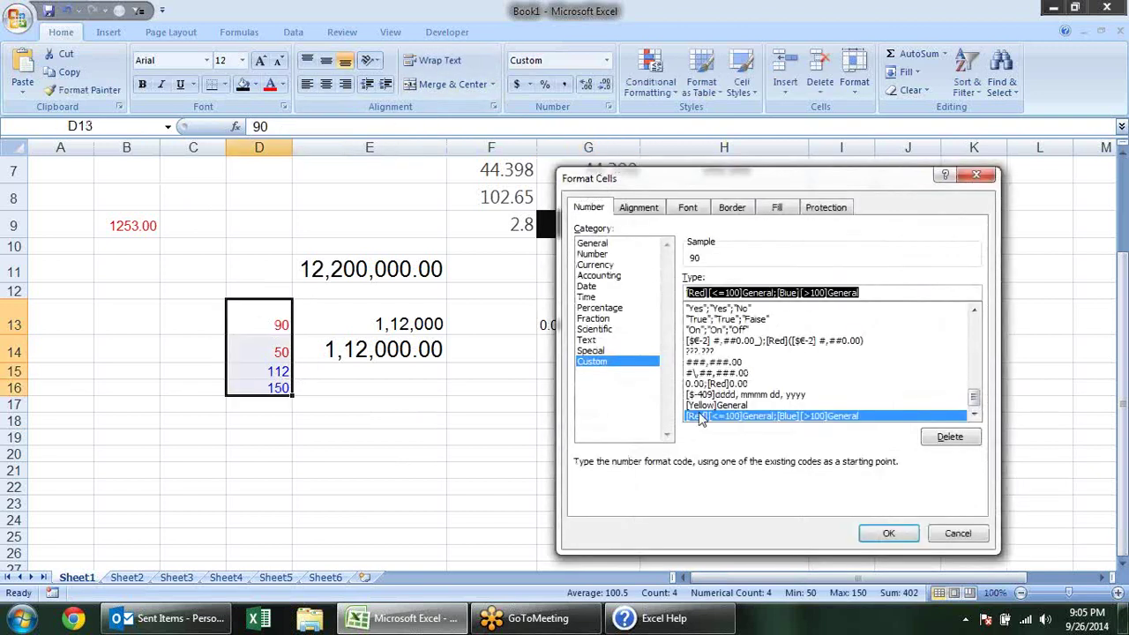
text(0.00[<=100];0.000[>100])
click(902, 532)
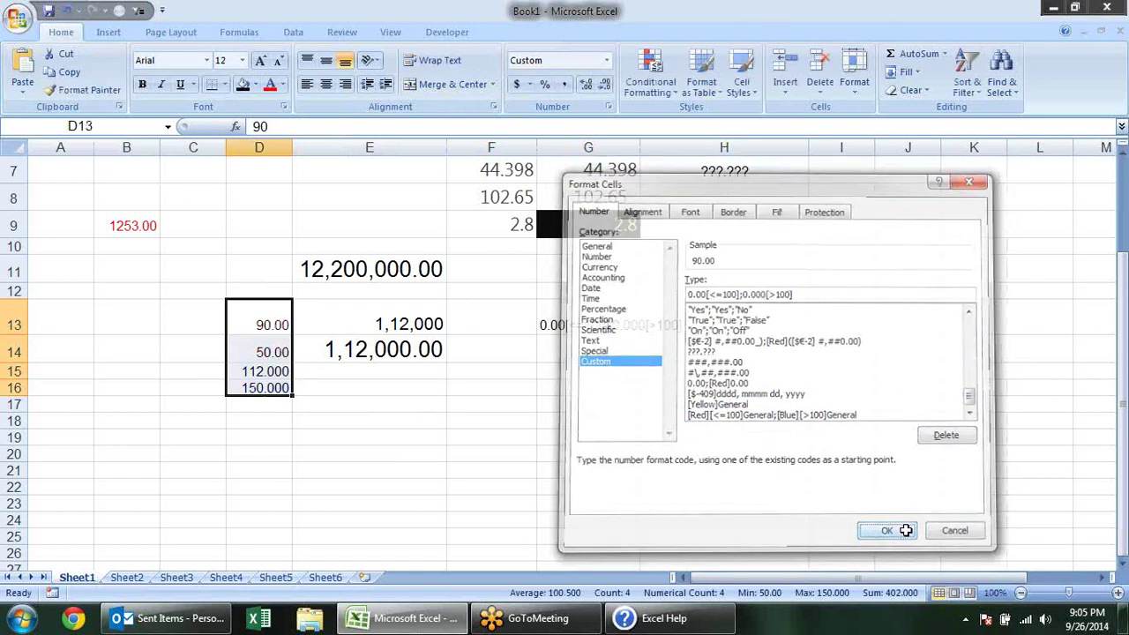
Step: Check the three-decimal values in D15:D16 and select E17 for a date
click(357, 388)
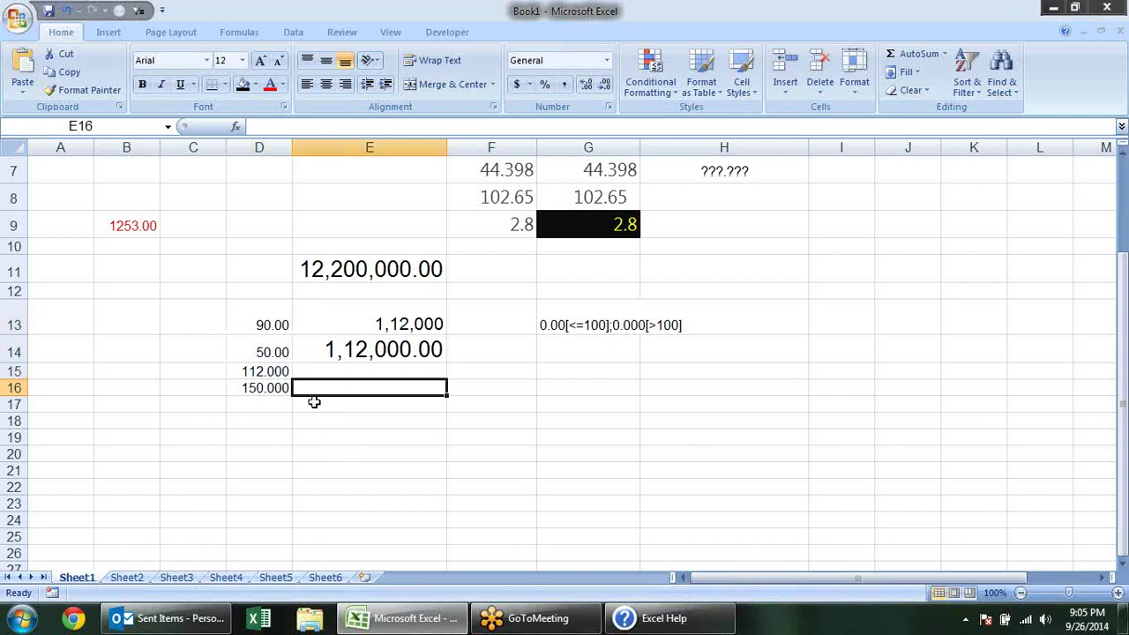
drag(280, 324, 280, 388)
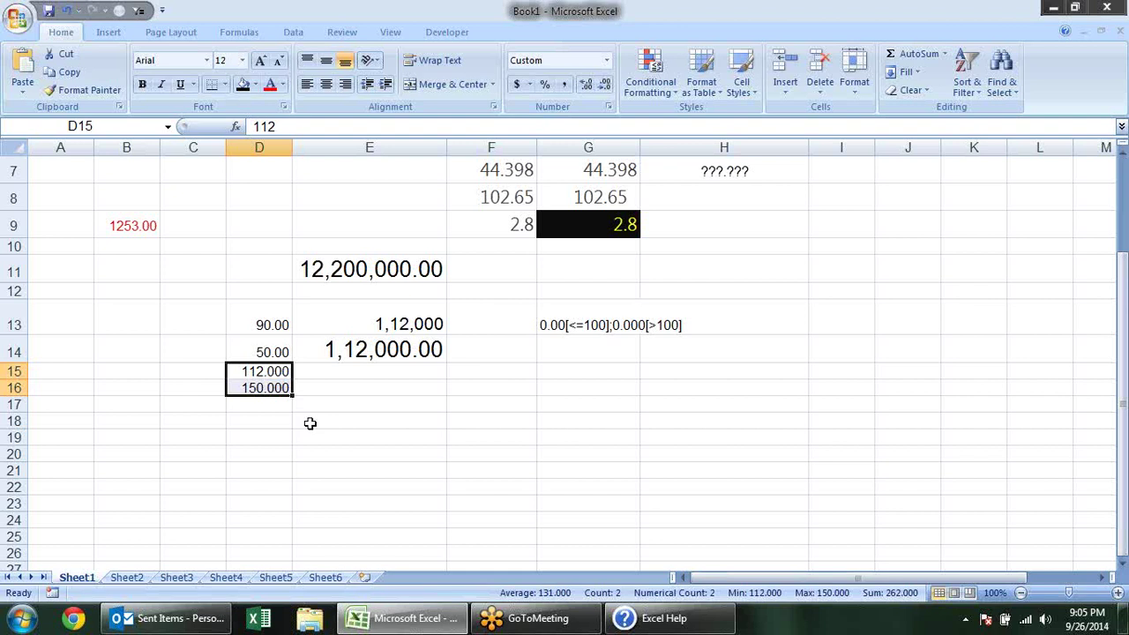
click(328, 423)
click(337, 402)
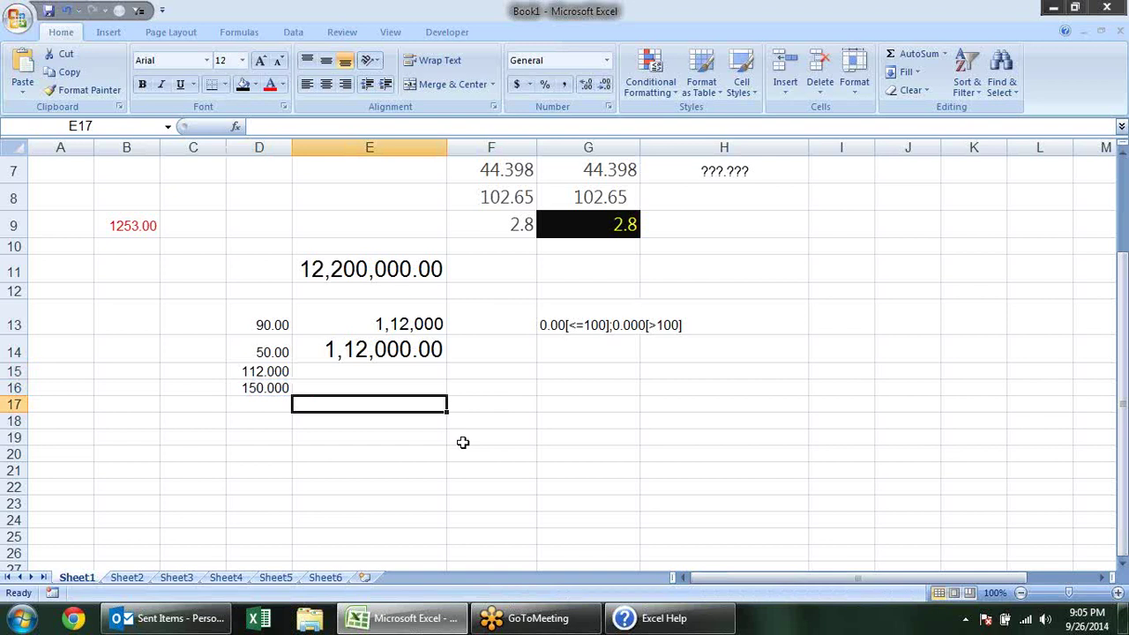
key(alt+Tab)
key(alt+Tab)
key(alt+Tab)
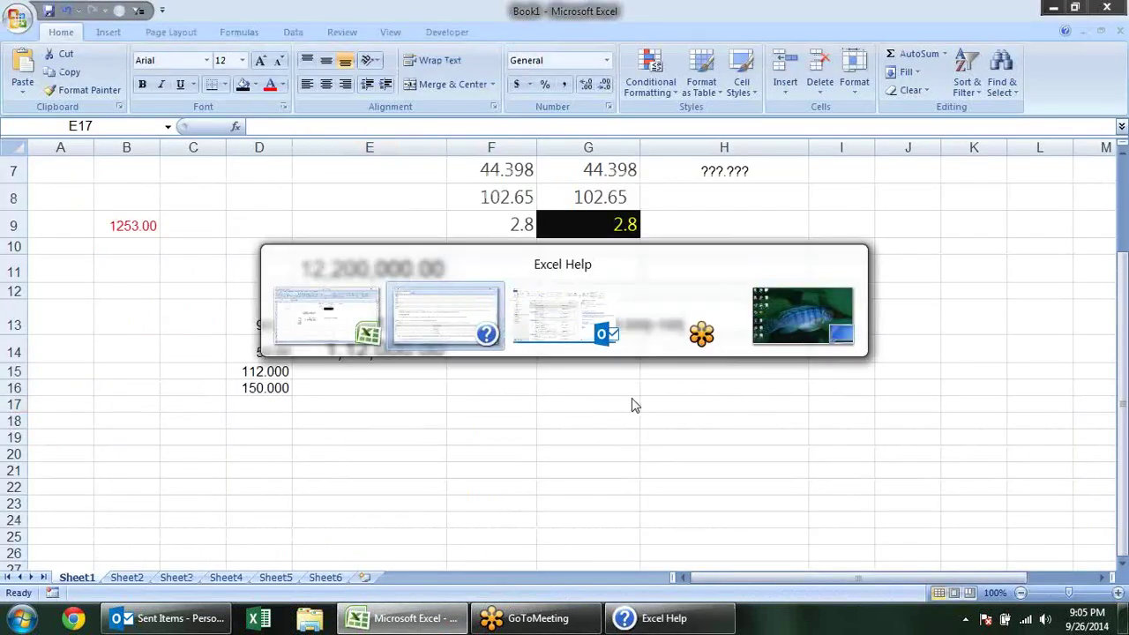
click(594, 316)
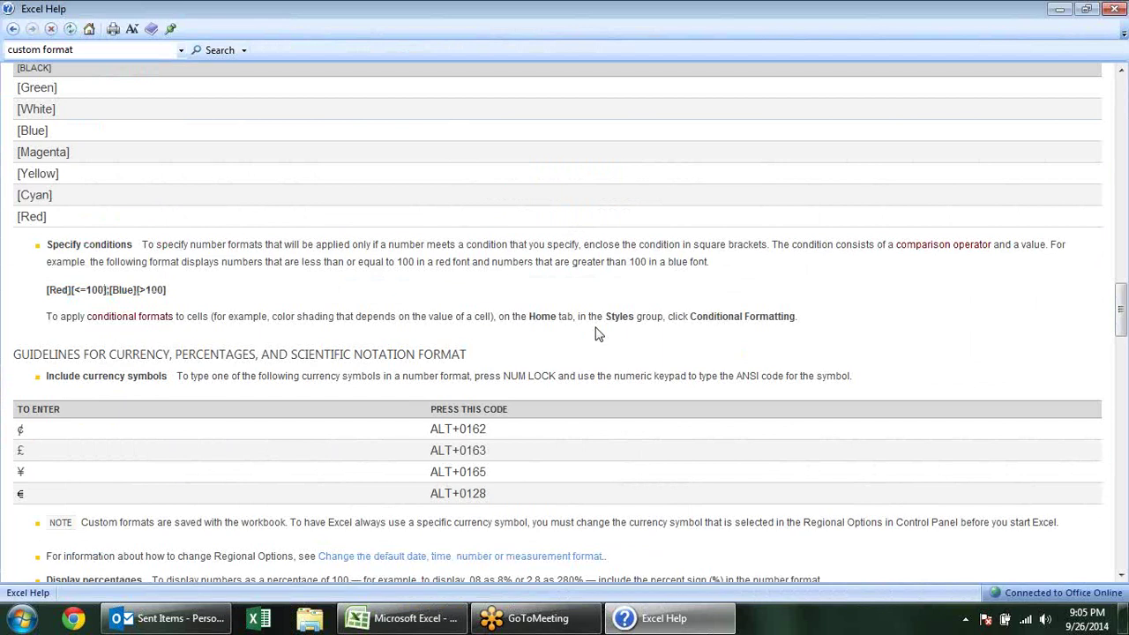
scroll(596, 333, down, 3)
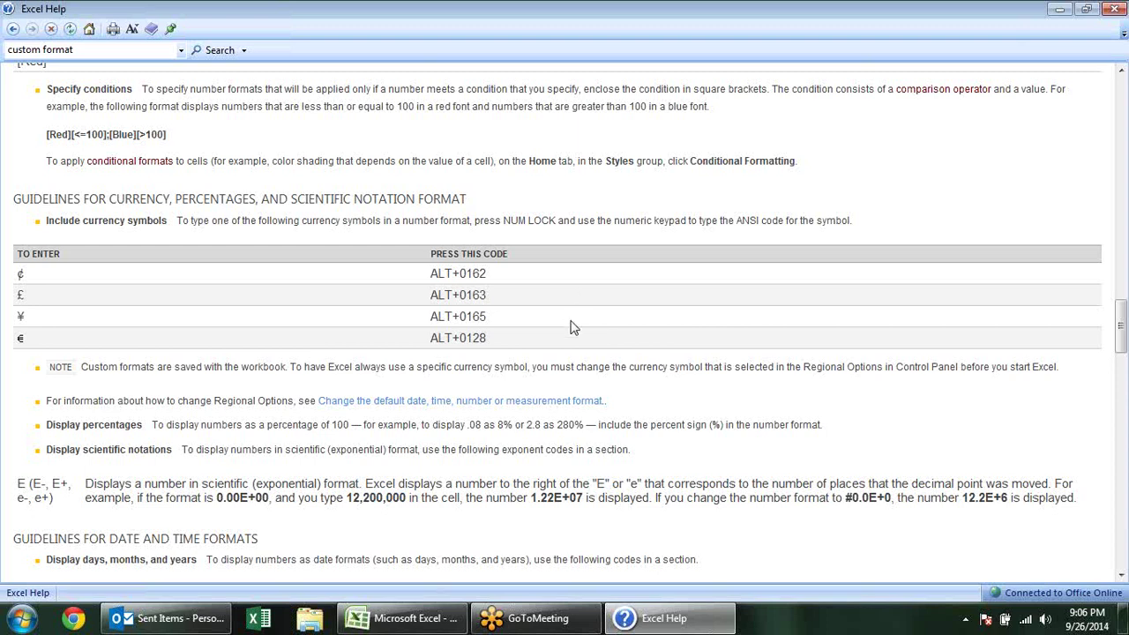
scroll(591, 319, down, 3)
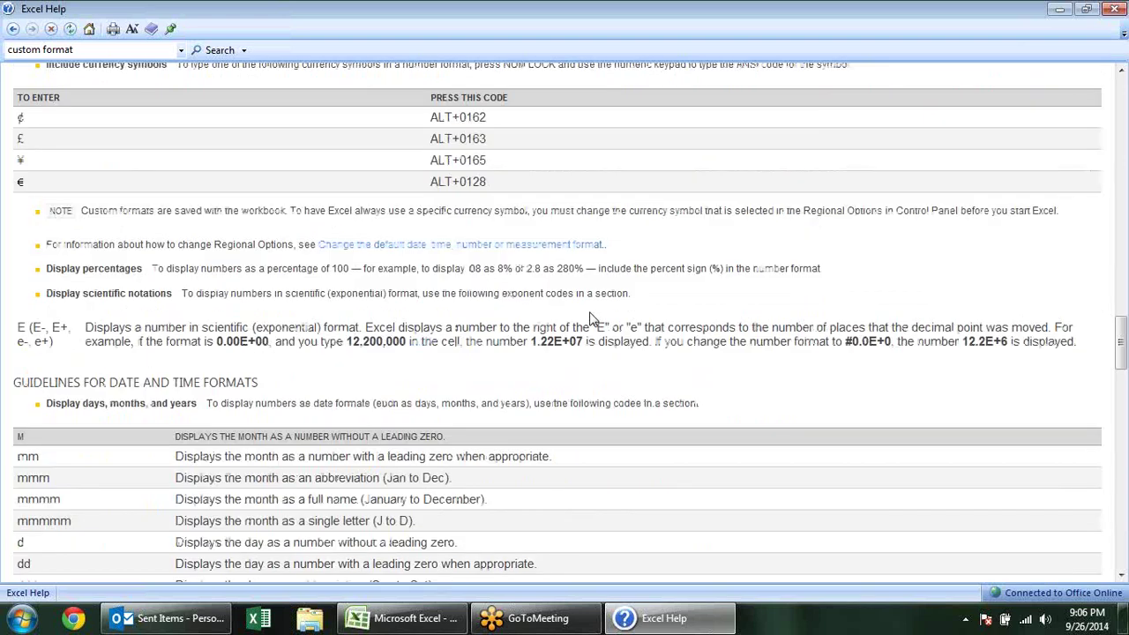
scroll(591, 319, down, 5)
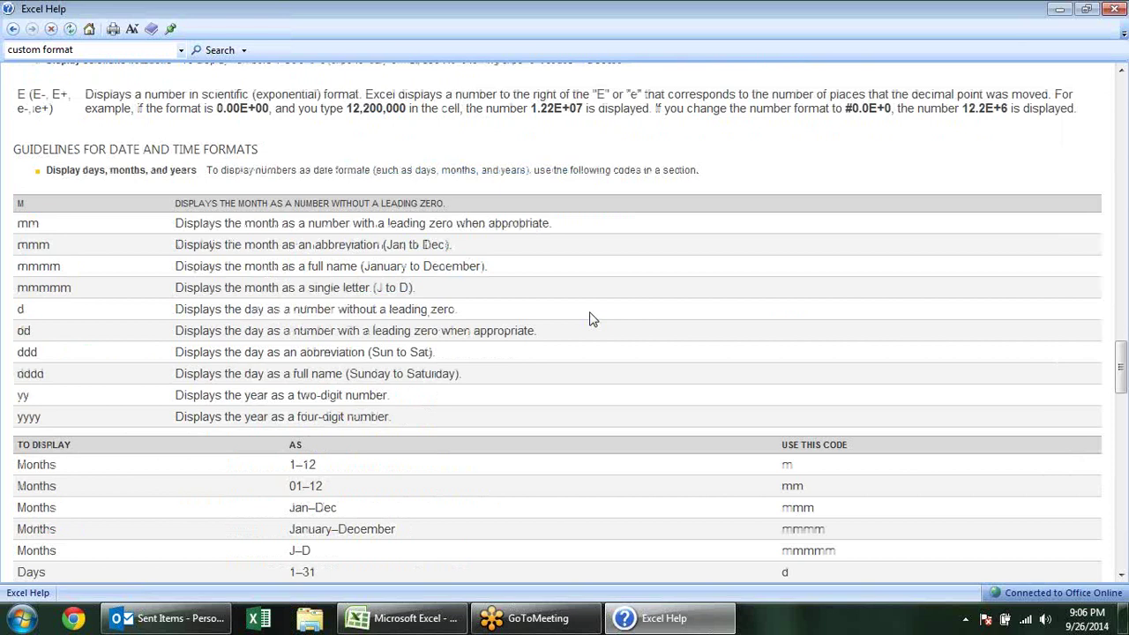
key(alt+Tab)
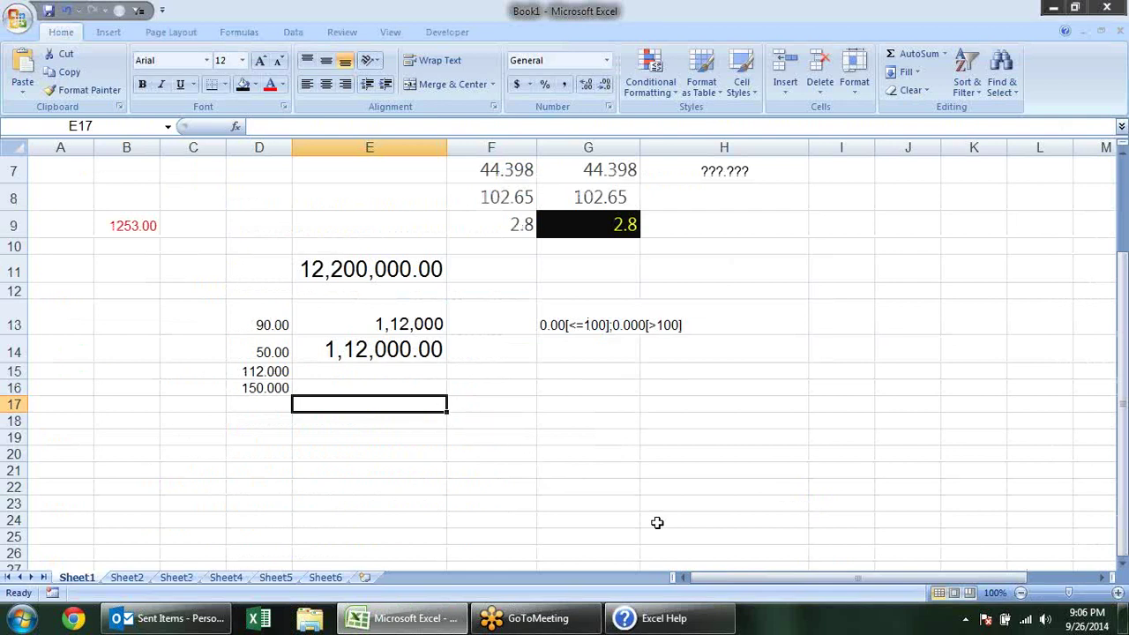
Step: Enter today's date, 9/26/2014, in E17
key(ctrl+semicolon)
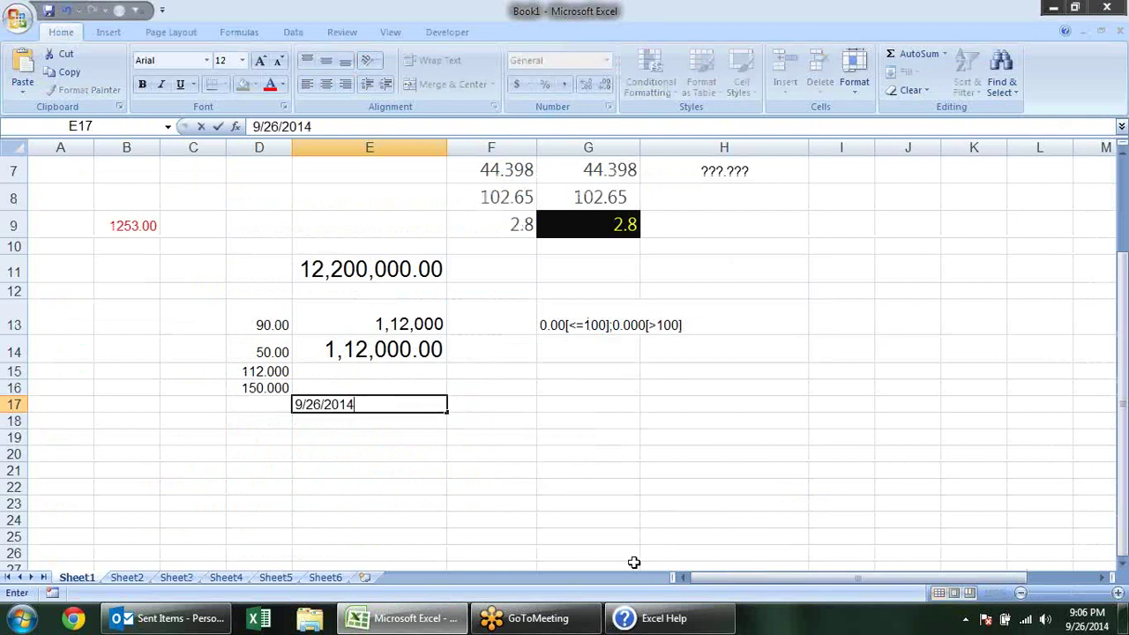
key(Return)
key(Up)
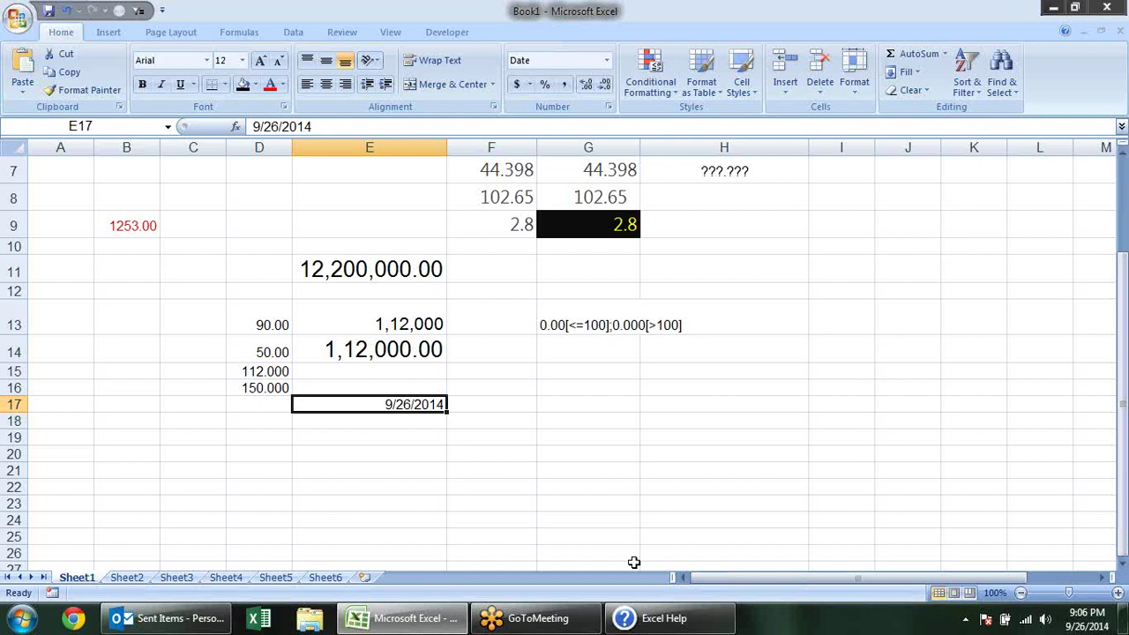
Step: Give E17 the custom format code d so it shows the day 26
key(ctrl+1)
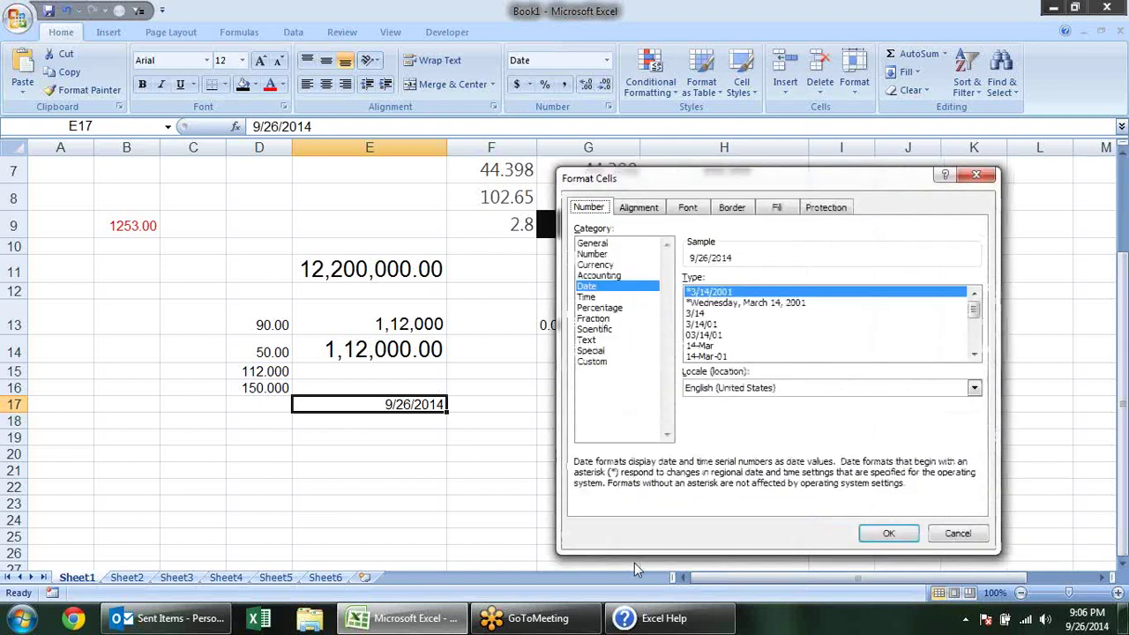
click(613, 362)
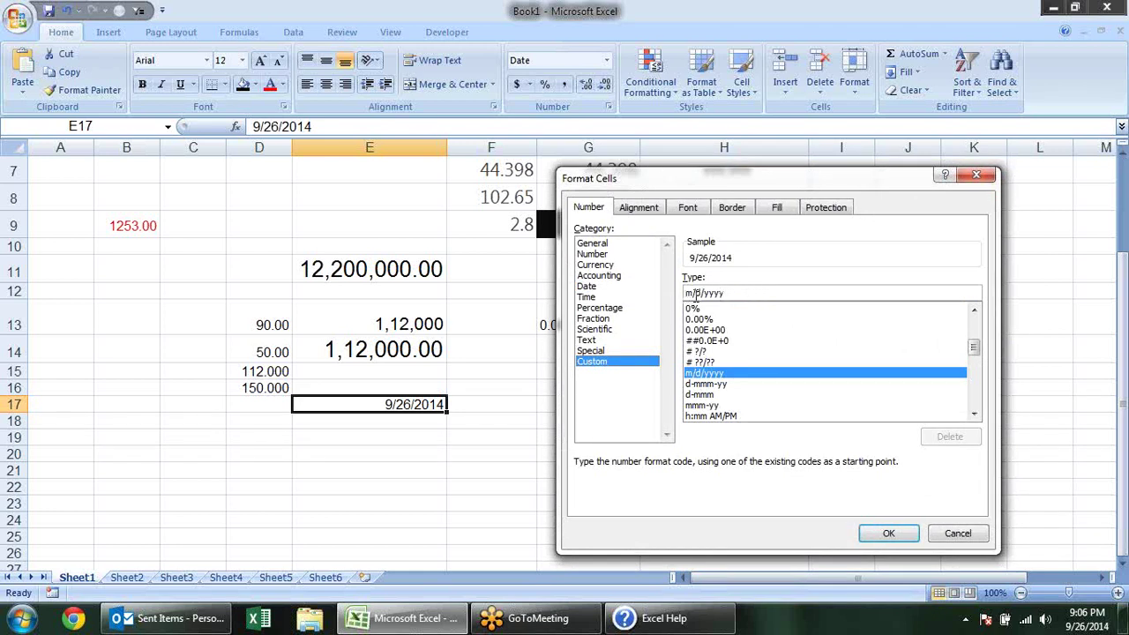
double_click(749, 294)
text(d)
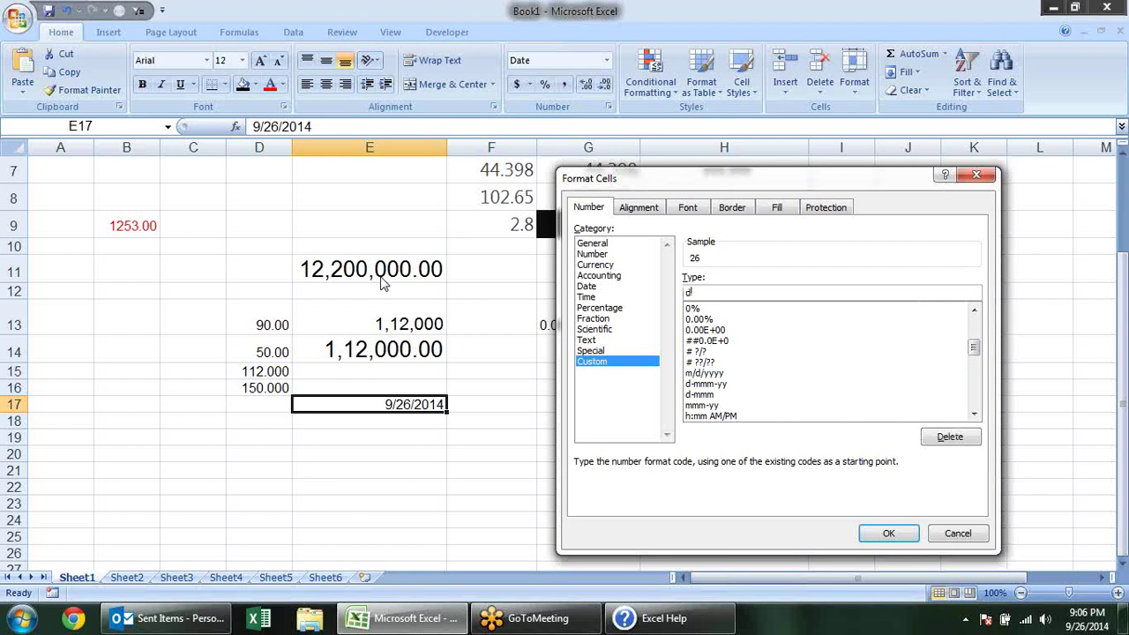
key(Return)
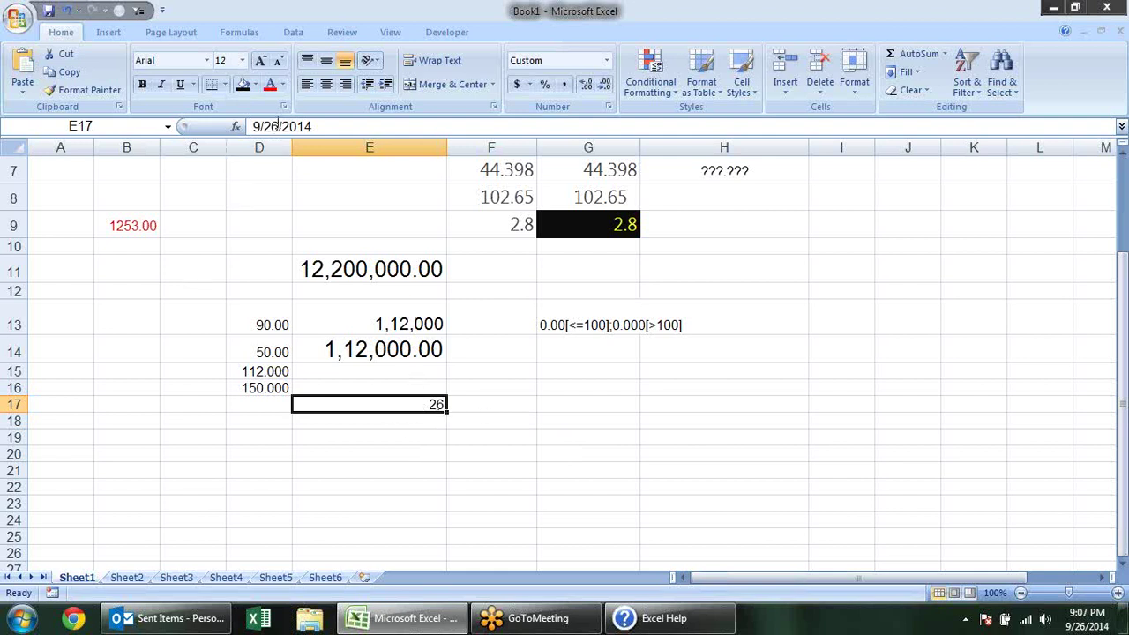
Step: Alter E17's date entry and apply the two-digit day code dd
key(F2)
key(BackSpace)
key(BackSpace)
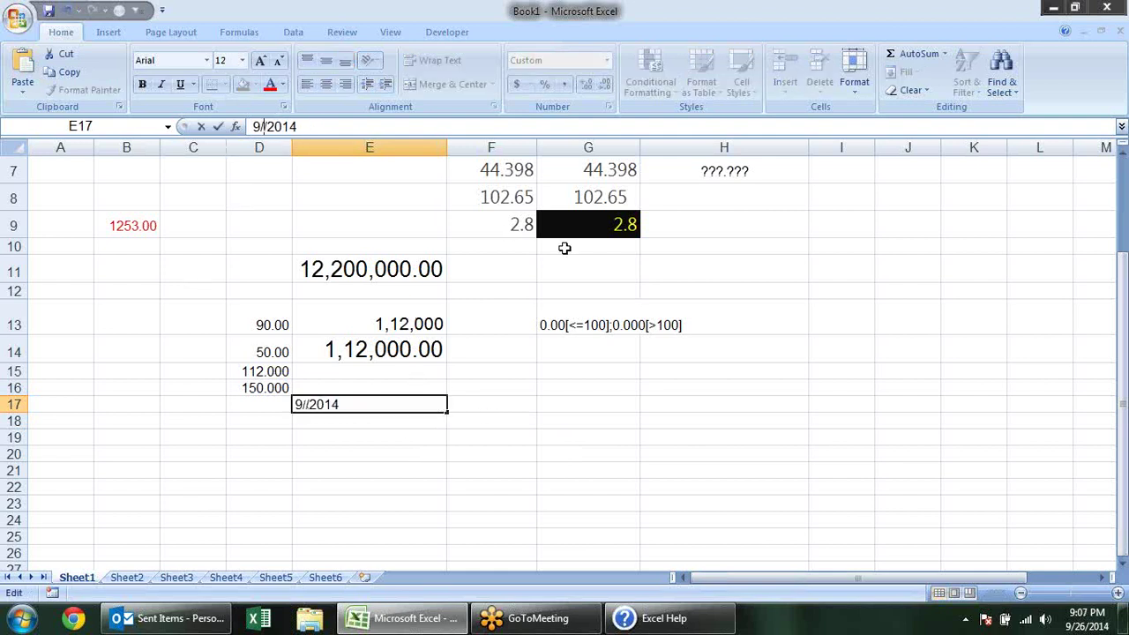
text(3)
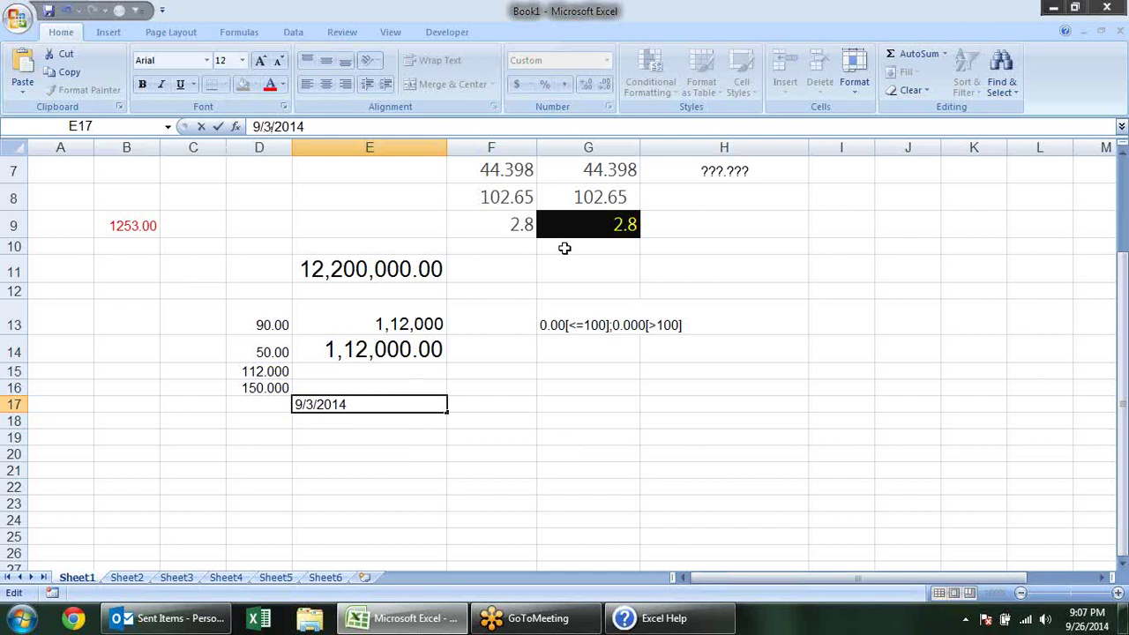
key(Return)
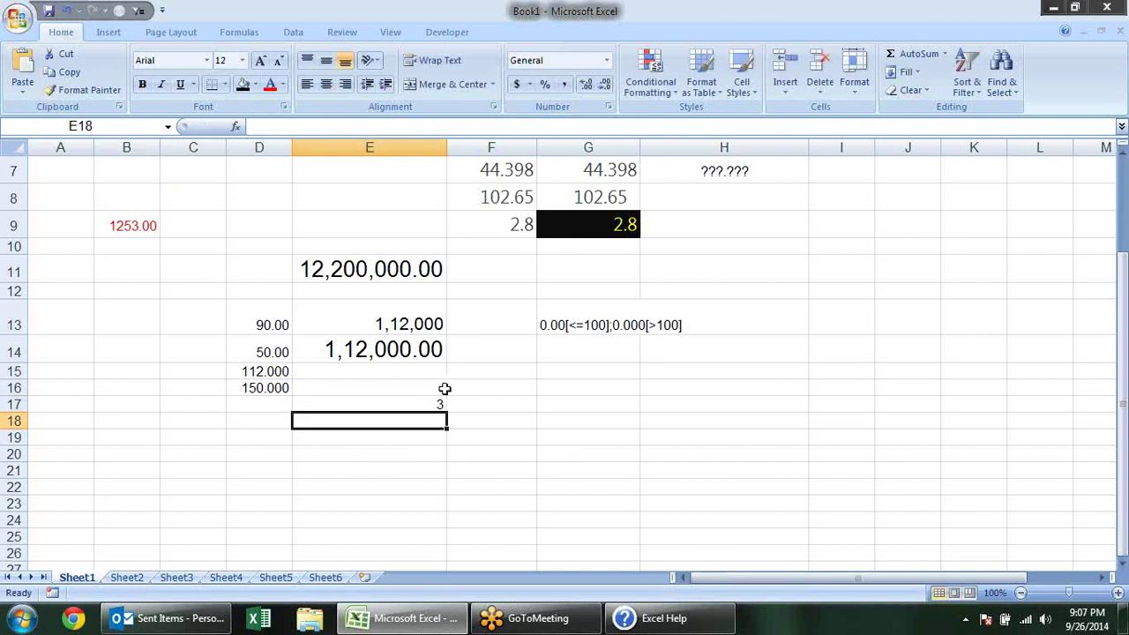
click(435, 403)
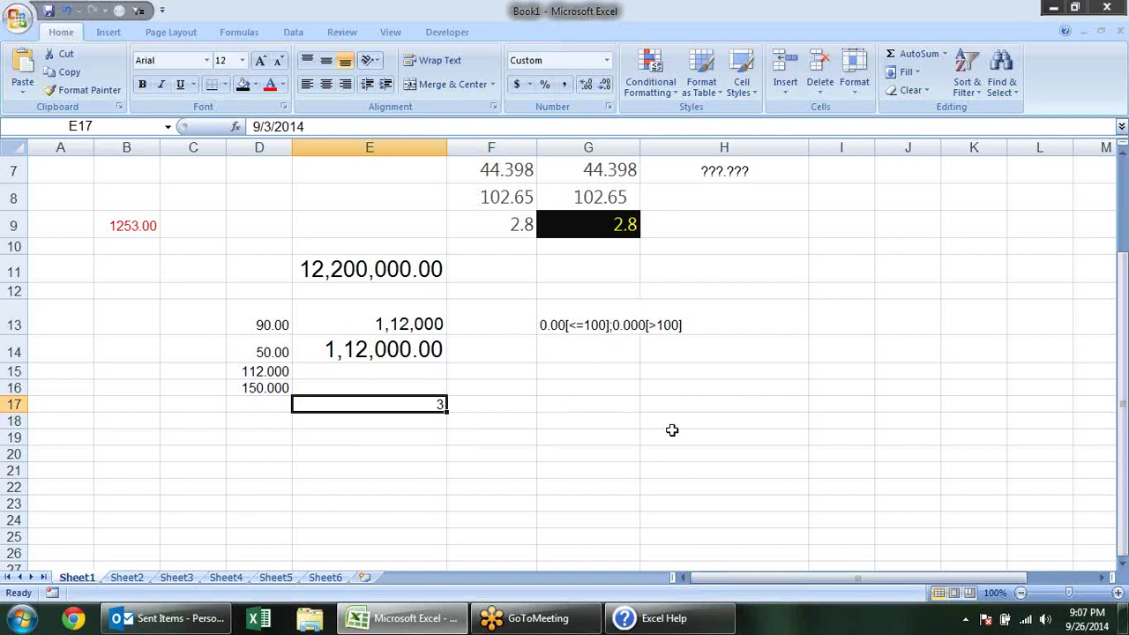
key(ctrl+1)
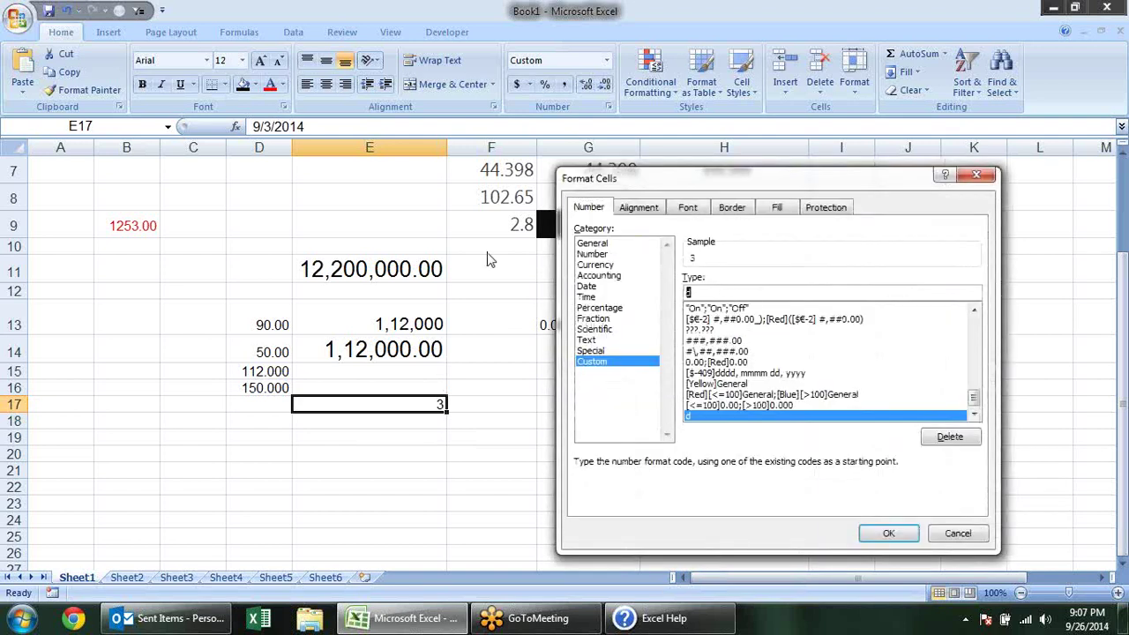
text(dd)
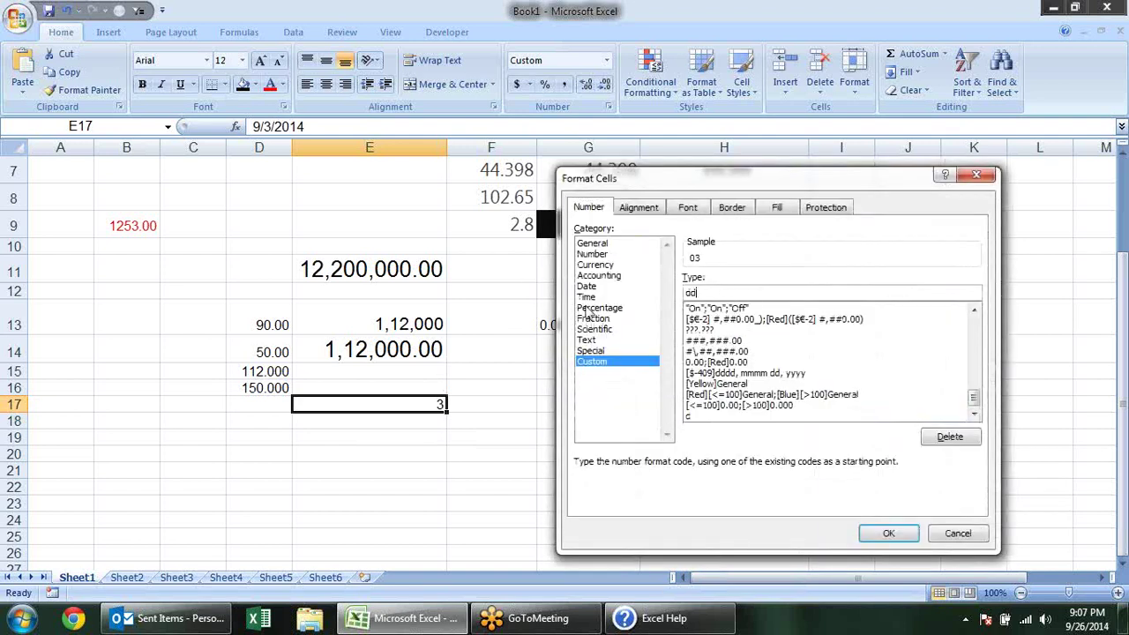
click(880, 532)
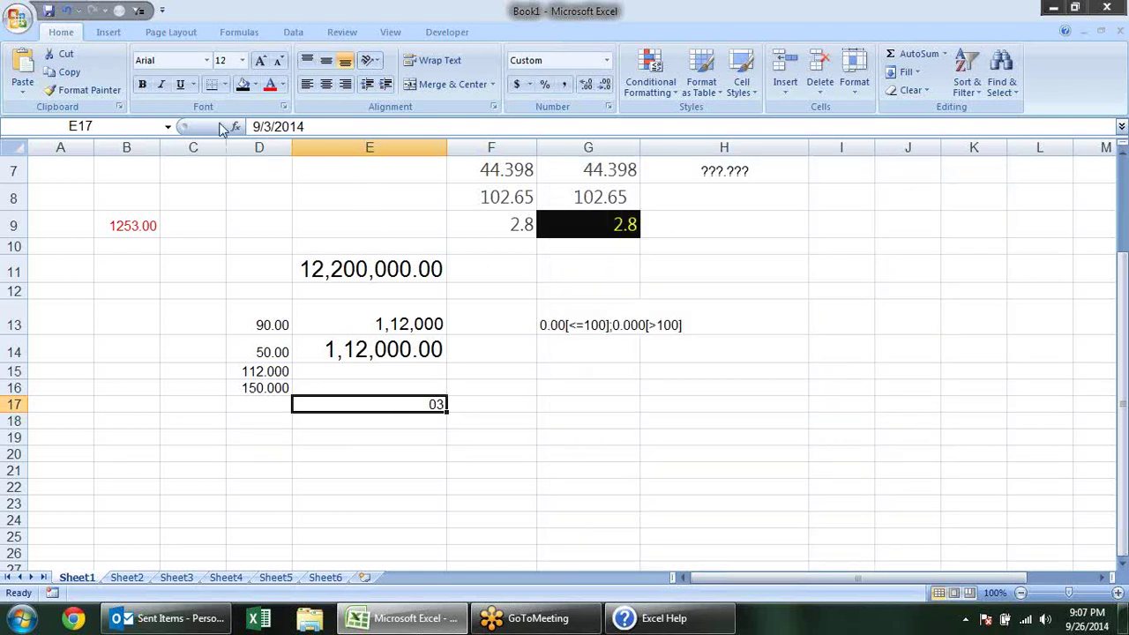
Step: Re-enter E17's date as 9/26/2014 so it reads 26
click(271, 126)
key(BackSpace)
text(26)
key(Return)
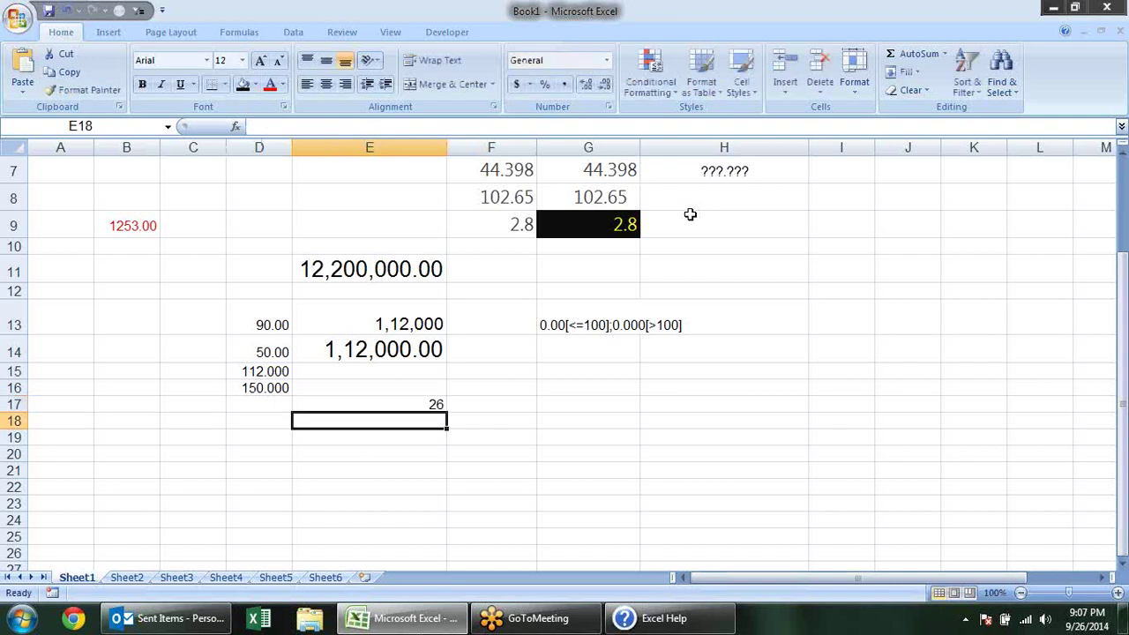
key(Up)
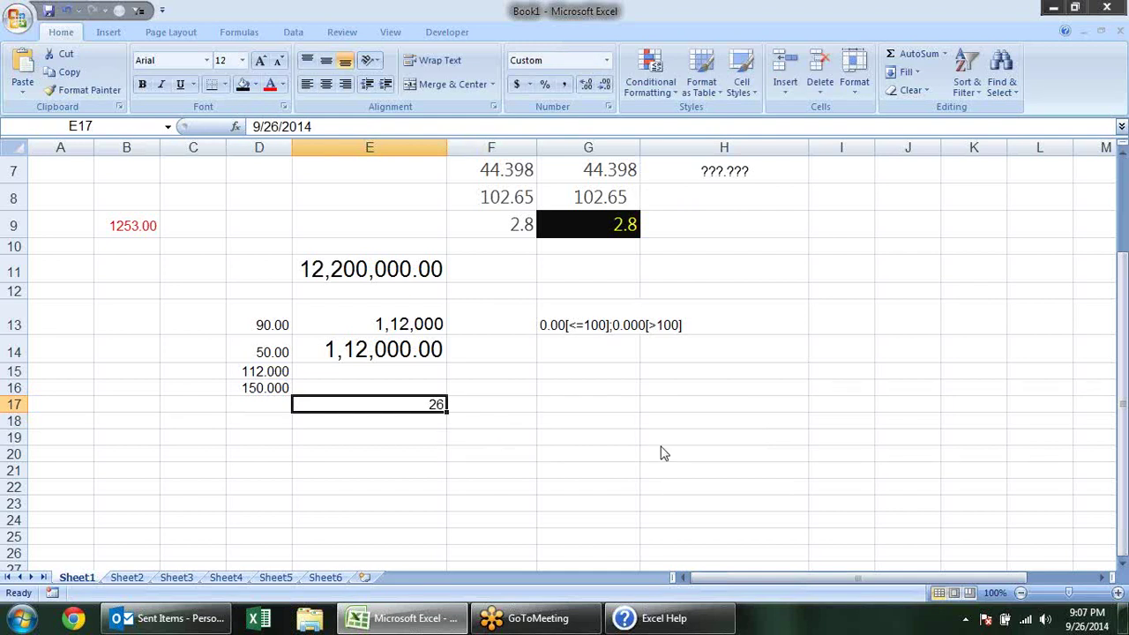
Step: Apply custom code ddd to E17 to show the short weekday Fri
key(ctrl+1)
click(718, 295)
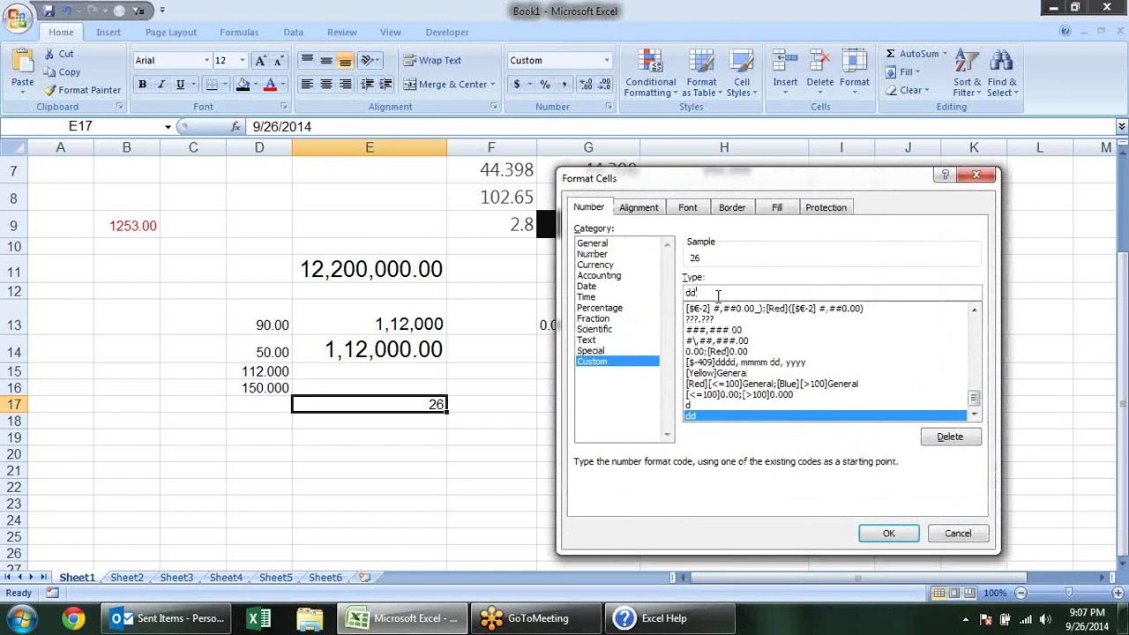
text(d)
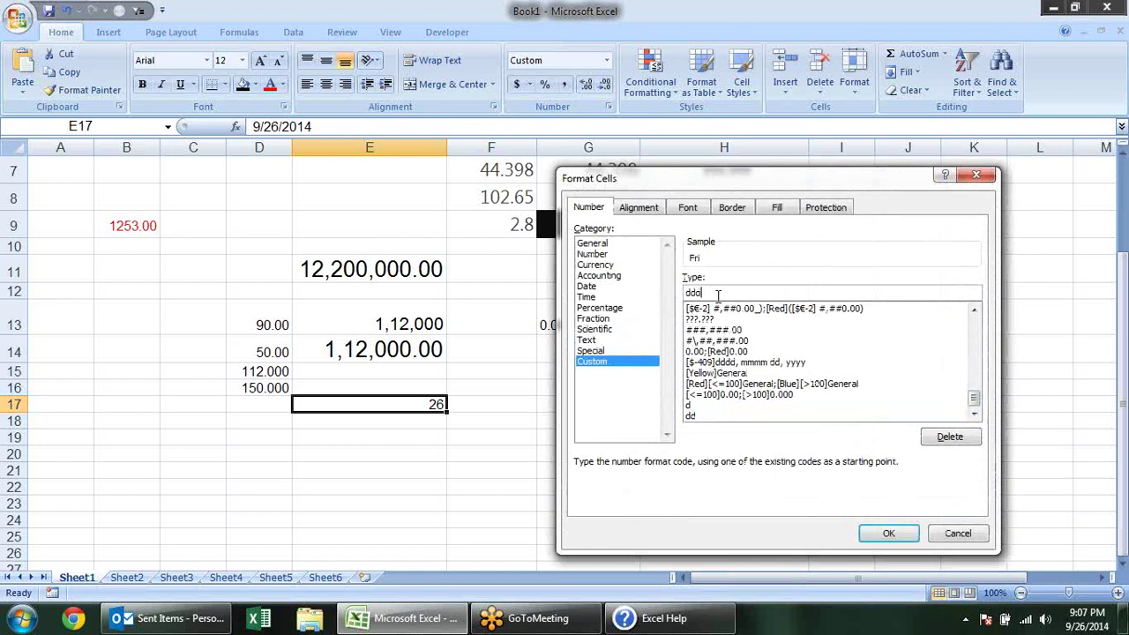
click(889, 534)
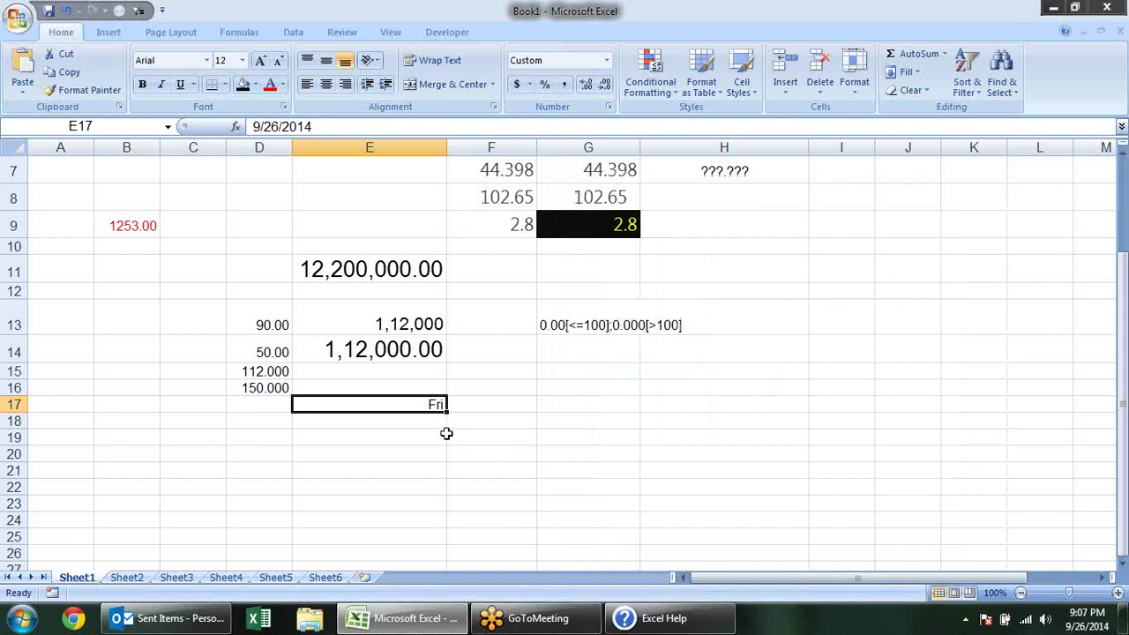
Step: Increase E17's font size to 18
click(260, 60)
click(260, 60)
click(260, 61)
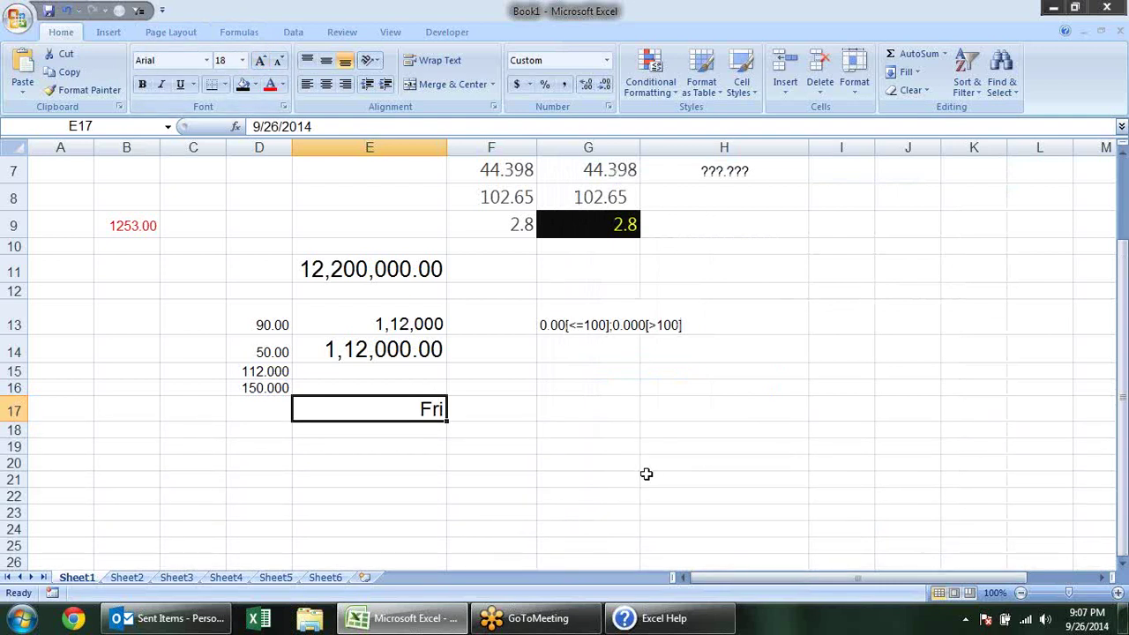
Step: Apply custom code dddd so E17 shows the full weekday Friday
key(ctrl+1)
click(723, 291)
text(dddd)
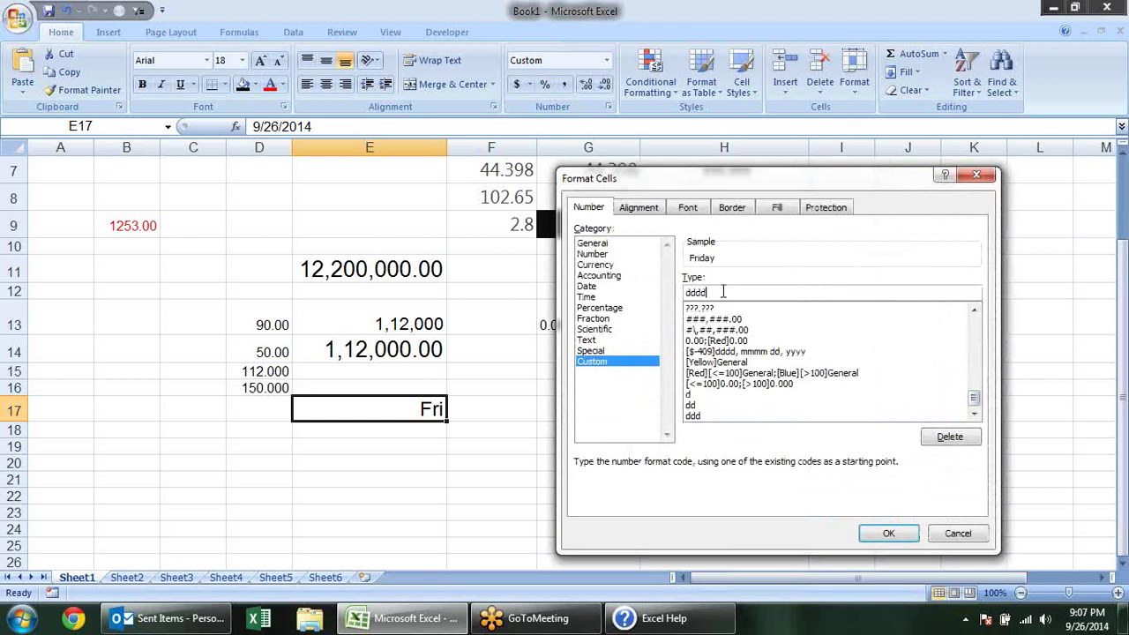
click(892, 531)
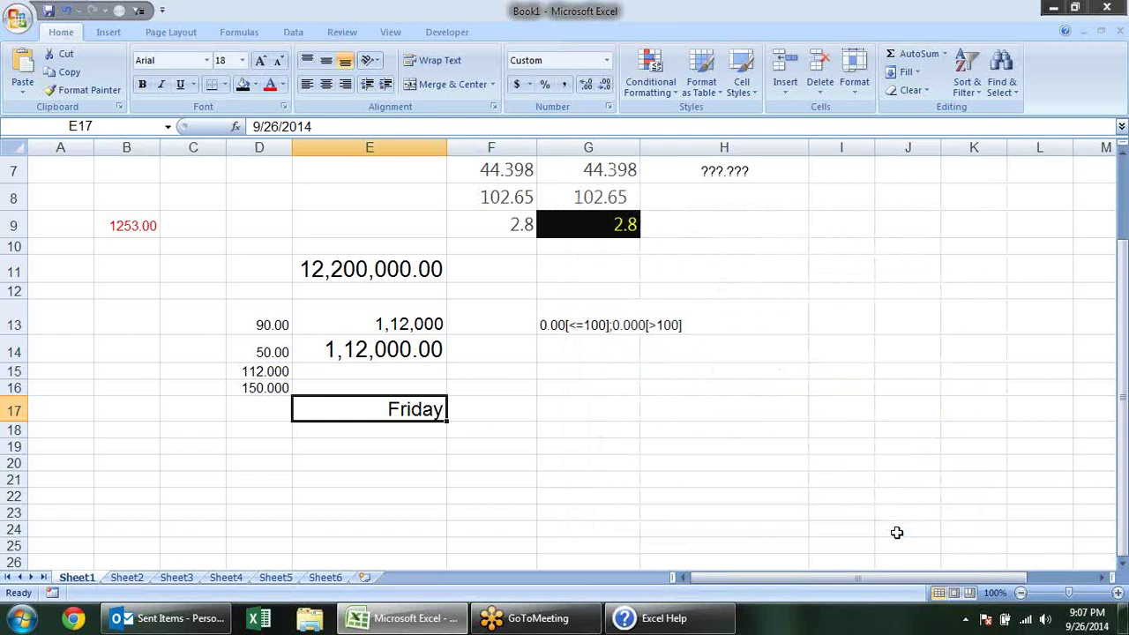
Step: Apply month codes m, then mm, to E17, showing the month as 09
key(ctrl+1)
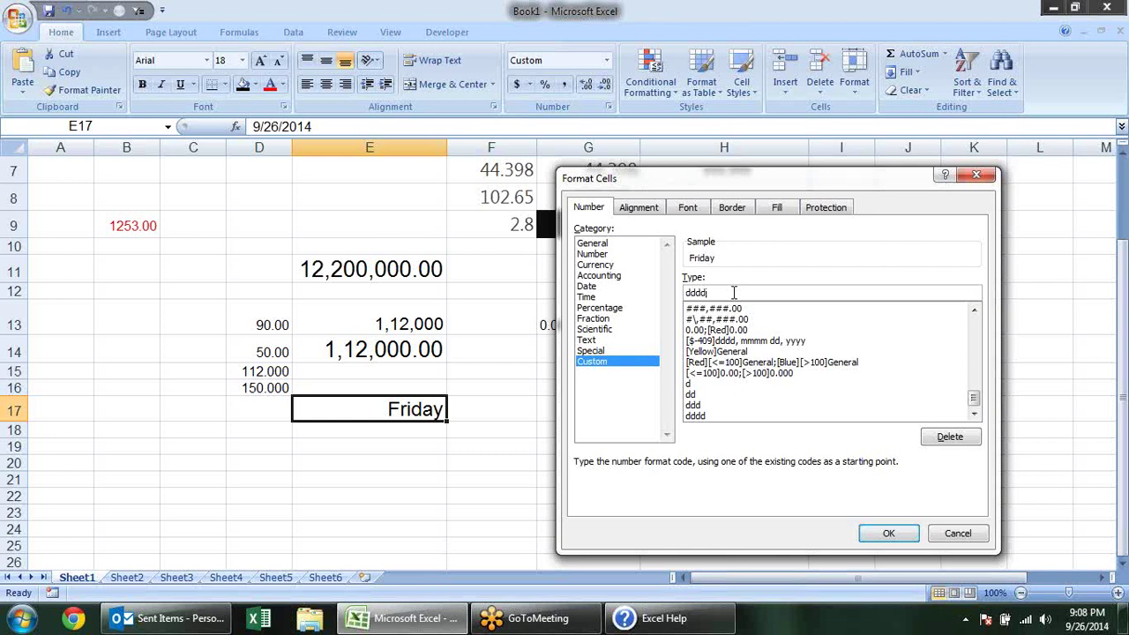
drag(733, 293, 667, 291)
text(m)
key(Return)
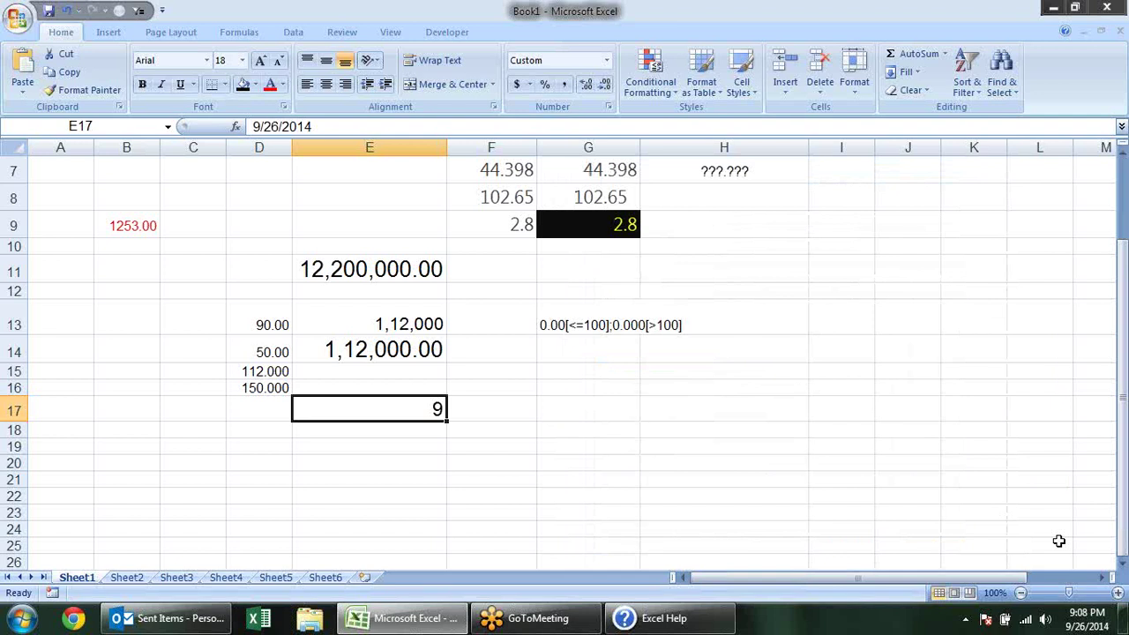
key(ctrl+1)
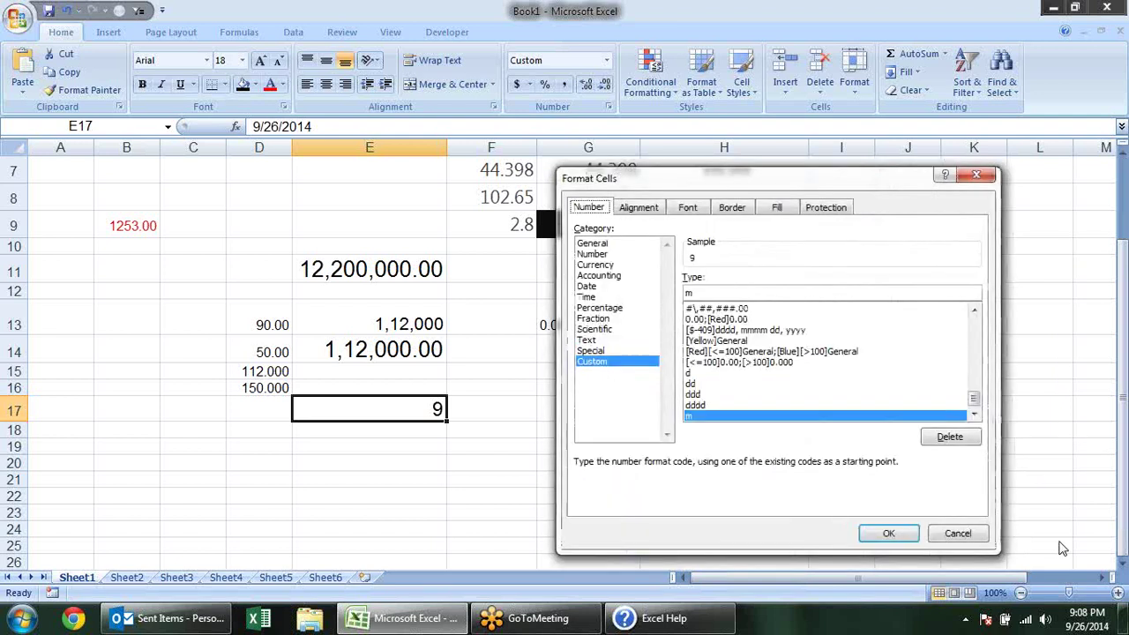
click(756, 292)
text(m)
key(Return)
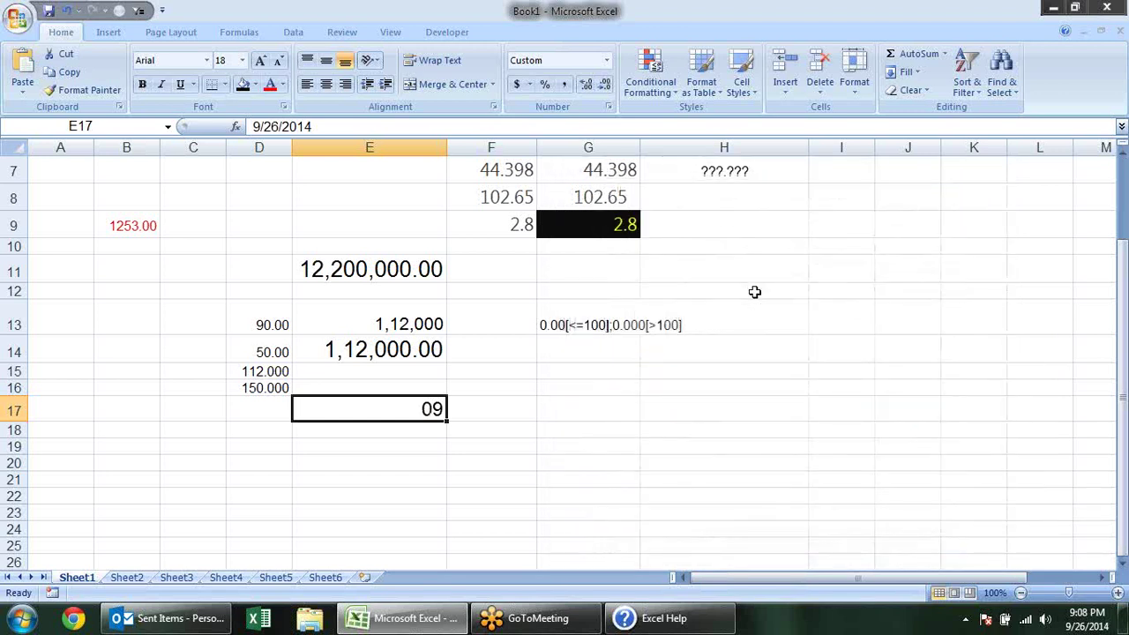
Step: Apply mmm, then mmmm, so E17 shows Sep and finally September
key(ctrl+1)
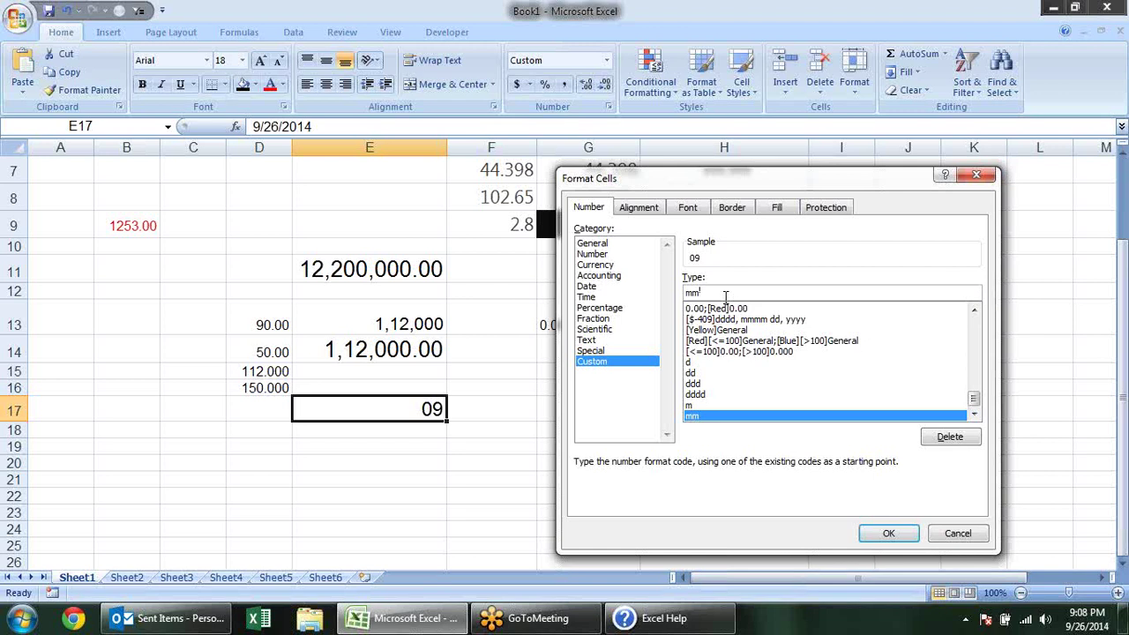
text(m)
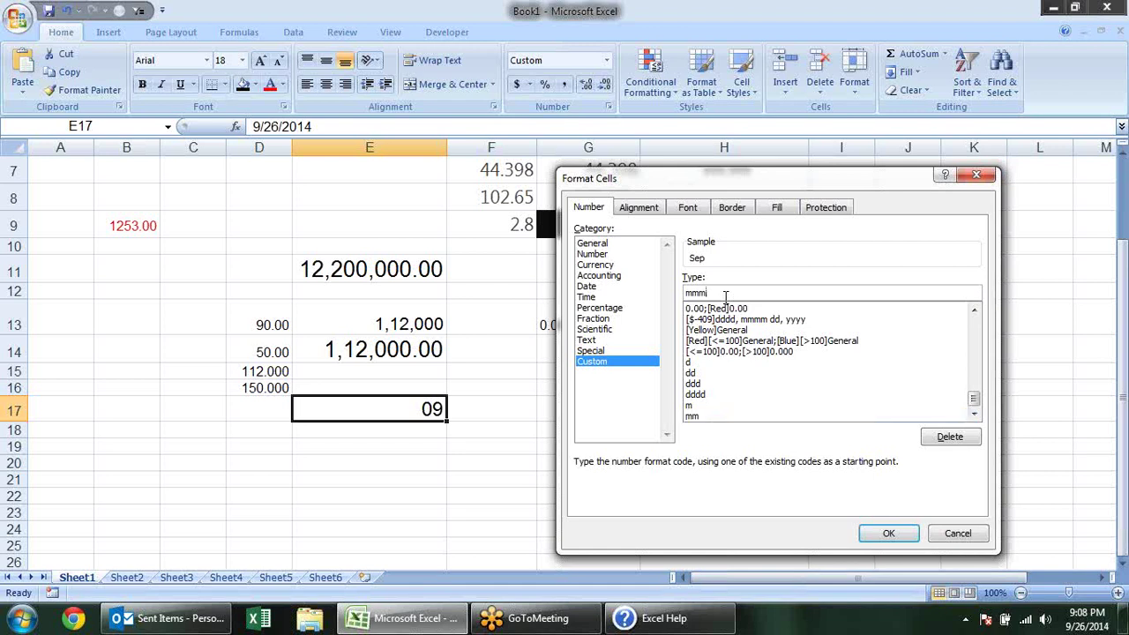
key(Return)
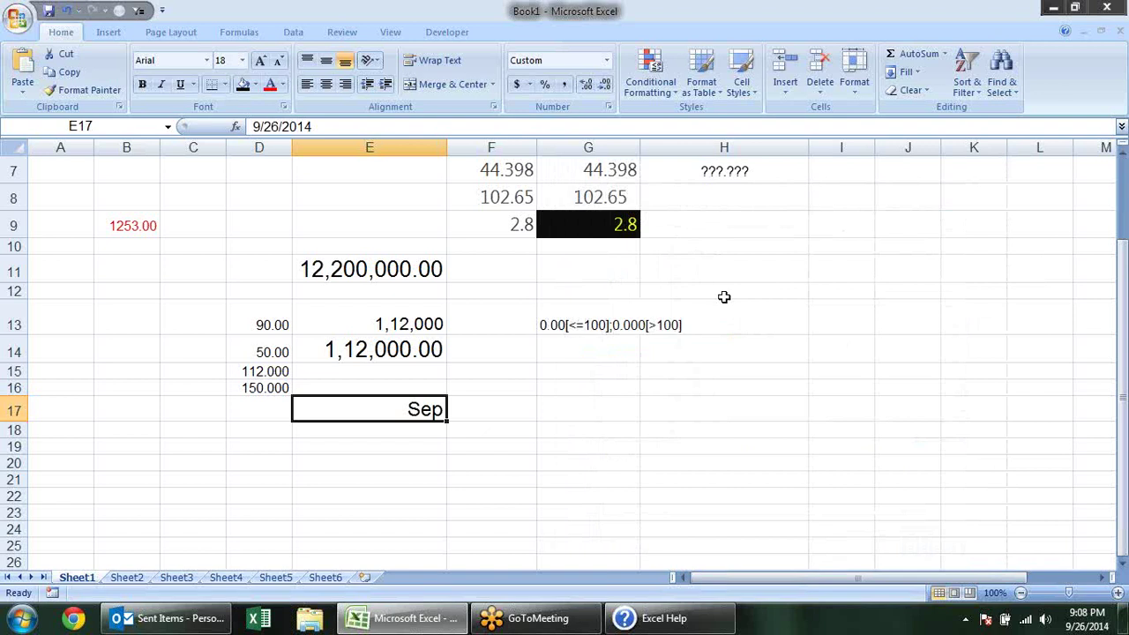
key(ctrl+1)
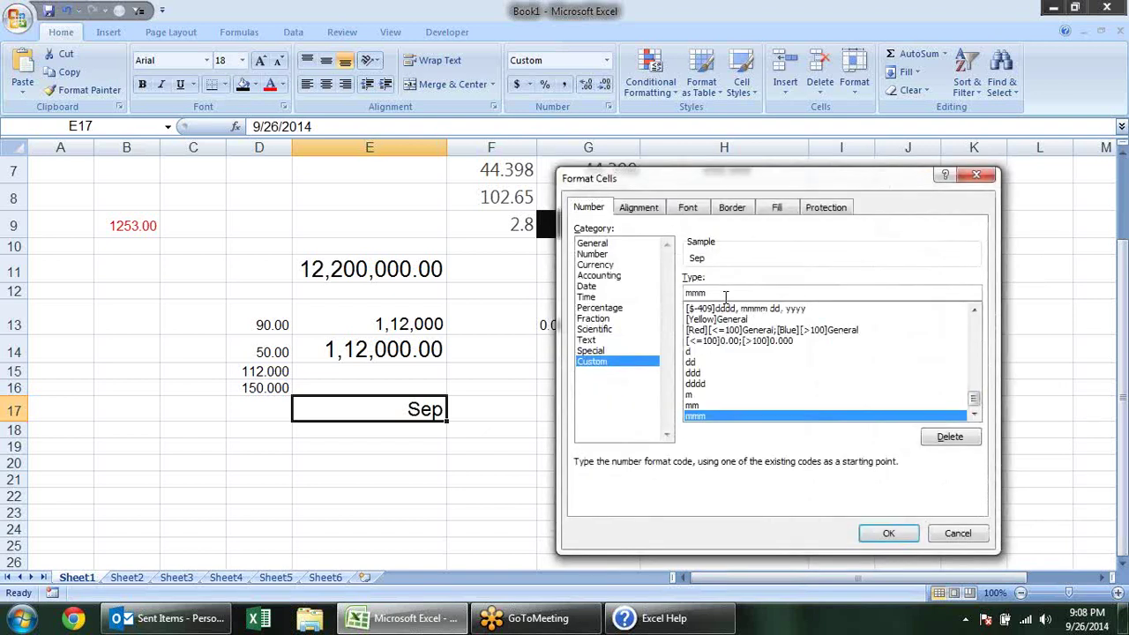
text(m)
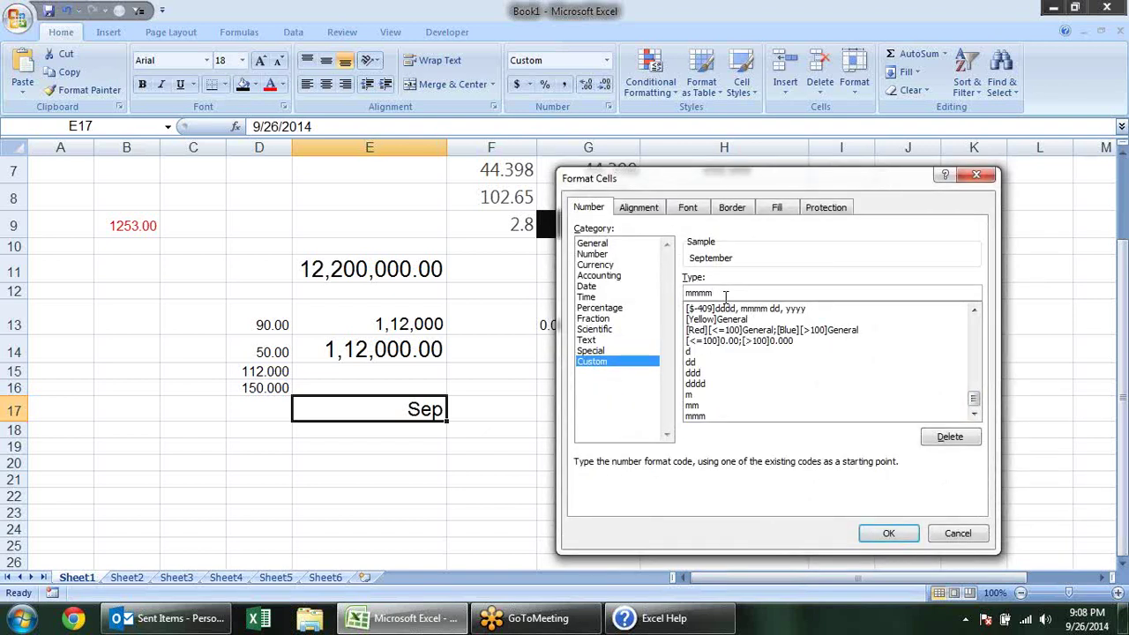
key(Return)
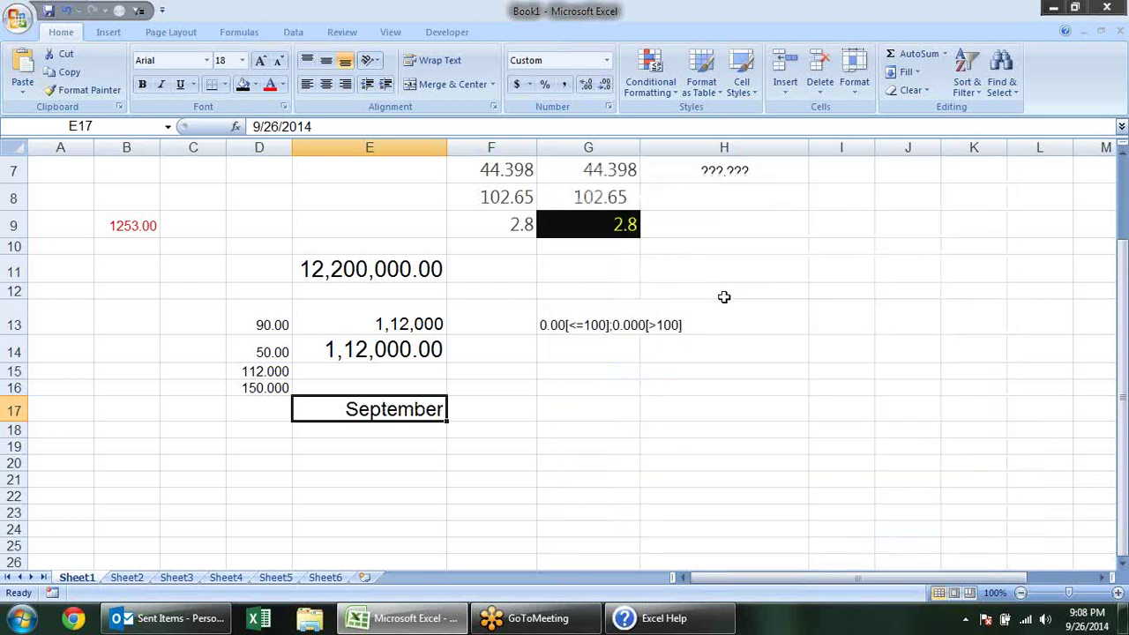
Step: Try custom code mmmmm on E17, showing the month initial S
key(ctrl+1)
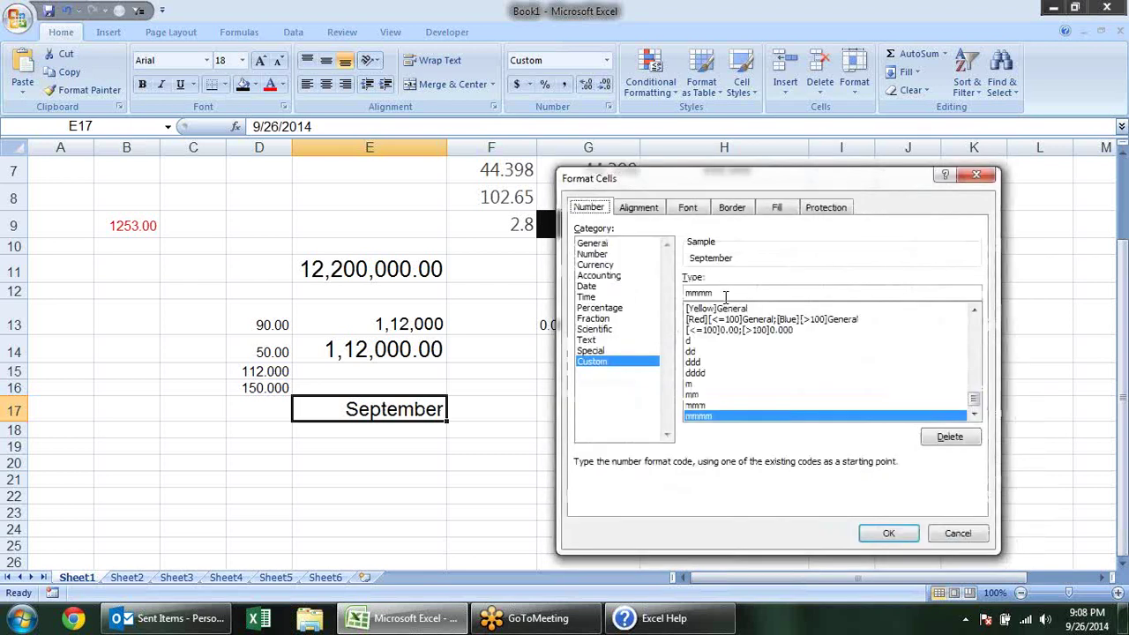
click(725, 296)
text(m)
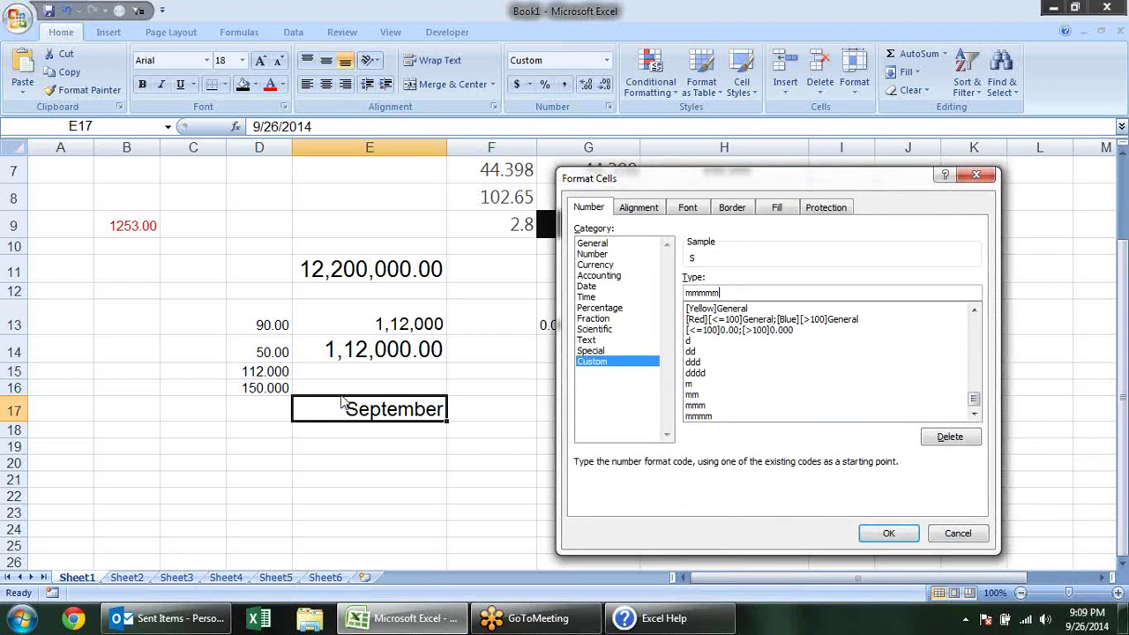
click(887, 534)
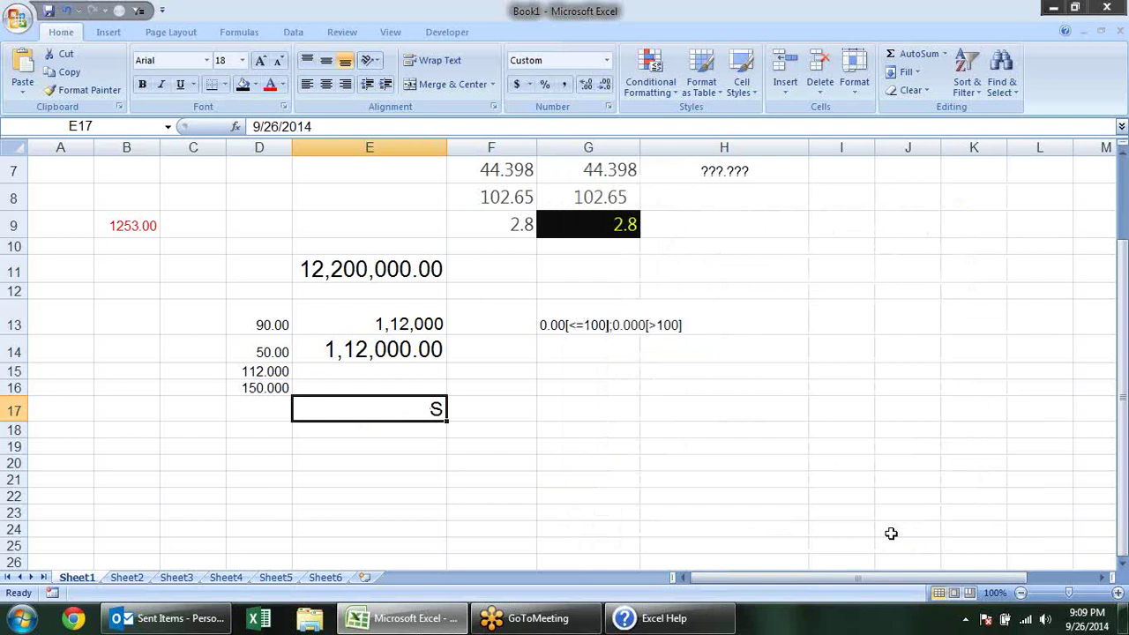
Step: Apply year codes yy, then yyyy, so E17 shows 14 and then 2014
key(ctrl+1)
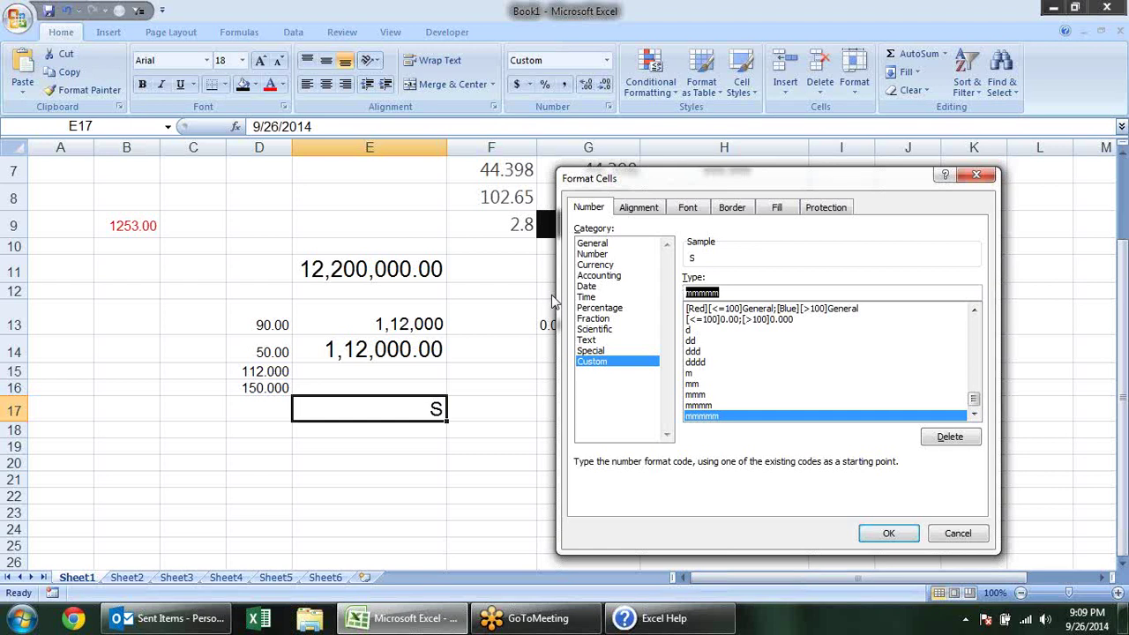
text(yy)
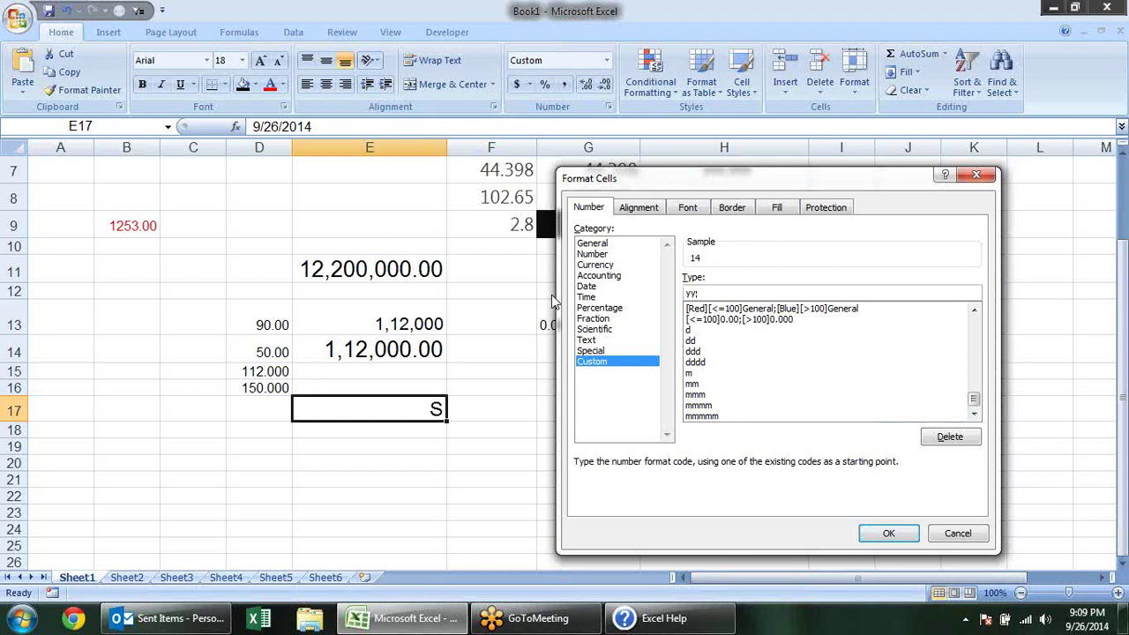
key(Return)
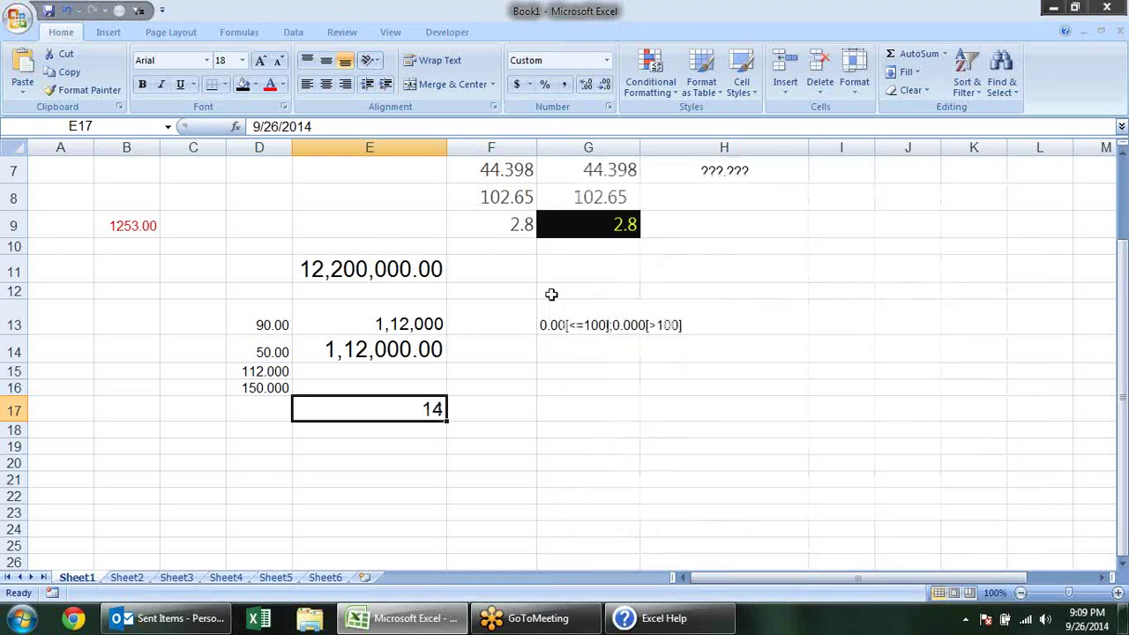
key(ctrl+1)
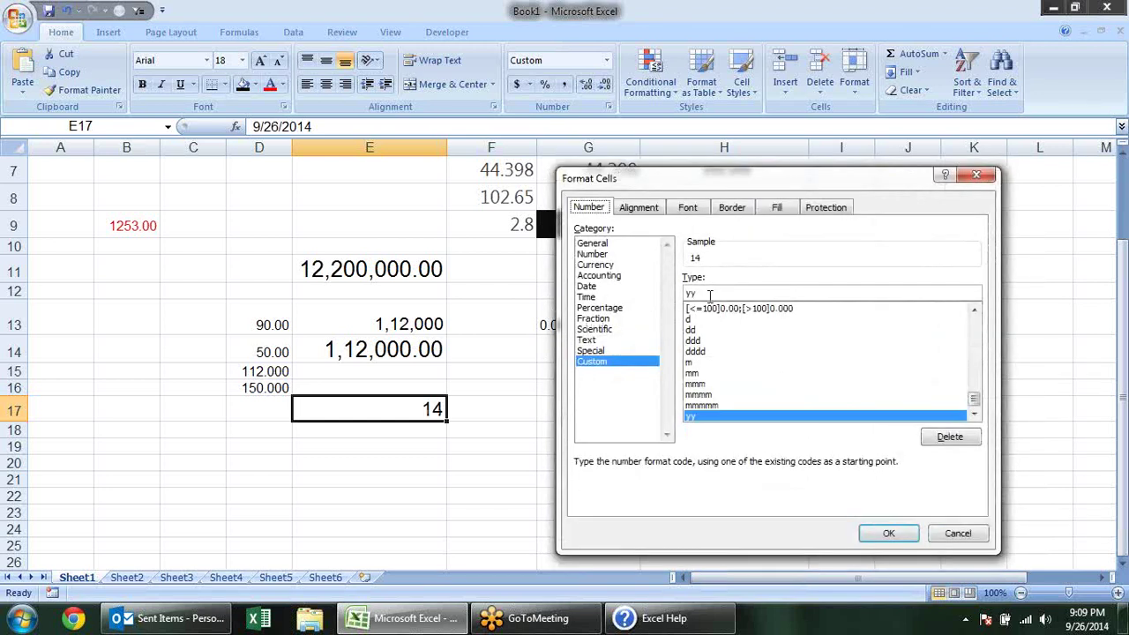
text(yy)
key(Return)
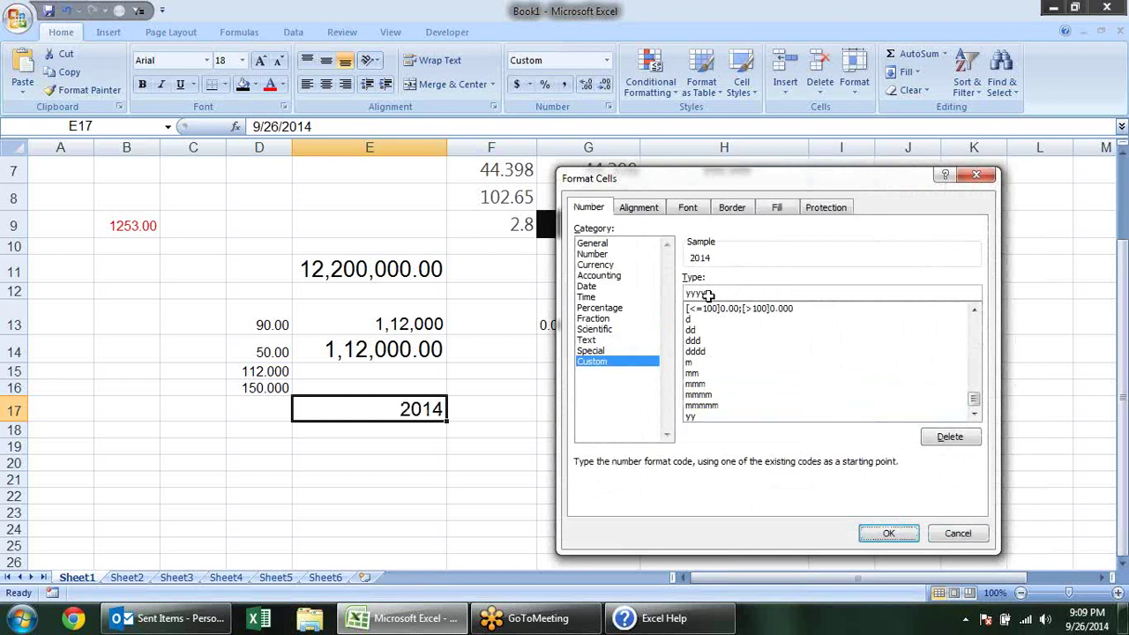
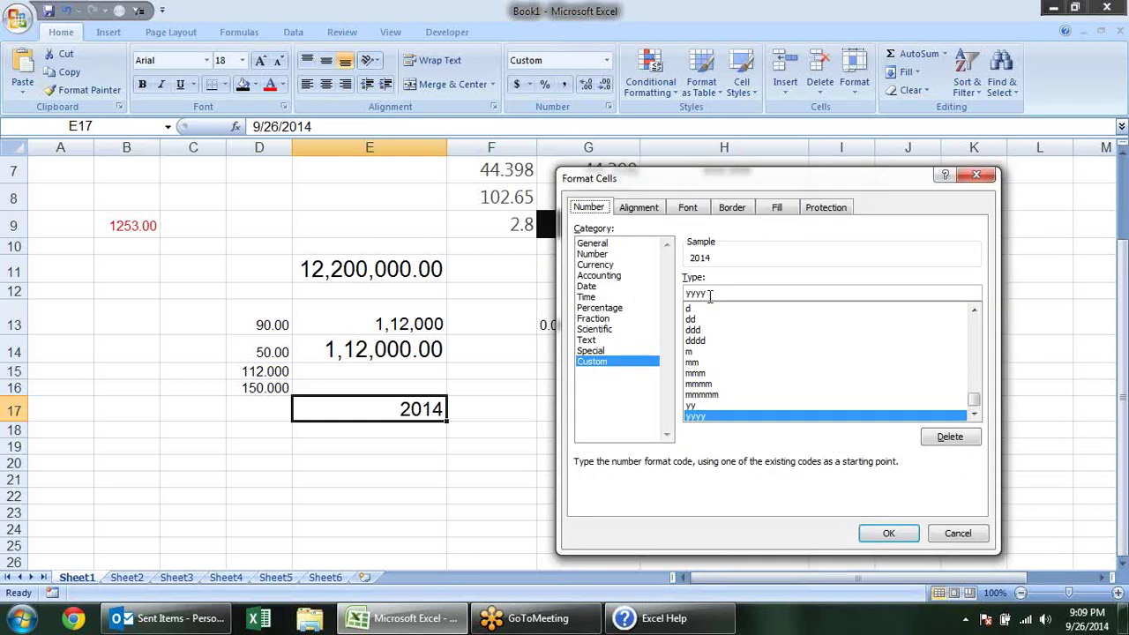
Step: Give E17 the custom date format ddd, dd-mmm-yyyy so it reads Fri, 26-Sep-2014
drag(702, 297, 658, 296)
text(d)
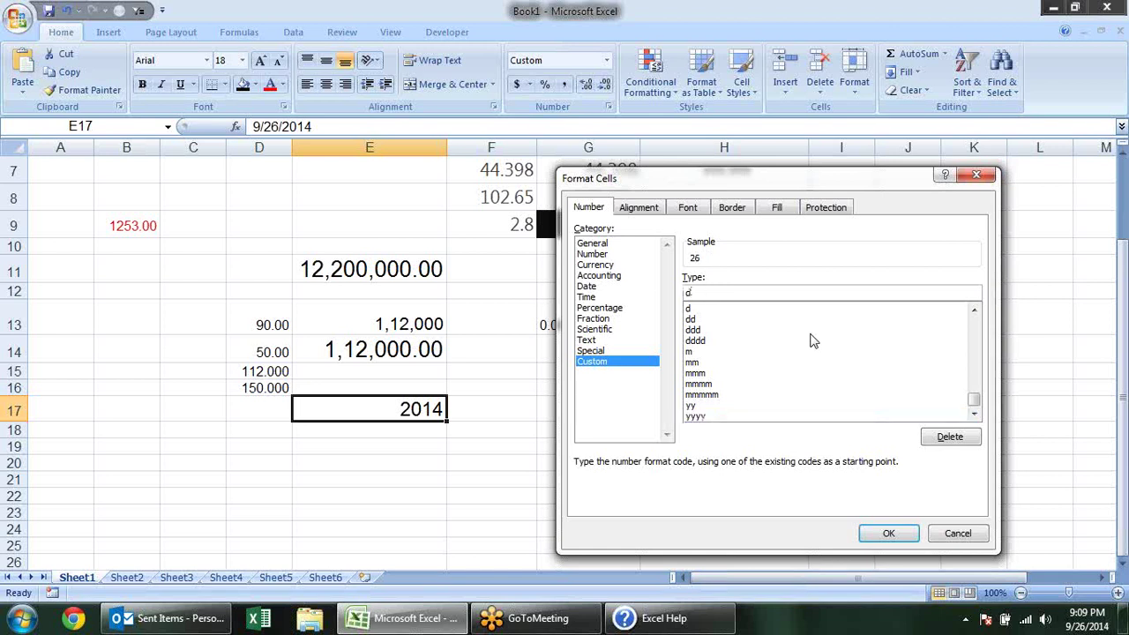
text(d)
text(,)
text(dd)
text(mmm)
text(yyyy)
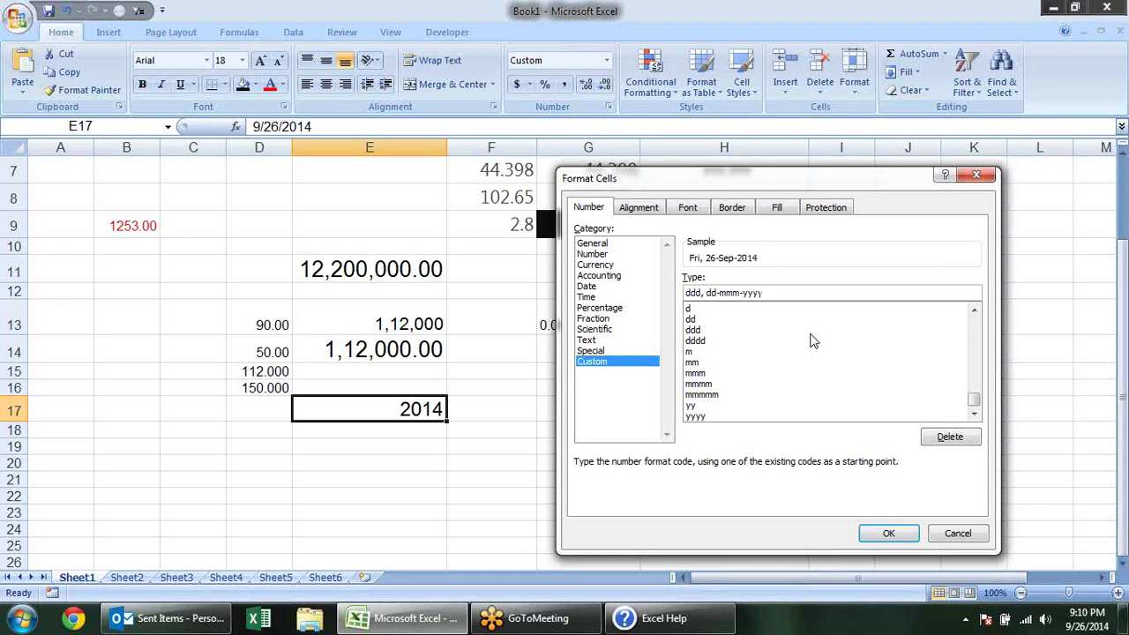
click(891, 534)
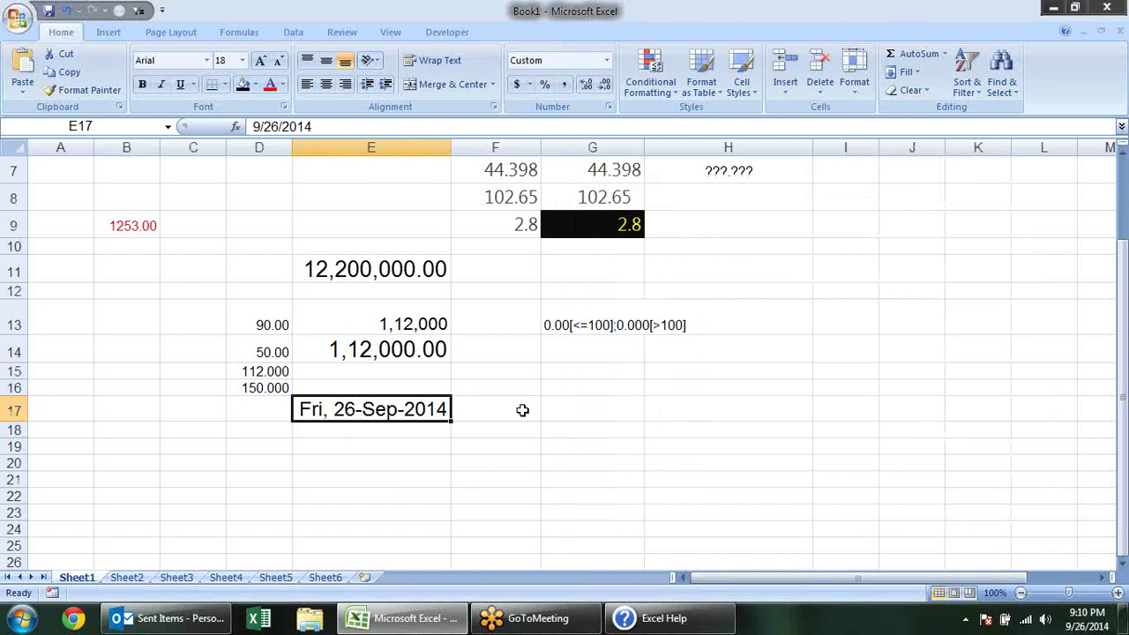
Step: Append , dddd to E17's date code so it reads Fri, 26-Sep-2014, Friday
key(ctrl+grave)
key(ctrl+grave)
key(ctrl+1)
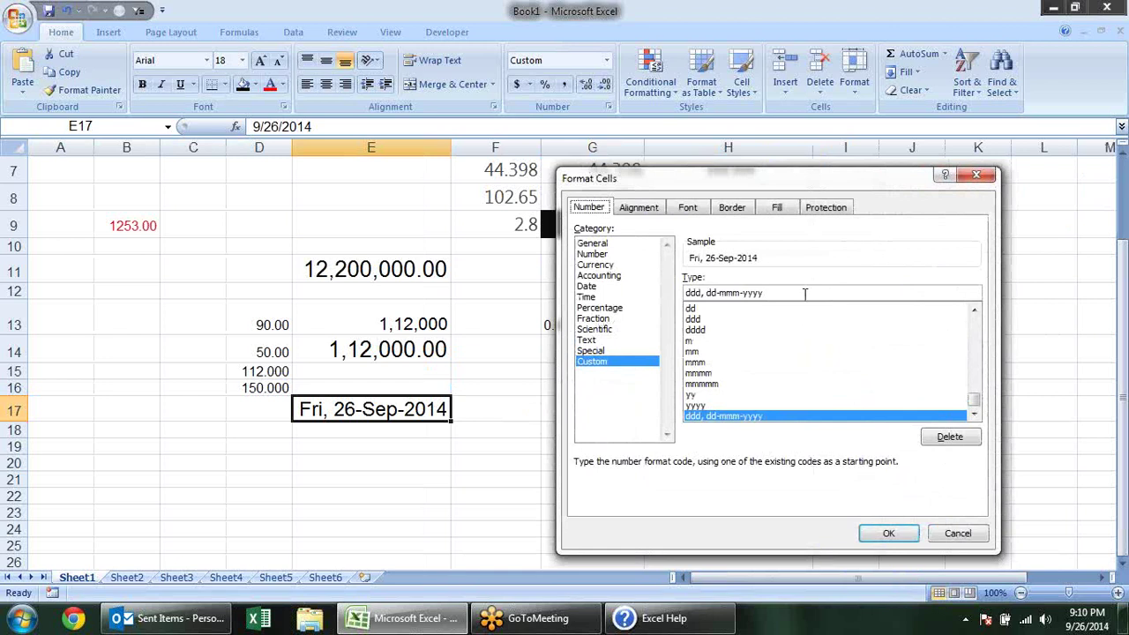
click(792, 293)
text(, dddd)
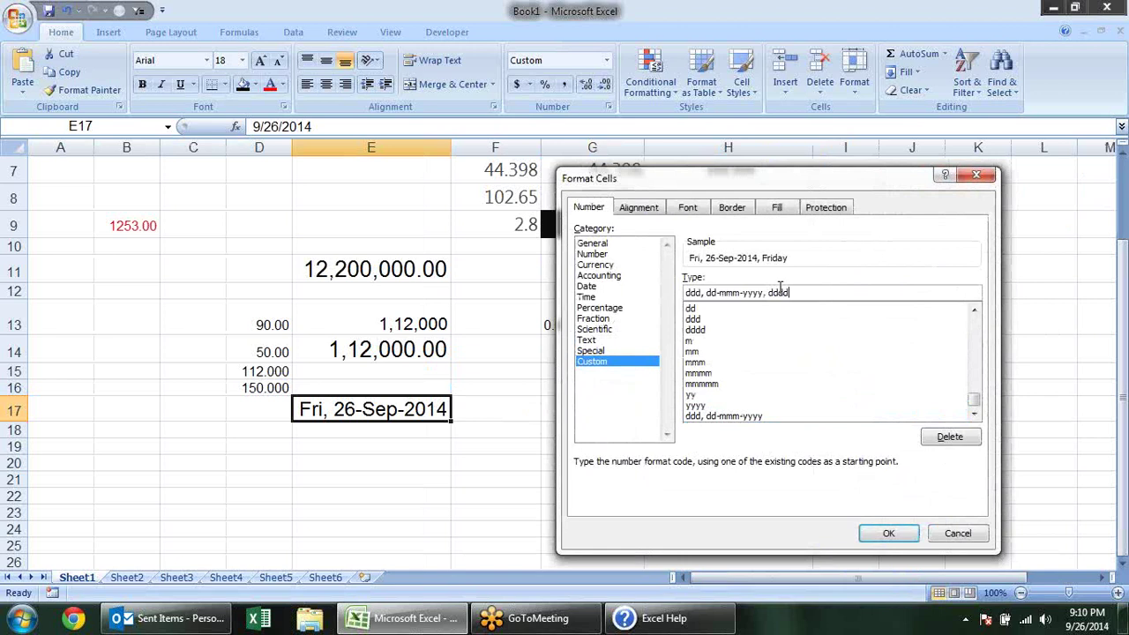
click(892, 532)
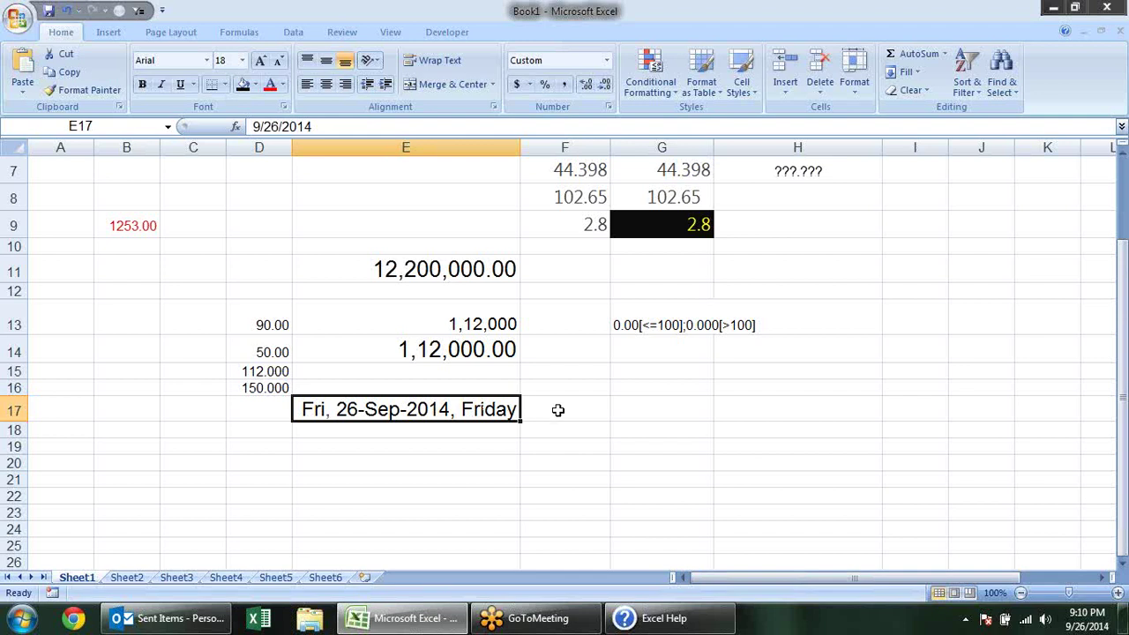
key(alt+Tab)
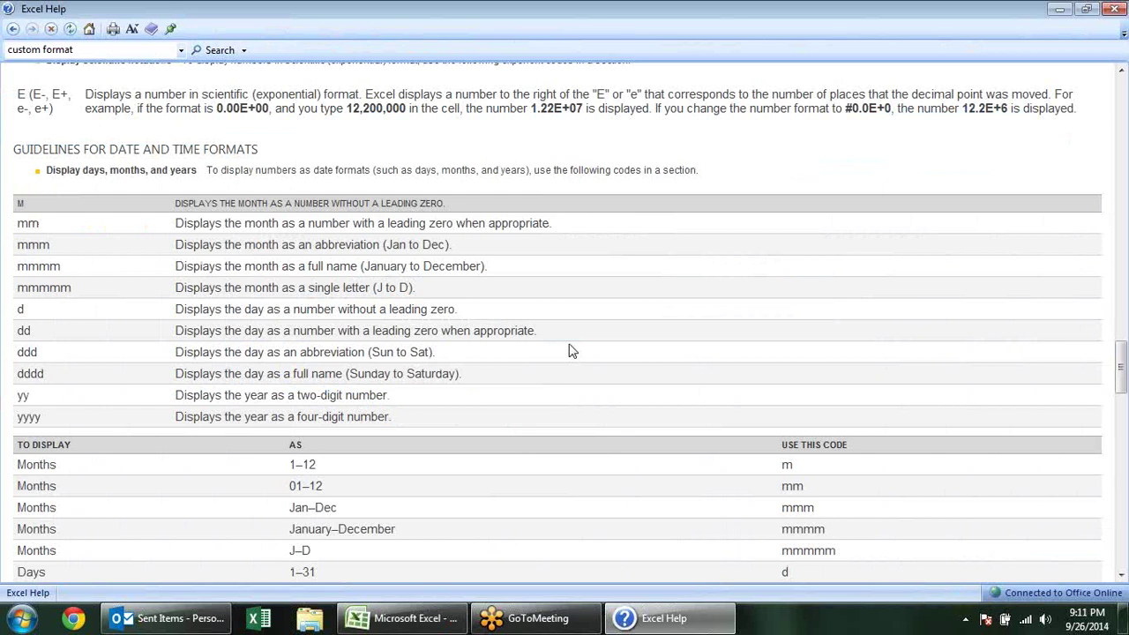
mouse_move(101, 231)
mouse_down()
mouse_move(216, 316)
mouse_move(224, 337)
mouse_up()
click(272, 374)
drag(175, 395, 315, 397)
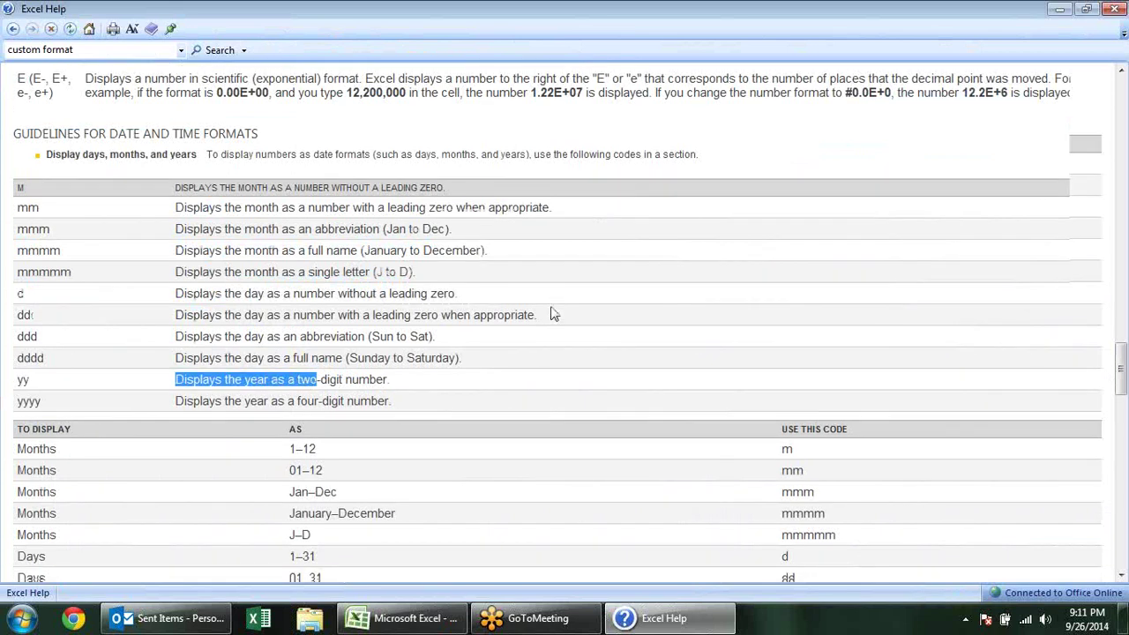
scroll(552, 314, down, 4)
drag(272, 142, 316, 157)
click(313, 172)
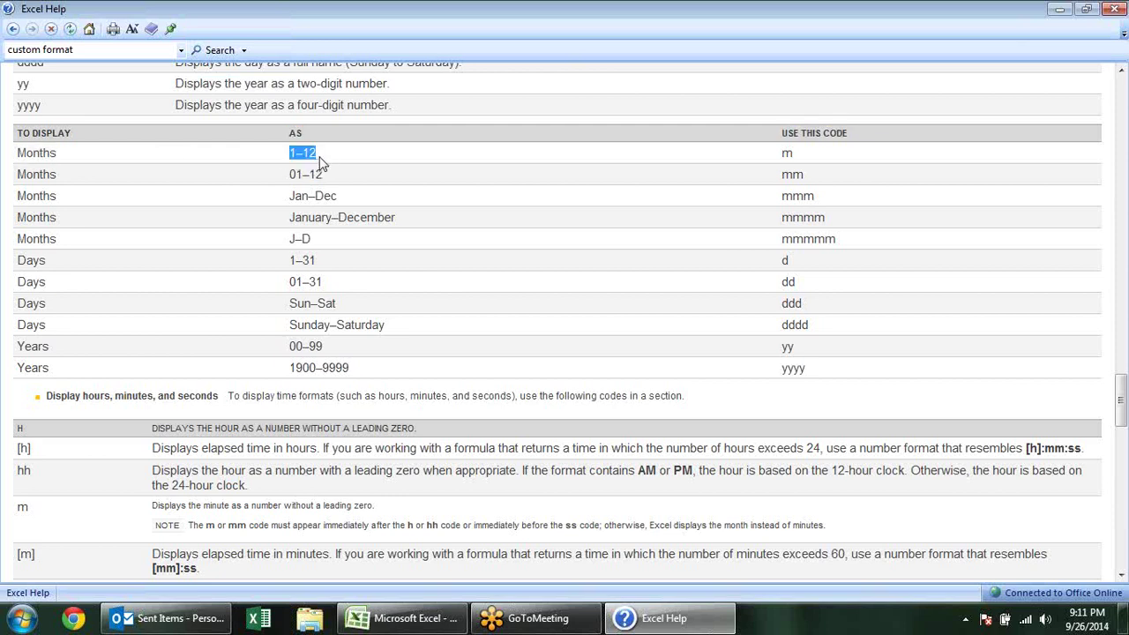
drag(781, 152, 817, 197)
drag(322, 171, 461, 297)
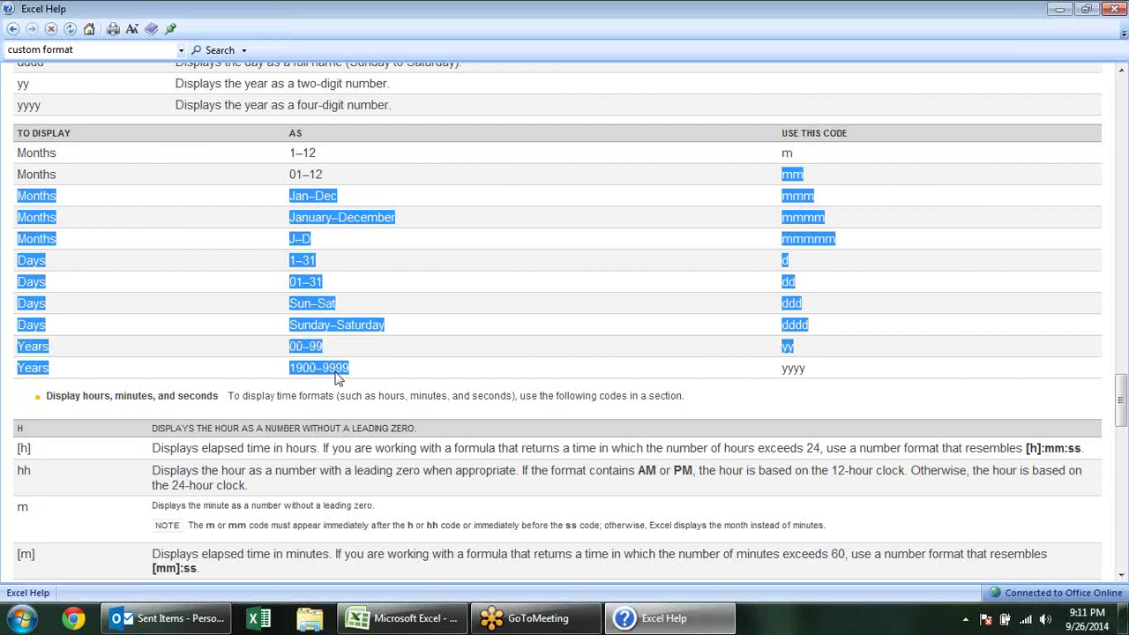
click(460, 298)
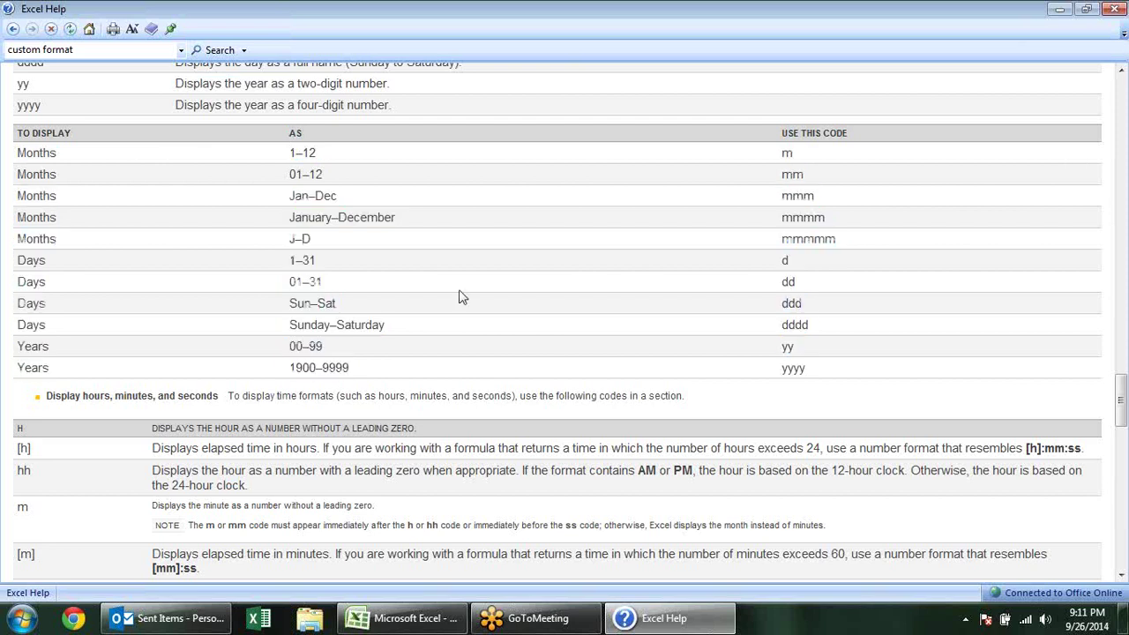
scroll(459, 297, down, 2)
scroll(459, 298, down, 3)
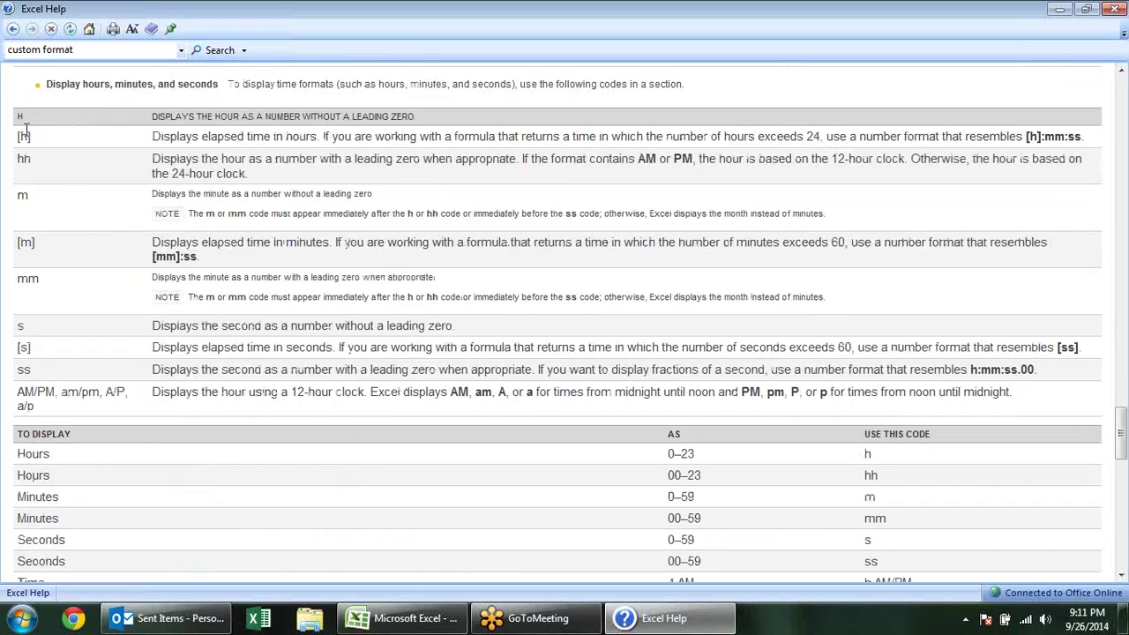
drag(18, 120, 329, 399)
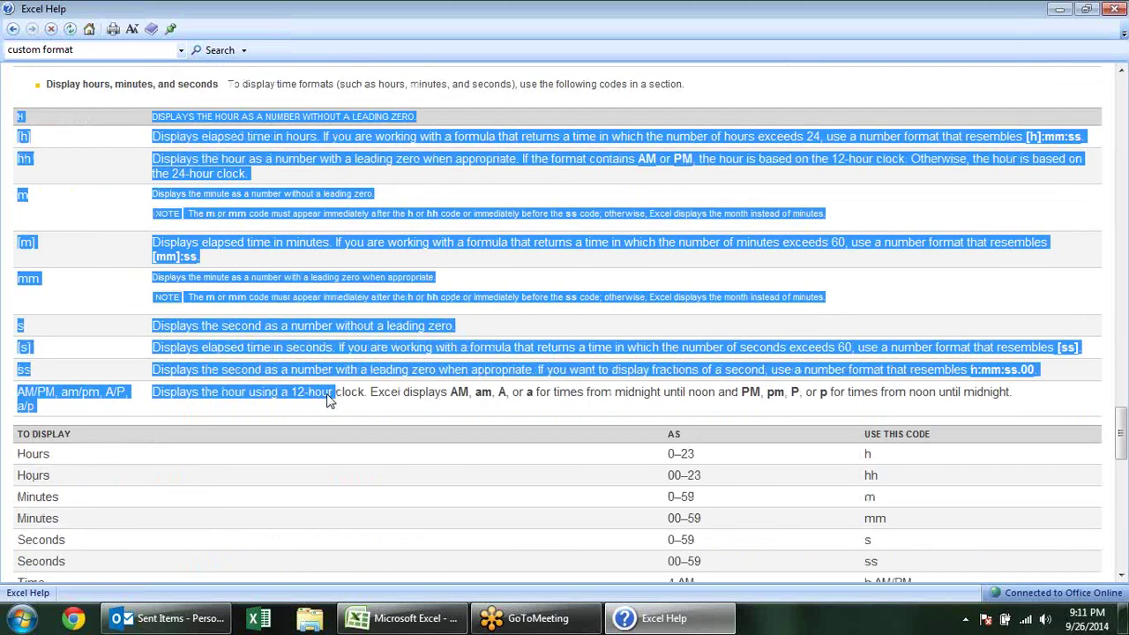
click(286, 409)
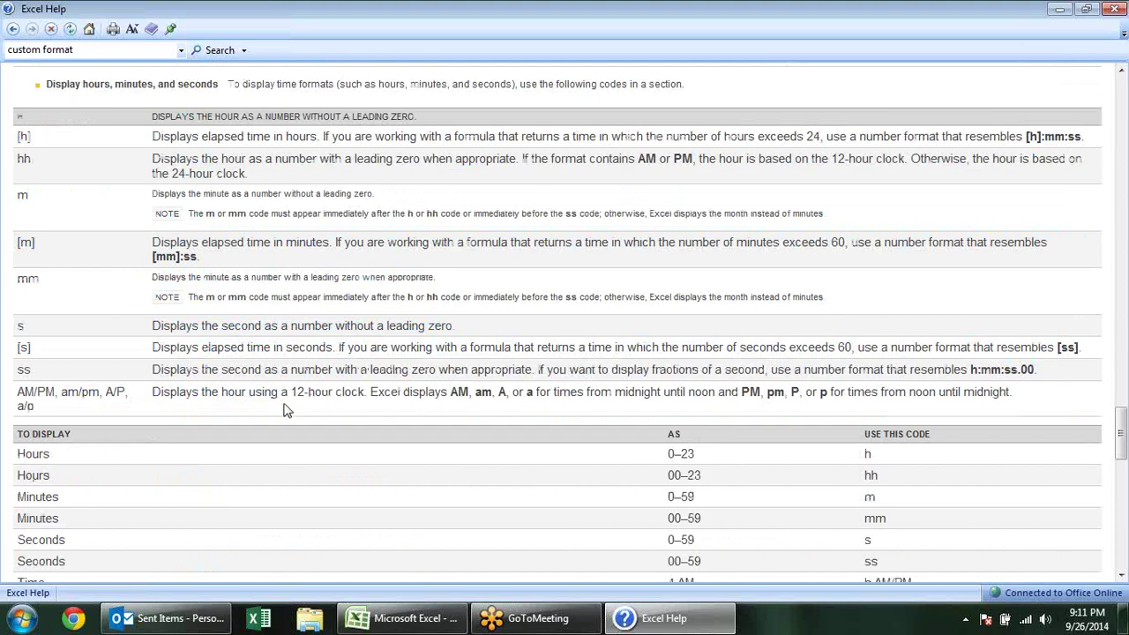
scroll(237, 368, down, 3)
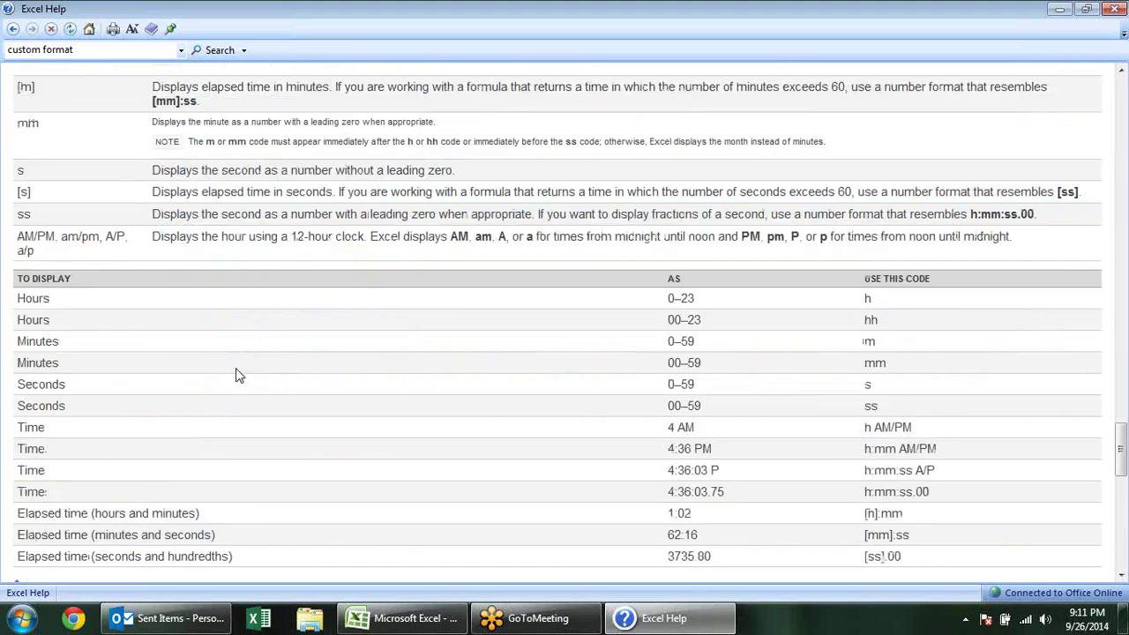
scroll(236, 375, up, 2)
scroll(237, 376, up, 3)
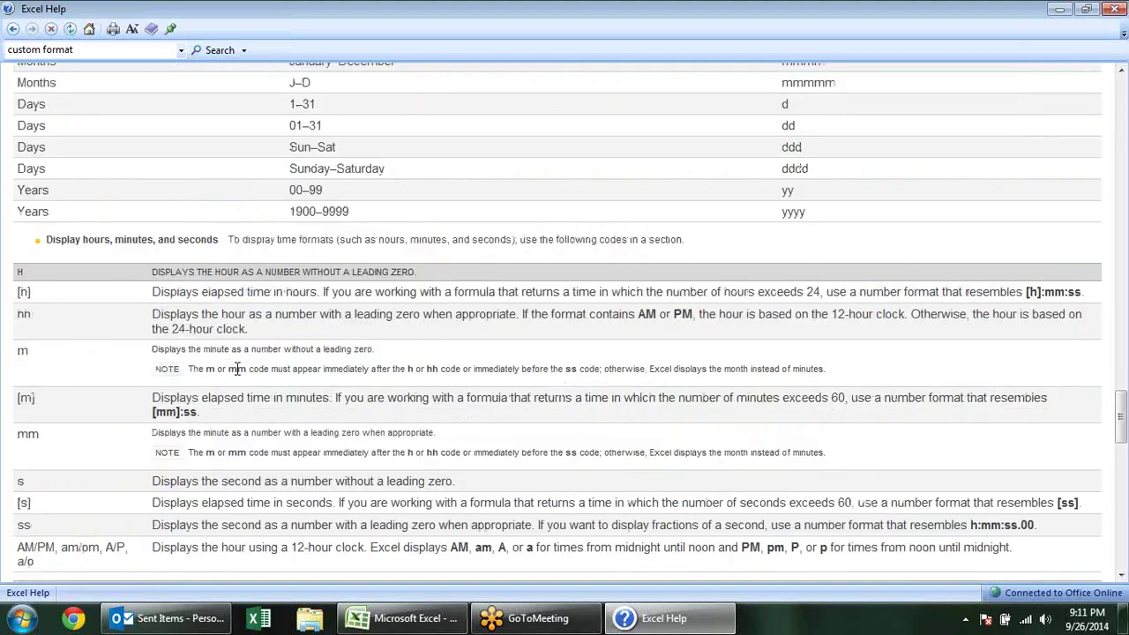
key(alt+Tab)
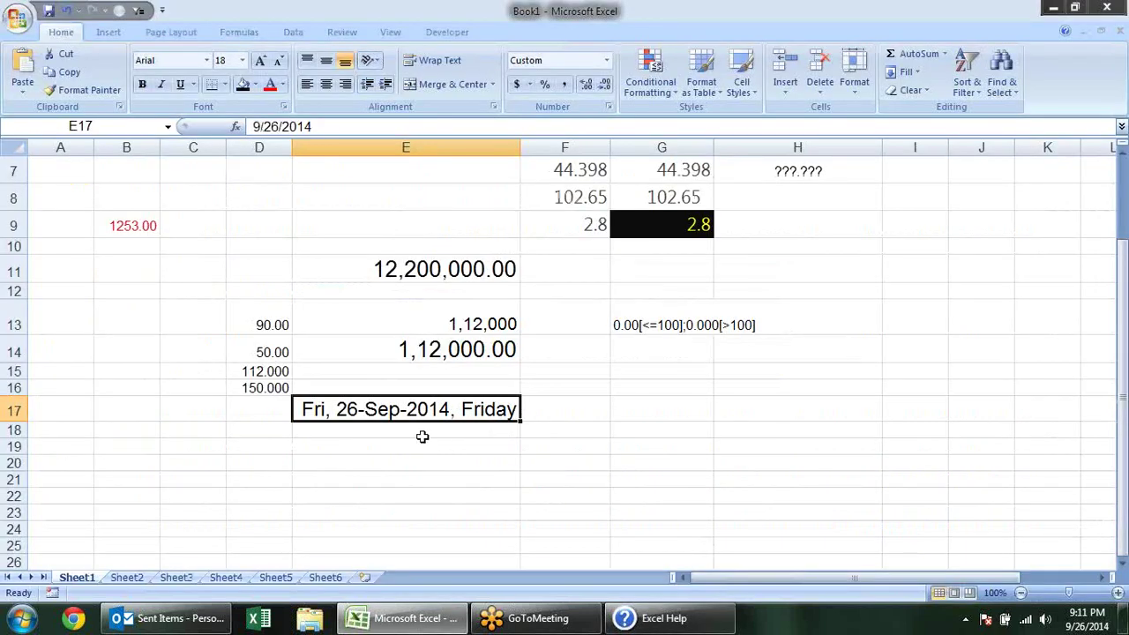
Step: Enter the current time, 9:11 PM, in cell E18
click(423, 432)
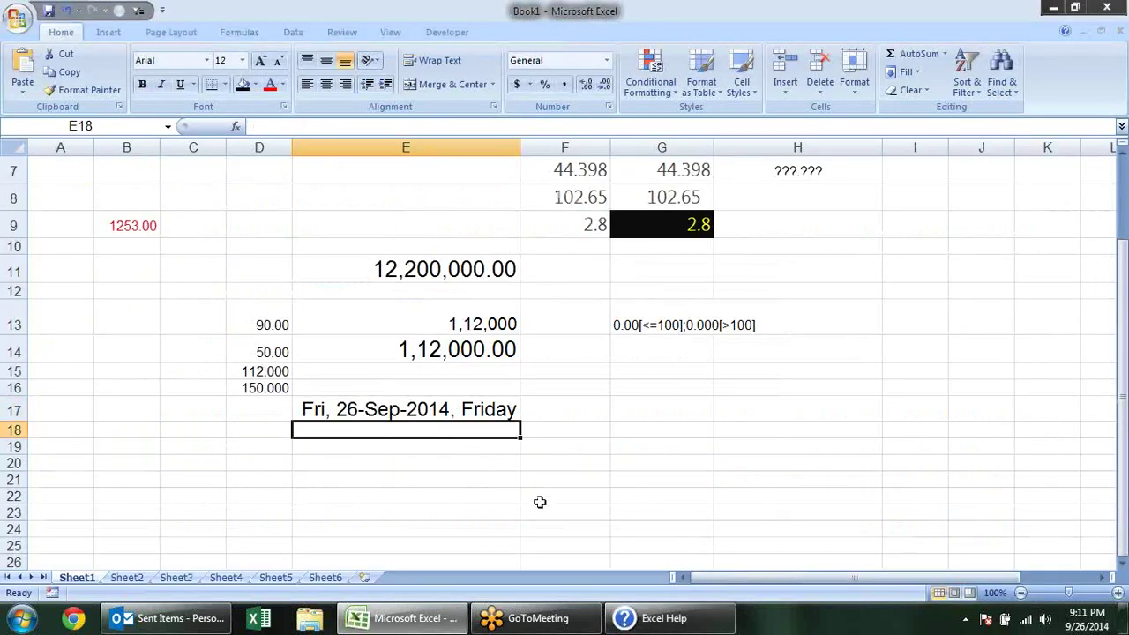
key(ctrl+semicolon)
key(Escape)
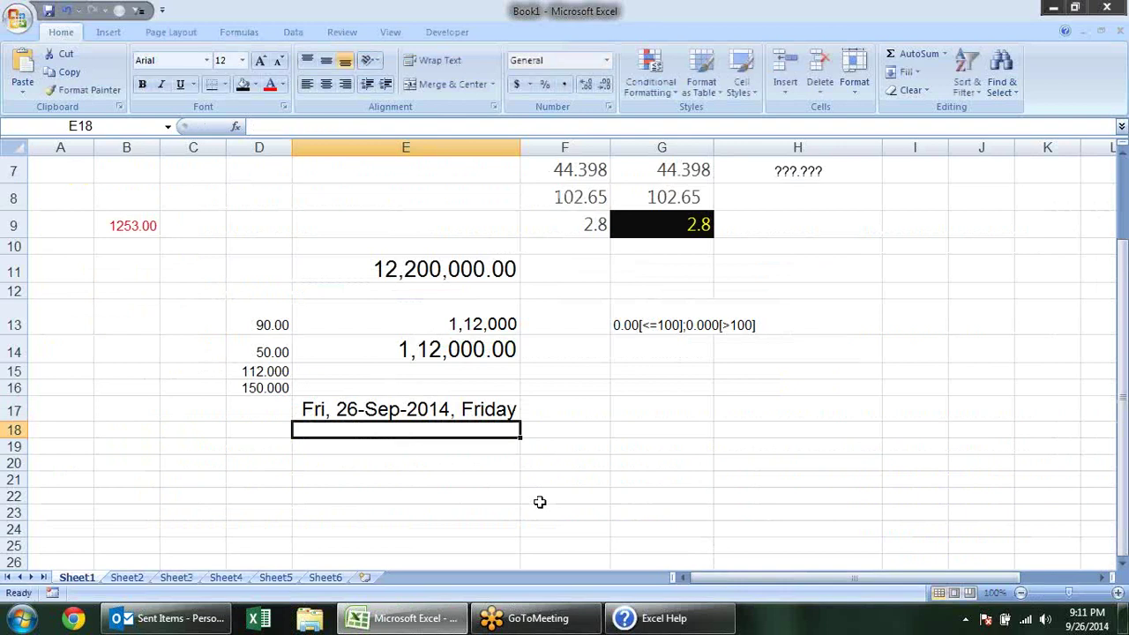
key(ctrl+shift+semicolon)
key(Return)
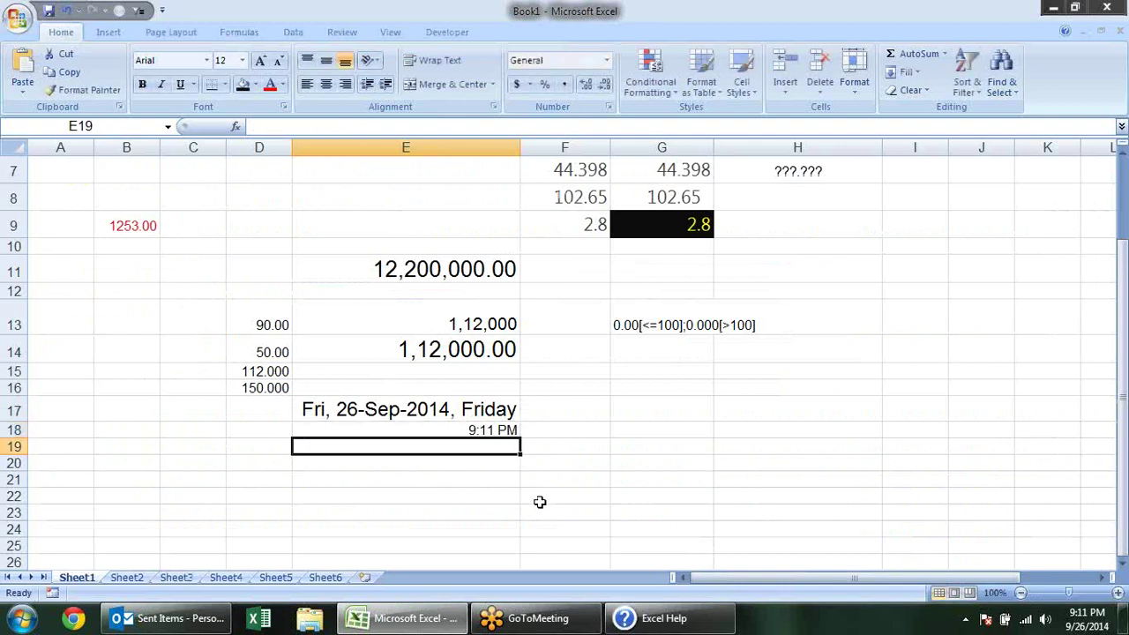
key(Up)
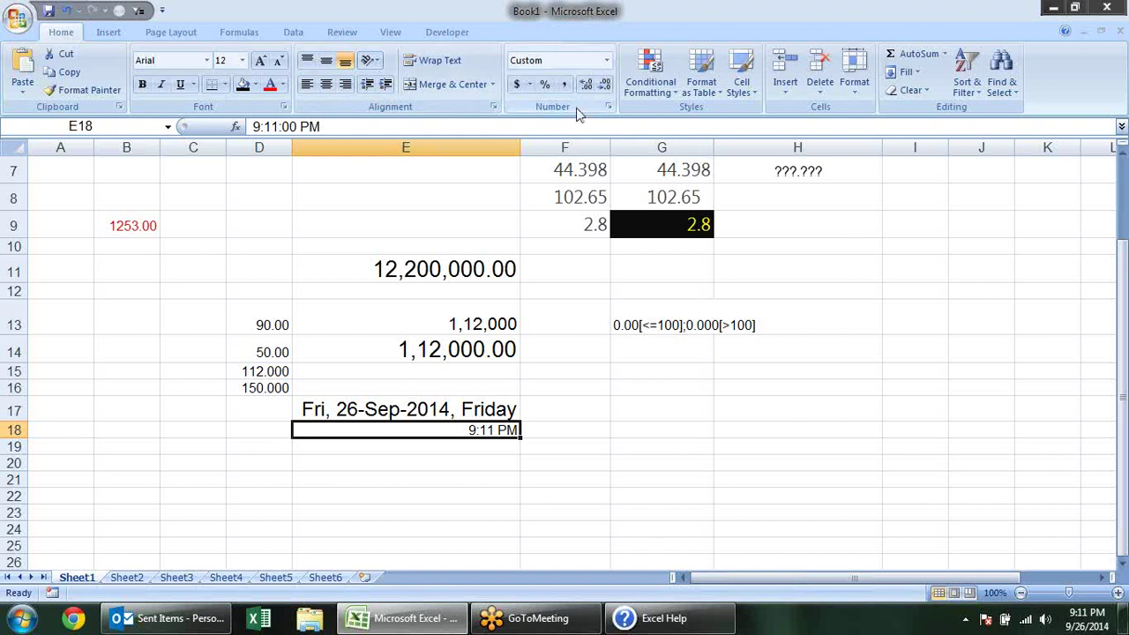
Step: Enlarge E18's time value to 26 point font
click(260, 60)
click(260, 60)
click(260, 60)
click(260, 60)
click(260, 60)
click(260, 60)
click(260, 60)
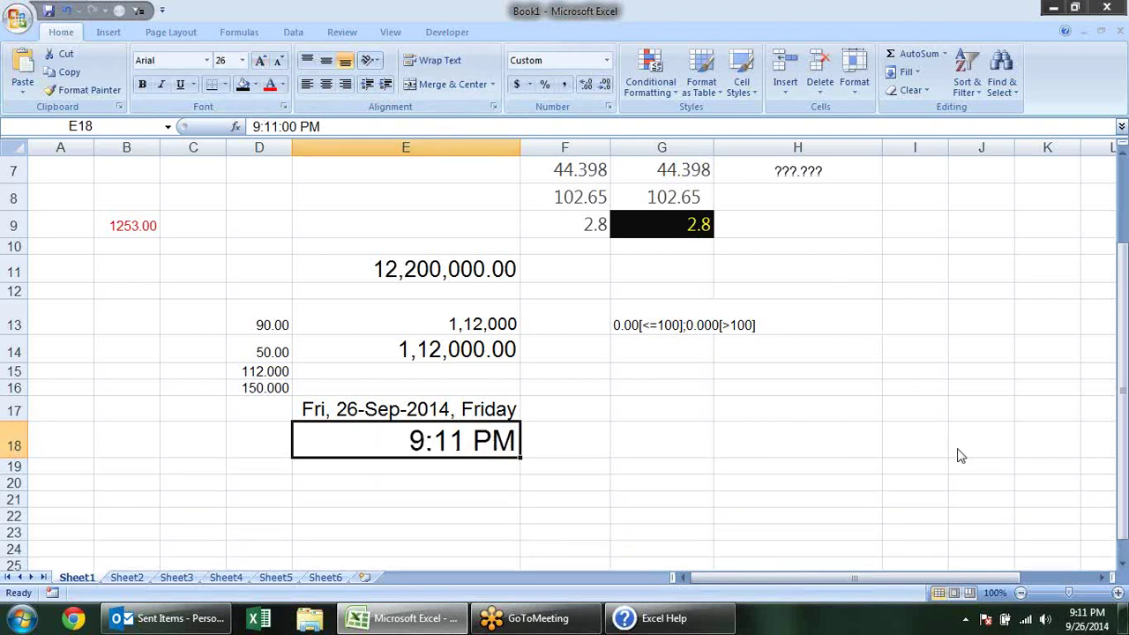
key(ctrl+1)
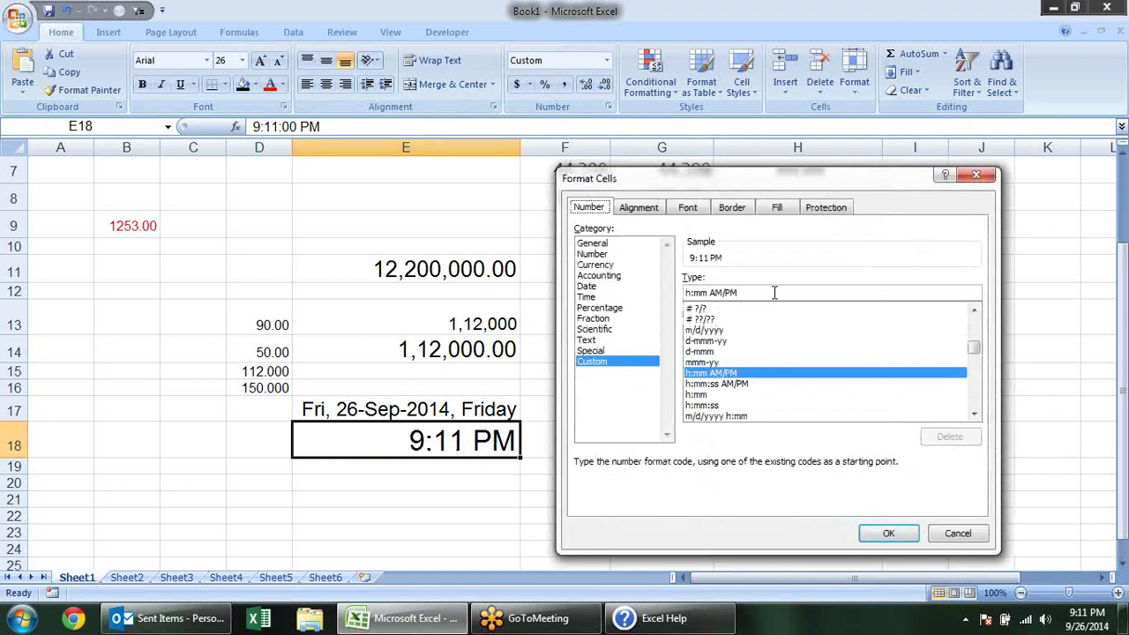
Step: Format E18 to show only the two-digit hour with the custom code hh
drag(773, 293, 596, 291)
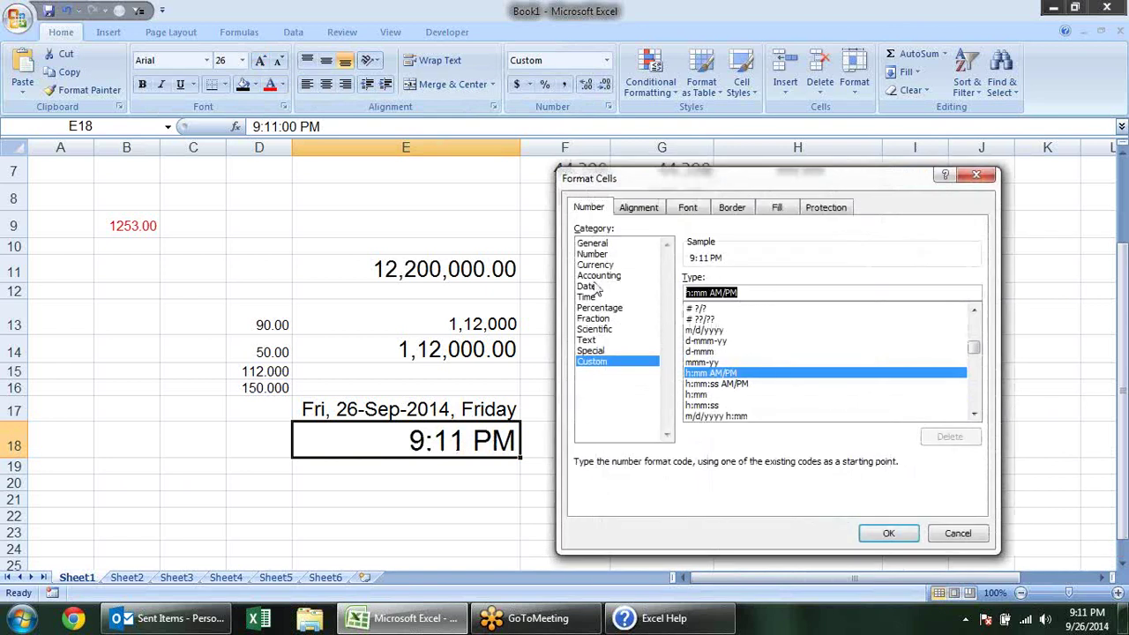
text(h)
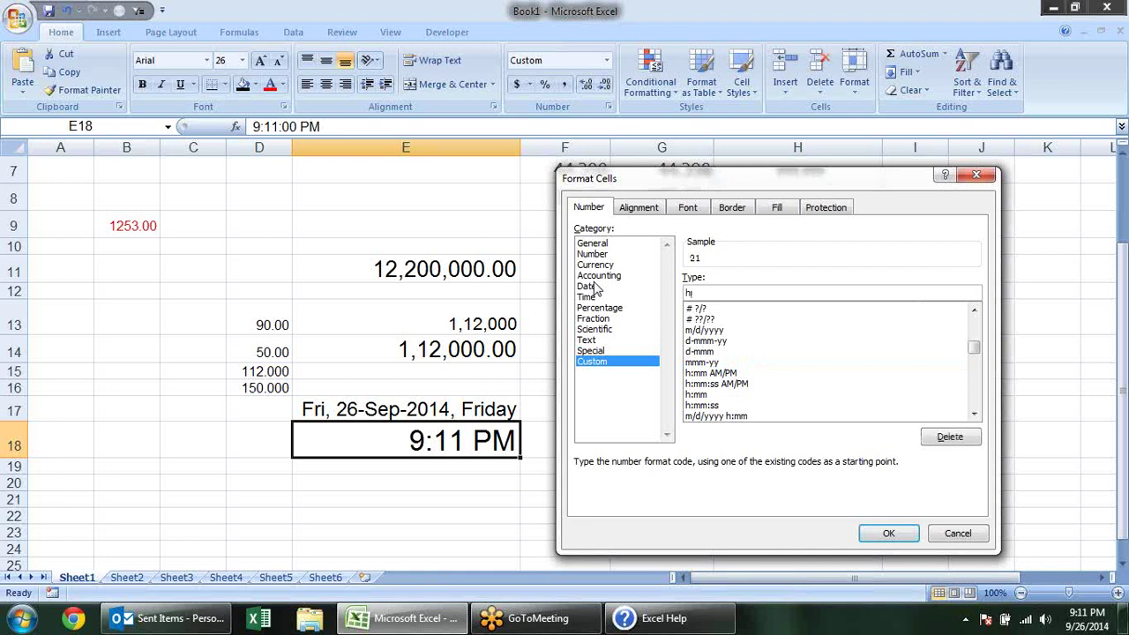
key(Return)
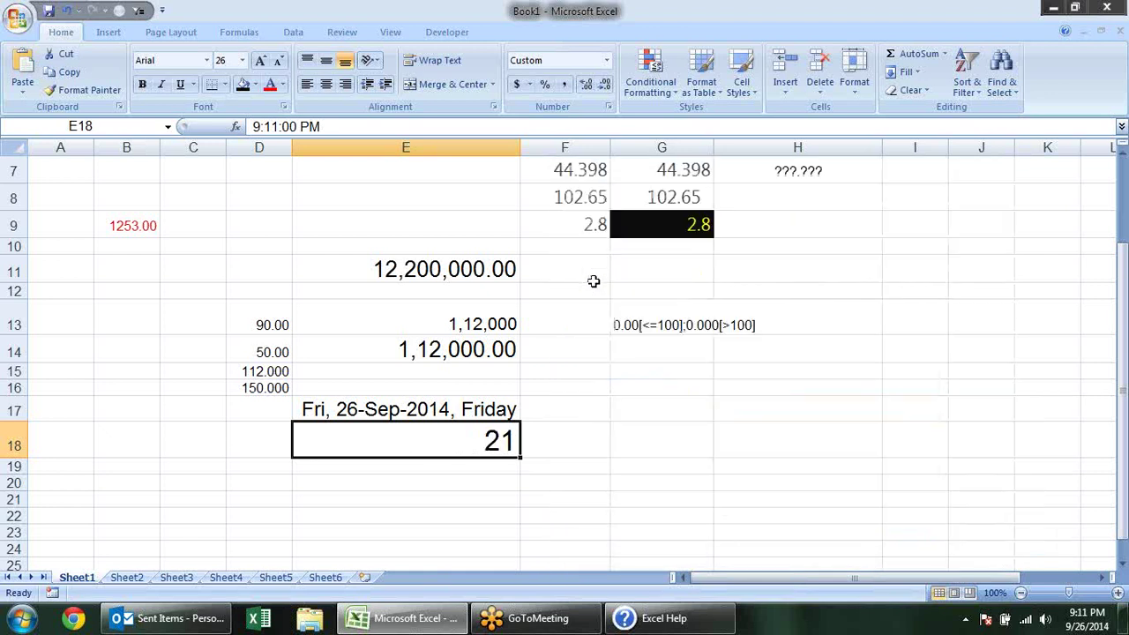
key(ctrl+1)
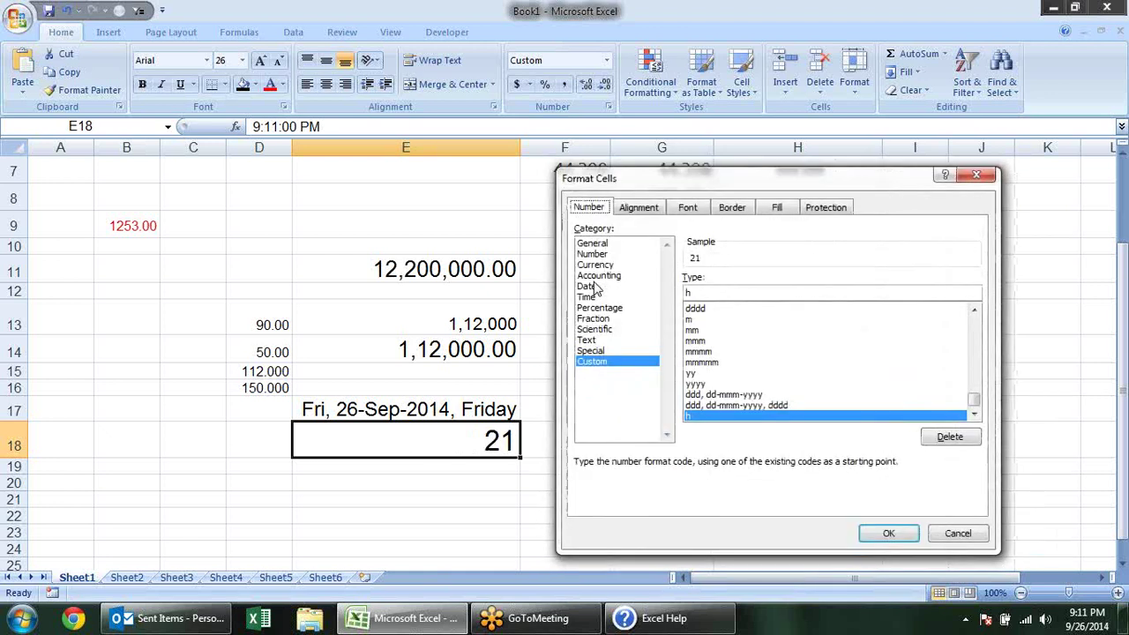
click(715, 296)
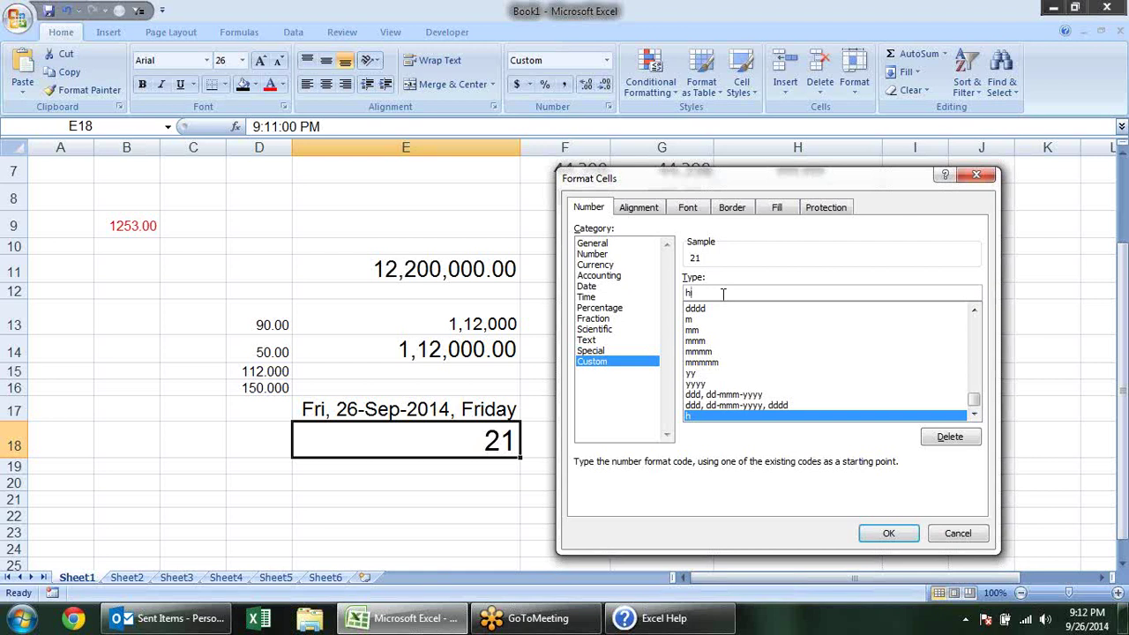
text(:h)
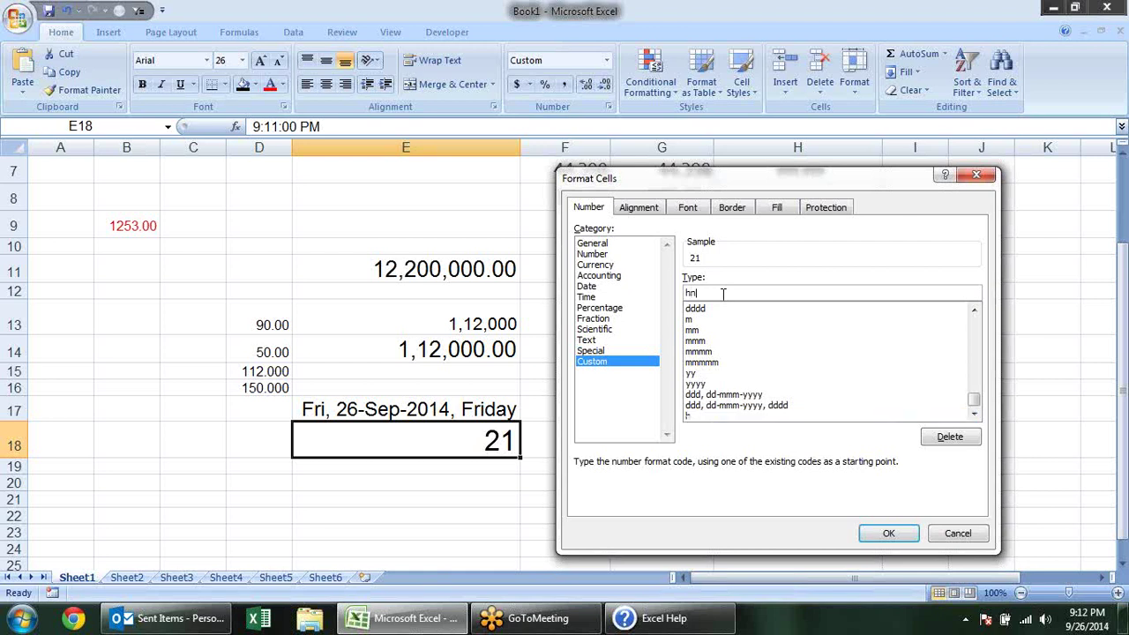
key(Return)
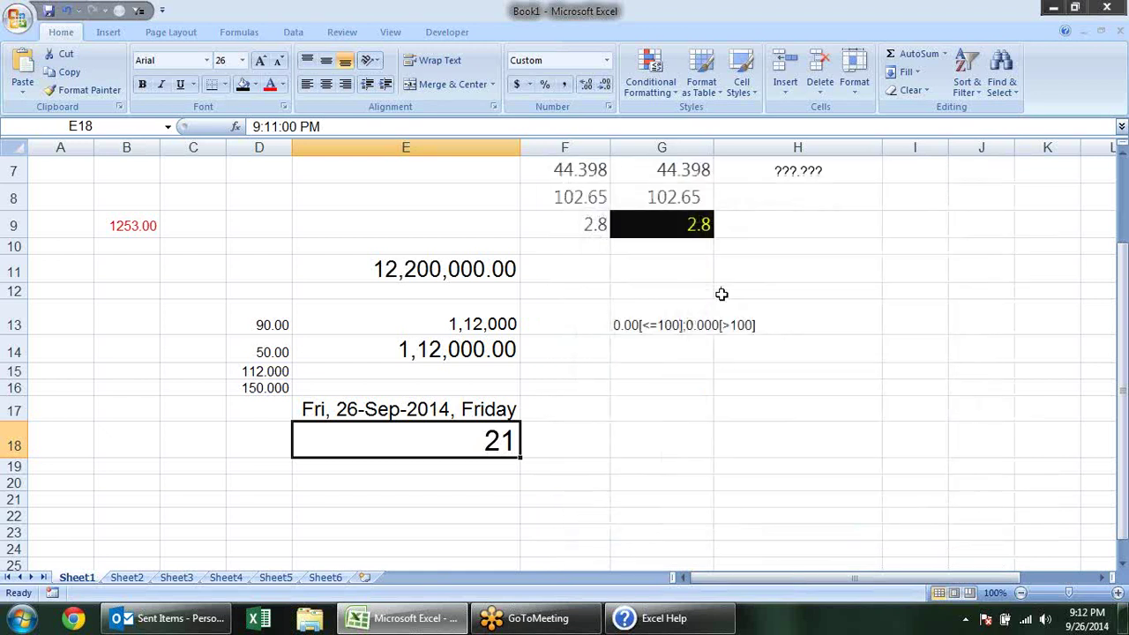
Step: Add an am/pm marker to the code so E18 reads 09 PM
key(ctrl+1)
click(722, 294)
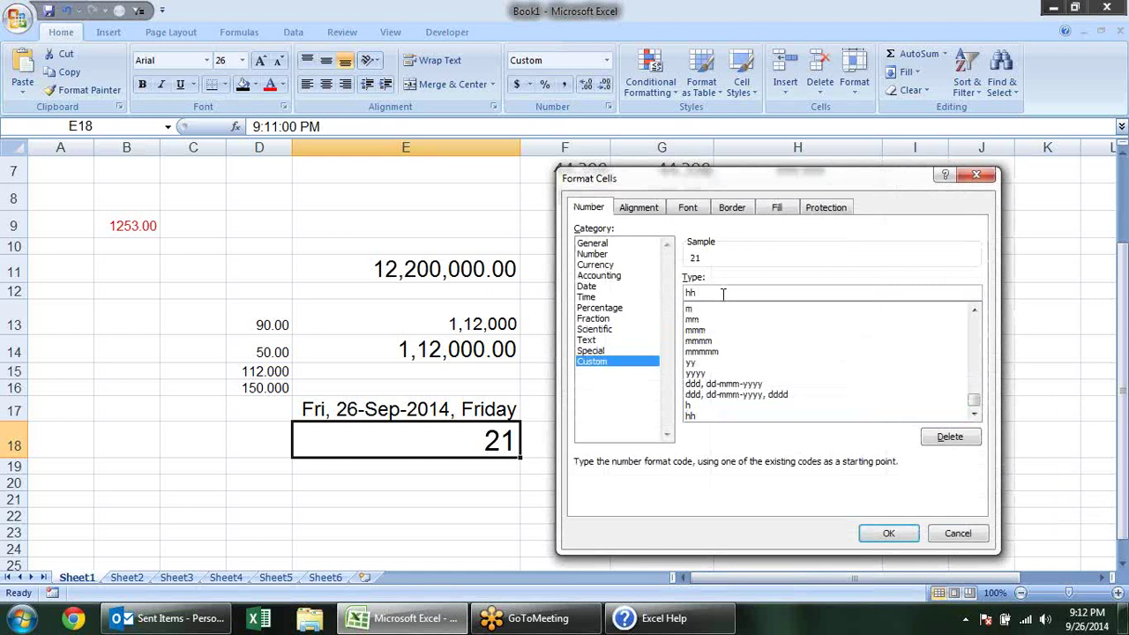
text(am/pm)
key(Return)
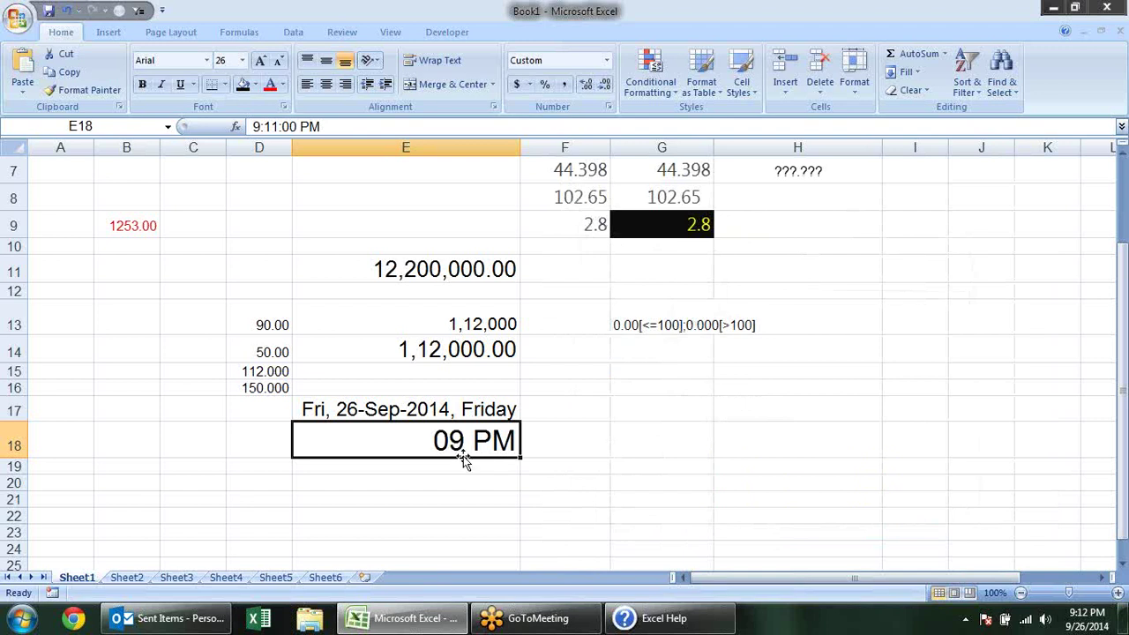
Step: Try the custom codes hh a/p and hh A/M on E18
key(ctrl+1)
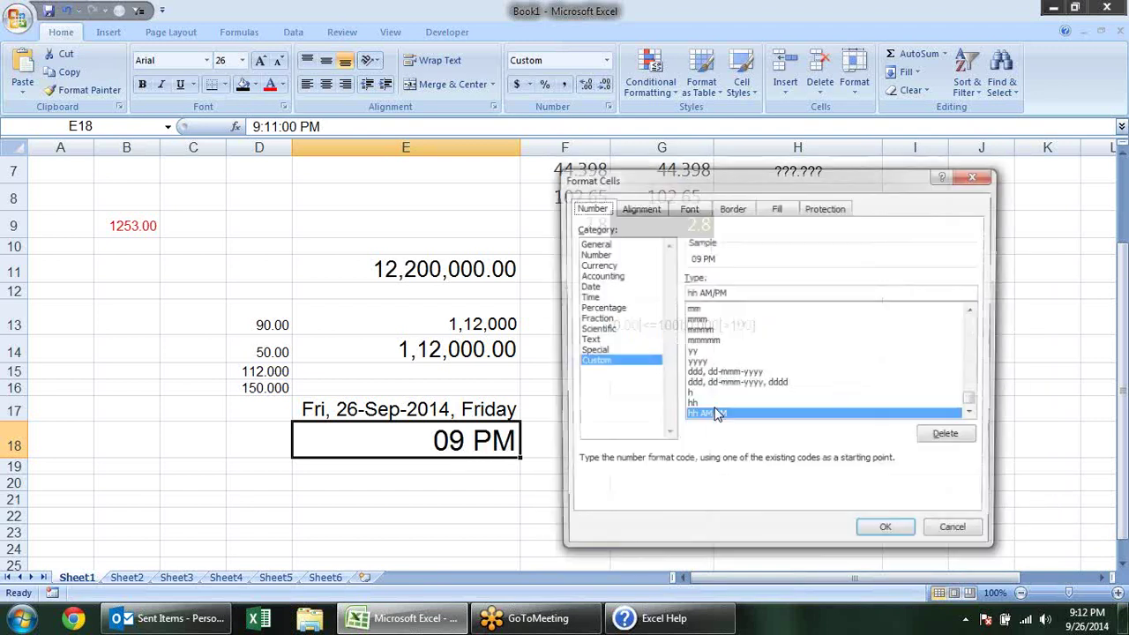
key(BackSpace)
key(BackSpace)
key(BackSpace)
key(BackSpace)
key(BackSpace)
text(a/p)
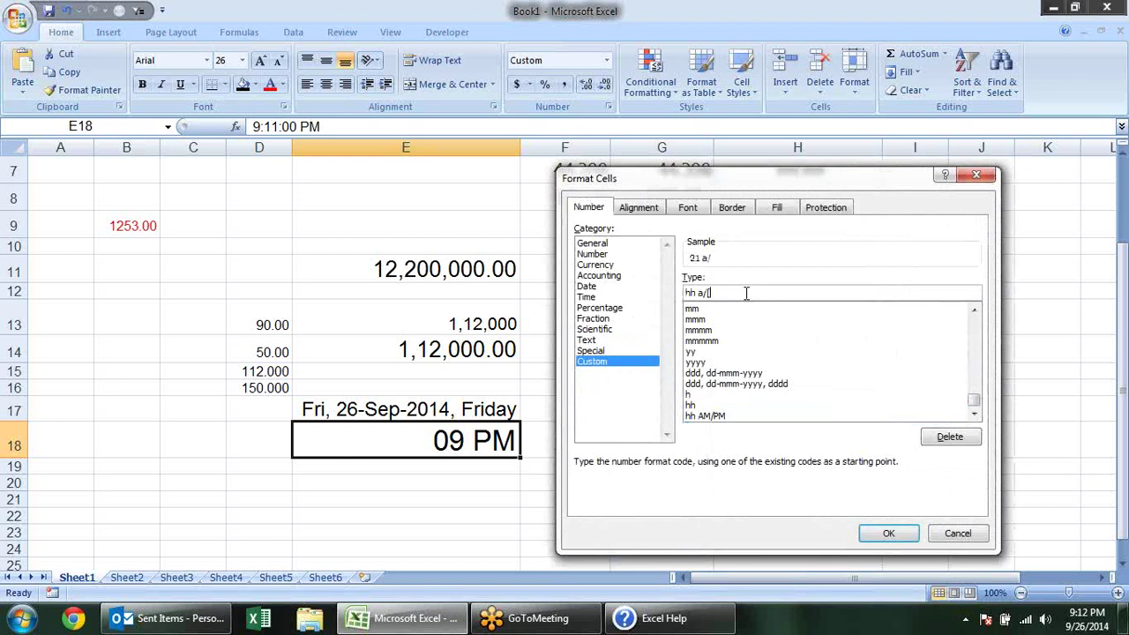
key(Return)
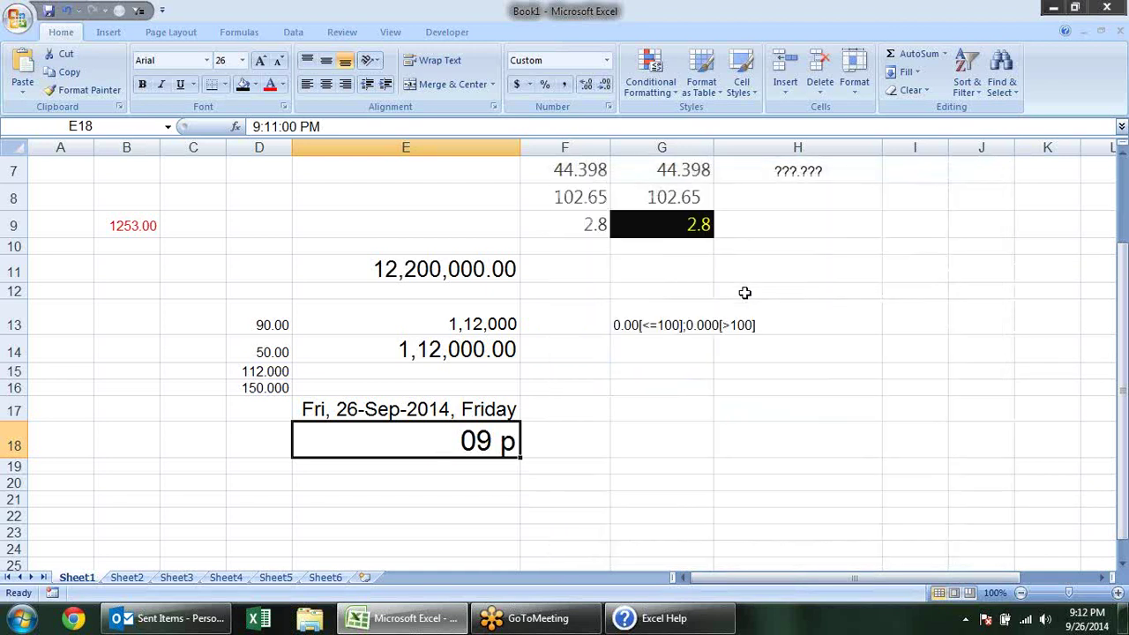
key(ctrl+grave)
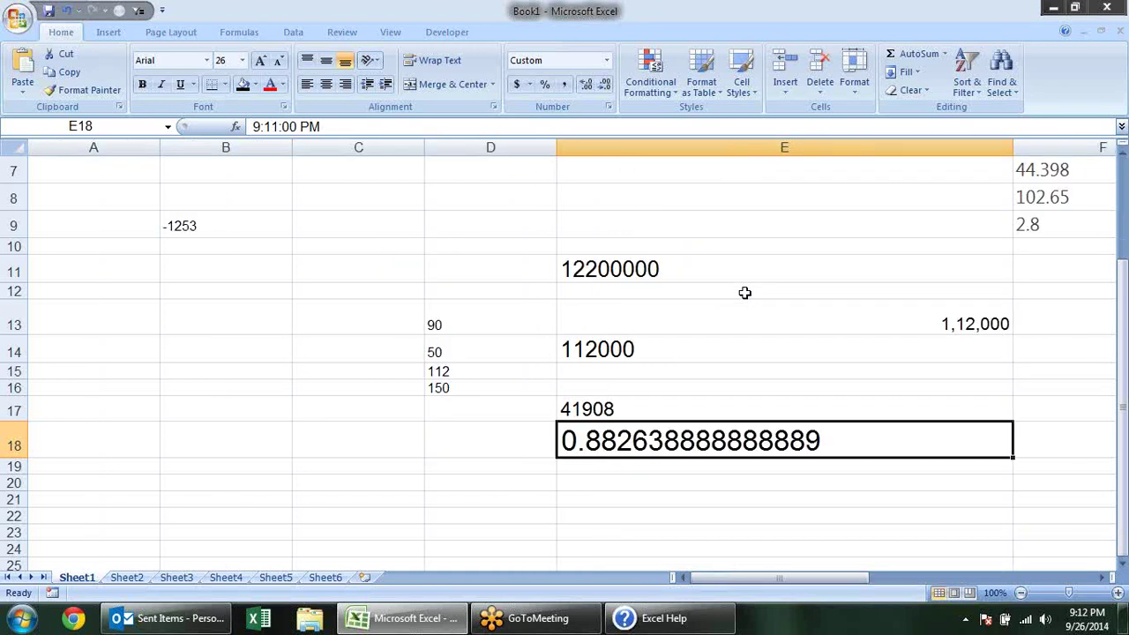
key(ctrl+grave)
key(ctrl+1)
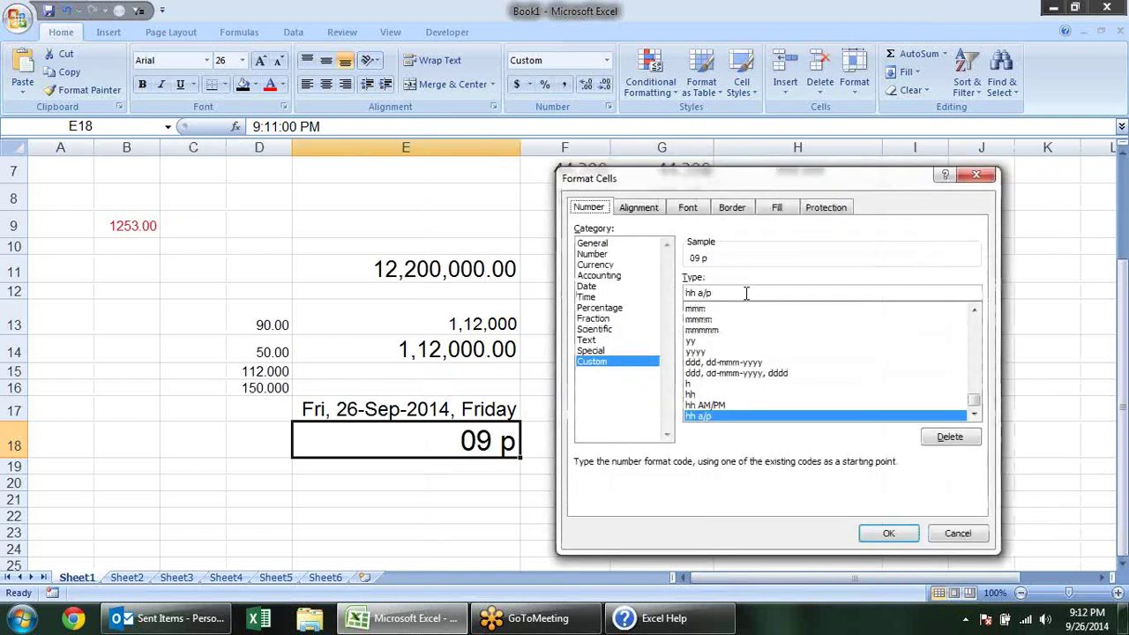
key(BackSpace)
key(BackSpace)
key(BackSpace)
text(A)
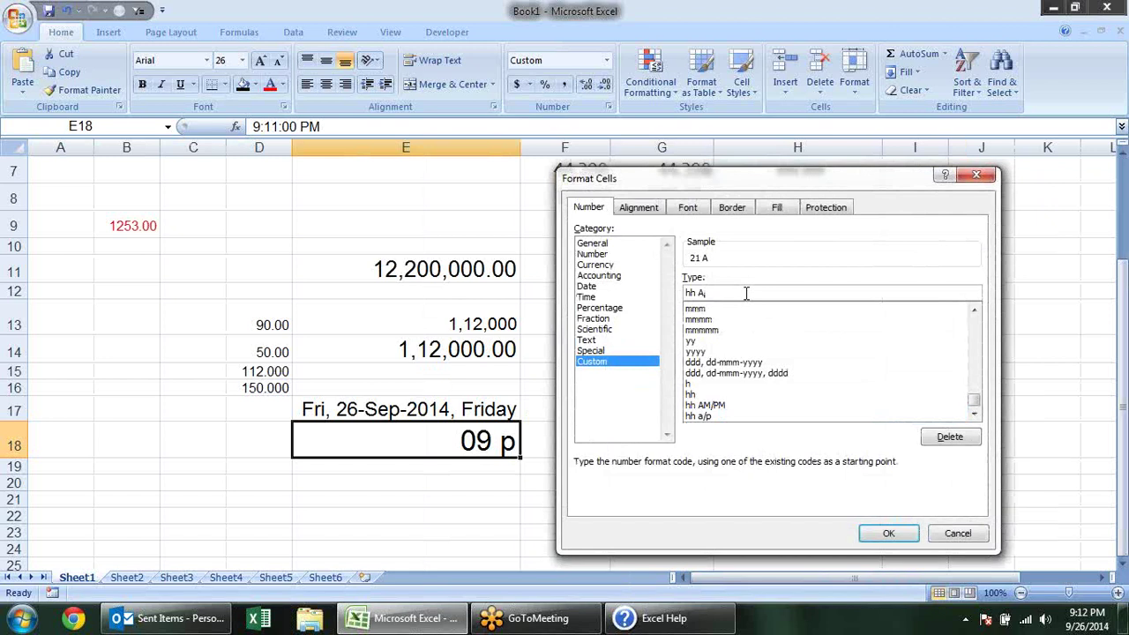
text(/M)
click(866, 529)
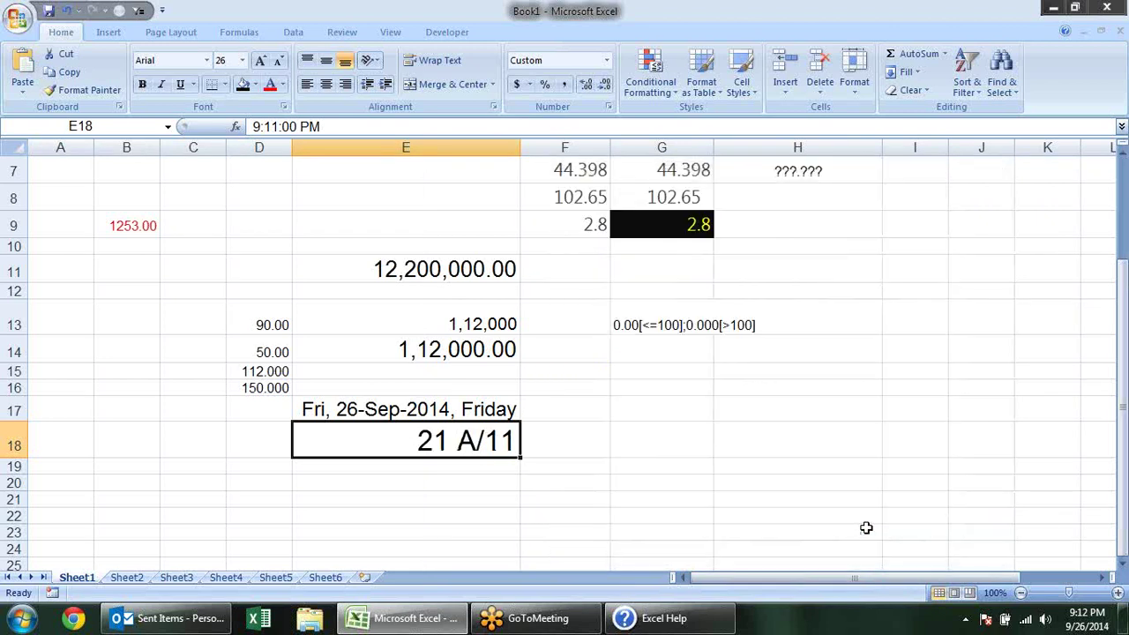
Step: Change E18's code to hh A/P so the time reads 09 P
key(ctrl+1)
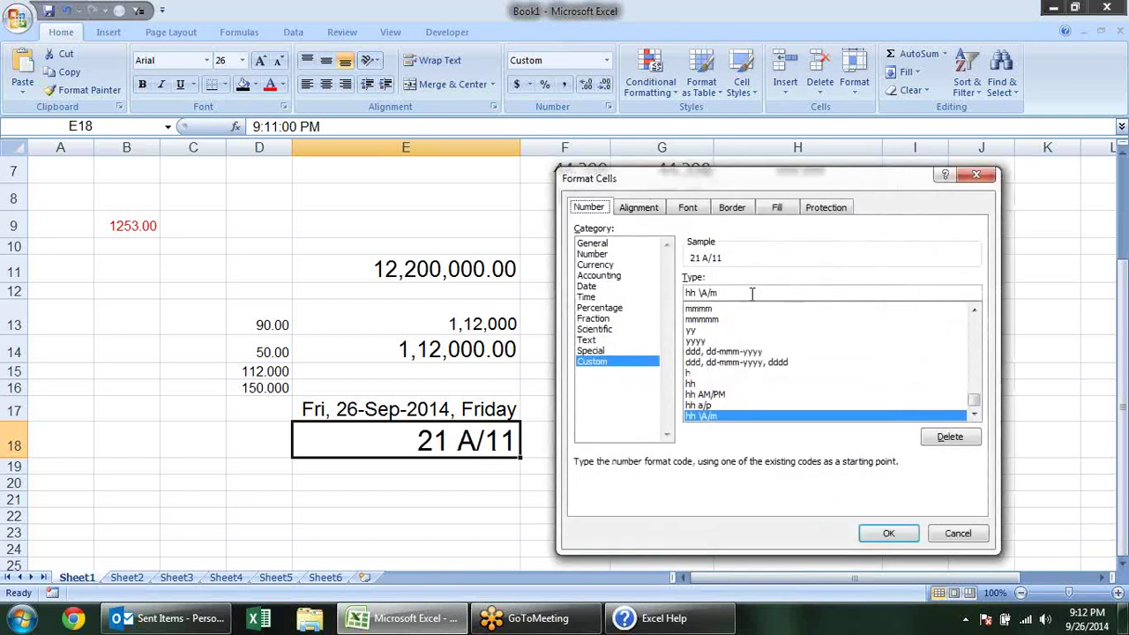
click(721, 295)
key(BackSpace)
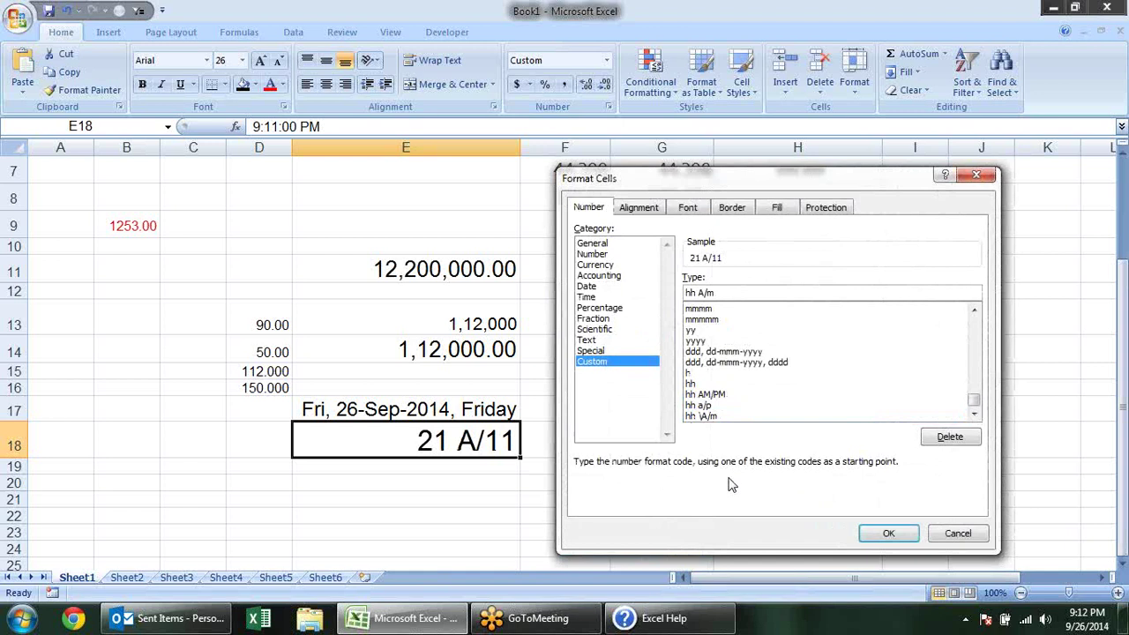
click(774, 294)
key(BackSpace)
text(P)
click(868, 527)
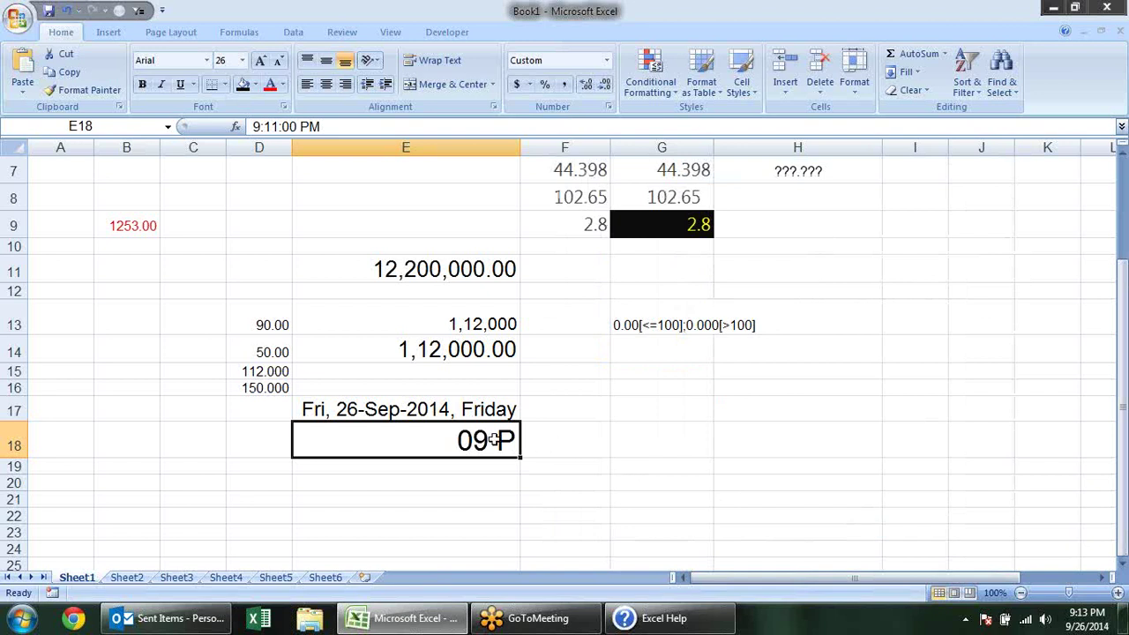
Step: Test the minute codes hh:, mm, [mm and m for E18, then consult Excel Help
key(ctrl+1)
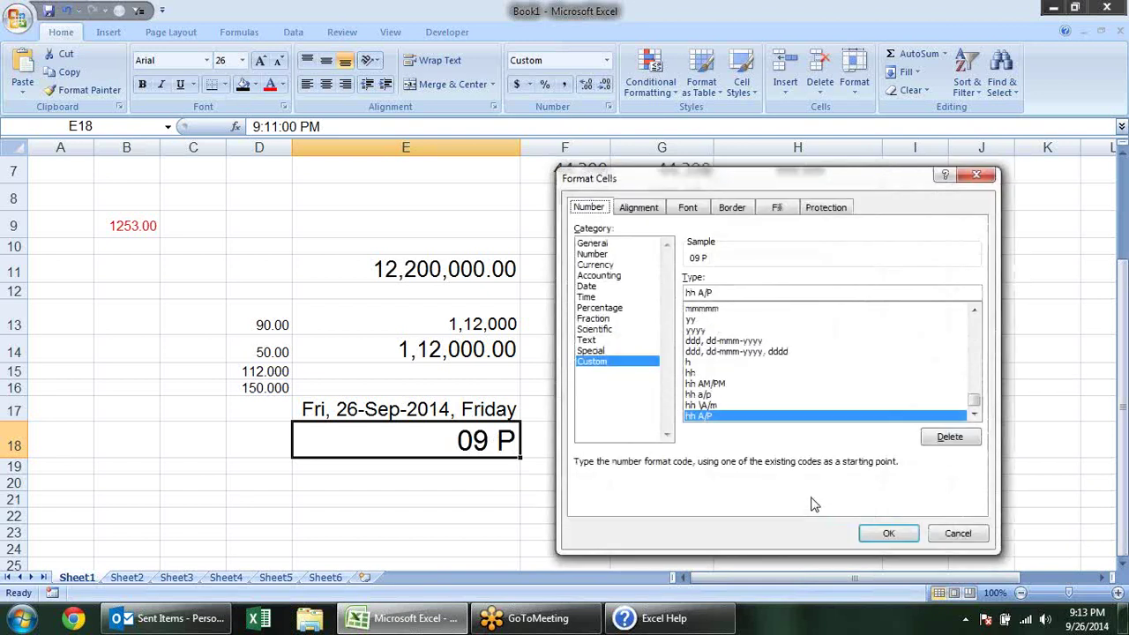
drag(712, 292, 699, 293)
key(BackSpace)
key(BackSpace)
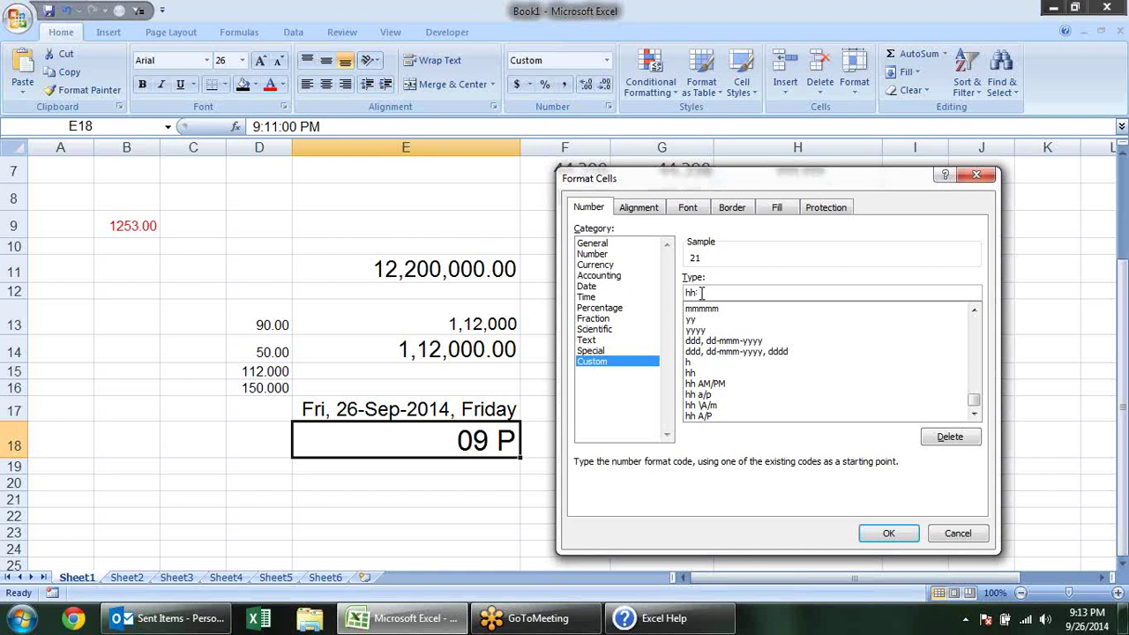
text(:)
key(BackSpace)
key(BackSpace)
key(BackSpace)
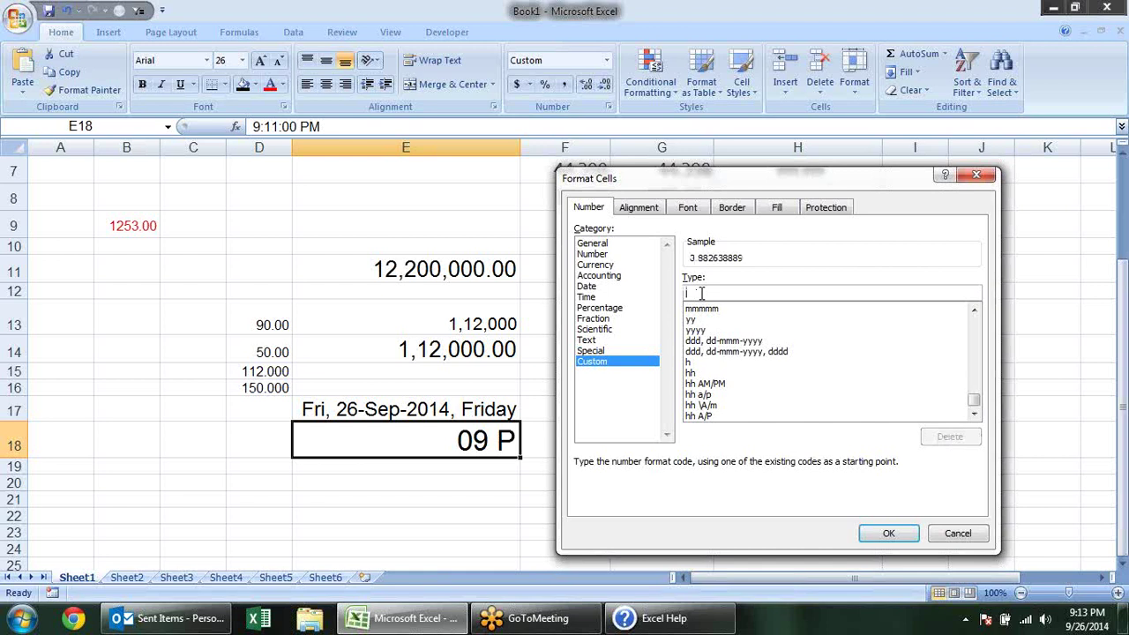
text(mm)
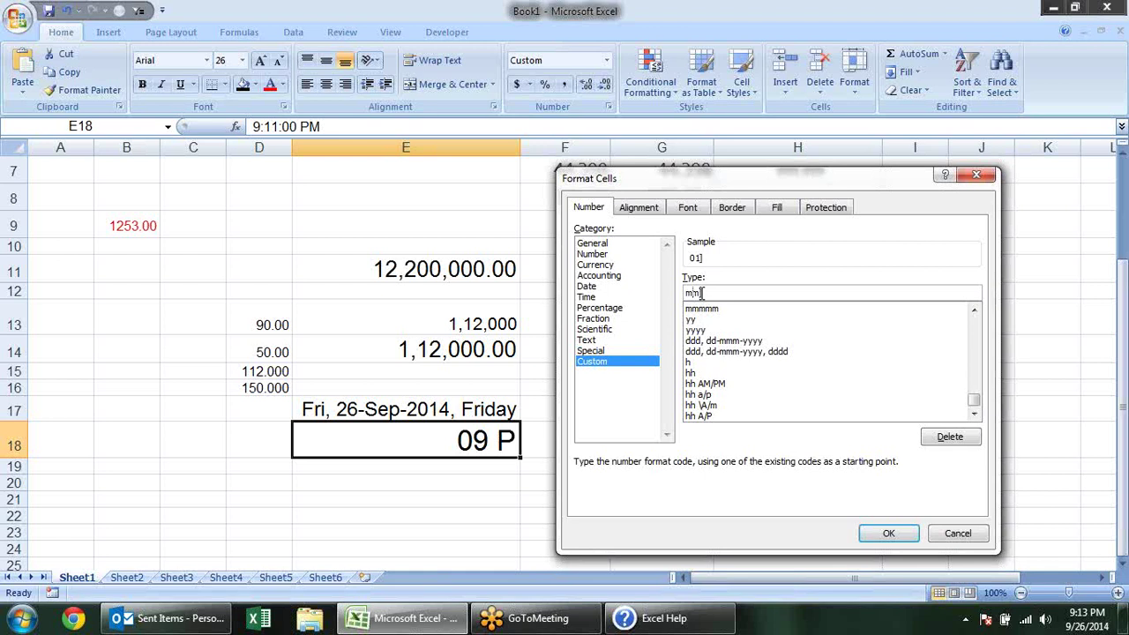
text([)
key(BackSpace)
key(BackSpace)
key(BackSpace)
key(BackSpace)
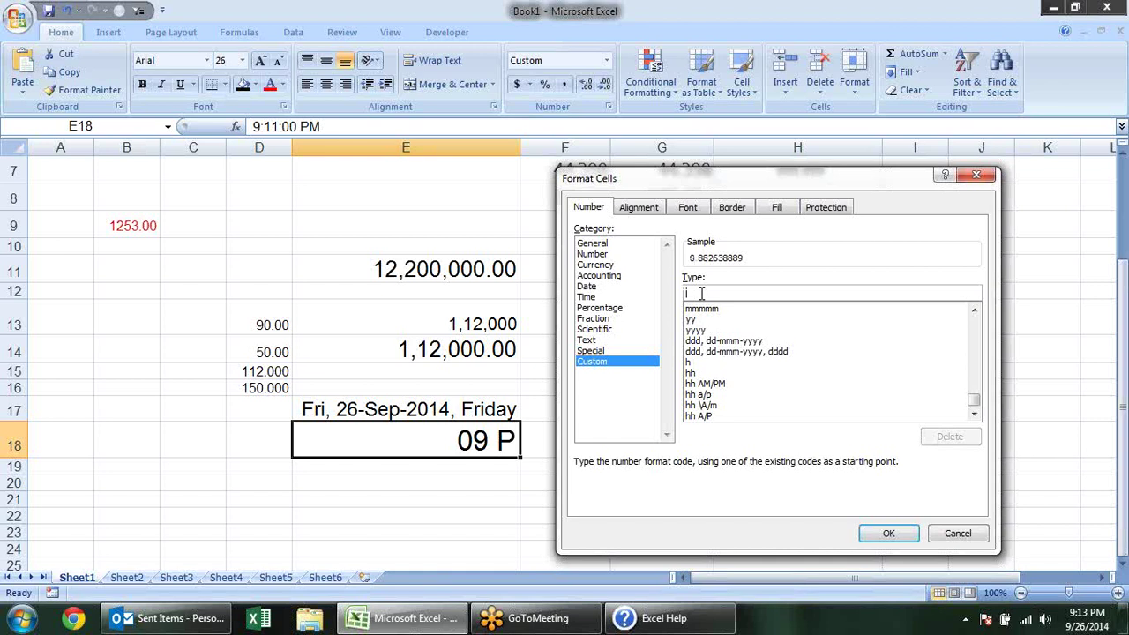
text(m)
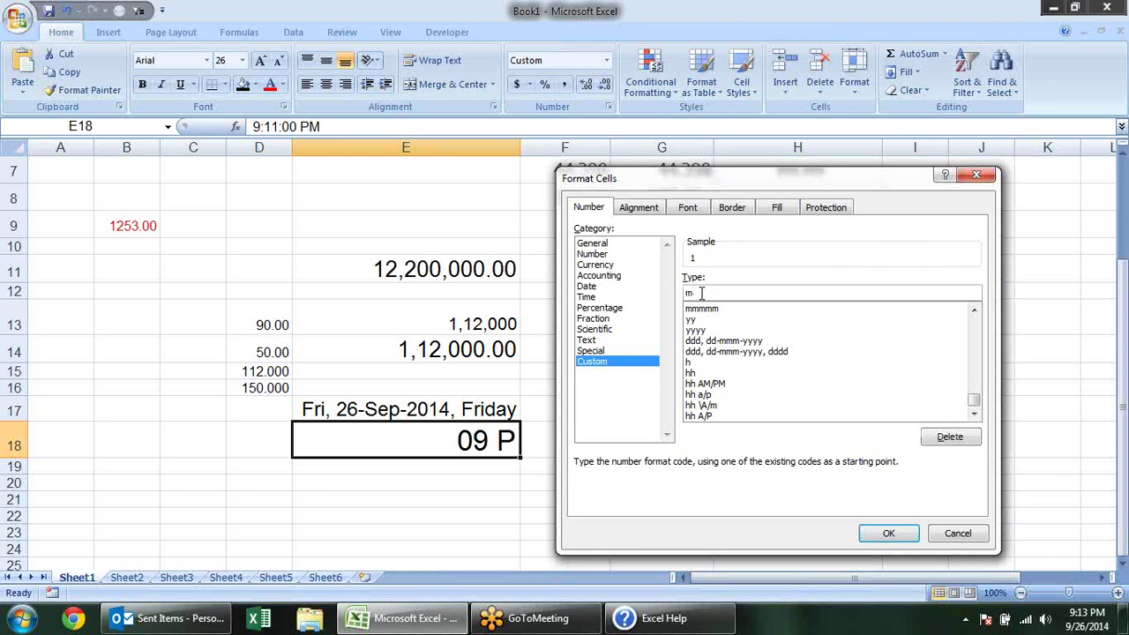
key(alt+Tab)
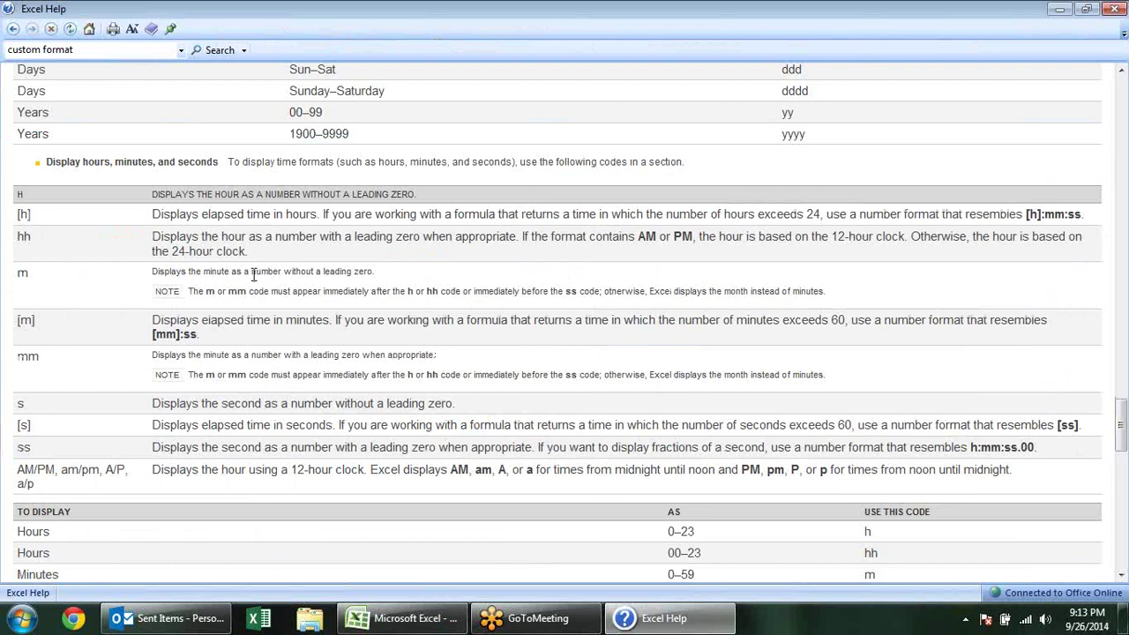
Step: Scroll Excel Help past the minute code descriptions down to the time examples table
drag(252, 272, 321, 272)
click(217, 294)
scroll(445, 296, down, 2)
key(alt+Tab)
key(alt+Tab)
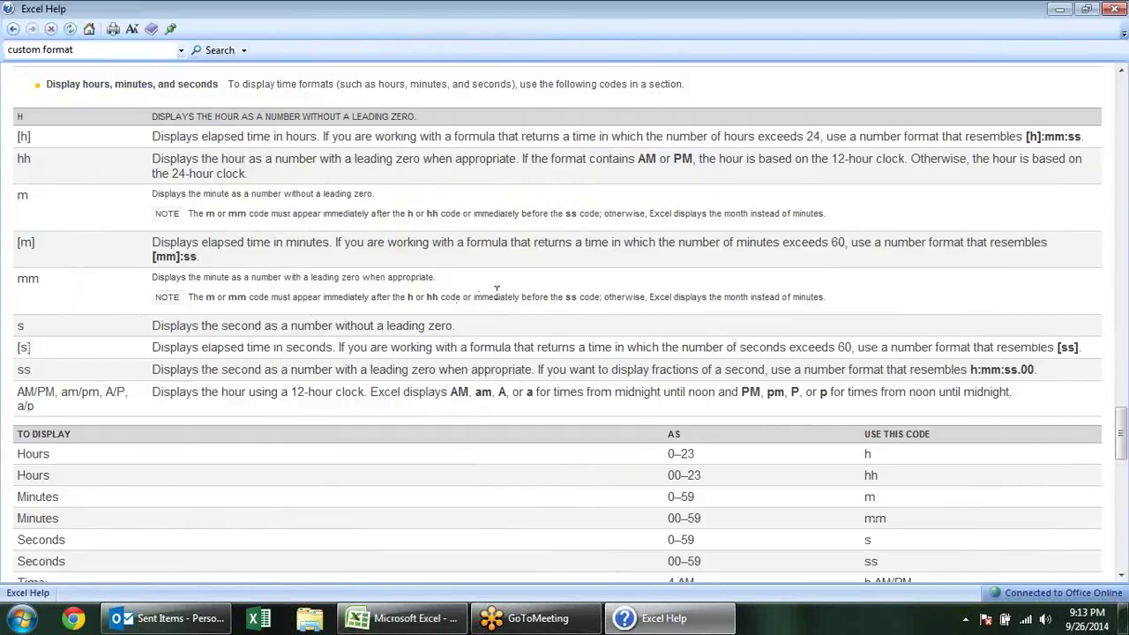
scroll(649, 346, down, 2)
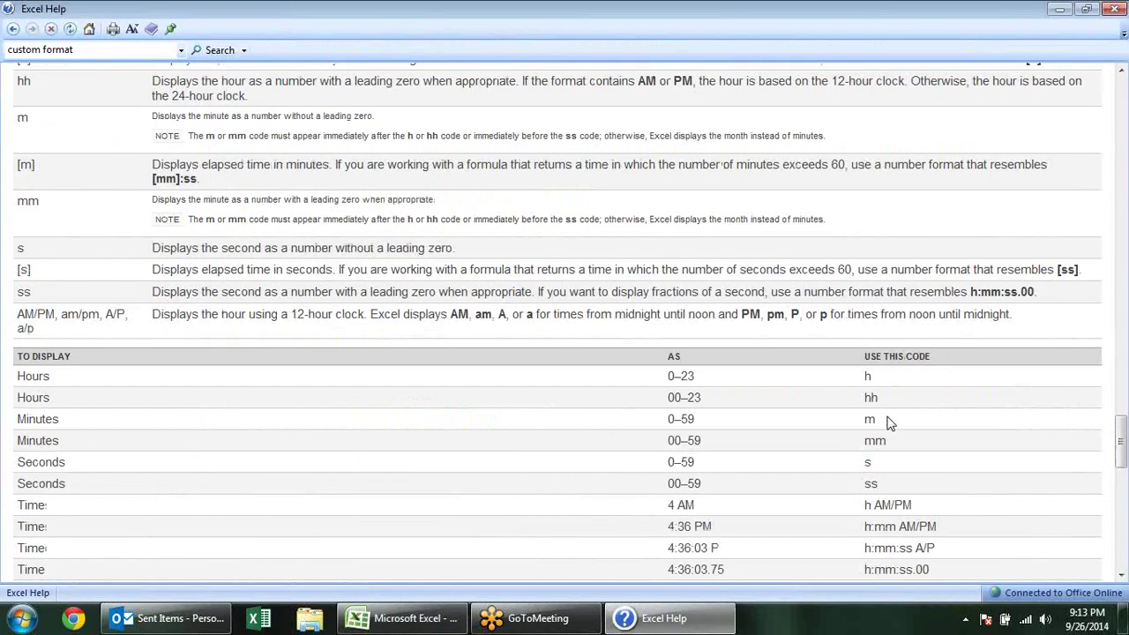
key(alt+Tab)
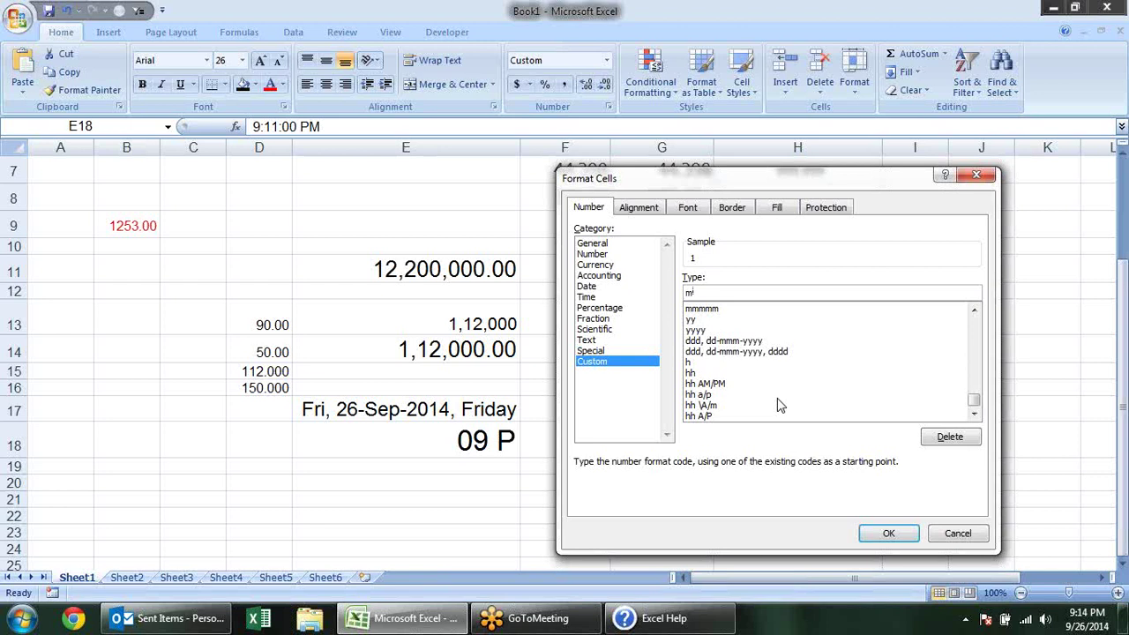
Step: Apply mm, then h:mm to E18 so it reads 21:11, and revisit Excel Help
text(m)
click(888, 533)
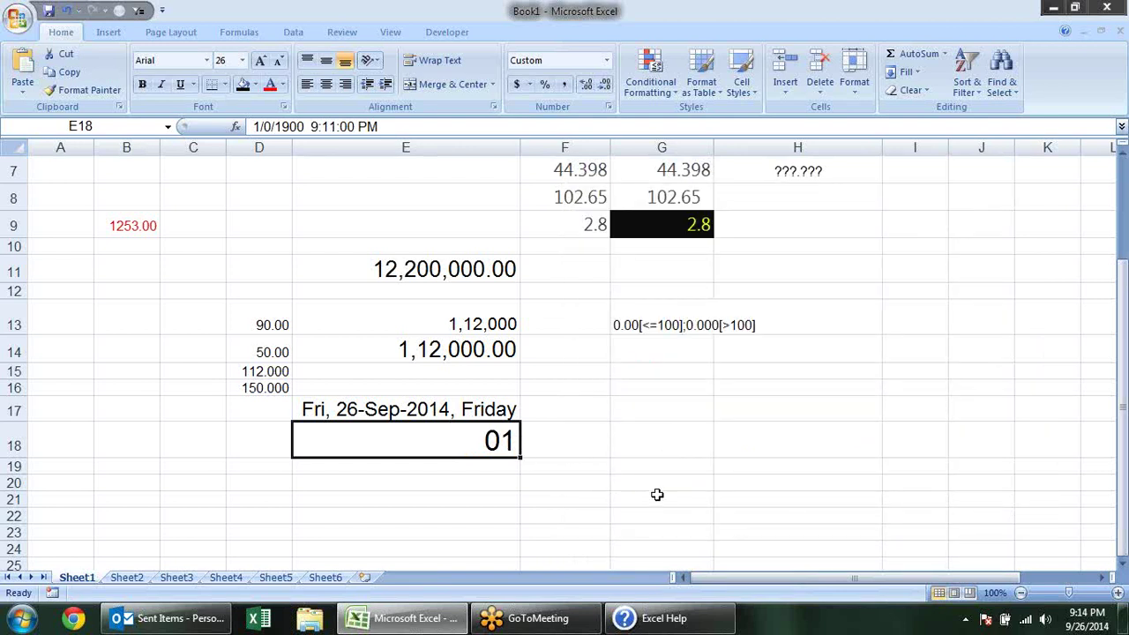
key(ctrl+1)
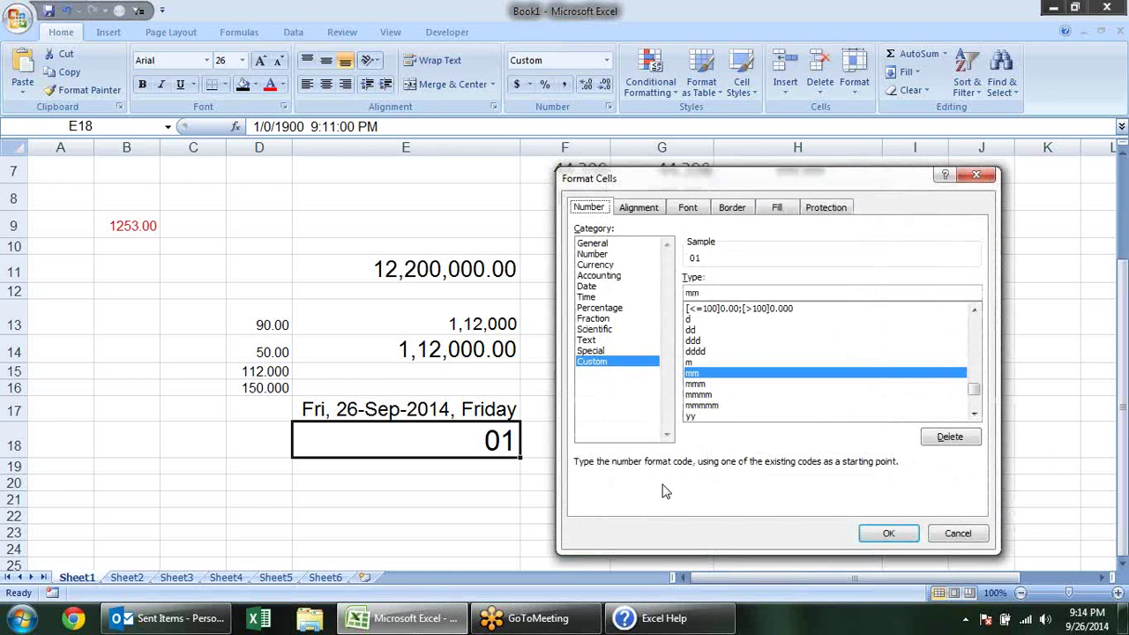
double_click(714, 294)
text(h:)
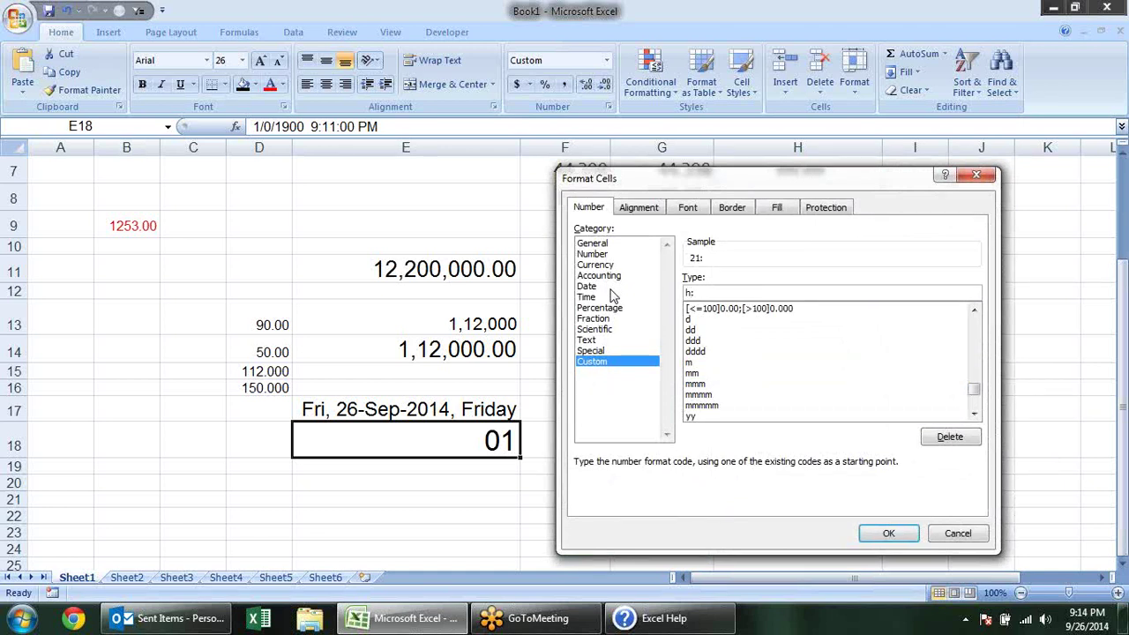
text(mm)
key(Return)
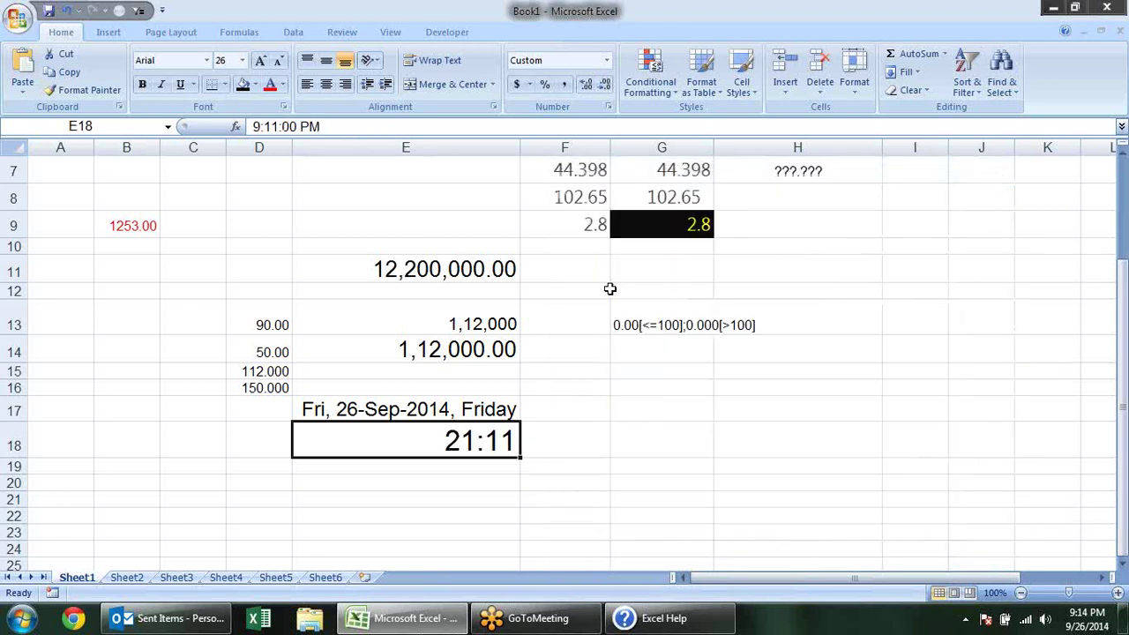
key(ctrl+1)
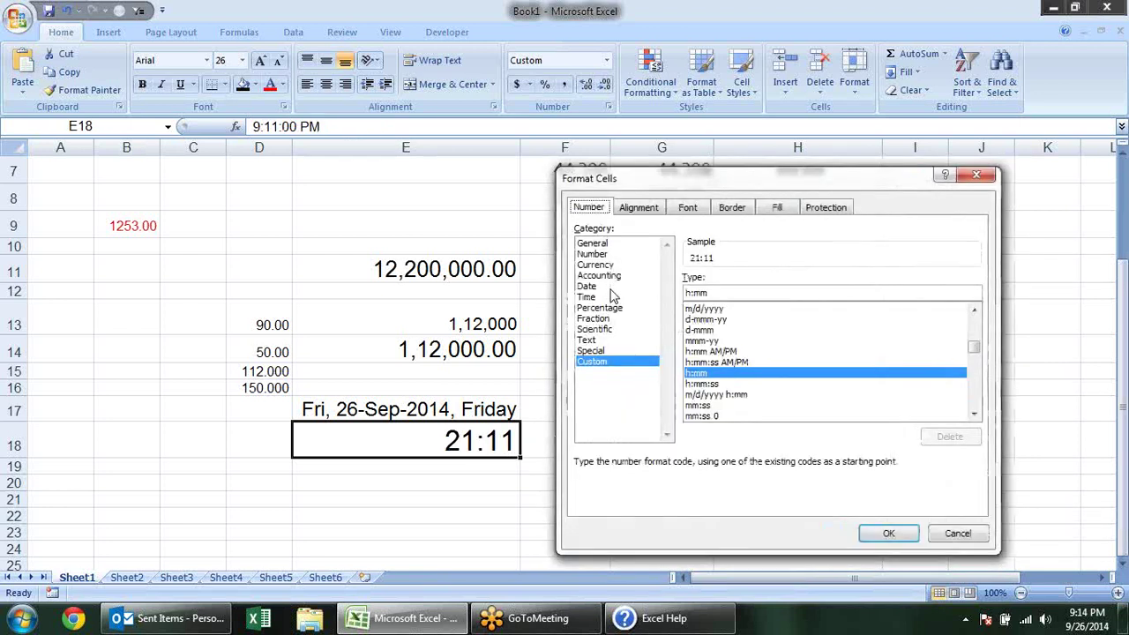
key(alt+Tab)
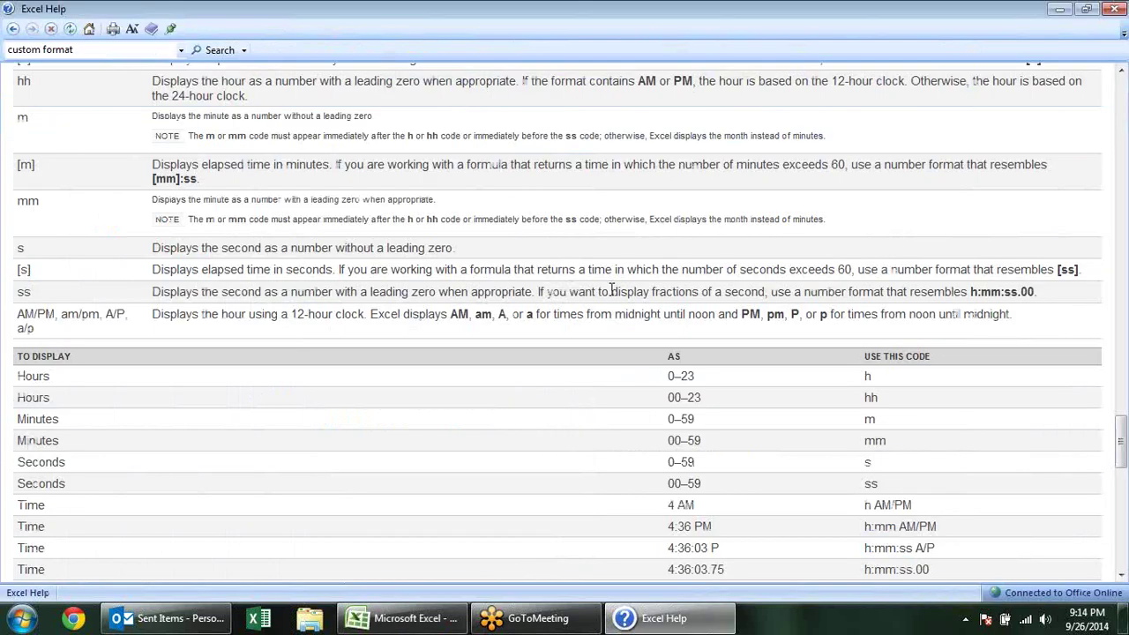
Step: Format E18 with the custom code m:ss so the time reads 11:00
key(alt+Tab)
double_click(706, 291)
text(m:ss)
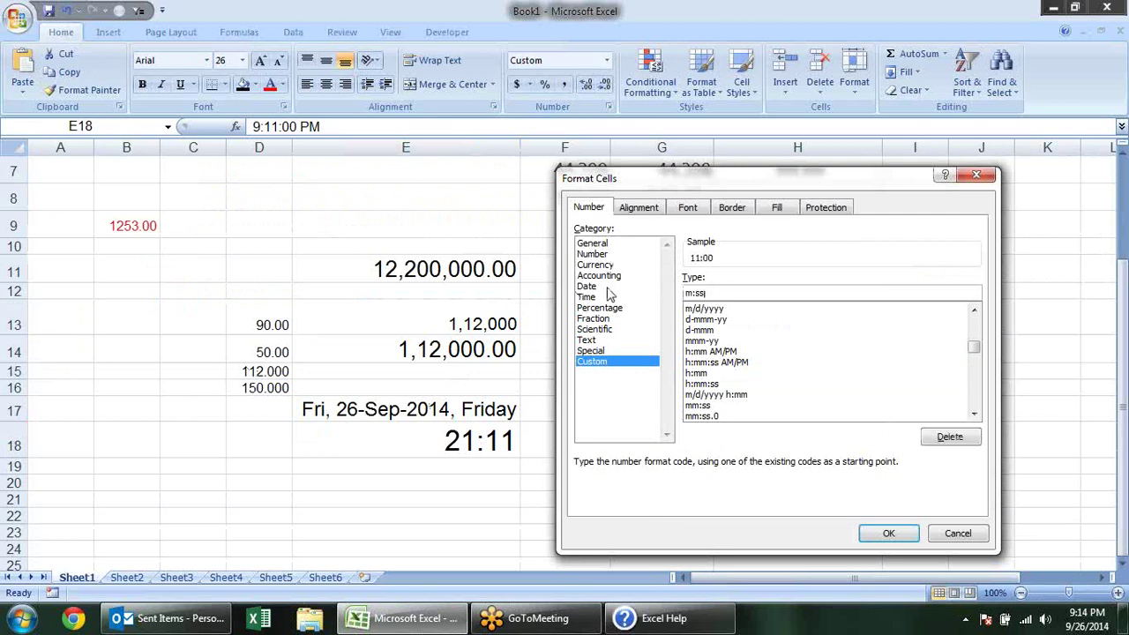
click(882, 533)
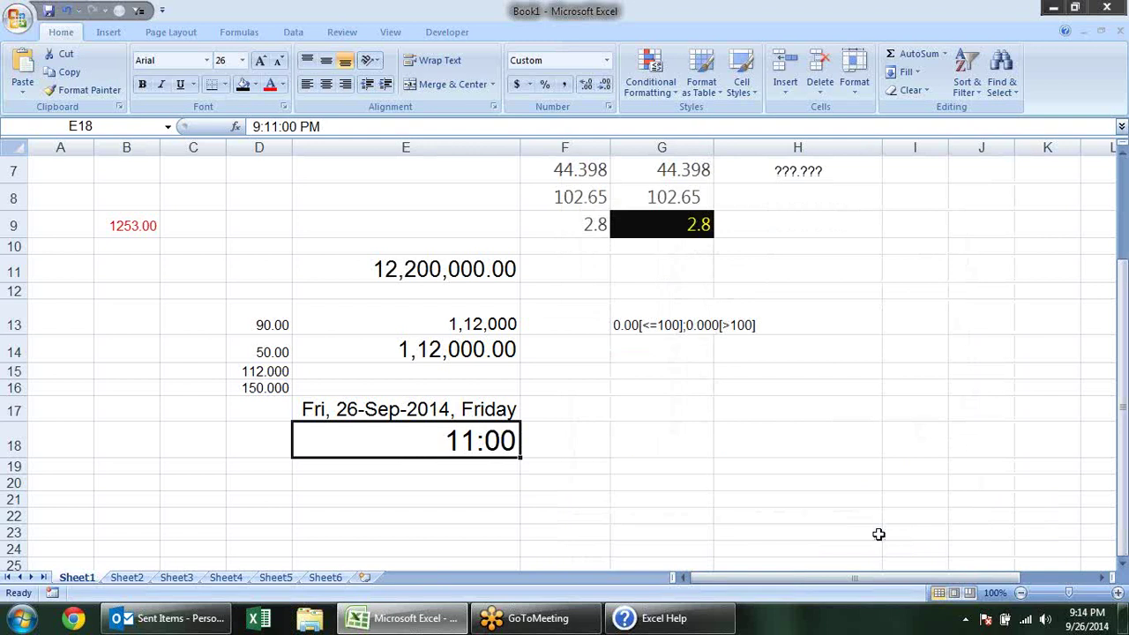
key(ctrl+1)
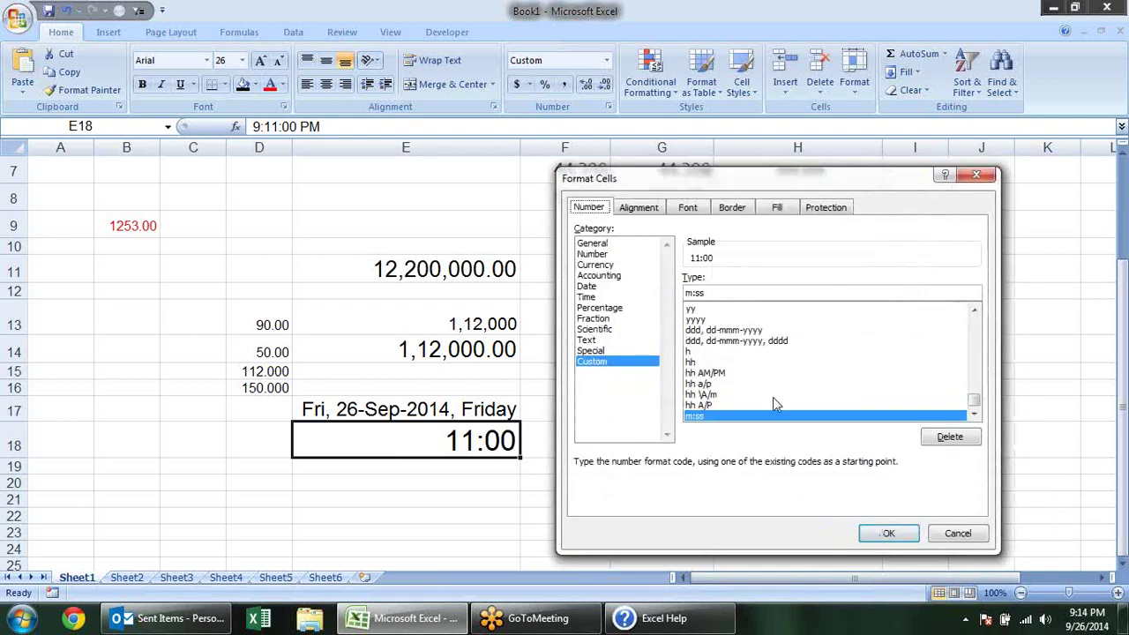
click(718, 292)
key(BackSpace)
key(BackSpace)
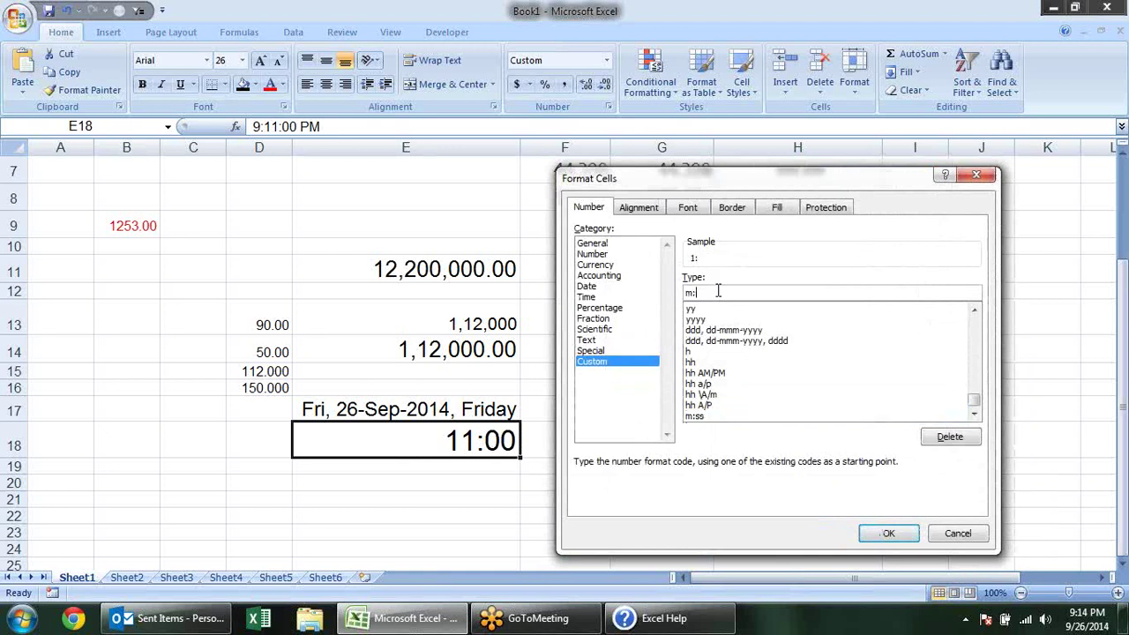
text(ss)
key(Return)
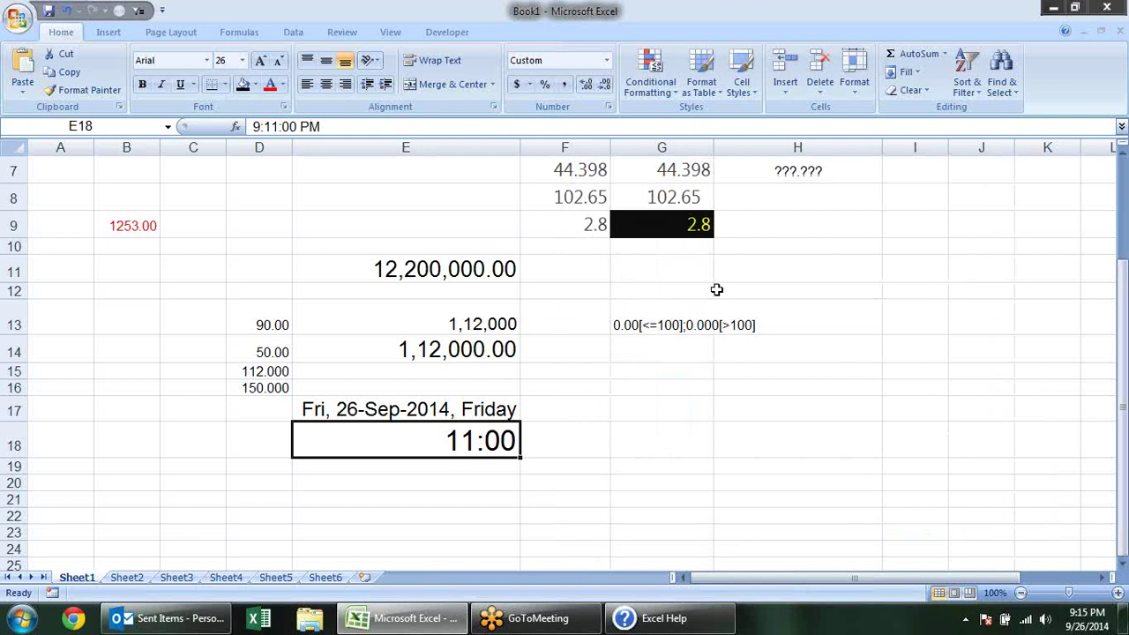
Step: Compare the m:ss code with Excel Help's time codes, leaving E18 unchanged
key(ctrl+1)
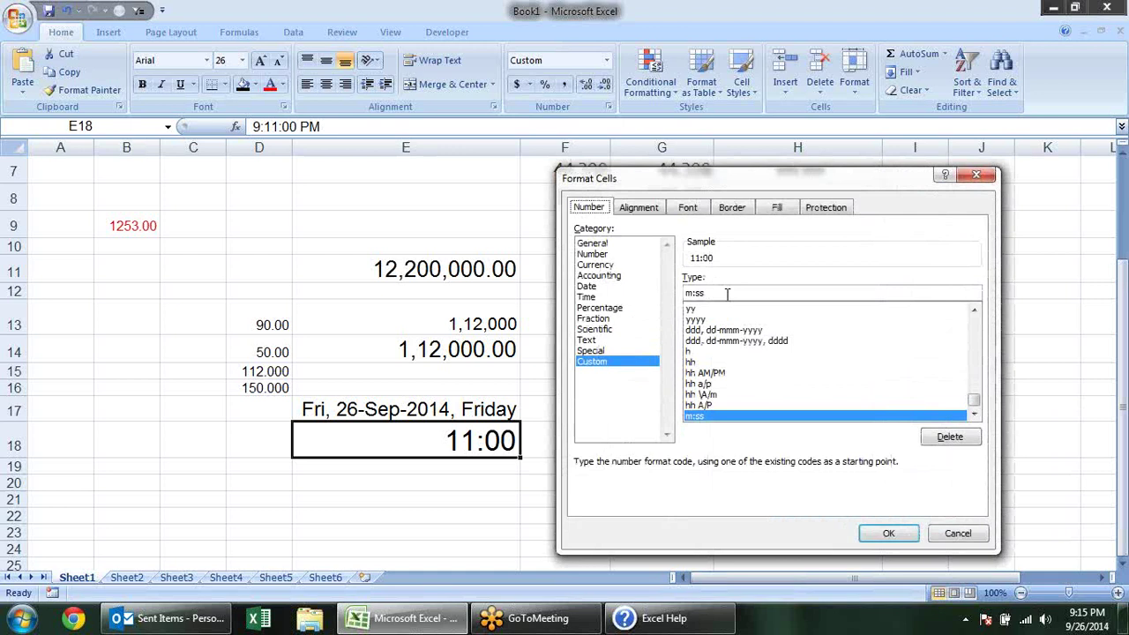
drag(716, 292, 685, 293)
key(alt+Tab)
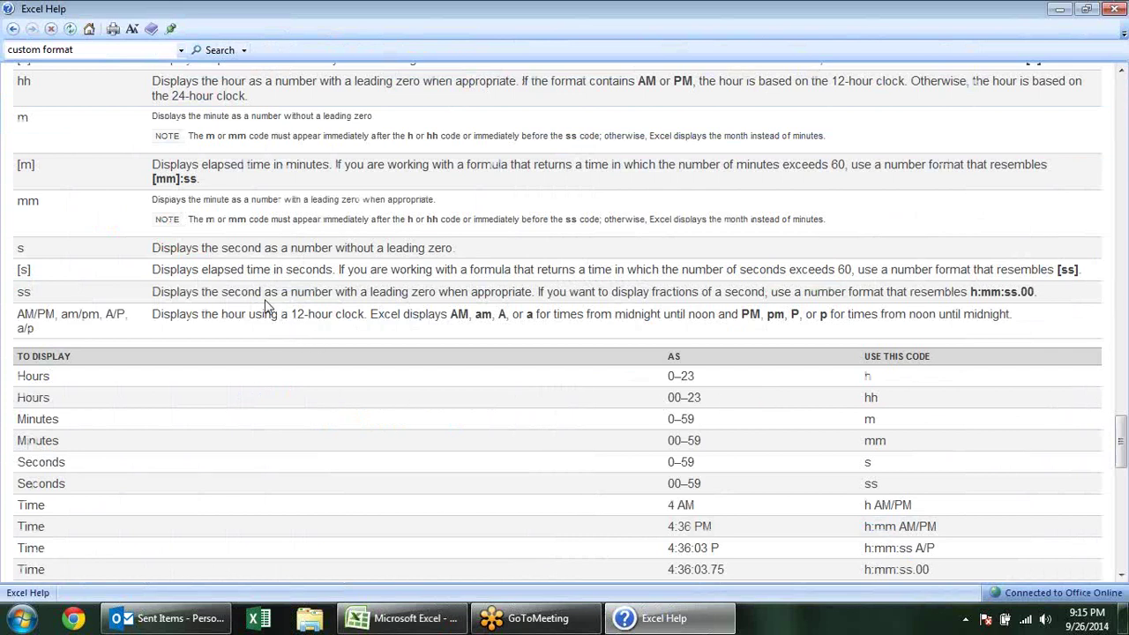
scroll(38, 131, up, 2)
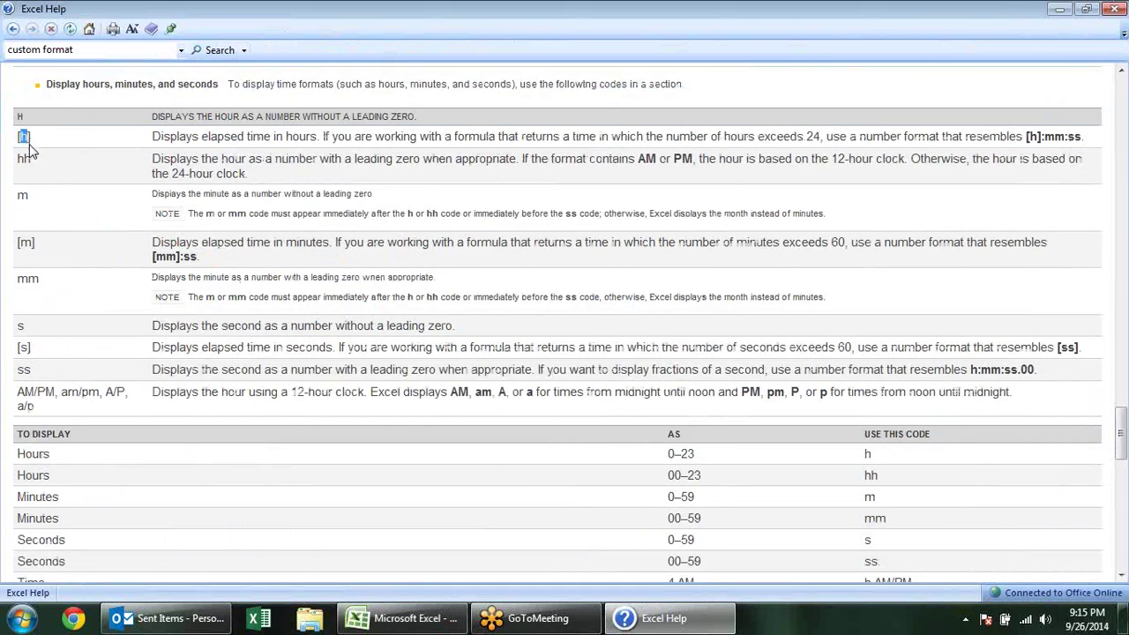
key(alt+Tab)
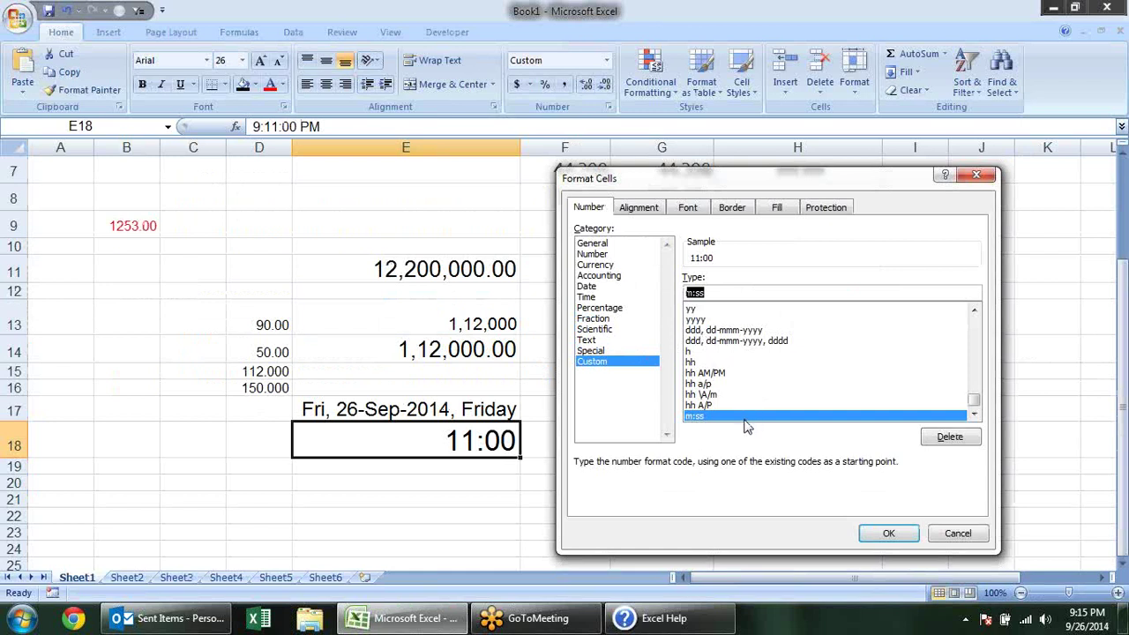
key(Return)
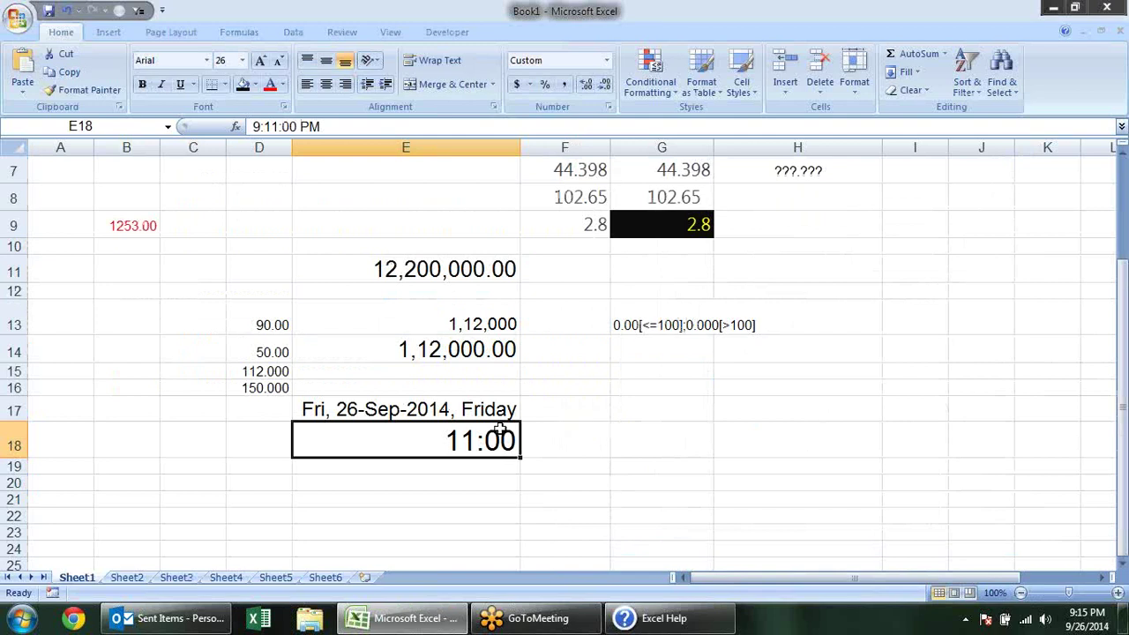
Step: Change E18's time to 36:11:00 by removing PM and replacing the hour 9 with 36
double_click(497, 430)
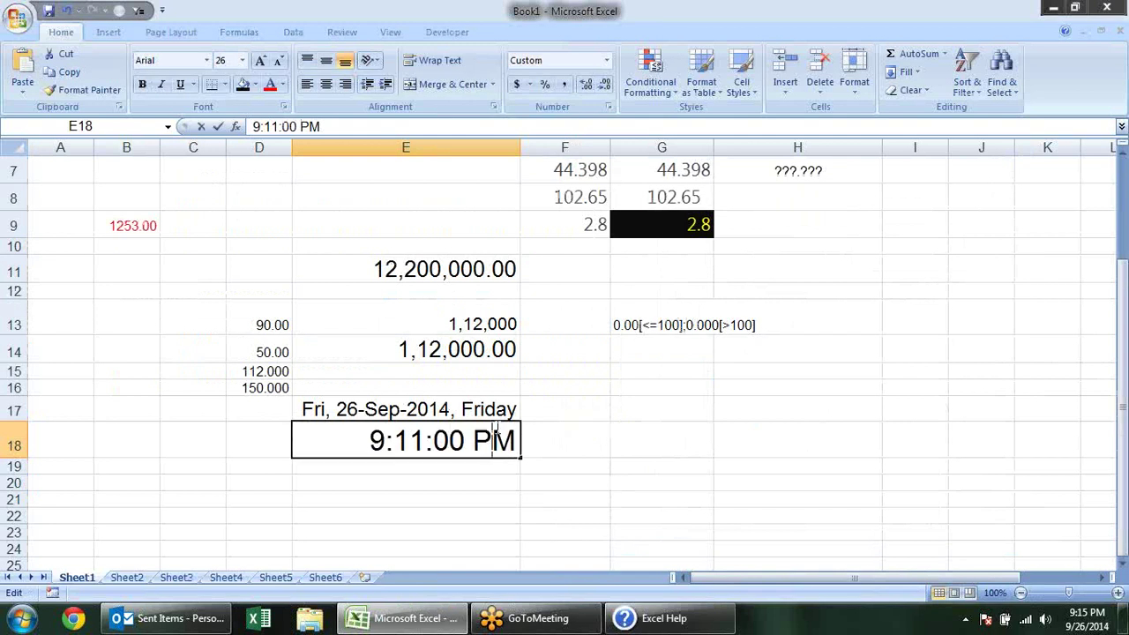
double_click(381, 438)
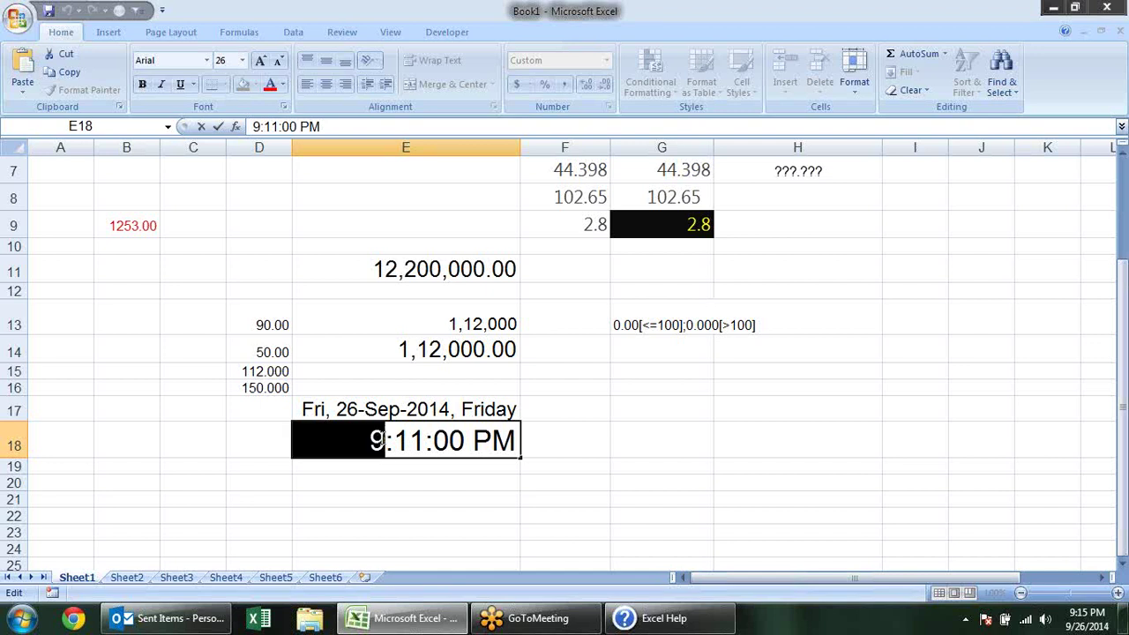
double_click(477, 439)
key(Delete)
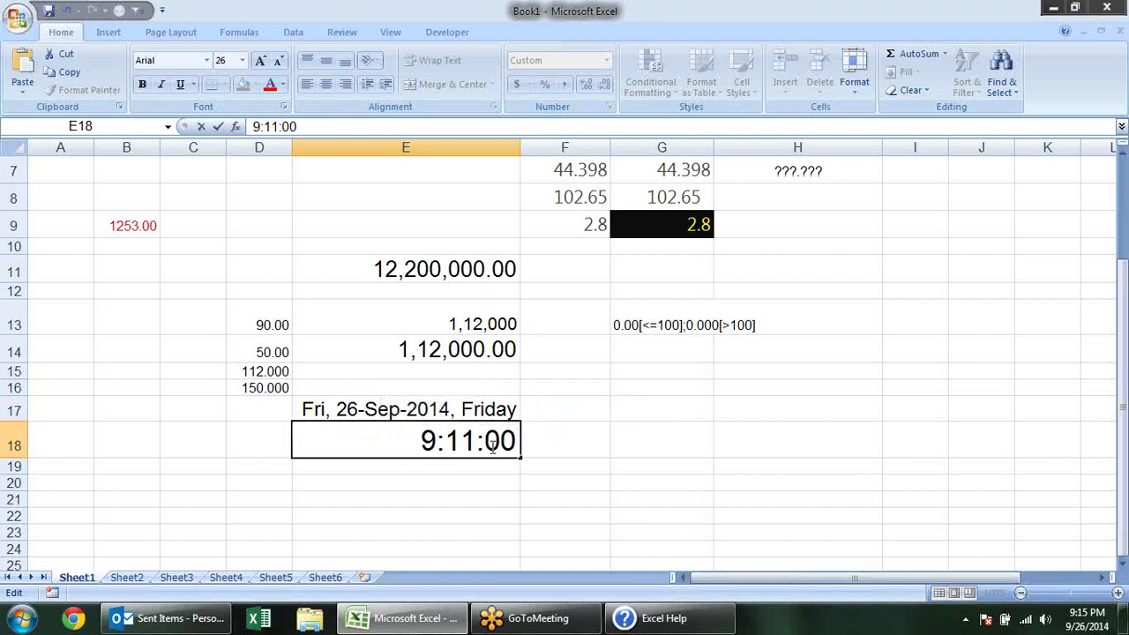
double_click(430, 441)
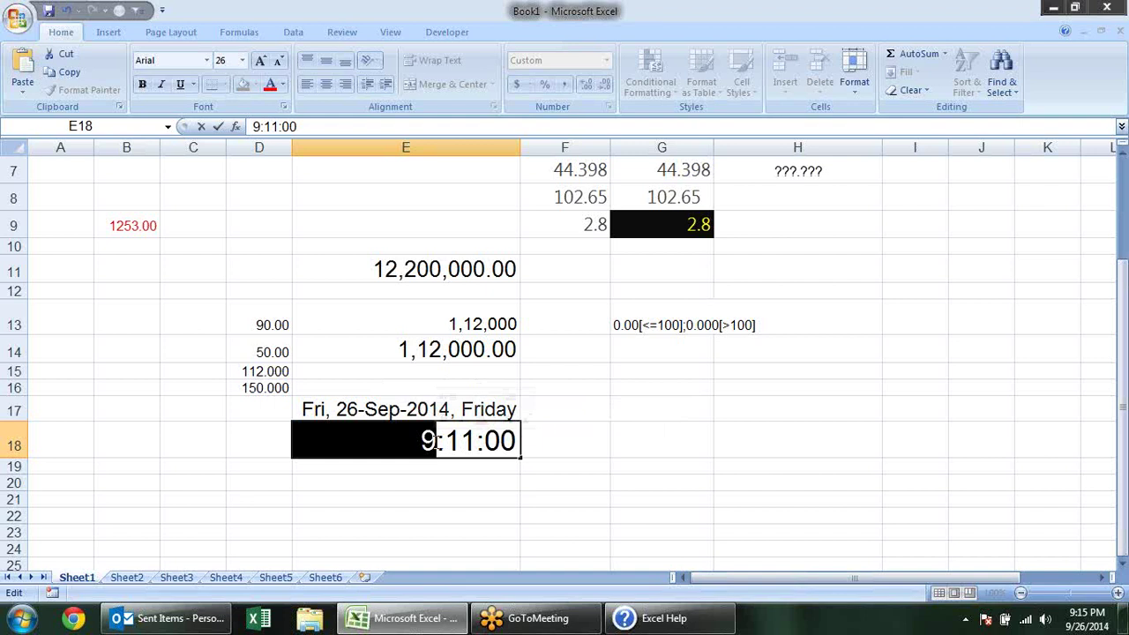
text(36)
key(Return)
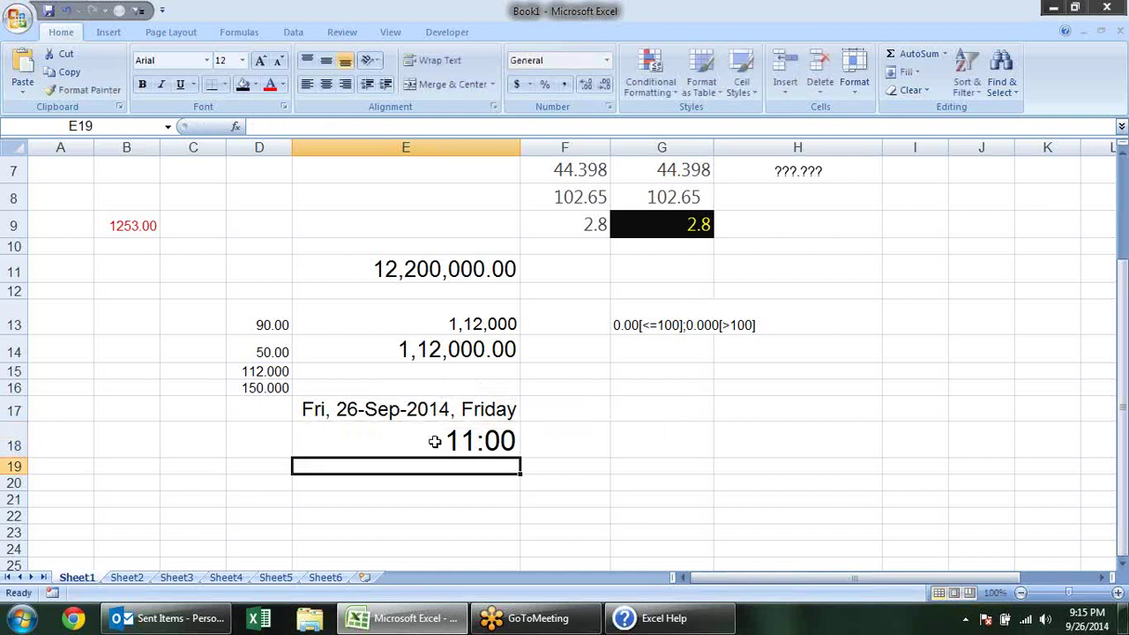
click(435, 442)
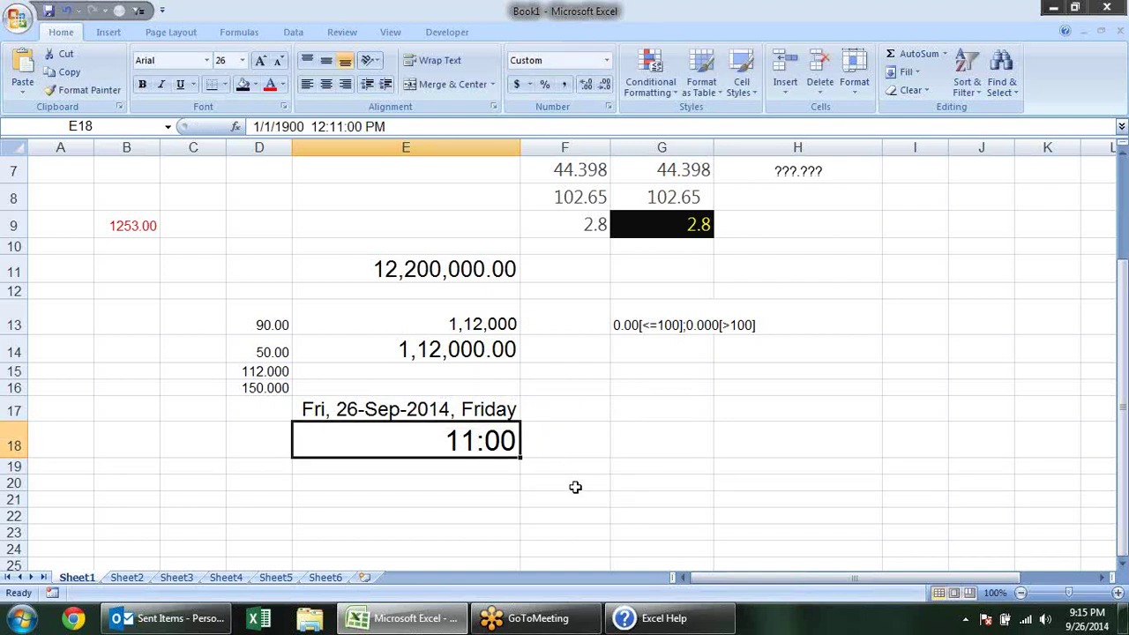
Step: Give E18 the elapsed-hours custom format [h]
key(ctrl+1)
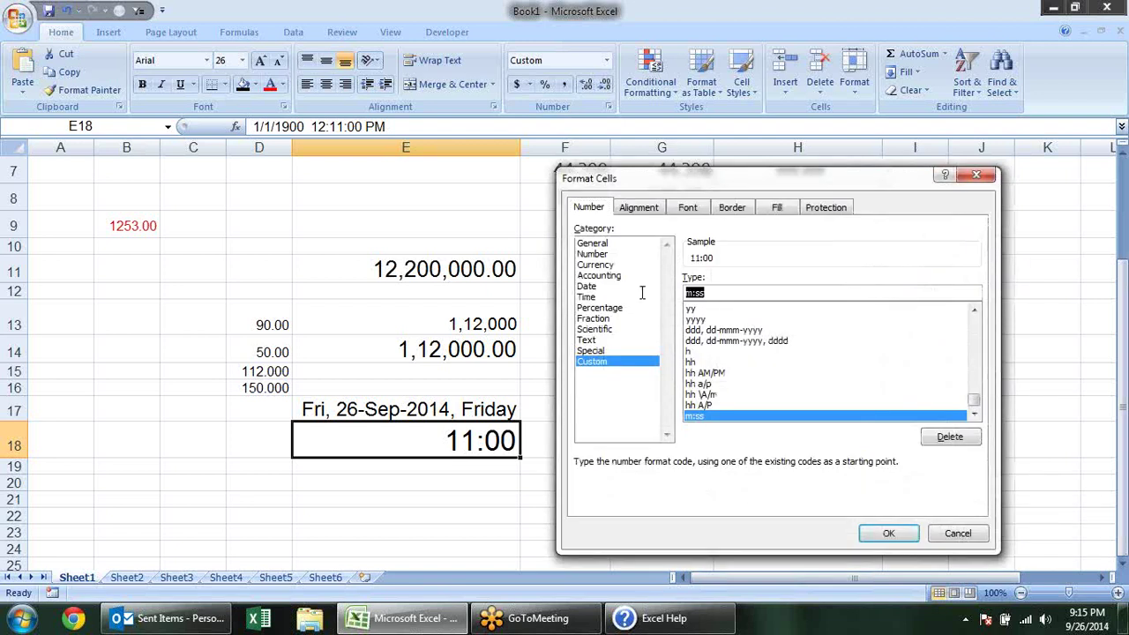
text([)
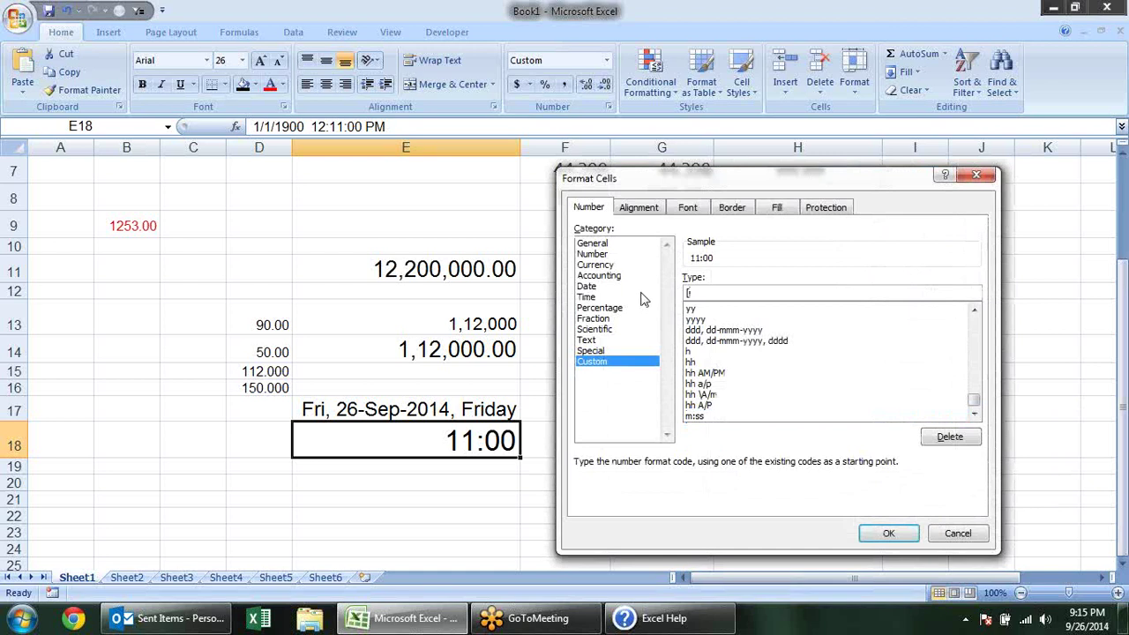
text(mm)
key(BackSpace)
text(])
click(888, 533)
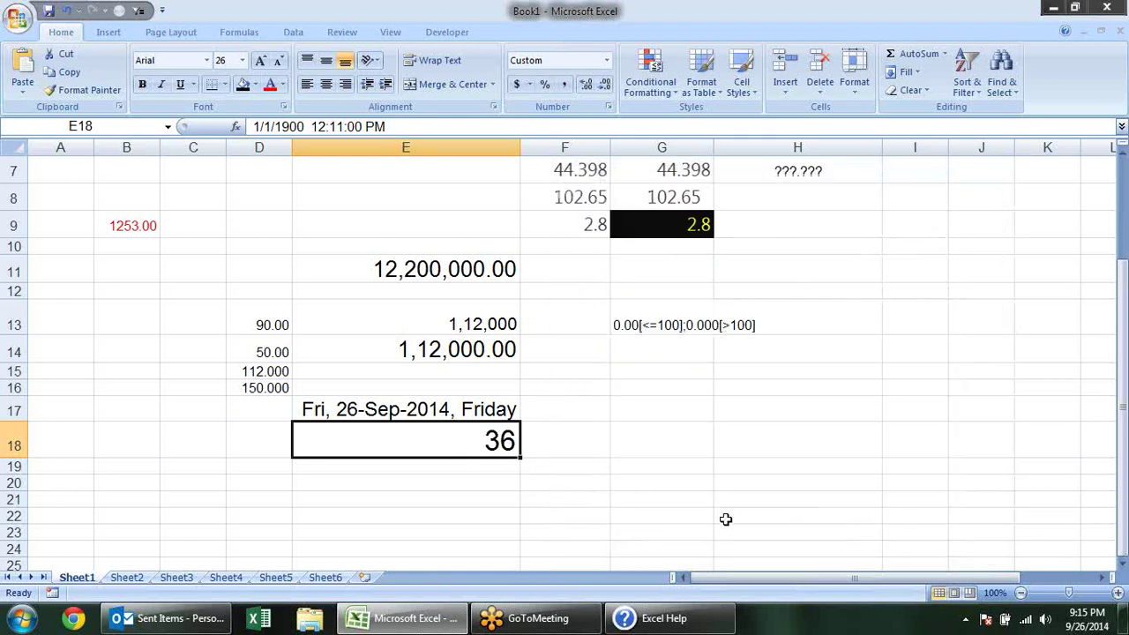
Step: Extend E18's code to [h]:mm:ss so it displays 36:11:00
key(ctrl+grave)
key(ctrl+grave)
key(ctrl+1)
click(715, 293)
text(:)
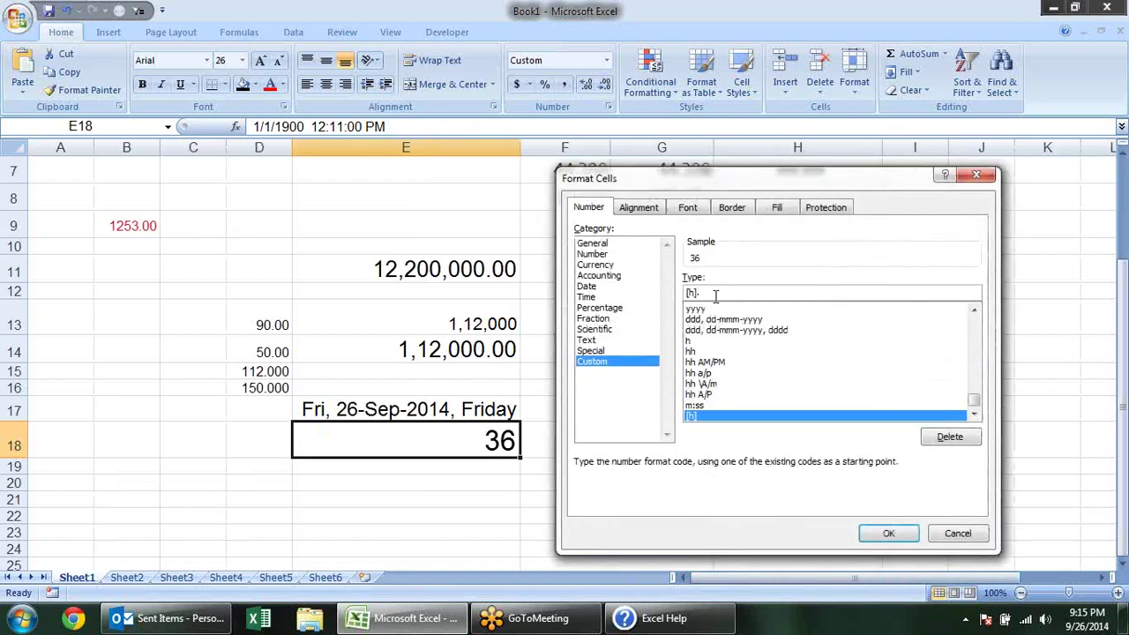
text(:mm:ss)
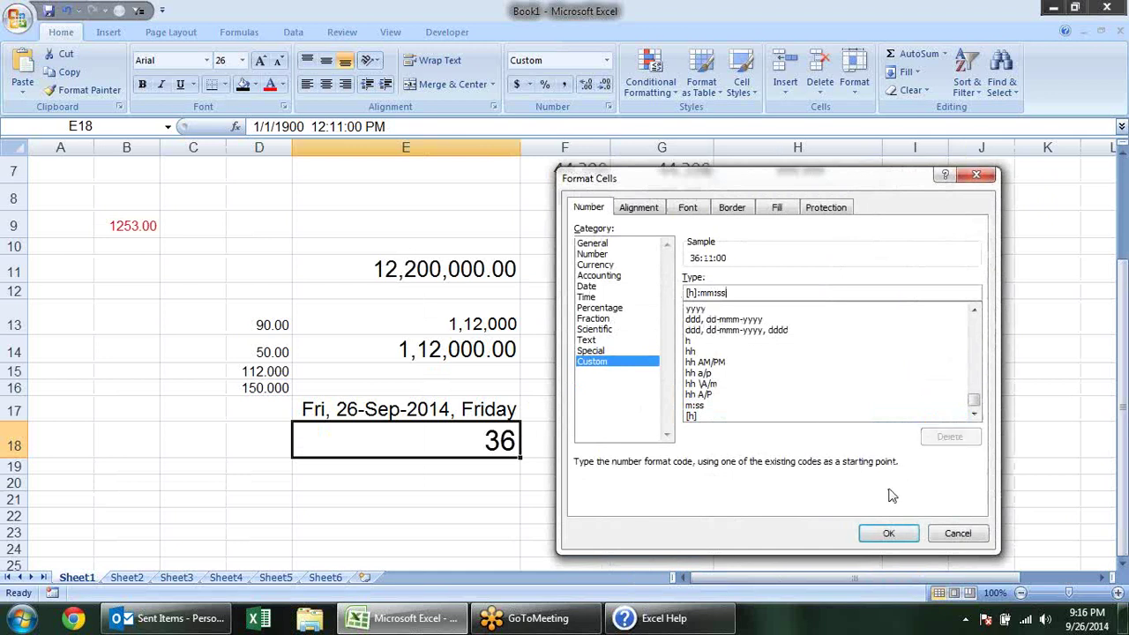
click(889, 534)
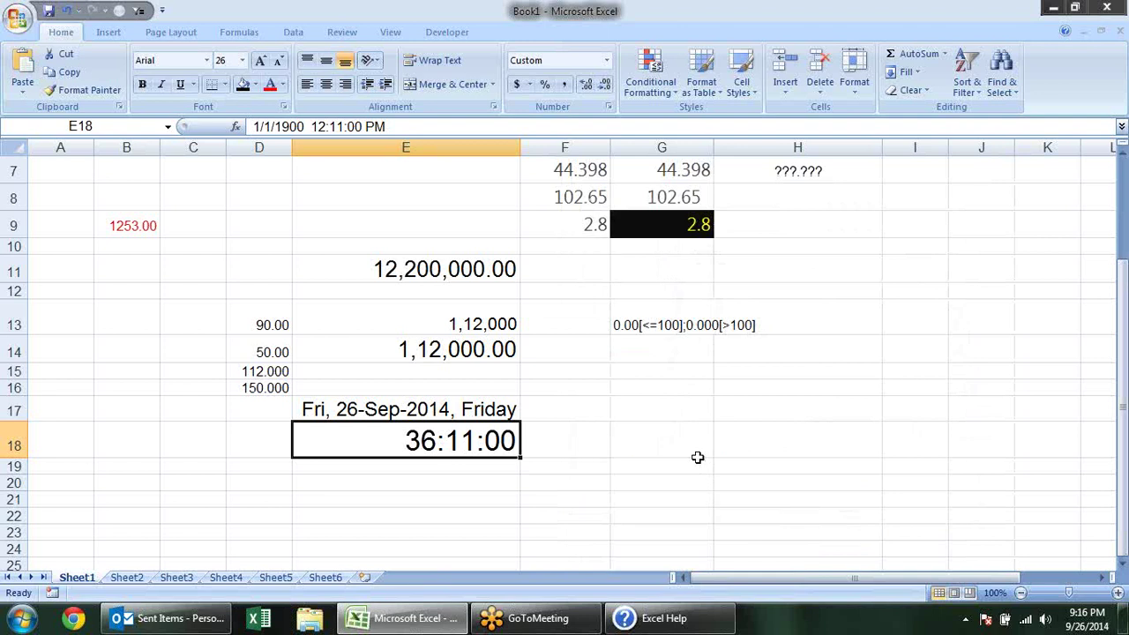
key(ctrl+grave)
key(ctrl+grave)
Step: Format E18 with the elapsed-minutes code [mm]:ss, showing 2171:00
key(ctrl+1)
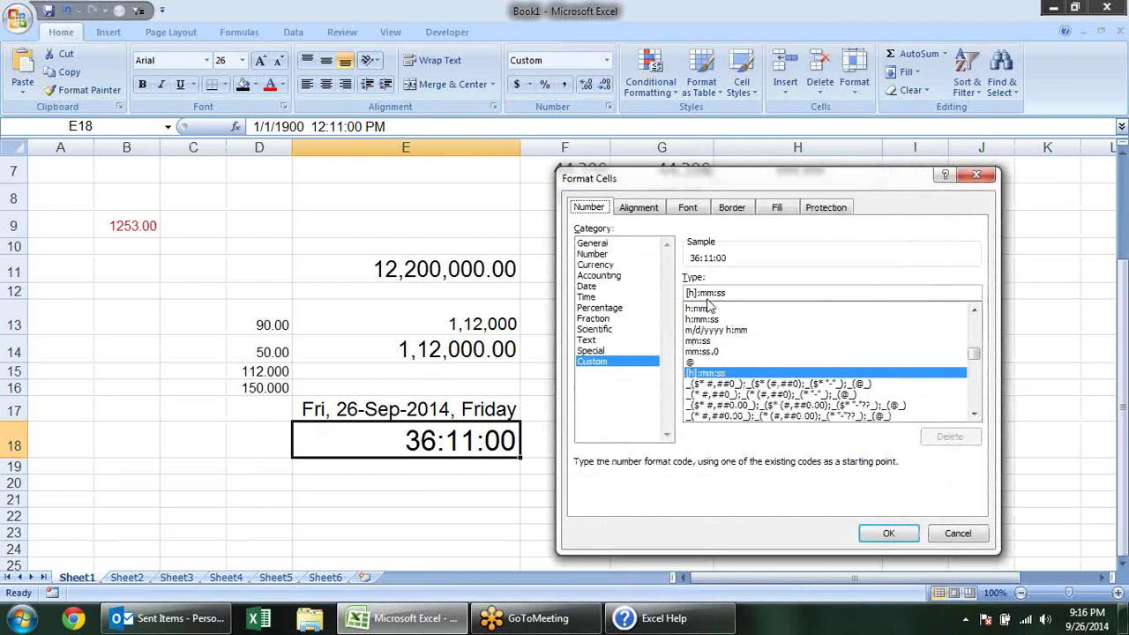
drag(705, 293, 686, 293)
key(Delete)
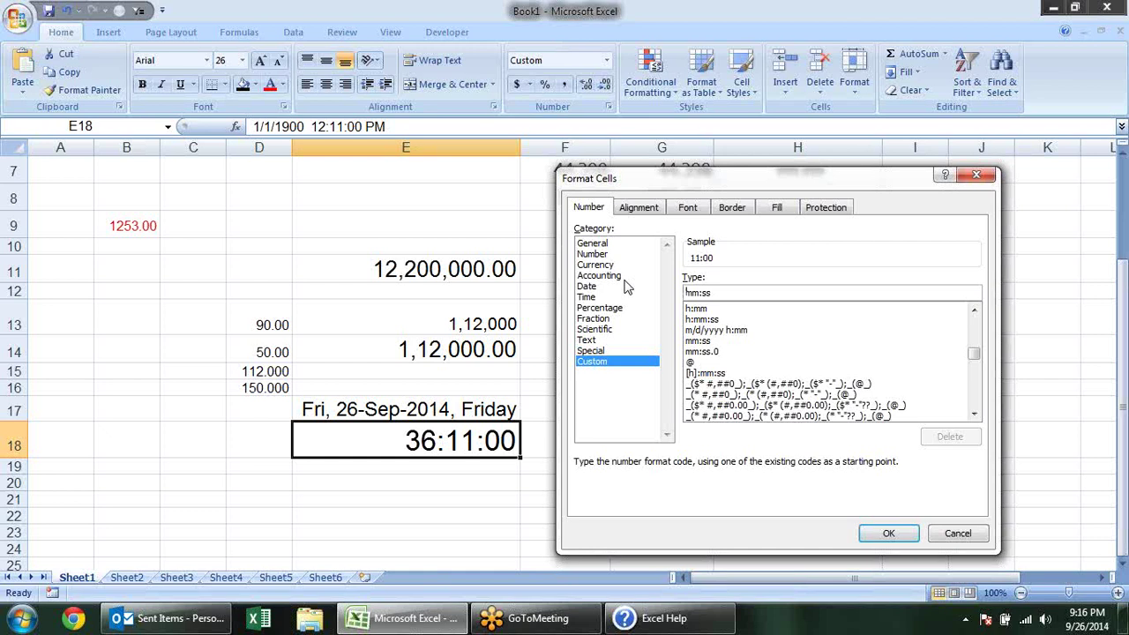
text([mm)
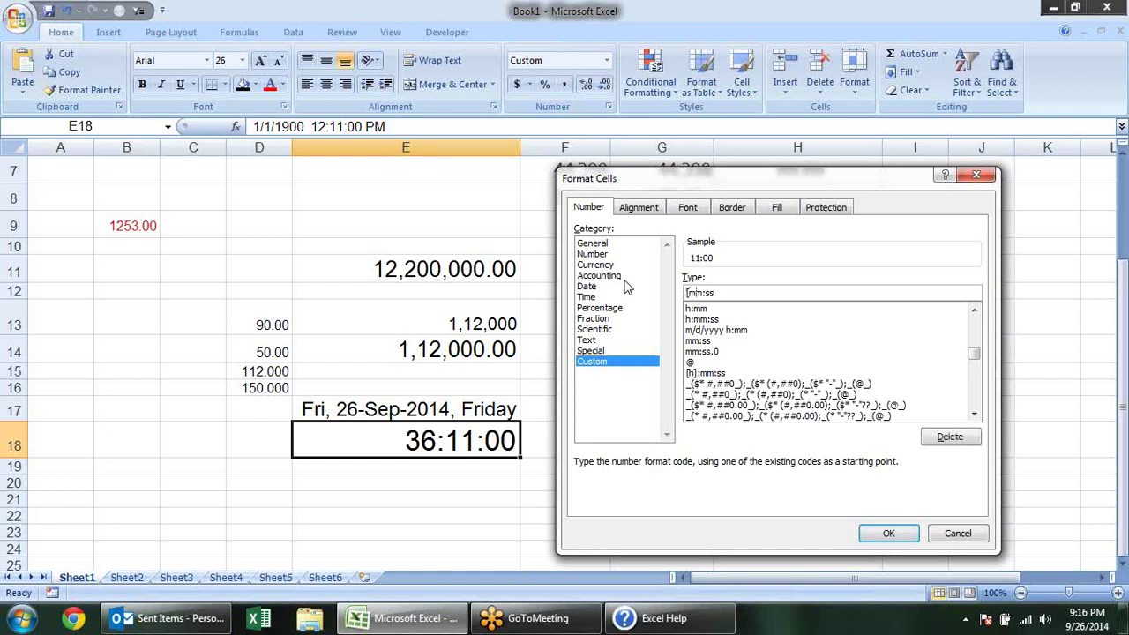
text(])
click(888, 533)
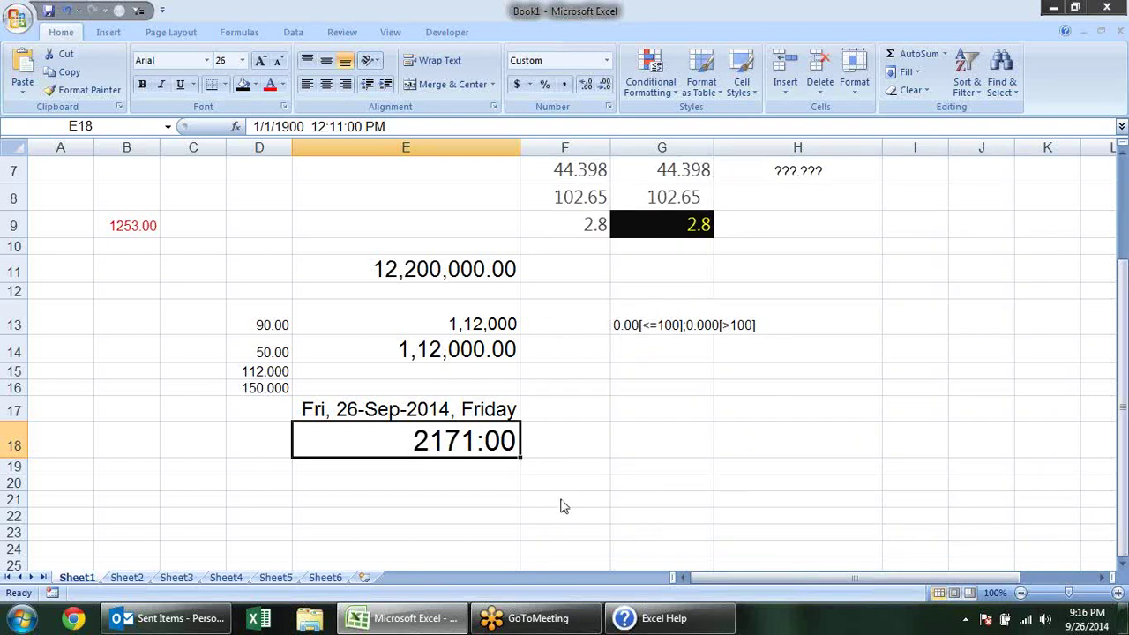
Step: Replace E18's format with [ss] so the time shows as 130260 elapsed seconds
key(ctrl+1)
drag(707, 292, 637, 294)
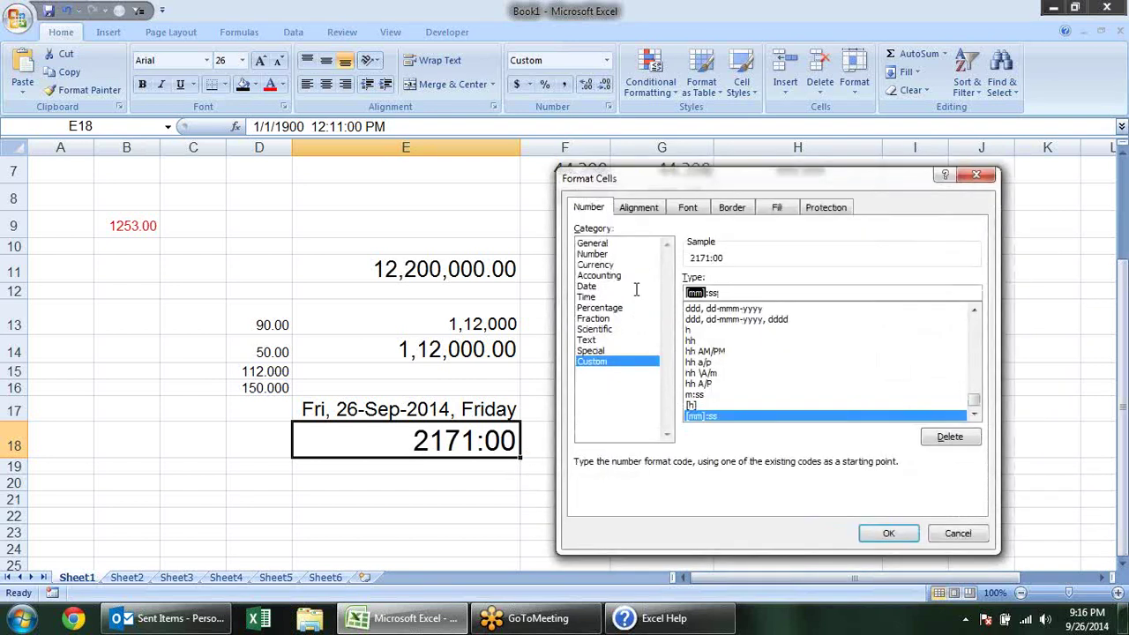
double_click(713, 292)
text([)
key(BackSpace)
key(BackSpace)
key(BackSpace)
key(BackSpace)
key(BackSpace)
key(BackSpace)
key(BackSpace)
text([)
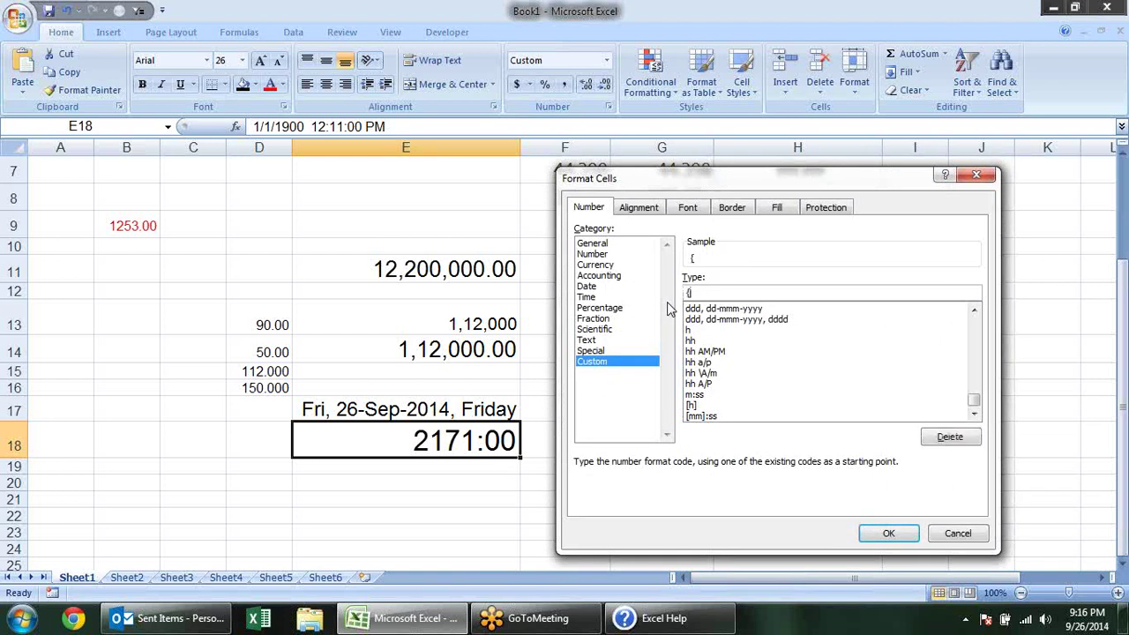
key(BackSpace)
text([)
text(ss)
text(])
key(Return)
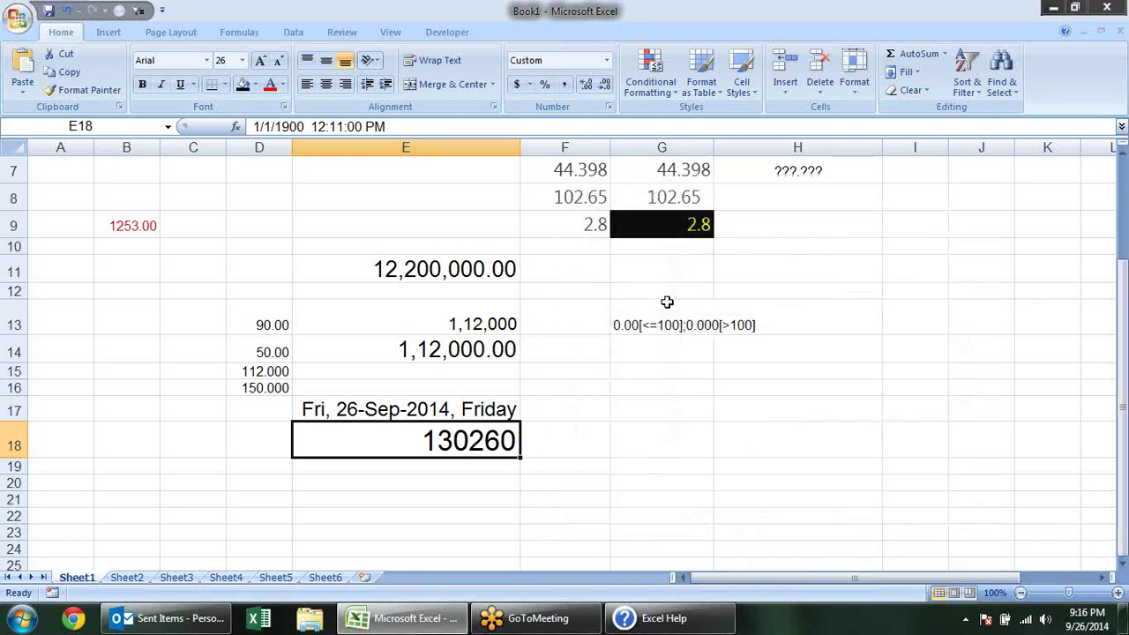
click(669, 309)
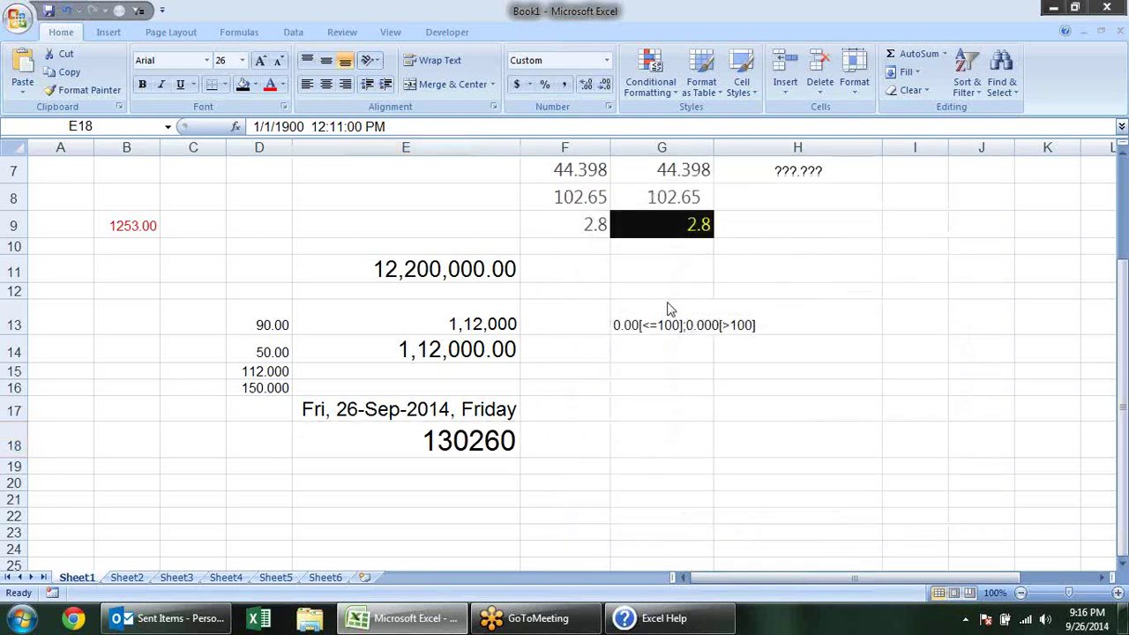
key(alt+Tab)
Step: Scroll the Excel Help article to the table of time format codes and highlight it
scroll(534, 280, down, 3)
scroll(534, 280, down, 3)
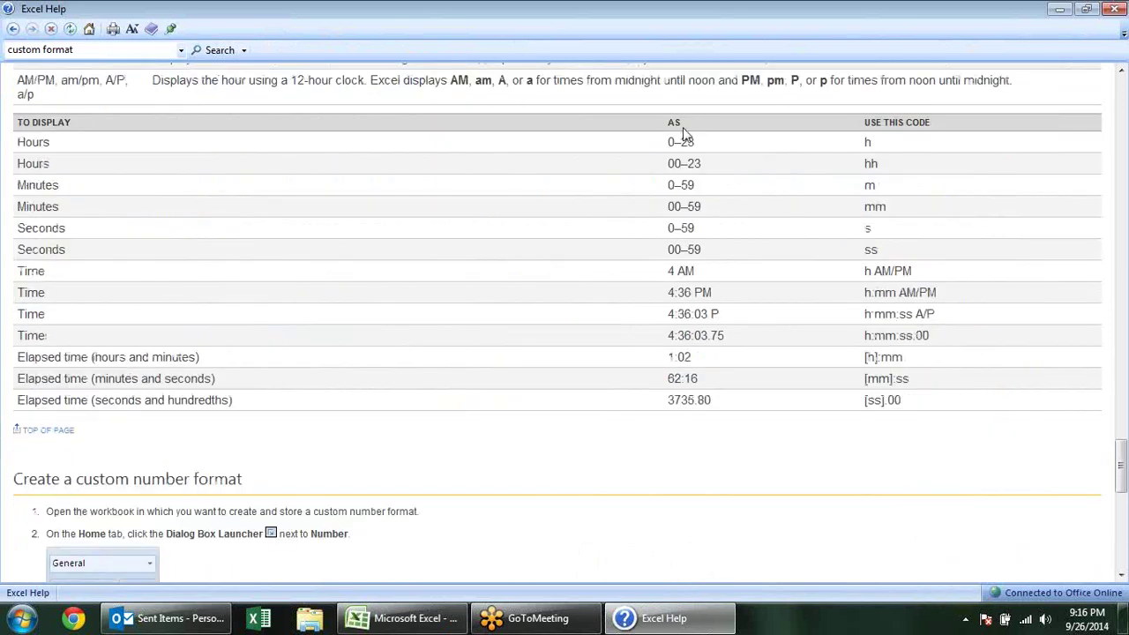
drag(675, 141, 911, 400)
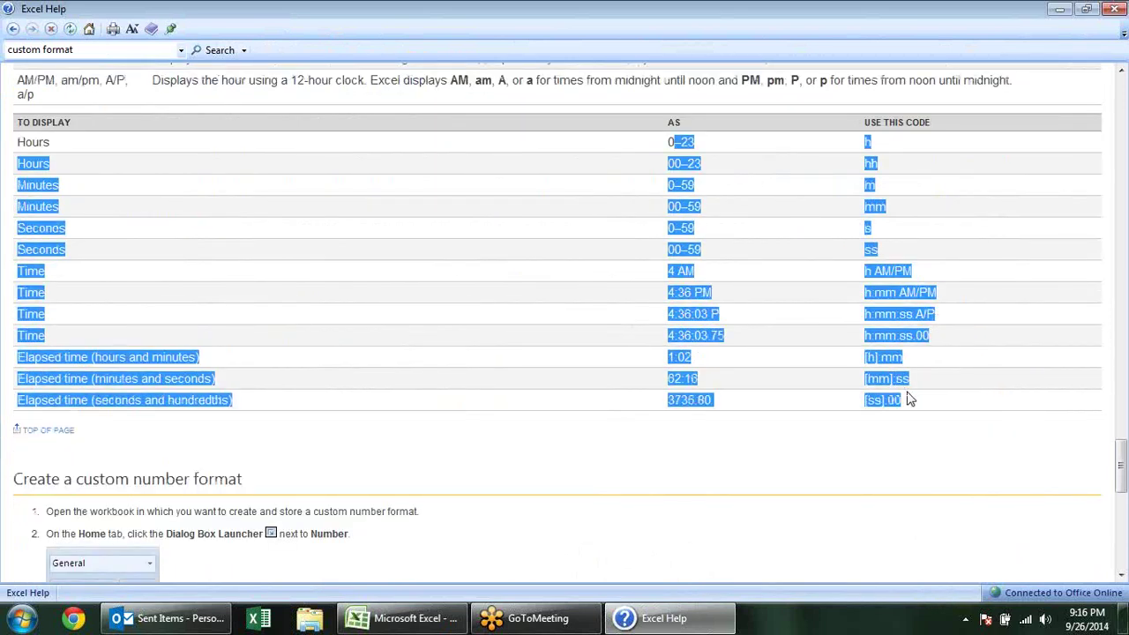
click(942, 389)
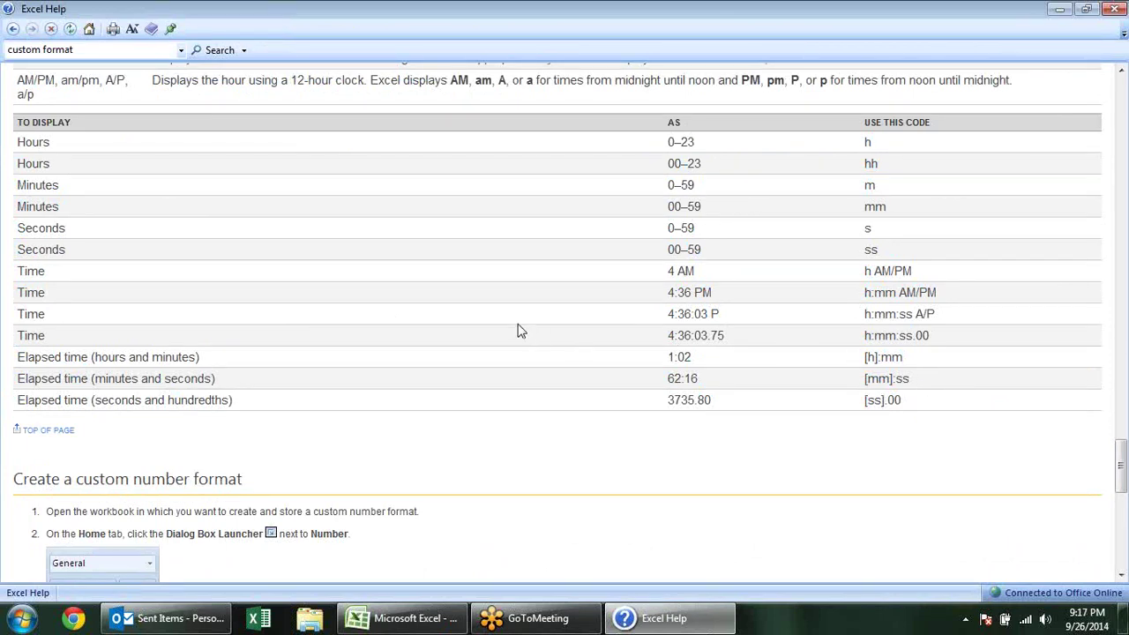
Step: Read through the rest of the custom number format guidelines, then return to Book1
scroll(526, 327, down, 3)
scroll(526, 322, down, 4)
scroll(527, 318, down, 5)
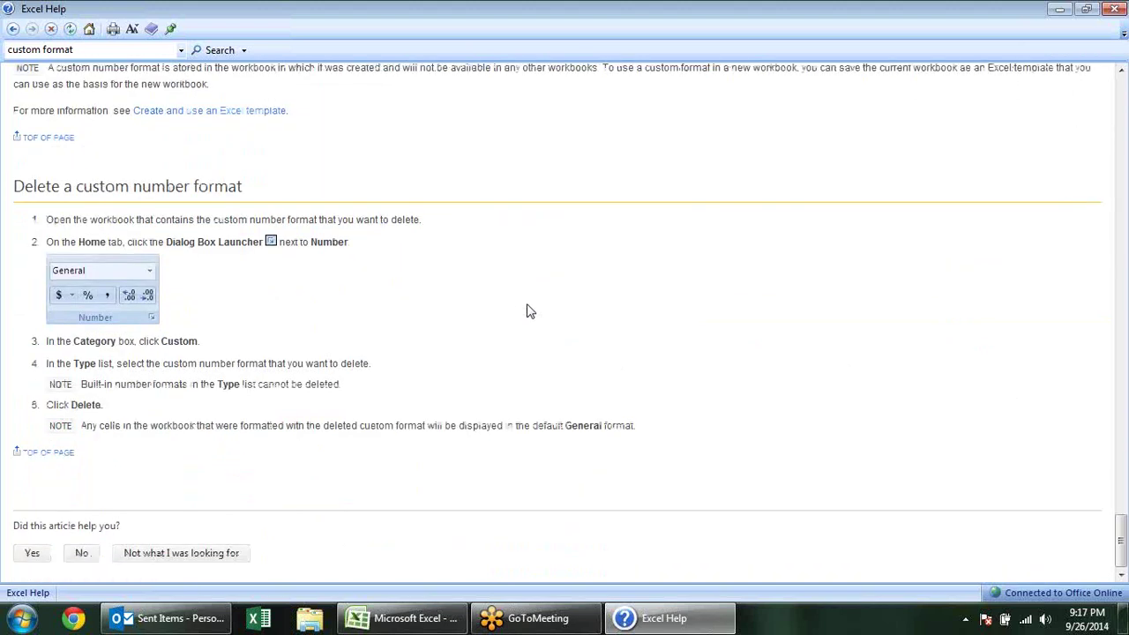
scroll(530, 311, up, 7)
scroll(529, 310, up, 6)
scroll(529, 311, up, 1)
scroll(529, 310, up, 4)
scroll(529, 310, down, 4)
scroll(528, 311, up, 8)
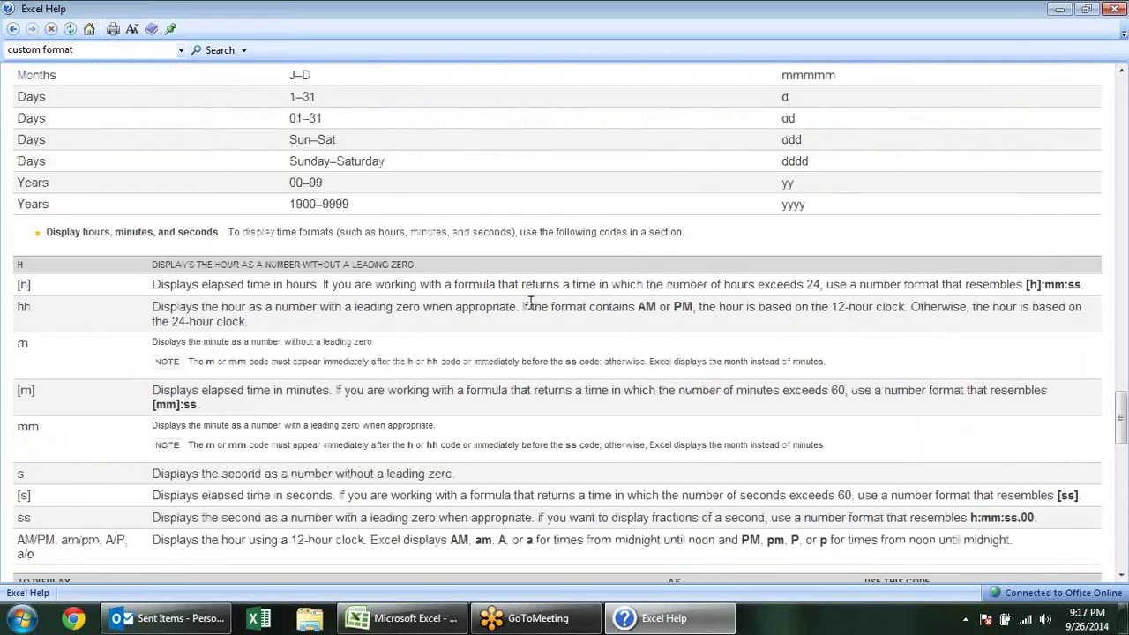
scroll(529, 311, up, 5)
scroll(529, 311, up, 4)
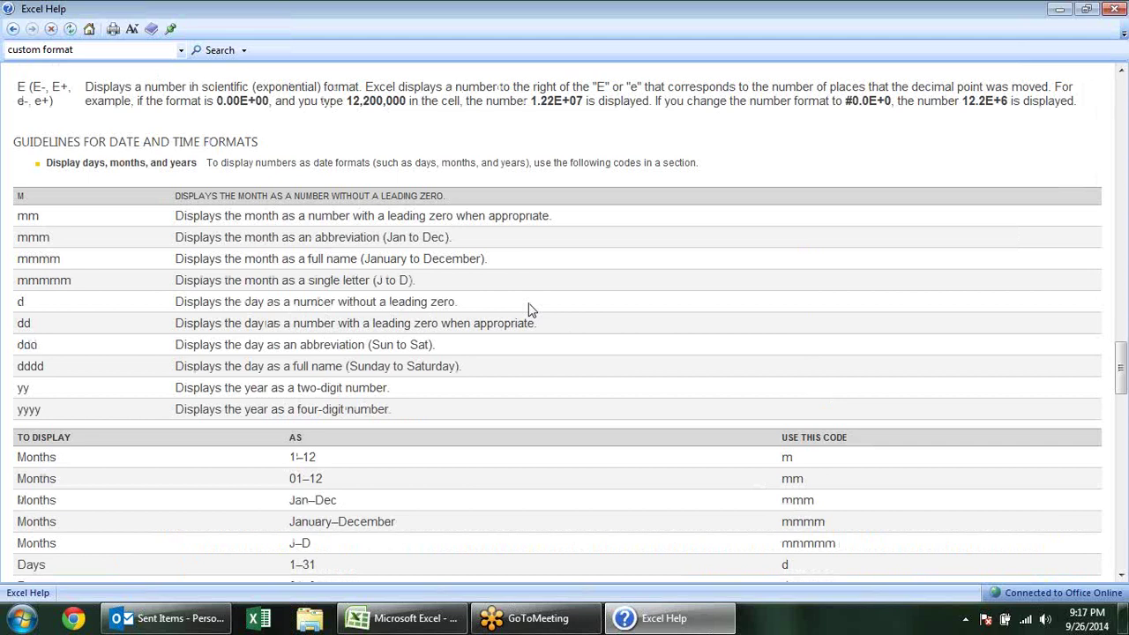
scroll(530, 310, up, 1)
scroll(529, 311, up, 4)
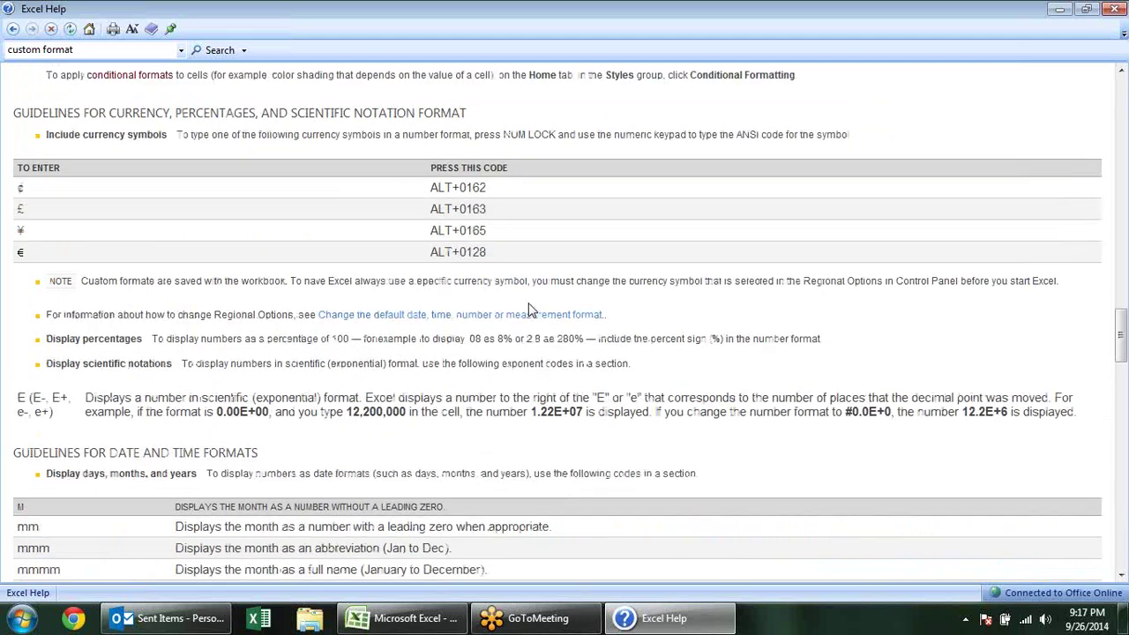
scroll(529, 310, down, 3)
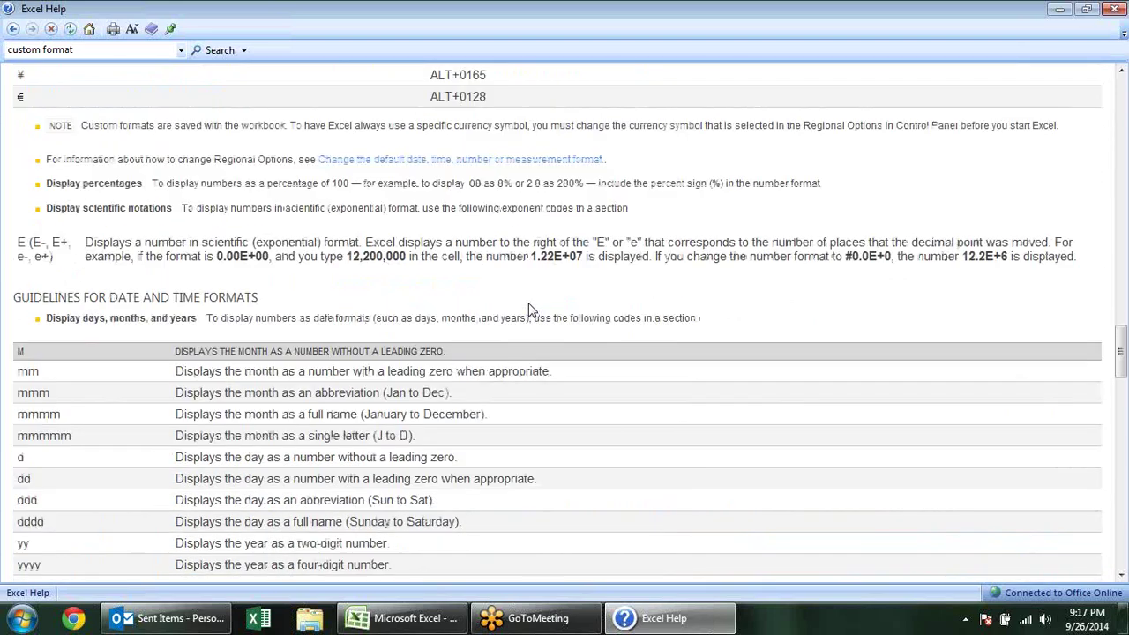
scroll(534, 302, down, 1)
scroll(534, 302, up, 5)
scroll(534, 303, up, 10)
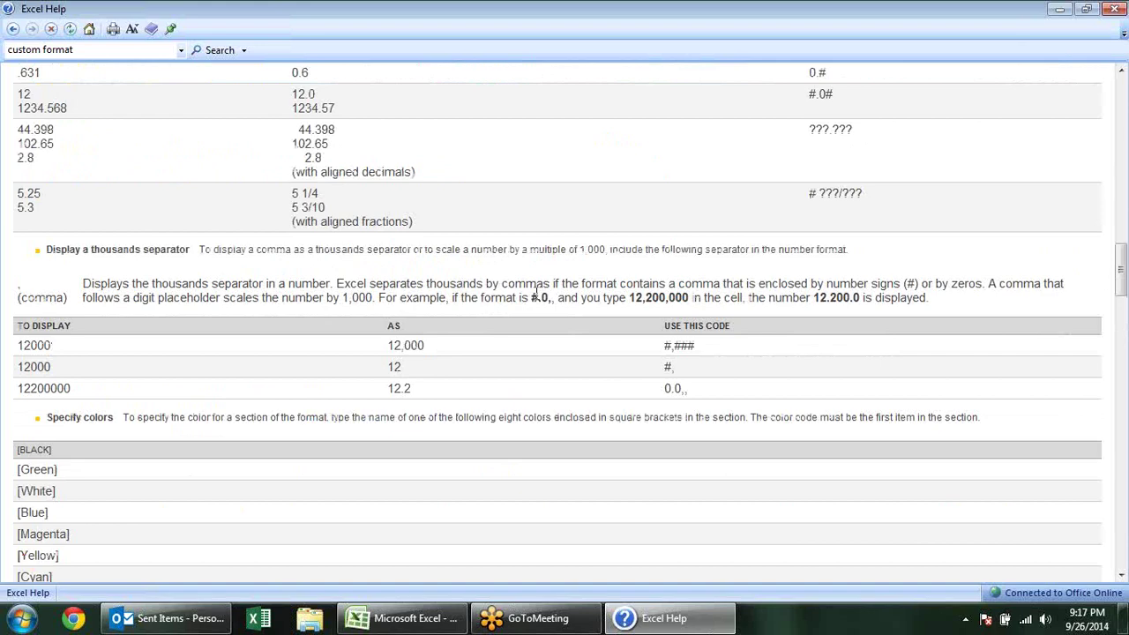
scroll(536, 294, down, 7)
scroll(536, 294, down, 8)
scroll(535, 293, down, 6)
scroll(536, 294, down, 6)
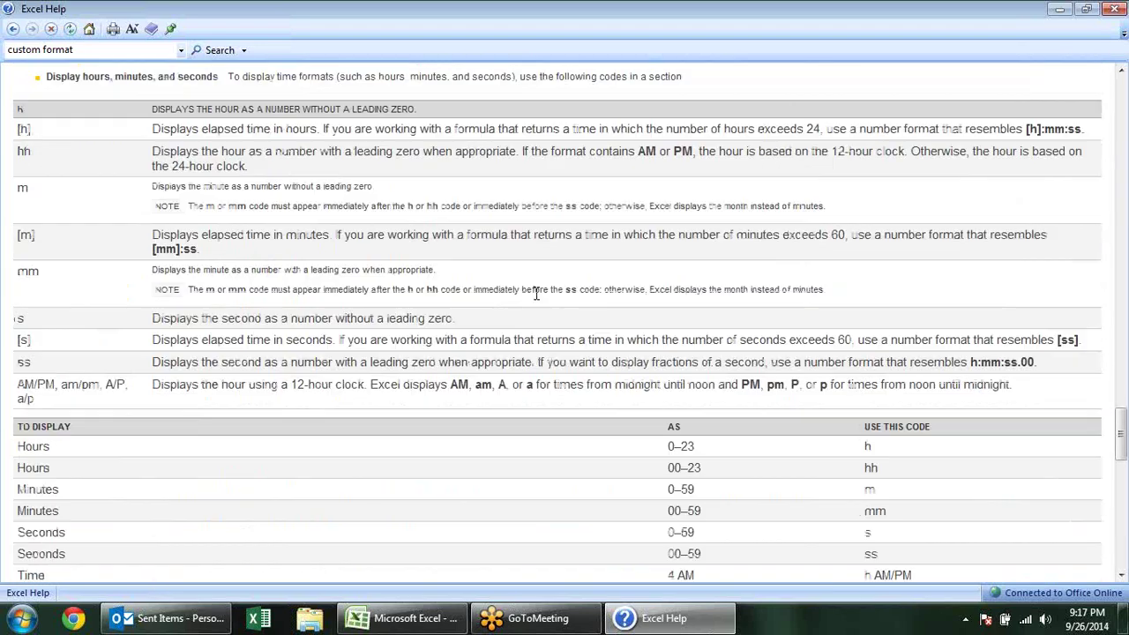
scroll(536, 294, down, 5)
scroll(536, 300, down, 6)
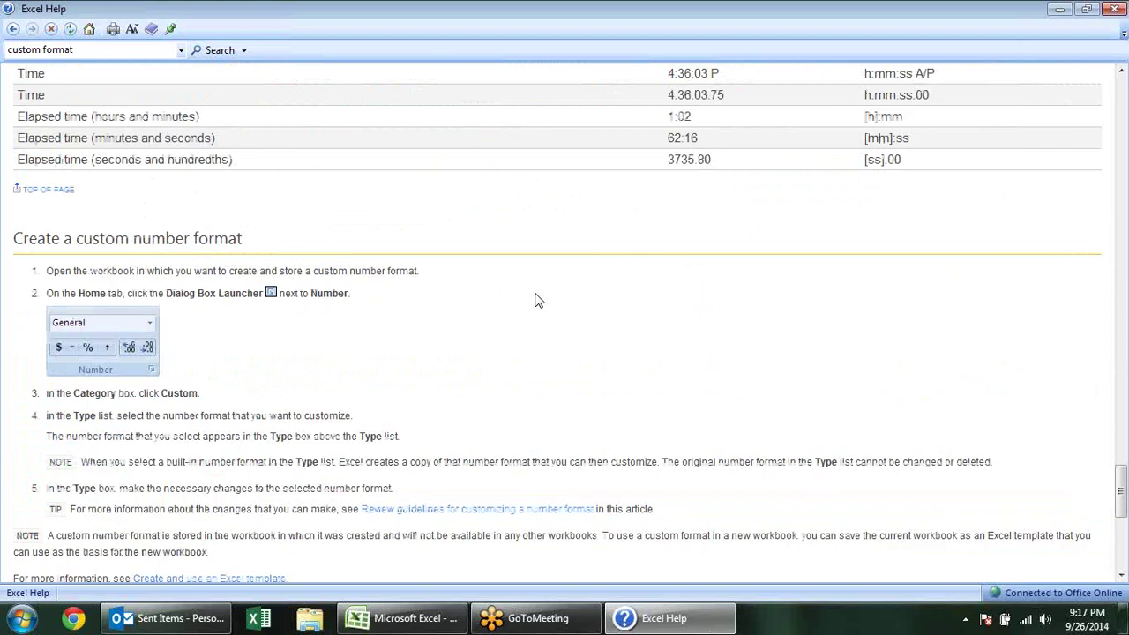
scroll(535, 301, down, 6)
scroll(536, 300, down, 3)
scroll(535, 301, up, 13)
scroll(536, 301, up, 5)
scroll(535, 300, up, 6)
scroll(534, 297, up, 6)
scroll(530, 291, up, 6)
scroll(529, 290, up, 4)
scroll(528, 291, up, 4)
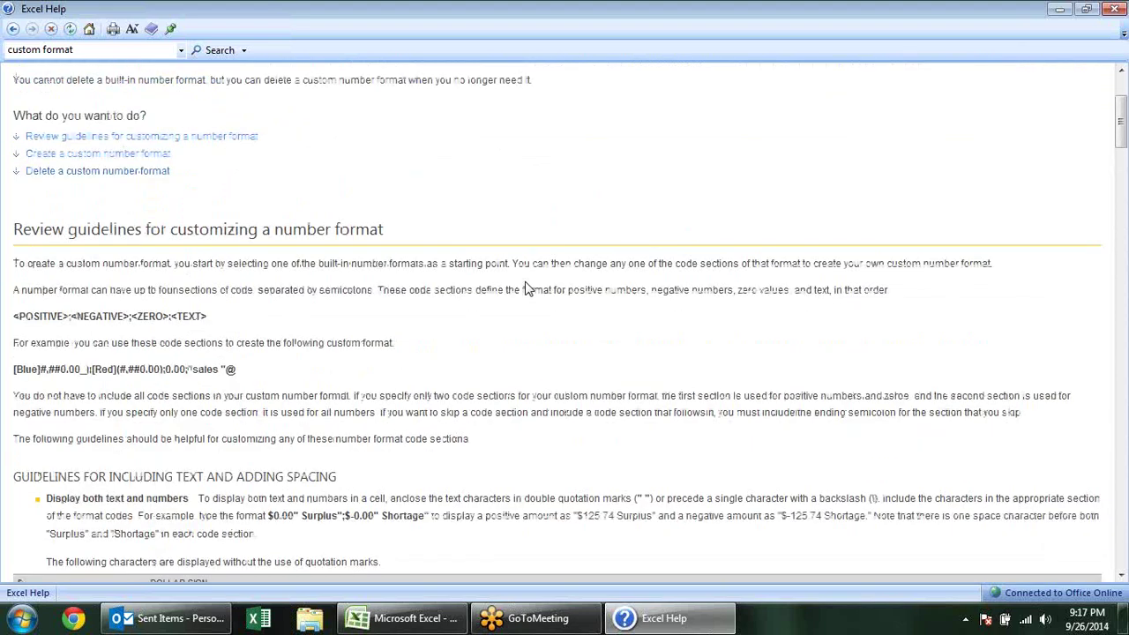
scroll(527, 290, up, 1)
scroll(525, 287, up, 4)
key(alt+Tab)
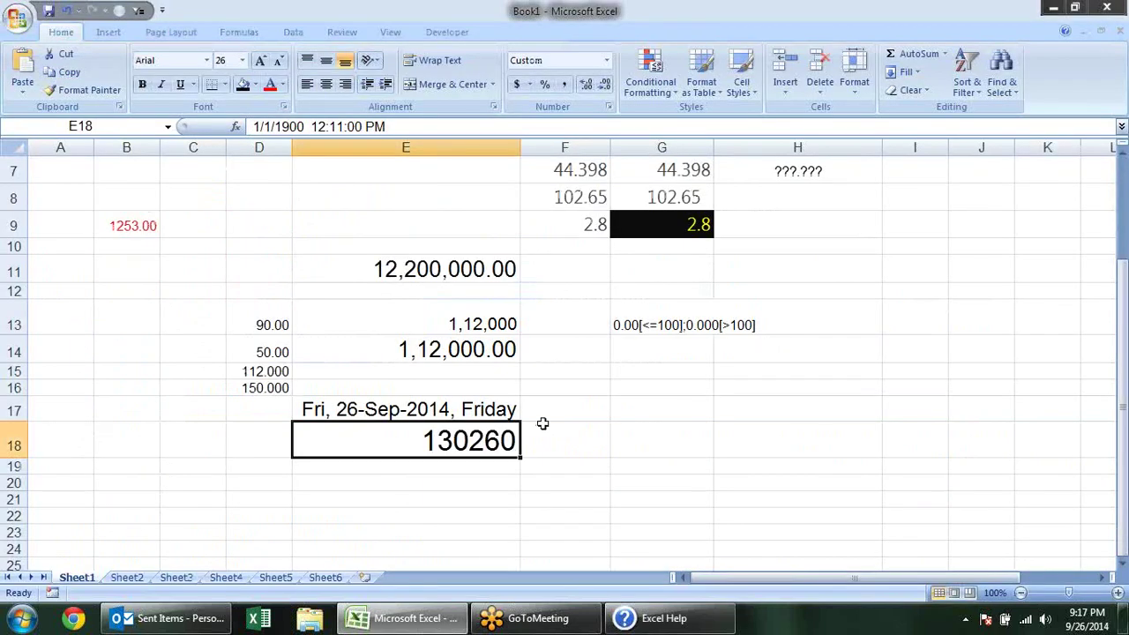
Step: Apply All Borders to cells G15:G21
click(662, 389)
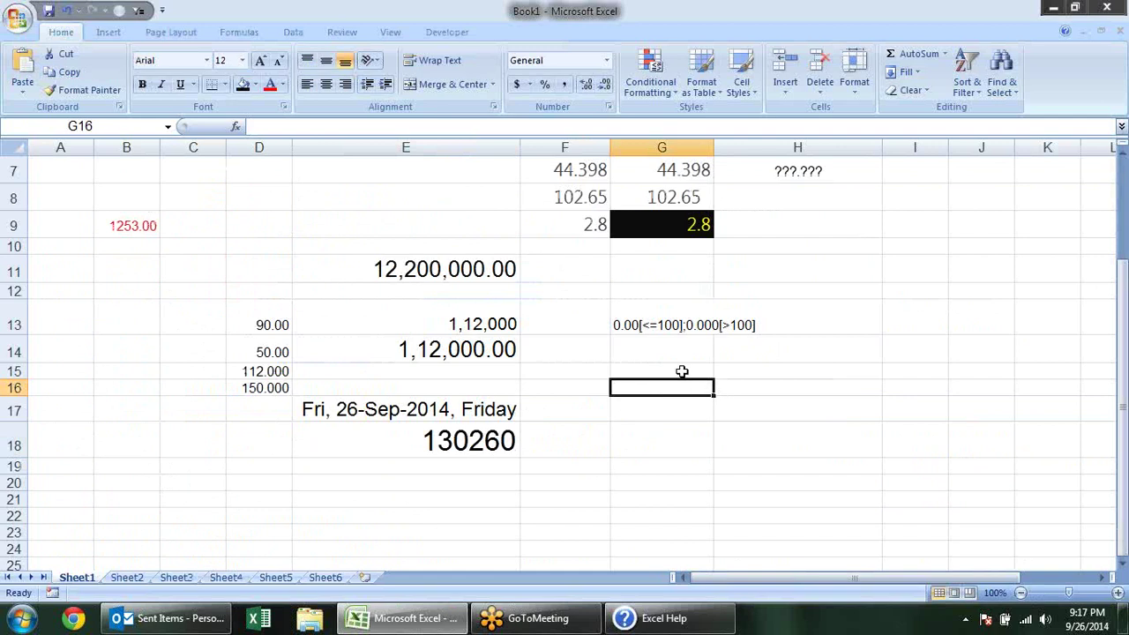
drag(682, 372, 685, 496)
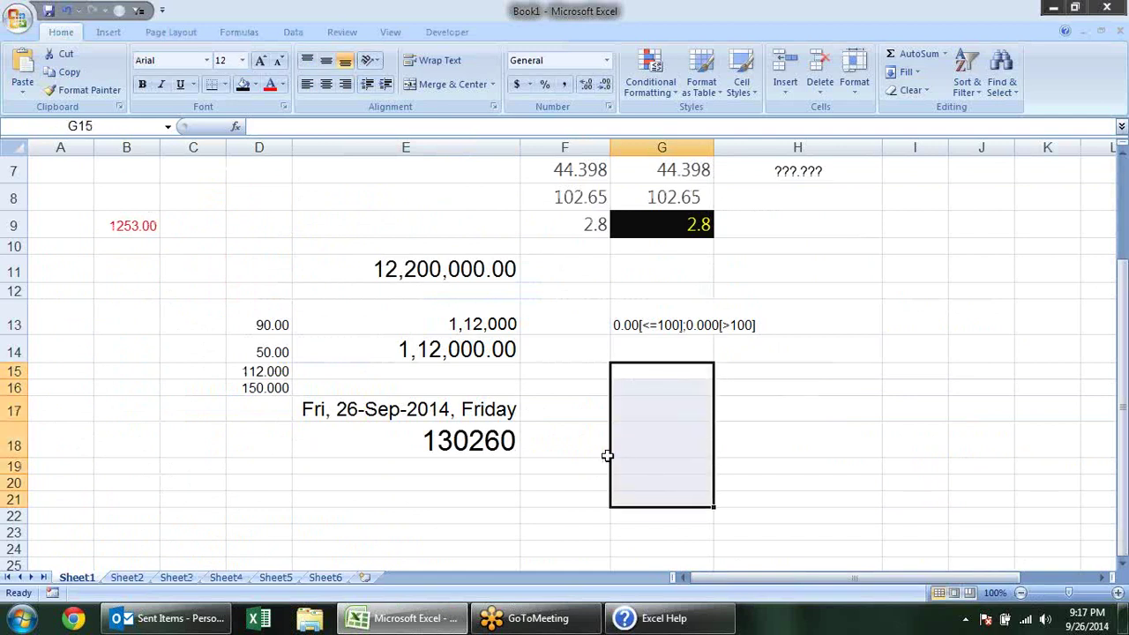
key(alt+h)
key(b)
key(a)
Step: Enter M/S Omaxe Limited in H15 and the format code "M/S "@ in H16
click(782, 372)
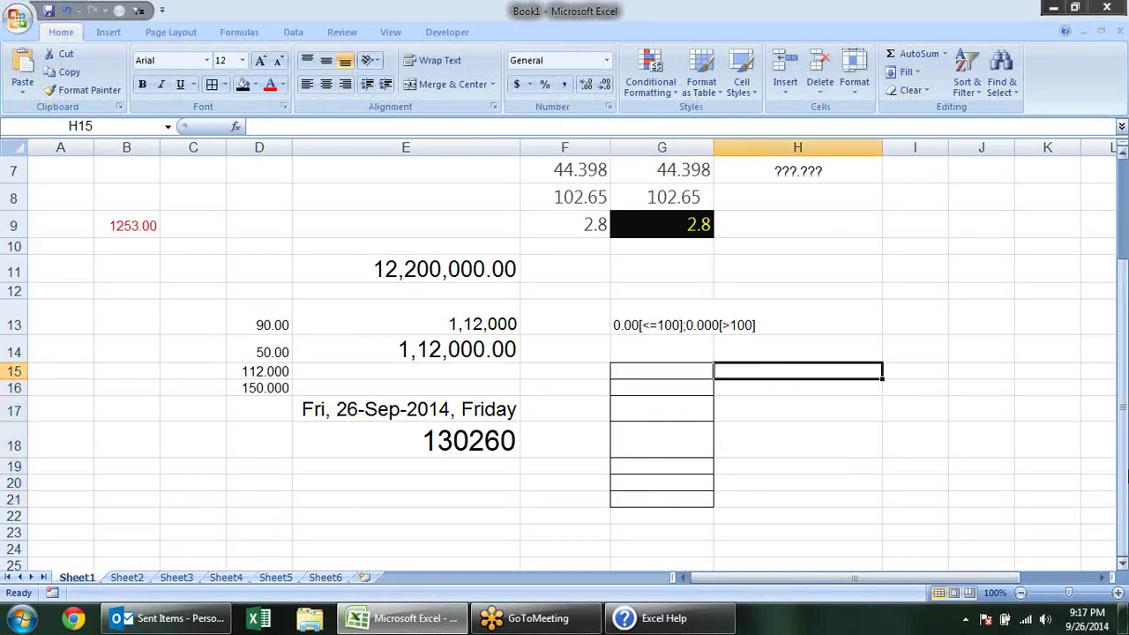
text(M/S )
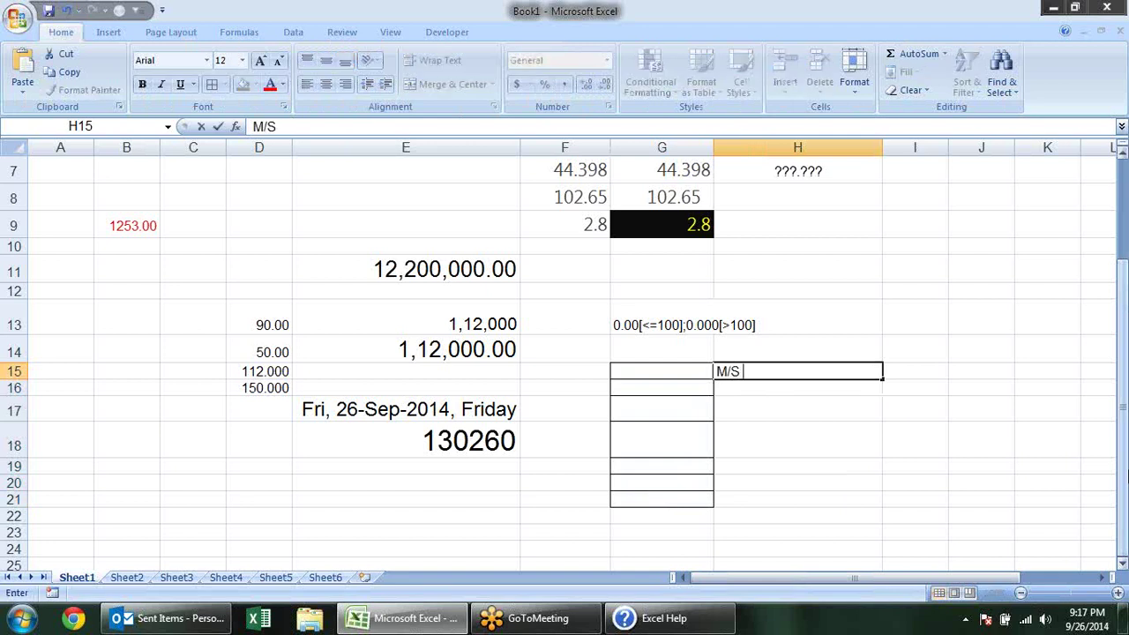
text(Omaxe )
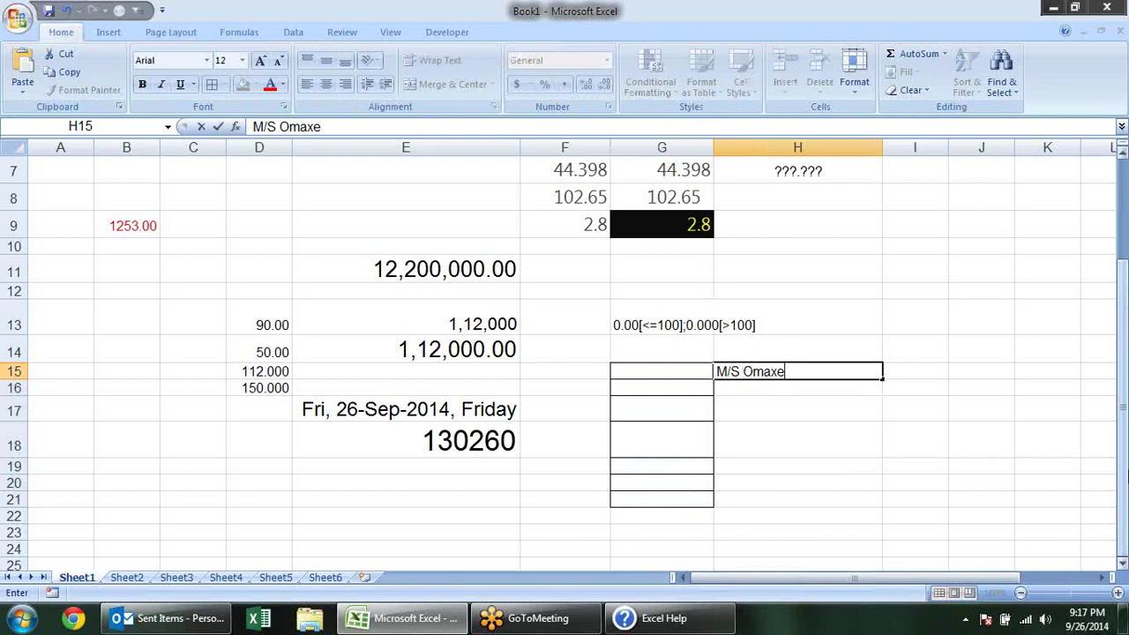
text(Limited)
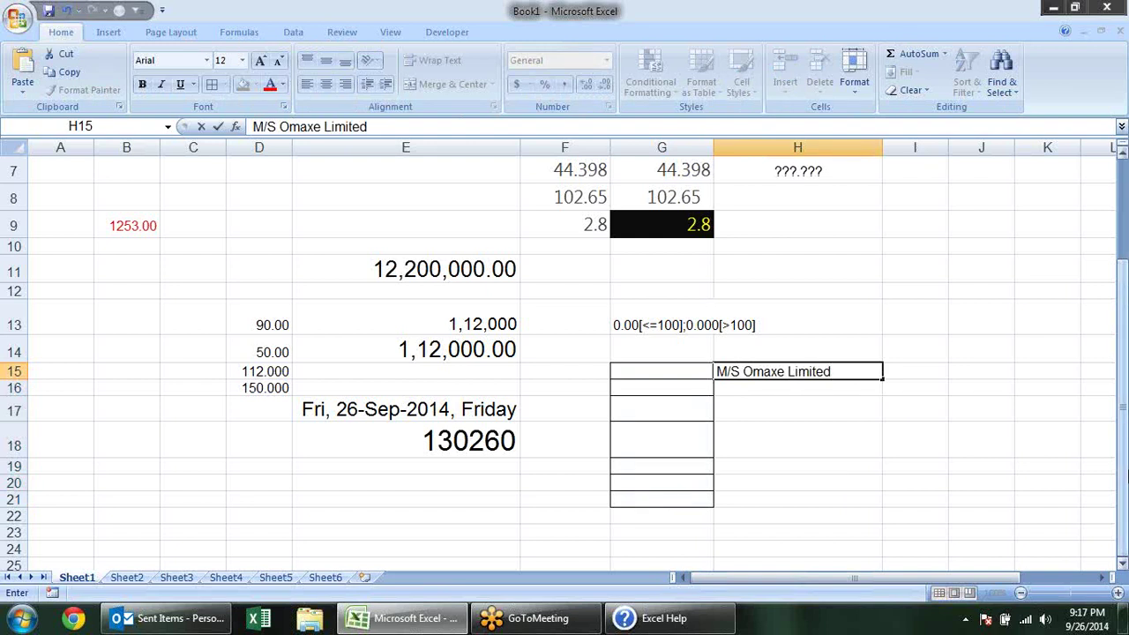
key(Return)
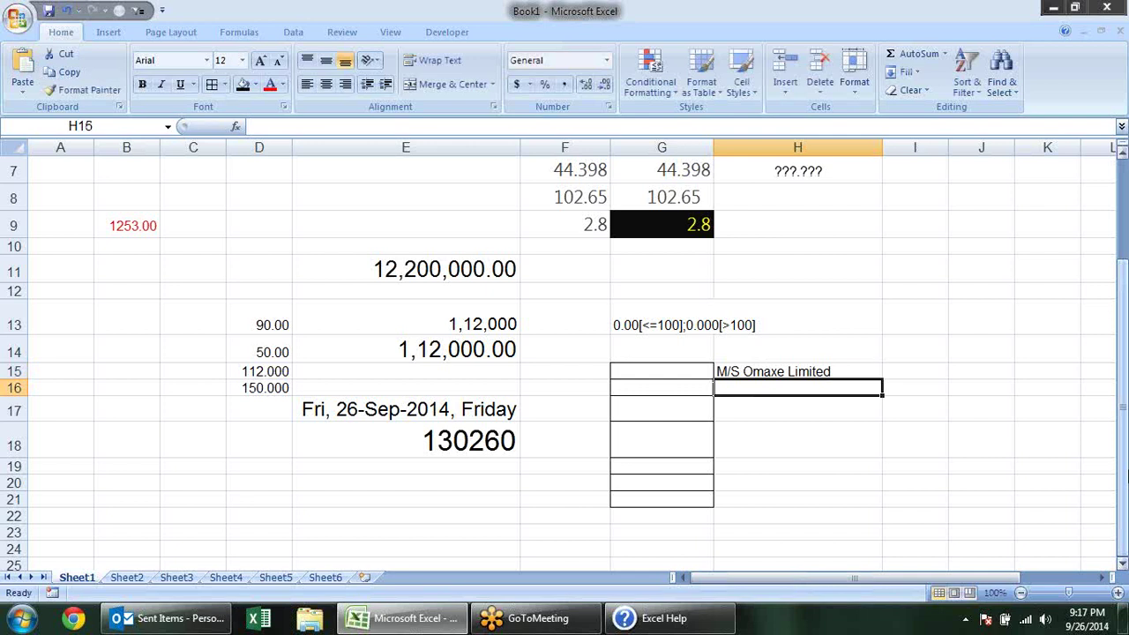
text("M)
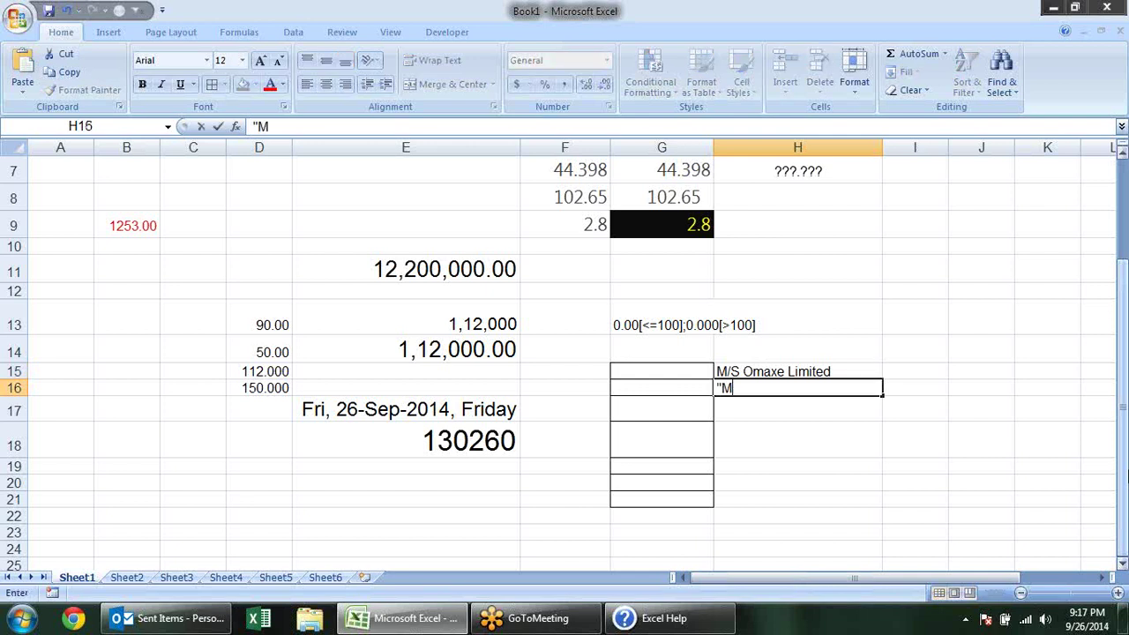
text(/S)
text(")
click(745, 388)
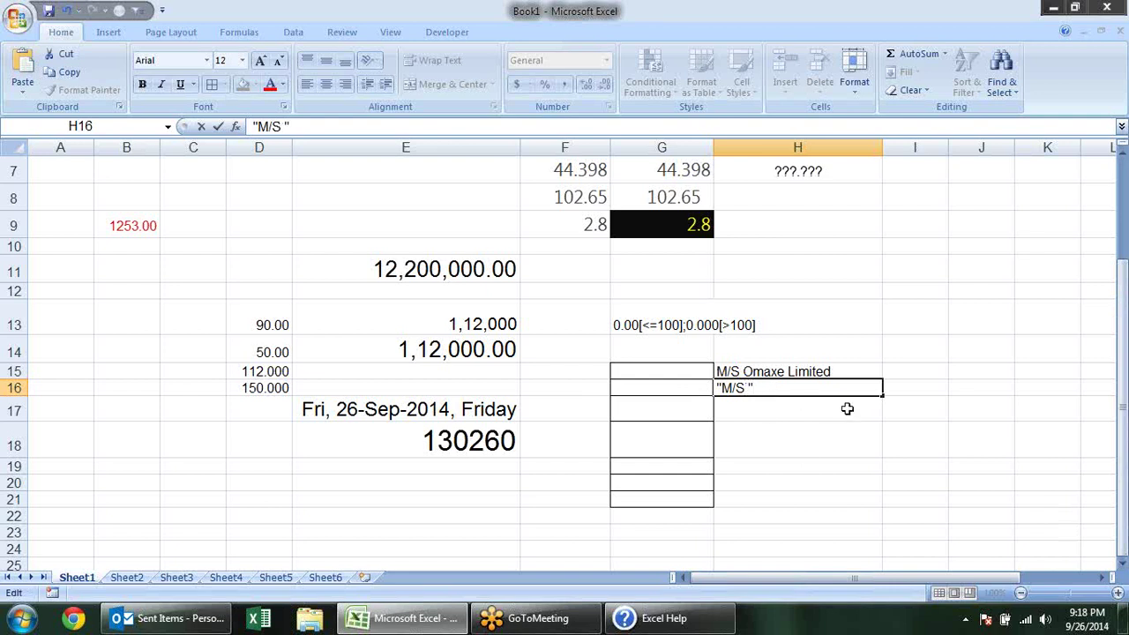
text(@)
key(Return)
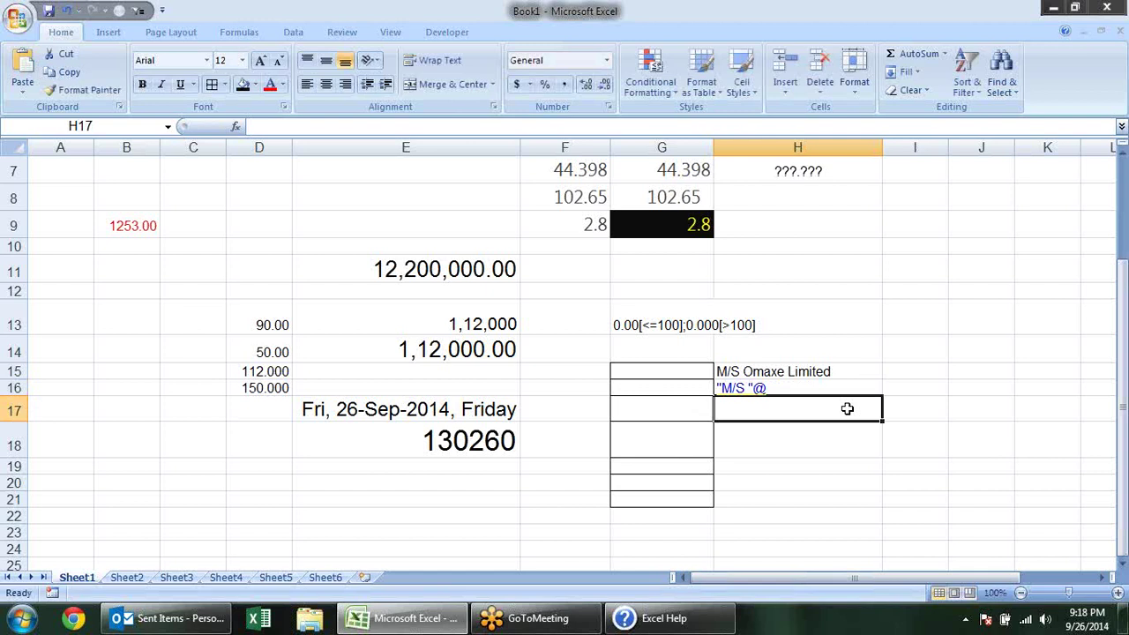
Step: Open the Custom number format category for G15:G21
click(816, 389)
double_click(810, 388)
mouse_move(801, 388)
mouse_down()
mouse_move(639, 388)
mouse_move(662, 436)
mouse_move(661, 496)
mouse_up()
key(ctrl+1)
click(627, 361)
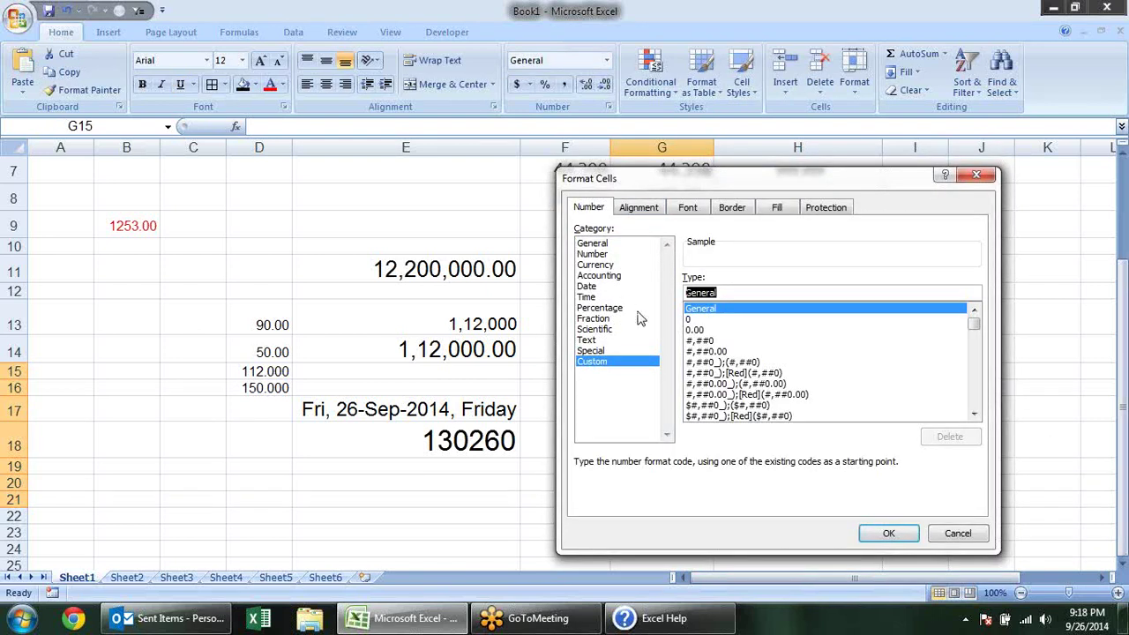
Step: Apply the "M/S "@ custom format to G15:G21 and enter omaxe limited in G15
text("M/S "@)
click(913, 533)
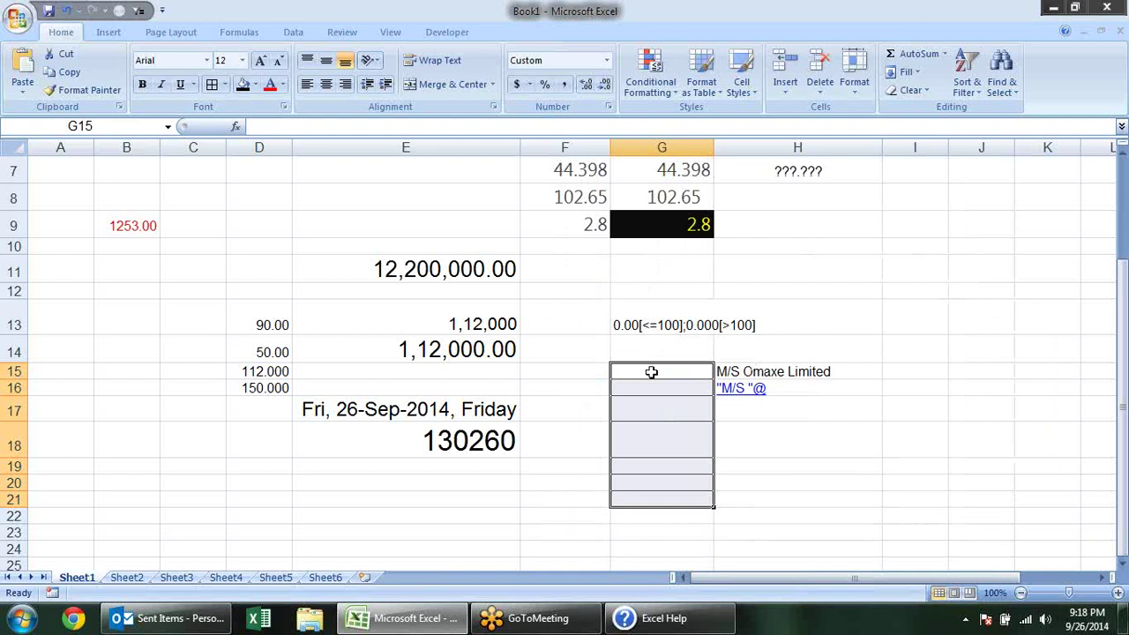
click(637, 371)
text(omaxe limited)
key(Return)
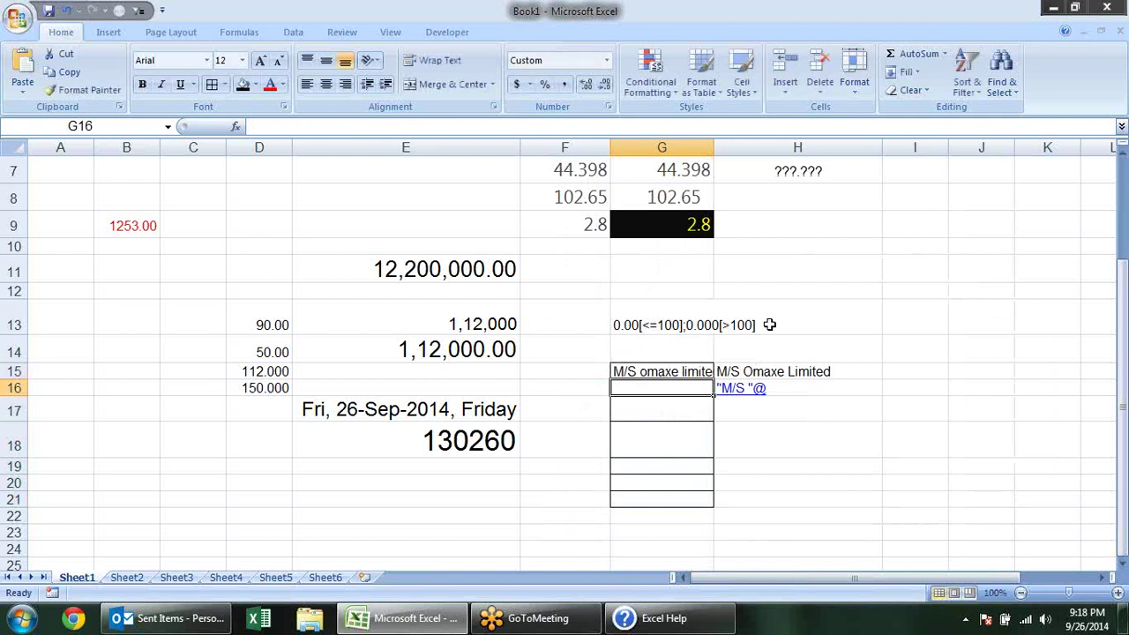
Step: Autofit column G and enter den inida and hcl in G16 and G17
double_click(710, 141)
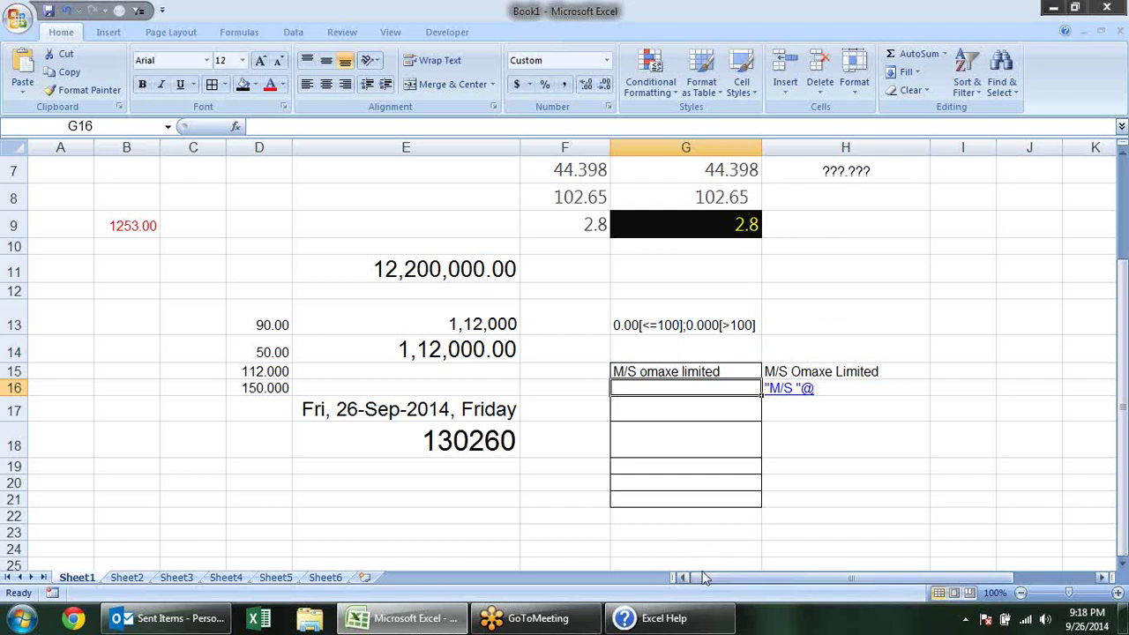
text(den inida)
key(Return)
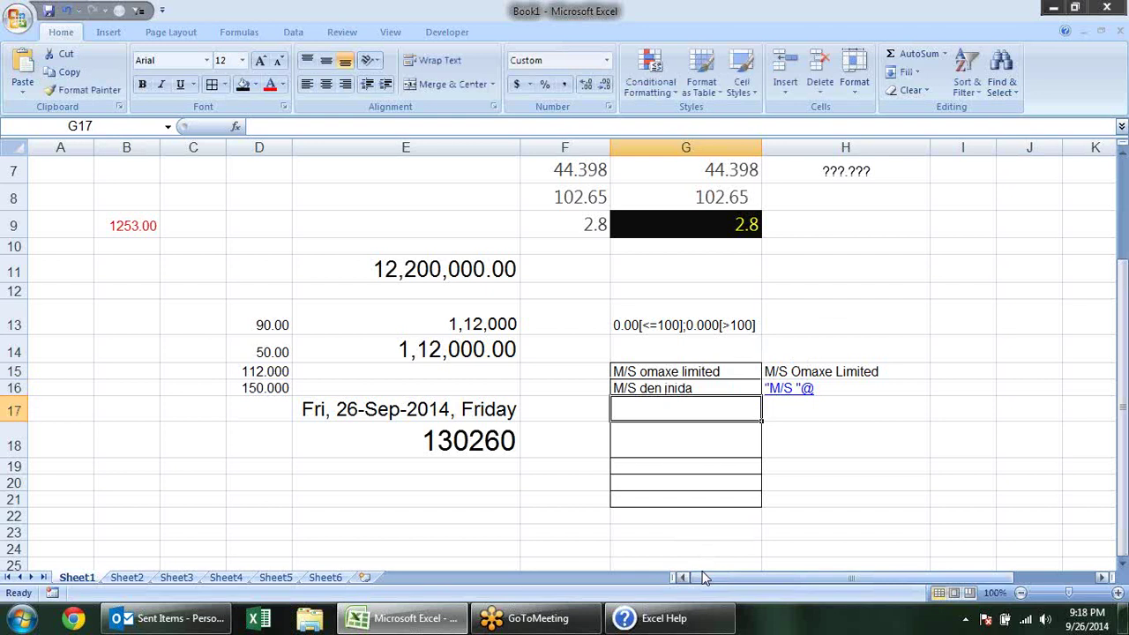
text(nd)
key(Return)
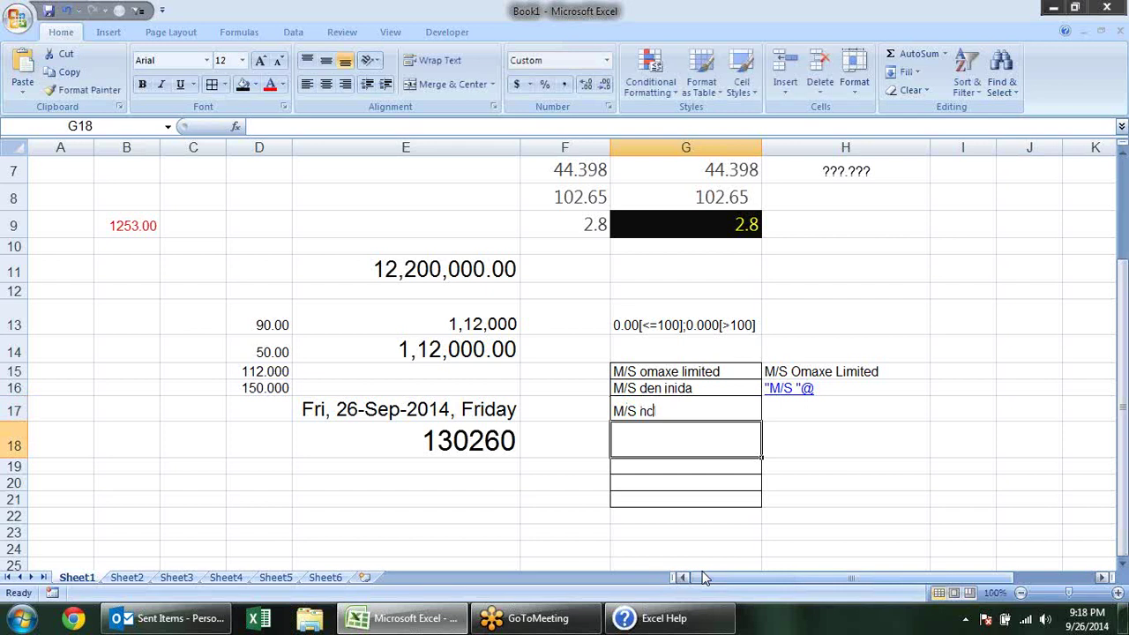
Step: Enter Name in E7 followed by a typed line of underscores
text(l)
scroll(120, 284, up, 2)
scroll(172, 303, down, 1)
scroll(221, 291, up, 1)
click(368, 272)
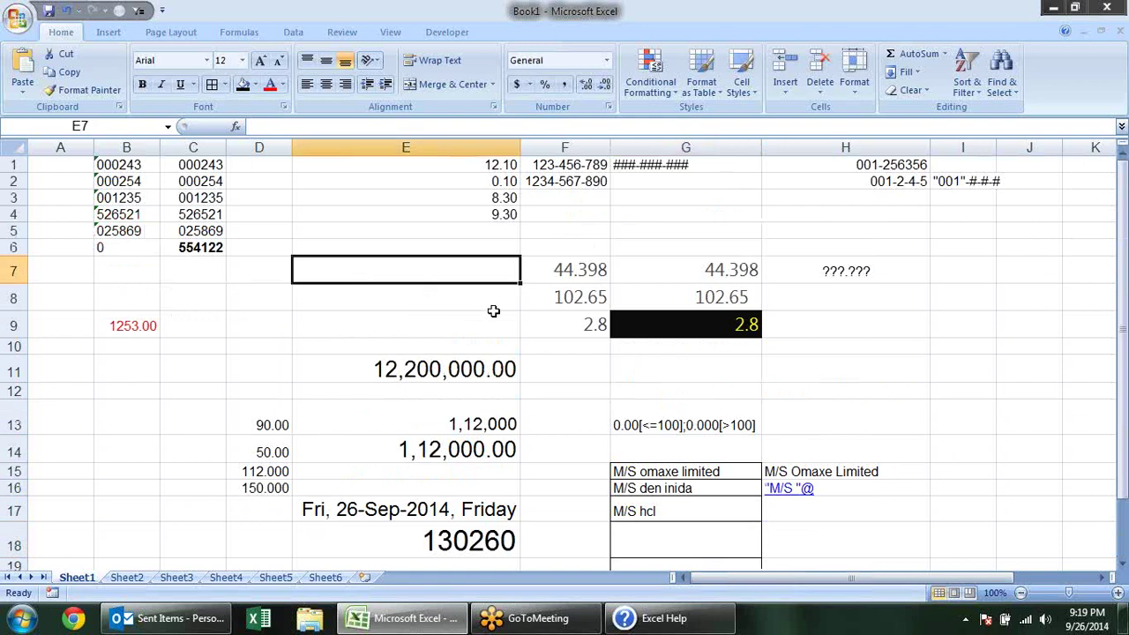
text(Name)
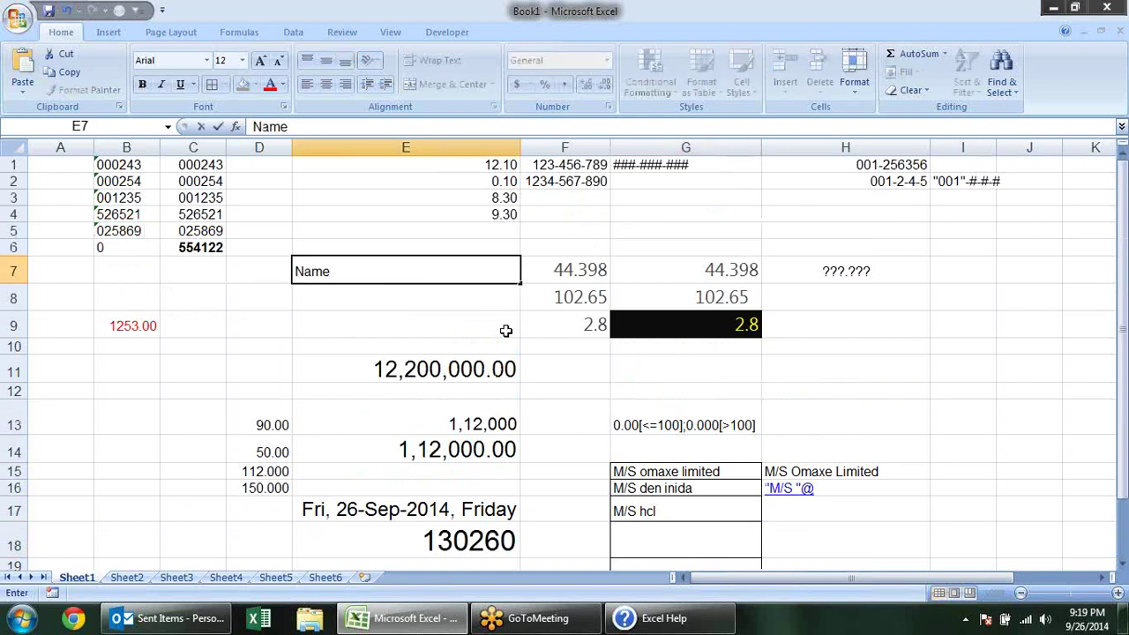
key(Return)
key(Up)
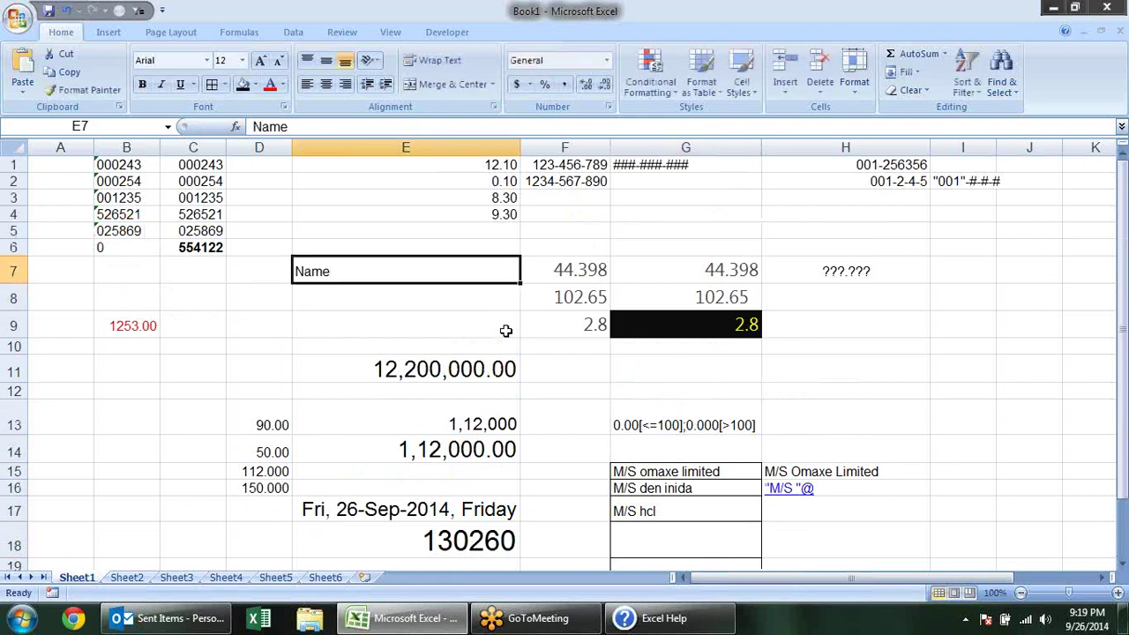
key(F2)
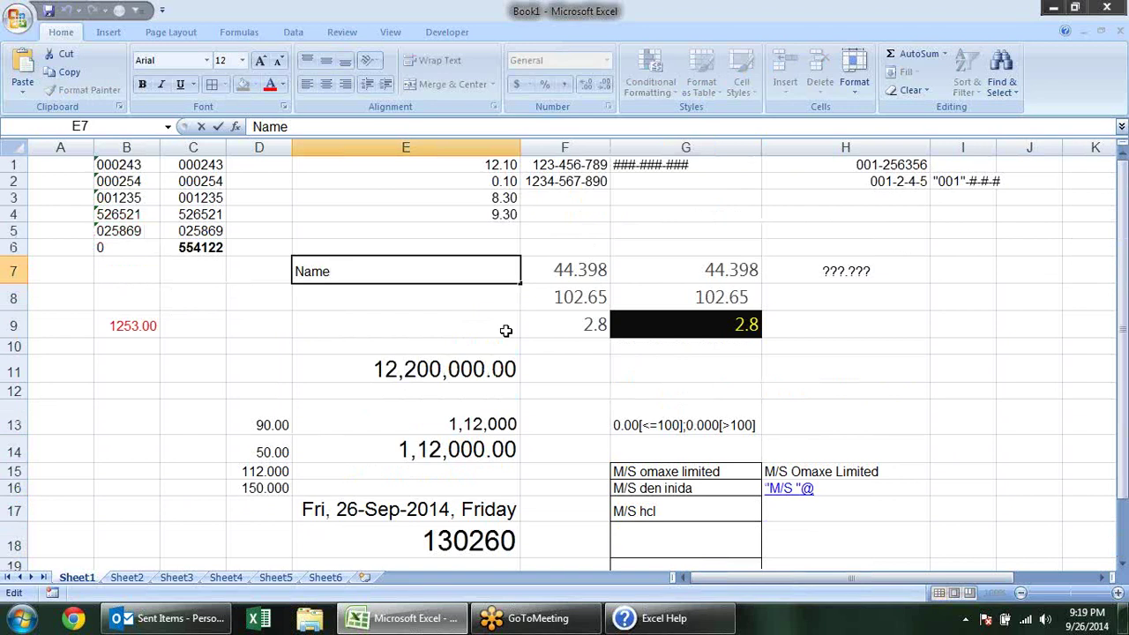
text(__________)
text(__________)
click(505, 330)
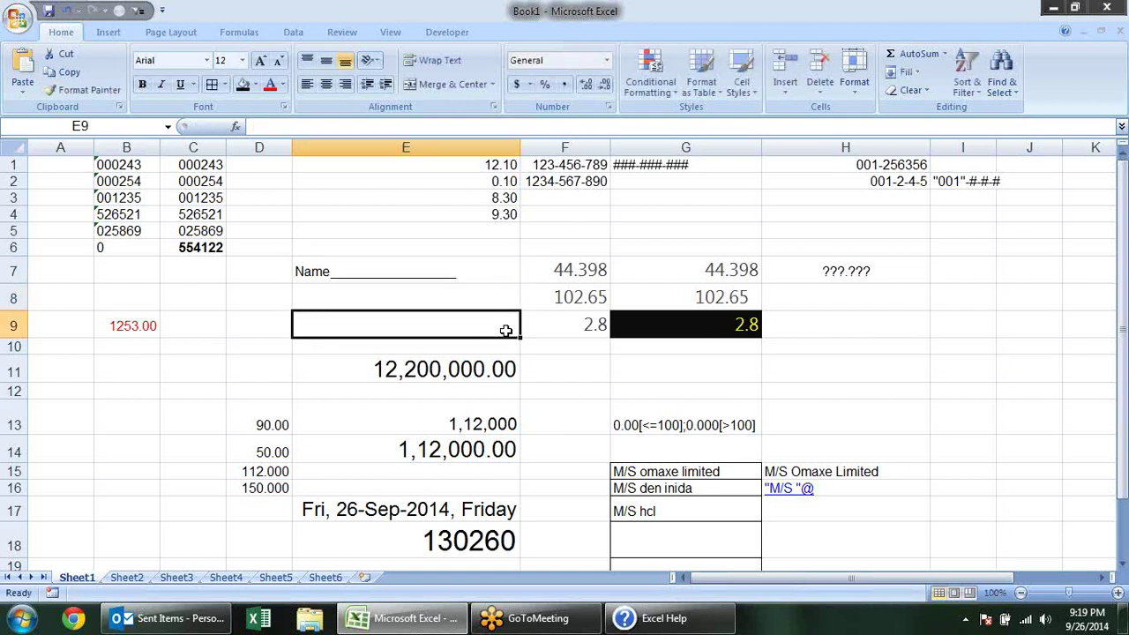
Step: Widen column E and delete the typed underscores from E7, leaving just Name
mouse_move(520, 150)
mouse_down()
mouse_move(590, 153)
mouse_move(430, 150)
mouse_up()
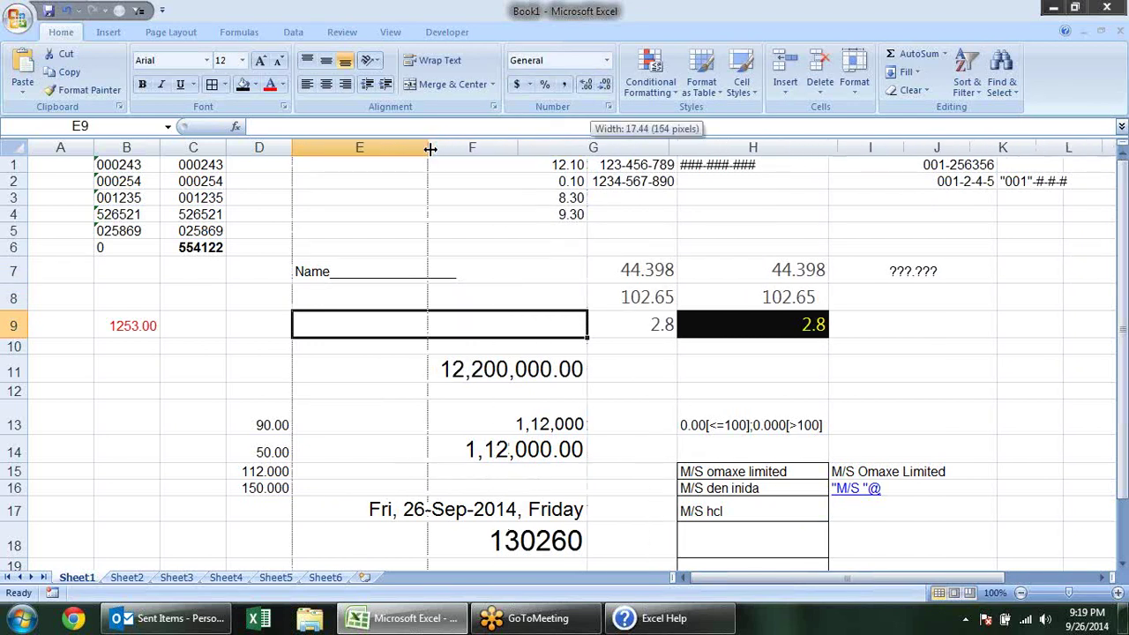
click(410, 259)
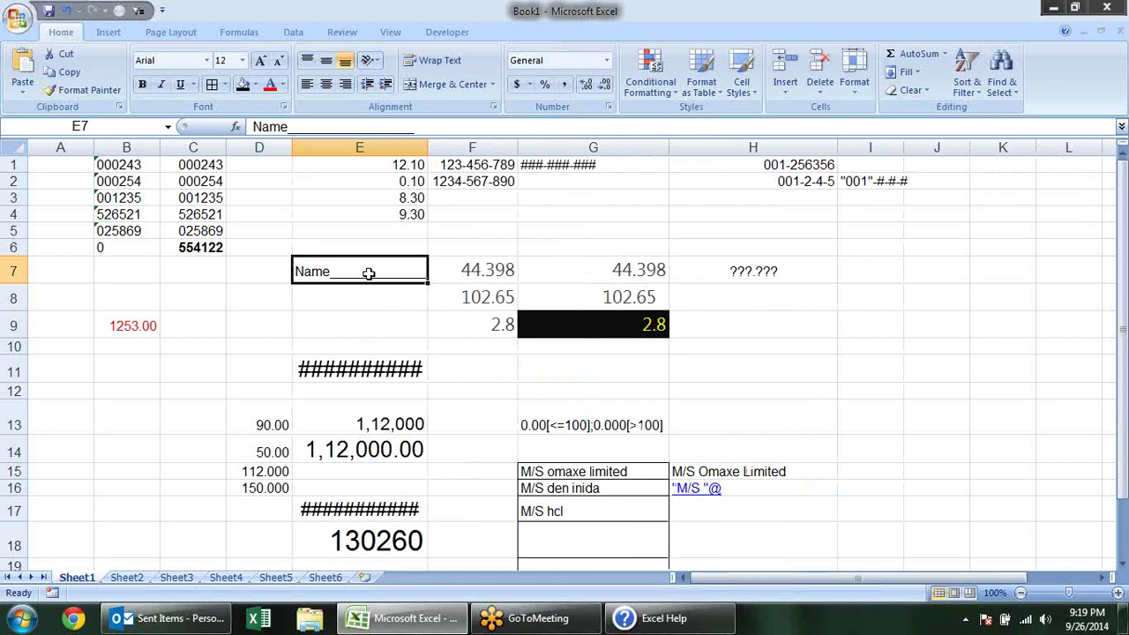
drag(428, 147, 472, 147)
double_click(446, 267)
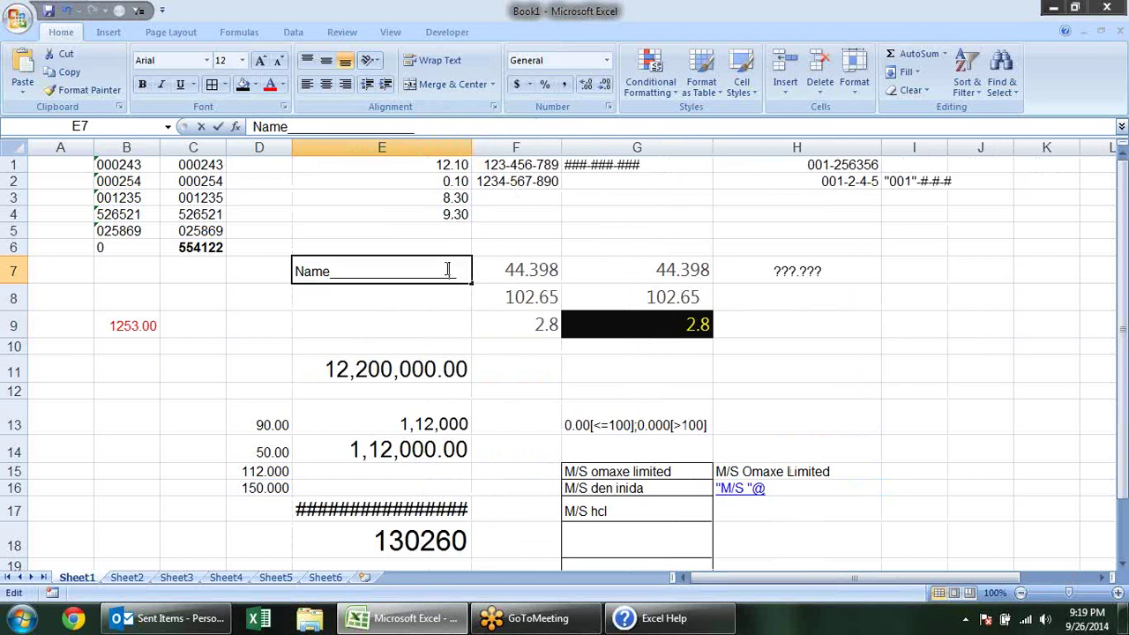
drag(465, 276, 349, 277)
click(342, 283)
click(331, 280)
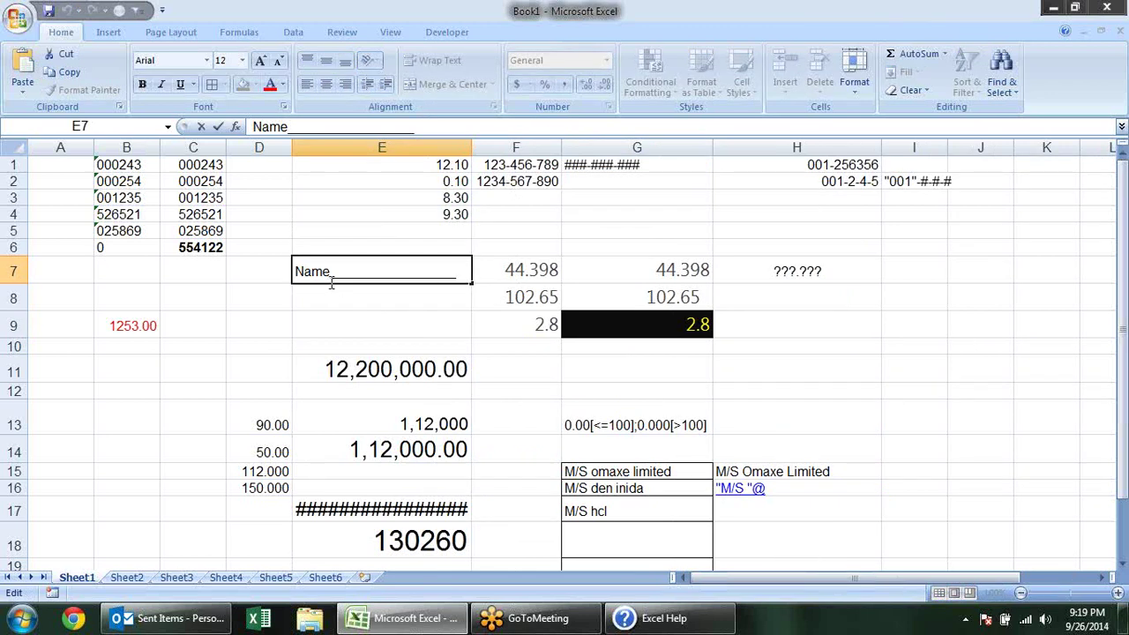
key(shift+End)
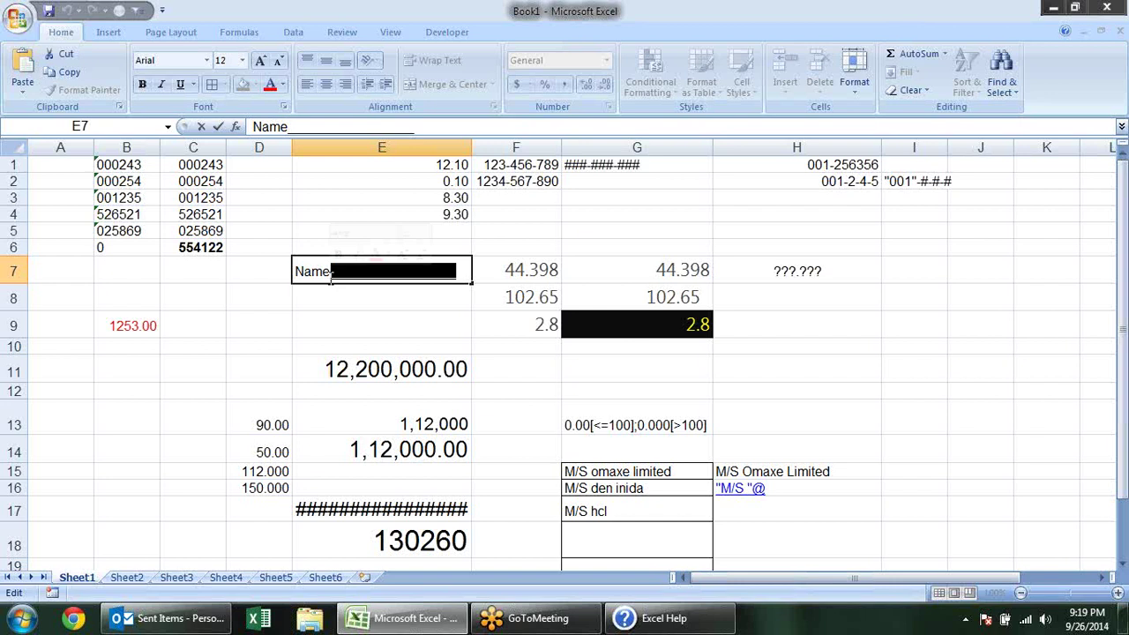
key(Delete)
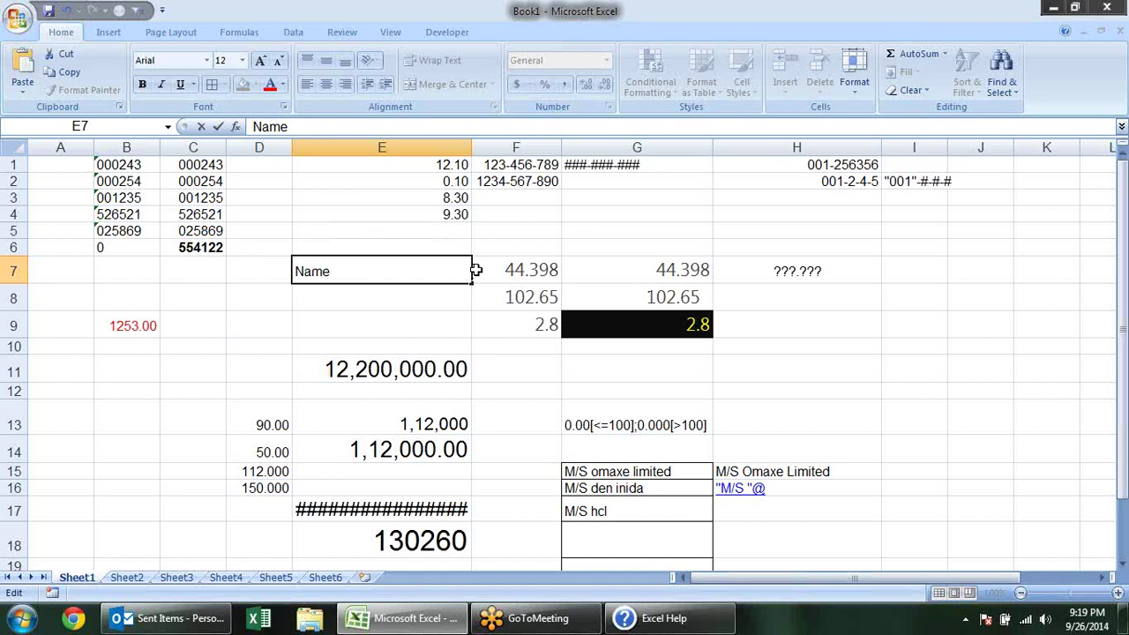
key(Return)
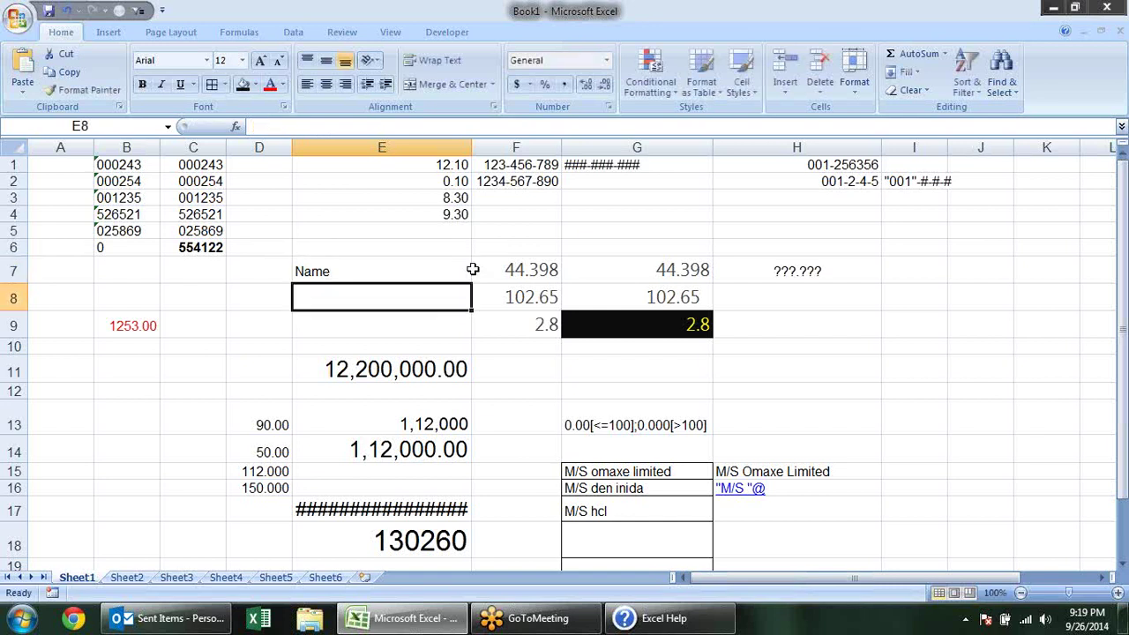
Step: Give E7 the custom format @*_ so underscores fill the cell after Name
key(Up)
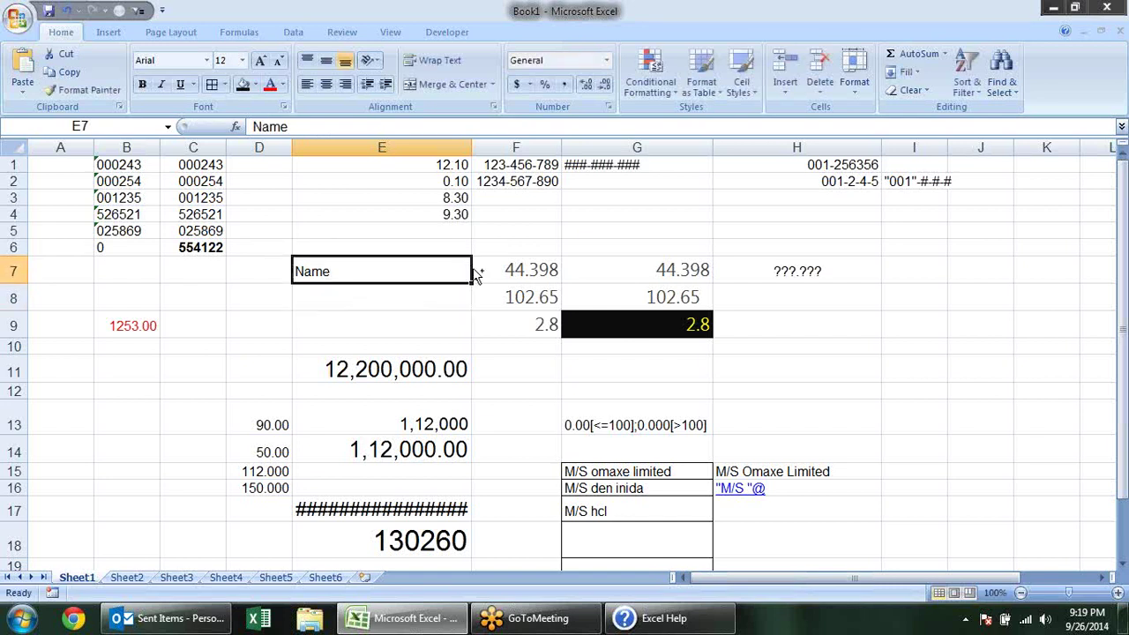
key(ctrl+1)
click(616, 361)
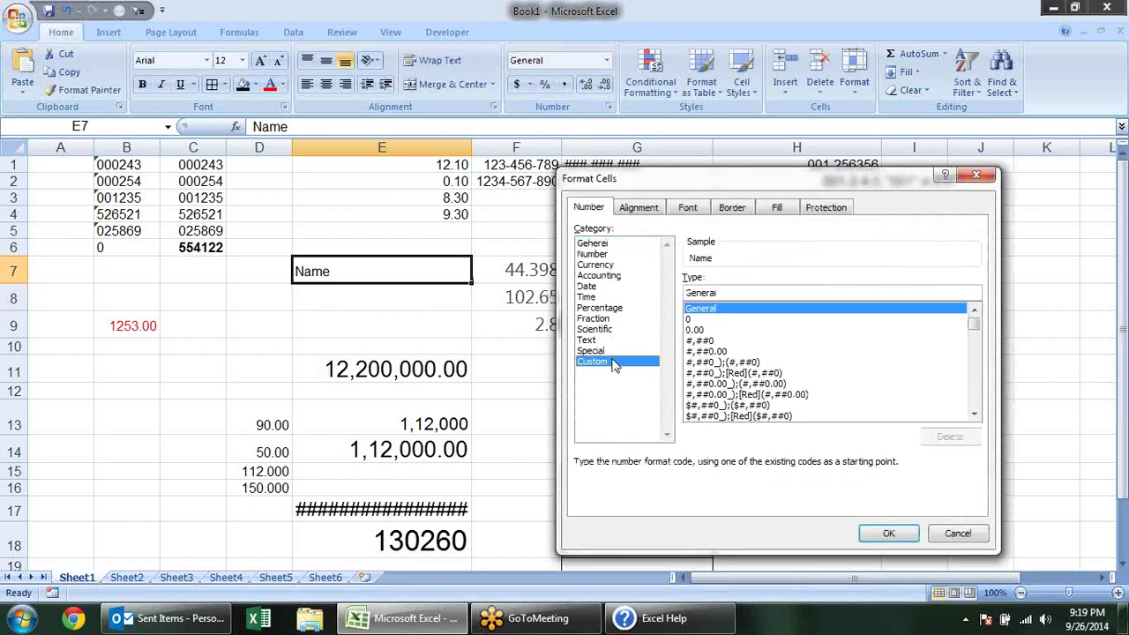
double_click(741, 293)
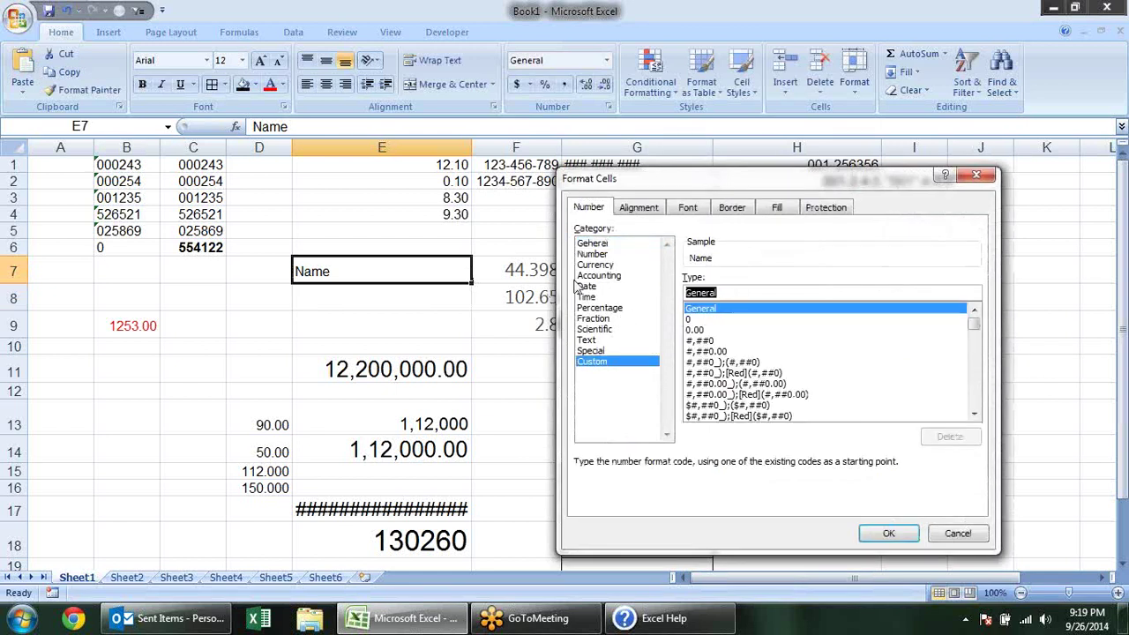
text(@)
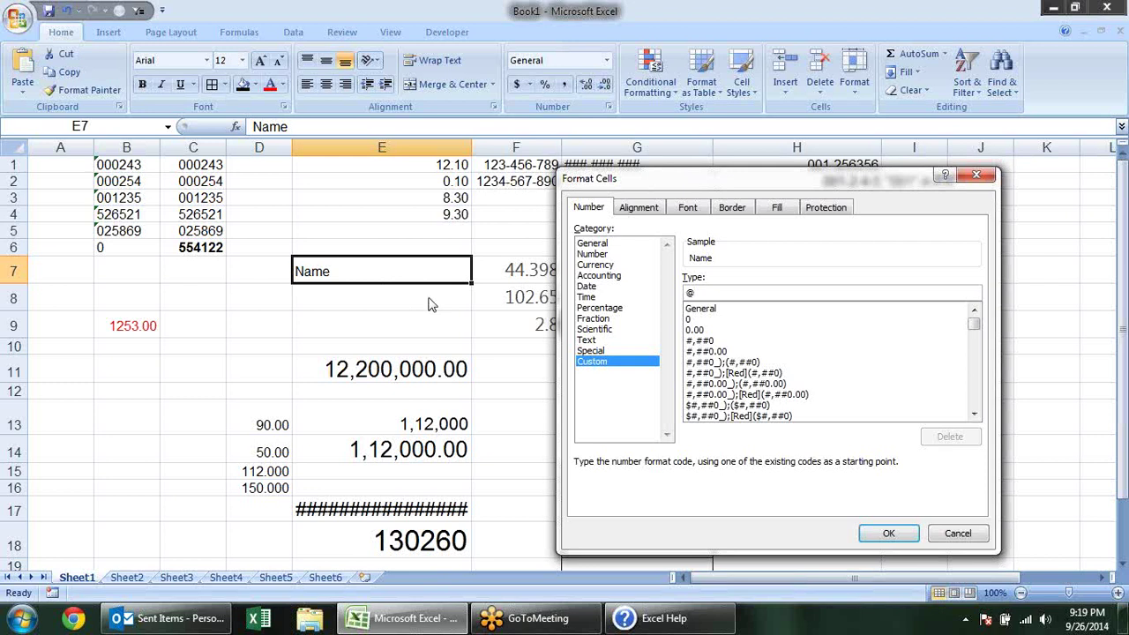
text(_)
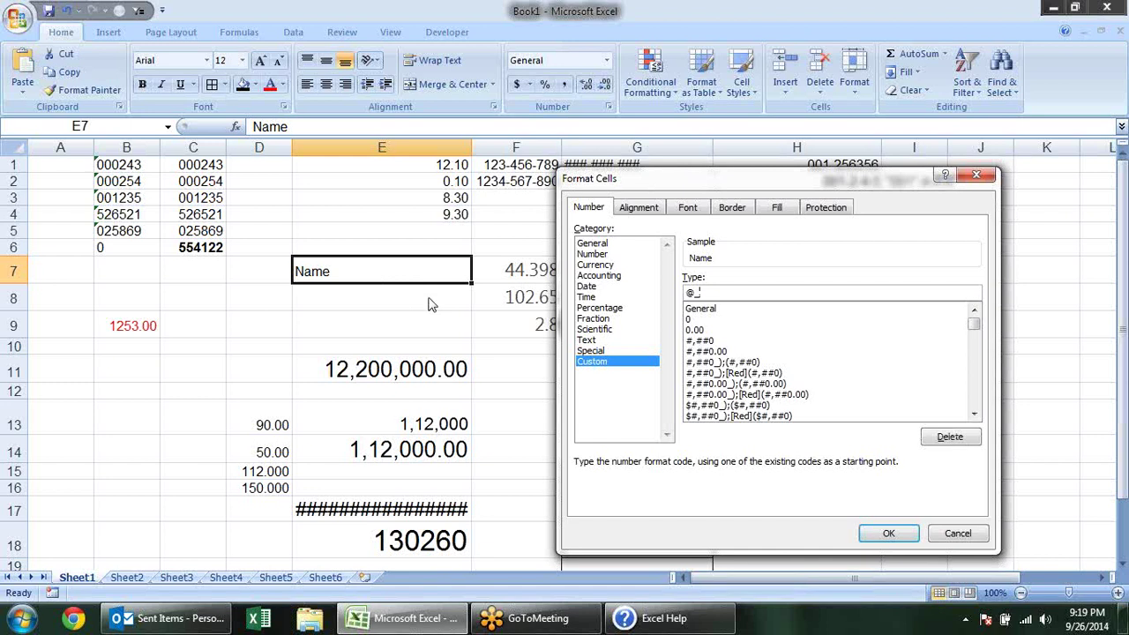
key(BackSpace)
text(*)
text(_)
click(889, 535)
Step: Resize column E so E7's Name underline stretches across the new width
click(477, 305)
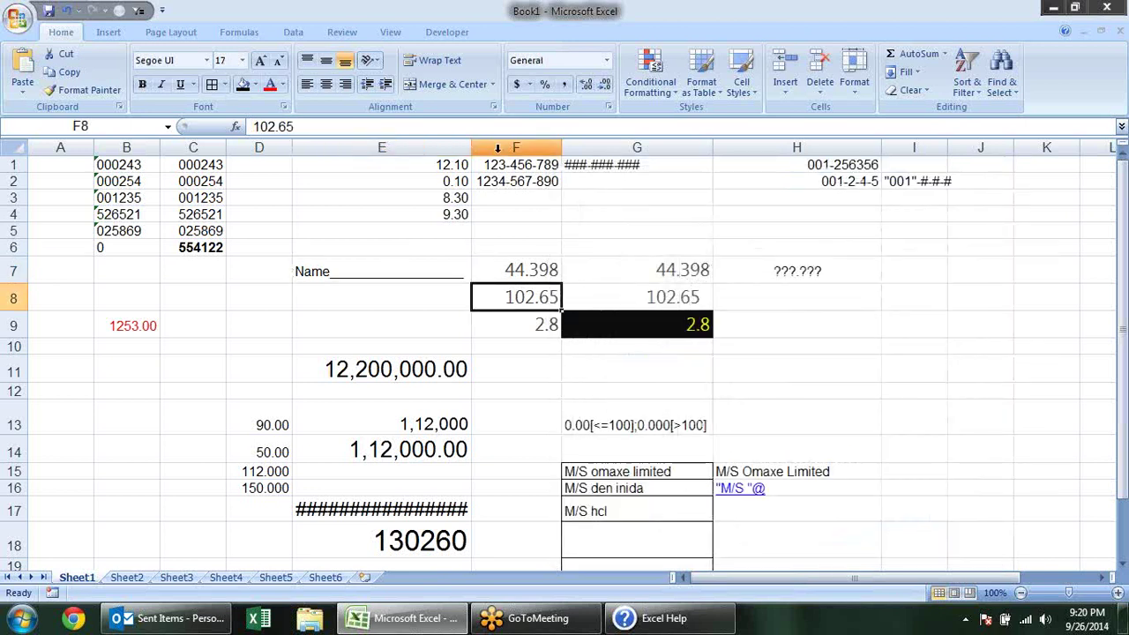
drag(471, 147, 681, 148)
click(658, 270)
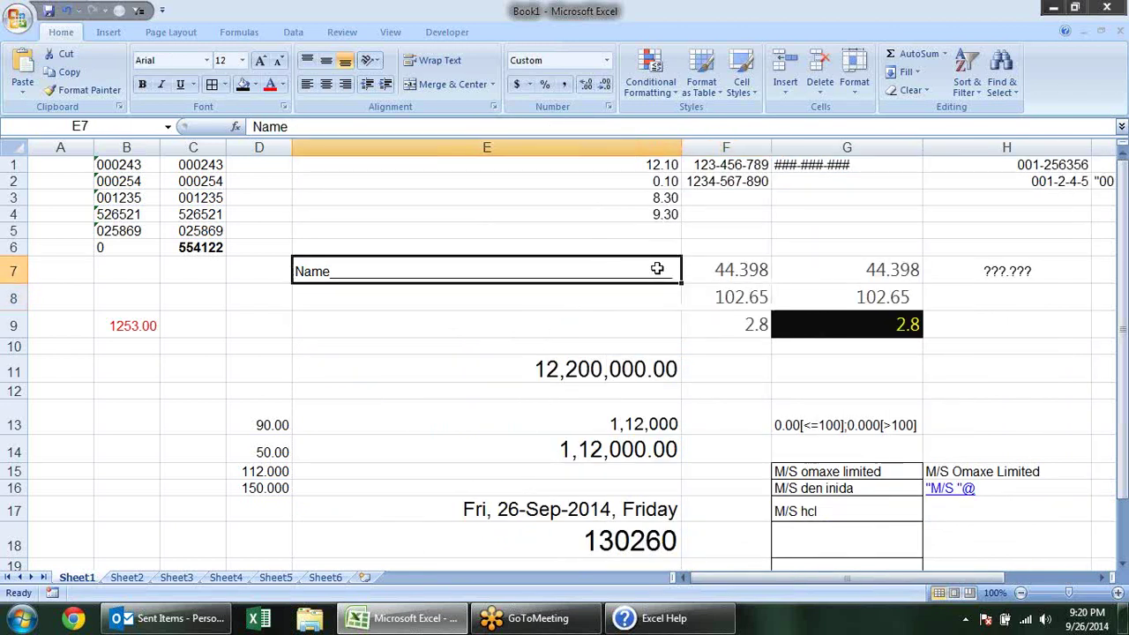
mouse_move(681, 147)
mouse_down()
mouse_move(713, 144)
mouse_move(358, 146)
mouse_move(512, 146)
mouse_up()
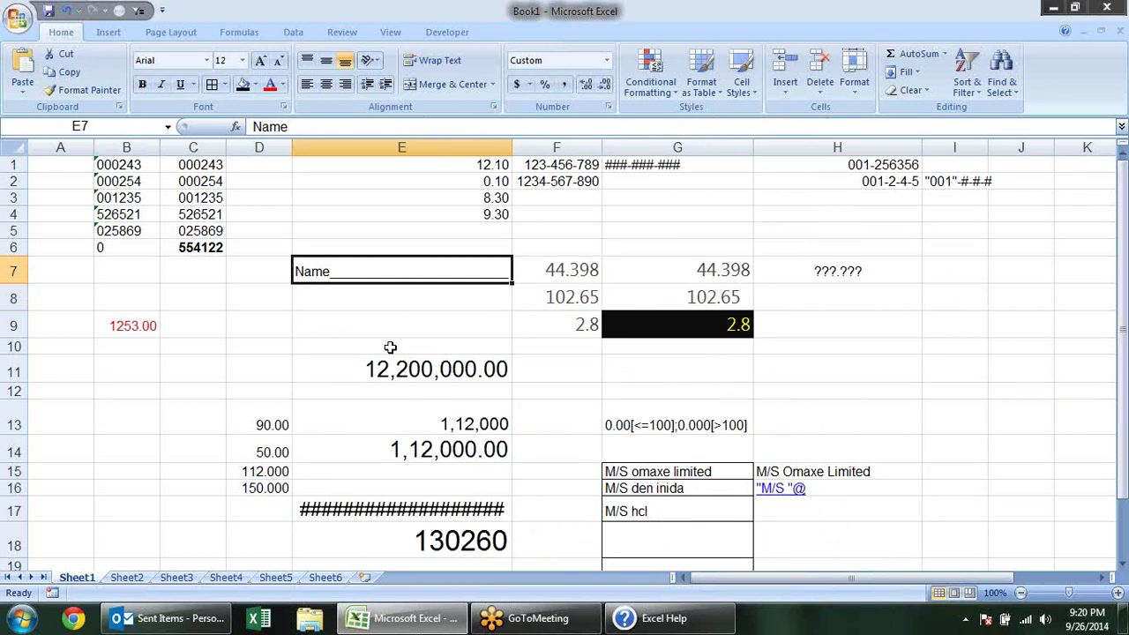
click(346, 291)
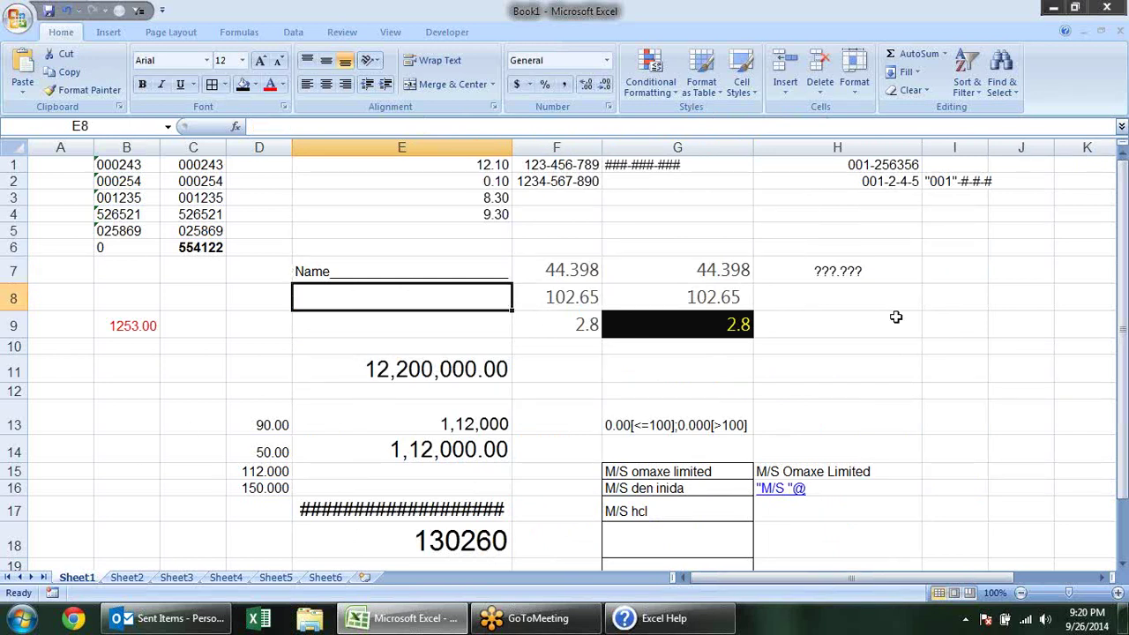
Step: On Sheet2, enter 10:20 in A1 and 09:30 in A2, then check both times
click(124, 580)
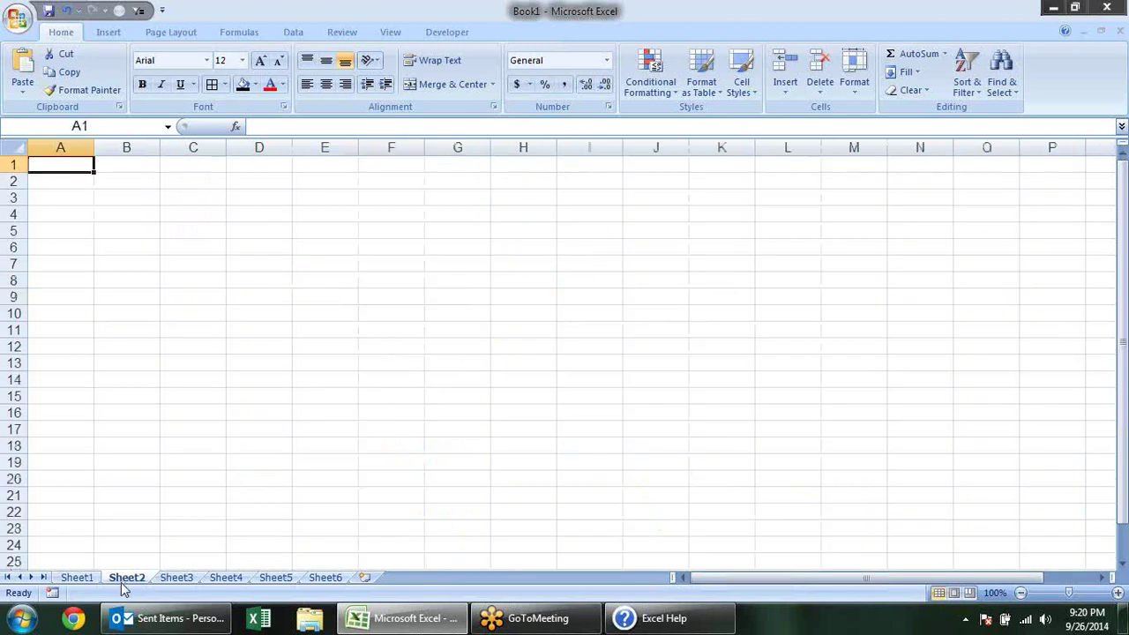
click(156, 178)
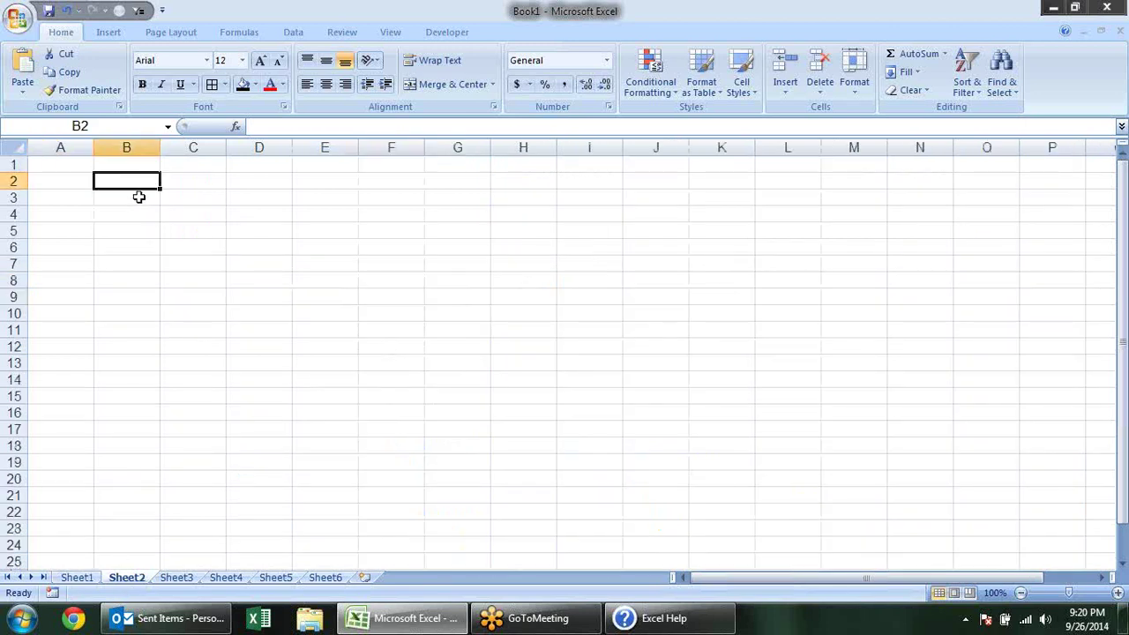
click(78, 165)
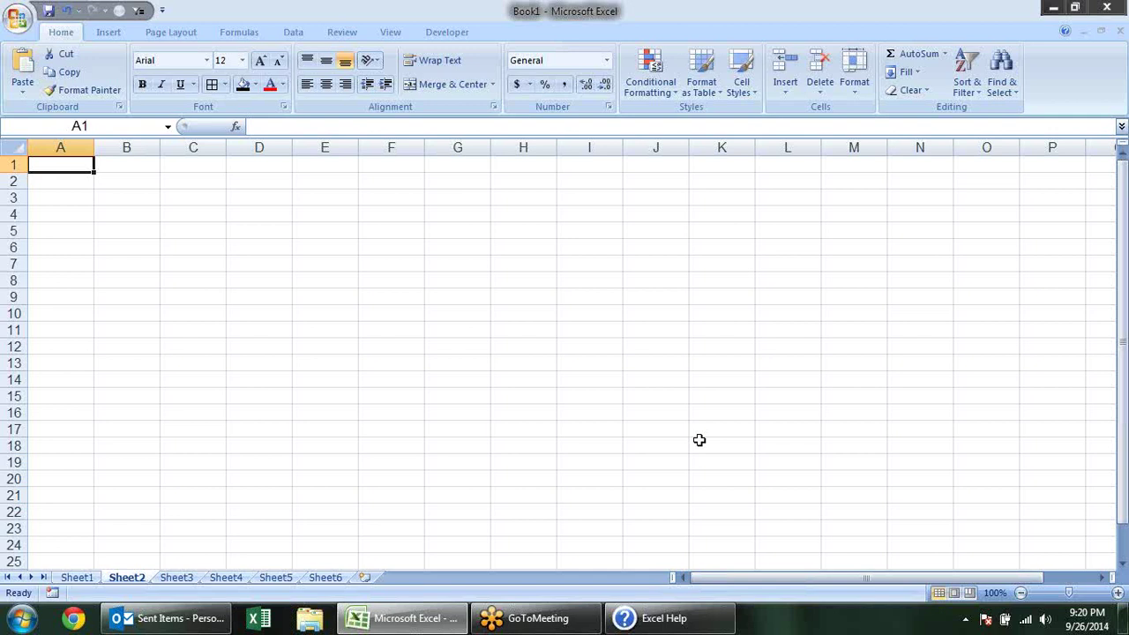
key(End)
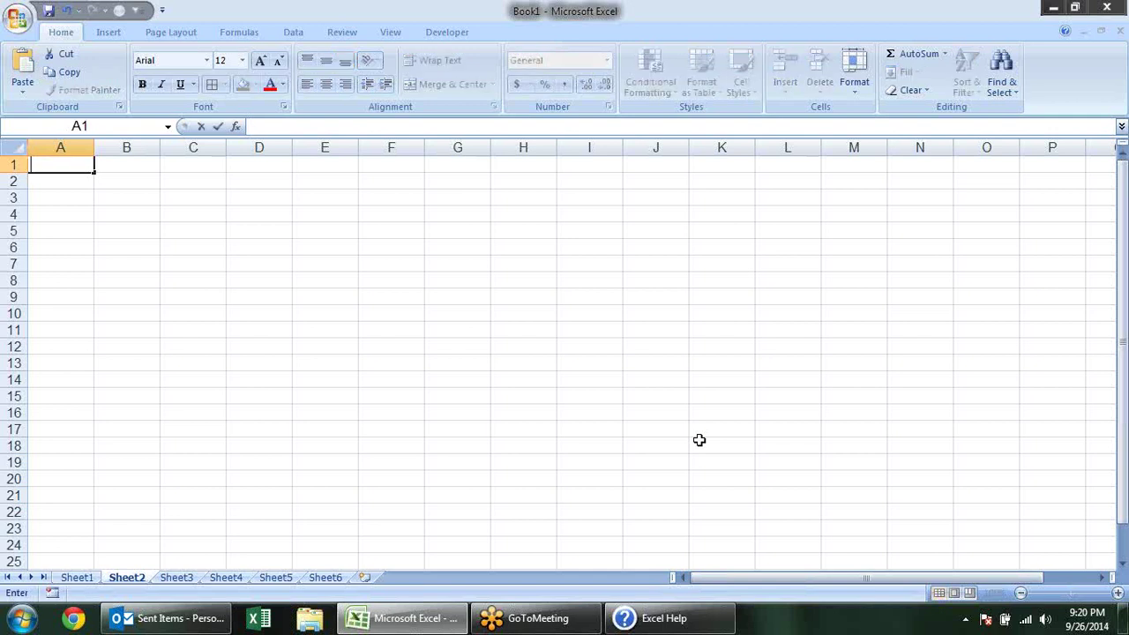
text(10)
text(:20)
key(Return)
text(09)
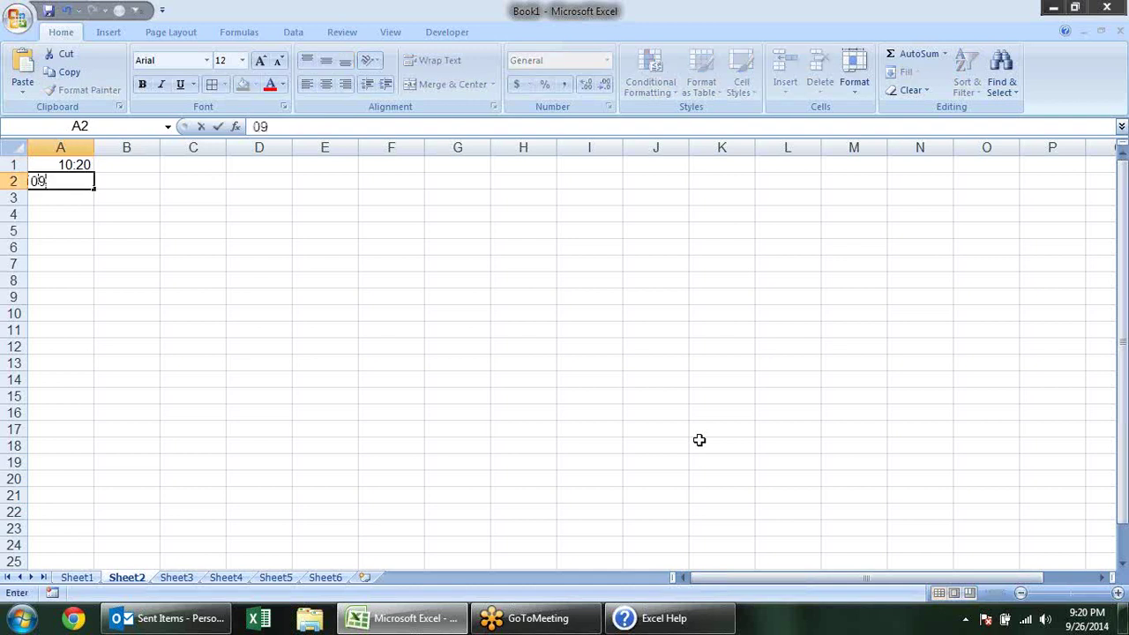
text(:30)
key(Return)
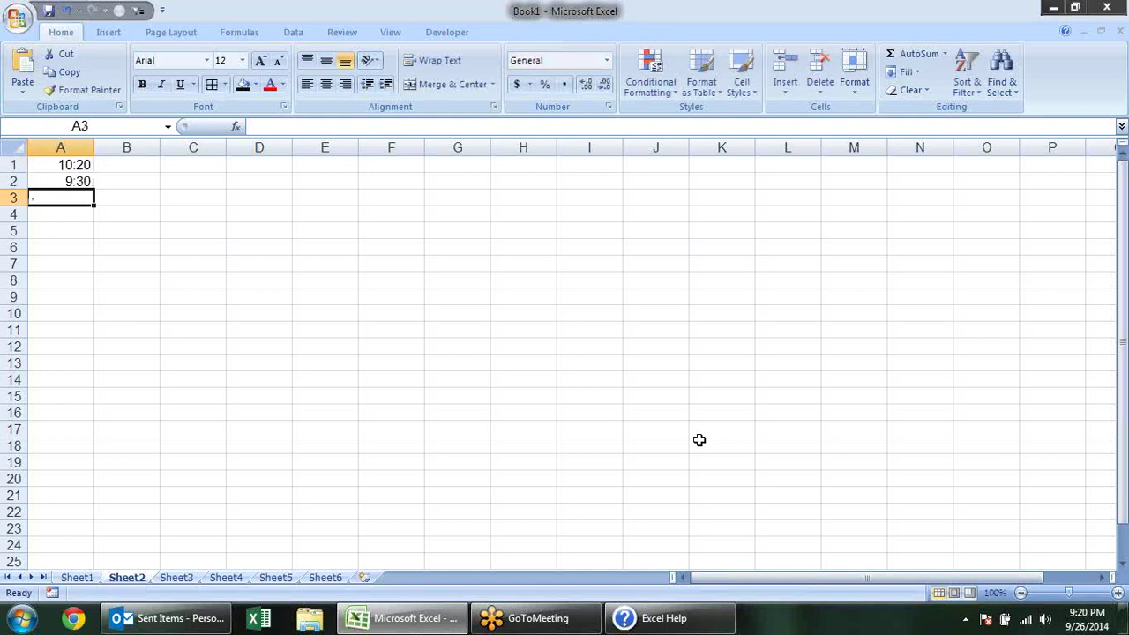
click(84, 165)
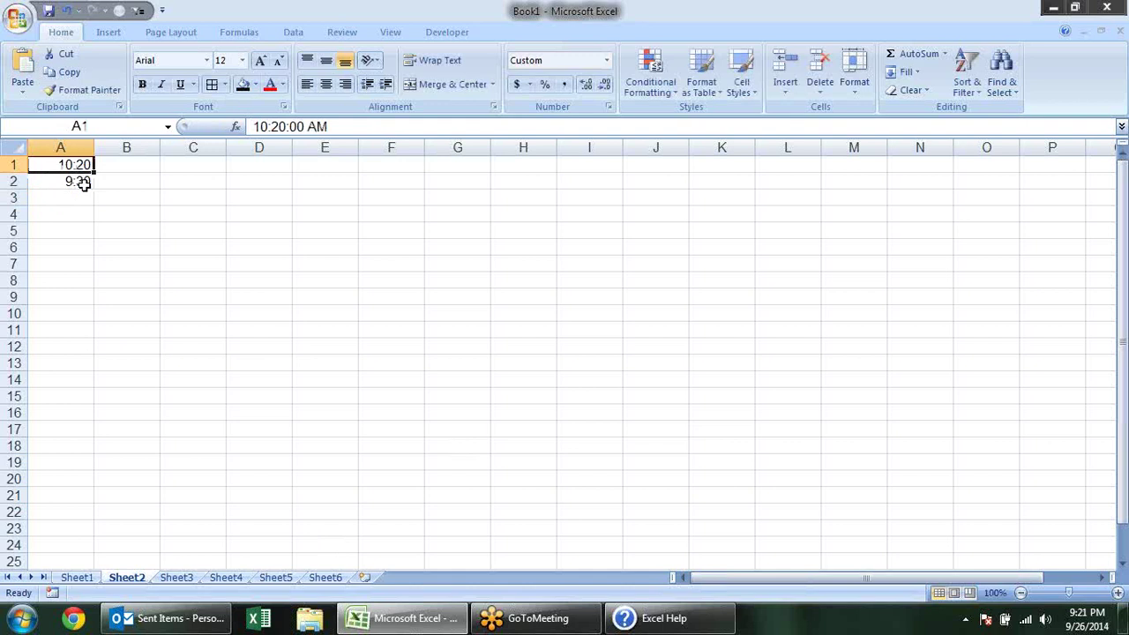
click(84, 183)
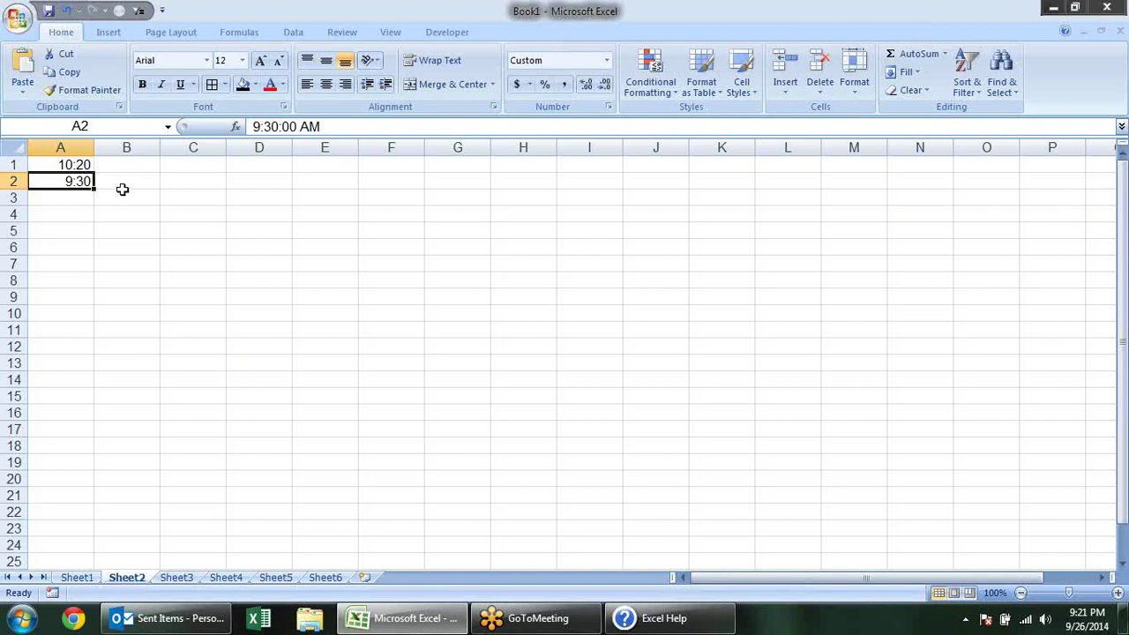
Step: Enter the format code text 00":" 00 in cell C2 as a label
click(178, 181)
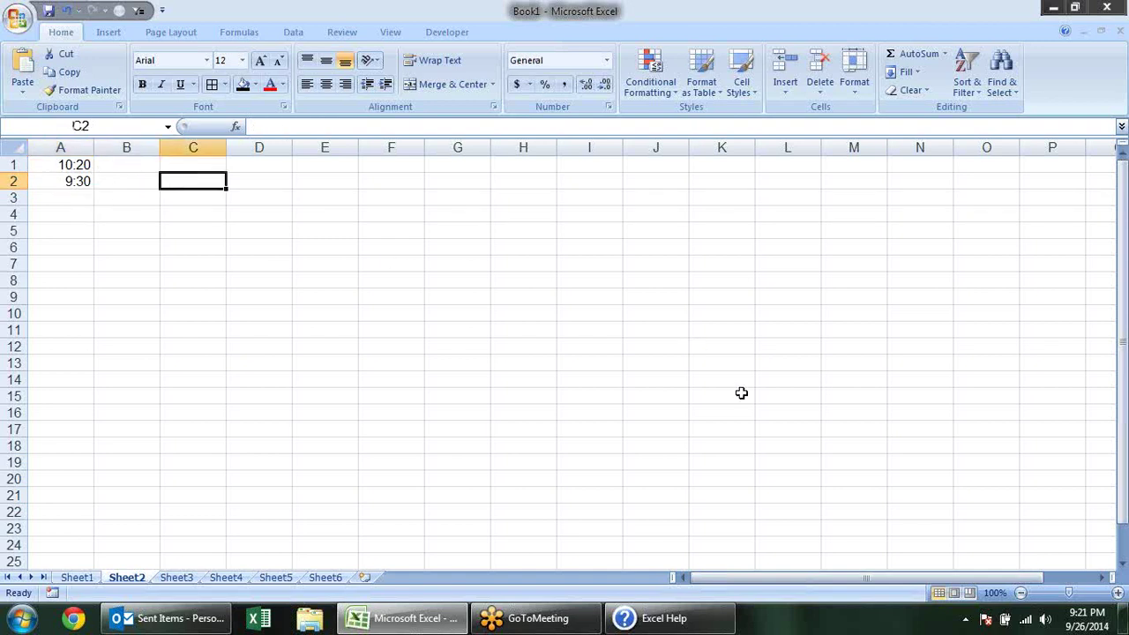
text(")
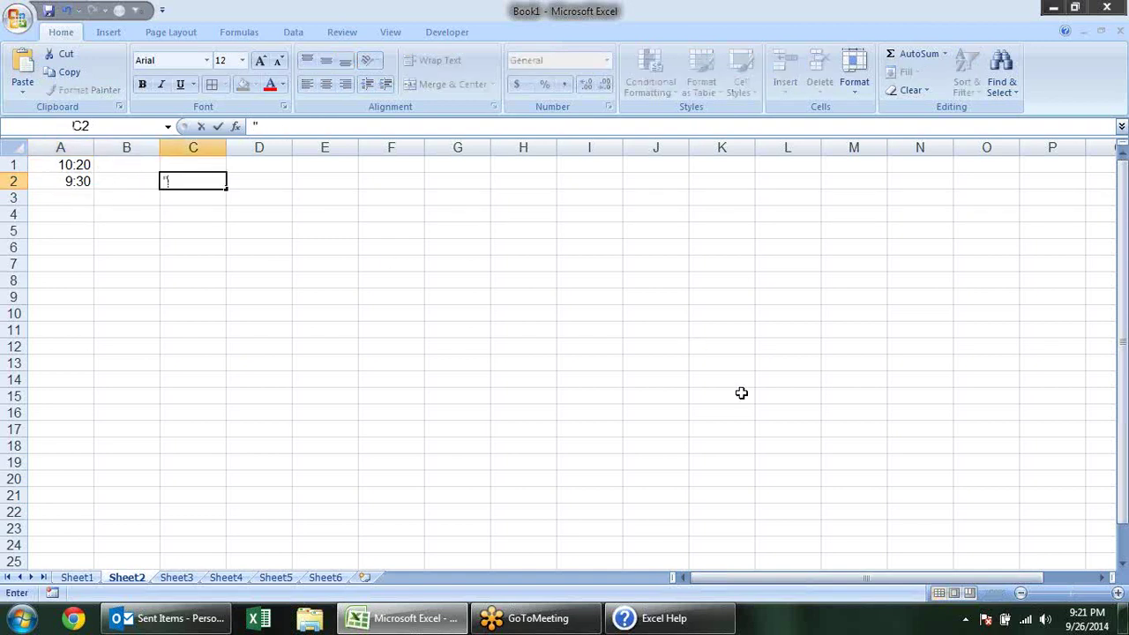
key(BackSpace)
text(00 )
text(")
text(:")
text( 000)
key(BackSpace)
key(Return)
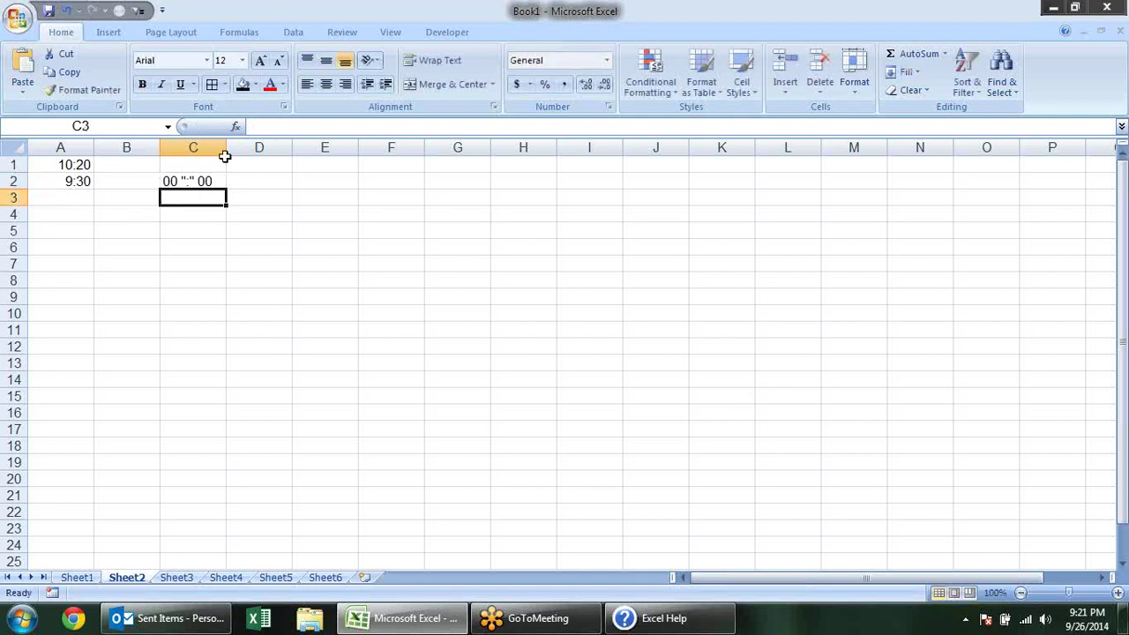
click(216, 177)
triple_click(288, 128)
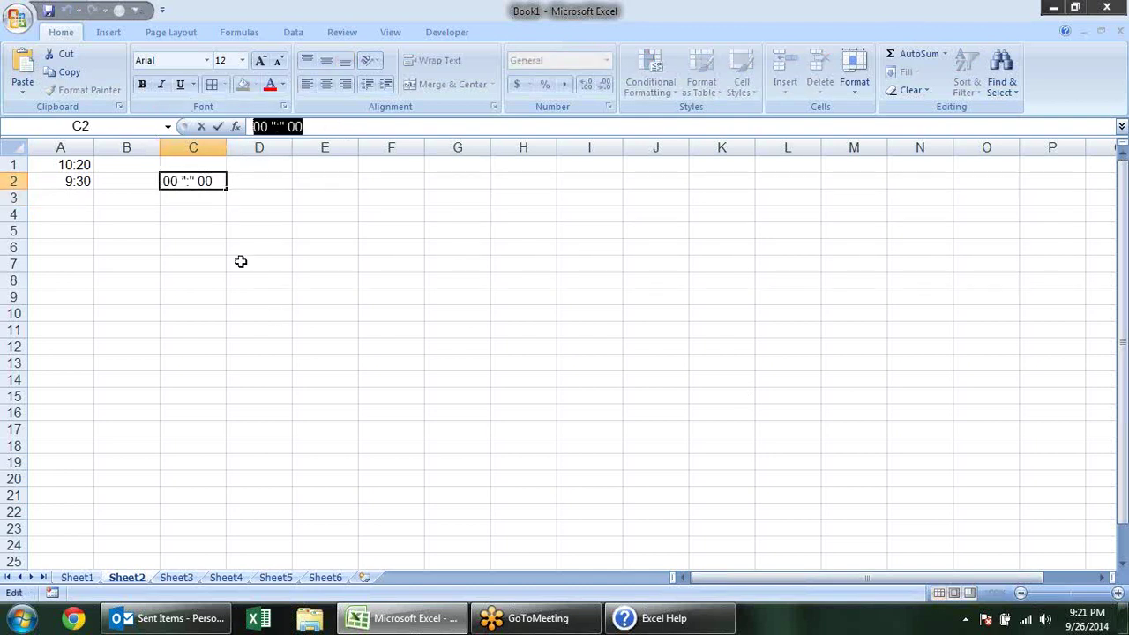
Step: Apply the custom number format 00 ":" 00 to cells E1:E15
drag(323, 168, 330, 391)
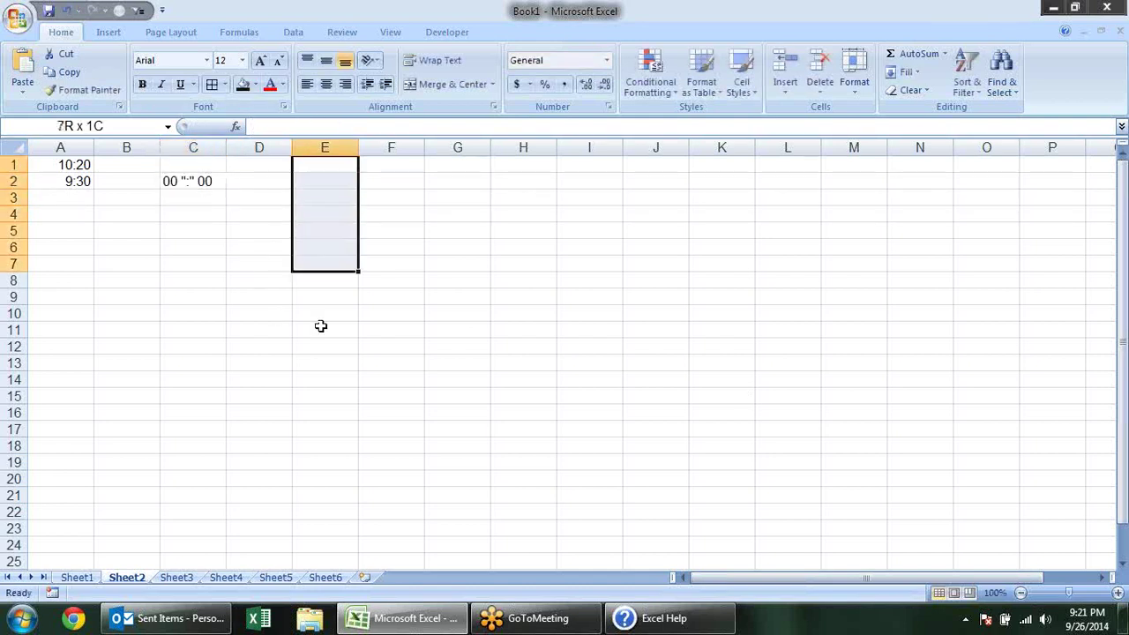
key(ctrl+1)
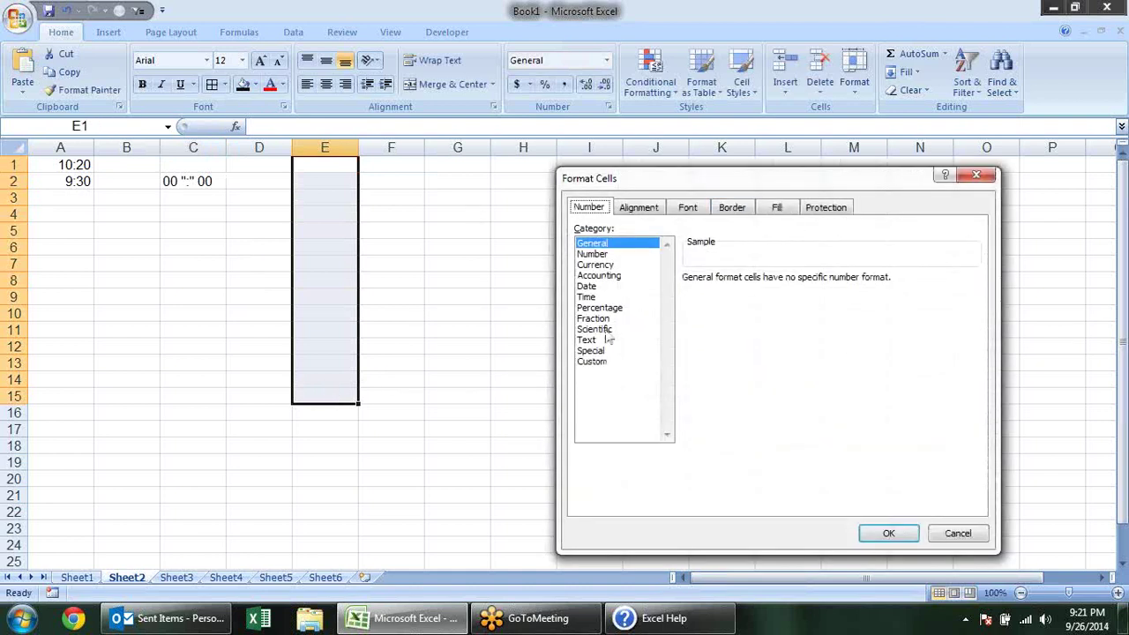
click(617, 351)
click(658, 362)
drag(729, 293, 572, 291)
text(00 ":" 00)
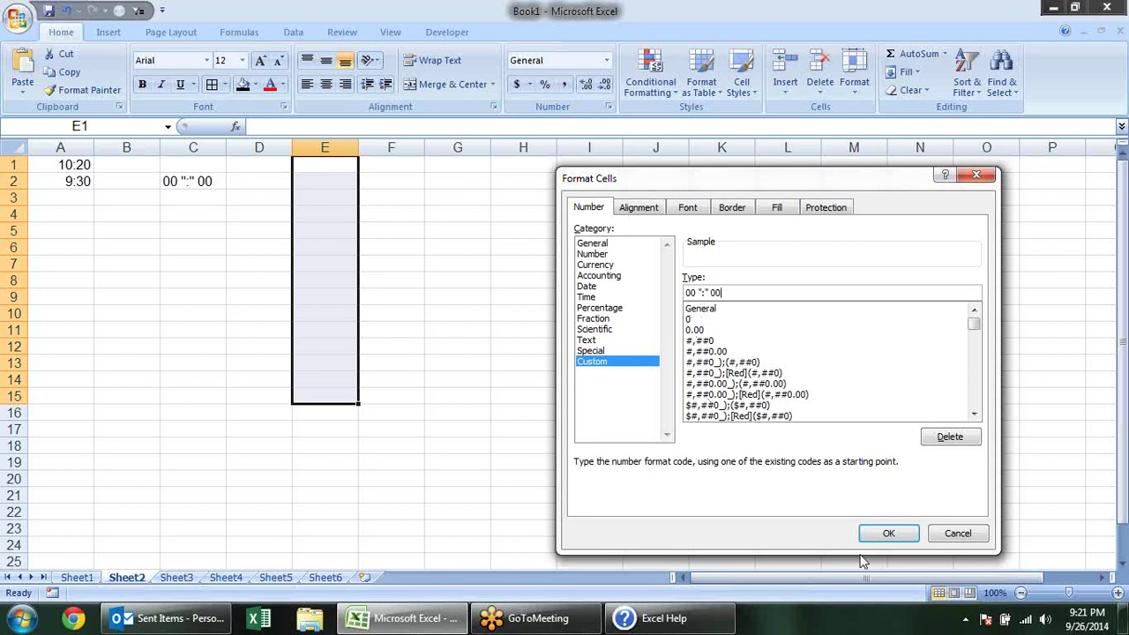
click(885, 529)
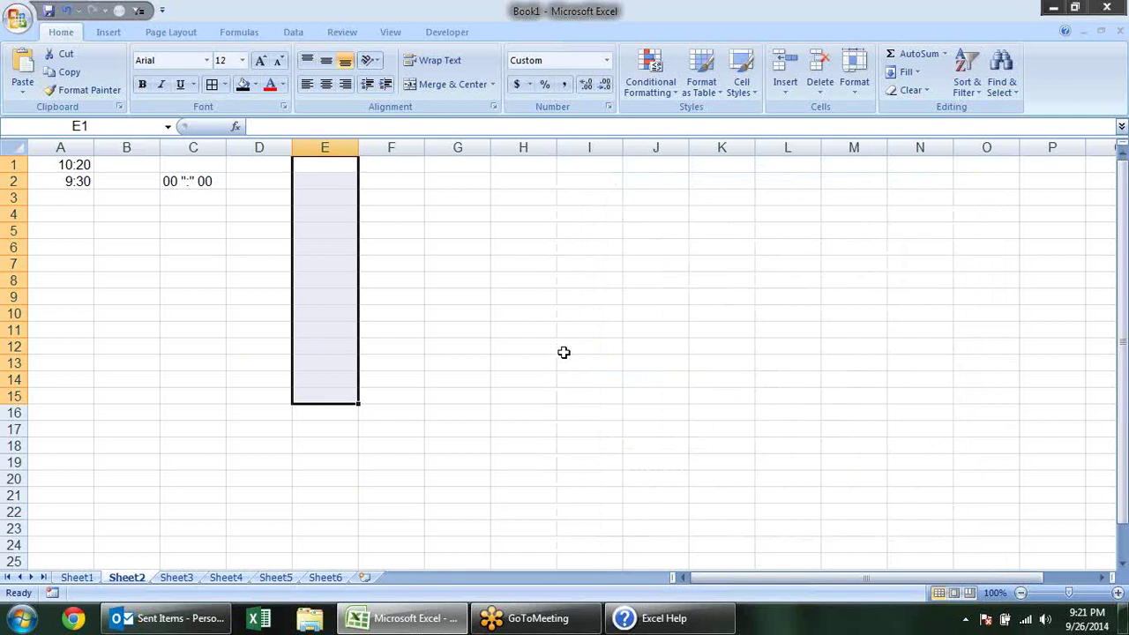
Step: Enter 1020 in E1 and 930 in E2, then check their stored values in the formula bar
text(10 : 20)
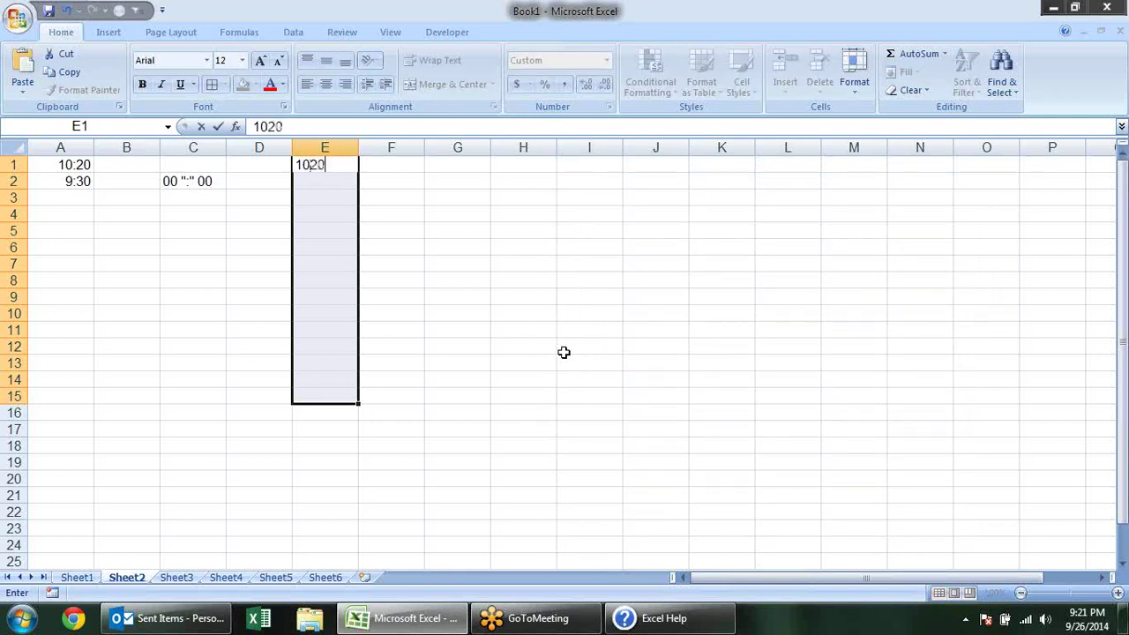
key(Return)
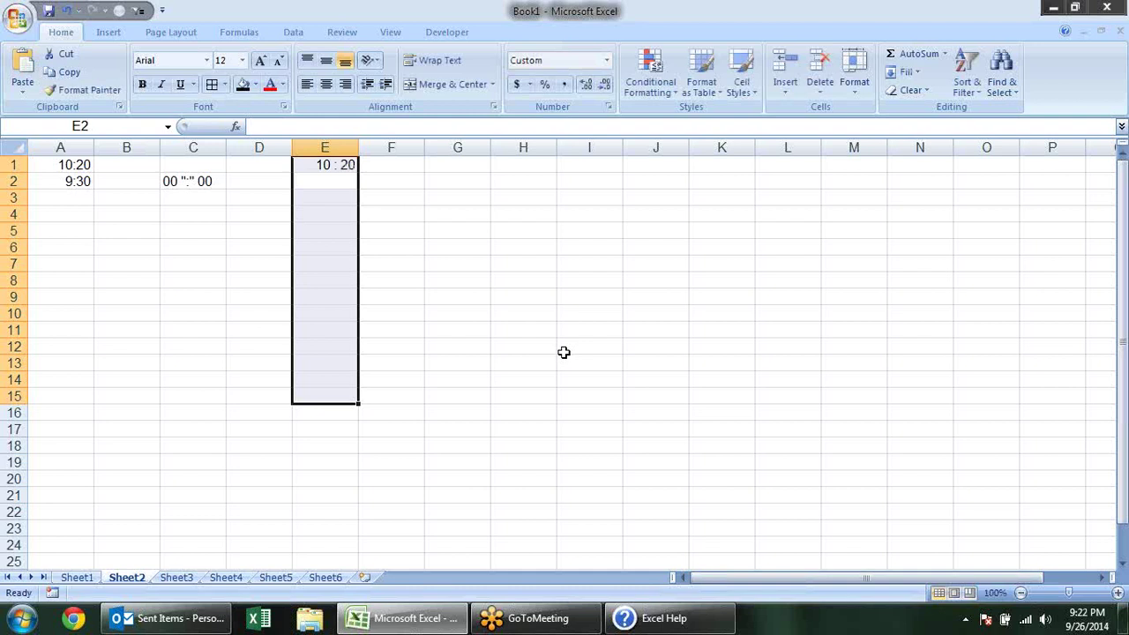
text(93)
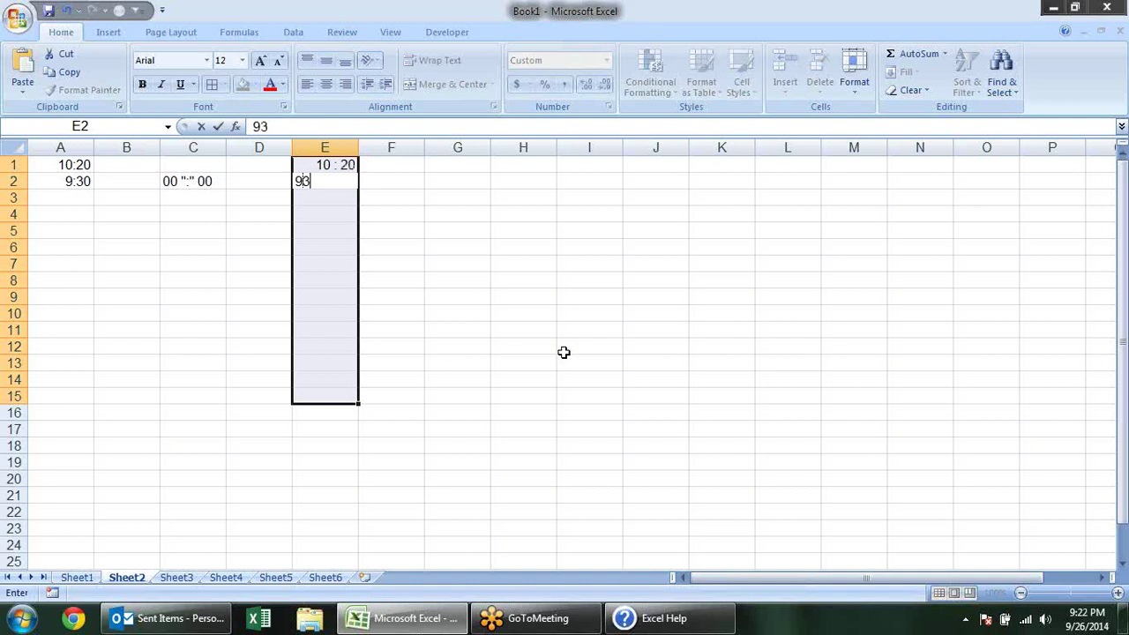
text(09 : 30)
key(Return)
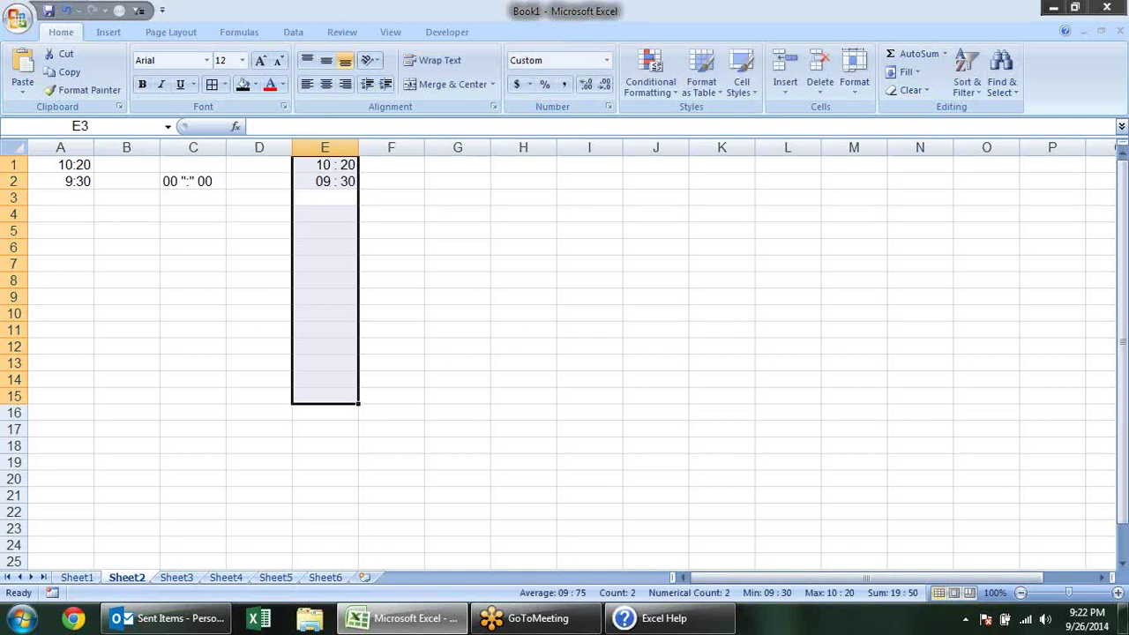
click(240, 497)
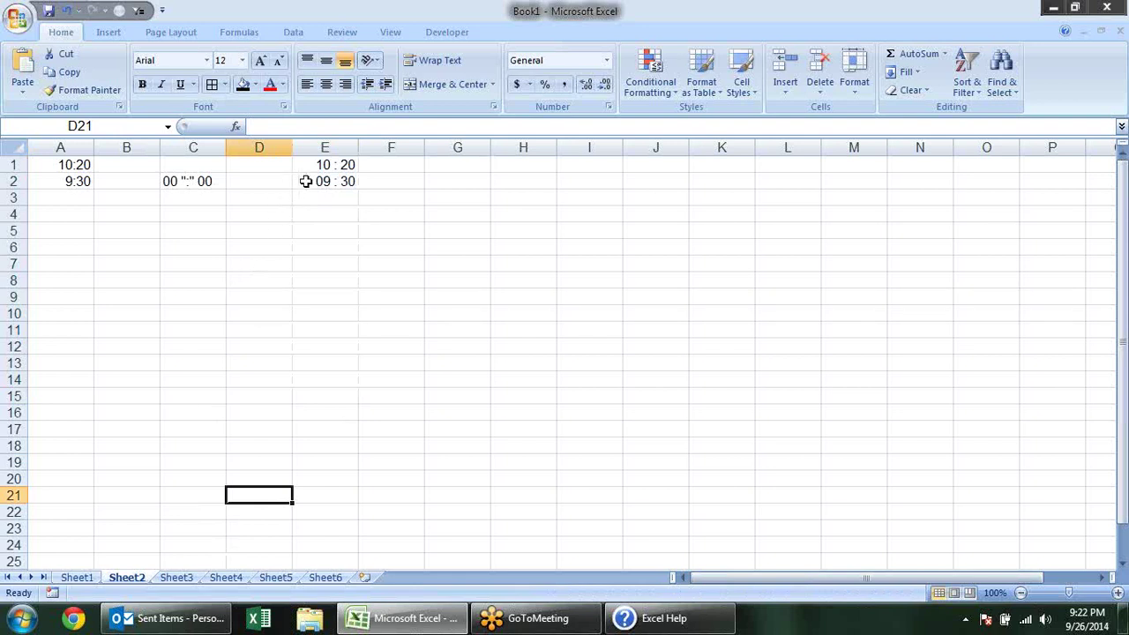
click(309, 181)
click(312, 168)
click(321, 185)
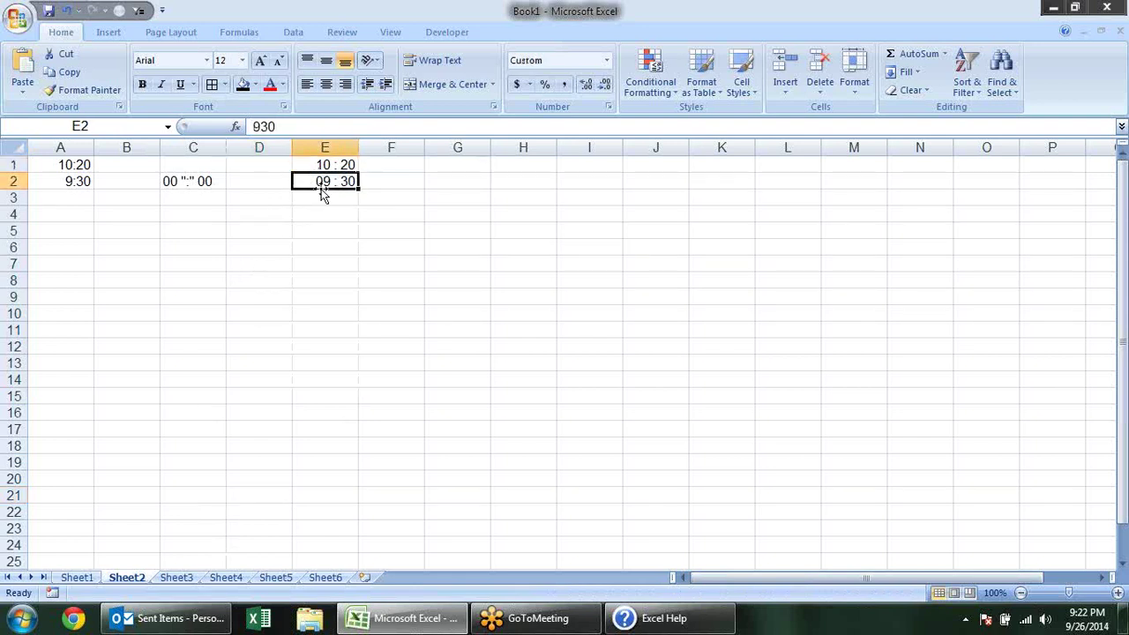
click(321, 201)
click(321, 183)
Step: In Excel Help, read the decimal-places and aligned-decimals format examples, such as 44.398
mouse_move(668, 618)
click(647, 624)
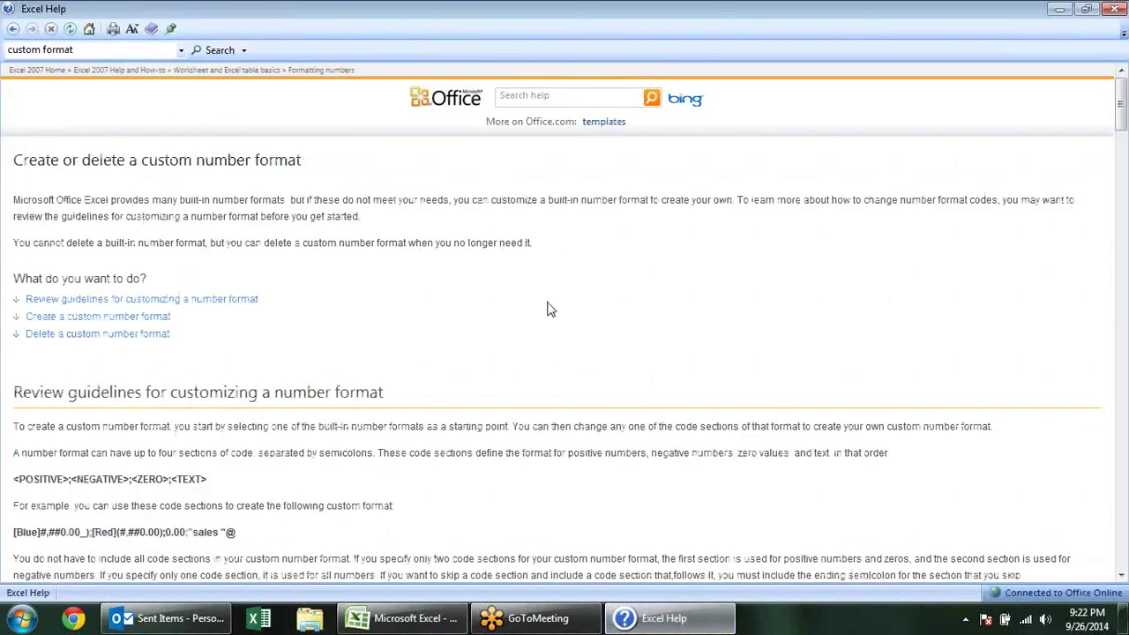
scroll(539, 274, down, 5)
scroll(538, 269, down, 3)
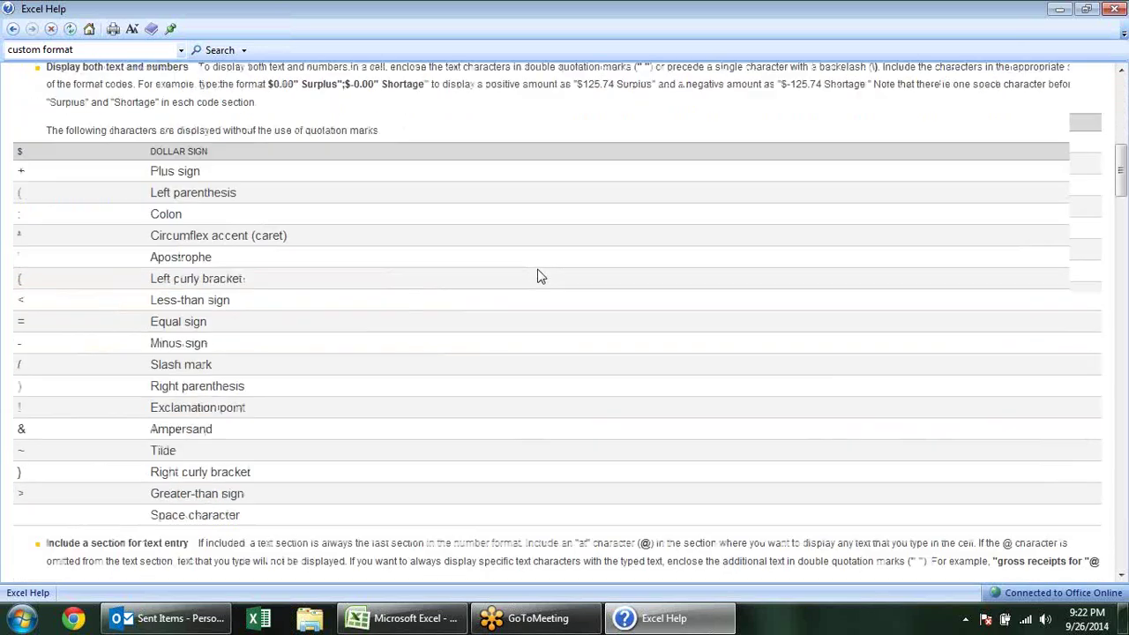
scroll(539, 256, down, 5)
scroll(543, 221, up, 1)
scroll(542, 221, down, 5)
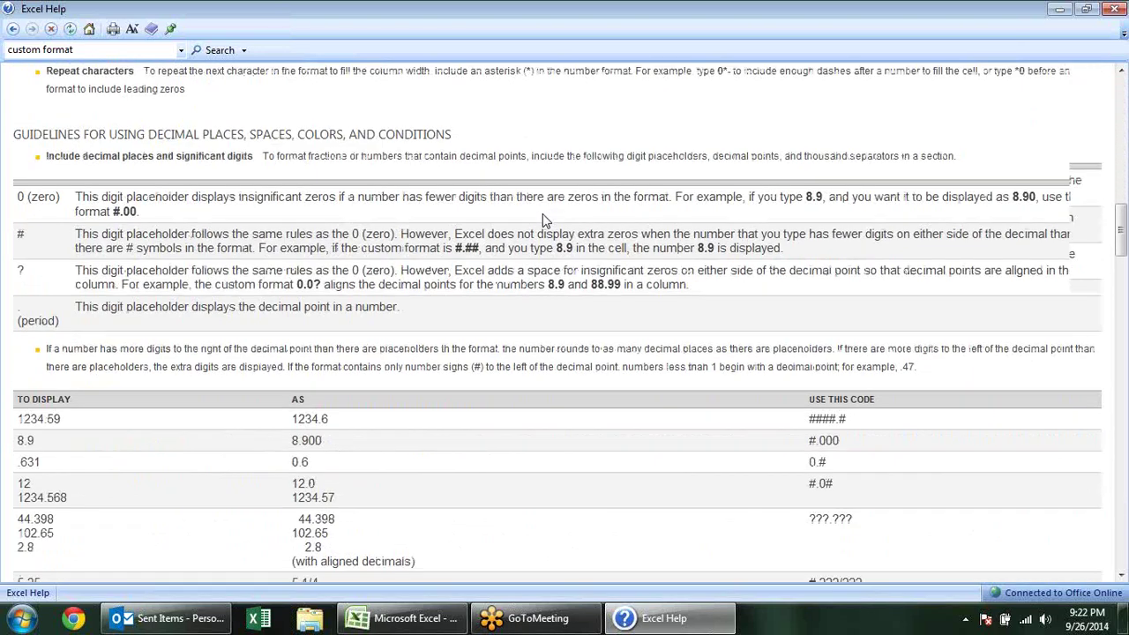
scroll(353, 211, down, 3)
drag(309, 212, 426, 277)
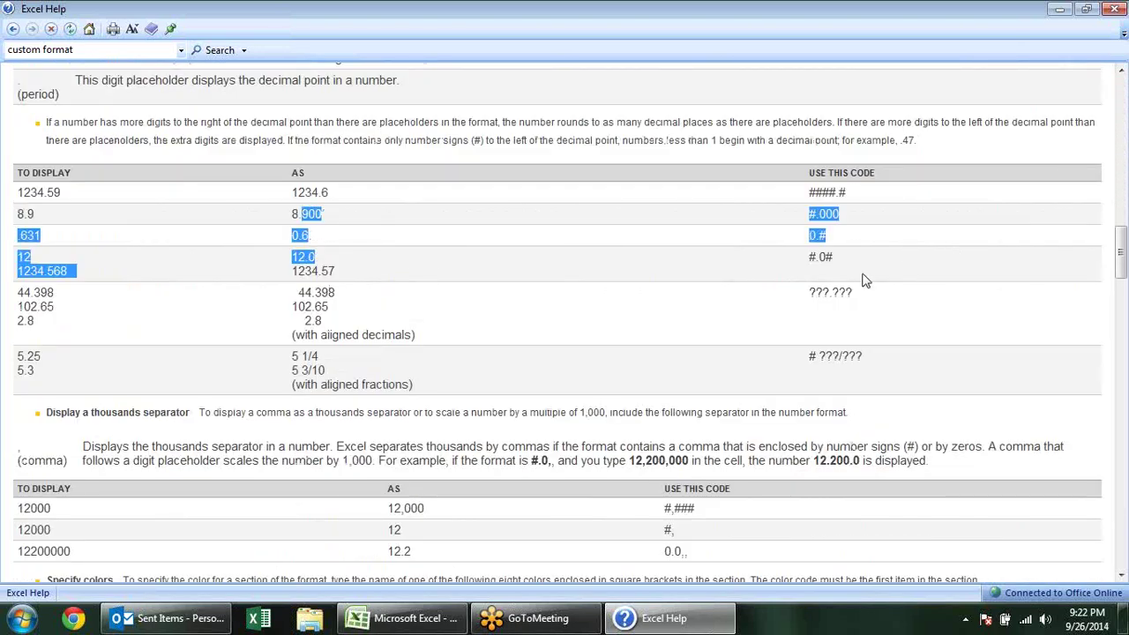
drag(868, 280, 864, 344)
scroll(847, 353, down, 5)
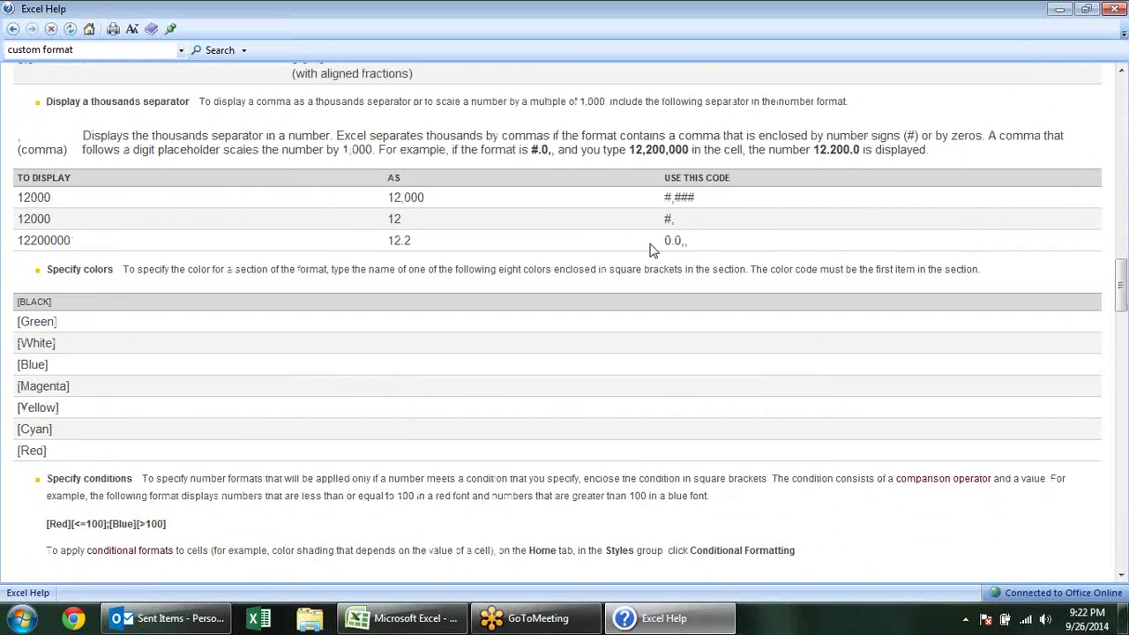
drag(662, 198, 713, 248)
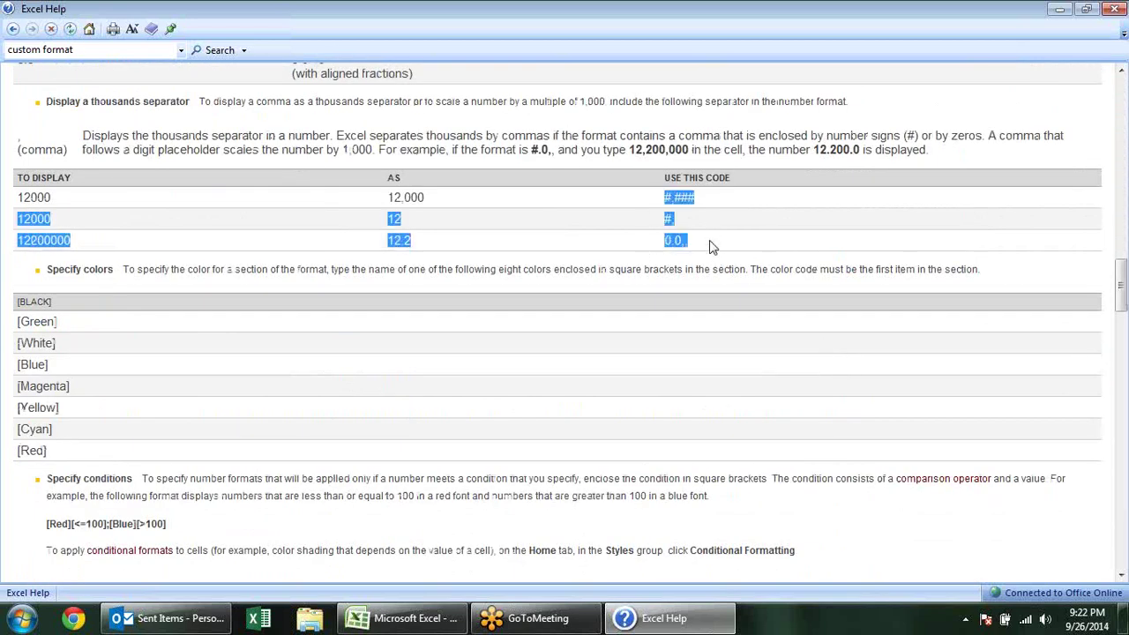
click(652, 385)
Step: Scroll back through the guidelines, close Excel Help and select cell H8
scroll(672, 363, down, 2)
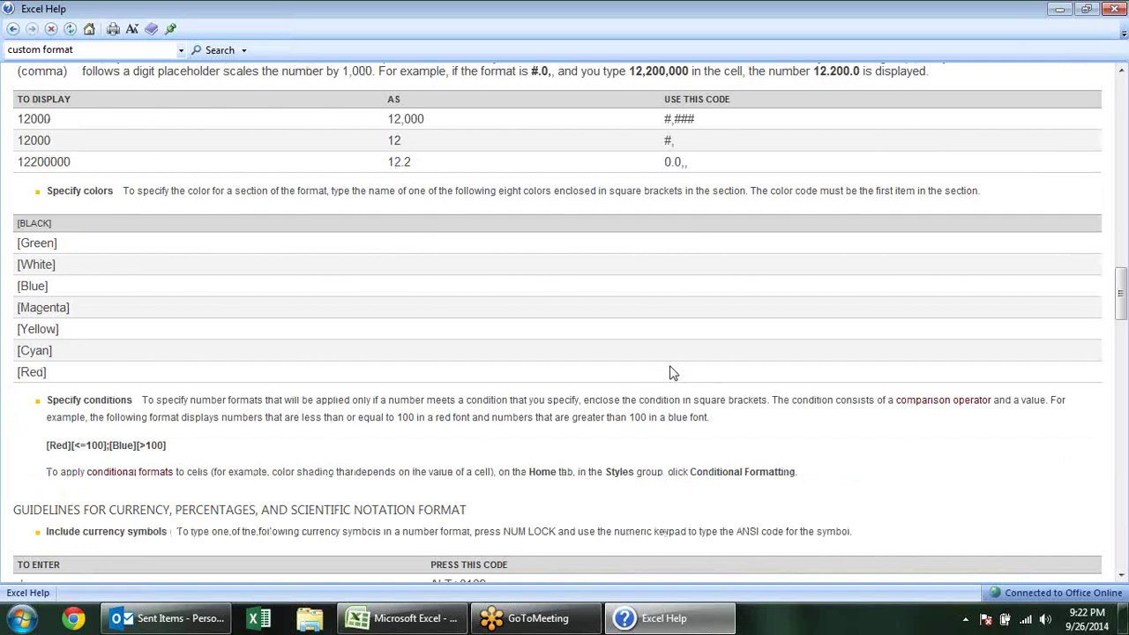
scroll(671, 374, down, 4)
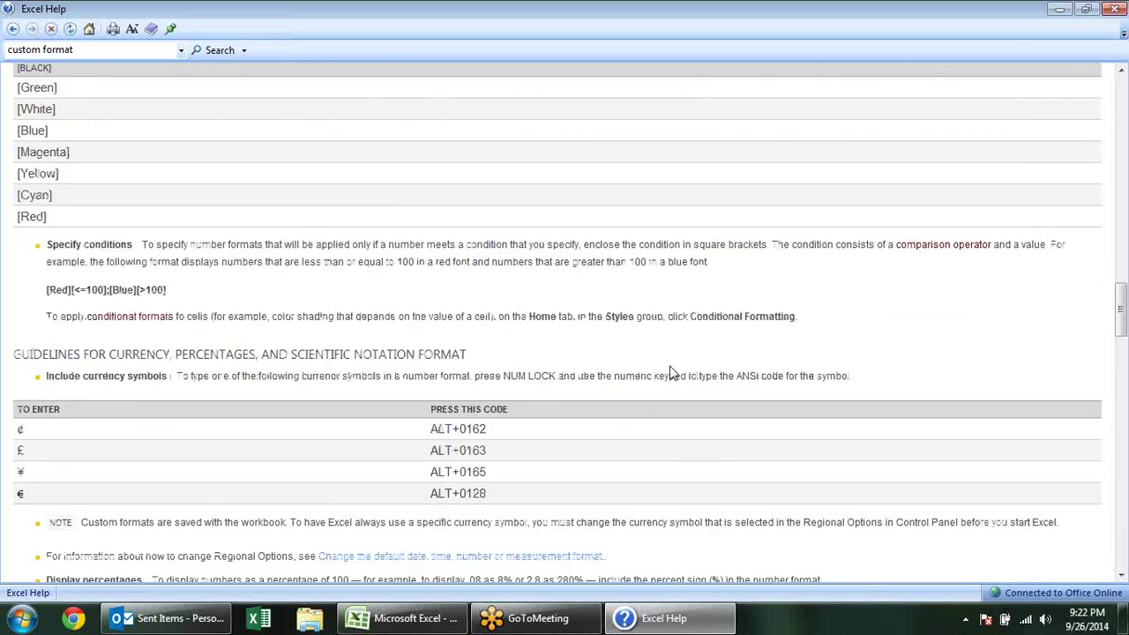
scroll(670, 373, up, 2)
scroll(670, 373, up, 6)
scroll(671, 373, up, 10)
scroll(671, 373, up, 1)
scroll(671, 373, up, 8)
scroll(671, 373, up, 5)
scroll(670, 373, up, 2)
scroll(670, 374, up, 5)
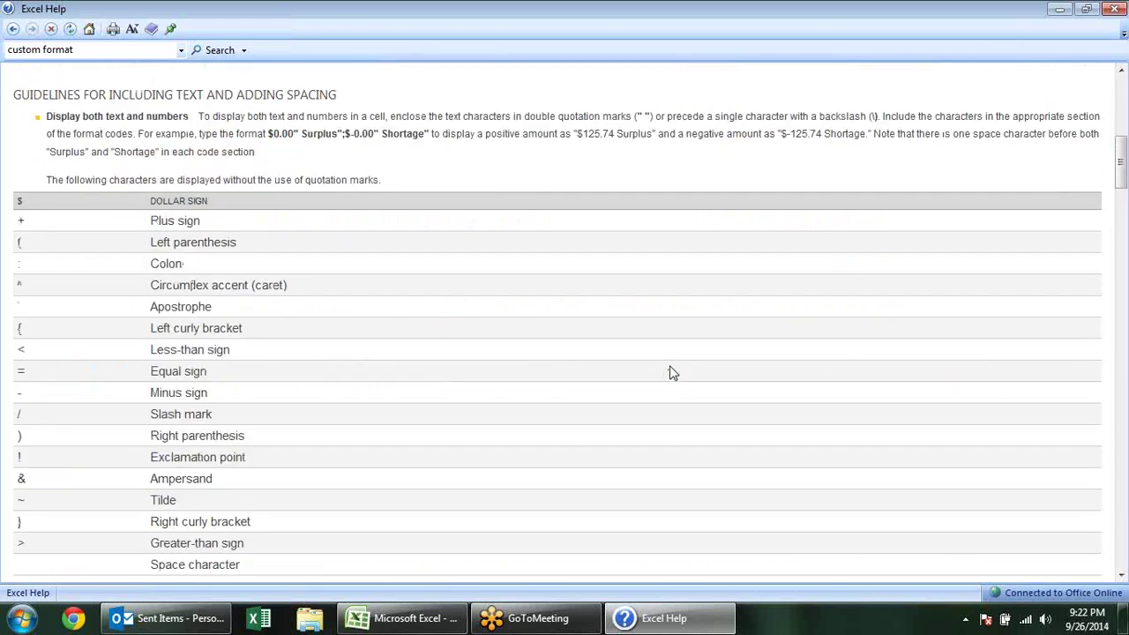
scroll(670, 373, up, 2)
scroll(636, 318, up, 8)
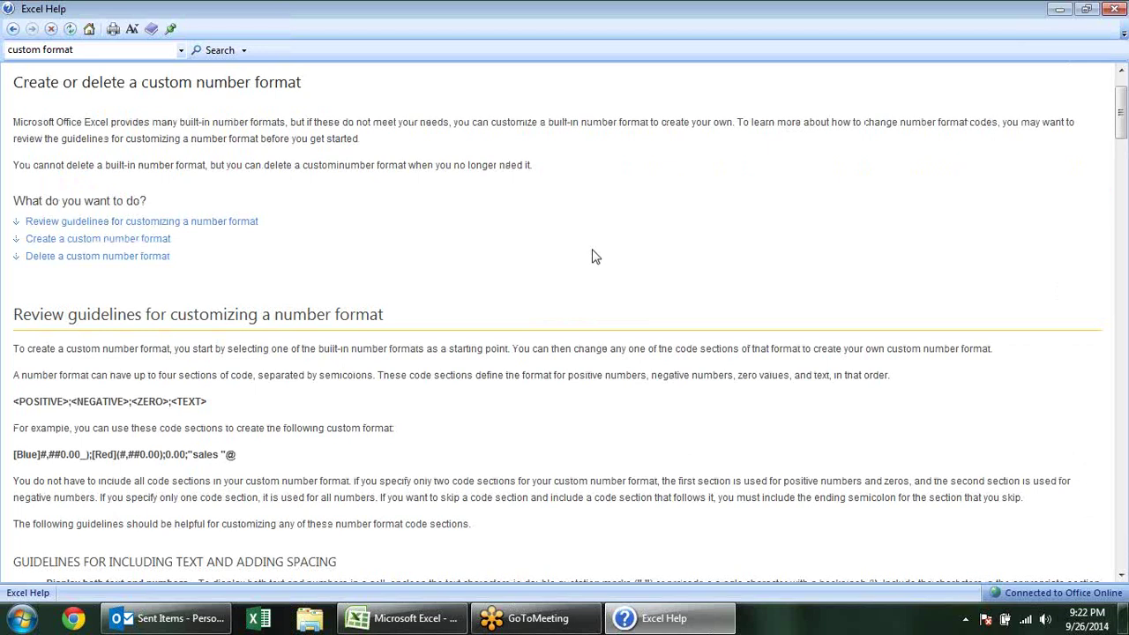
click(1114, 8)
click(534, 281)
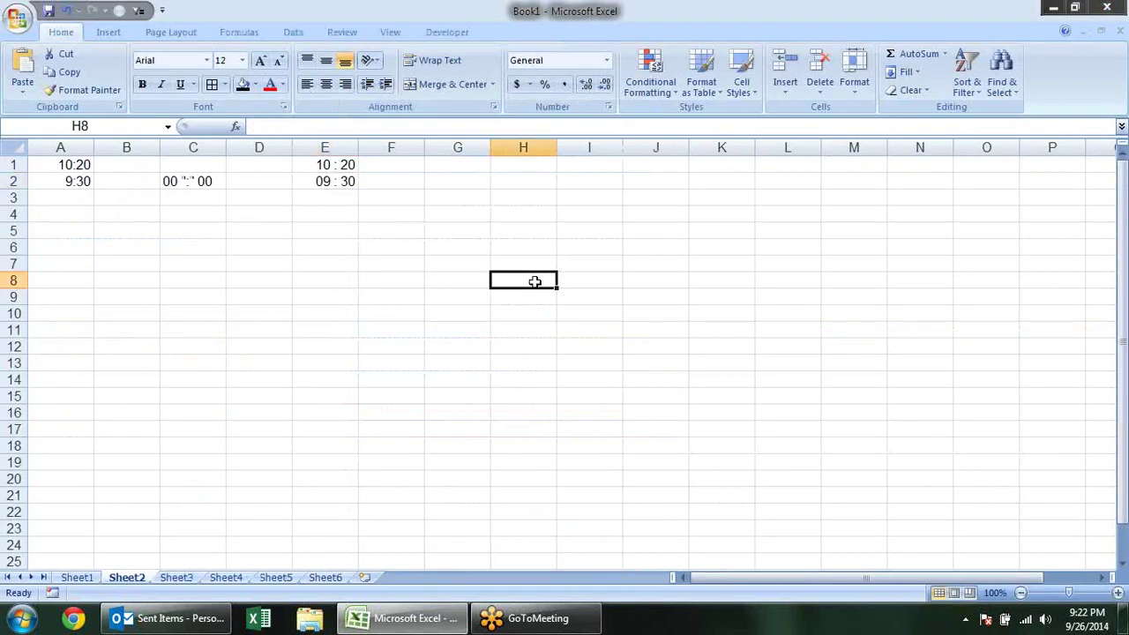
key(F1)
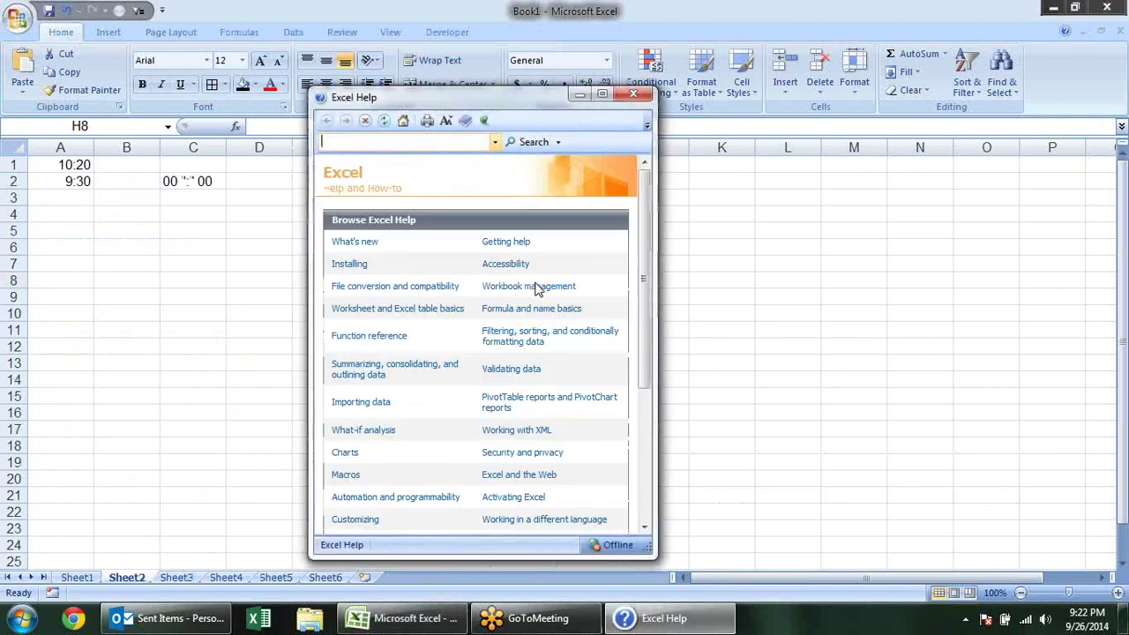
click(557, 142)
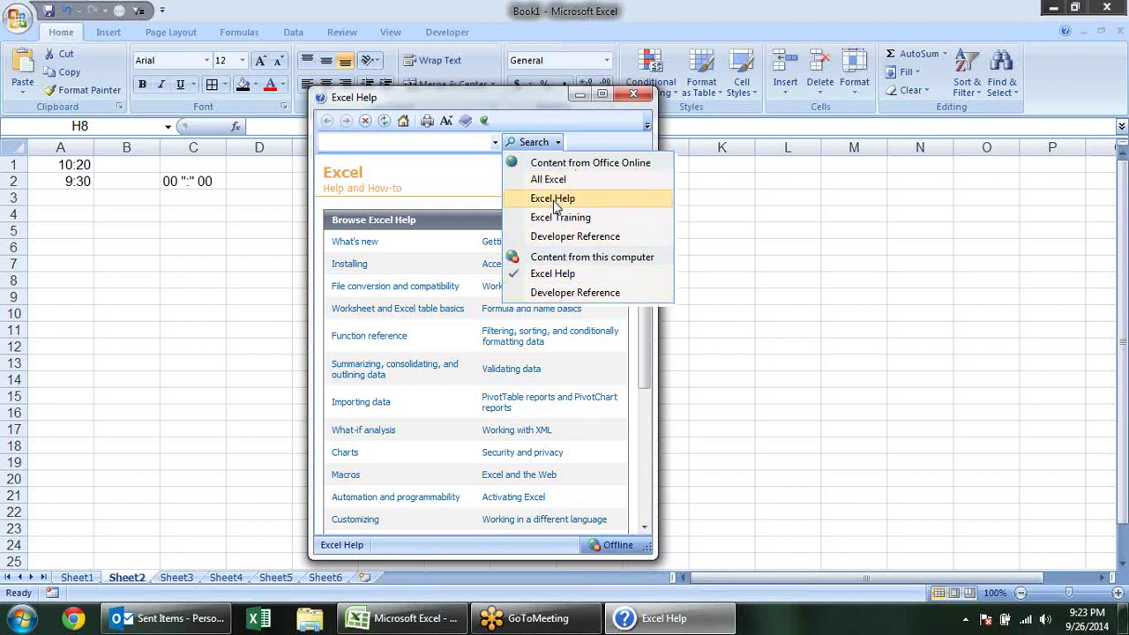
click(555, 201)
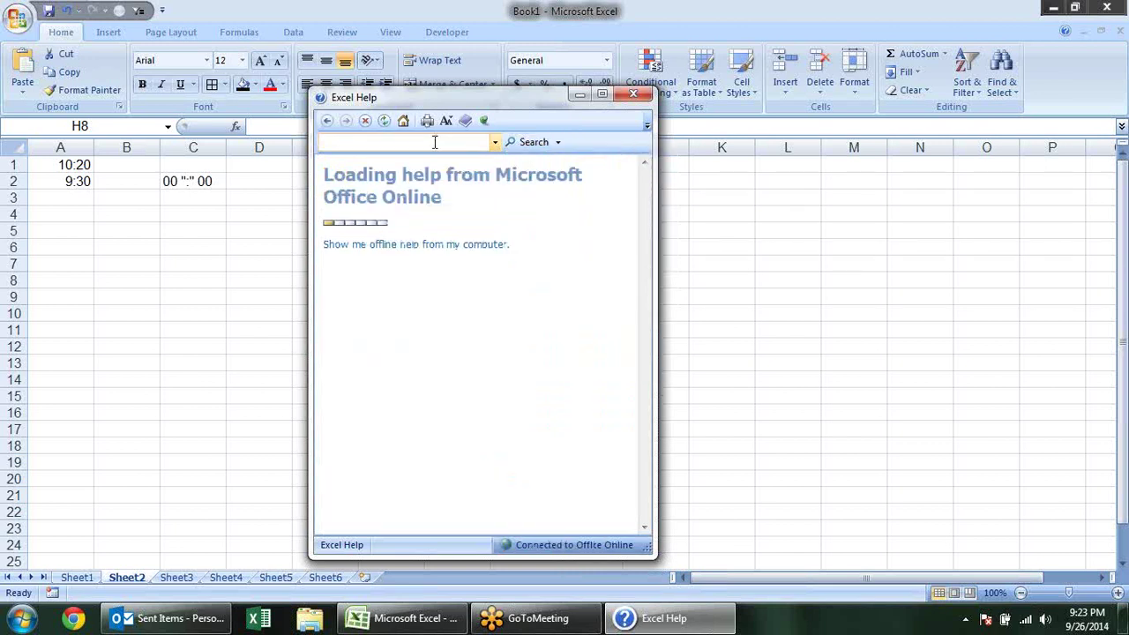
text(custom format)
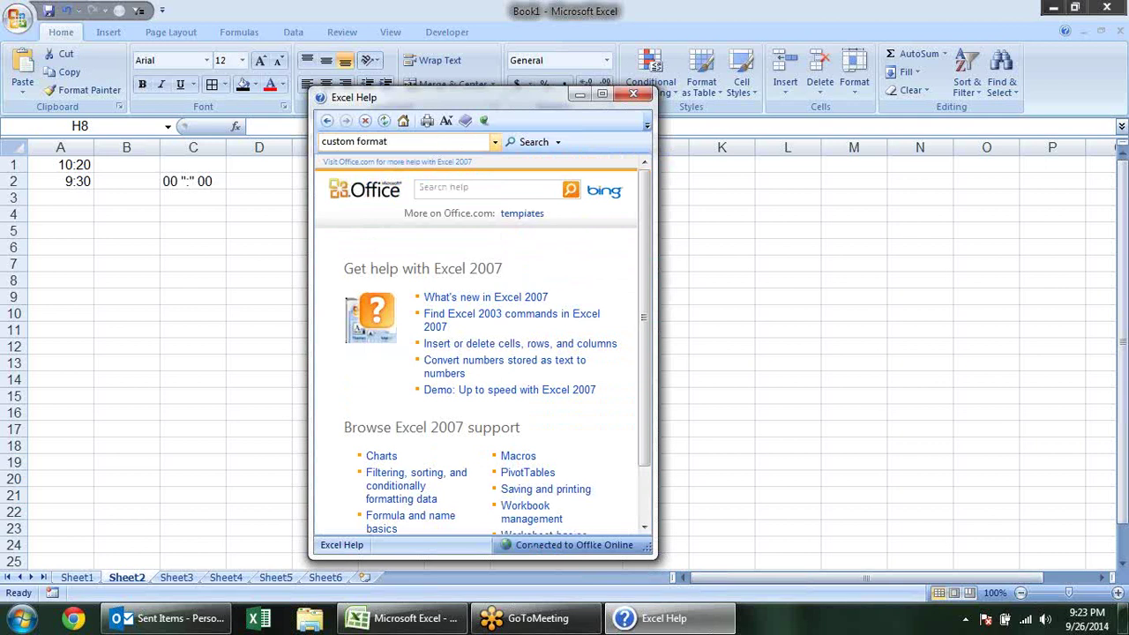
key(Return)
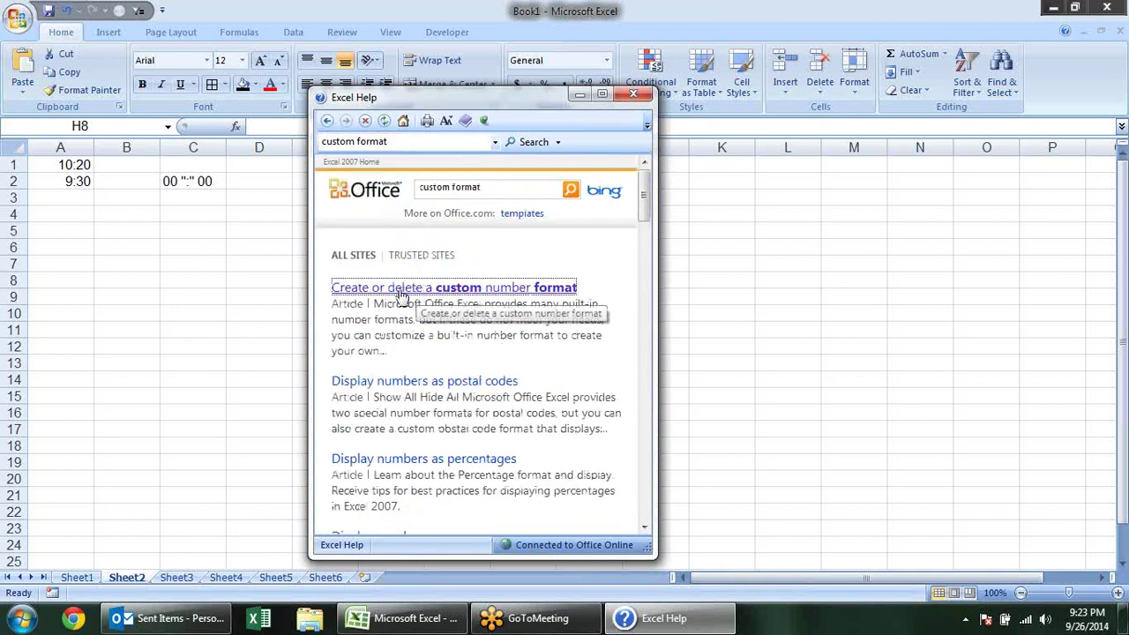
click(555, 289)
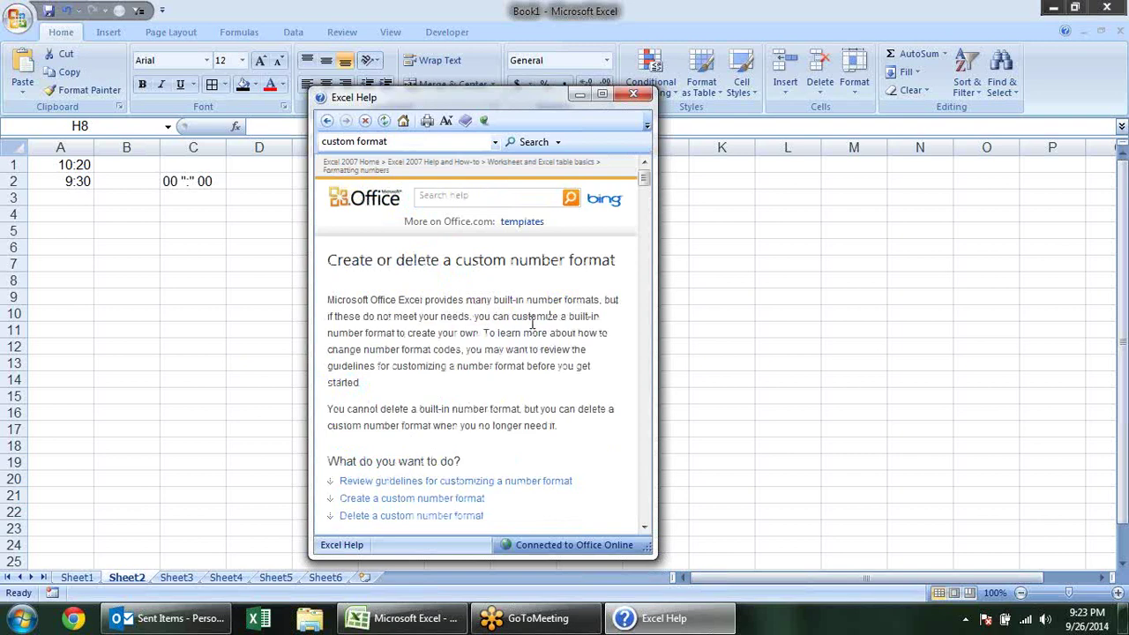
scroll(523, 255, down, 1)
scroll(523, 256, down, 5)
scroll(523, 256, down, 5)
scroll(523, 256, down, 5)
scroll(523, 256, down, 5)
scroll(524, 256, down, 4)
scroll(523, 256, down, 5)
scroll(529, 257, down, 5)
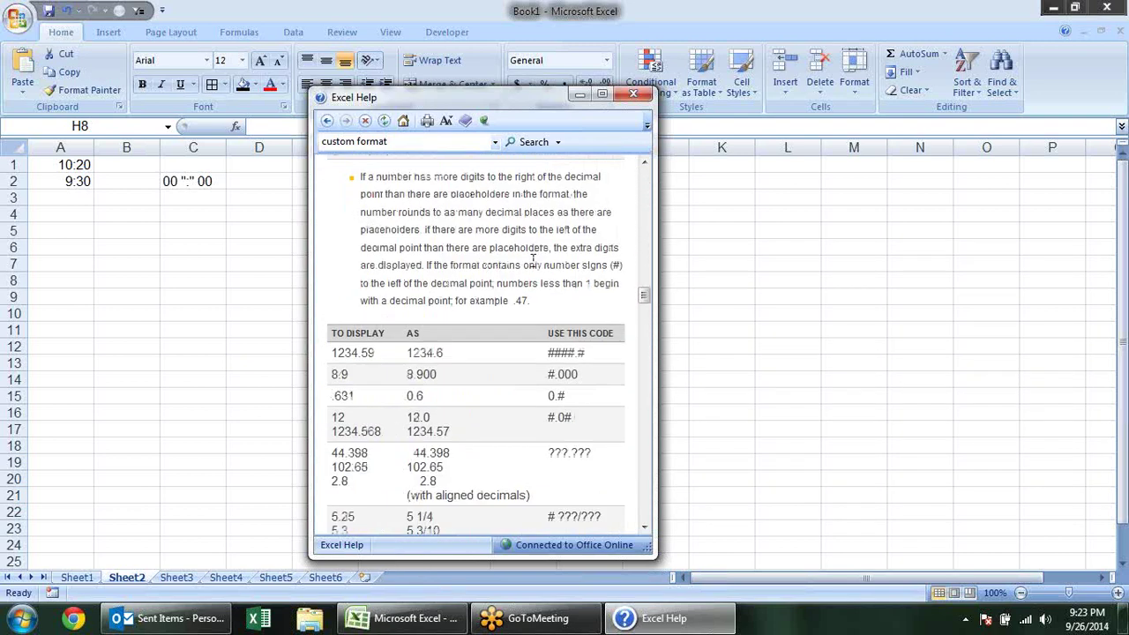
scroll(512, 305, down, 5)
scroll(512, 305, down, 5)
scroll(511, 304, down, 5)
scroll(516, 307, down, 5)
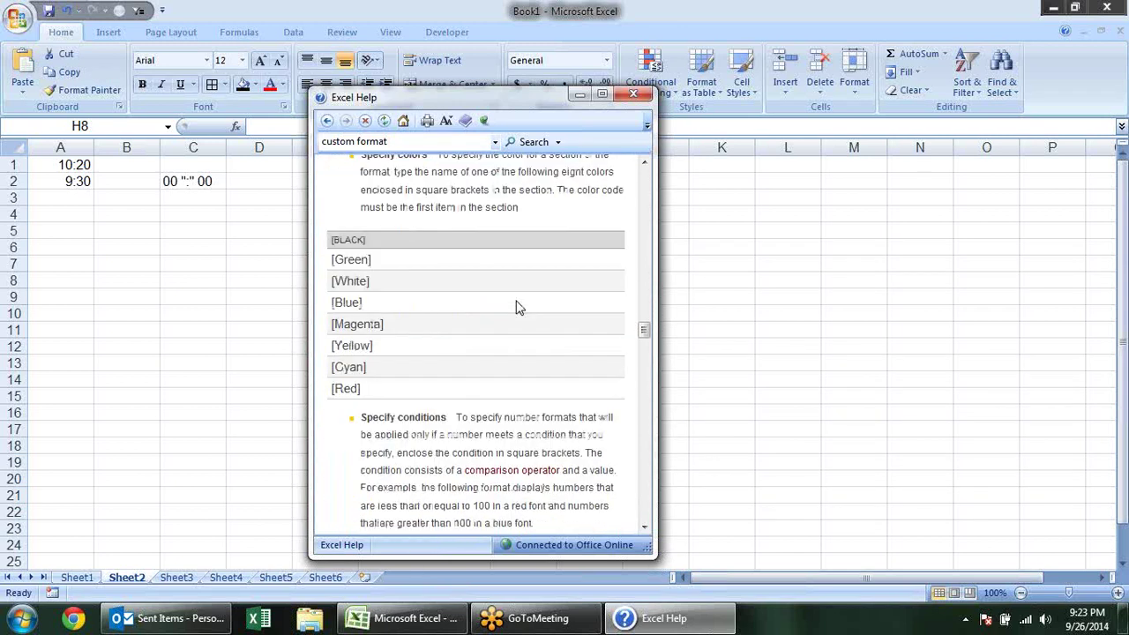
click(633, 96)
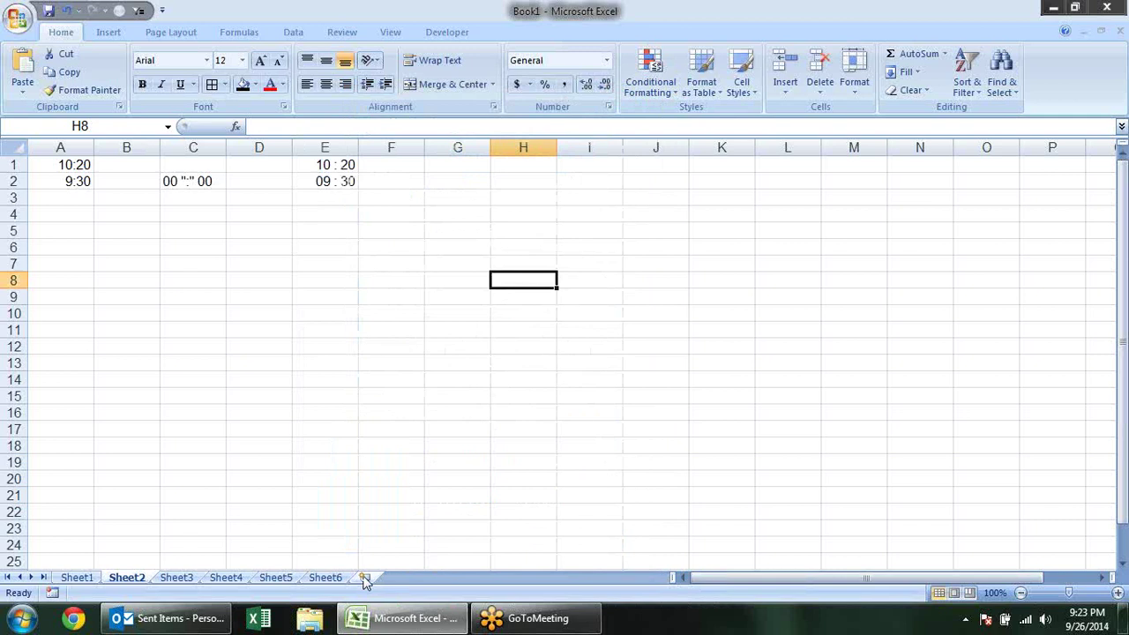
Step: Google 'custom format excel' in a new Chrome window and open Microsoft's custom number format article
click(75, 618)
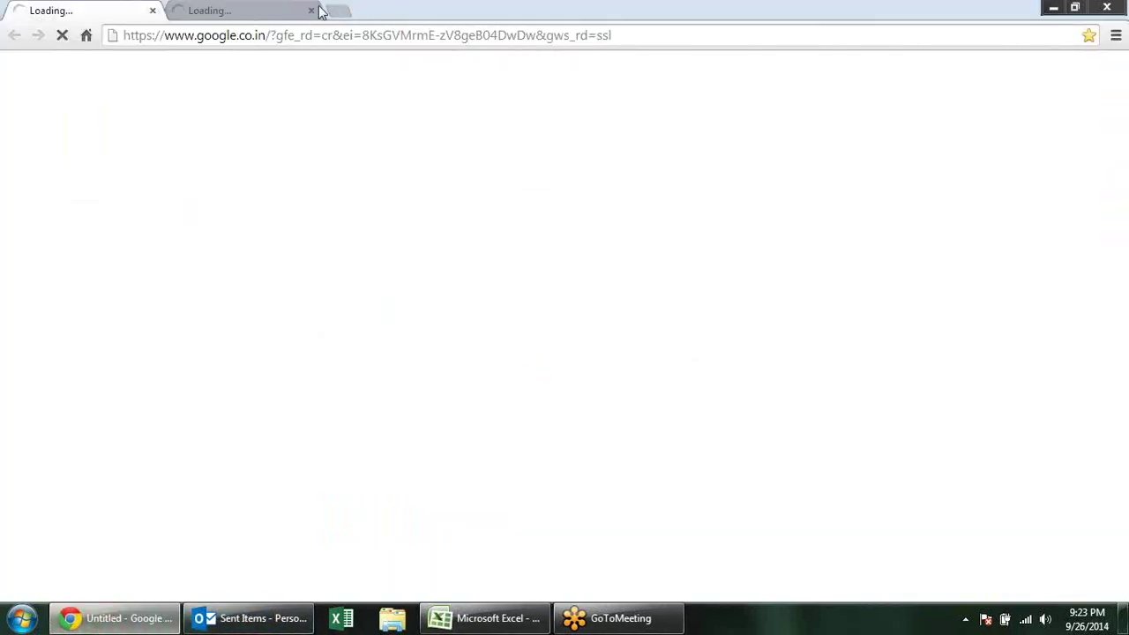
click(310, 10)
click(516, 40)
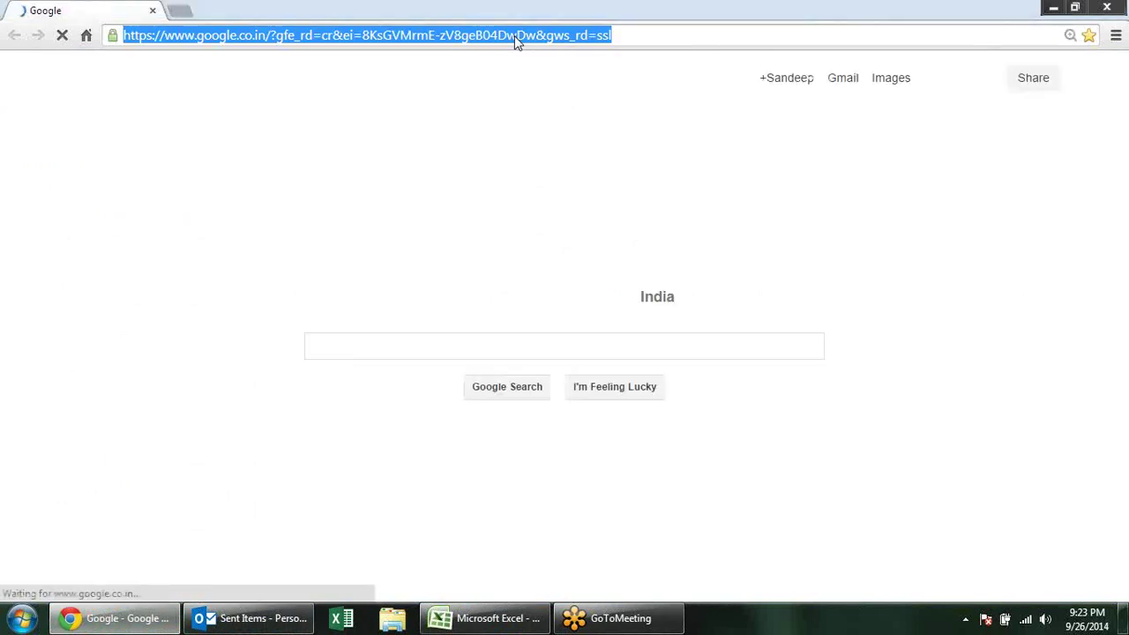
text(goo)
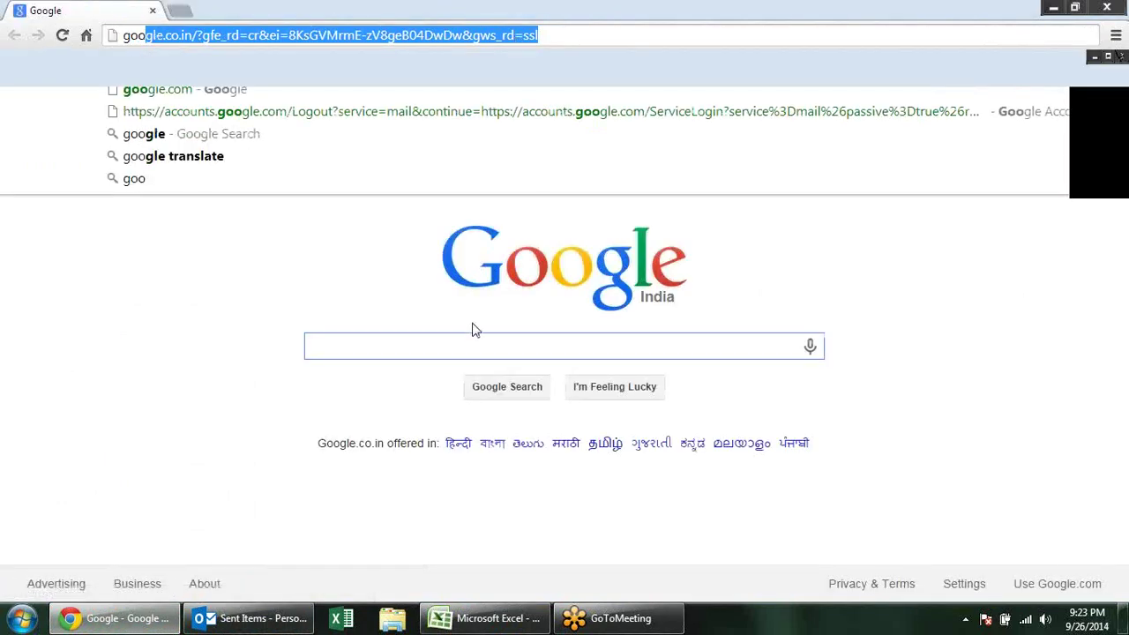
click(470, 342)
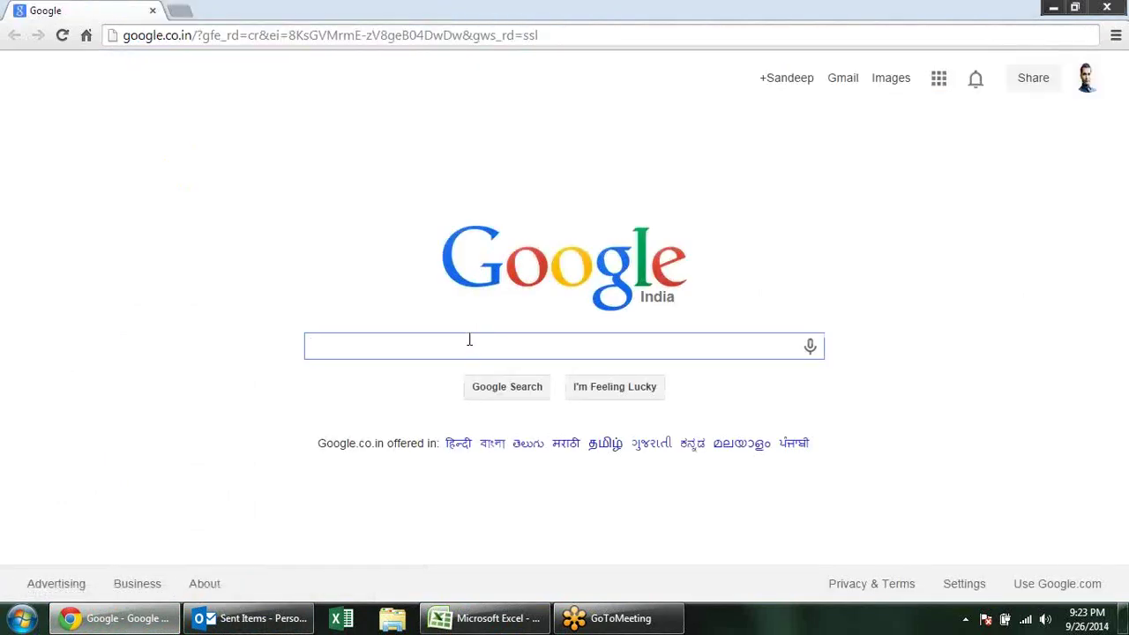
text(custom format exc)
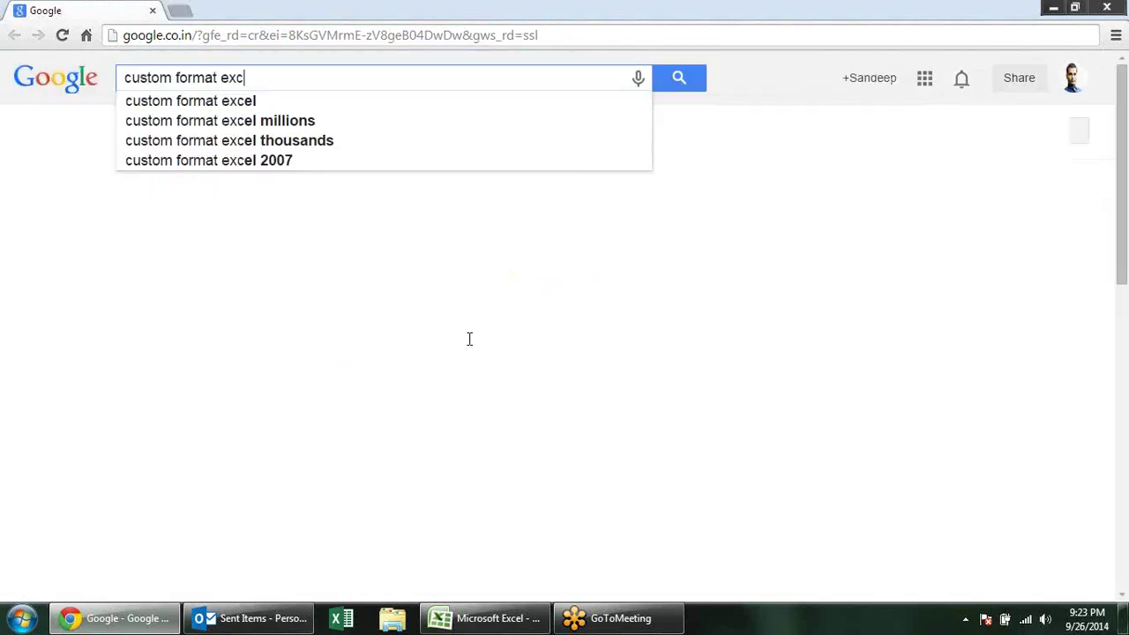
text(el)
key(Return)
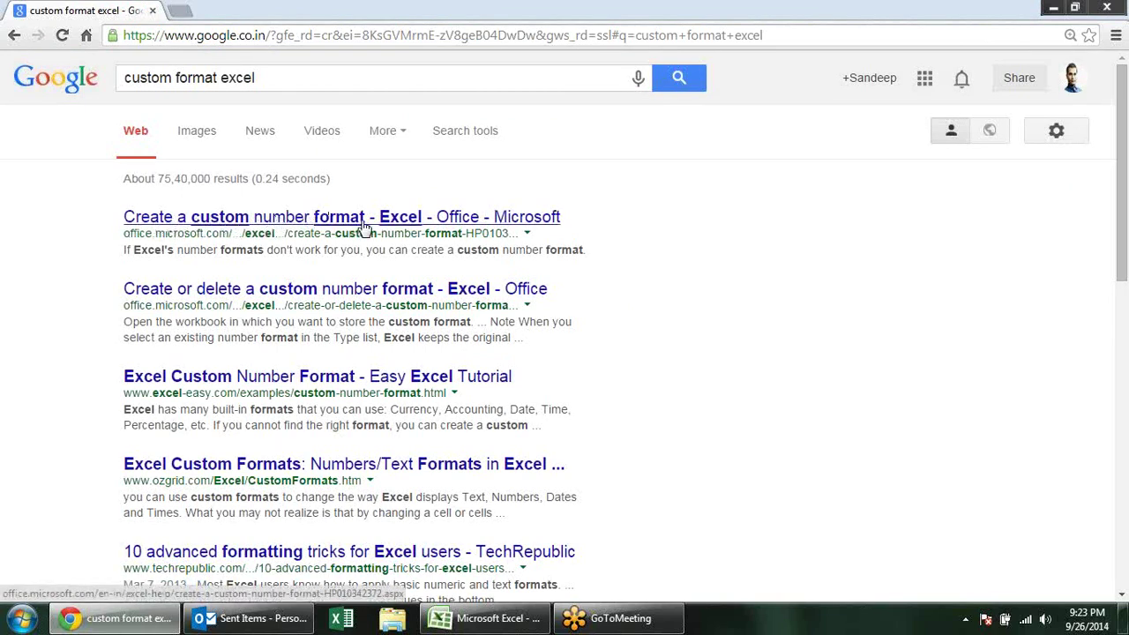
click(359, 304)
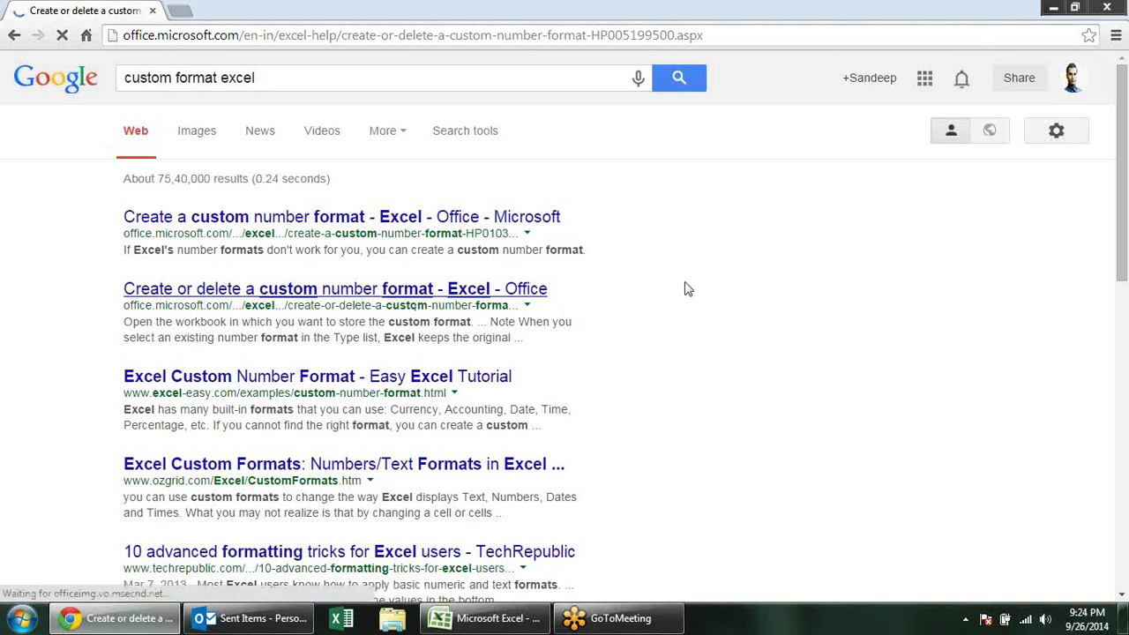
Step: Expand the format code guidelines and read the text-and-numbers and text-entry sections
scroll(569, 274, down, 2)
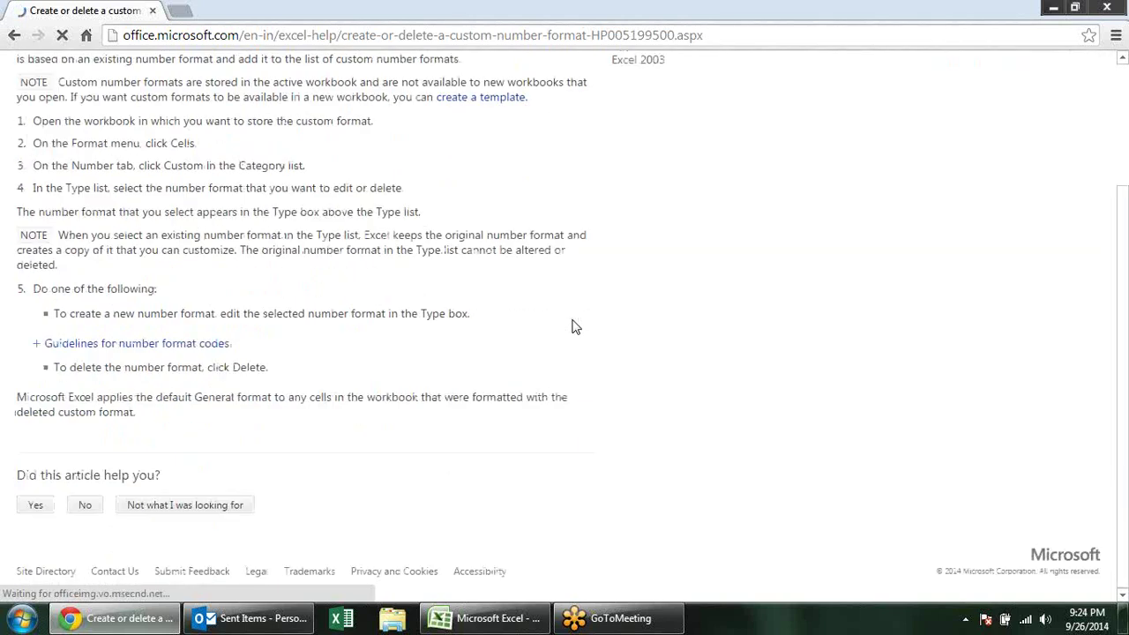
click(37, 344)
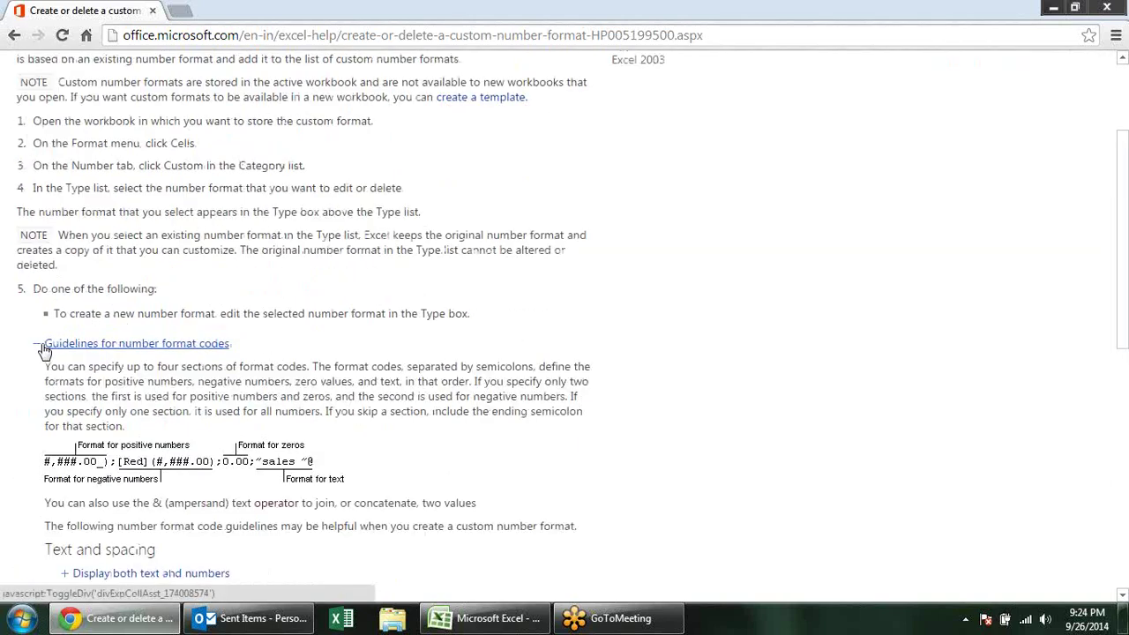
scroll(340, 317, down, 1)
scroll(339, 319, down, 5)
scroll(342, 324, up, 2)
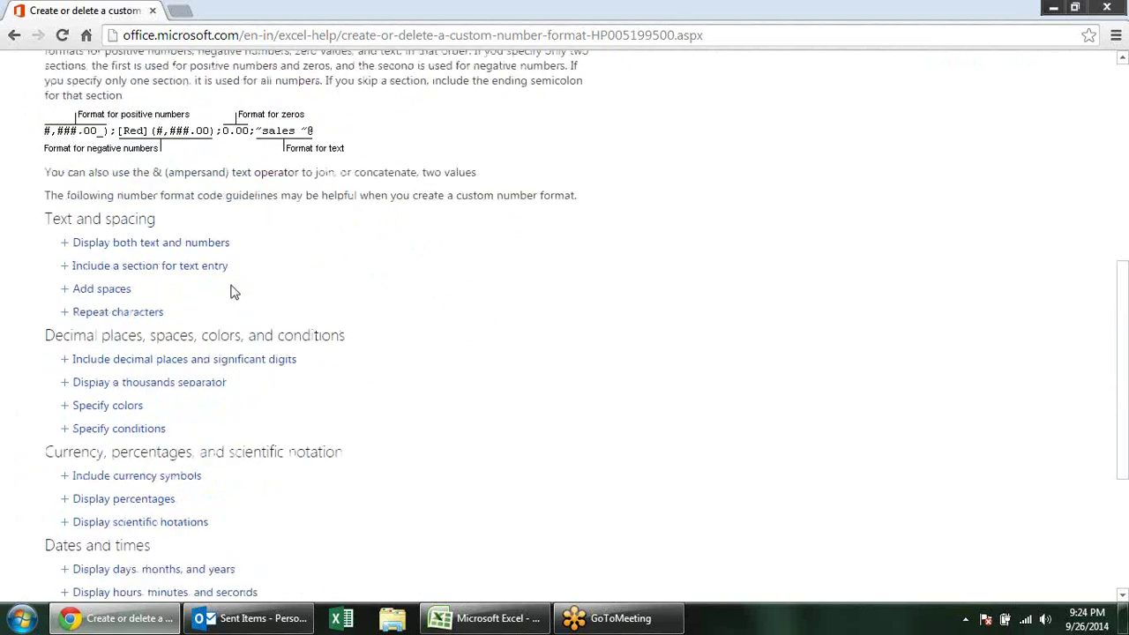
click(94, 244)
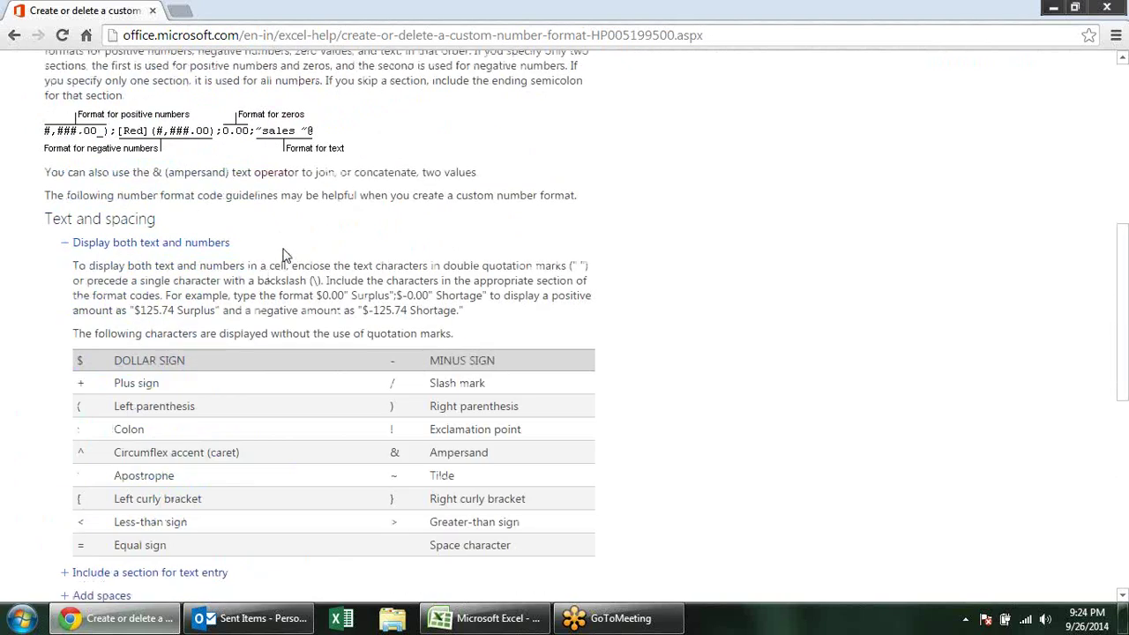
scroll(286, 258, down, 1)
scroll(286, 258, down, 2)
click(126, 328)
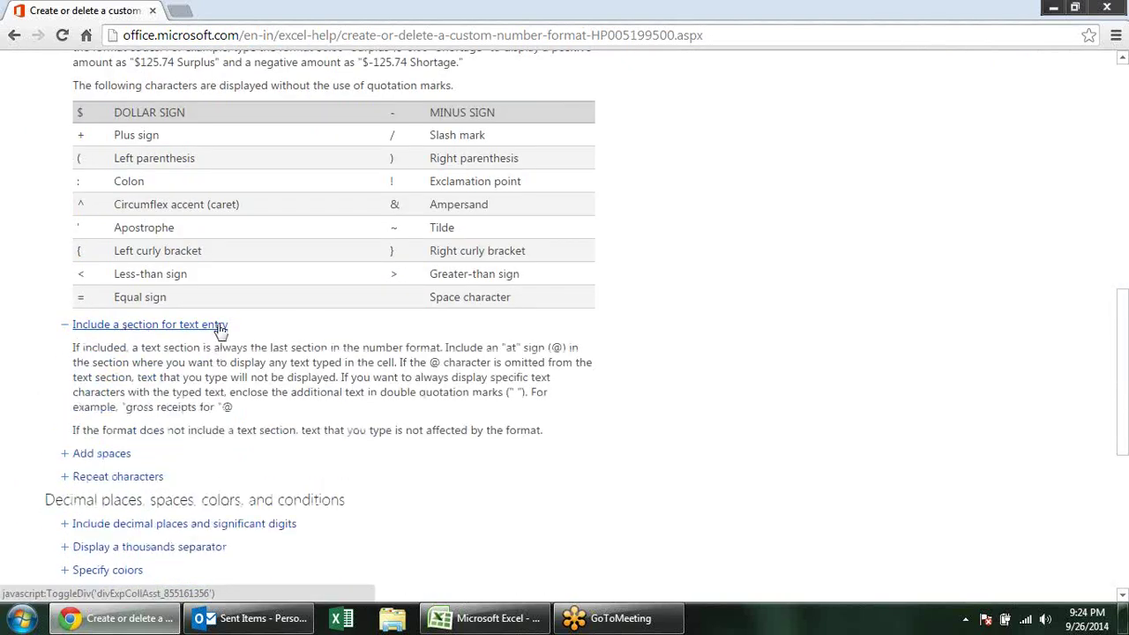
scroll(319, 317, down, 2)
drag(202, 241, 253, 242)
Step: Read the Add spaces and Repeat characters explanations, noting the asterisk rule
click(246, 257)
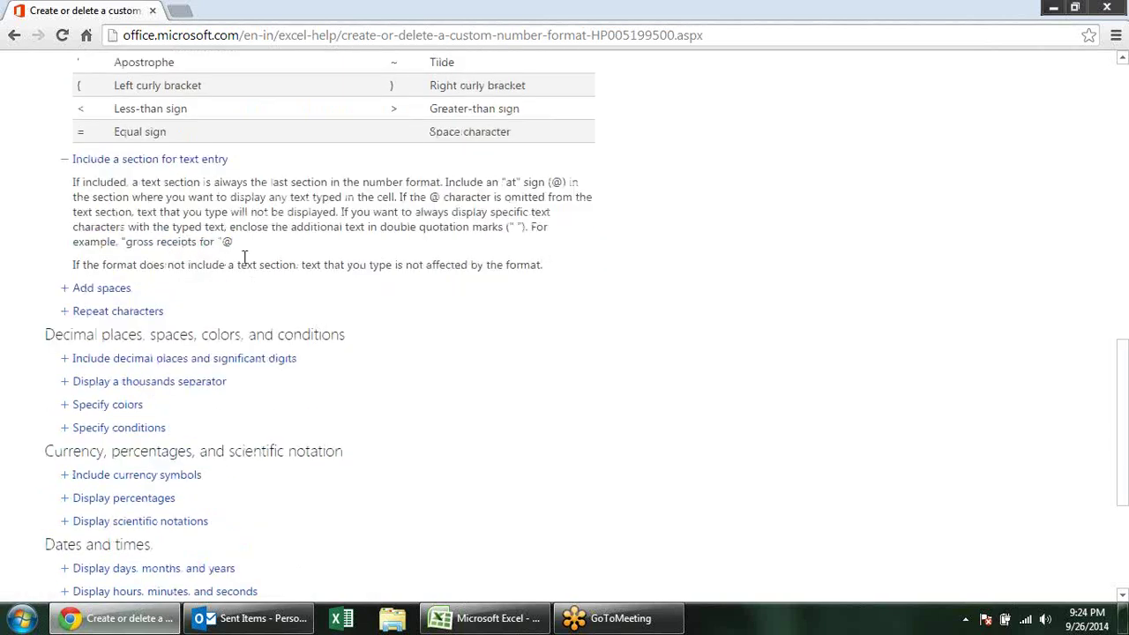
click(122, 294)
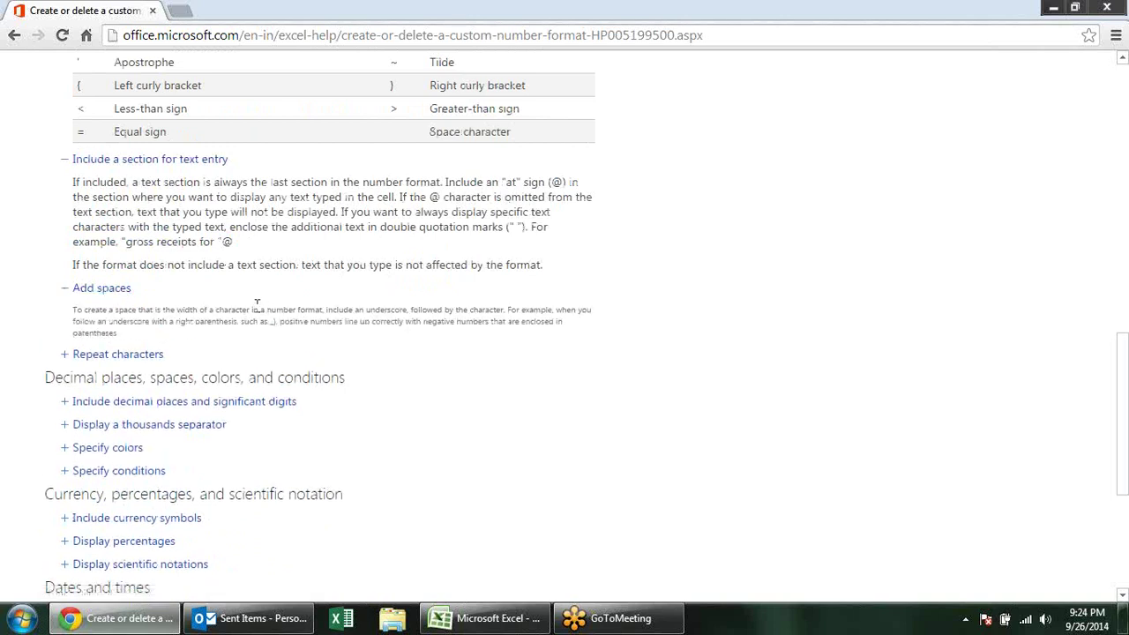
drag(189, 309, 334, 310)
click(137, 354)
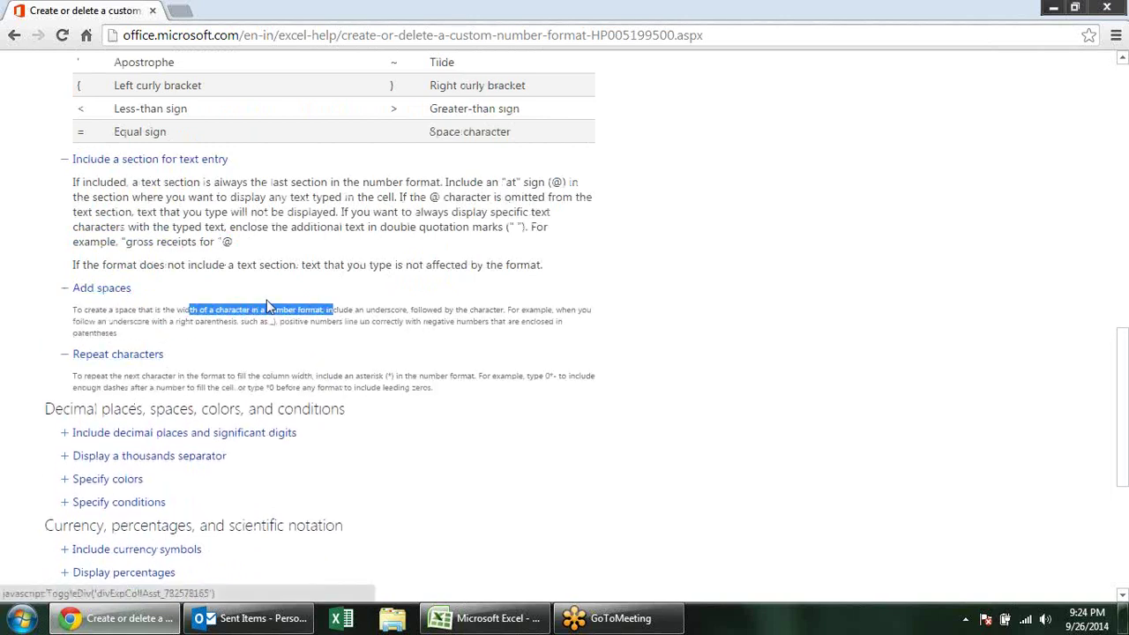
scroll(264, 272, down, 3)
drag(245, 138, 466, 148)
click(382, 132)
drag(379, 127, 404, 128)
Step: Expand and read the decimal places, thousands separator, colors and conditions sections
click(410, 167)
click(168, 186)
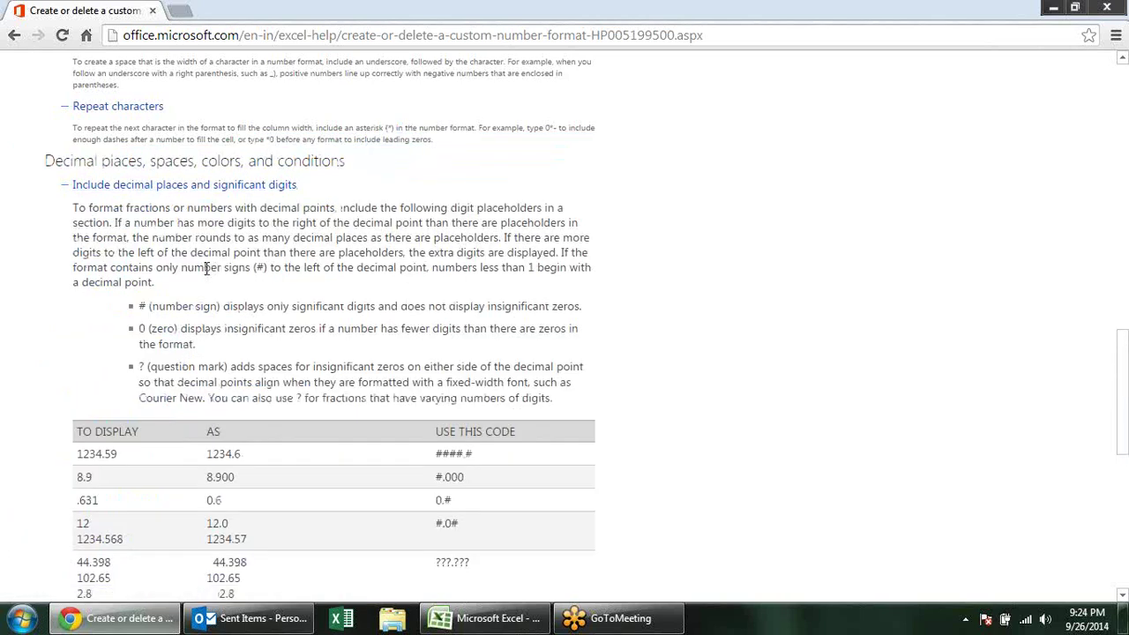
scroll(207, 269, down, 2)
scroll(248, 231, down, 2)
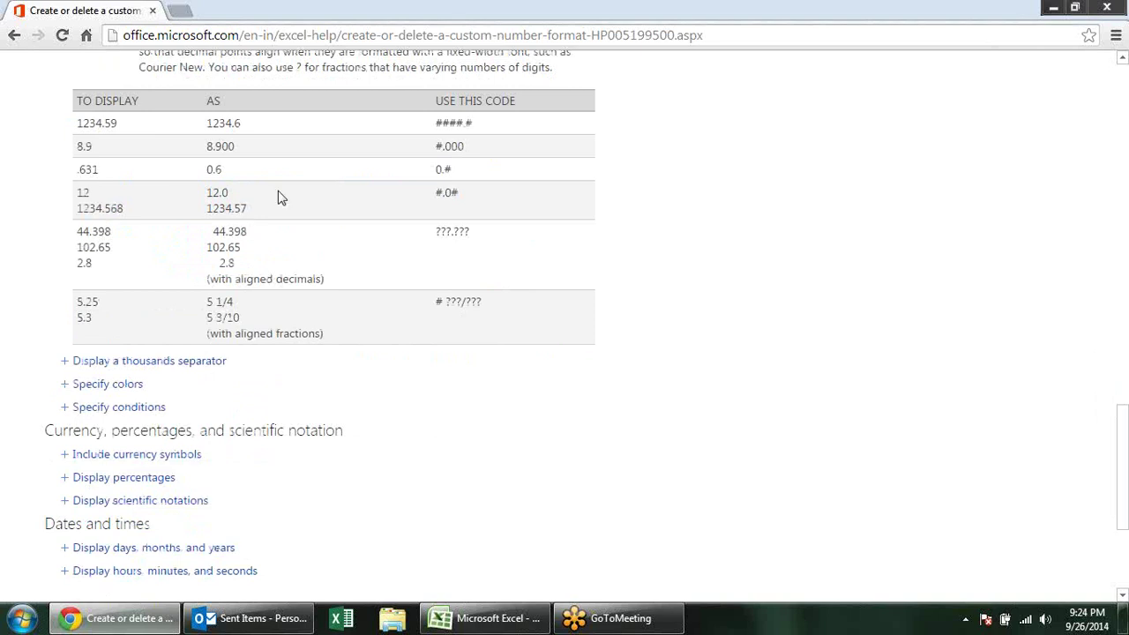
click(210, 361)
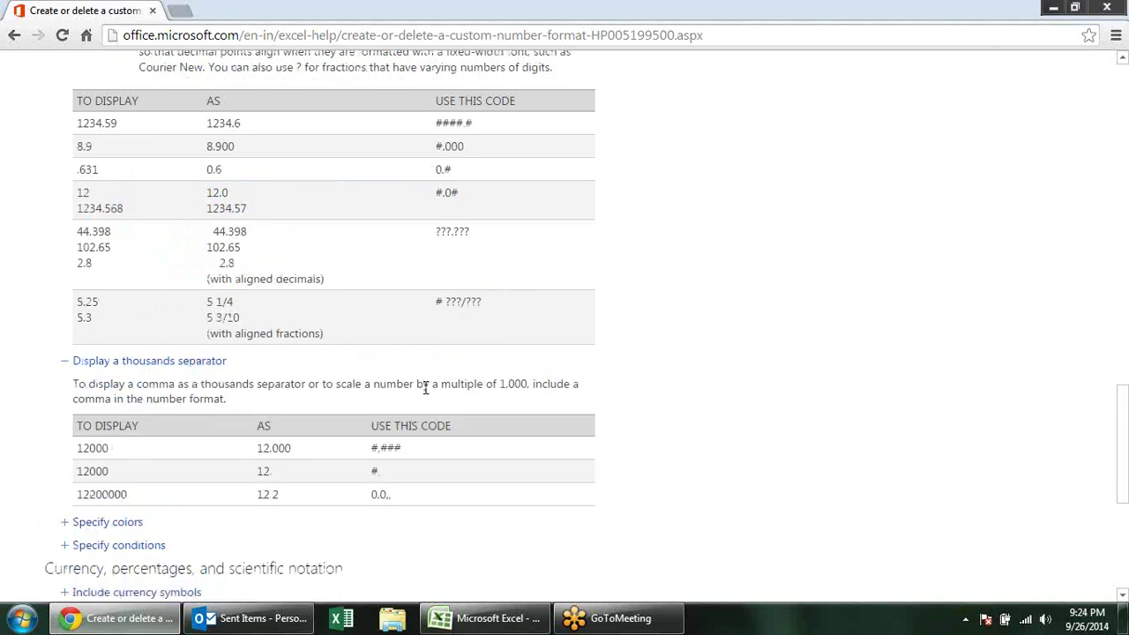
scroll(423, 386, down, 2)
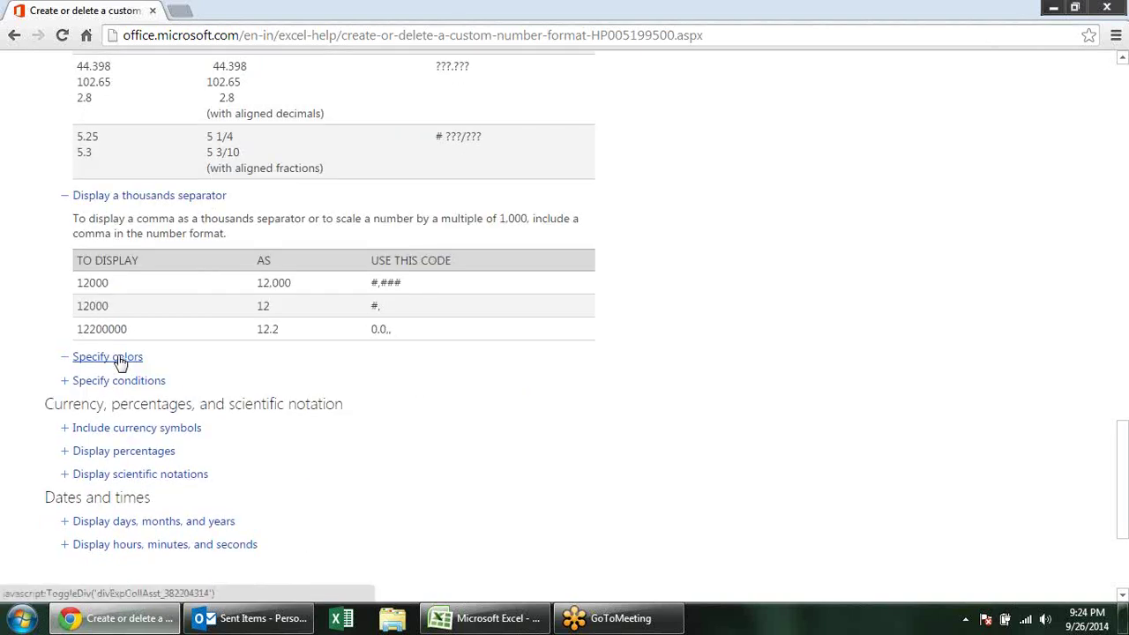
click(120, 358)
scroll(155, 340, down, 2)
click(156, 334)
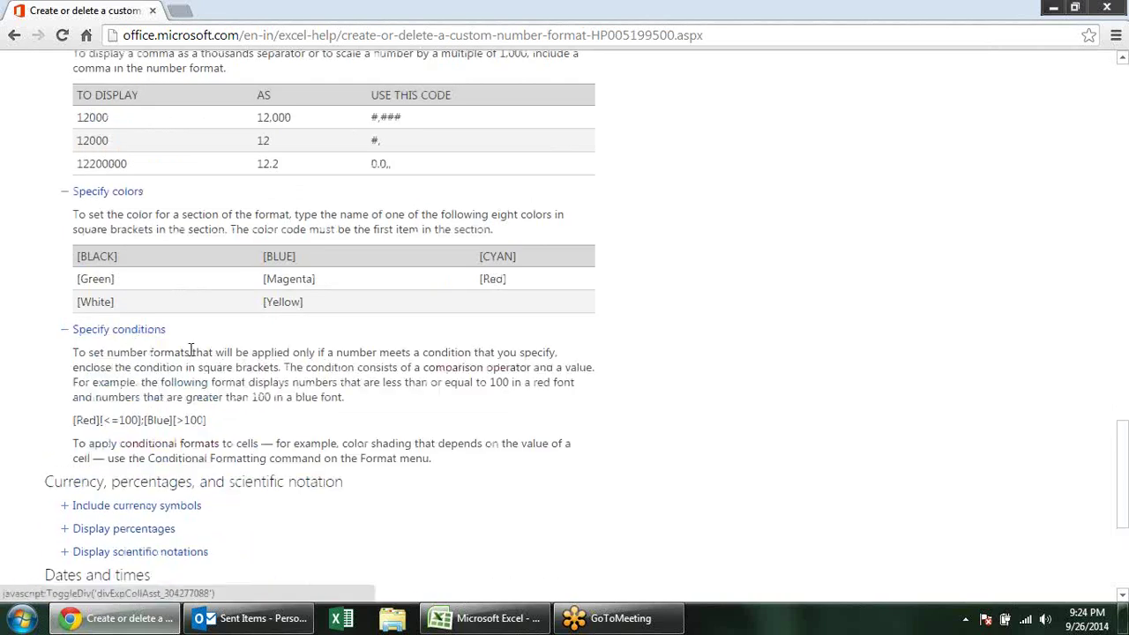
scroll(208, 423, down, 2)
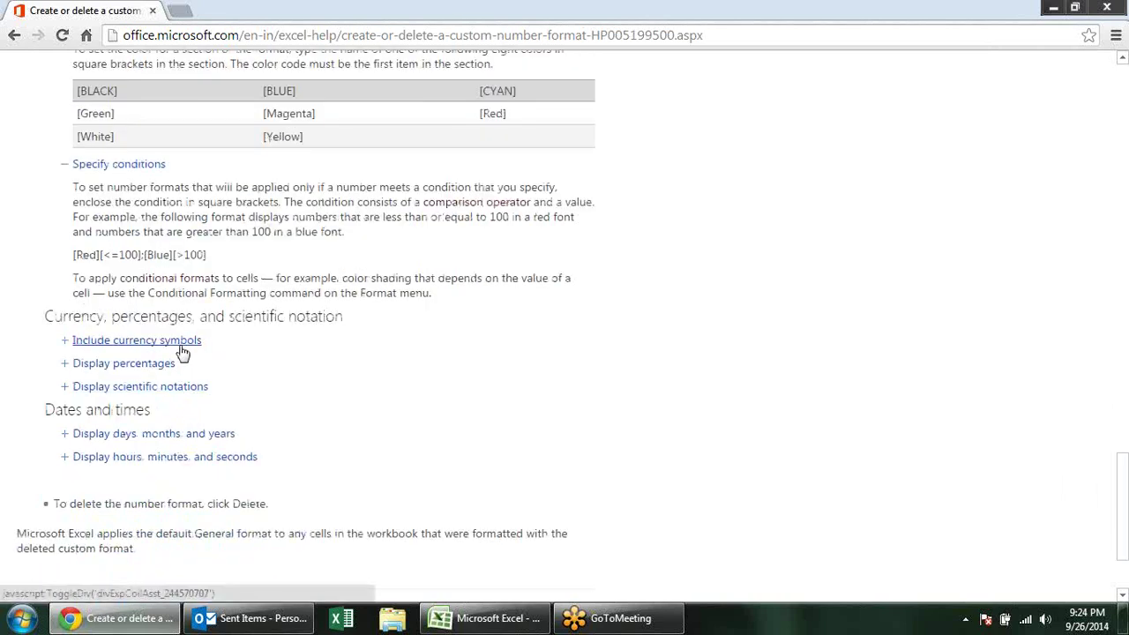
Step: Review the currency symbols, percentages and scientific notation sections, then close the browser
click(182, 349)
scroll(353, 358, down, 1)
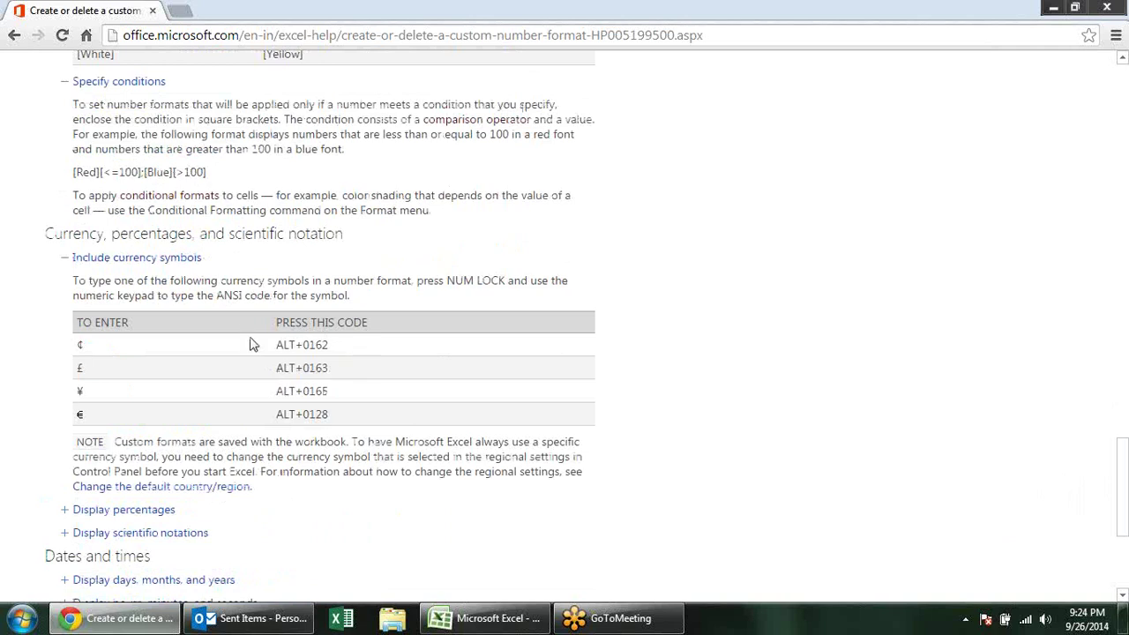
drag(300, 353, 350, 412)
click(340, 458)
scroll(375, 370, down, 3)
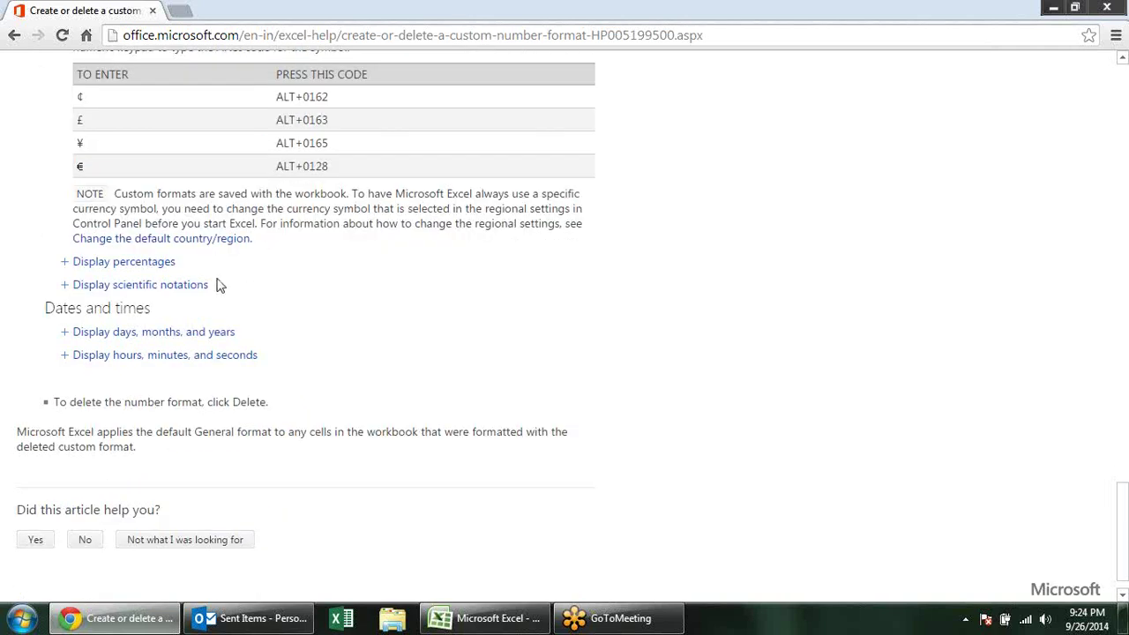
click(168, 266)
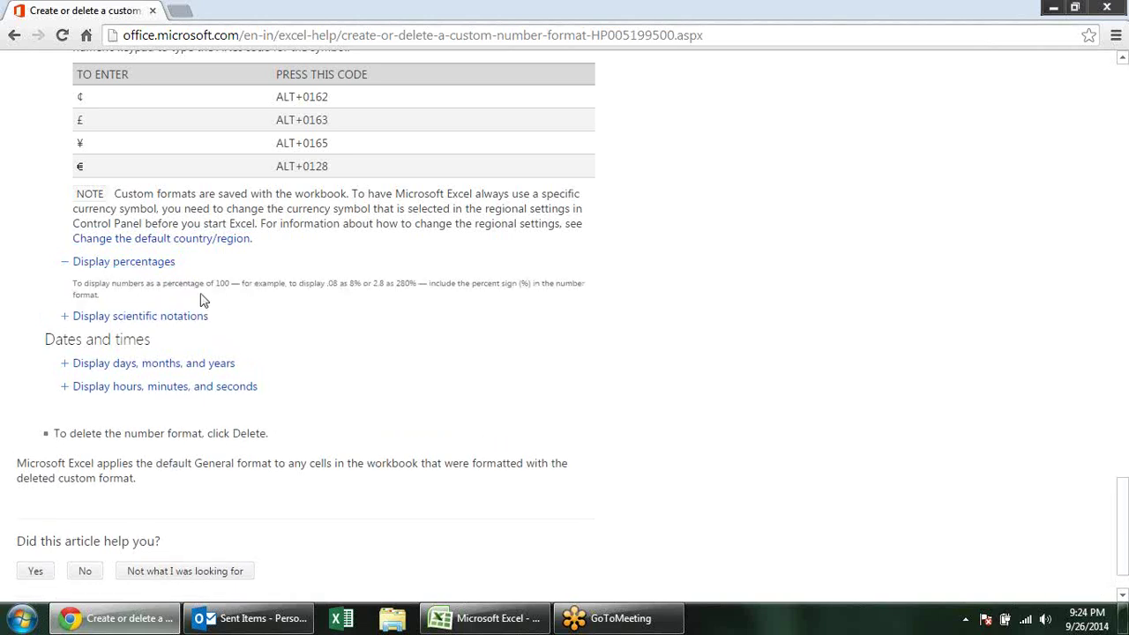
drag(215, 289, 192, 319)
click(192, 318)
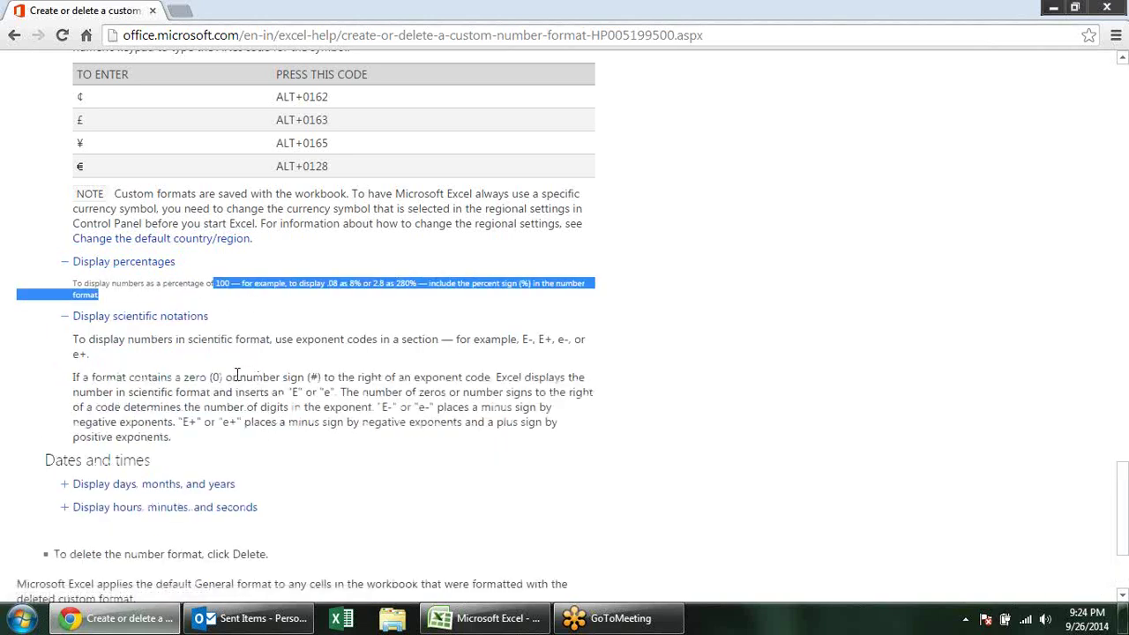
drag(209, 377, 292, 372)
scroll(338, 375, up, 5)
scroll(370, 367, up, 5)
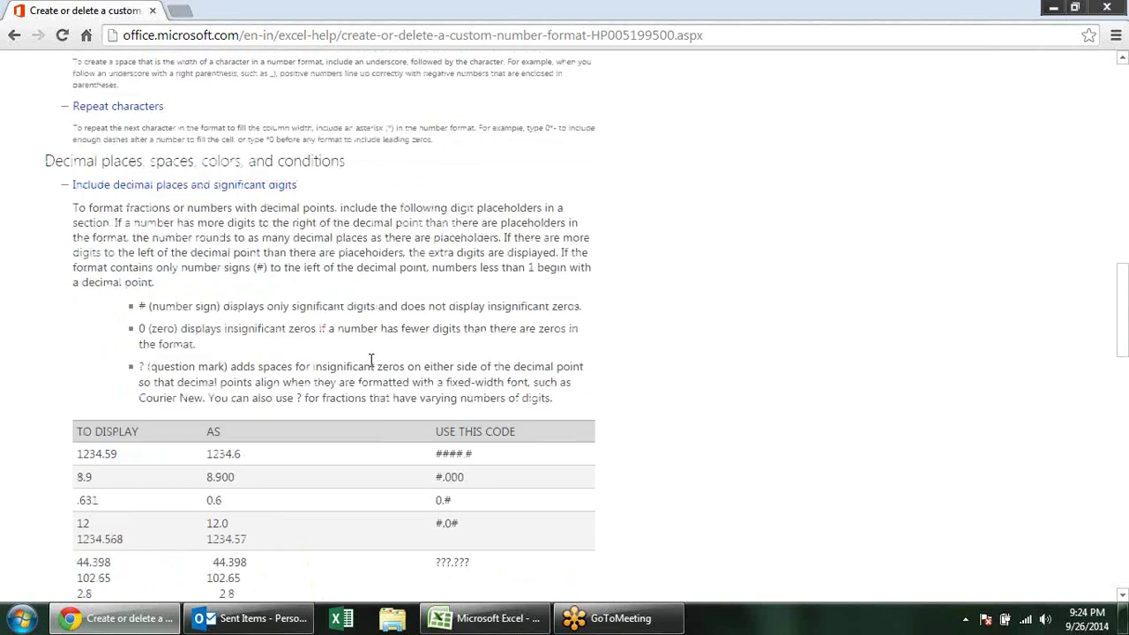
click(1110, 9)
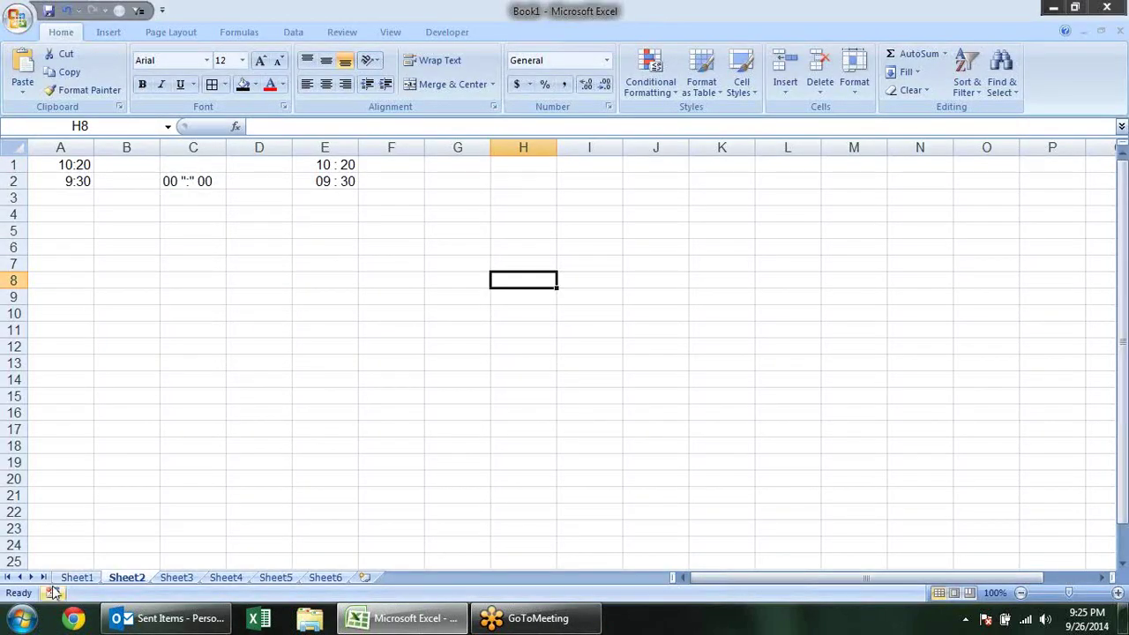
Step: On Sheet1, widen column E so E17 shows Fri, 26-Sep-2014, Friday
click(77, 577)
click(166, 368)
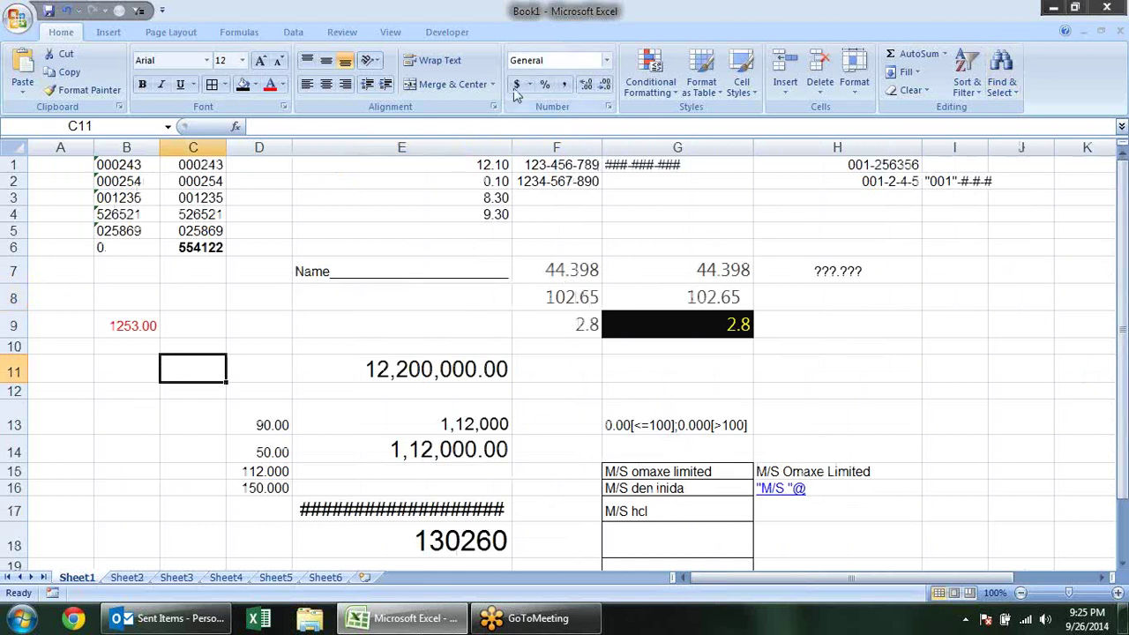
drag(512, 148, 556, 147)
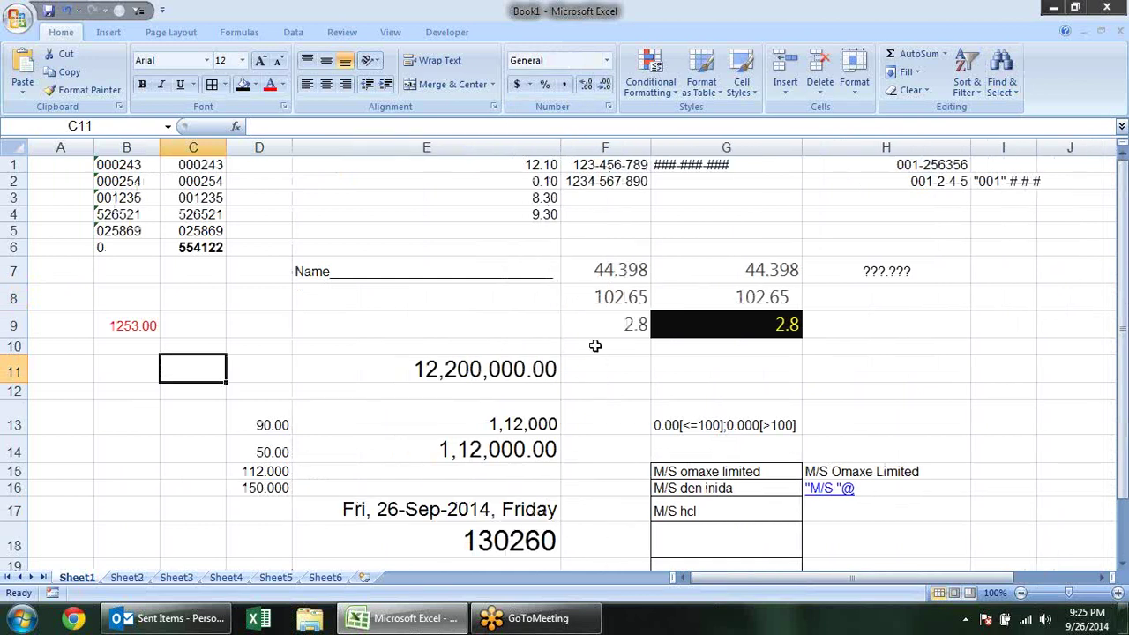
click(545, 294)
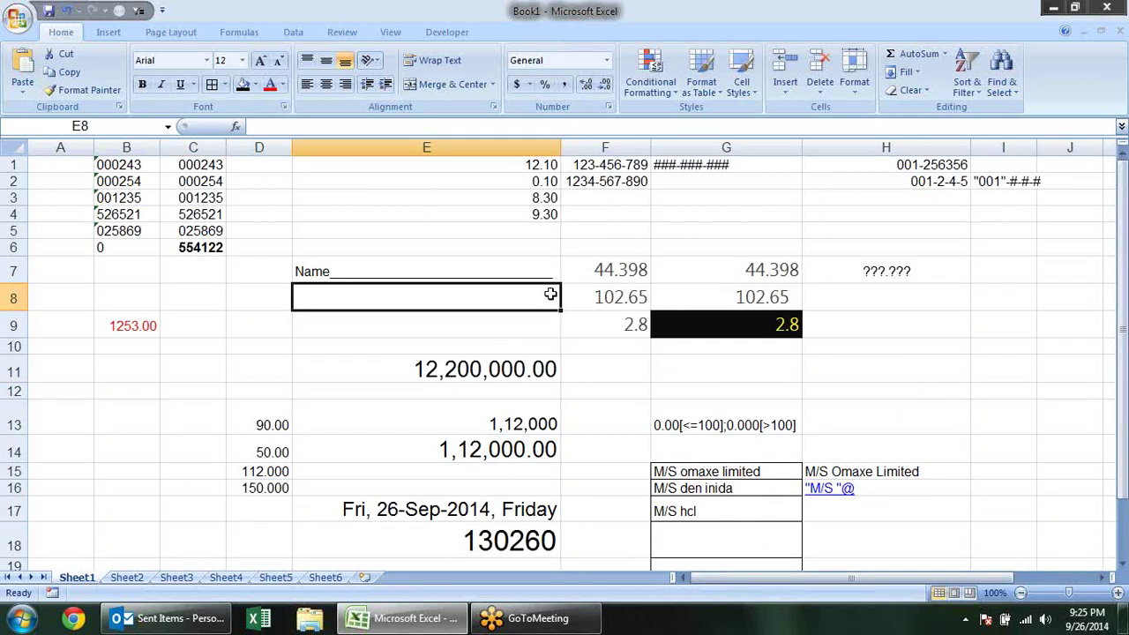